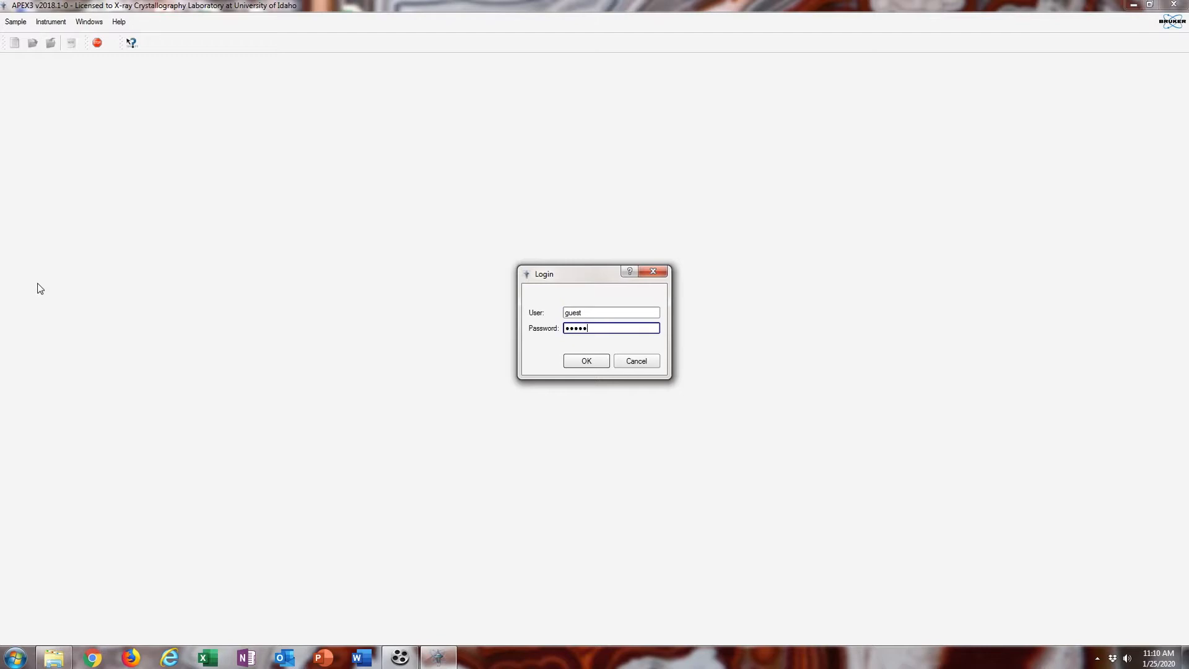
Submit the completed login to start a guest session.
left_click(585, 361)
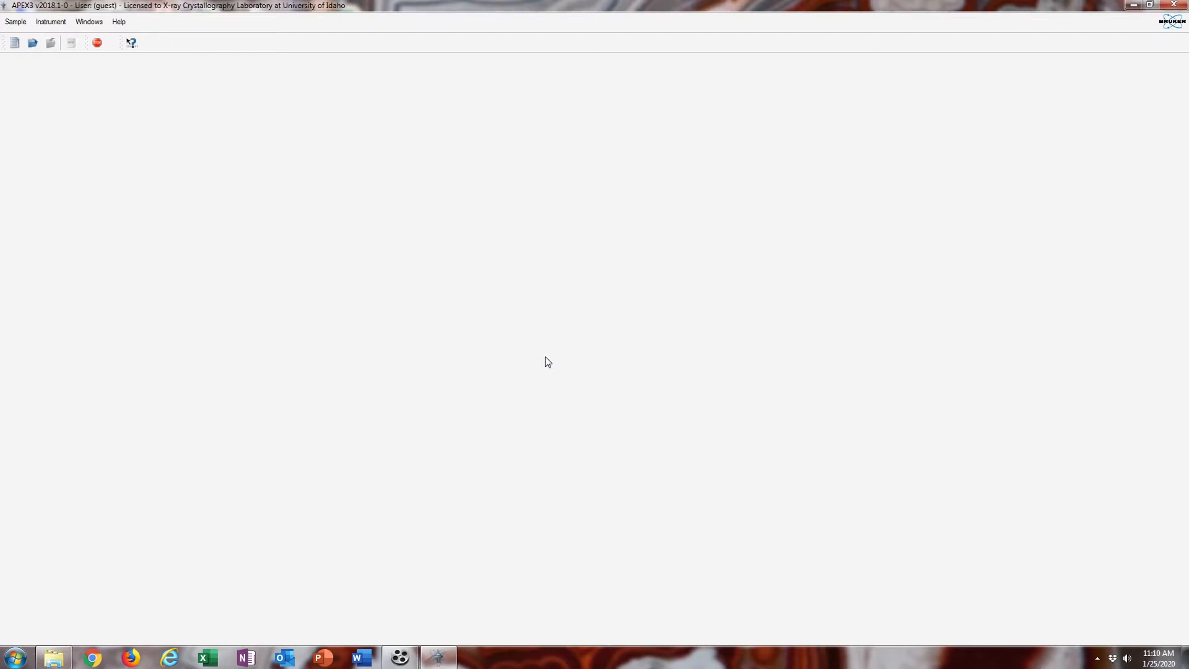
left_click(15, 22)
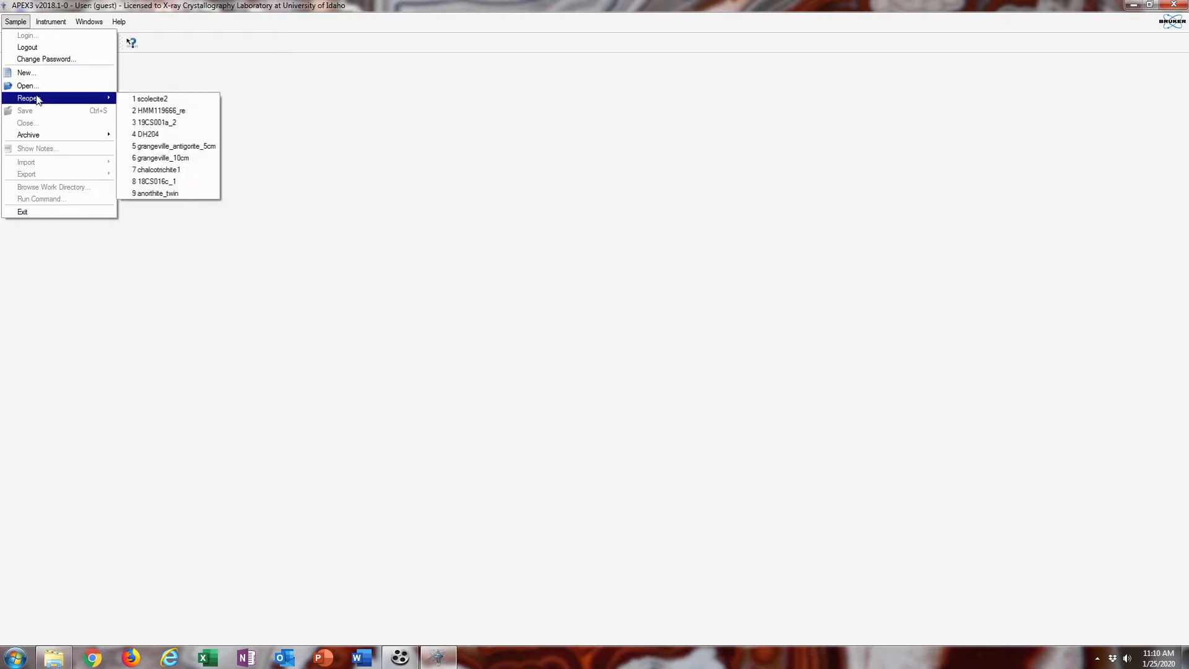
left_click(51, 77)
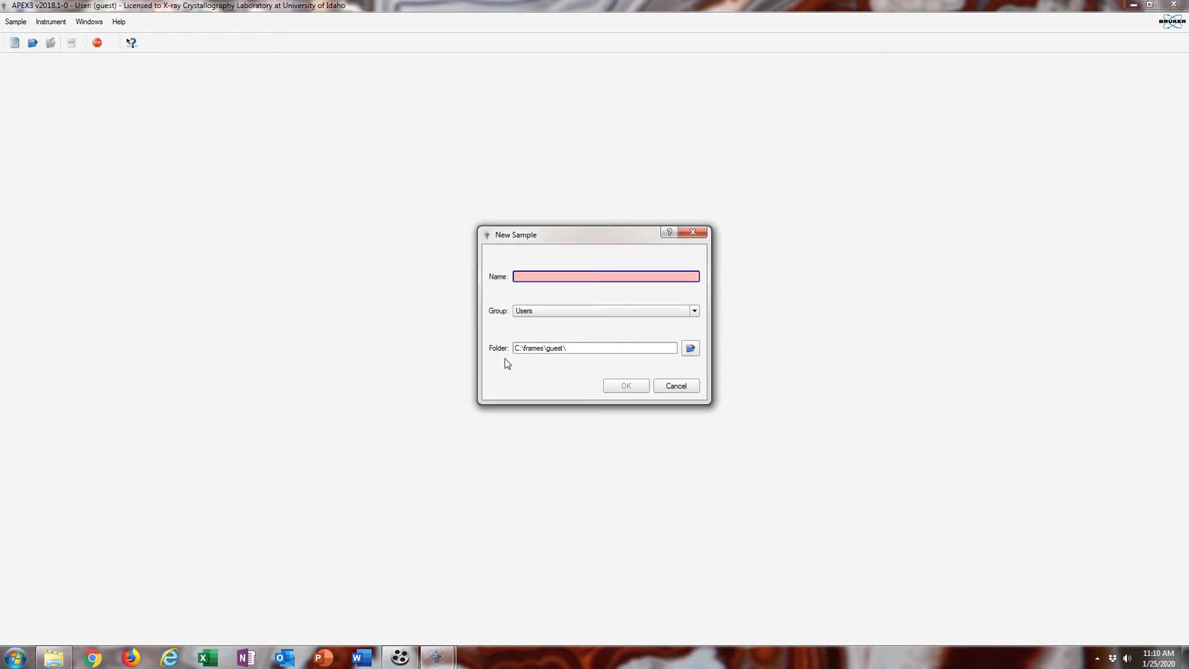
left_click(676, 385)
Reopen the recently used sample scolecite2.
left_click(15, 22)
mouse_move(85, 104)
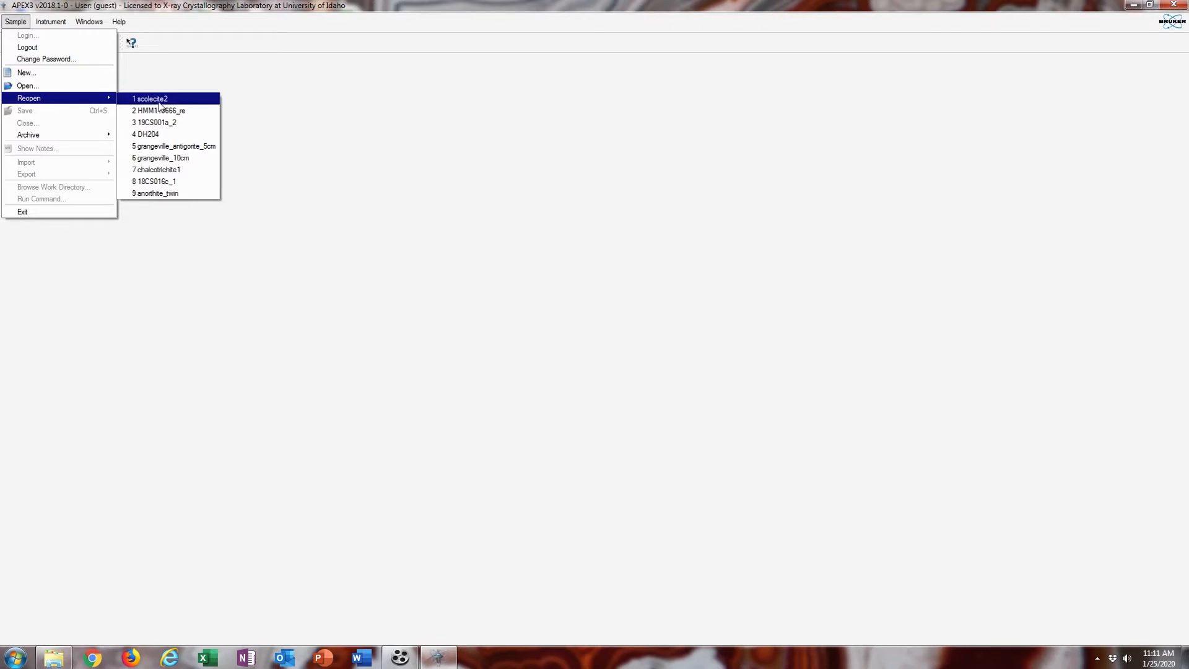
left_click(161, 101)
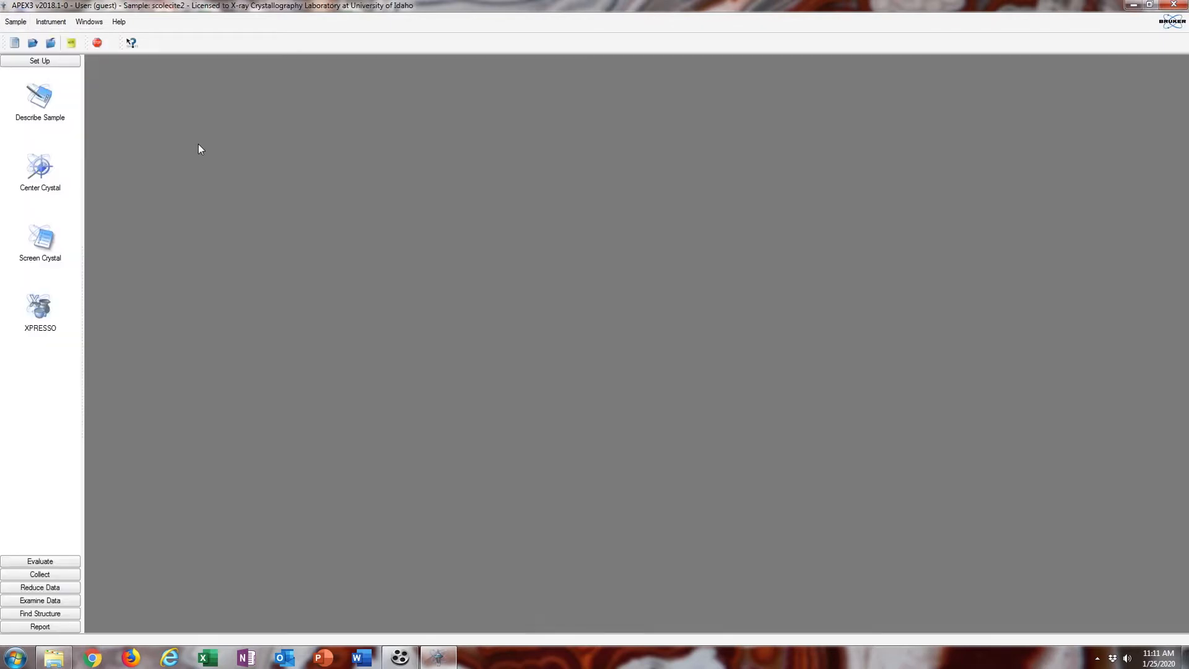
Switch to Windows Explorer and open the sample's data folder C:\frames\guest\scolecite2.
left_click(59, 657)
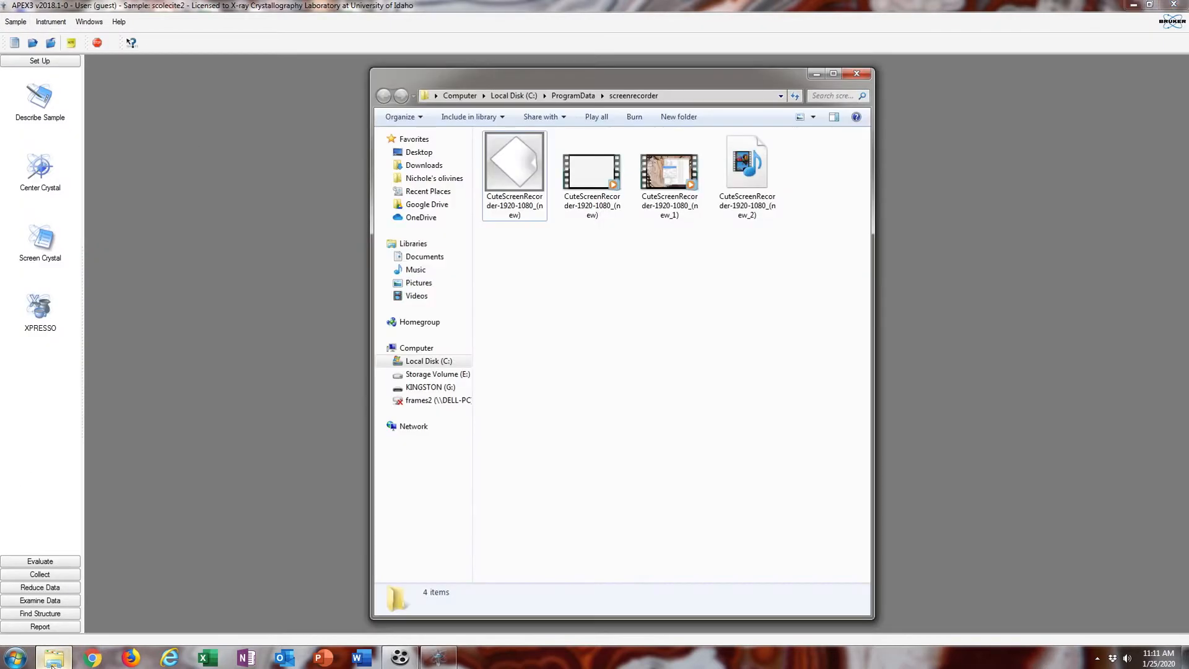
left_click(816, 75)
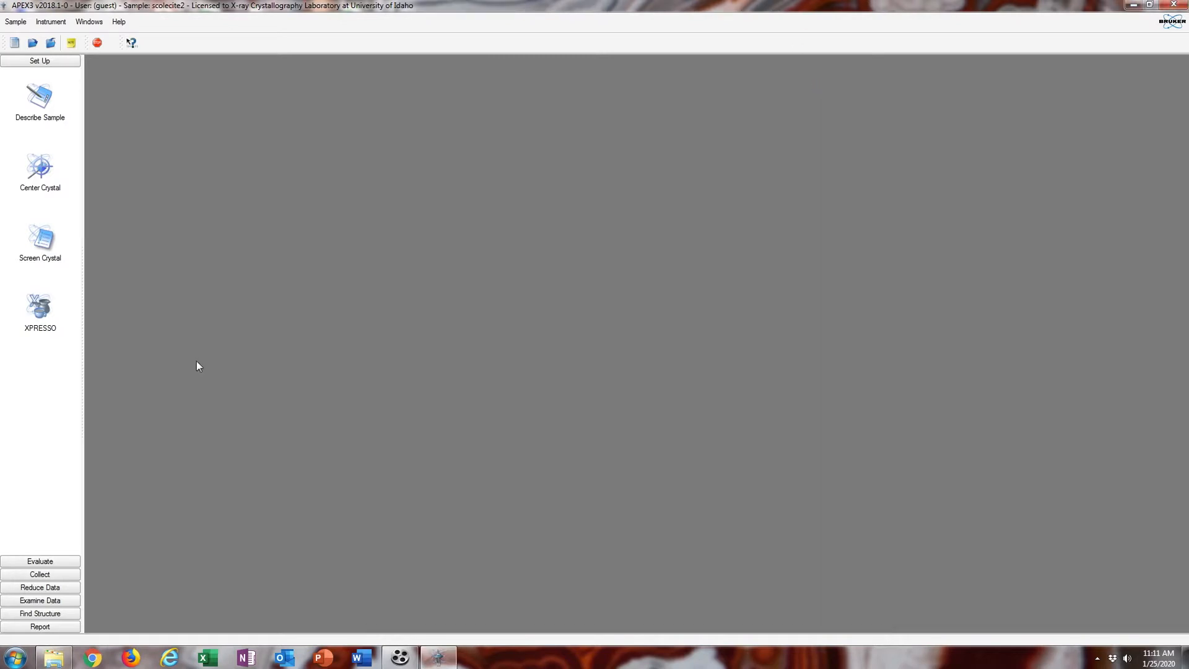
left_click(15, 658)
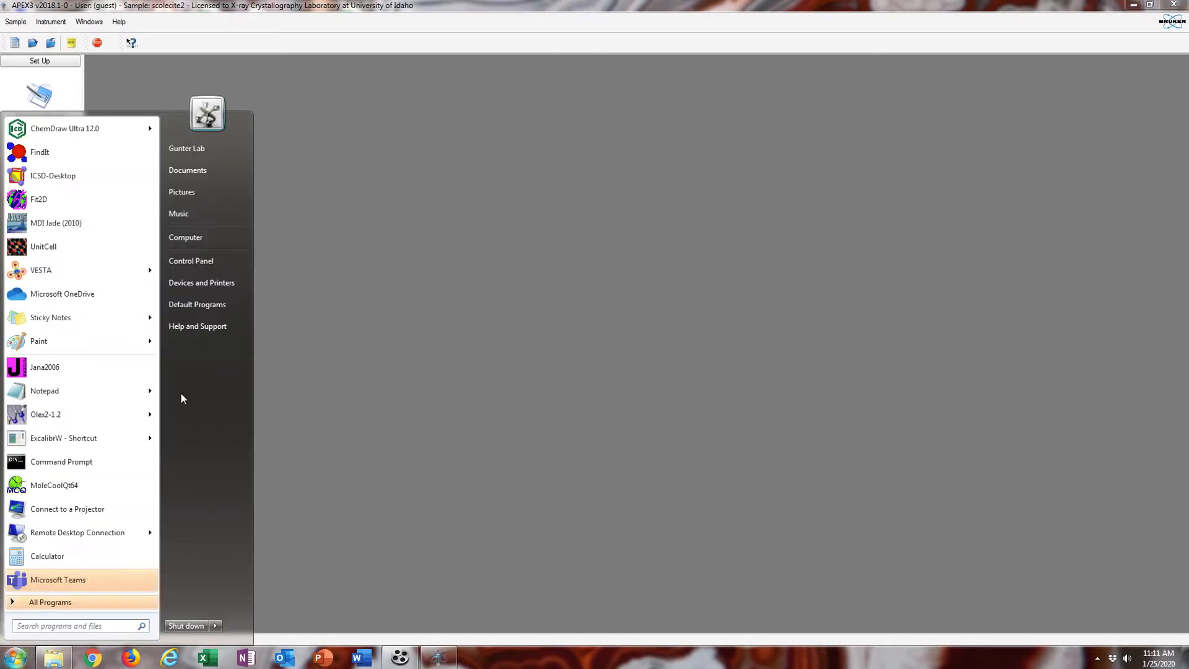
left_click(234, 244)
double_click(576, 179)
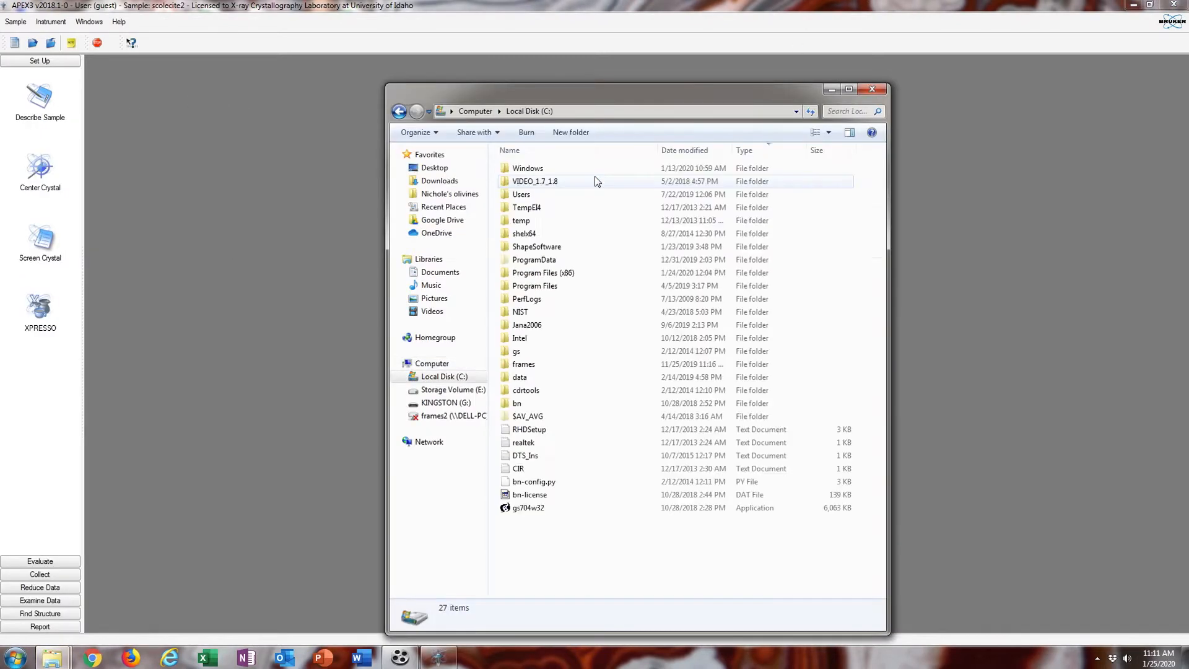
double_click(531, 368)
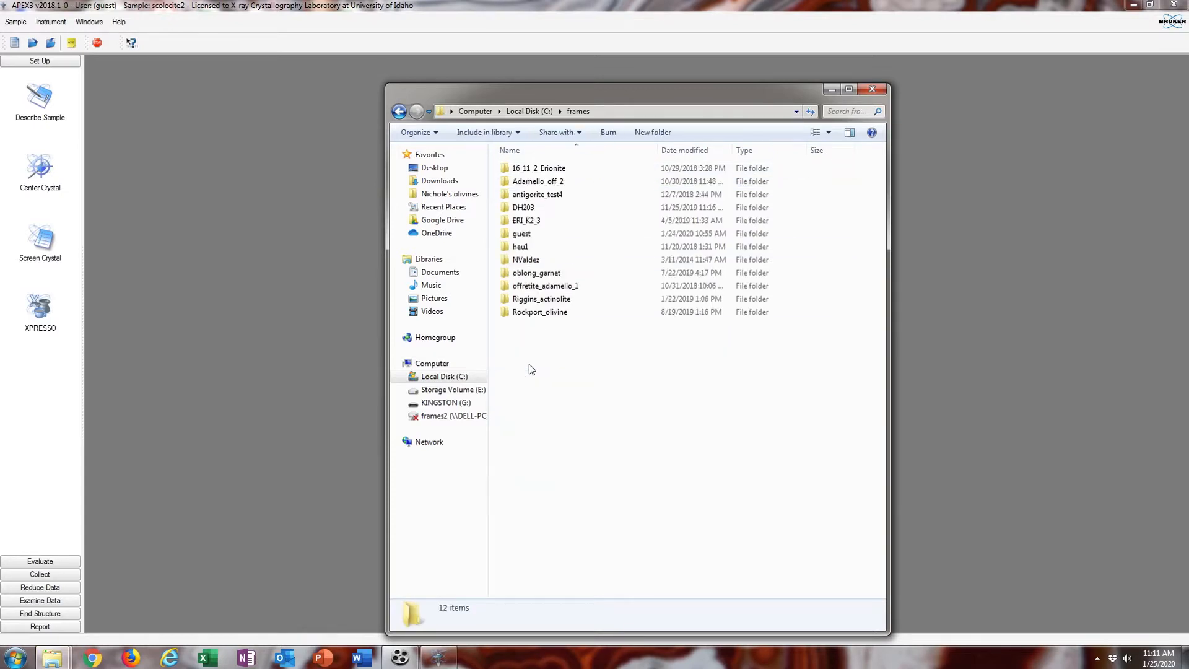
double_click(530, 236)
scroll(626, 377, "down", 8)
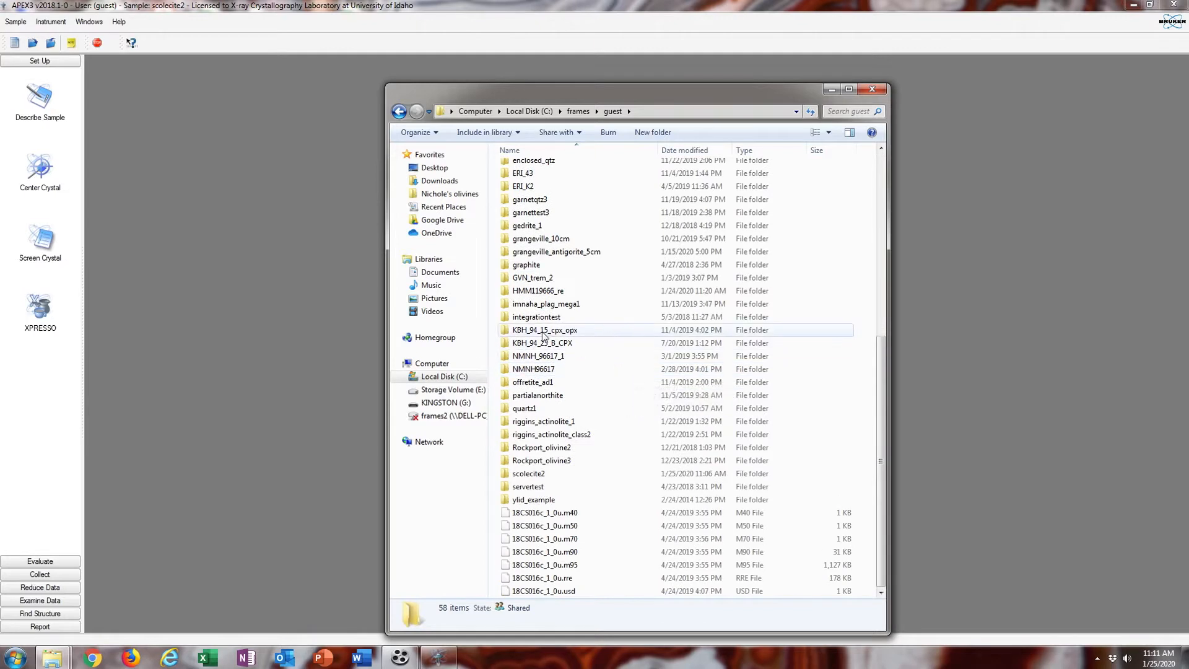
double_click(545, 474)
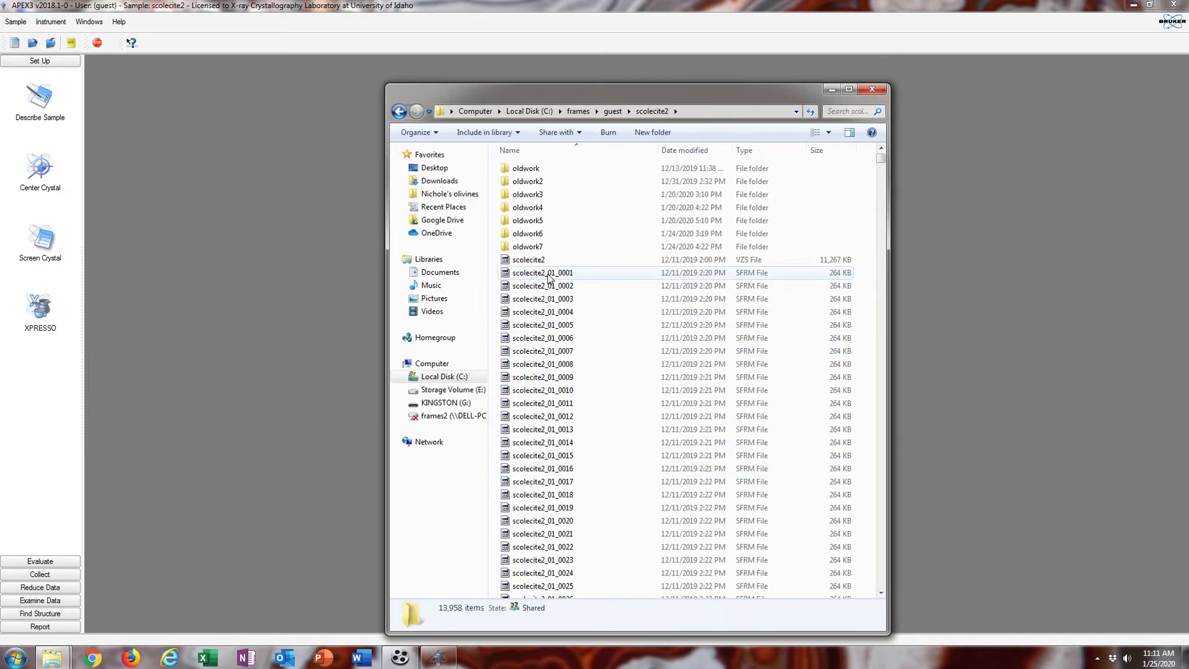
Look through the frame files from scolecite2_01_0001 through run 36, and close the folder window.
left_click(536, 272)
left_click_drag(877, 173, 854, 601)
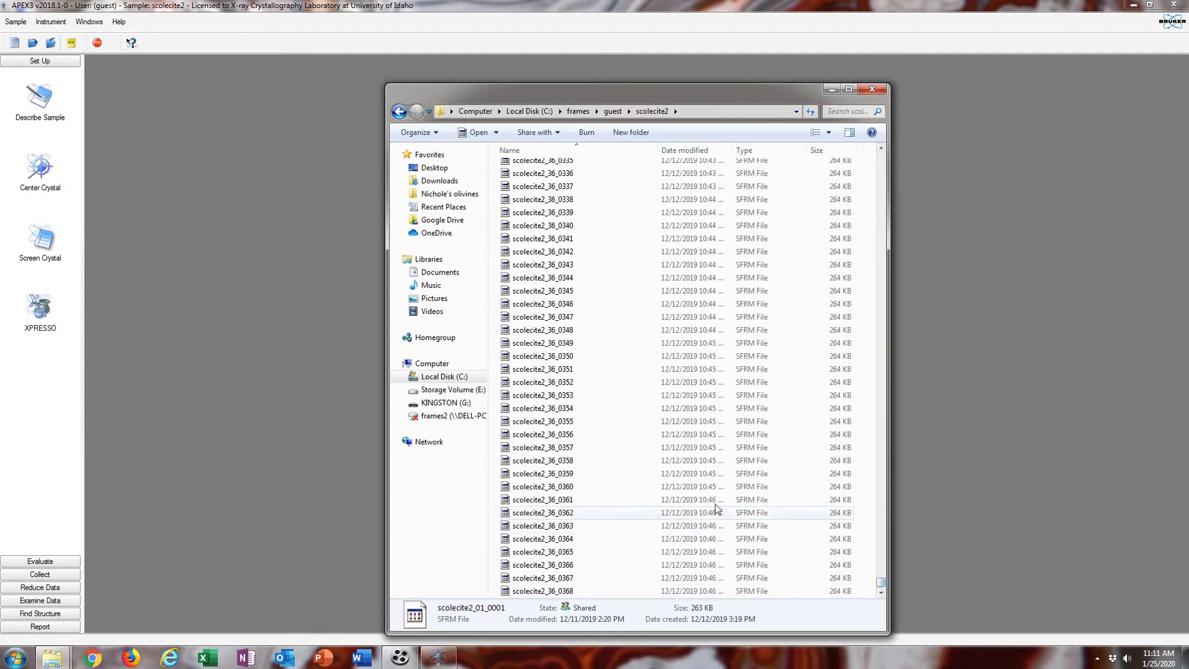
left_click(873, 91)
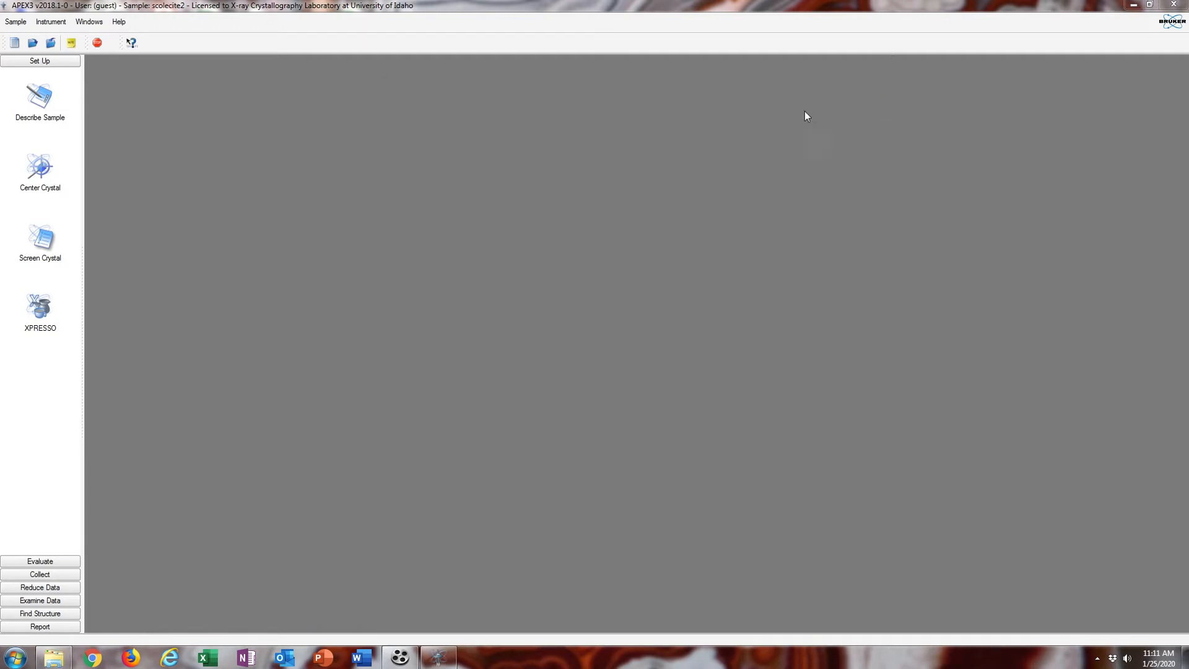
Review the description of the scolecite2 sample and open the Determine Unit Cell evaluation.
left_click(42, 110)
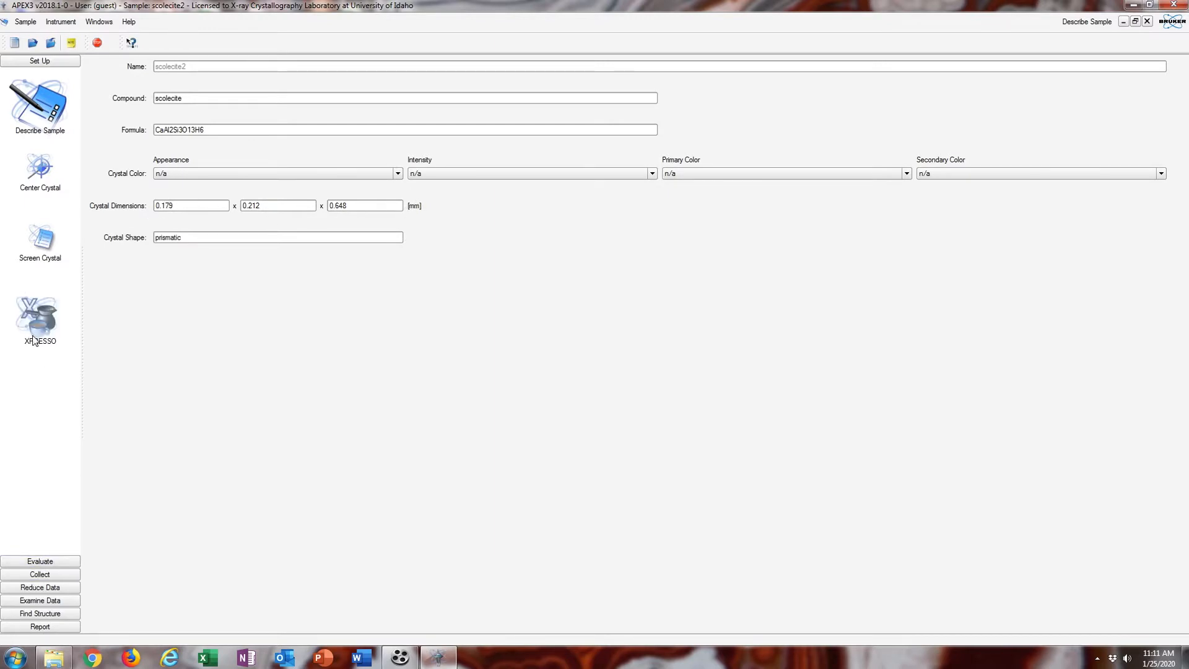
left_click(39, 561)
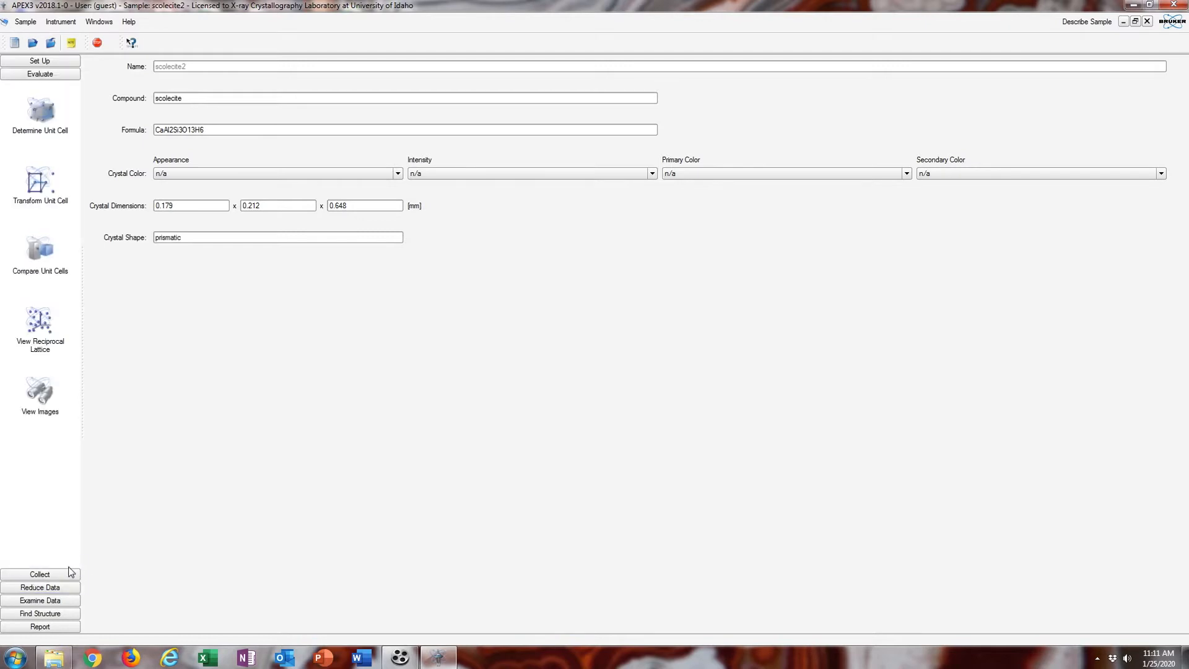
left_click(45, 128)
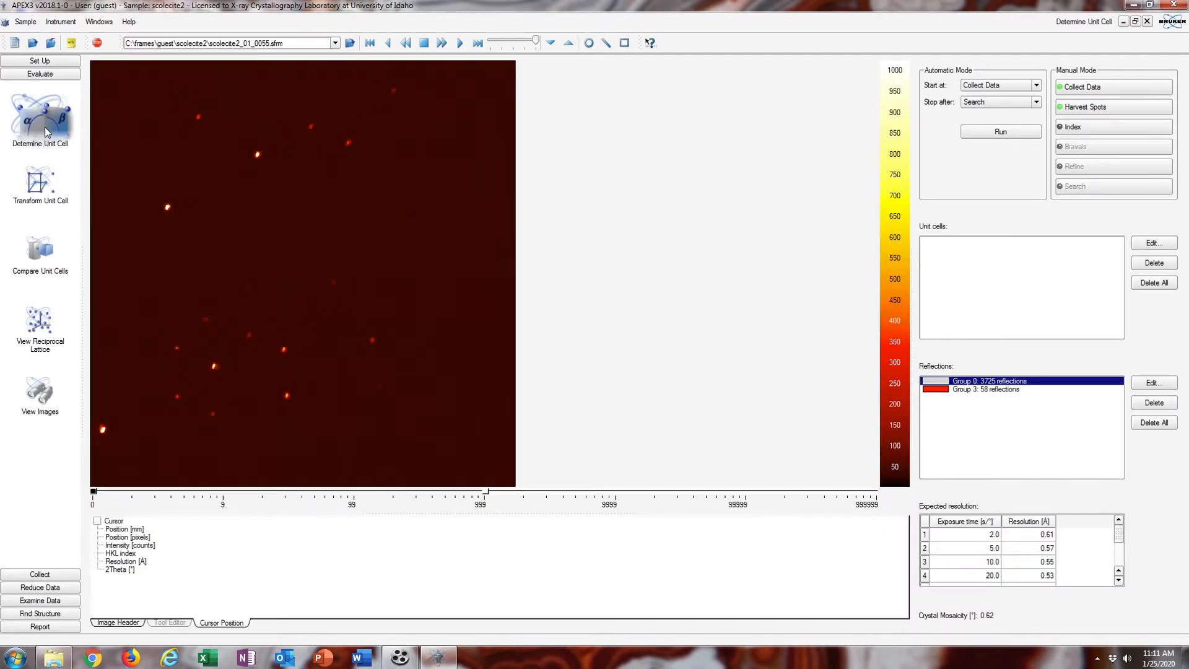
Examine the Harvest Spots settings and browse the frames selectable as first image, leaving both without applying anything.
left_click(1085, 108)
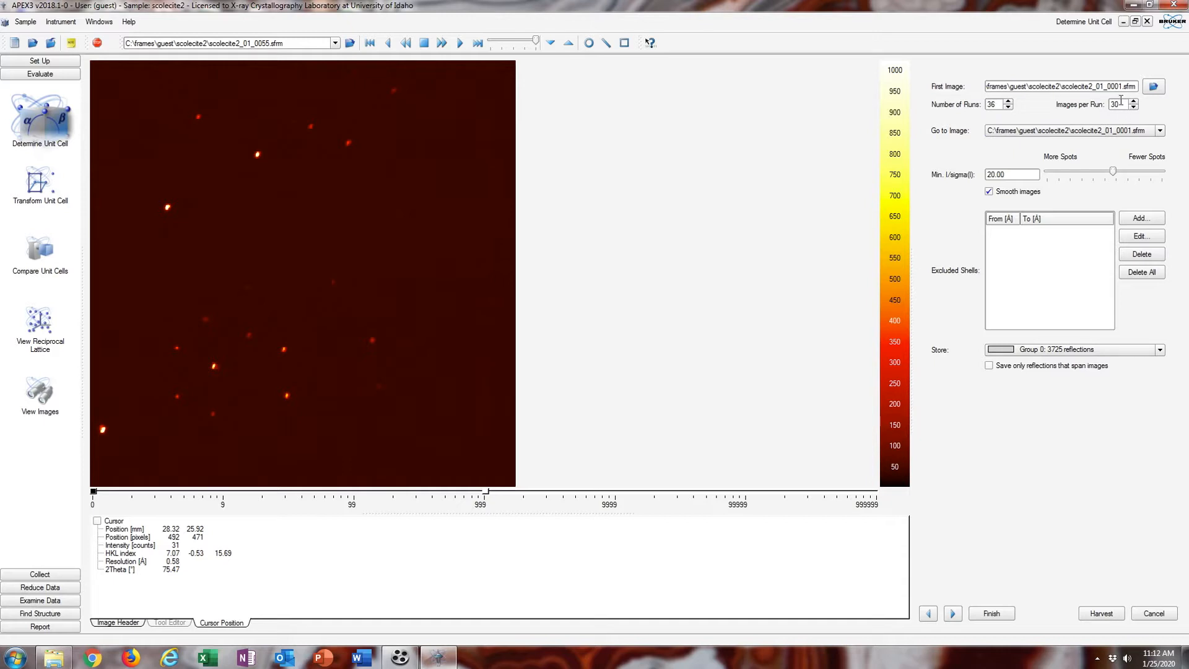
left_click(1152, 88)
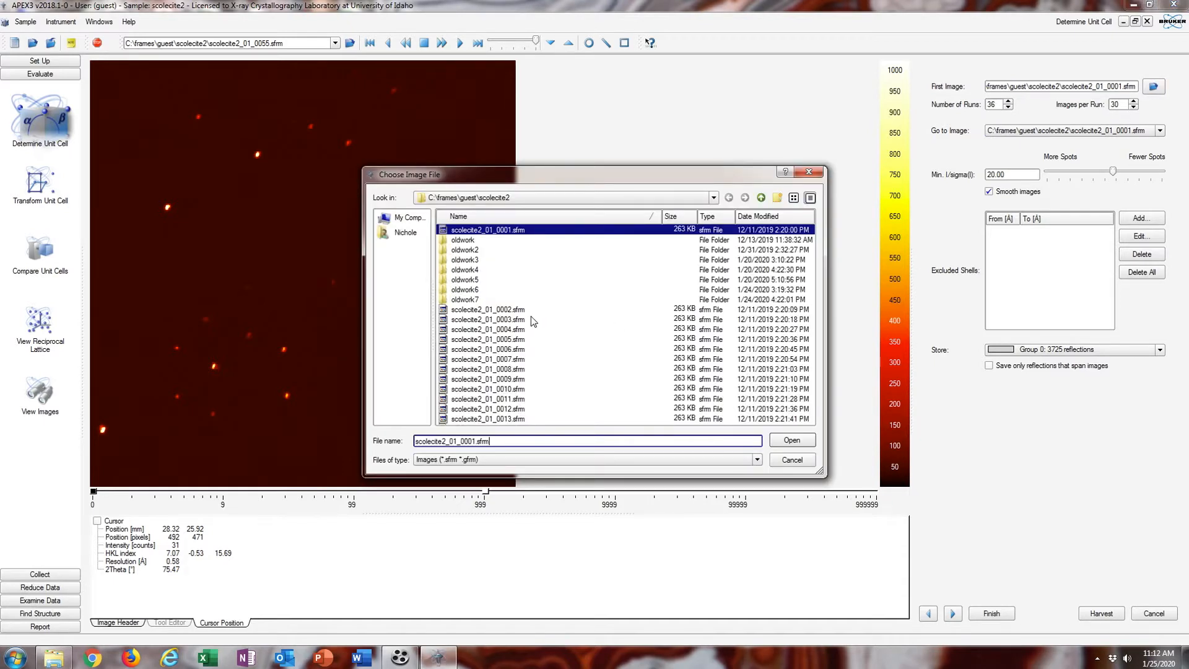
scroll(530, 316, "down", 4)
left_click(530, 316)
scroll(537, 304, "up", 3)
left_click(514, 271)
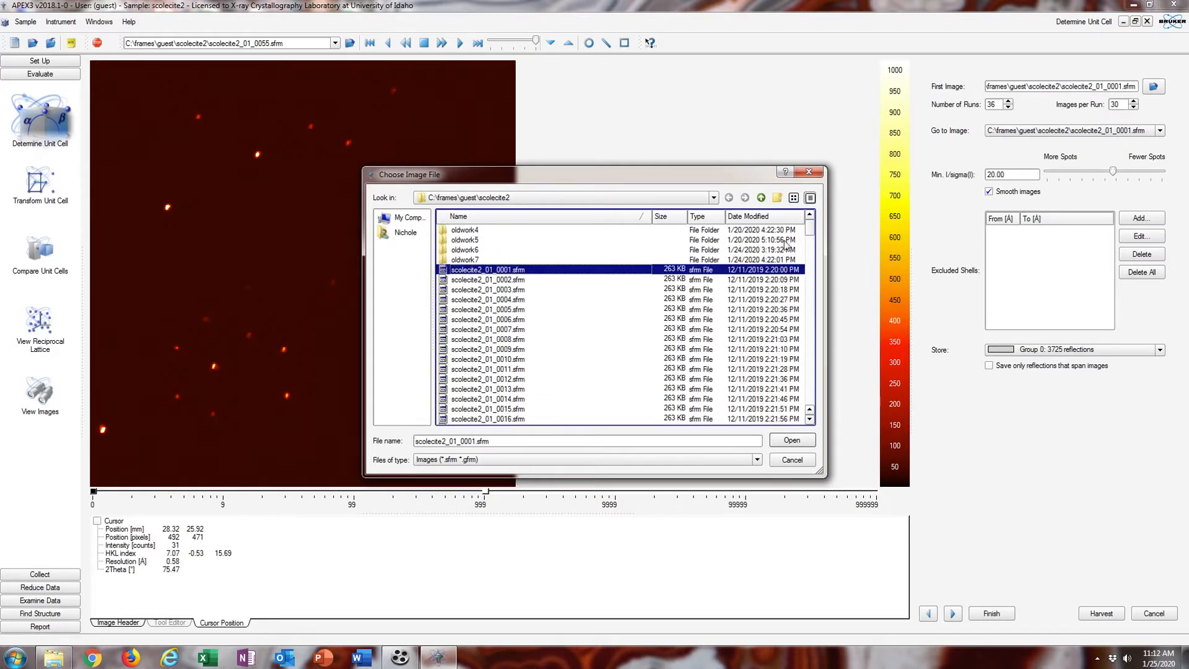
left_click_drag(811, 232, 811, 247)
left_click_drag(801, 330, 792, 412)
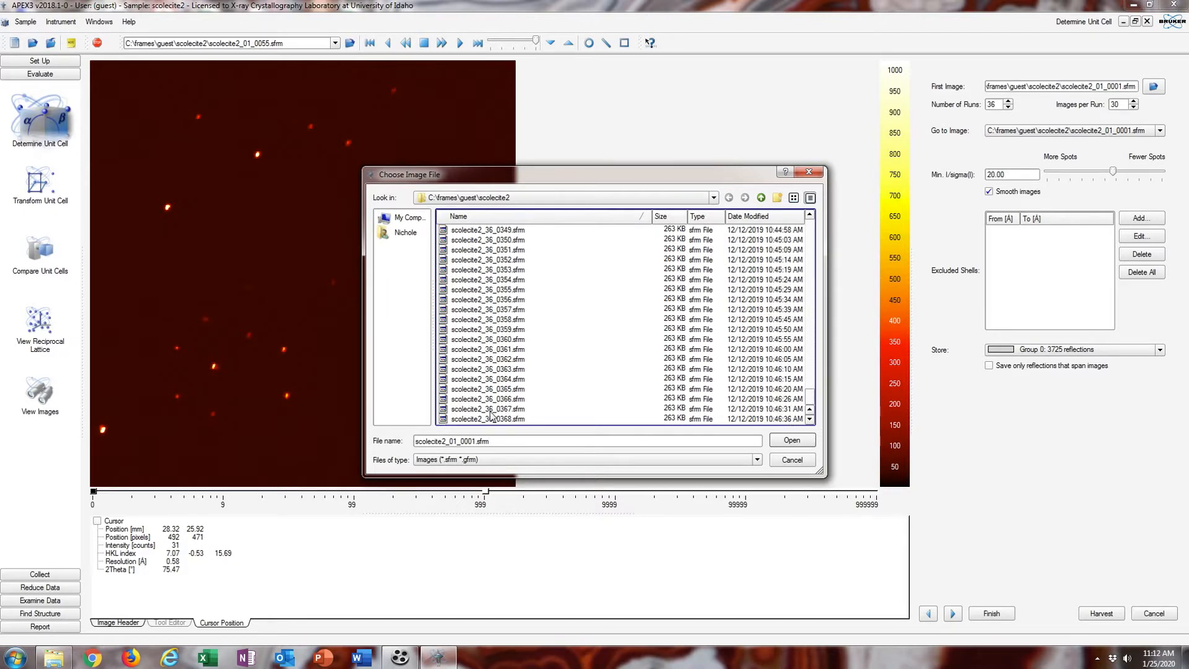
left_click(788, 460)
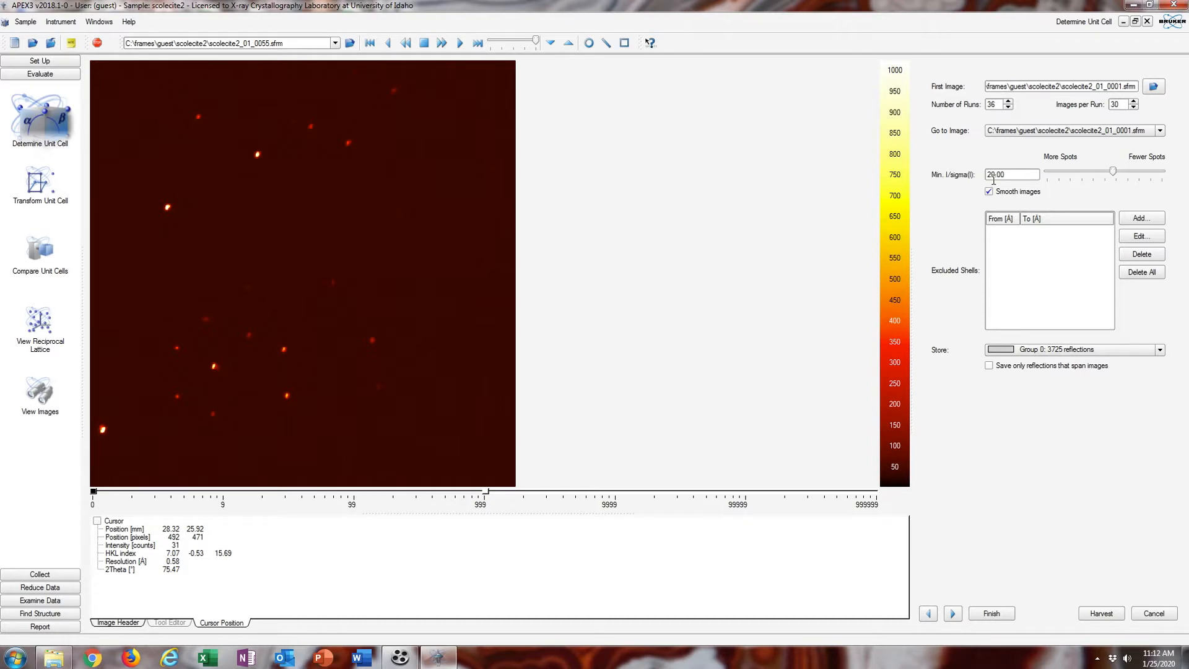
left_click(1154, 613)
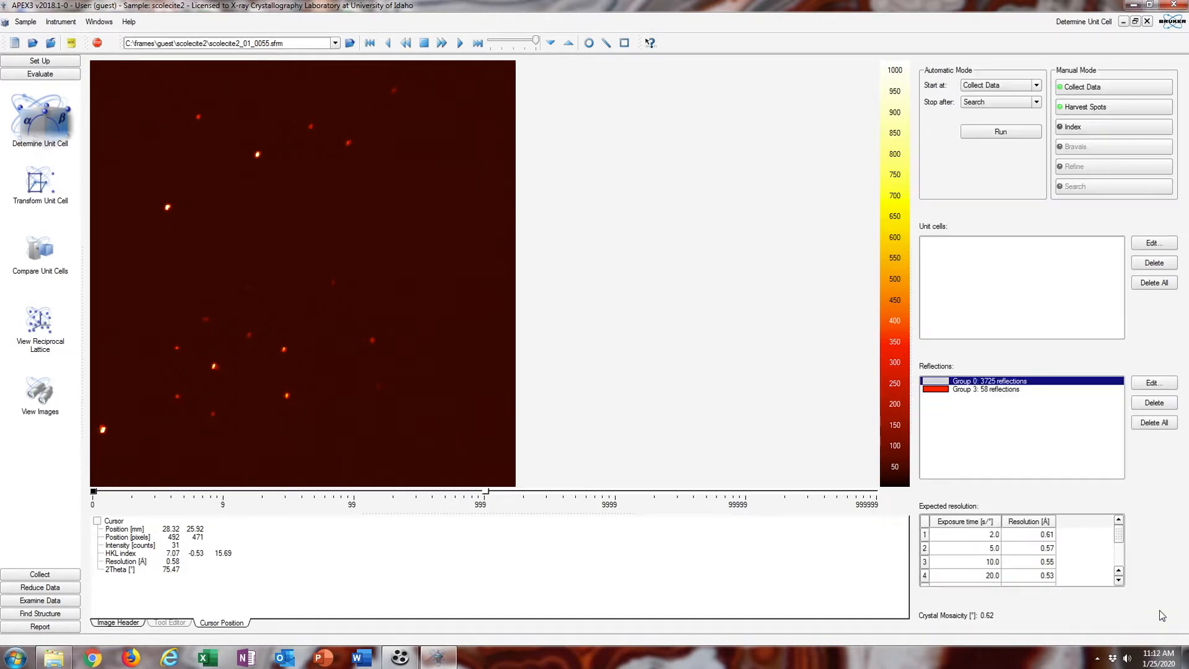
Open the indexing settings and inspect which reflection groups can be chosen for indexing.
left_click(1096, 127)
left_click(999, 436)
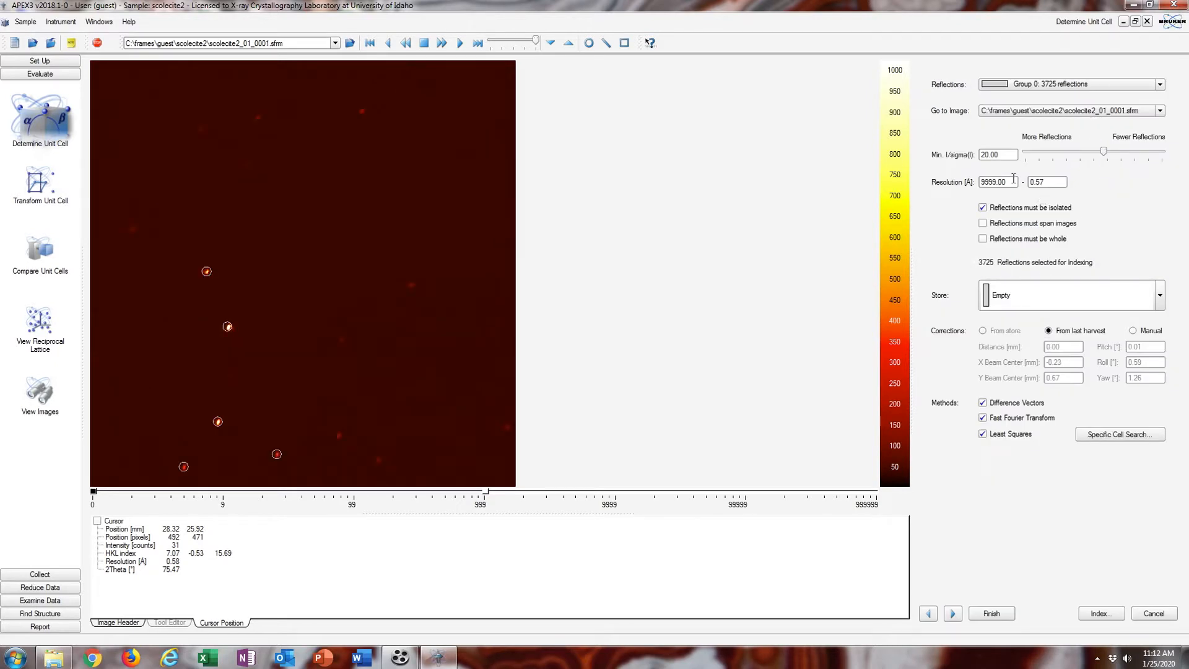
left_click(1040, 87)
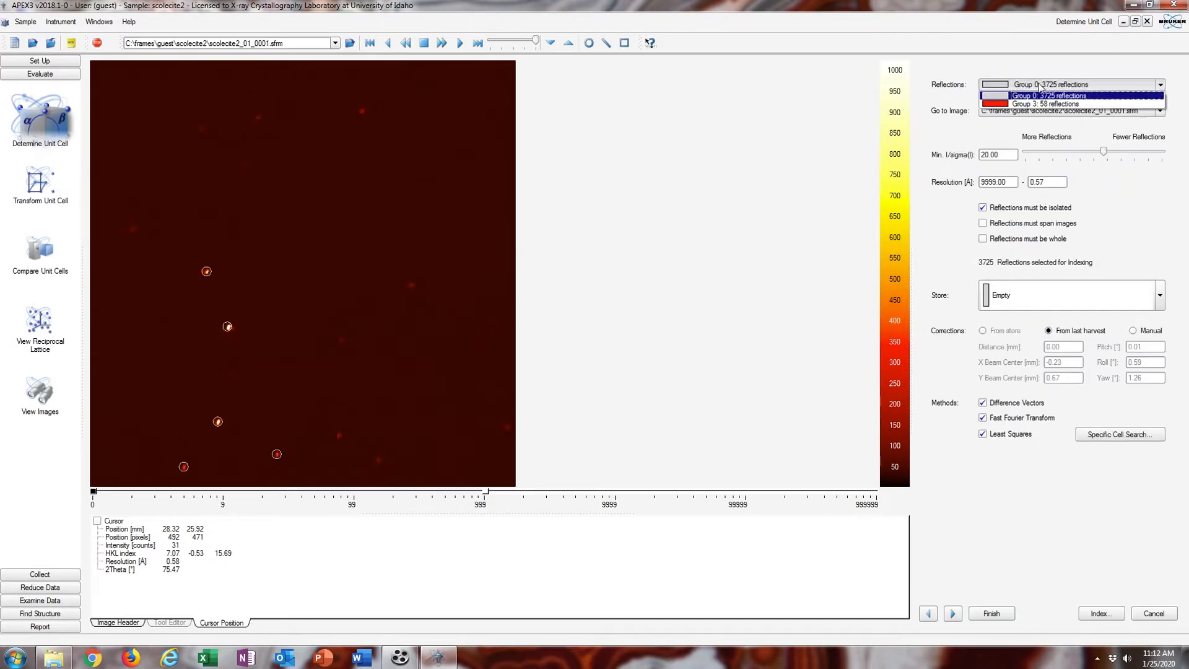
left_click(989, 55)
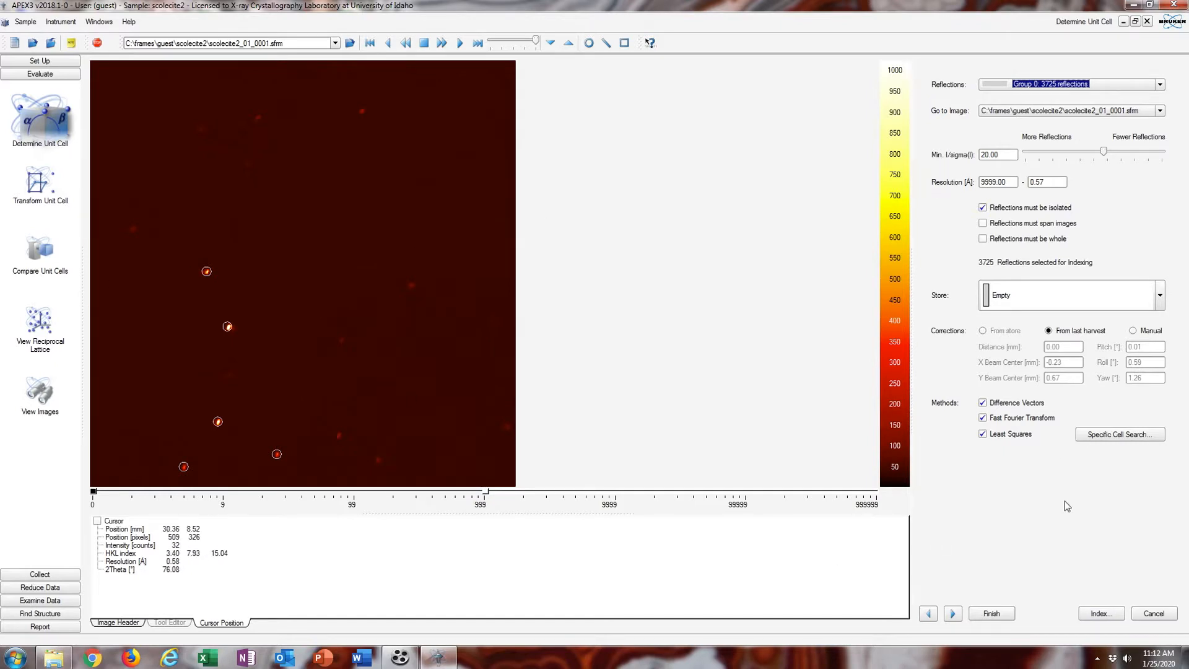
Open the reciprocal lattice view and rotate the lattice to examine how the harvested reflections line up.
left_click(36, 335)
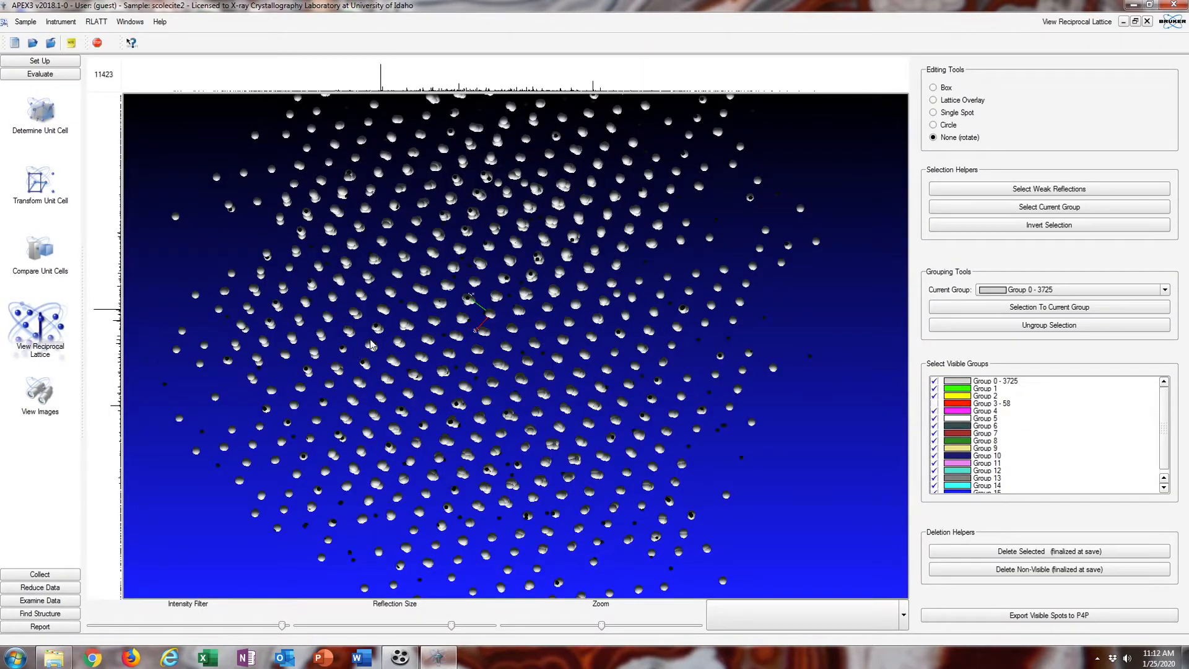
mouse_move(582, 308)
left_mouse_down()
mouse_move(604, 334)
mouse_move(589, 308)
left_mouse_up()
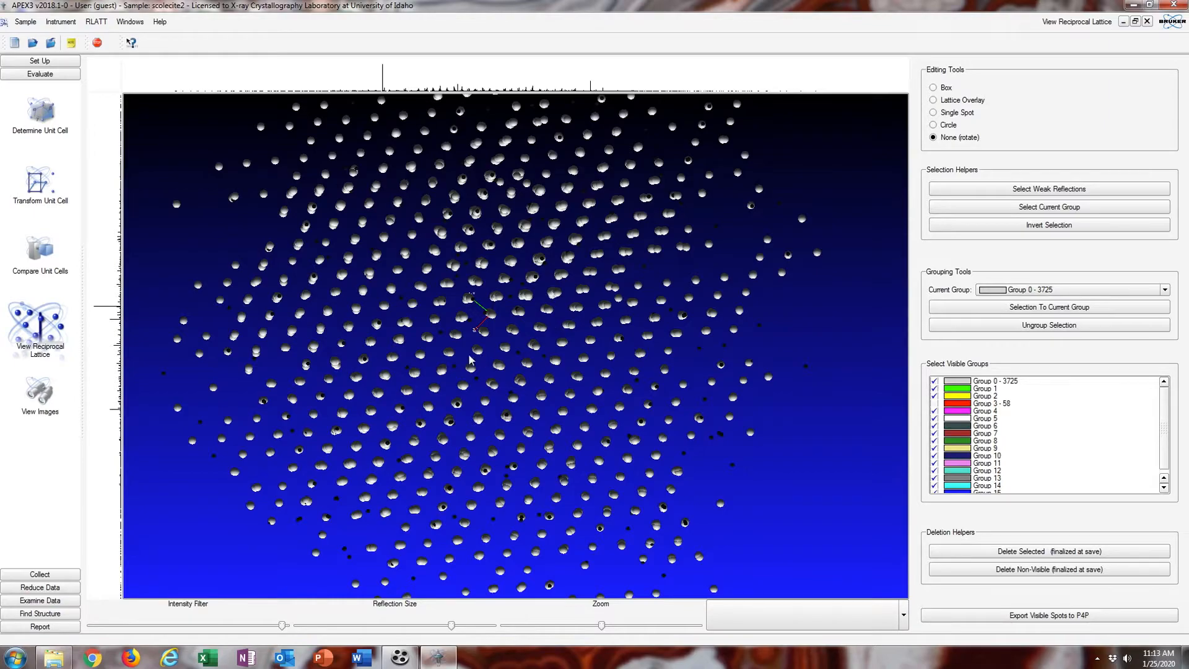
left_click_drag(389, 359, 502, 358)
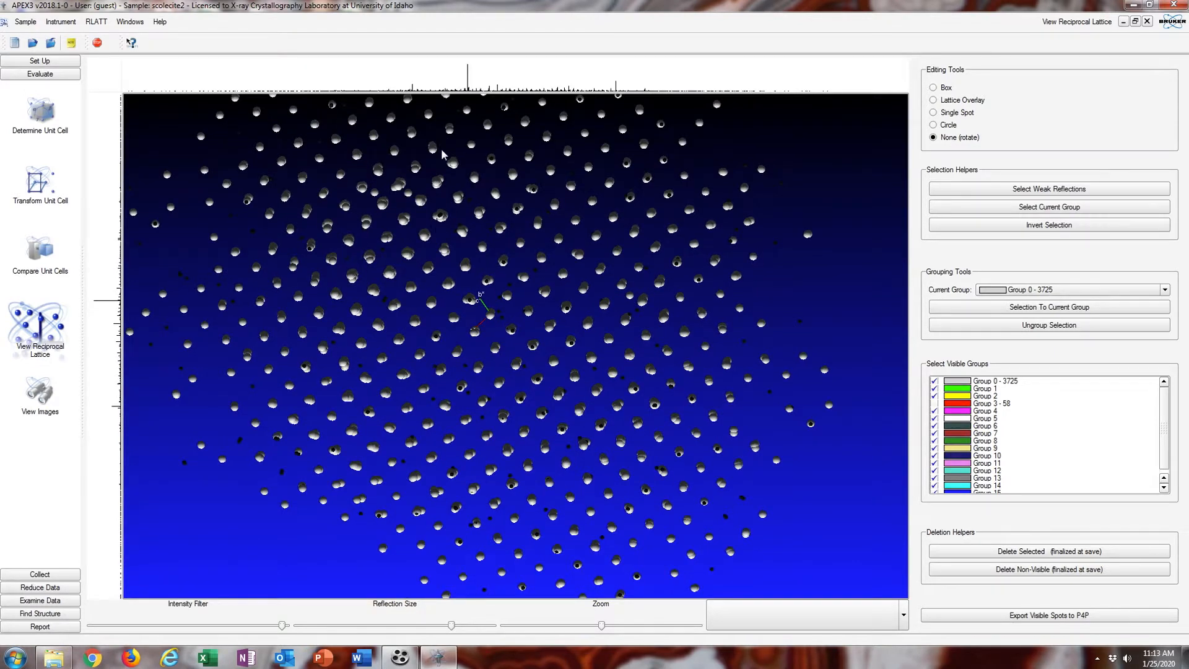
Make the Group 3 reflections visible and set Group 3 as the current group.
left_click(935, 403)
left_click(1060, 291)
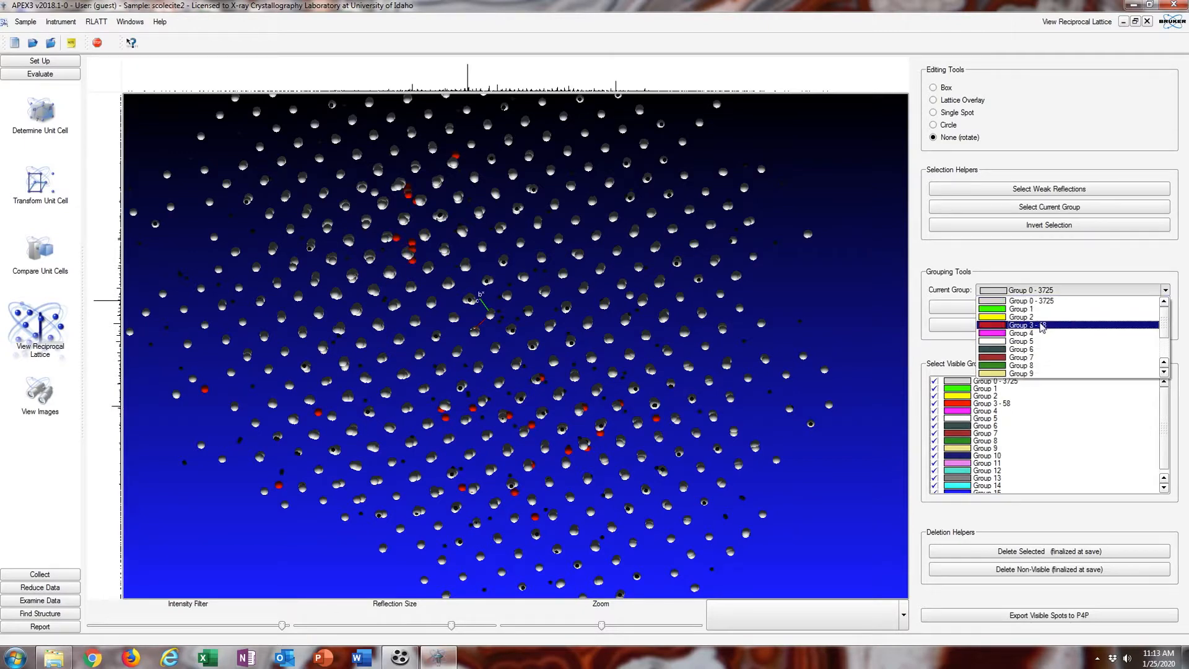
left_click(1042, 325)
Use Z rotation to turn the reciprocal lattice until its rows of reflections run horizontally.
right_click(637, 314)
mouse_move(661, 320)
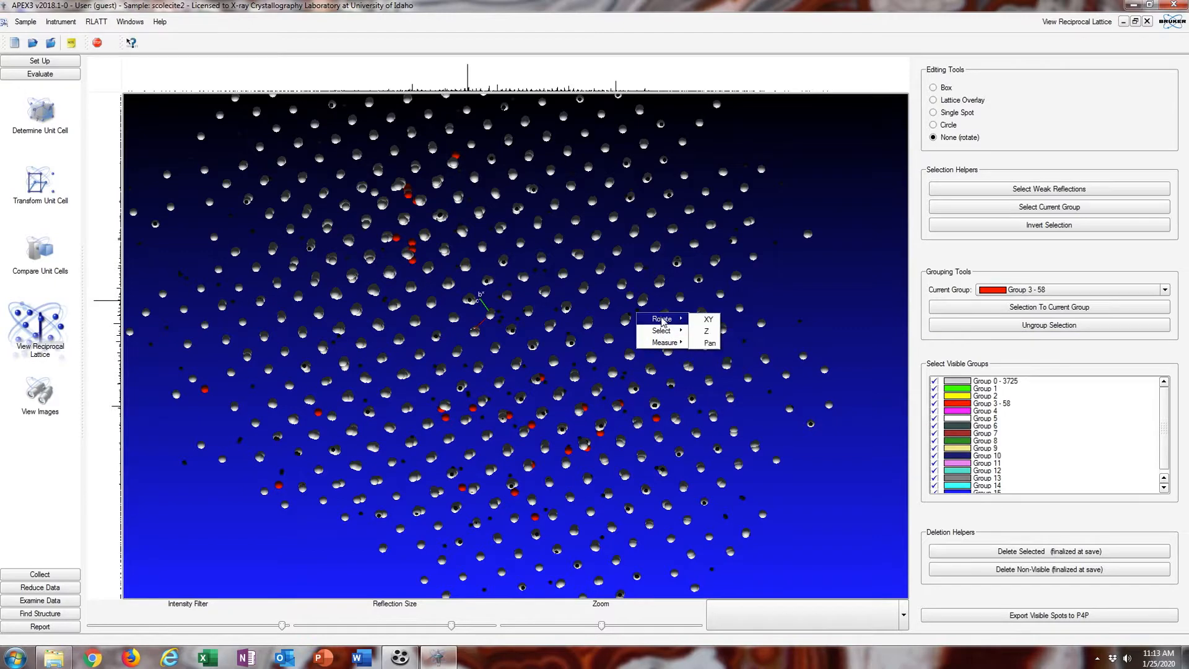
left_click(708, 332)
left_click_drag(770, 313, 688, 273)
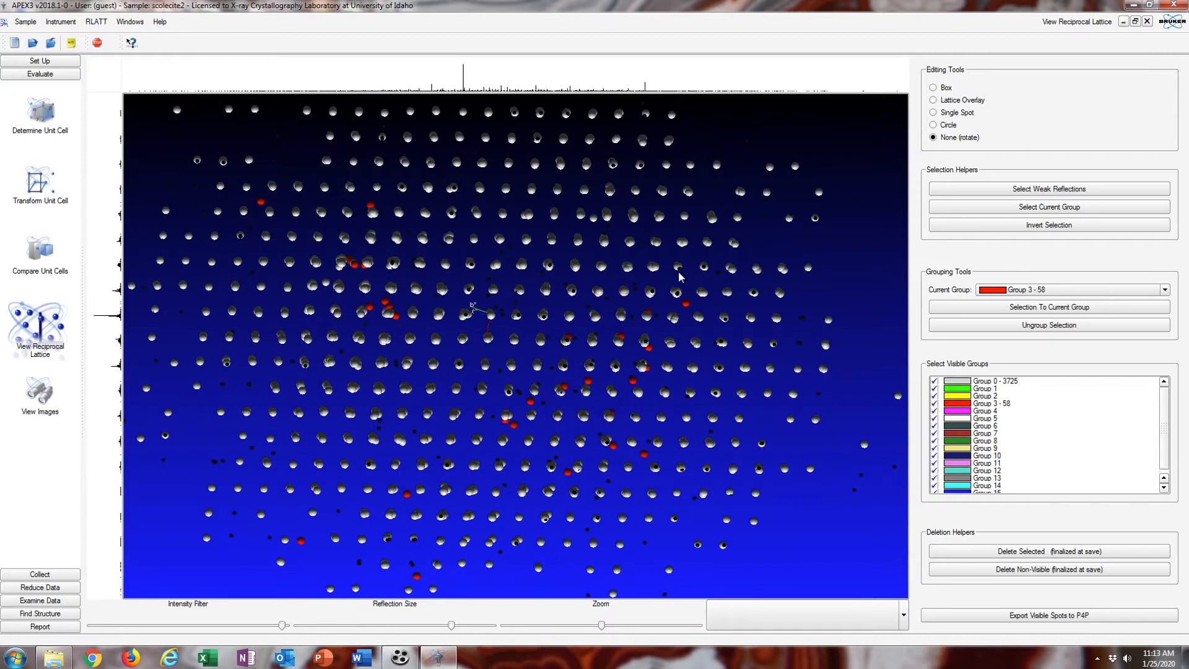
Use box selection to pick the stray reflections between the lattice rows in the upper-left part and assign them to Group 3.
right_click(461, 289)
mouse_move(486, 302)
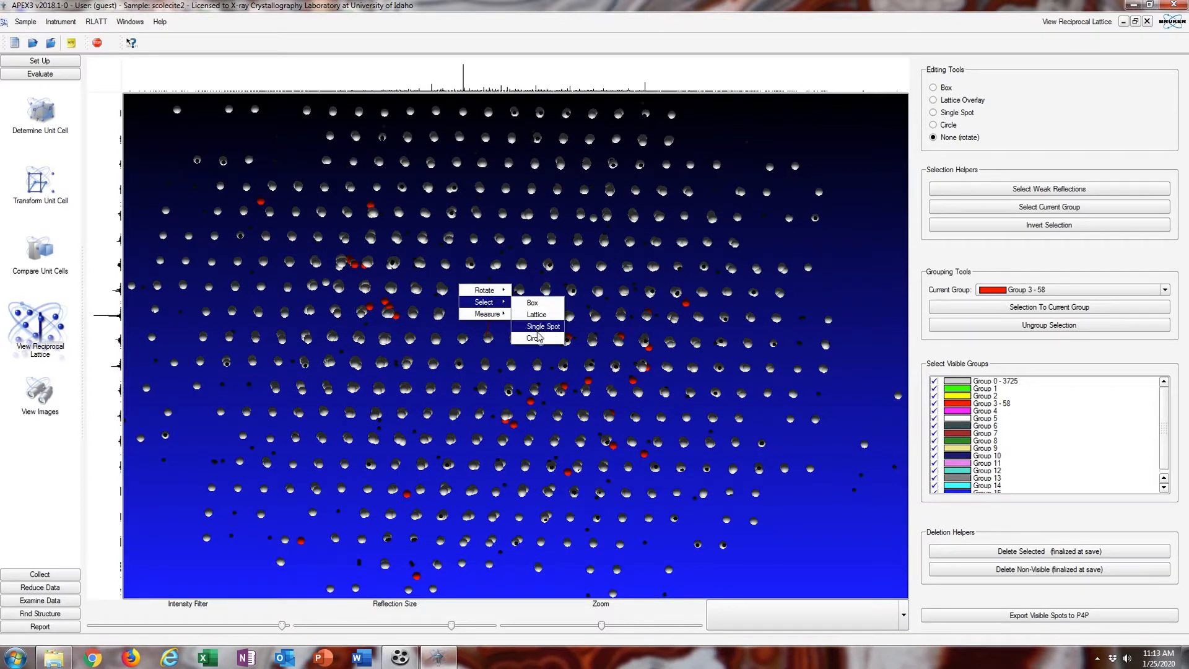
left_click(314, 273)
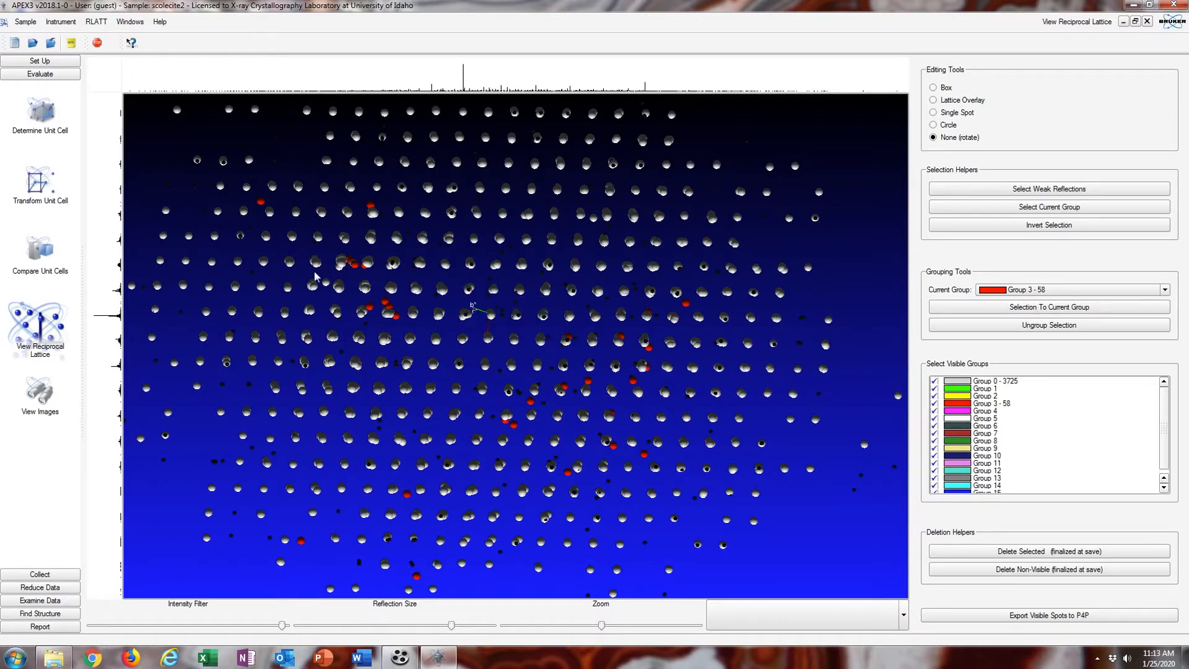
left_click(325, 282)
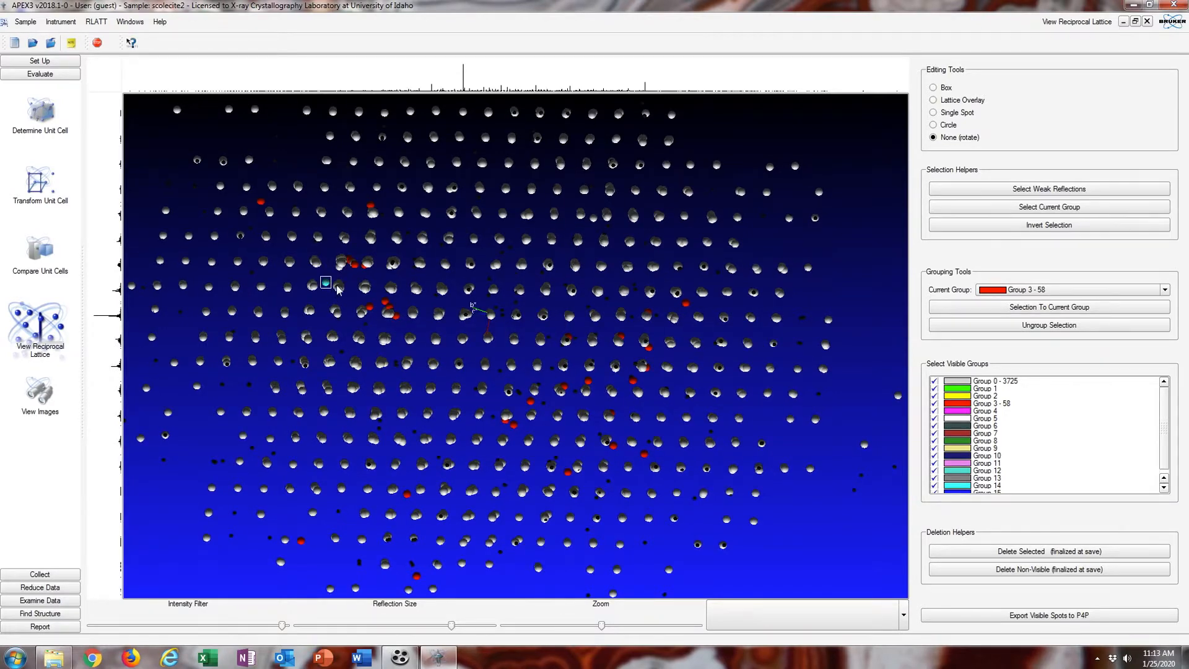
left_click(1049, 307)
left_click_drag(331, 266, 349, 276)
left_click(935, 309)
Adjust the intensity filter to show more weak reflections and assign the off-lattice spots in the lower-left part to Group 3.
left_click(296, 627)
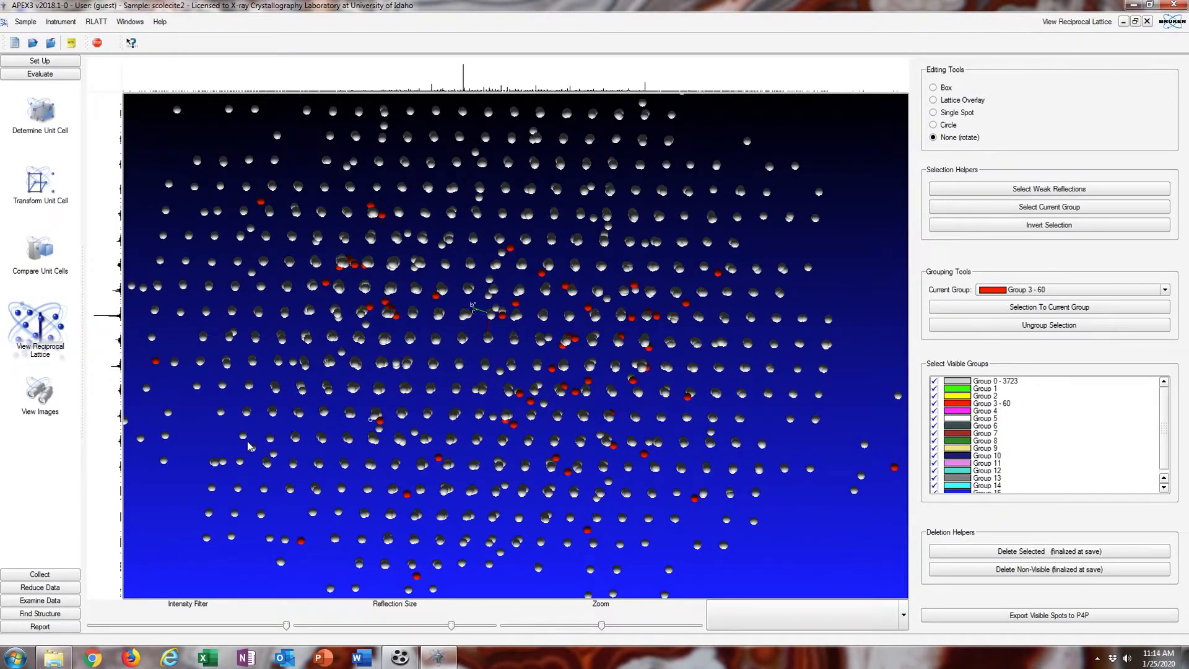
left_click_drag(245, 441, 283, 457)
left_click(1049, 306)
left_click_drag(232, 453, 223, 465)
left_click(1040, 310)
Assign the stray reflections between the rows in the upper part of the lattice, right of centre, to Group 3.
left_click_drag(600, 176, 590, 229)
left_click(1048, 306)
left_click_drag(598, 221, 628, 237)
left_click(957, 308)
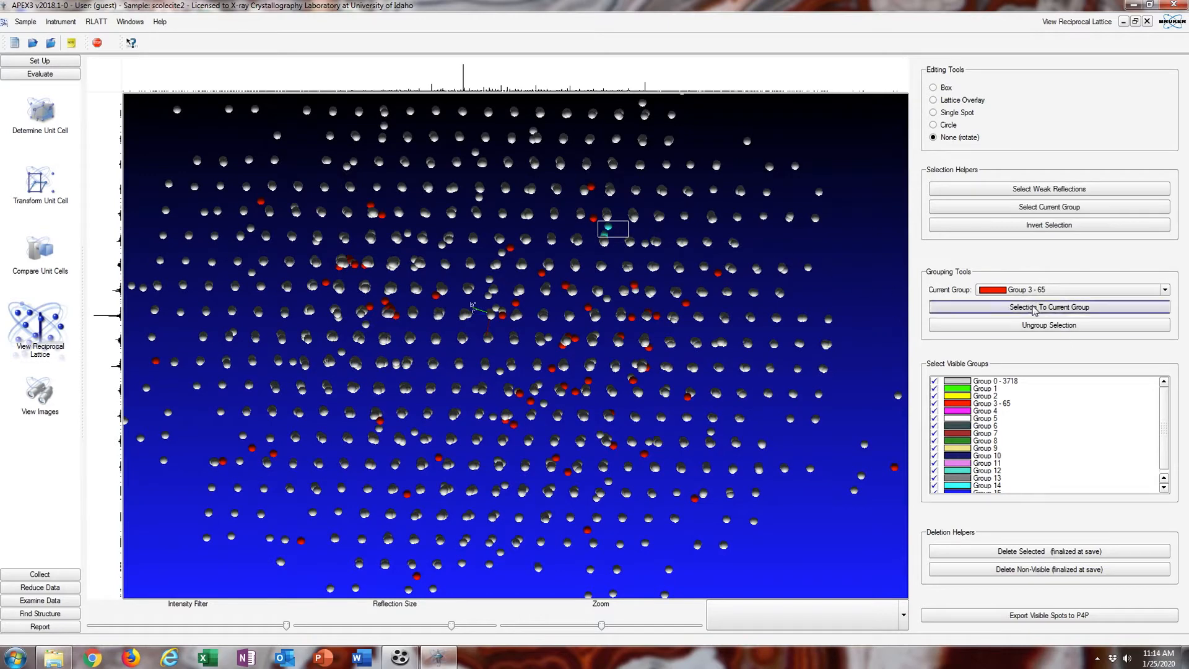
left_click(645, 245)
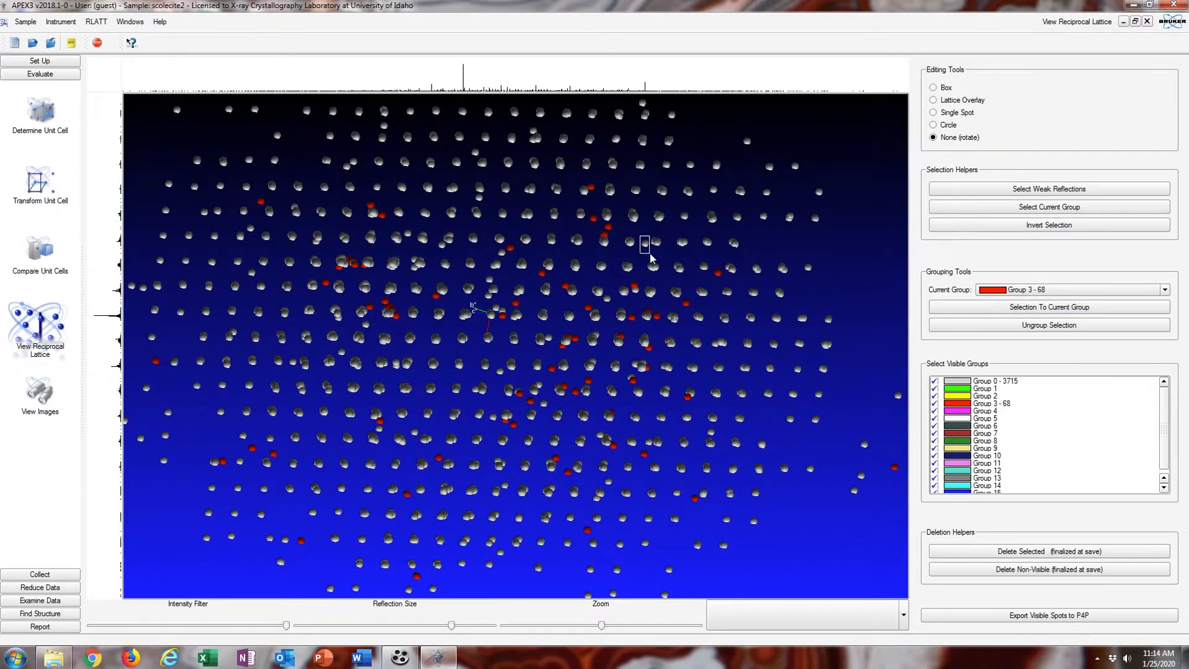
left_click(977, 312)
Box-select the off-row reflections right of the origin and slightly below it, and move each selection to Group 3.
mouse_move(631, 278)
left_mouse_down()
mouse_move(640, 298)
mouse_move(605, 306)
left_mouse_up()
left_click(947, 307)
left_click(956, 309)
left_click_drag(592, 429, 601, 438)
left_click(1029, 307)
left_click_drag(632, 371, 623, 382)
left_click(1060, 309)
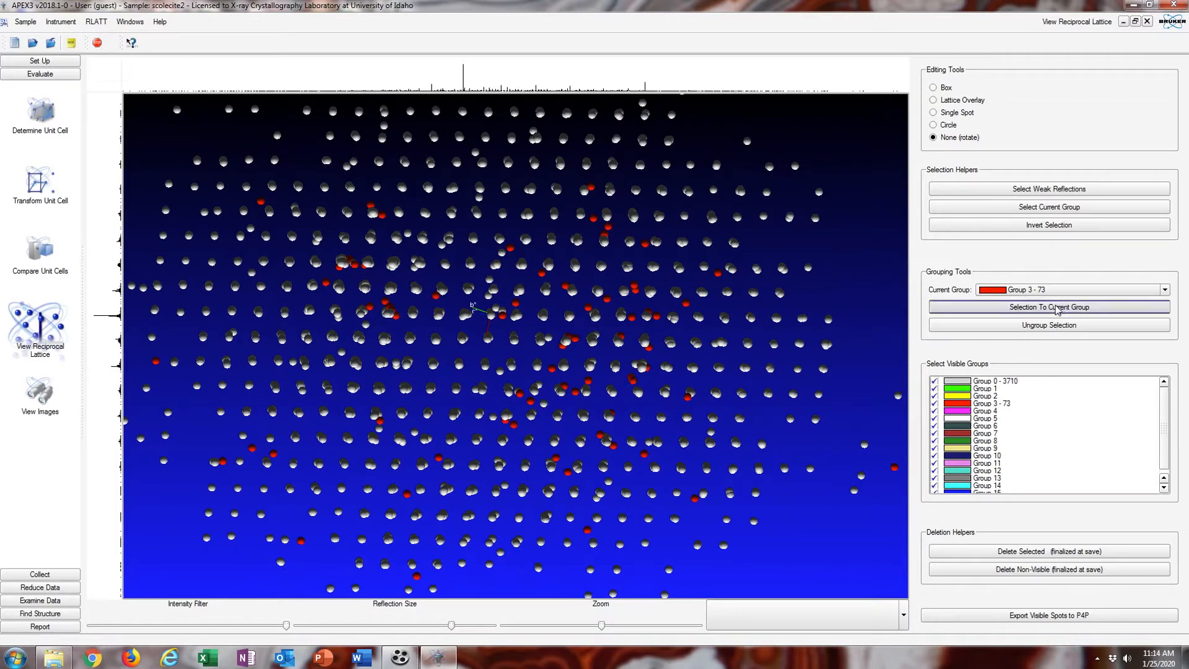
Move the stray reflections on the lattice's right side and at its far-left edge into Group 3.
left_click_drag(707, 333, 716, 352)
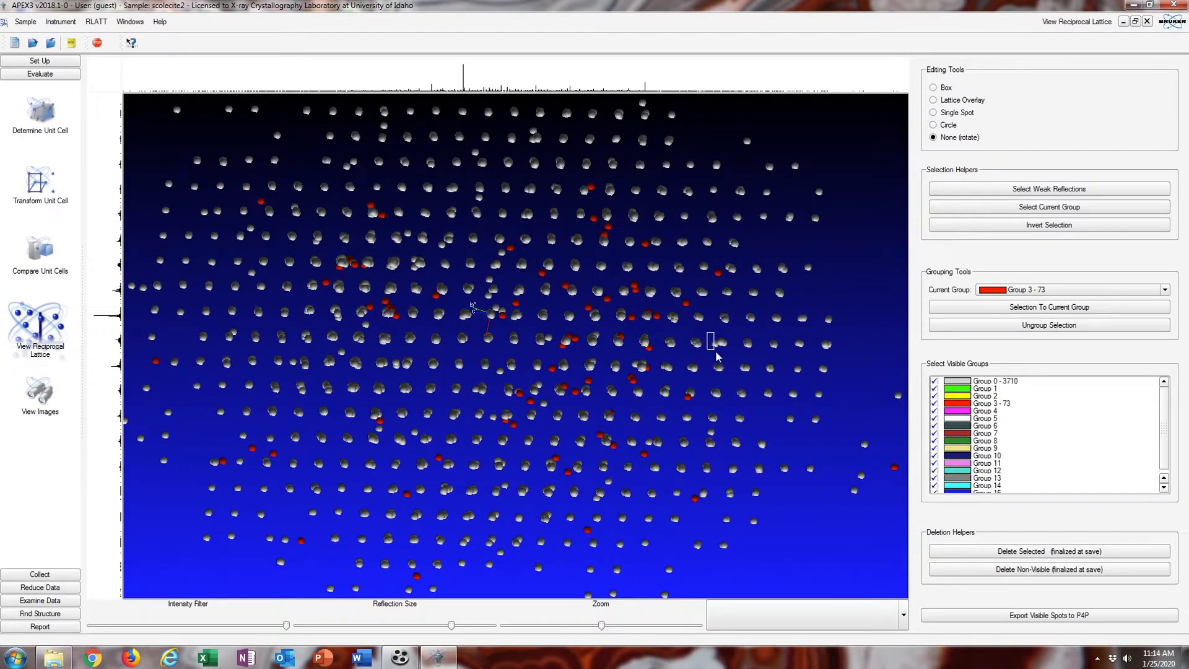
left_click(979, 308)
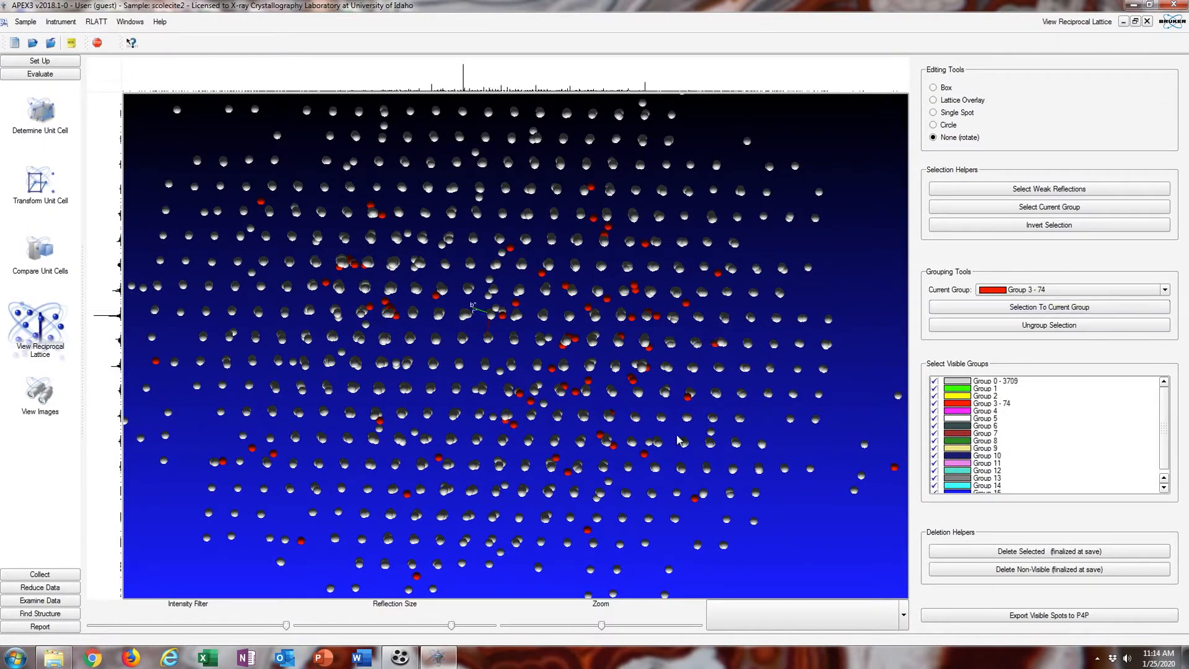
left_click_drag(698, 426, 718, 441)
left_click(1022, 308)
left_click_drag(136, 282, 151, 294)
left_click(1015, 308)
Add the off-lattice reflections in the upper-left region and near the top centre to Group 3.
left_click_drag(245, 266, 259, 278)
left_click(982, 307)
left_click_drag(197, 206, 213, 218)
left_click(1046, 308)
left_click_drag(469, 147, 487, 159)
left_click(1078, 308)
Assign the stray reflections at the top edge, just above the origin and in the upper-centre rows to Group 3.
left_click_drag(654, 108, 655, 109)
left_click(1015, 308)
left_click_drag(477, 293, 506, 311)
left_click(1019, 311)
left_click_drag(473, 189, 485, 206)
left_click(990, 308)
left_click_drag(396, 226, 412, 242)
left_click(942, 311)
Assign the off-row reflections left of centre and just below the origin to Group 3.
left_click_drag(335, 345, 346, 358)
left_click(1015, 308)
left_click_drag(371, 423, 386, 434)
left_click(1022, 308)
left_click_drag(391, 354, 401, 373)
left_click(1009, 308)
left_click_drag(493, 365, 506, 377)
left_click(1003, 309)
Select the stray reflections in the lower centre and lower-left rows and add them to Group 3.
left_click(543, 407)
left_click(474, 389)
left_click(503, 485)
left_click(500, 551)
left_click(270, 538)
left_click_drag(545, 478, 557, 494)
left_click(1009, 308)
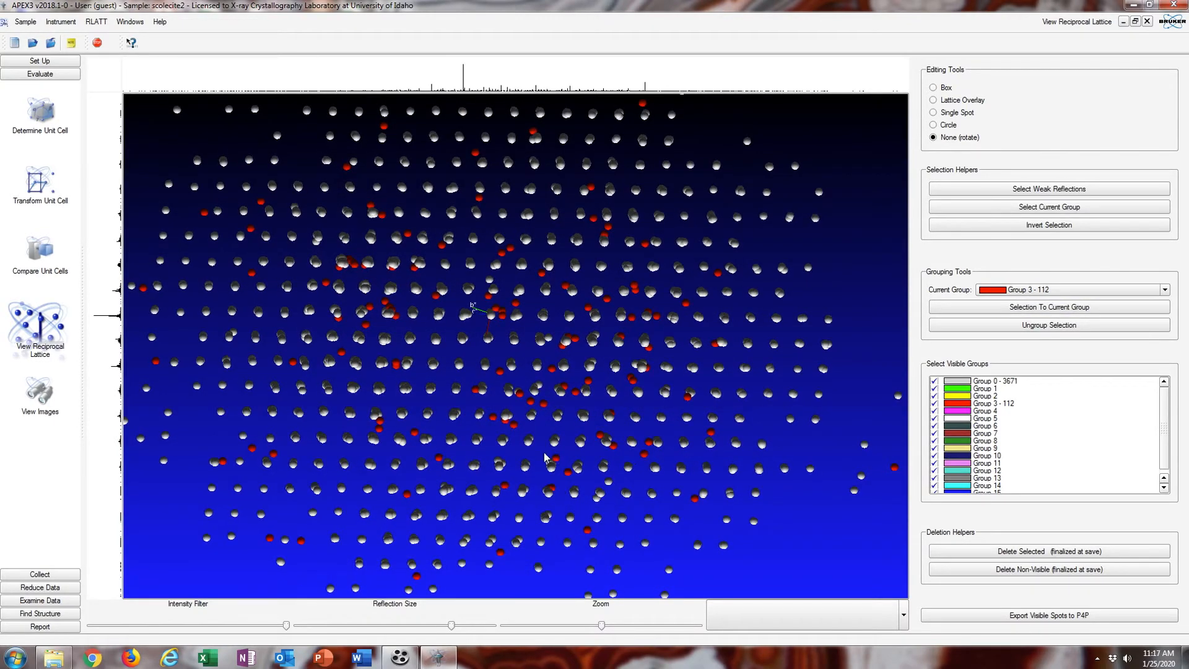
Move the remaining stray reflections at lower centre, middle left, above the origin and far right into Group 3.
left_click(1003, 308)
left_click_drag(545, 455, 603, 504)
left_click(978, 310)
left_click_drag(227, 325, 240, 344)
left_click(966, 308)
left_click_drag(482, 272, 497, 286)
left_click(1002, 309)
left_click_drag(848, 485, 868, 468)
Assign the off-lattice reflections right of and below the origin, plus one in the lower-left rows, to Group 3.
left_click(990, 308)
left_click_drag(542, 332, 555, 343)
left_click(991, 308)
left_click_drag(534, 378, 548, 387)
left_click(1002, 309)
left_click_drag(631, 322, 465, 385)
left_click_drag(406, 494, 420, 505)
left_click(1003, 308)
Box-select leftover stray reflections at far left, in the upper rows and below the origin, and assign them to Group 3.
left_click_drag(169, 339, 181, 350)
left_click(1003, 308)
left_click_drag(362, 203, 508, 242)
left_click(1003, 309)
left_click_drag(333, 231, 442, 248)
left_click(1003, 308)
left_click_drag(499, 243, 522, 255)
left_click_drag(457, 391, 570, 395)
left_click(1003, 308)
left_click(1002, 308)
Assign the last off-row reflections along the lattice's right side, below centre and at lower left to Group 3.
left_click_drag(749, 435, 753, 421)
left_click_drag(556, 373, 582, 391)
left_click(1003, 308)
left_click_drag(177, 417, 197, 430)
left_click(1003, 308)
left_click_drag(508, 390, 387, 362)
left_click_drag(772, 333, 868, 320)
left_click_drag(760, 304, 781, 325)
left_click(1003, 308)
Tighten the intensity filter, hide the Group 3 reflections and return to unit cell determination.
left_click_drag(286, 625, 278, 626)
left_click(934, 403)
left_click(39, 122)
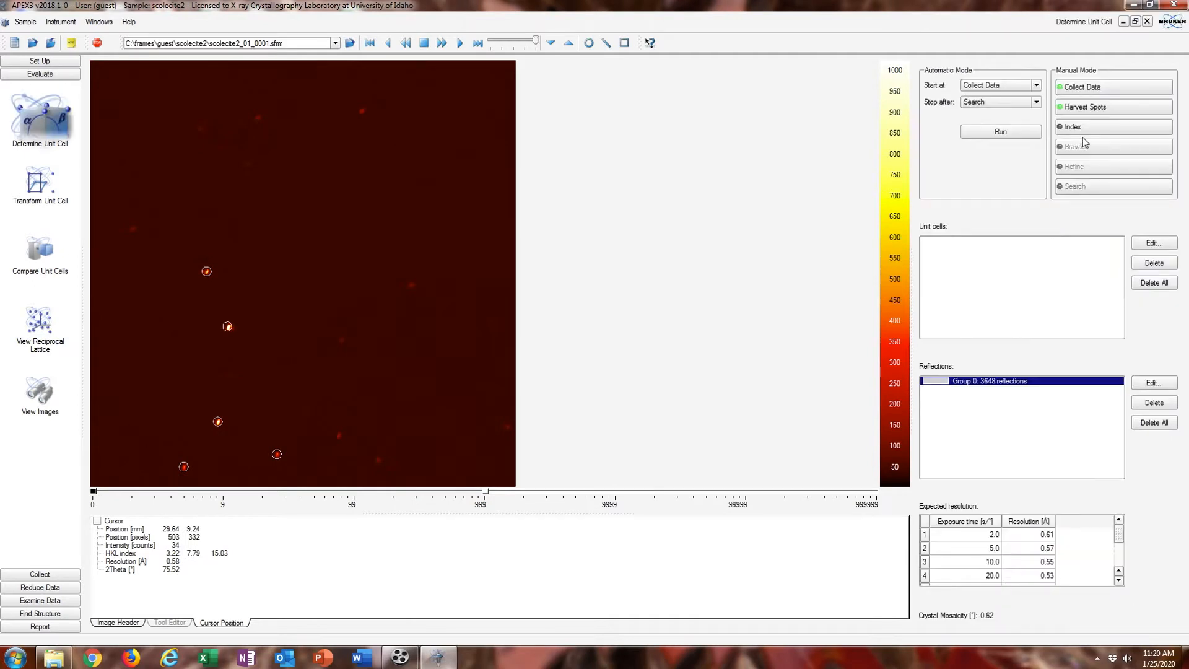
Index the Group 0 reflections using the Difference Vectors, Fast Fourier Transform and Least Squares methods.
left_click(1079, 127)
left_click(1079, 85)
left_click(1094, 94)
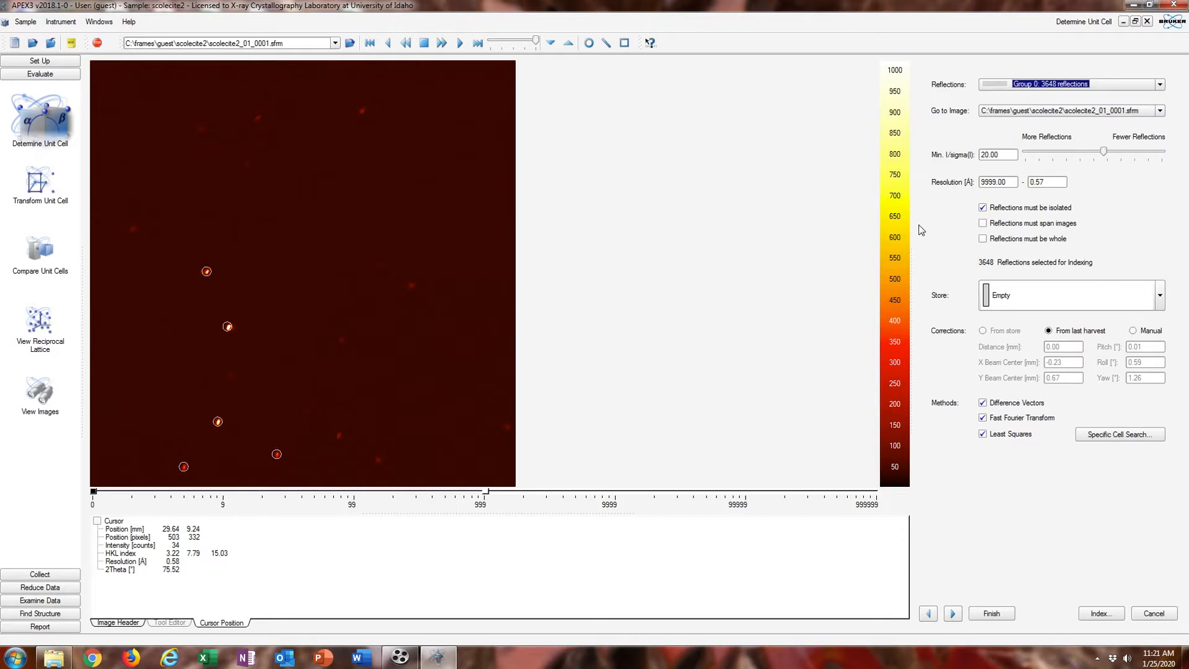
left_click(1105, 612)
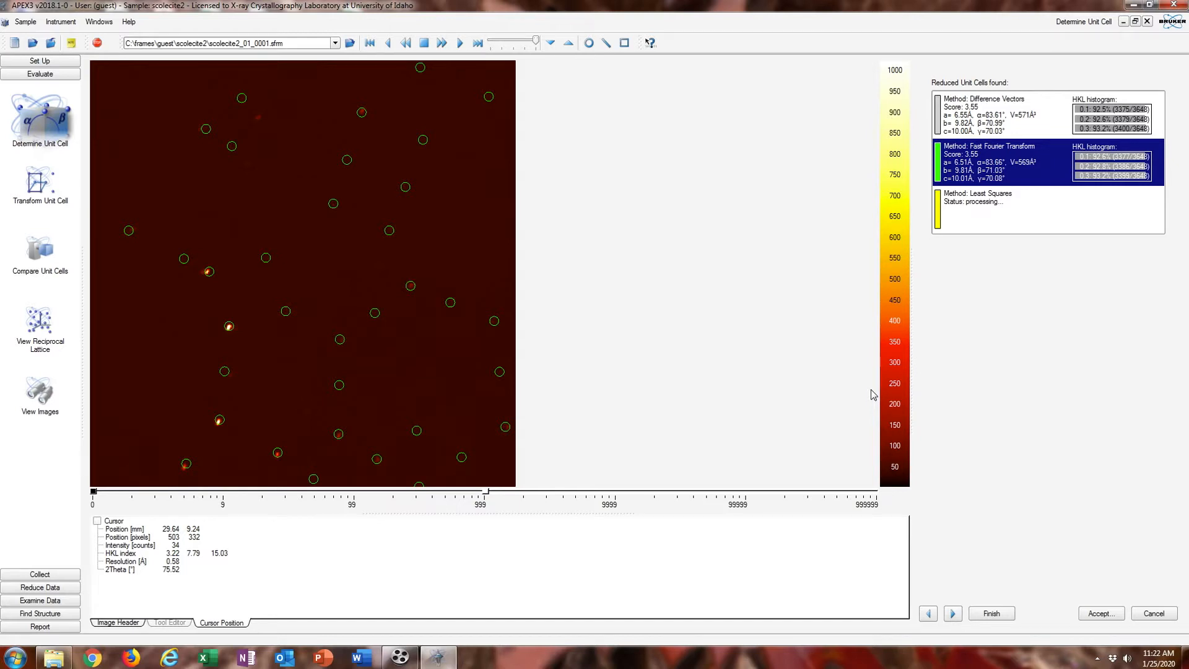
Accept the Fast Fourier Transform unit cell, refine it against the Group 0 reflections and accept the refined cell.
left_click(1101, 615)
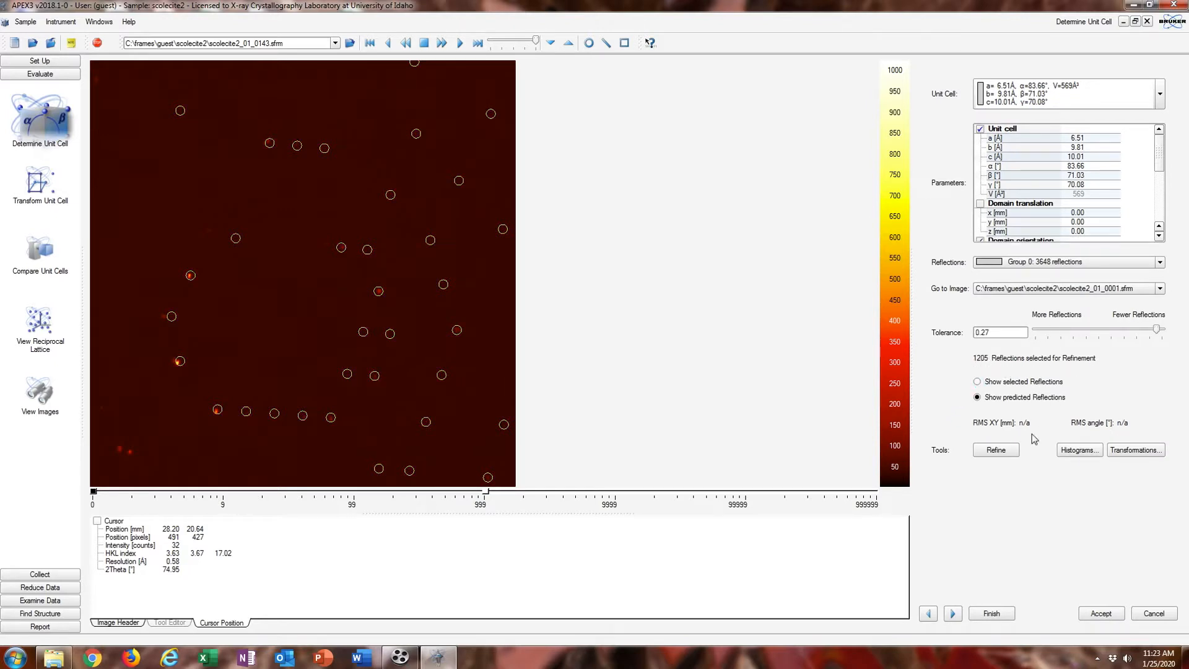
left_click(999, 449)
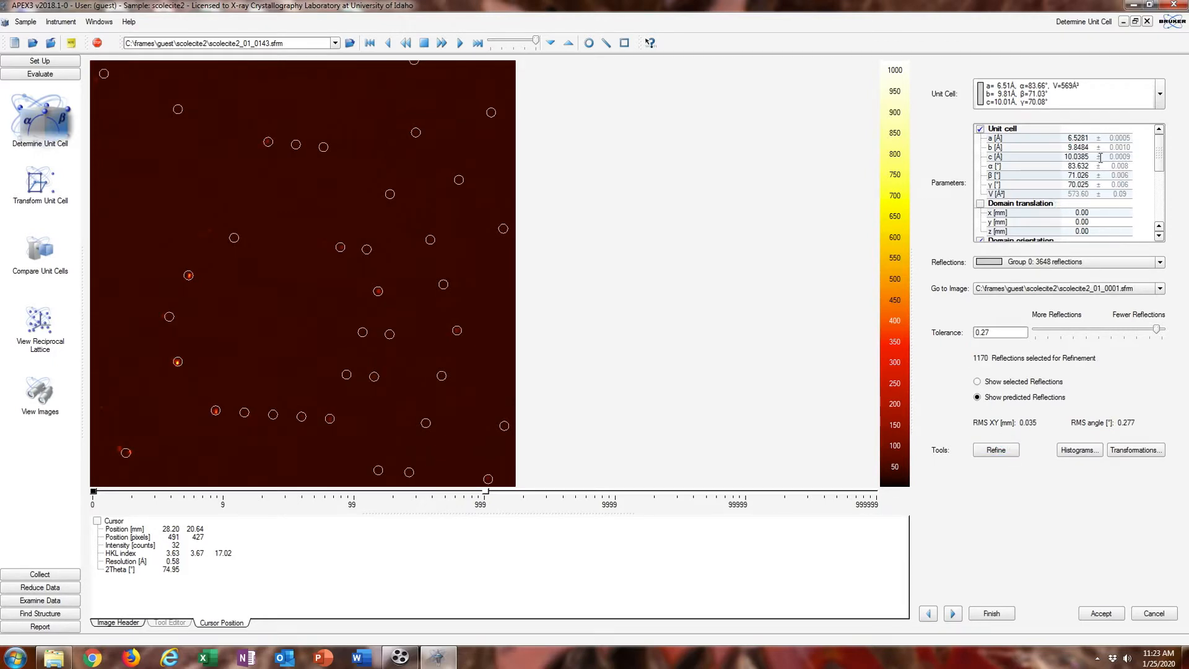
left_click(1109, 613)
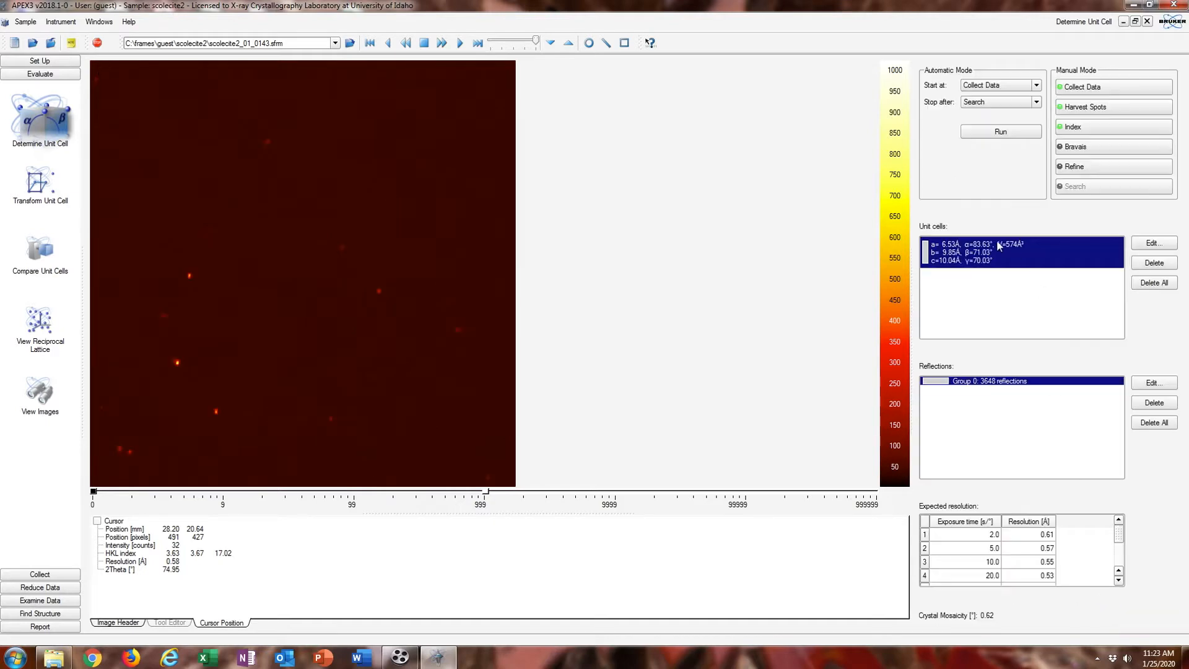
Set the Bravais lattice to Orthorhombic F and refine the resulting cell against the Group 0 reflections.
left_click(1095, 147)
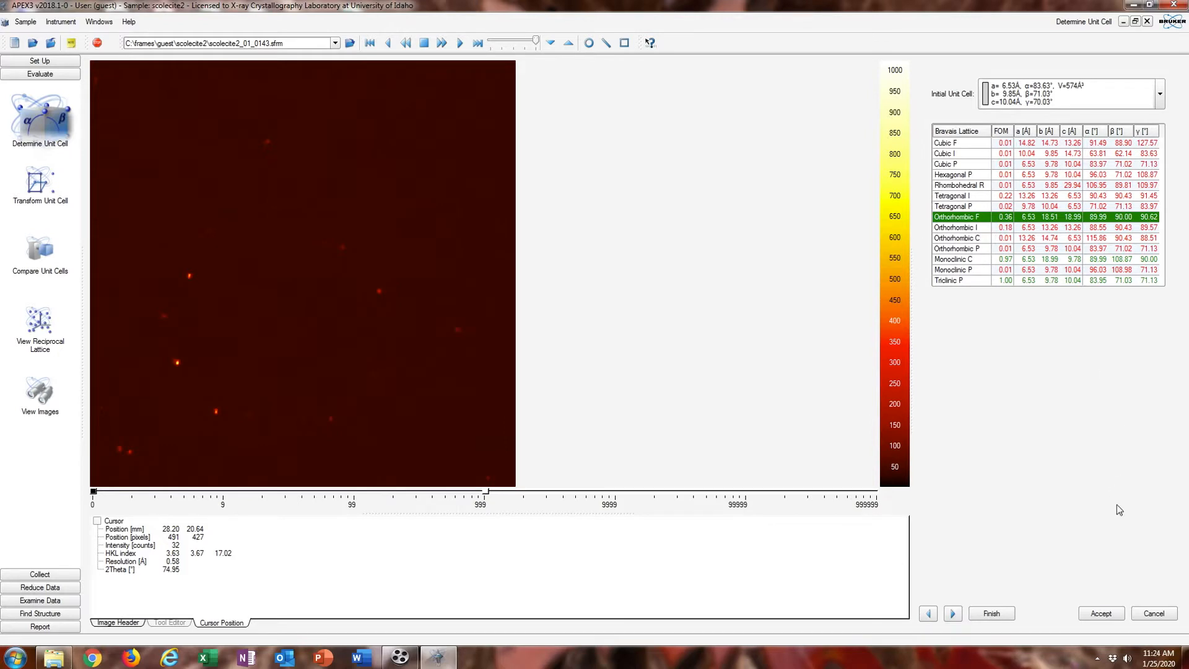
left_click(1102, 615)
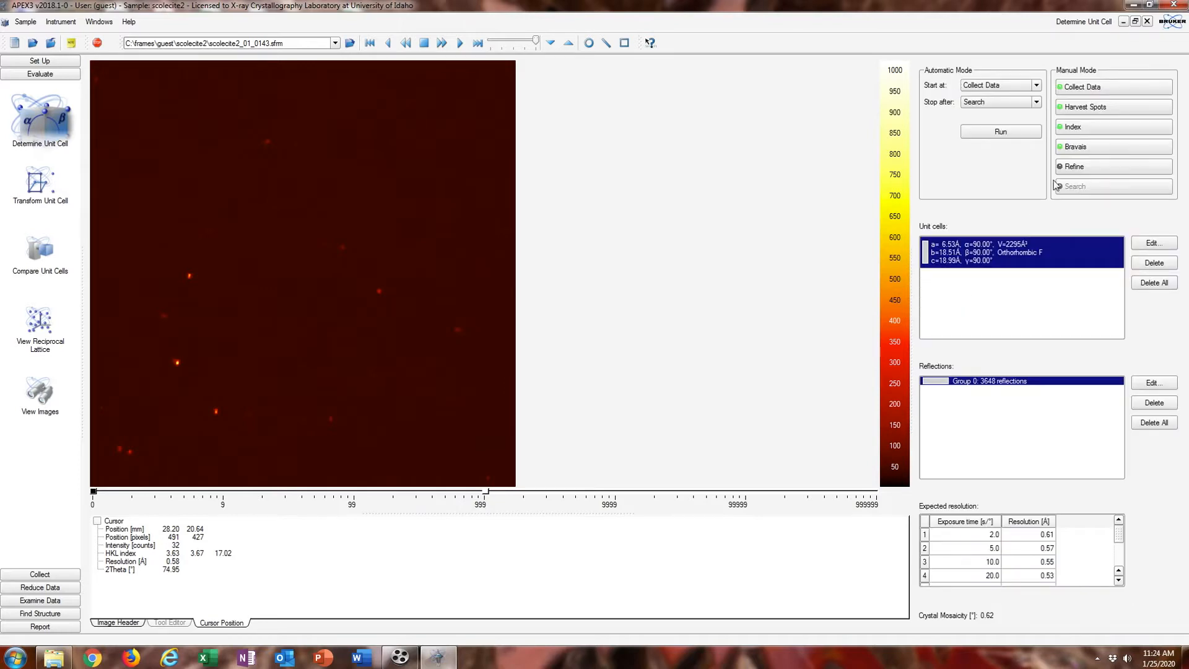
left_click(1067, 166)
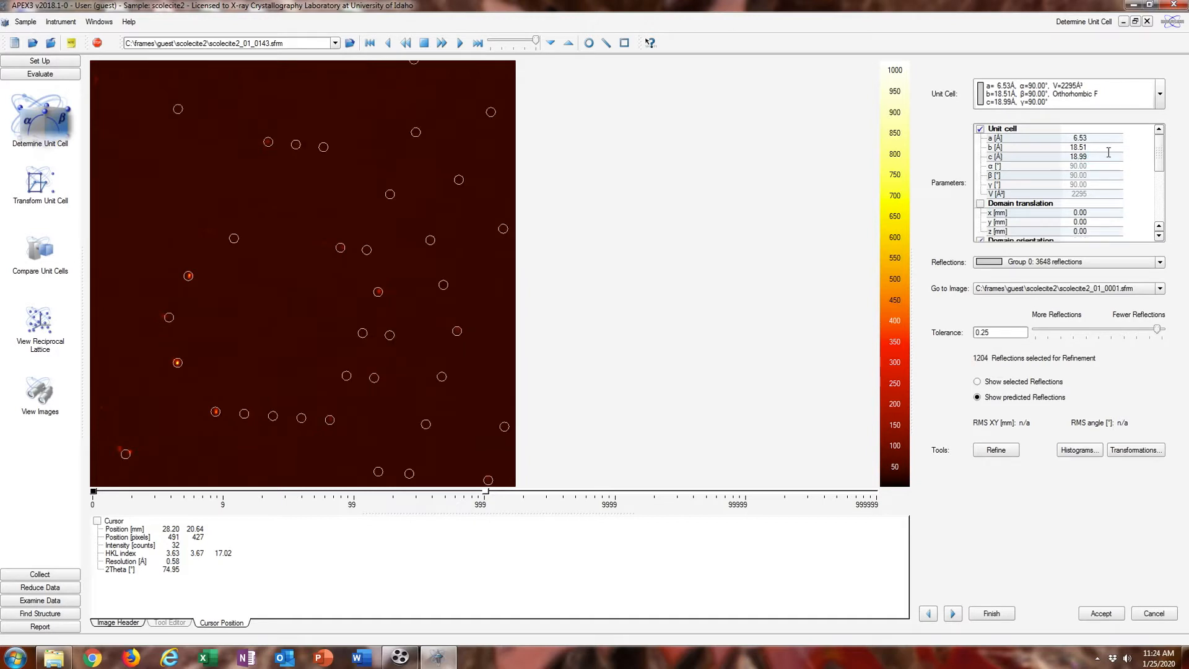
left_click(996, 450)
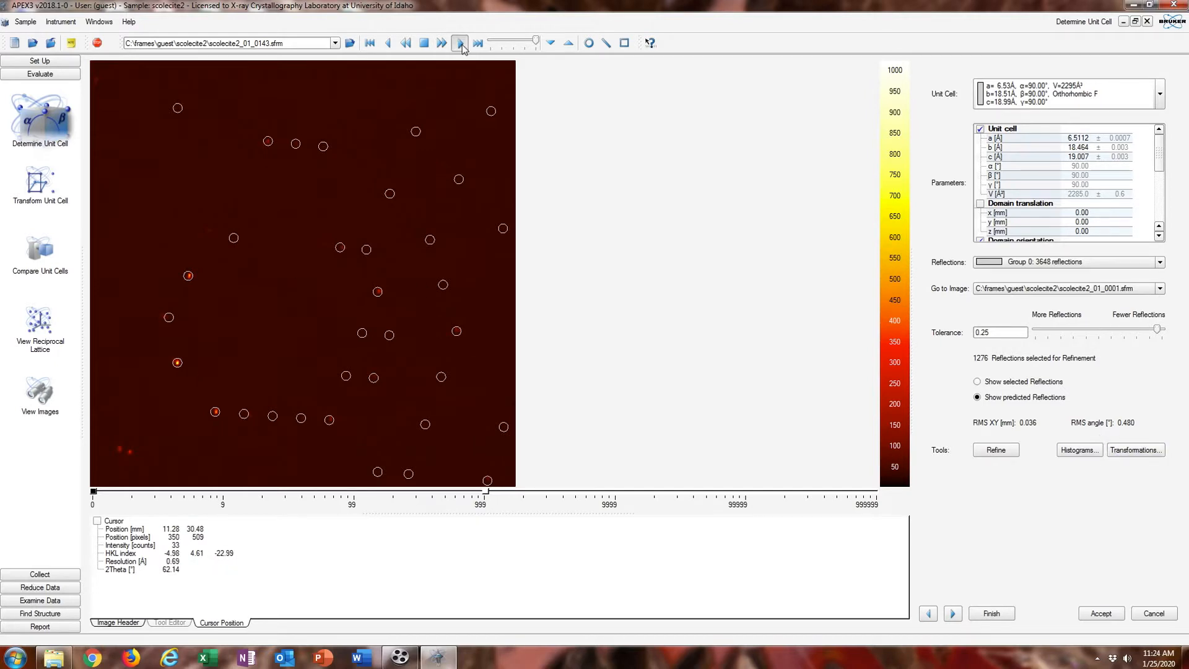
Play through the frames to compare predicted and observed reflections, and view the refined cell's orientation matrix.
left_click(460, 43)
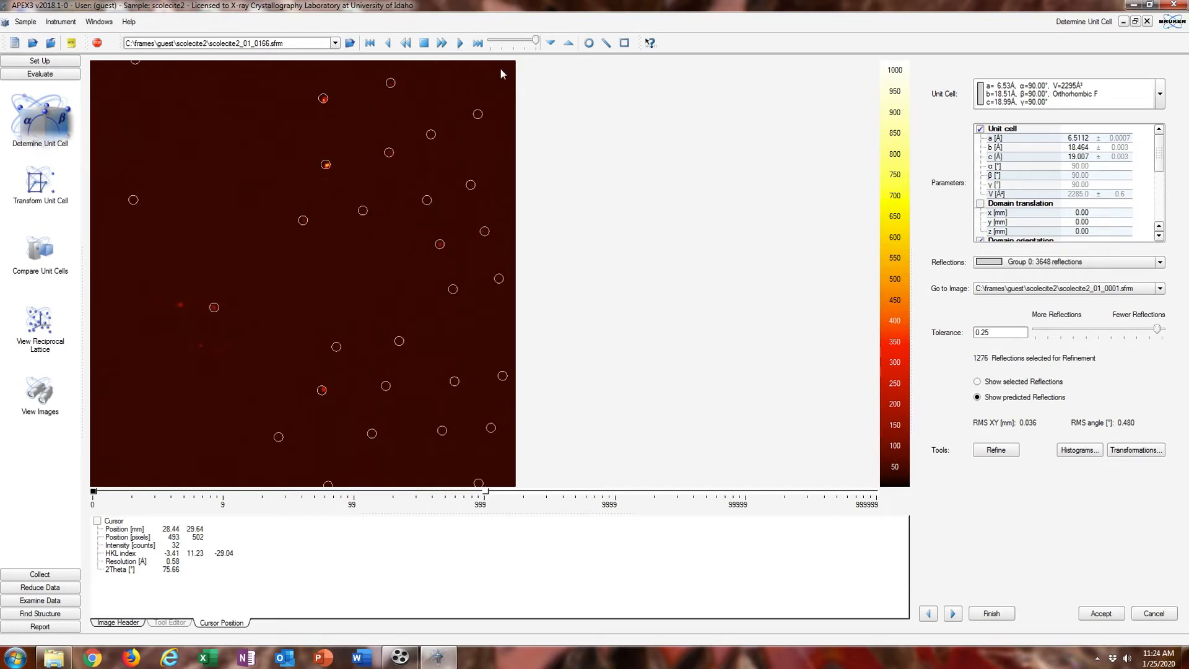
left_click(1148, 451)
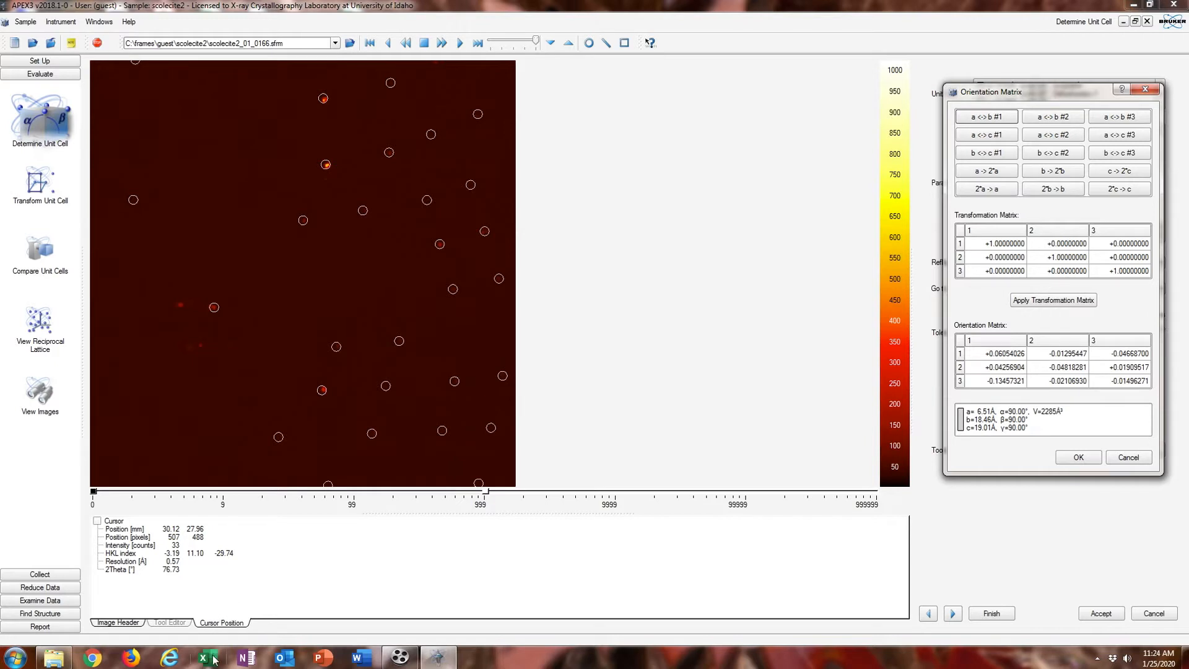
left_click(1125, 457)
Switch to the desktop and open the EXCELIBR_V5_scolecite2_monoclinic_wrong_xrd workbook in Excel.
left_click(1133, 5)
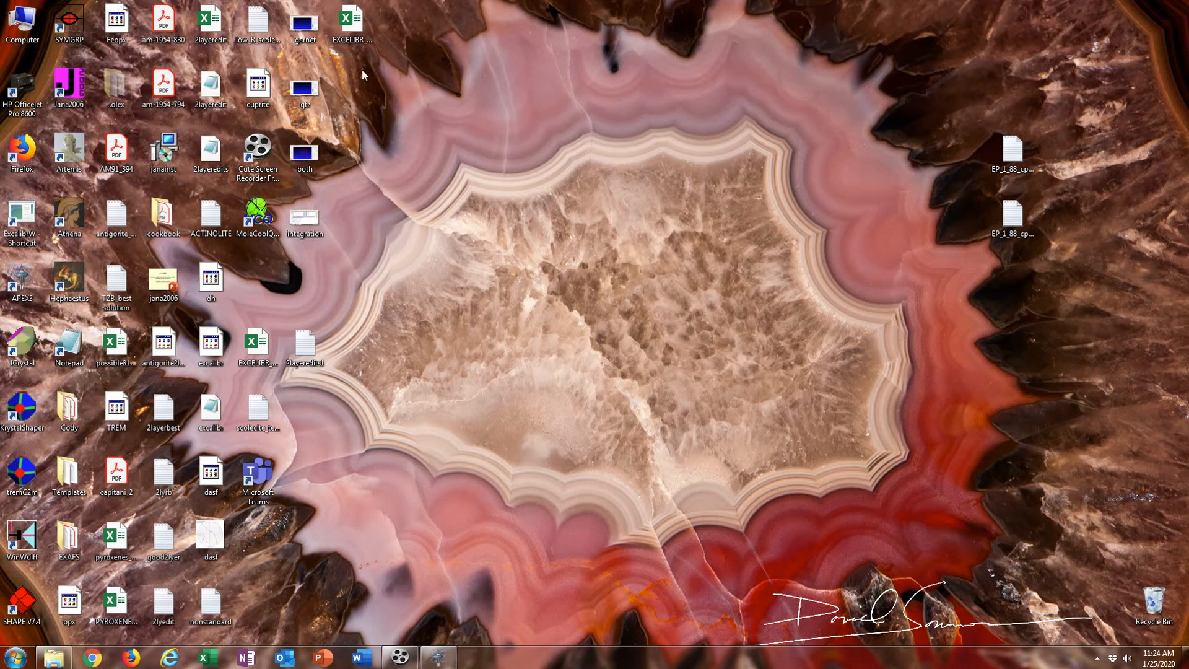
left_click(263, 337)
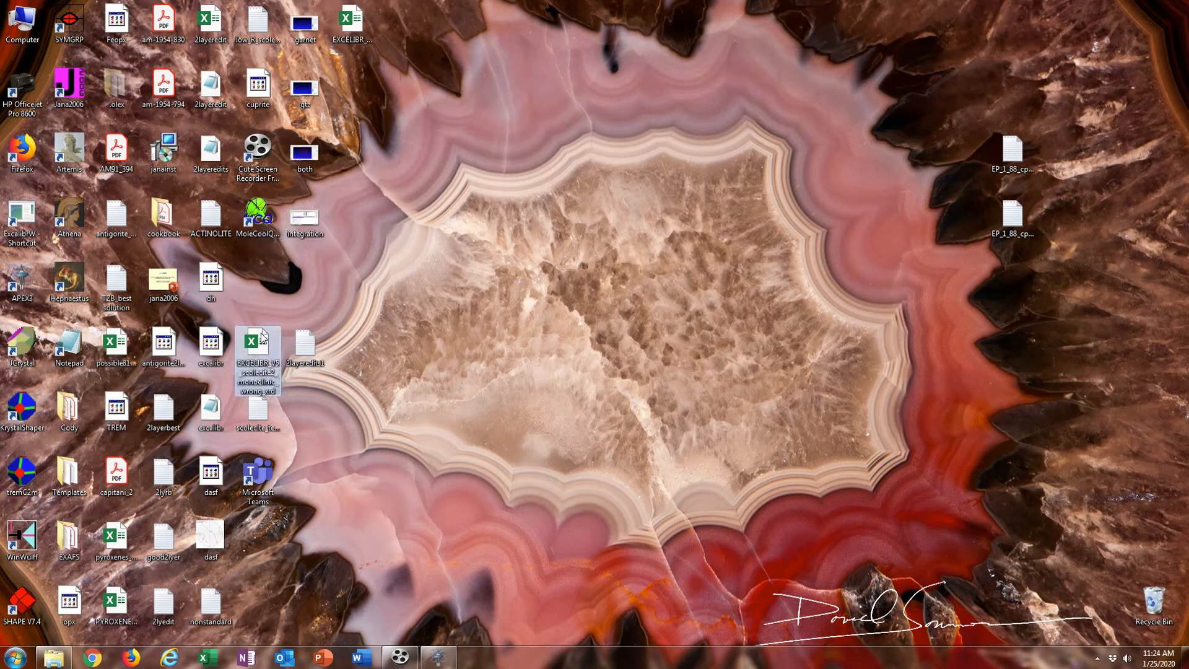
left_click_drag(266, 334, 263, 279)
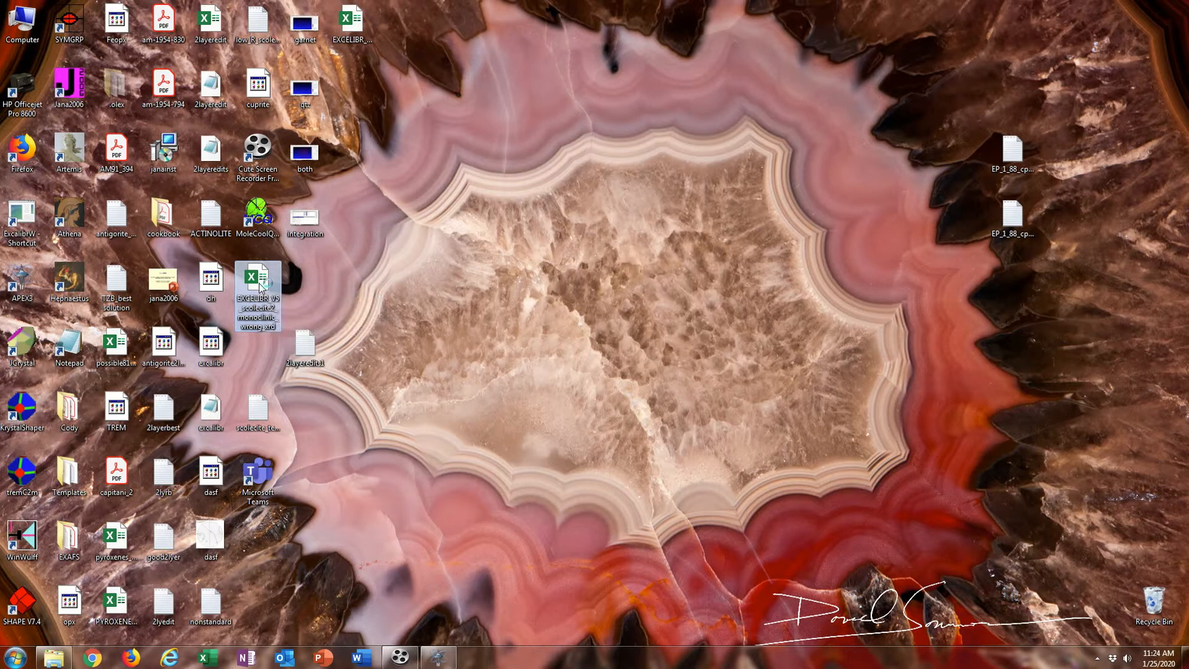
double_click(260, 283)
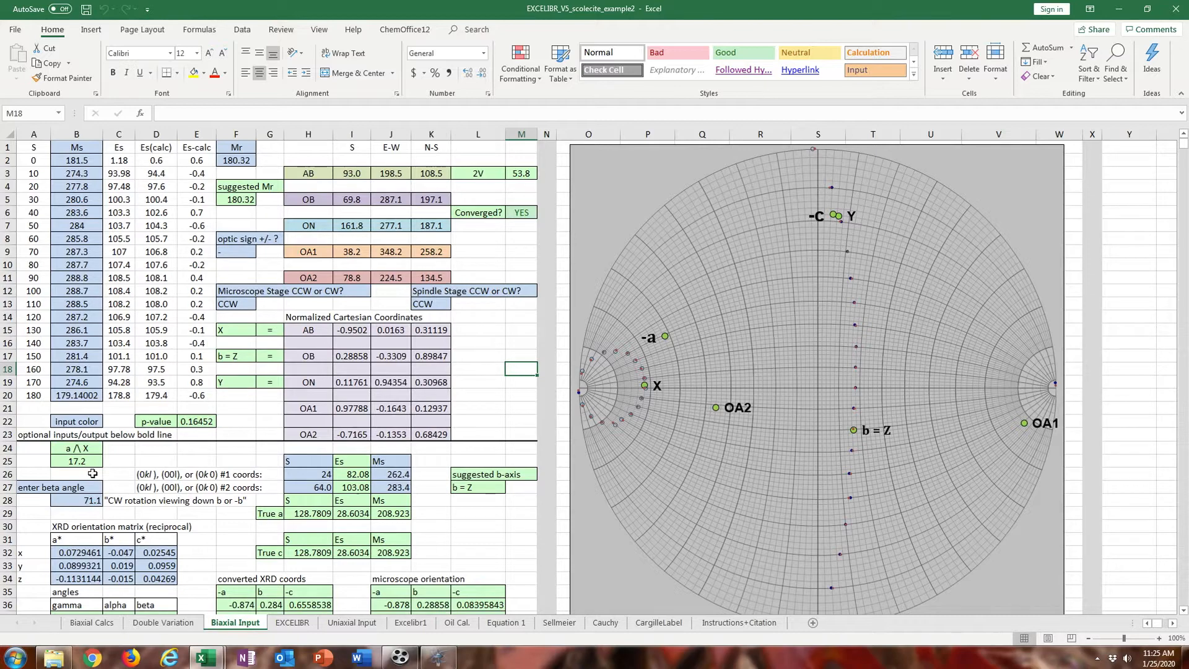
Review the XRD orientation section of the EXCELIBR_V5_scolecite_example2 workbook and minimize it.
scroll(97, 465, "down", 2)
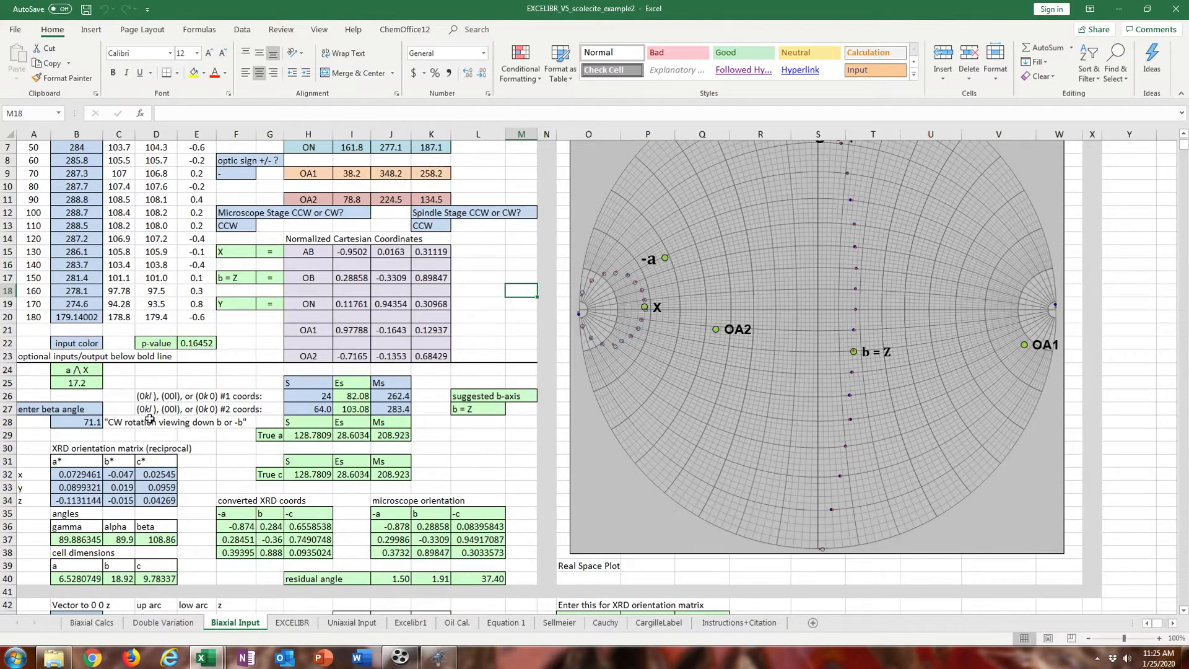
scroll(149, 396, "up", 2)
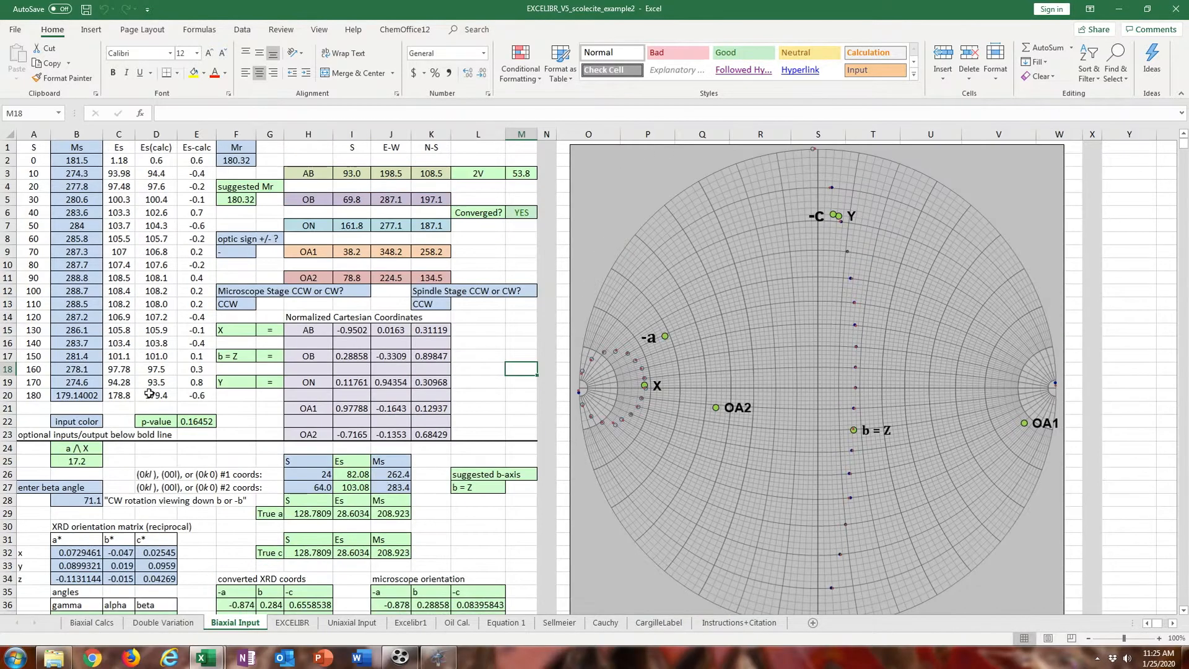
left_click(1118, 10)
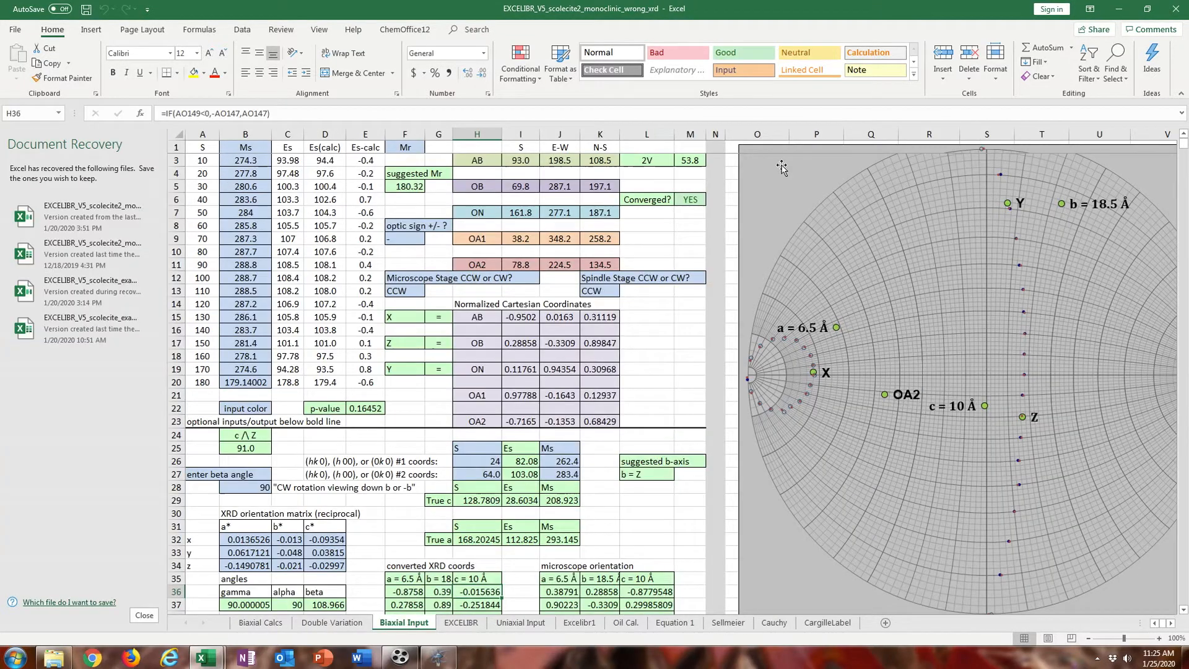
Relabel the three axes of the converted XRD coordinates as a, b and c.
scroll(433, 501, "down", 1)
left_click(405, 541)
type("a")
key("Tab")
type("b")
key("Tab")
type("c")
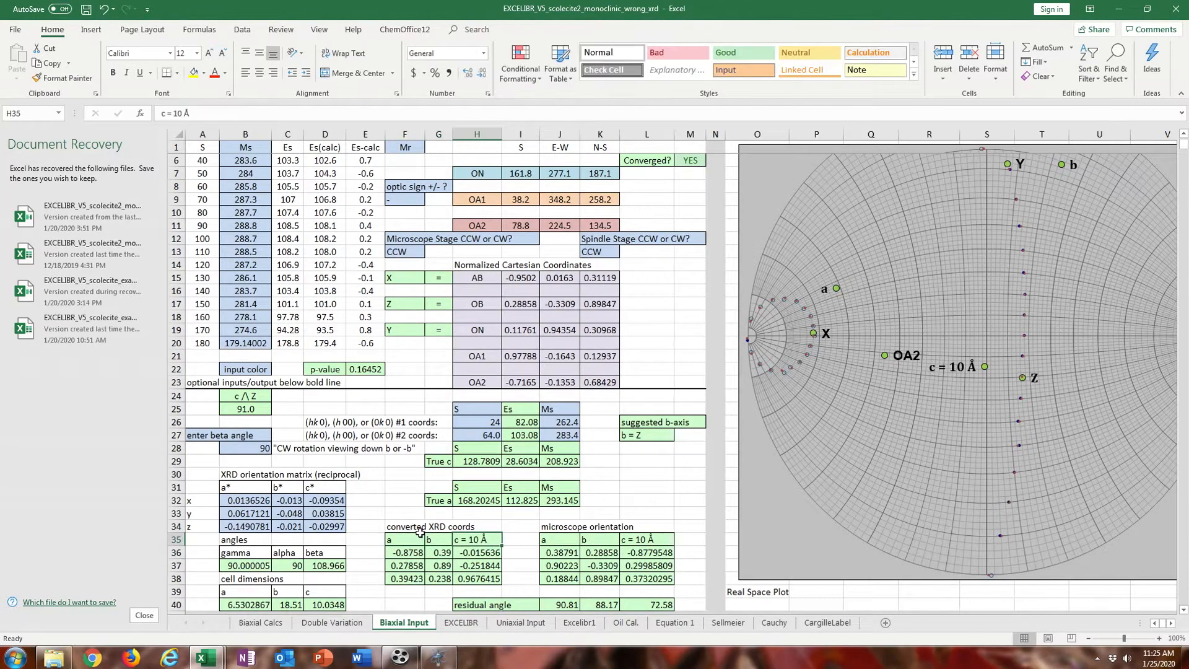
key("Down")
scroll(396, 511, "up", 1)
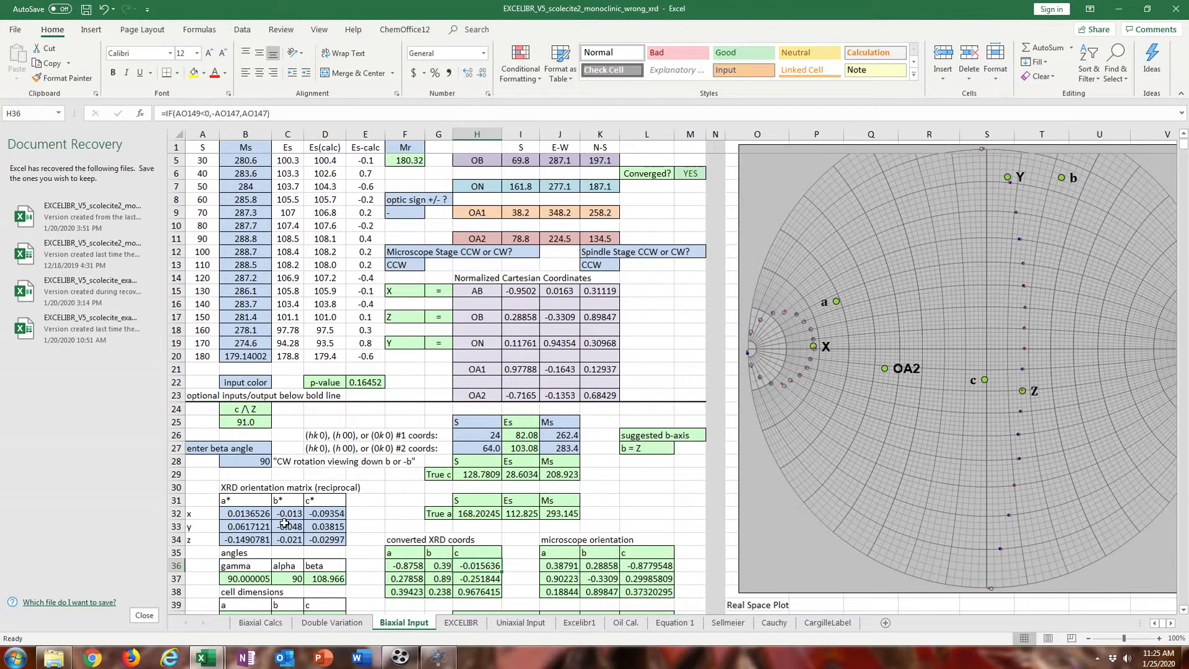
Locate the a* x entry in the workbook's XRD orientation matrix and open the refined orthorhombic cell's orientation matrix in APEX3.
scroll(369, 463, "down", 1)
left_click(252, 475)
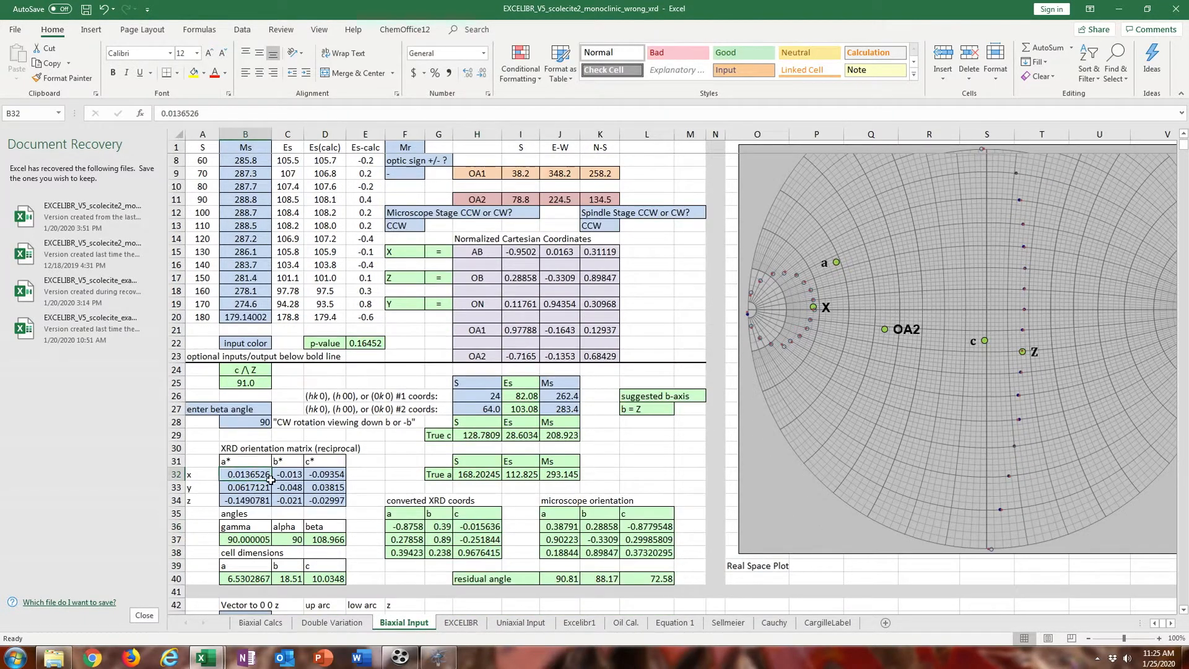
left_click(438, 658)
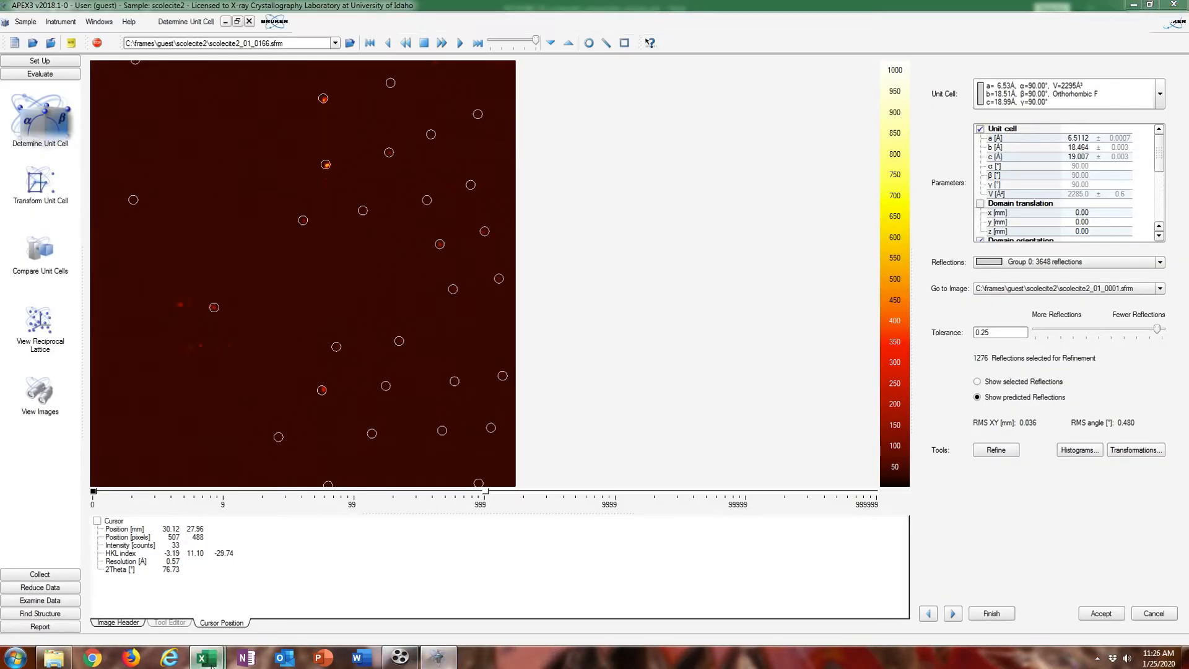
mouse_move(212, 664)
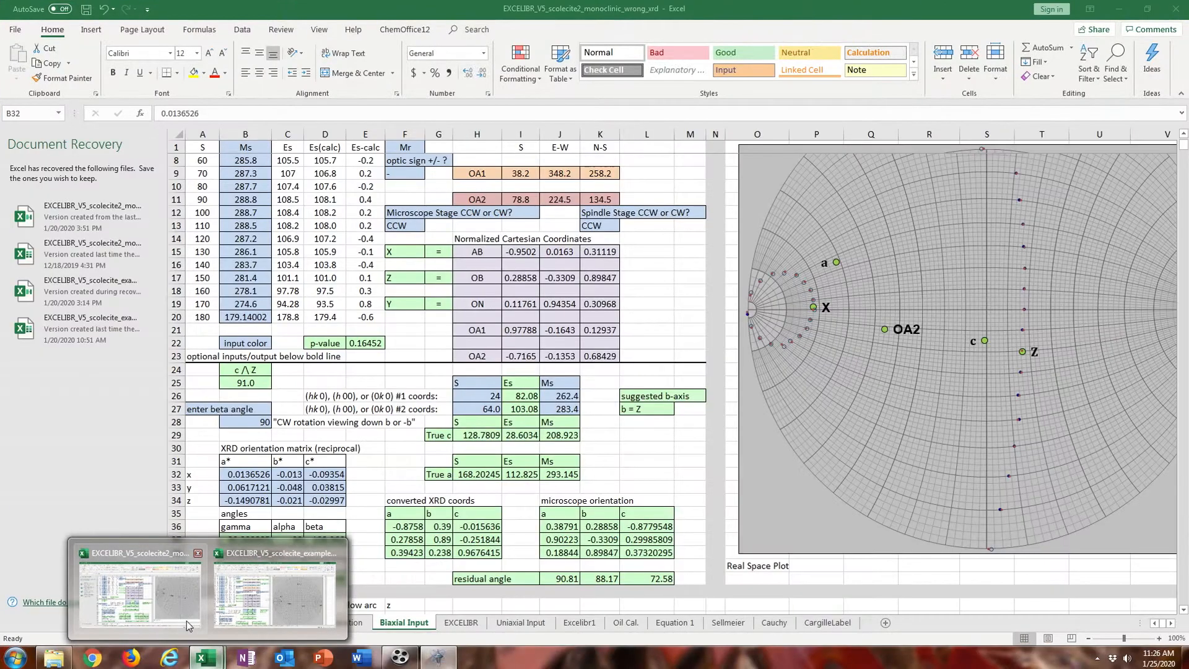
left_click(187, 624)
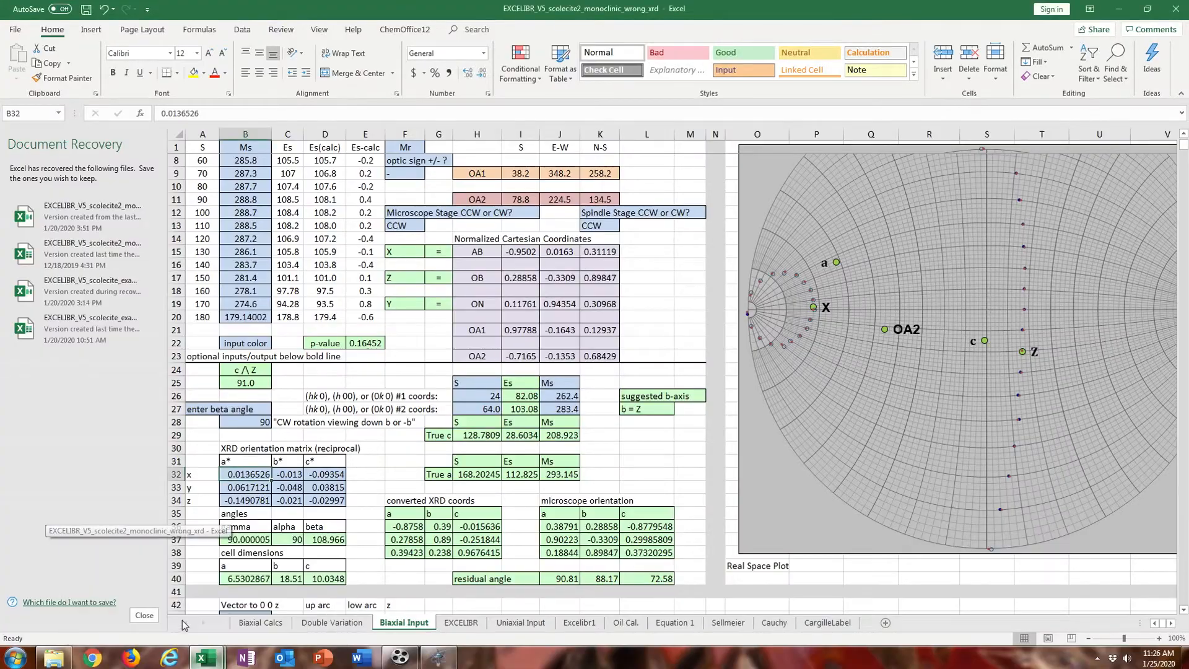
left_click(1146, 11)
left_click_drag(93, 21, 847, 585)
left_click(1153, 452)
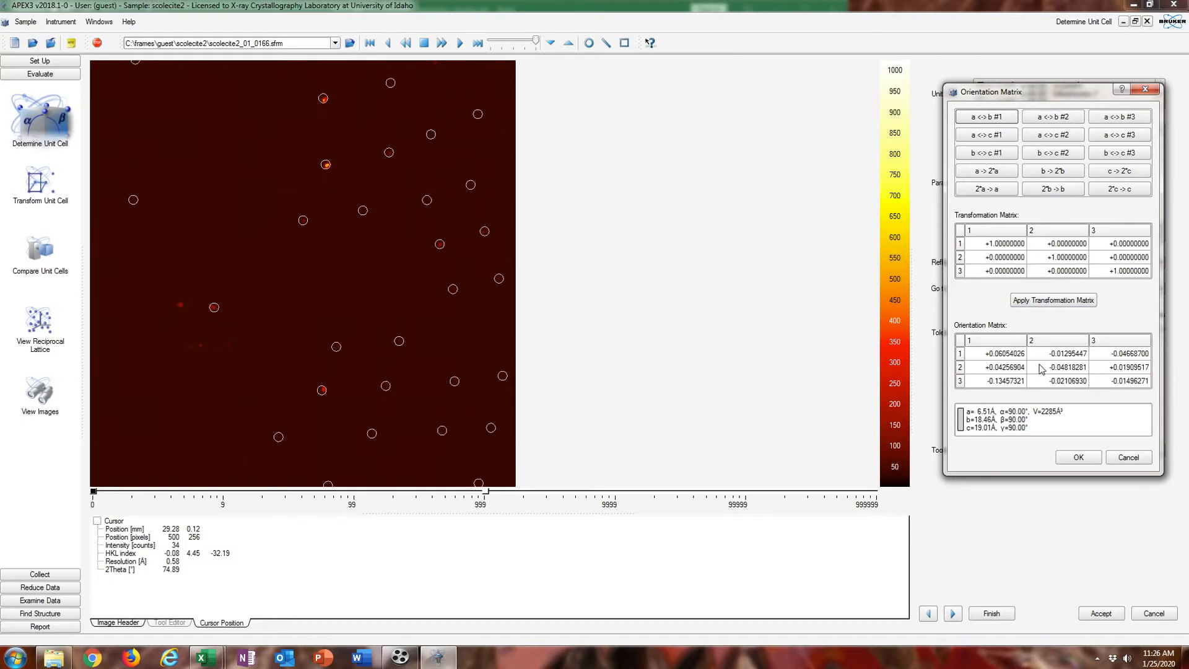
left_click(1000, 356)
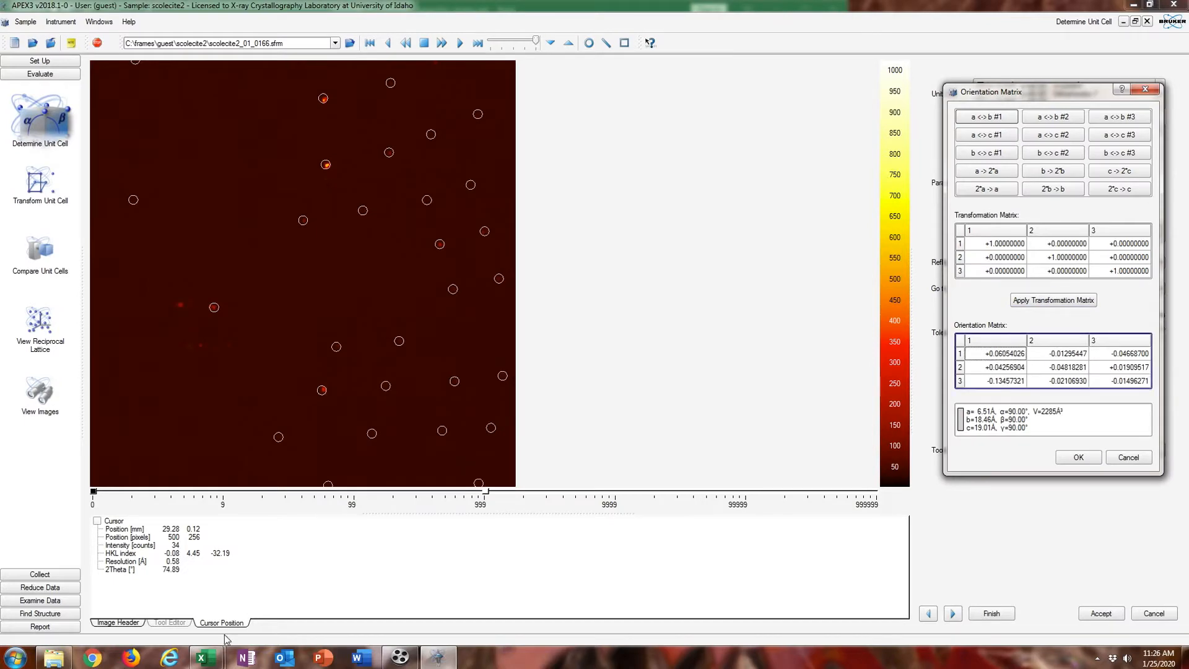
Arrange the EXCELIBR workbook beside a reduced APEX3 window with the orthorhombic cell's orientation matrix open.
left_click(217, 654)
left_click(1128, 457)
left_click(1149, 7)
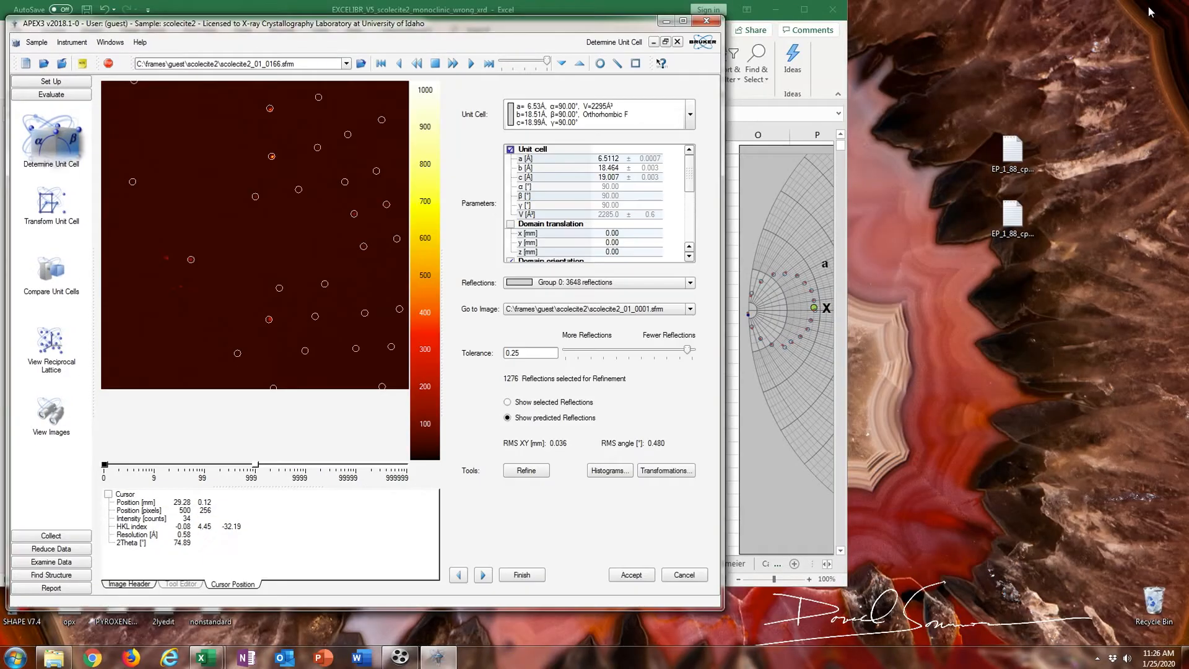
left_click(675, 472)
left_click(785, 71)
left_click_drag(566, 14, 1144, 42)
left_click(562, 509)
Copy the orthorhombic a* components 0.06054026, 0.04256904 and -0.13457321 from APEX3 into the workbook's XRD orientation matrix.
left_click(535, 376)
key("ctrl+c")
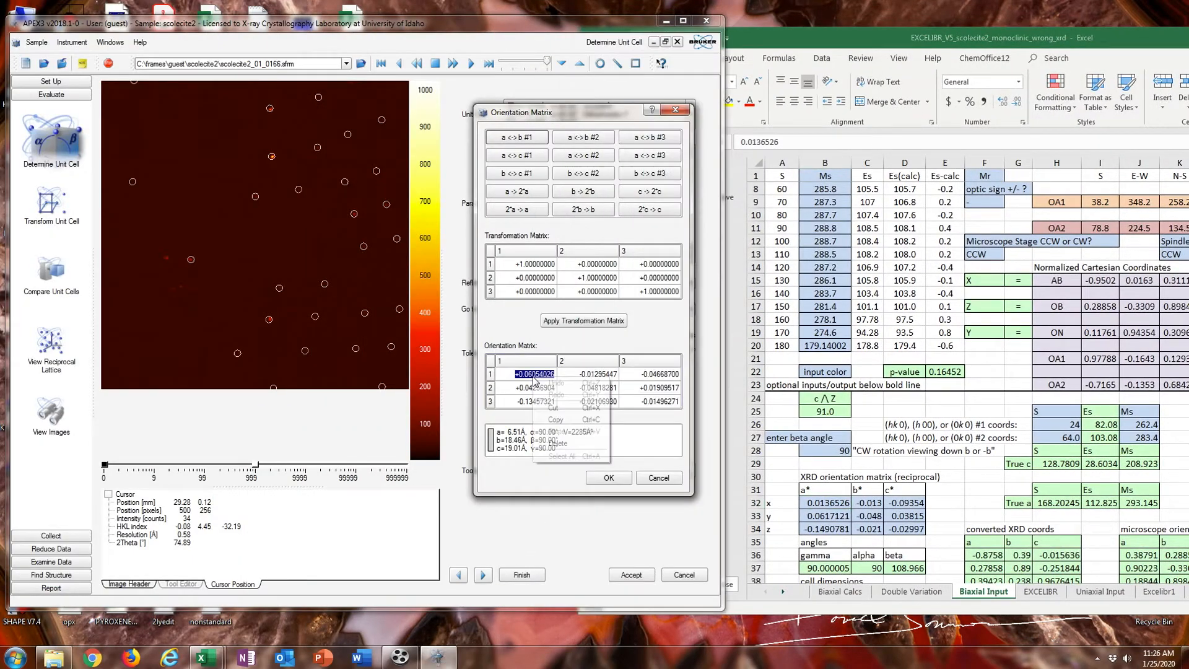
left_click(830, 504)
key("ctrl+v")
left_click(526, 387)
key("ctrl+c")
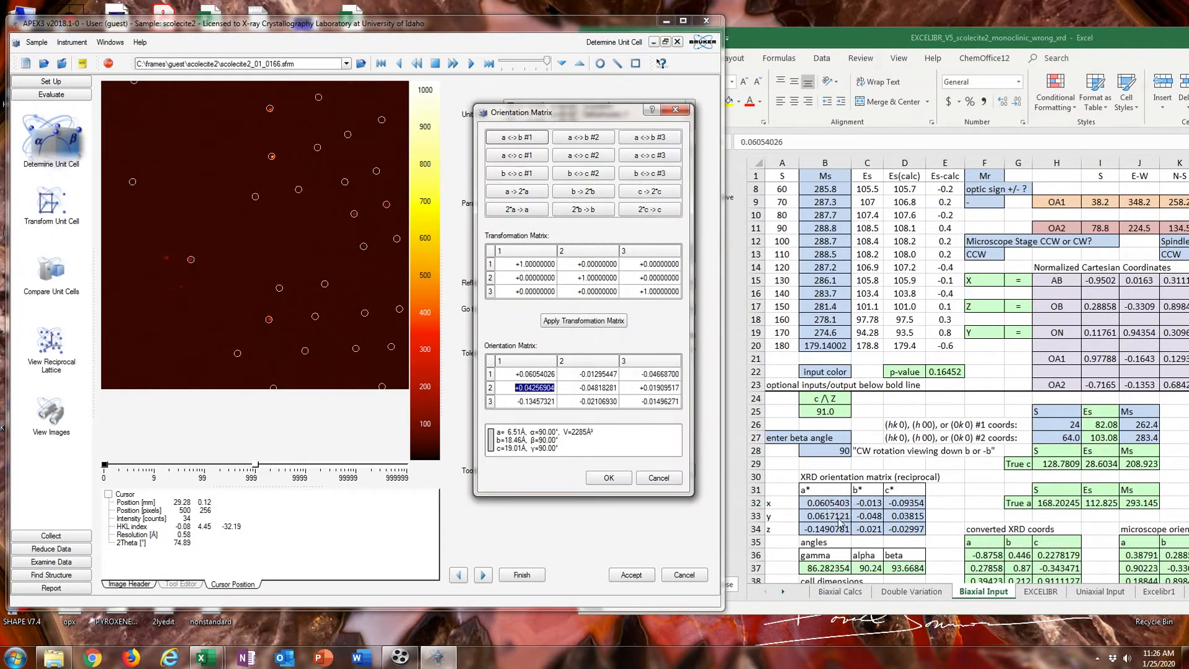
left_click(825, 516)
key("ctrl+v")
left_click(825, 528)
left_click(536, 401)
key("ctrl+c")
left_click(822, 529)
key("ctrl+v")
Copy the orthorhombic b* x component, -0.01295447, from APEX3 into the workbook's XRD orientation matrix.
double_click(598, 375)
key("ctrl+c")
left_click(867, 503)
key("ctrl+v")
double_click(598, 388)
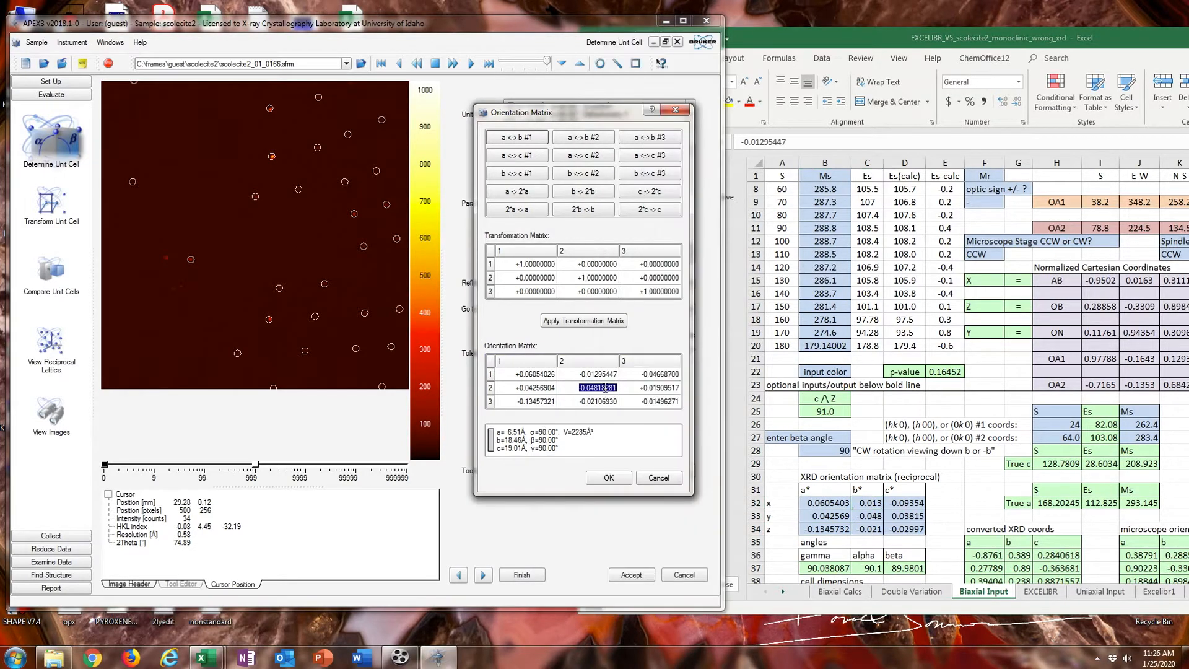
Copy the orthorhombic c* x component, -0.04668700, from APEX3 into the workbook's XRD orientation matrix.
double_click(660, 374)
key("ctrl+c")
left_click(905, 504)
key("ctrl+v")
key("ctrl+z")
left_click(866, 541)
left_click(904, 504)
key("ctrl+v")
left_click(545, 402)
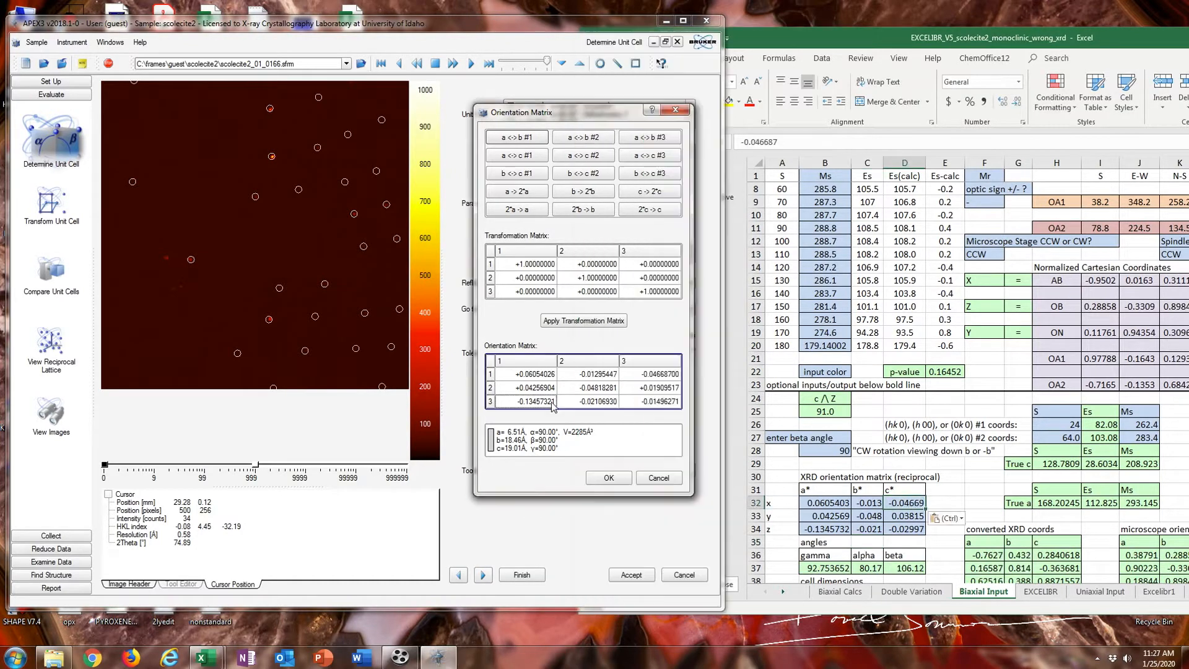
Copy the orthorhombic c* y and z components, 0.01909517 and -0.01496271, into the workbook's XRD orientation matrix.
double_click(658, 388)
key("ctrl+c")
left_click(904, 517)
key("ctrl+v")
left_click(545, 388)
double_click(660, 401)
key("ctrl+c")
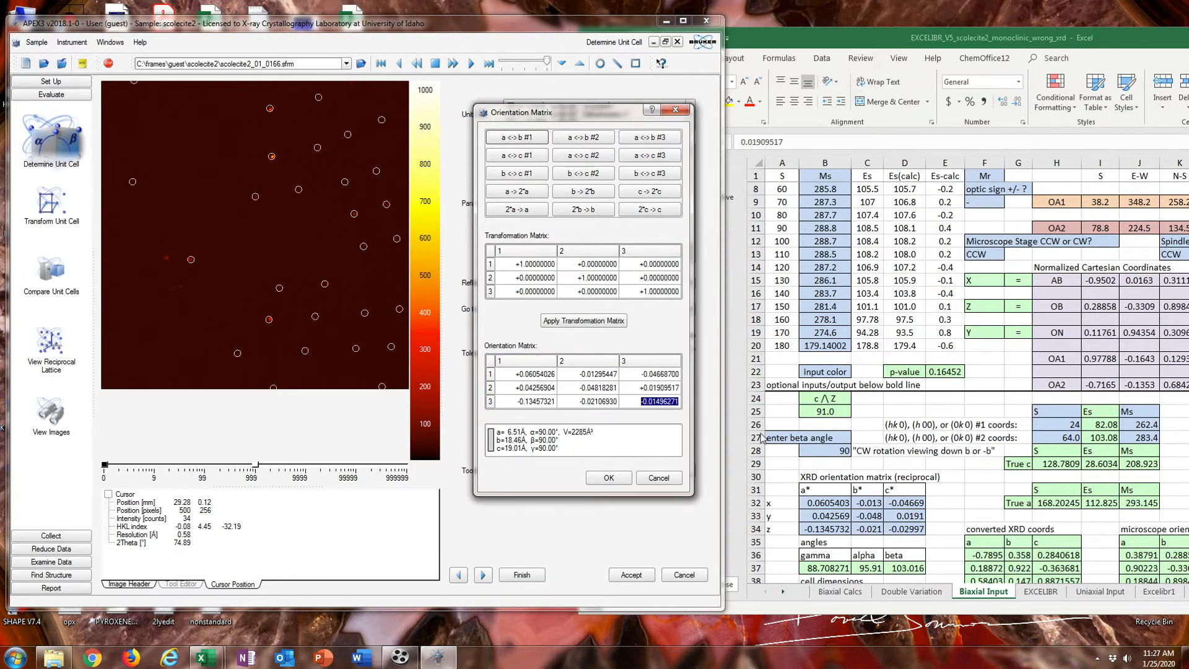
left_click(904, 530)
key("ctrl+v")
Review the recalculated cell values, residual angles and real space plot in the maximized workbook, and minimize it.
double_click(806, 38)
scroll(875, 255, "up", 2)
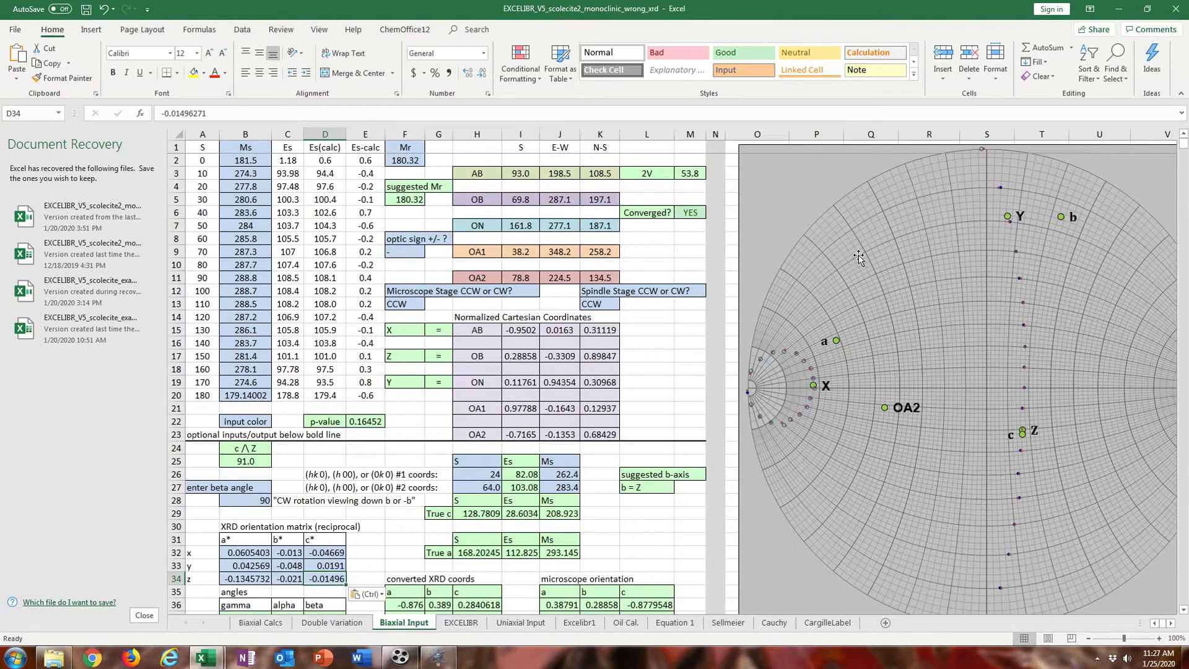
scroll(796, 421, "down", 2)
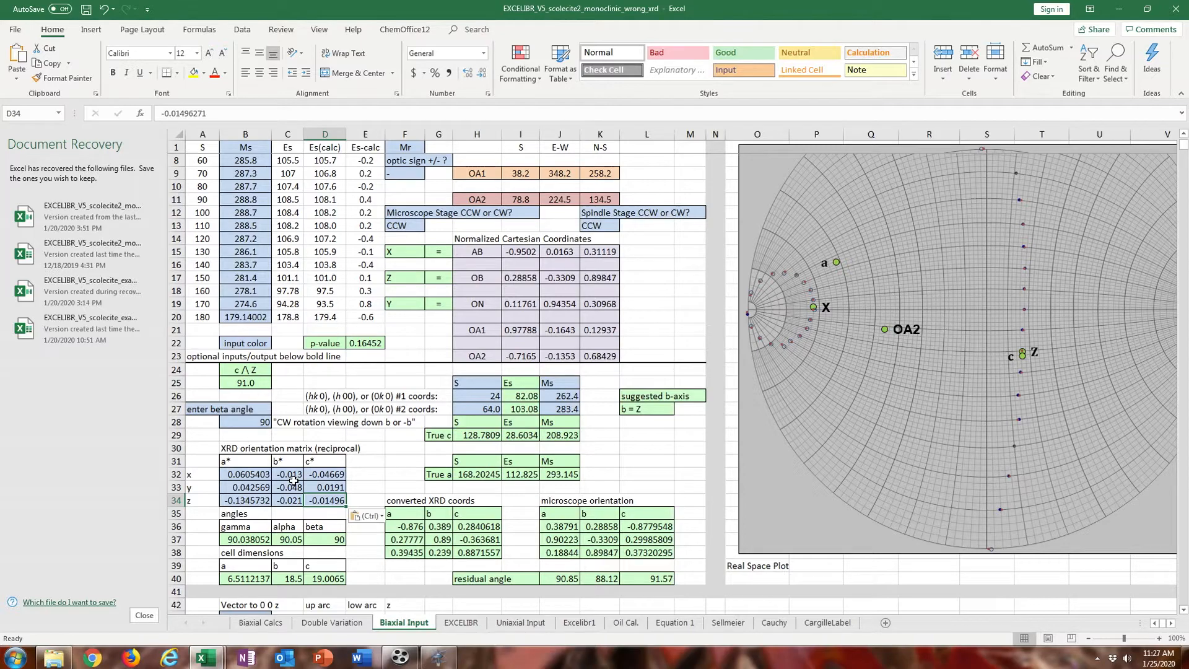
scroll(755, 448, "up", 2)
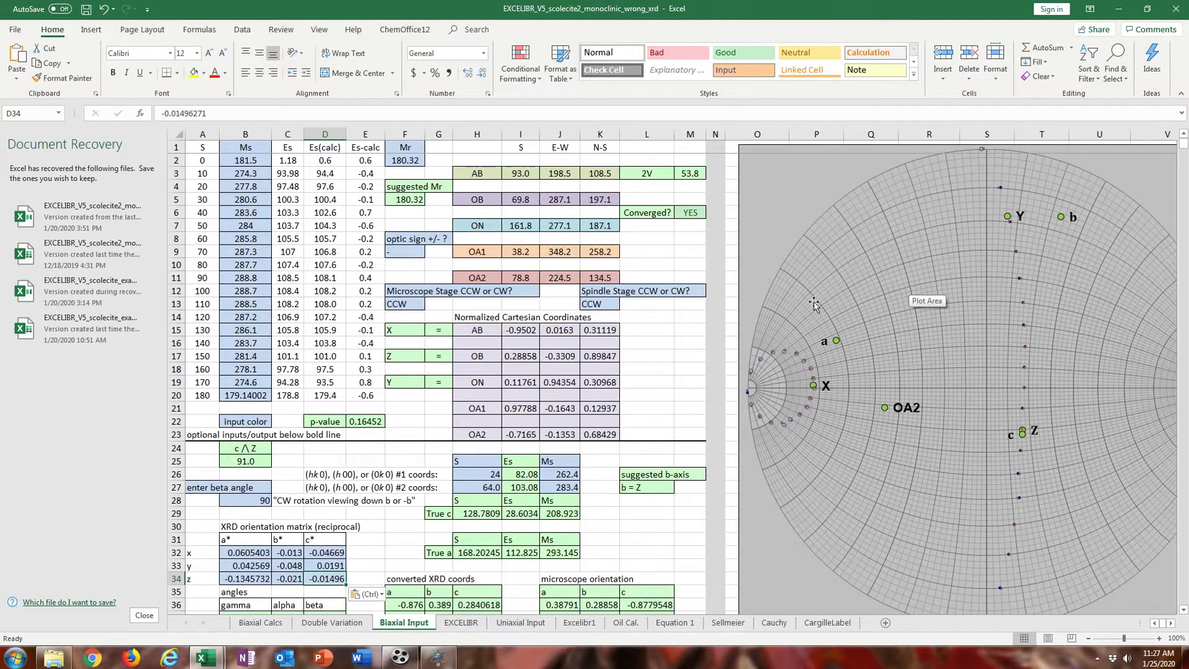
left_click(1119, 8)
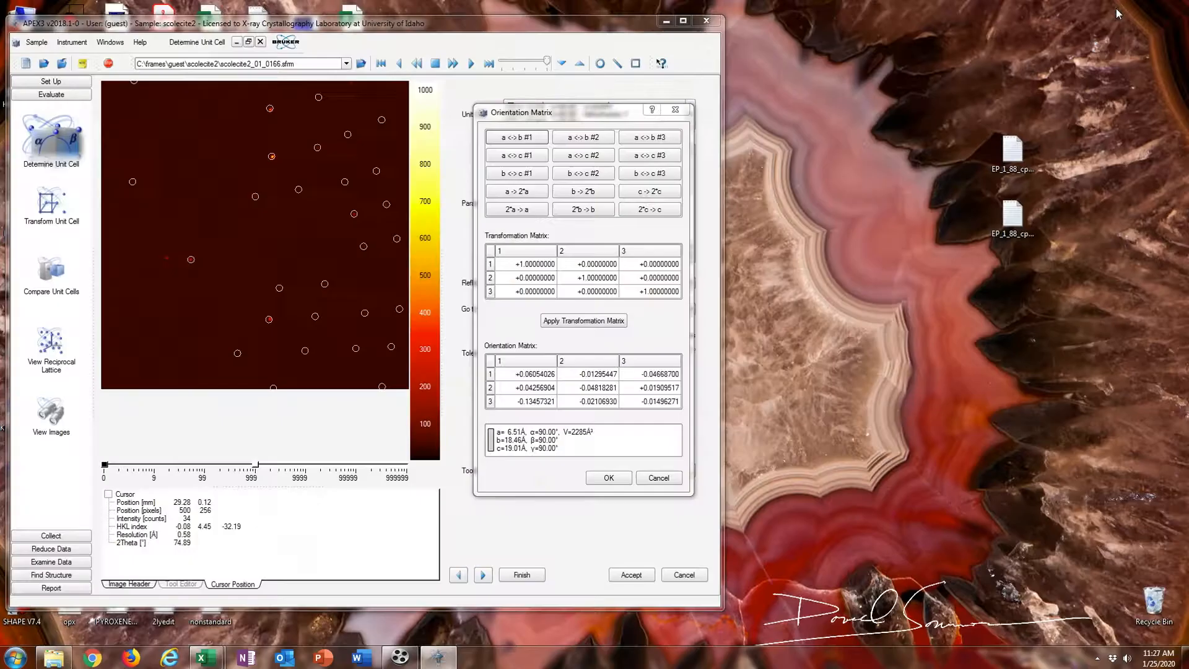
Close the orientation matrix, return to the Bravais lattice list, and accept the Monoclinic C cell instead.
left_click(653, 480)
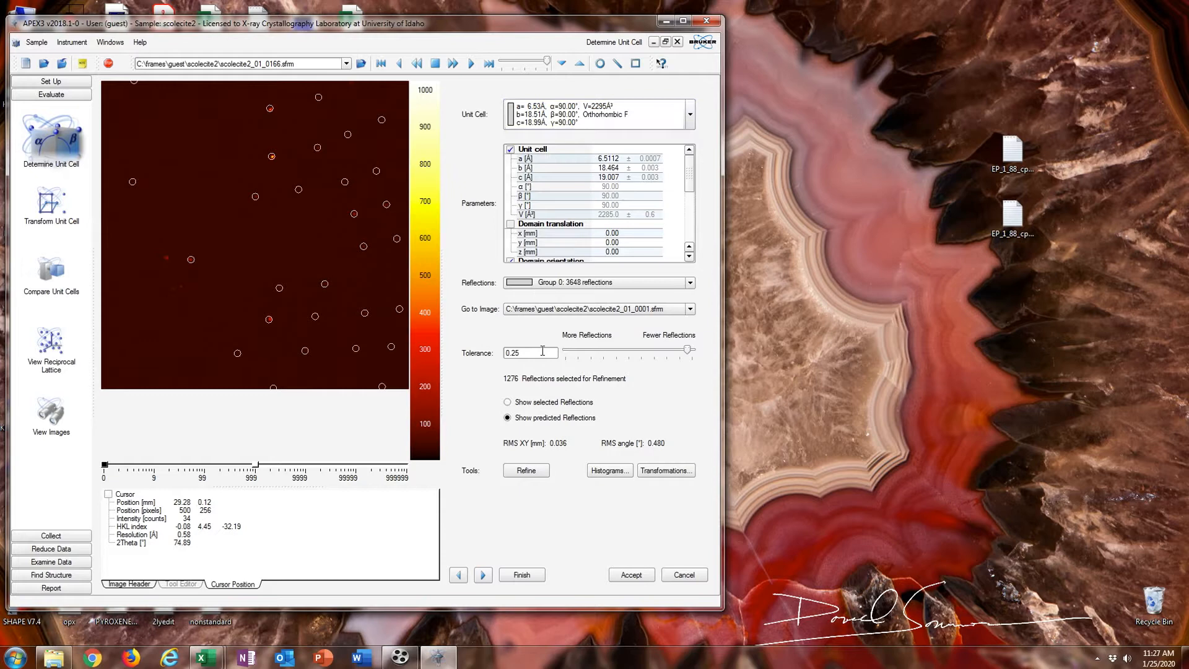
left_click(458, 575)
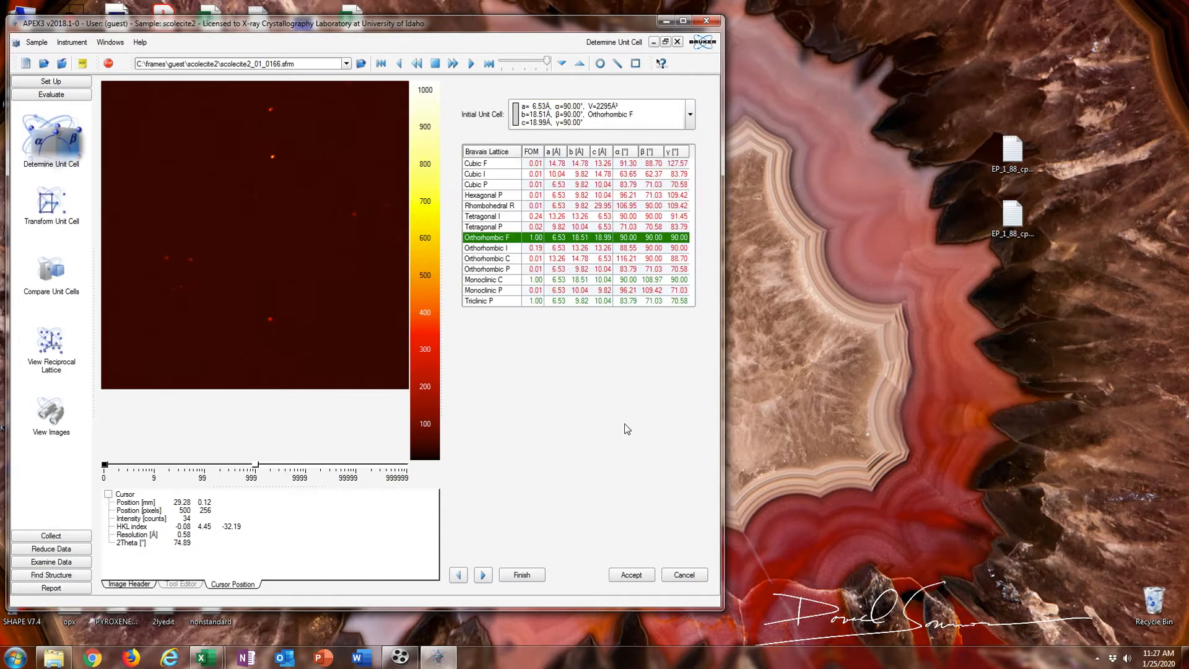
left_click(517, 282)
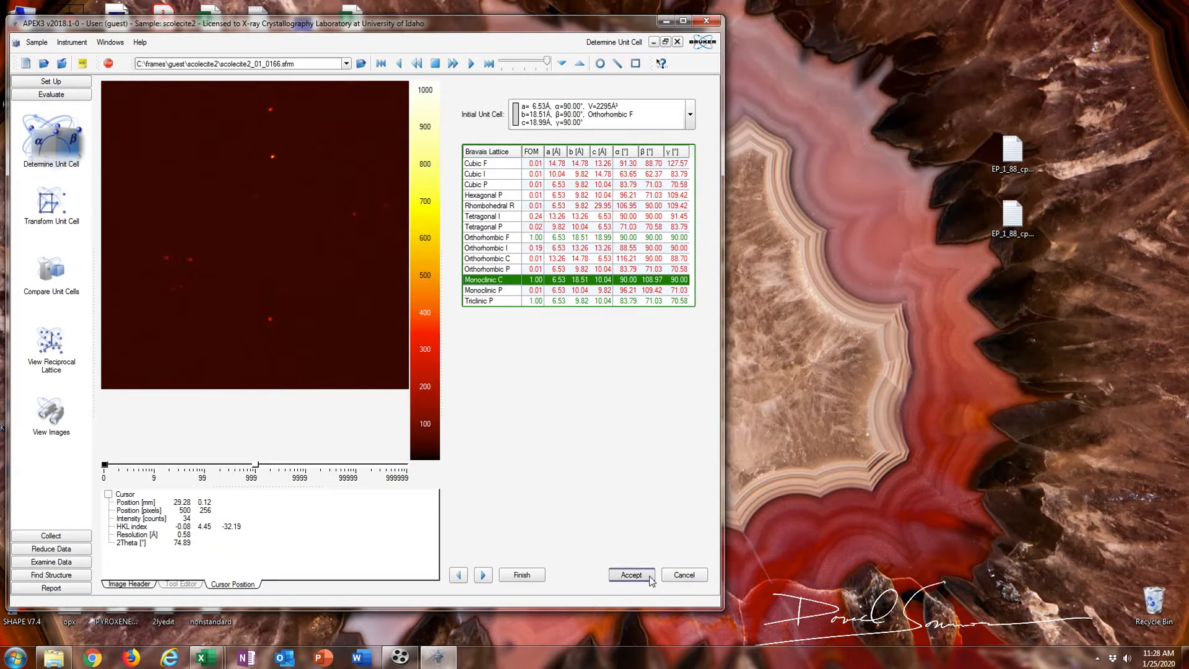
left_click(626, 576)
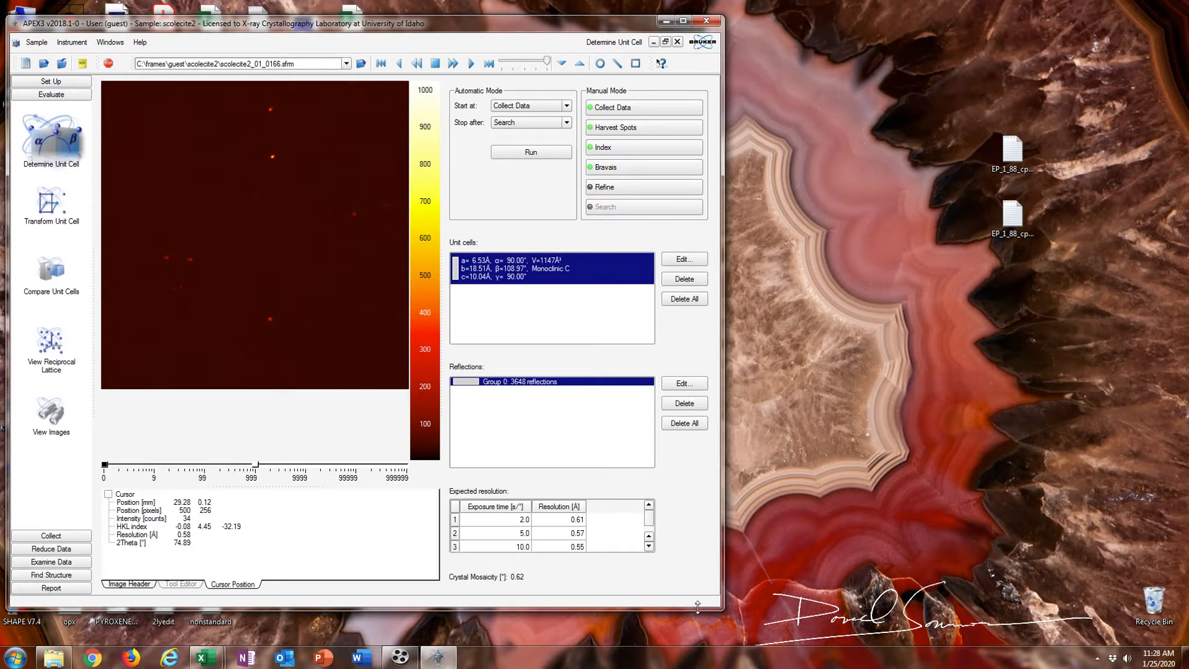
Refine the Monoclinic C cell at a tolerance of 0.25 and open its orientation matrix.
left_click(640, 194)
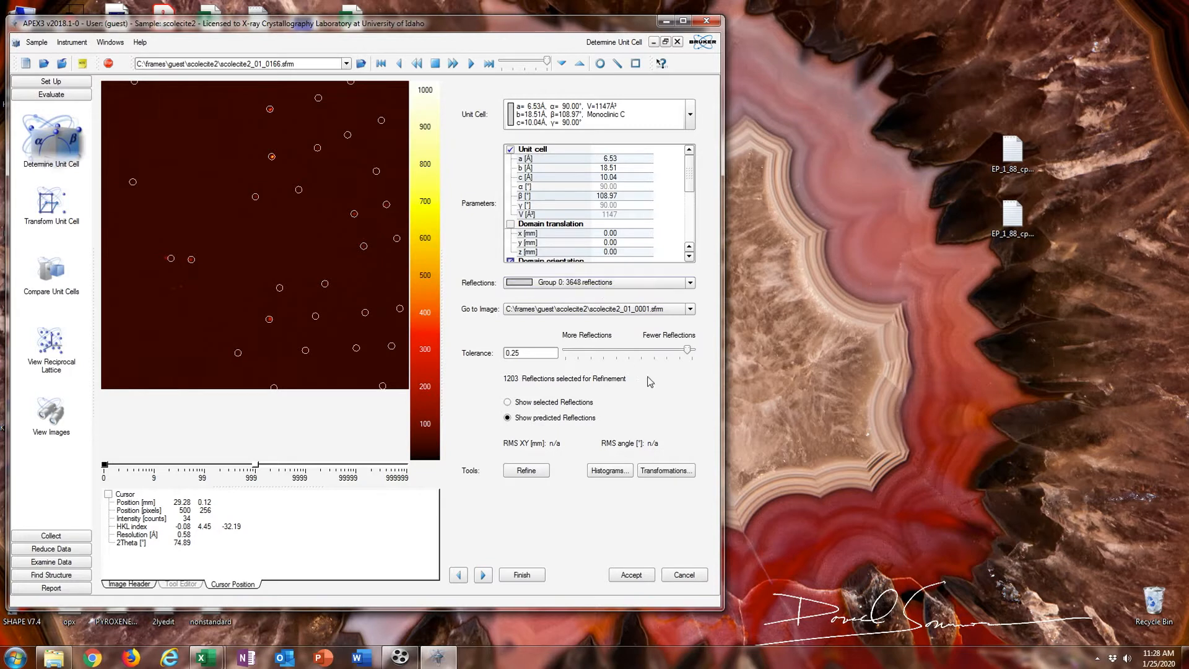
left_click(534, 471)
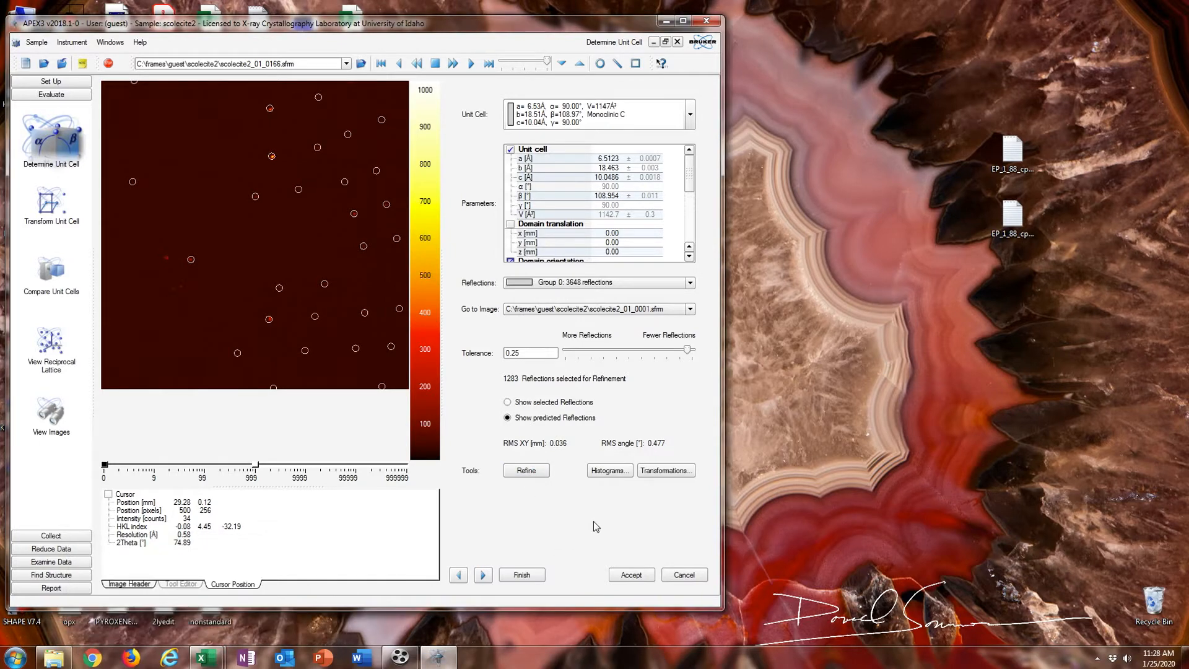
left_click(684, 474)
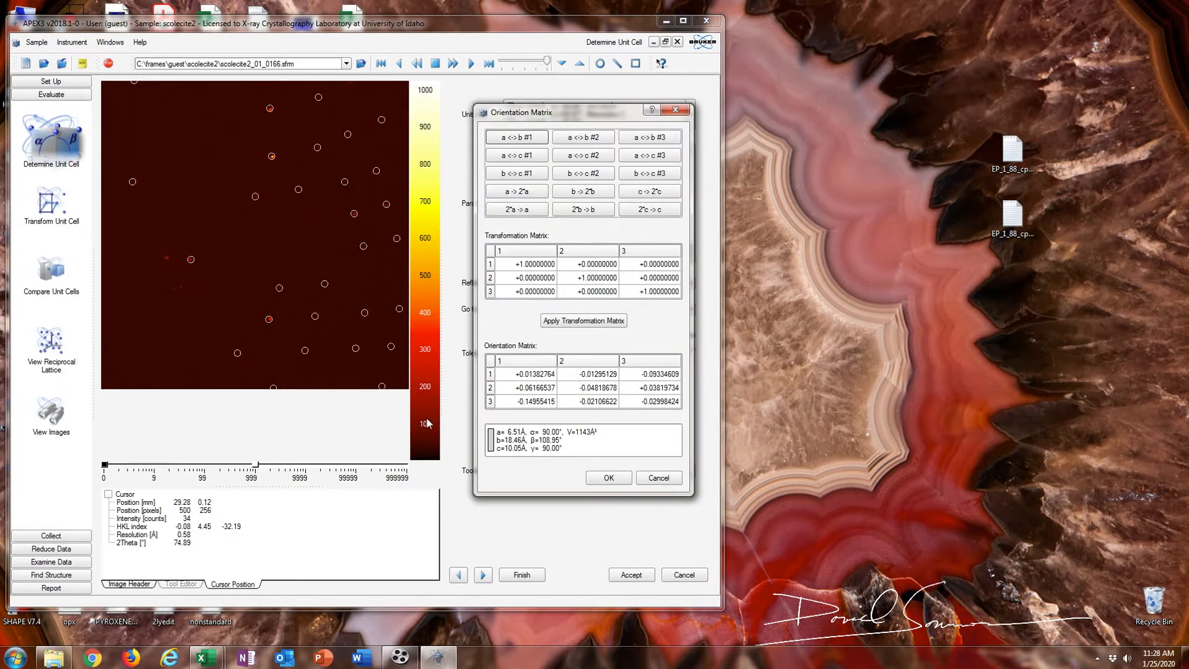
Switch to the EXCELIBR_V5_scolecite2_monoclinic_wrong_xrd workbook and place its XRD orientation matrix beside the APEX3 window.
left_click(204, 658)
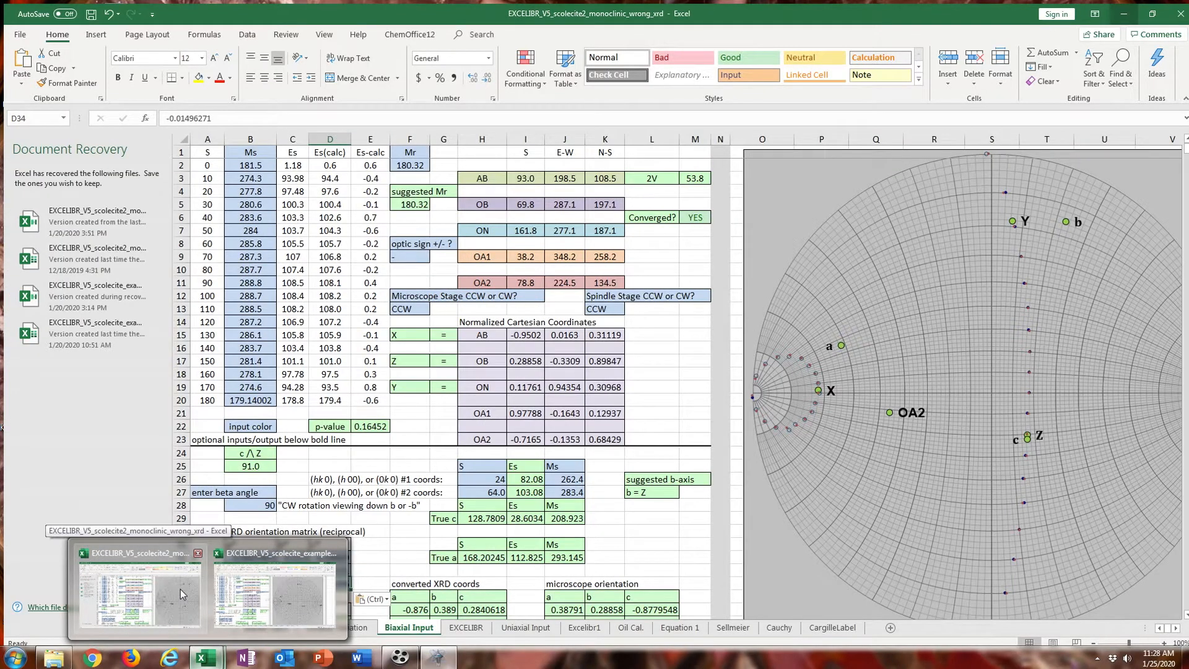
left_click(181, 589)
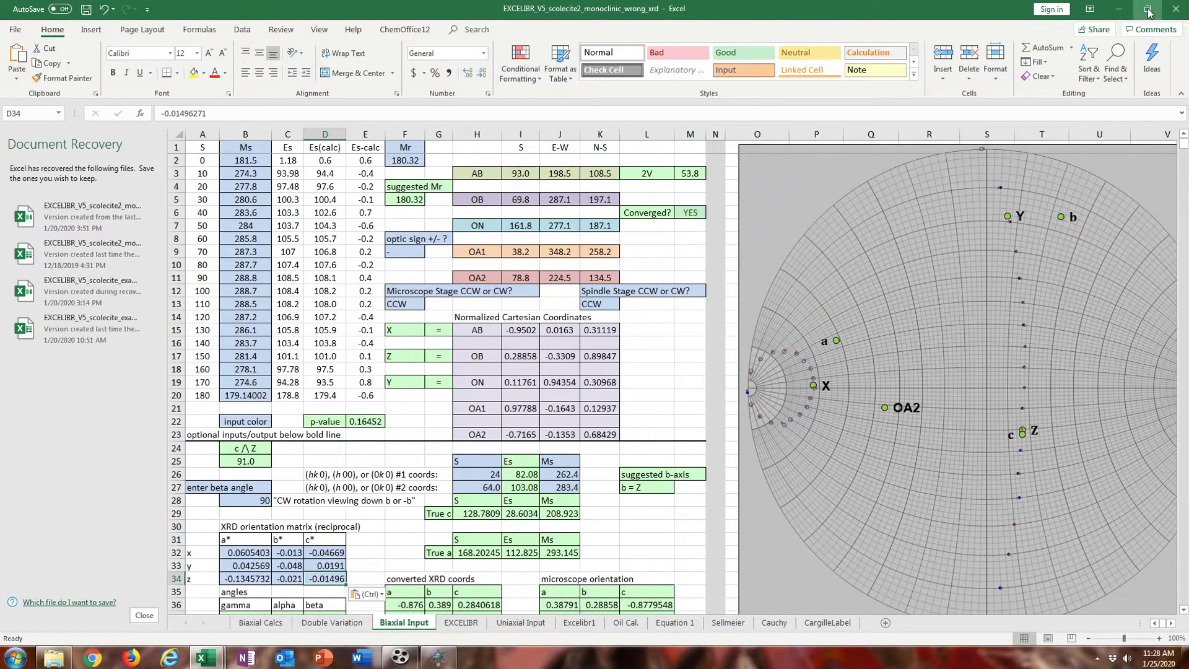
left_click(1152, 13)
left_click_drag(698, 30, 996, 12)
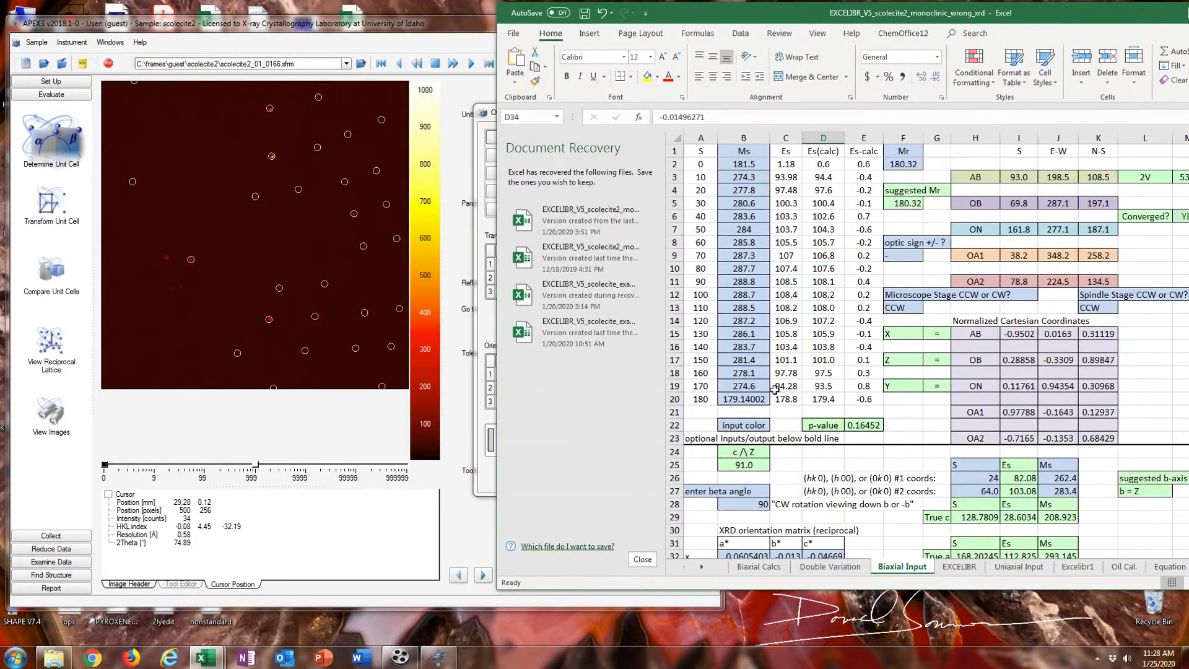
double_click(1084, 19)
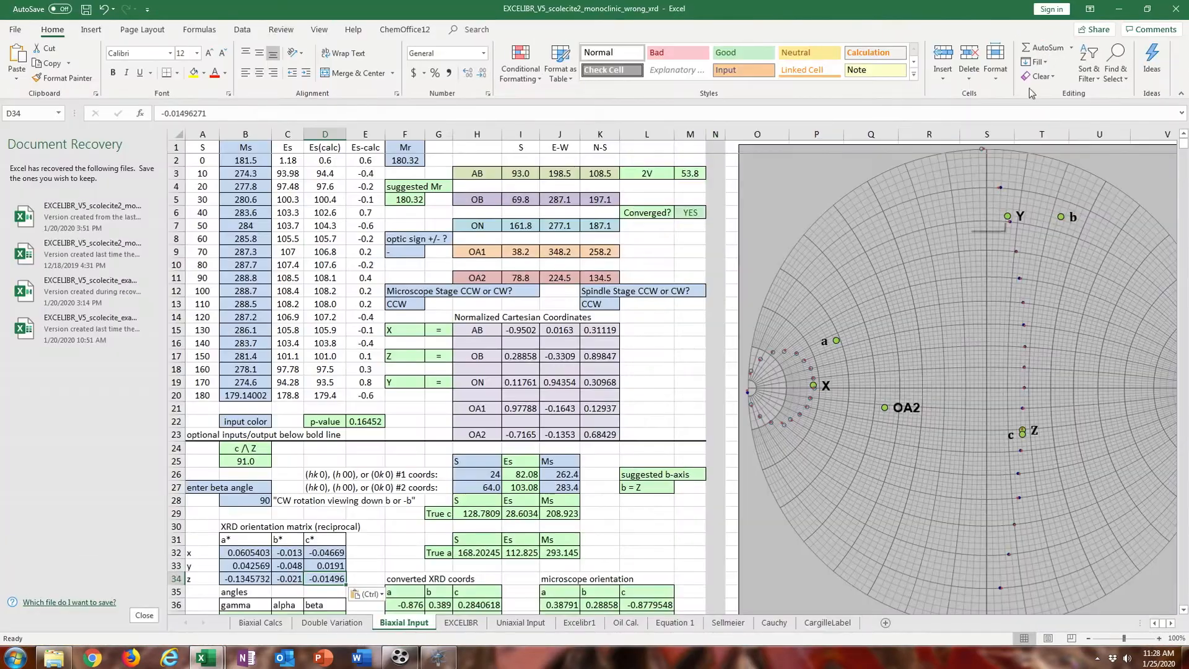
left_click(1149, 8)
scroll(944, 312, "down", 3)
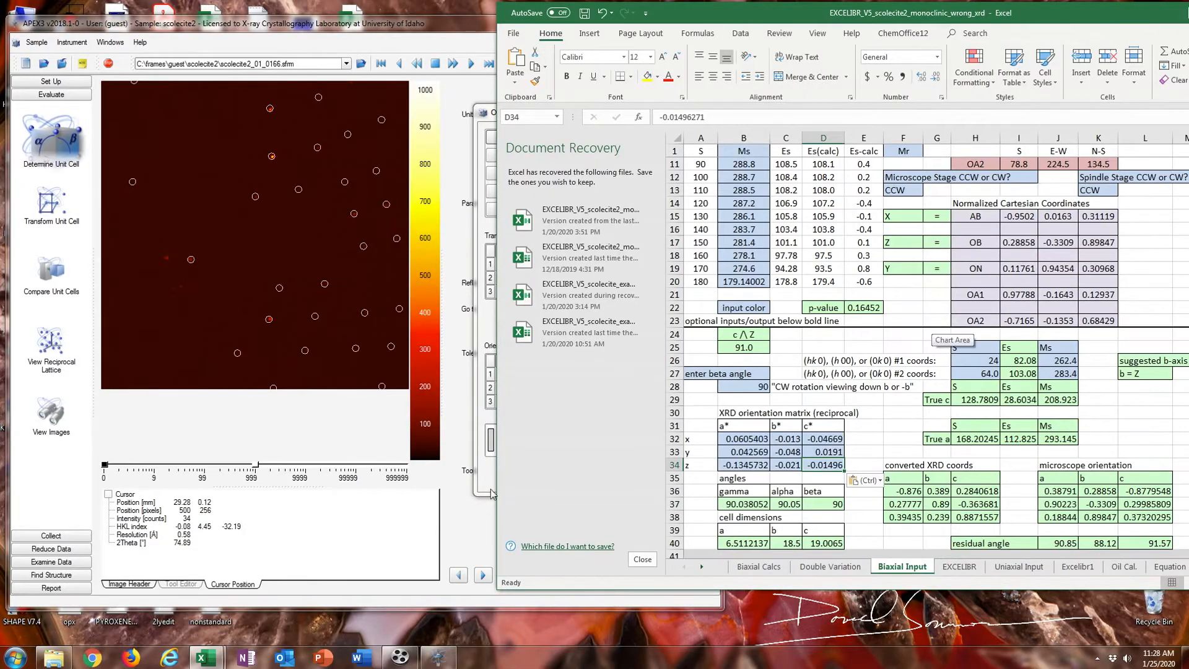
Copy the monoclinic a* components 0.01382764, 0.06166537 and -0.14955415 from APEX3 into the workbook's XRD orientation matrix.
left_click(471, 537)
left_click(538, 379)
double_click(536, 375)
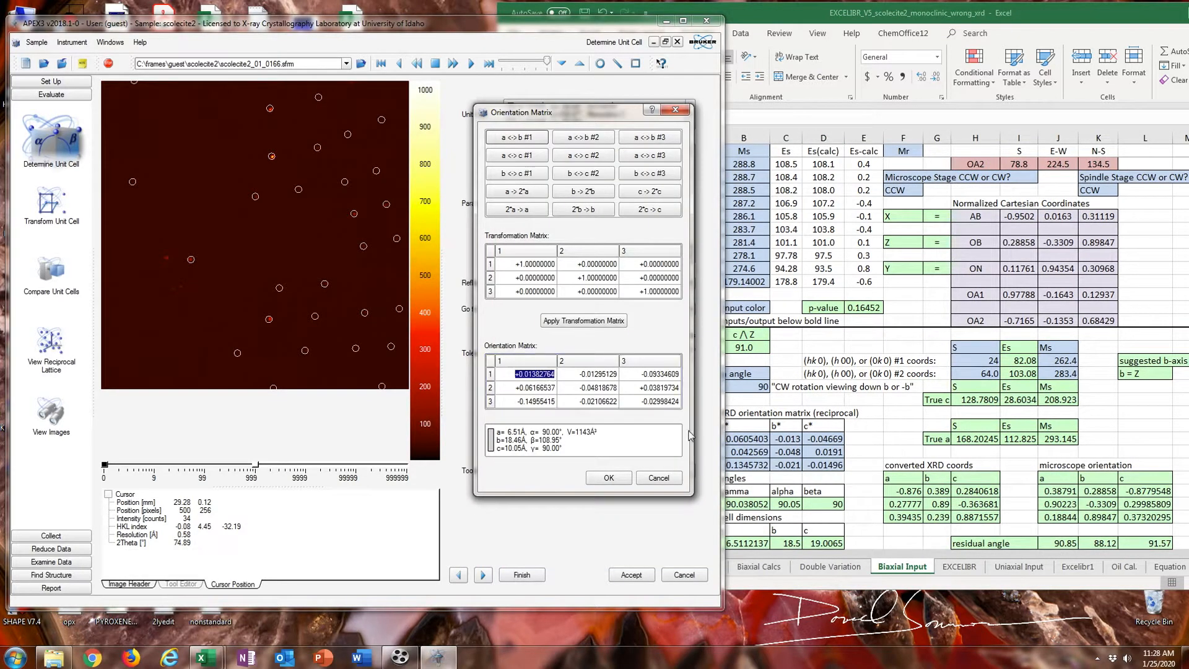
left_click(749, 438)
key("ctrl+v")
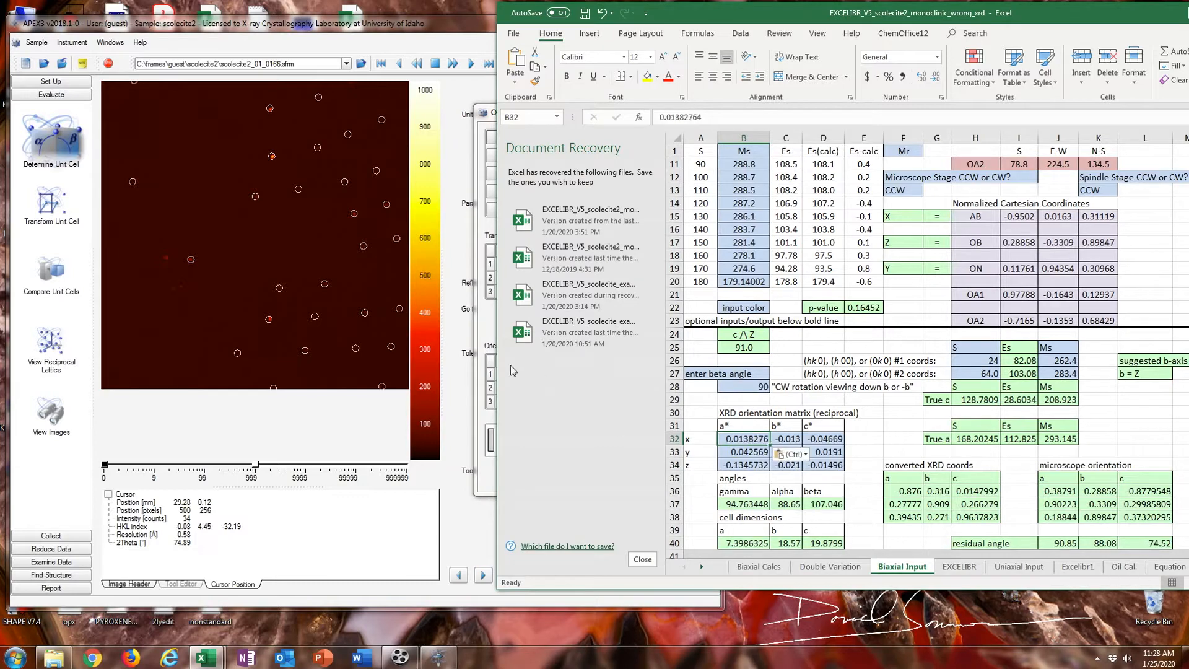
left_click(483, 392)
double_click(533, 387)
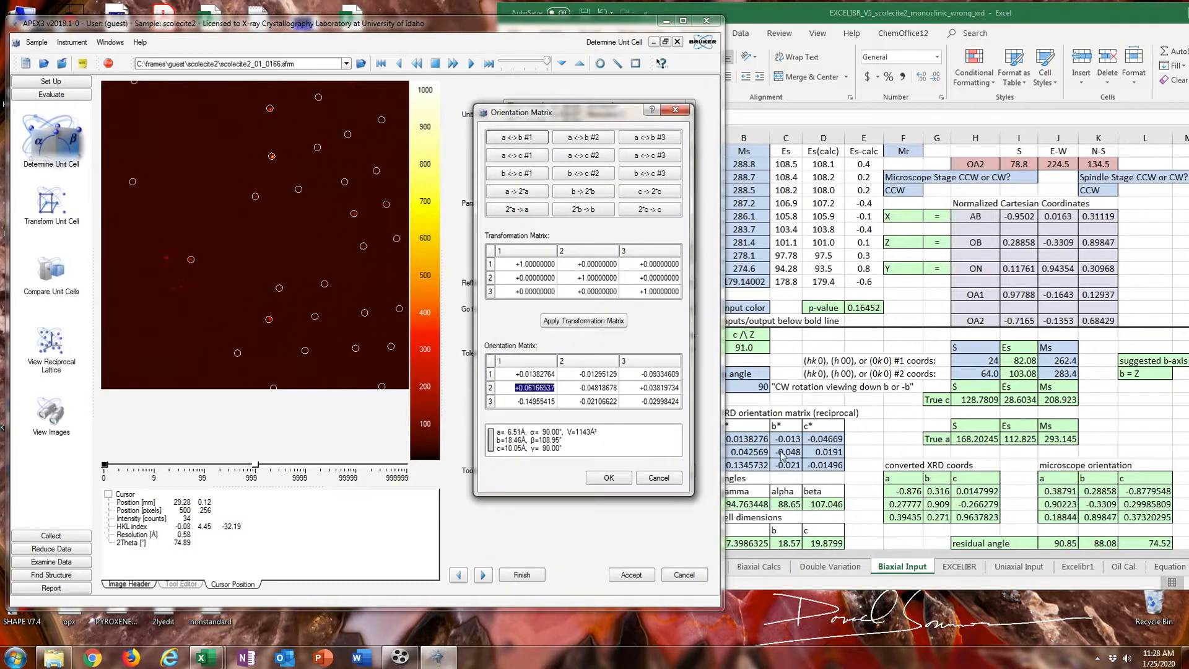
left_click(742, 452)
key("ctrl+v")
left_click(492, 401)
double_click(530, 401)
left_click(749, 466)
key("ctrl+v")
Copy the monoclinic c* components -0.09334609, 0.03819734 and -0.02998424 from APEX3 into the workbook's XRD orientation matrix.
left_click(474, 394)
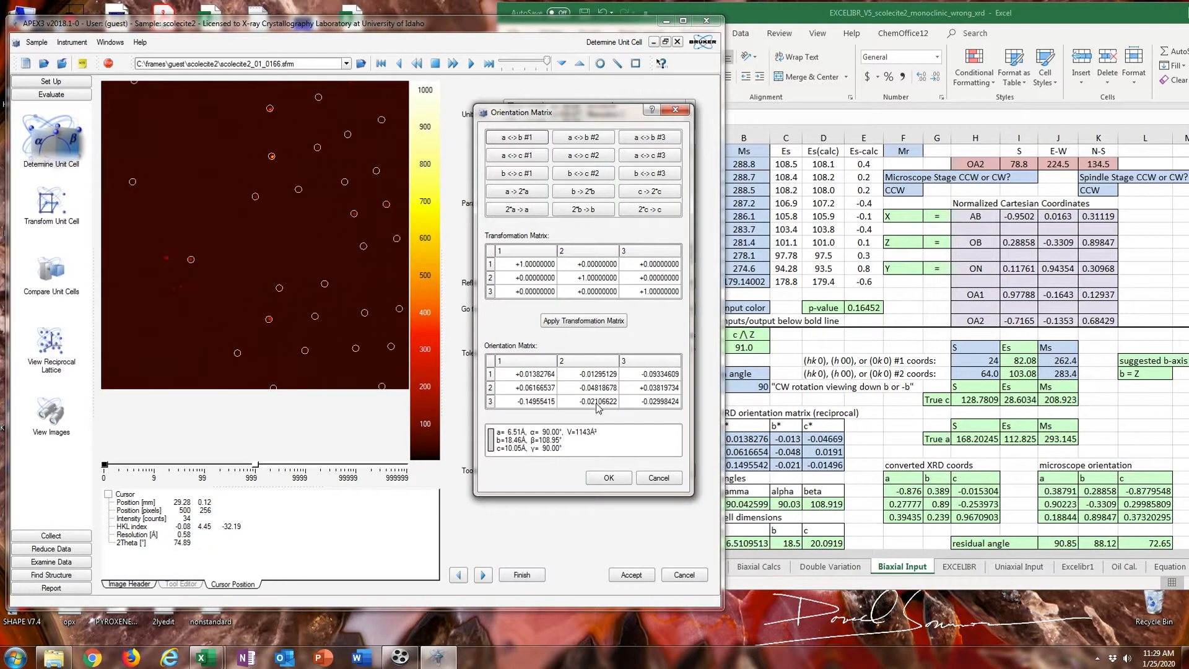
double_click(660, 374)
key("ctrl+c")
left_click(824, 438)
key("ctrl+v")
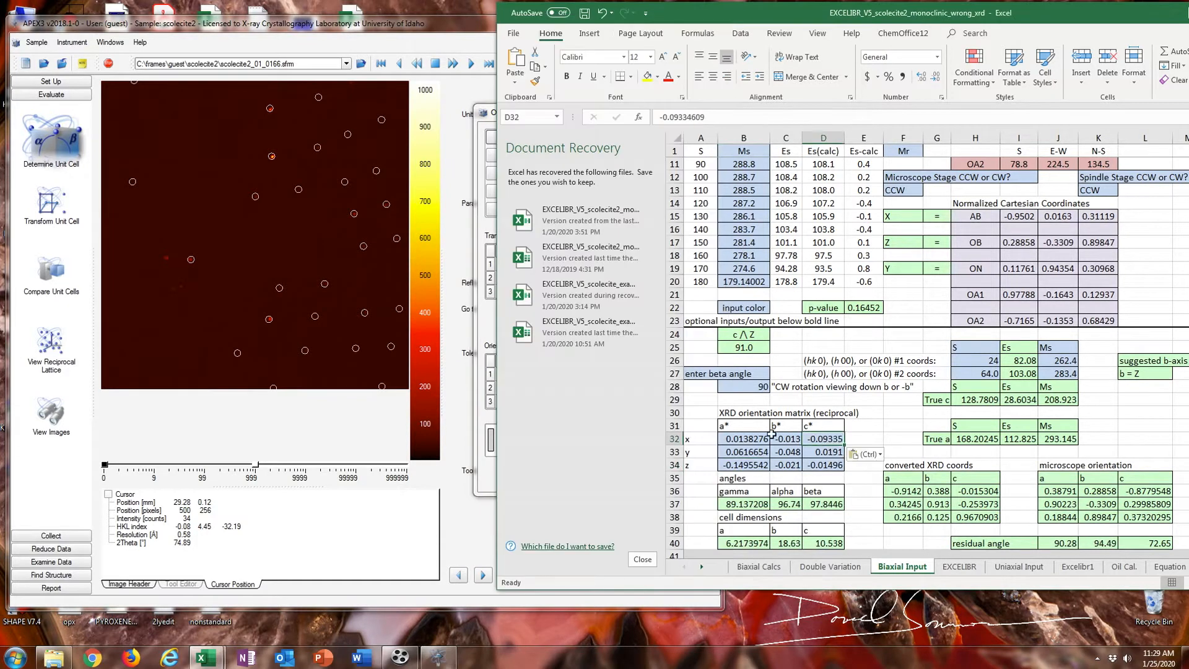
left_click(481, 390)
double_click(660, 387)
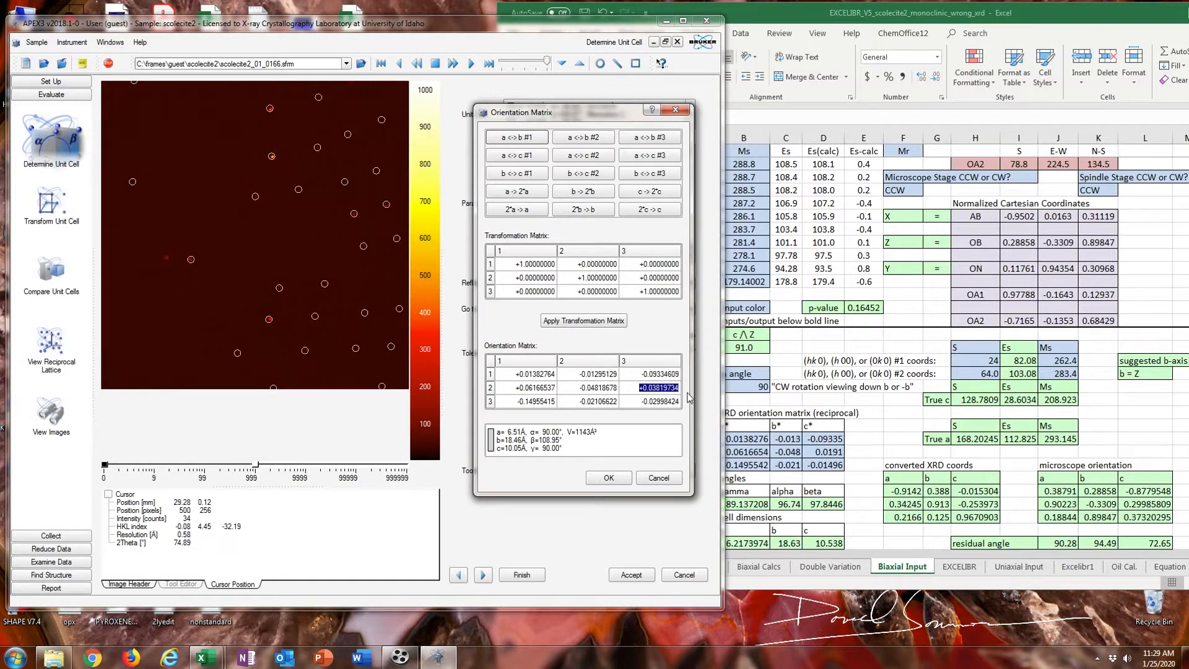
key("ctrl+c")
left_click(820, 451)
key("ctrl+v")
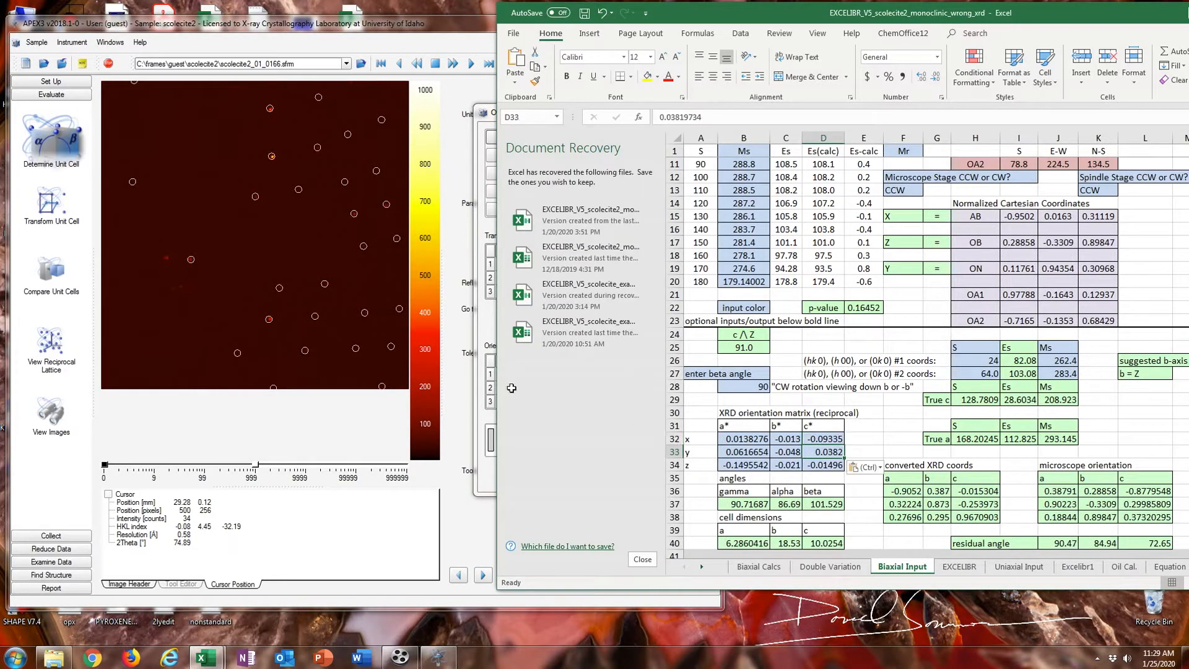
left_click(486, 396)
double_click(657, 401)
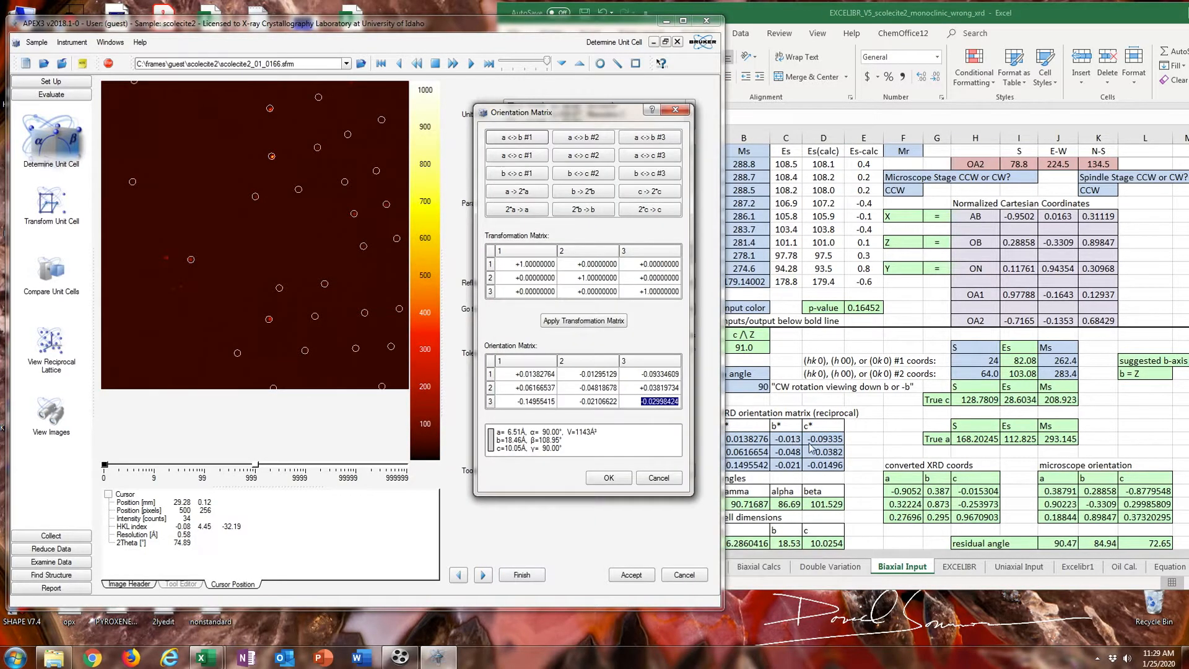
key("ctrl+c")
left_click(809, 447)
left_click(823, 465)
key("ctrl+v")
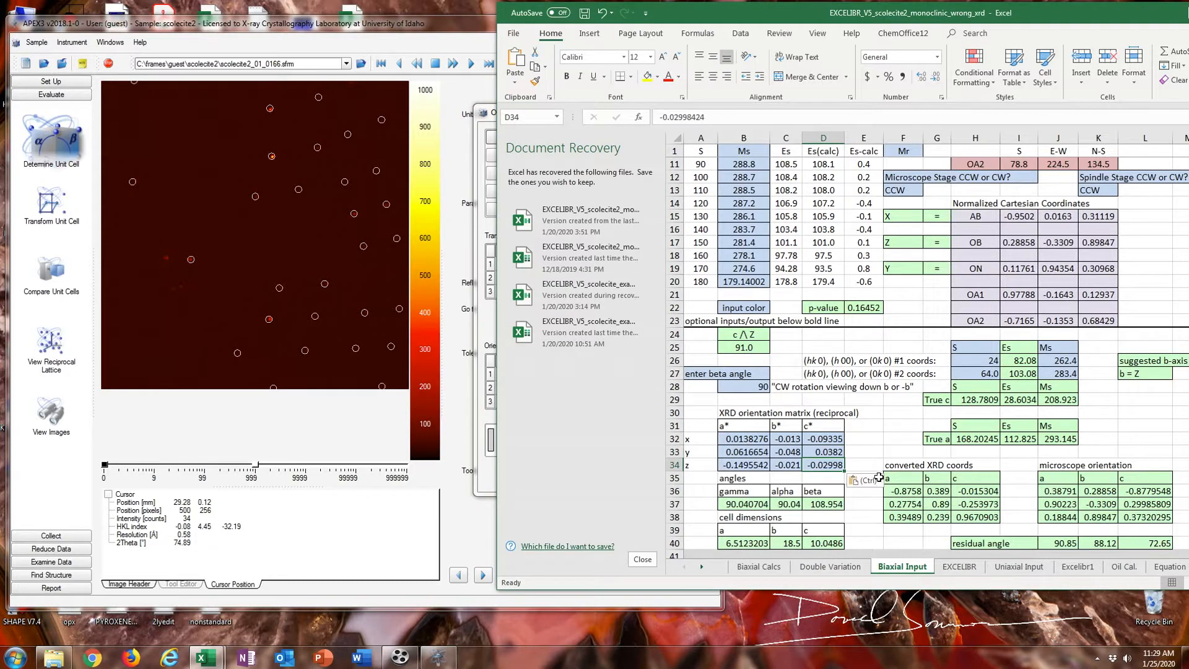
left_click(875, 454)
Compare the workbook's monoclinic matrix with APEX3, and examine the crystal axes against the optical directions on the enlarged stereonet.
left_click(444, 372)
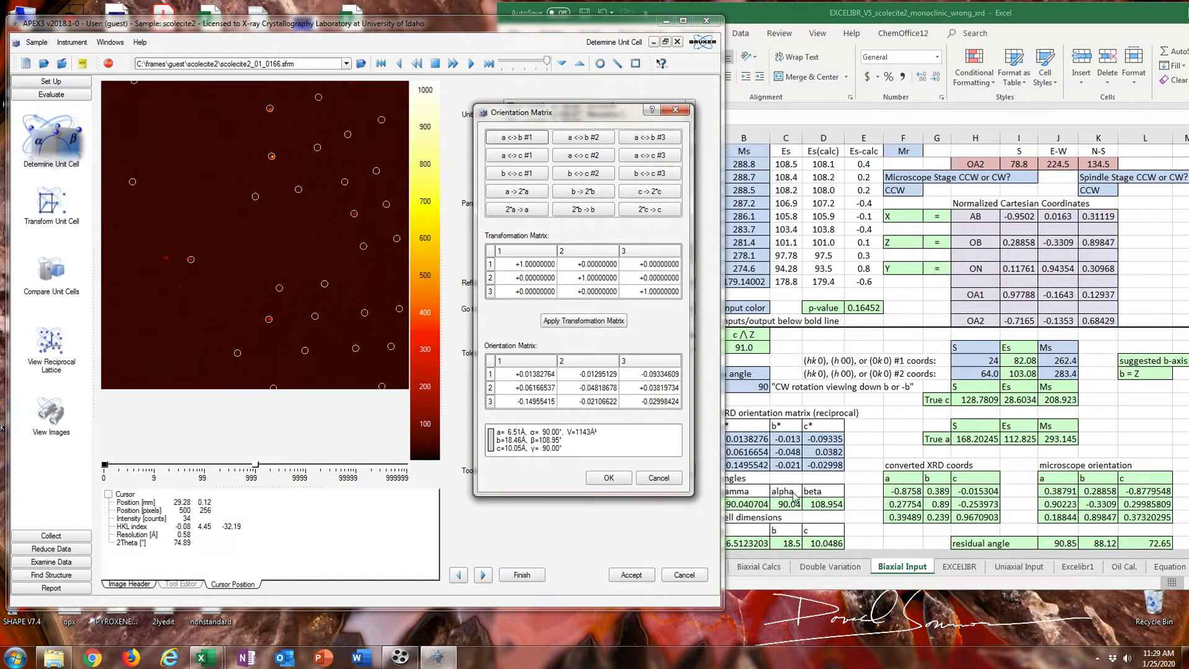
left_click(1035, 14)
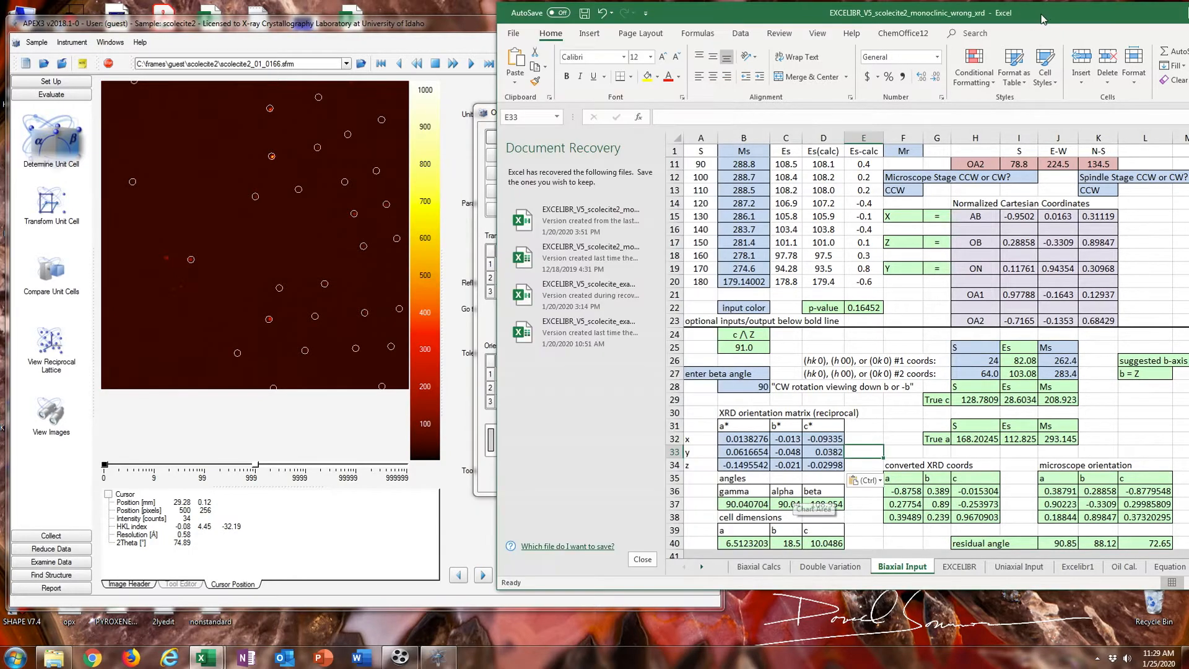
left_click_drag(1169, 15, 1043, 24)
left_click(1178, 22)
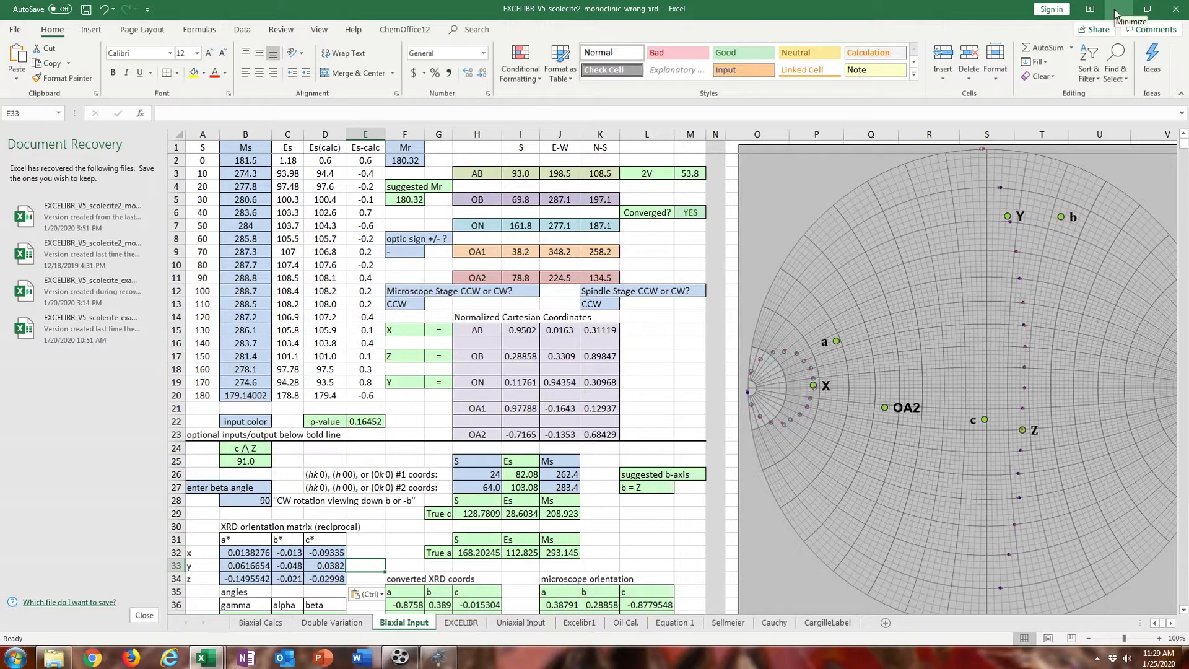
left_click(1147, 10)
left_click(330, 421)
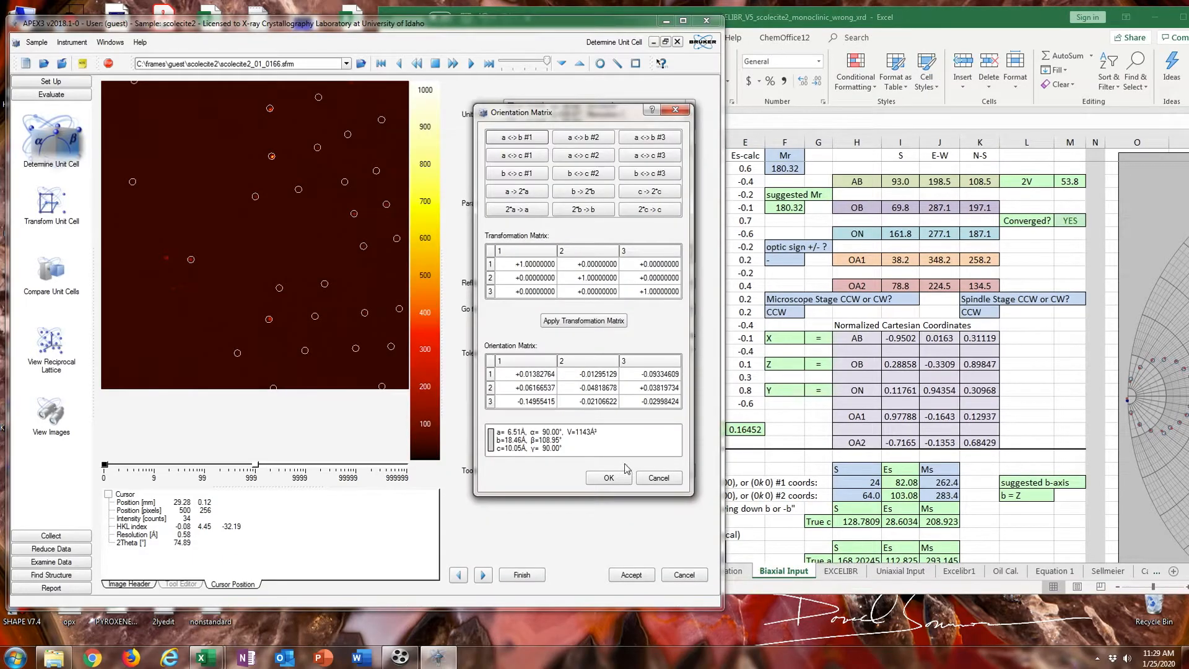
Close the orientation matrix, check the predicted reflections on further frames, and leave the monoclinic refinement without accepting it.
left_click(658, 478)
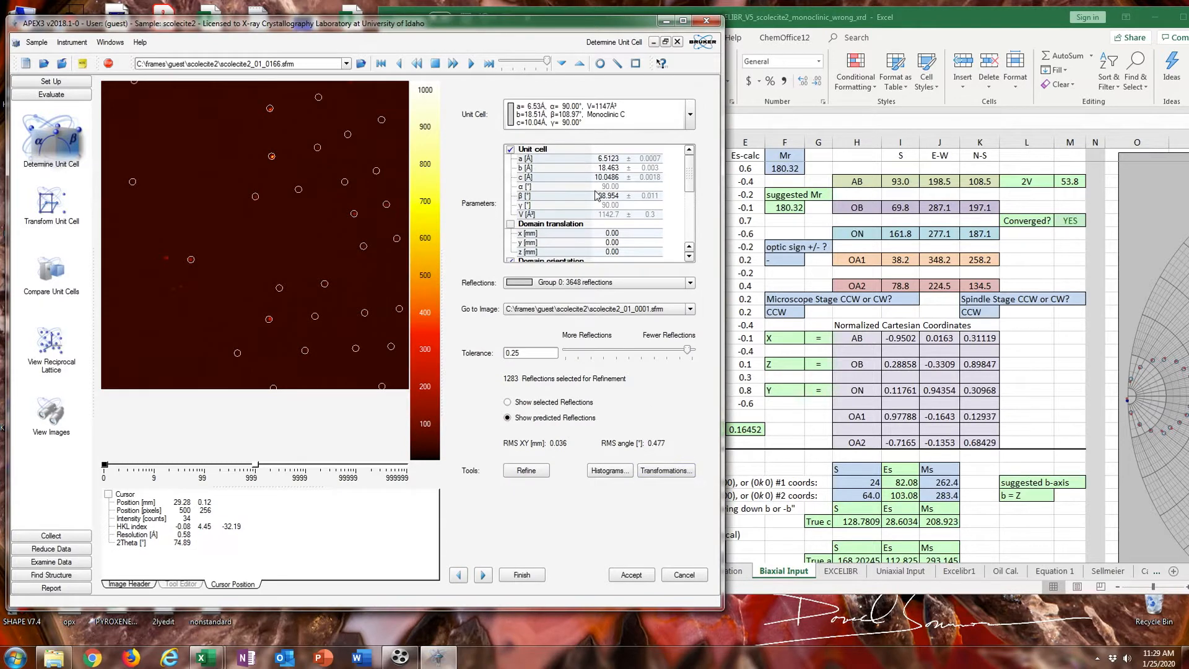
left_click(471, 63)
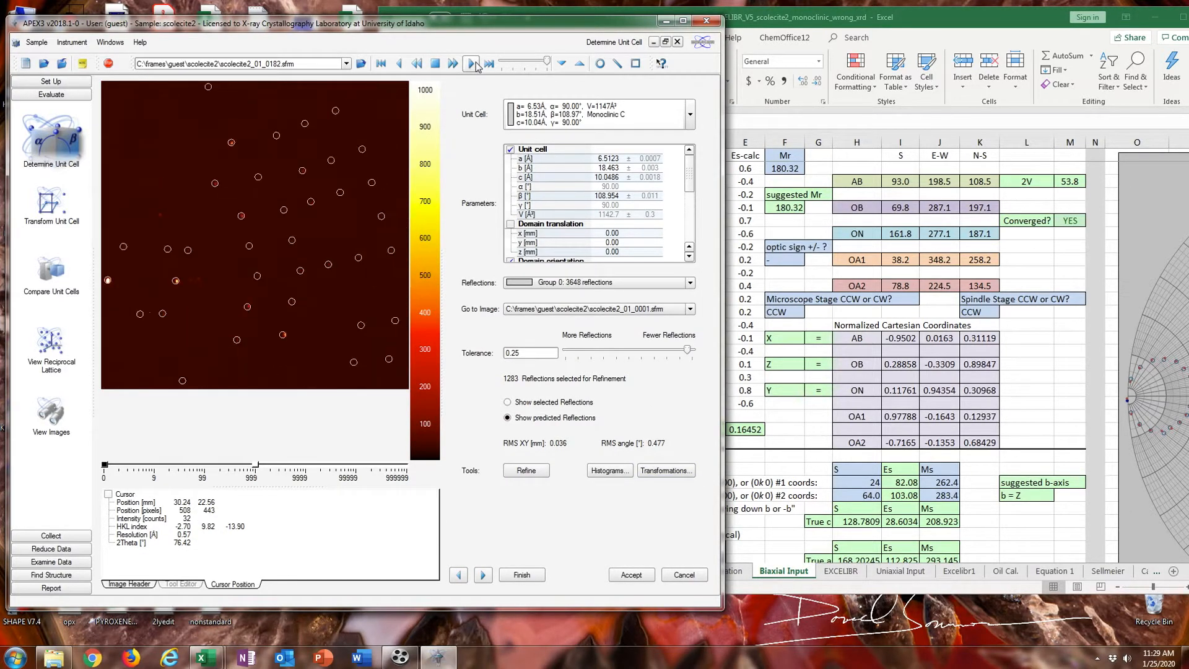
left_click(459, 574)
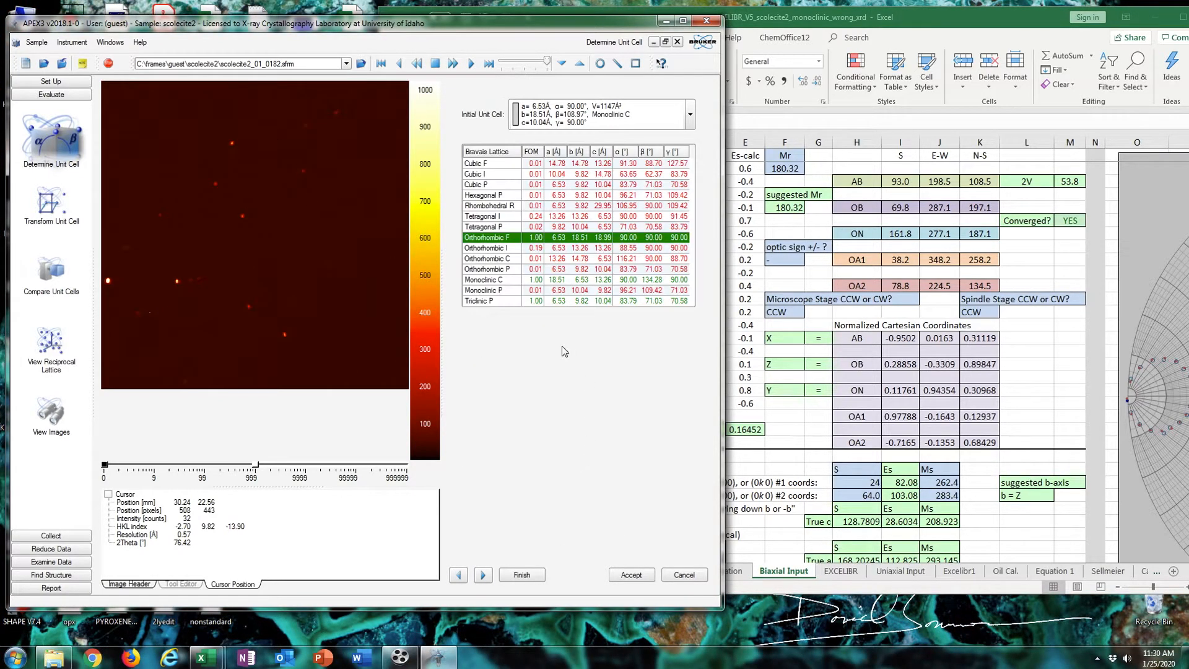
left_click(459, 574)
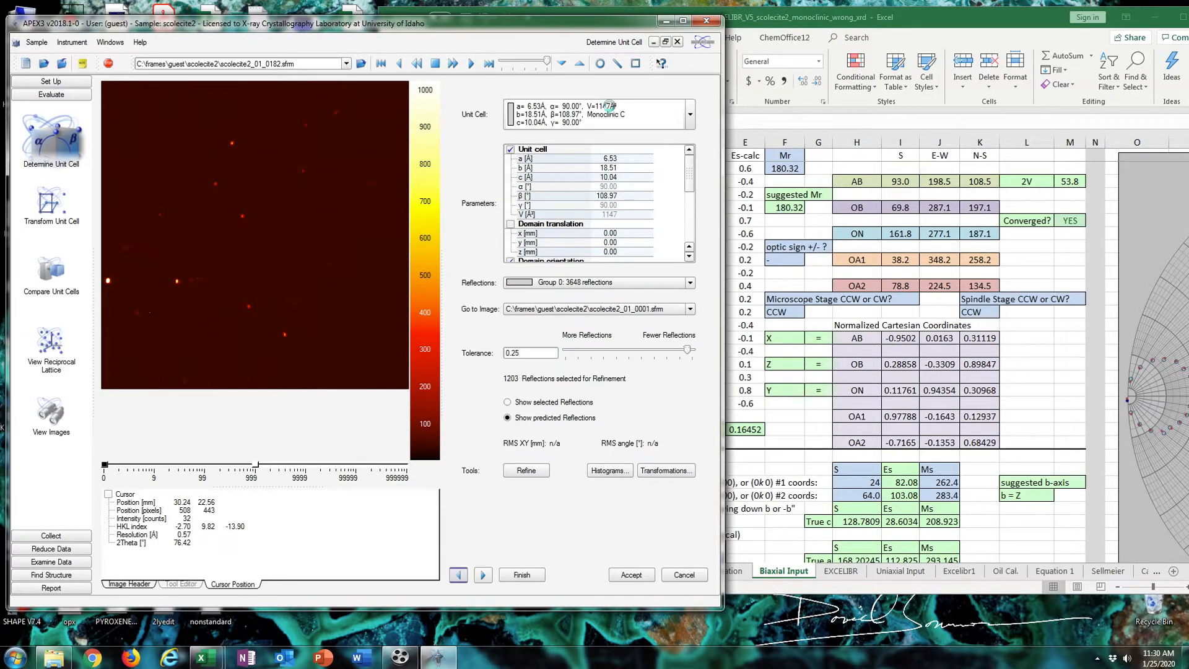
left_click(678, 575)
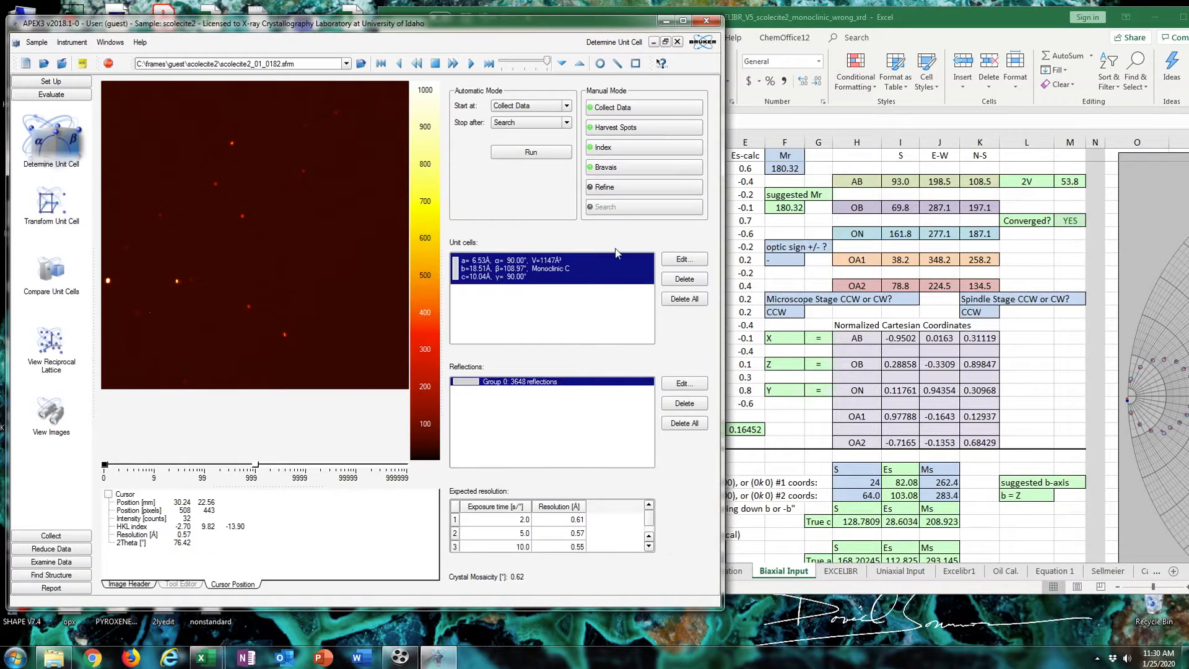
left_click(620, 152)
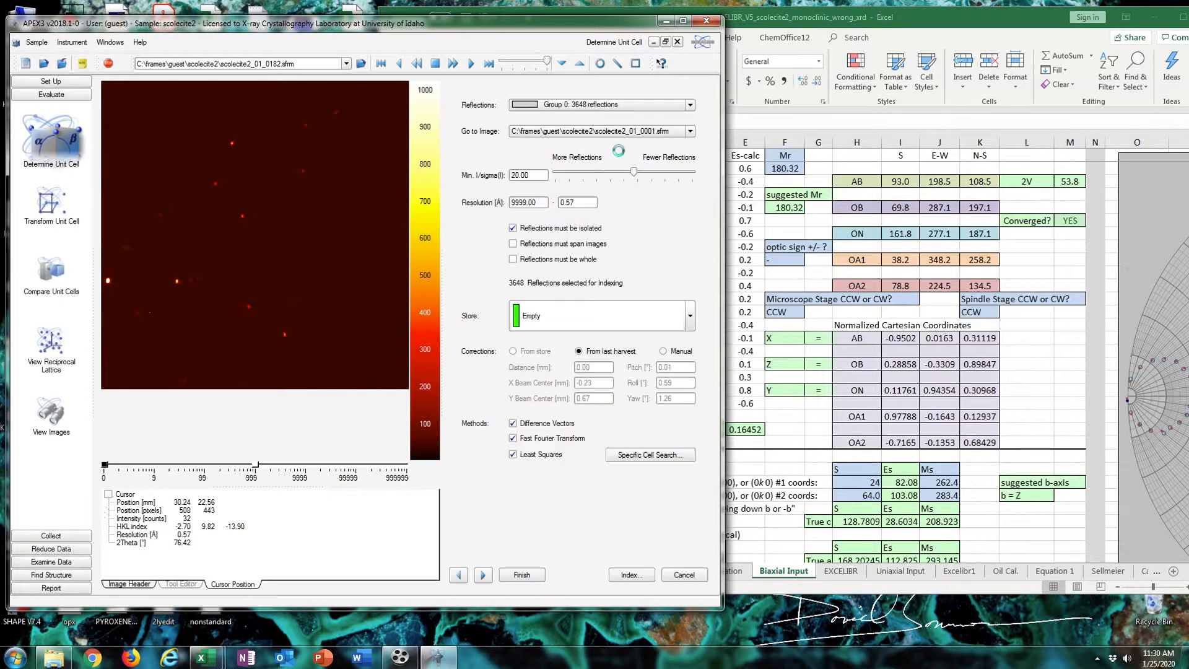
left_click(536, 440)
left_click(637, 578)
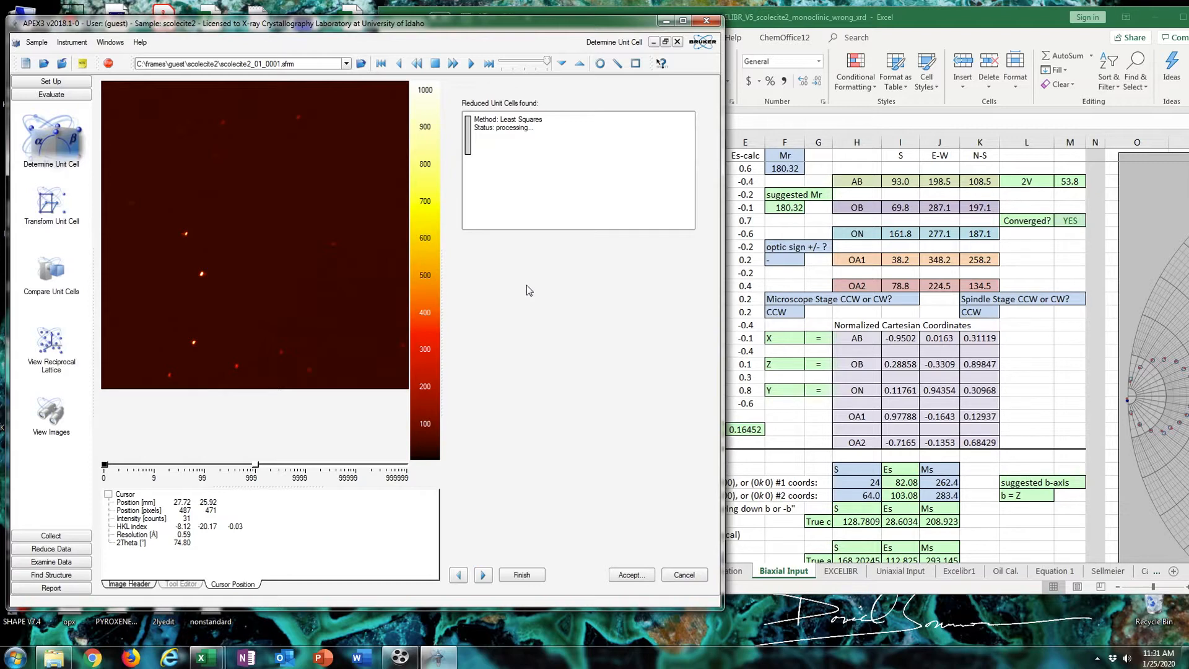
left_click(684, 574)
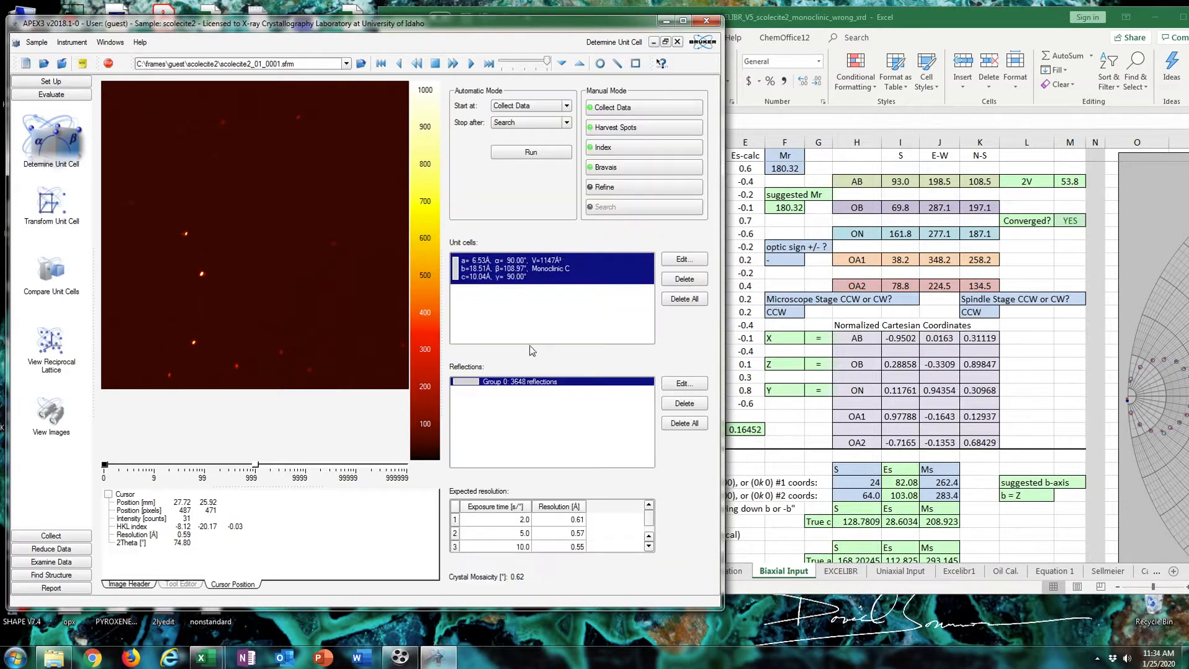
Reopen the Bravais lattice list and accept the Orthorhombic F cell.
left_click(620, 170)
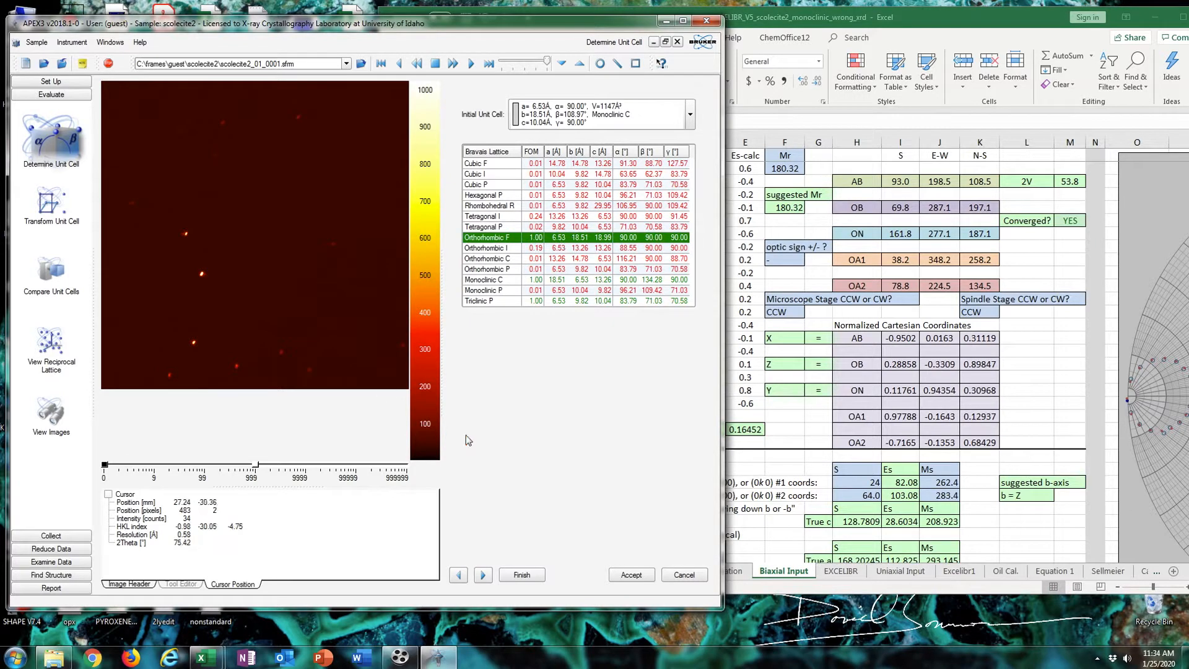
left_click(628, 574)
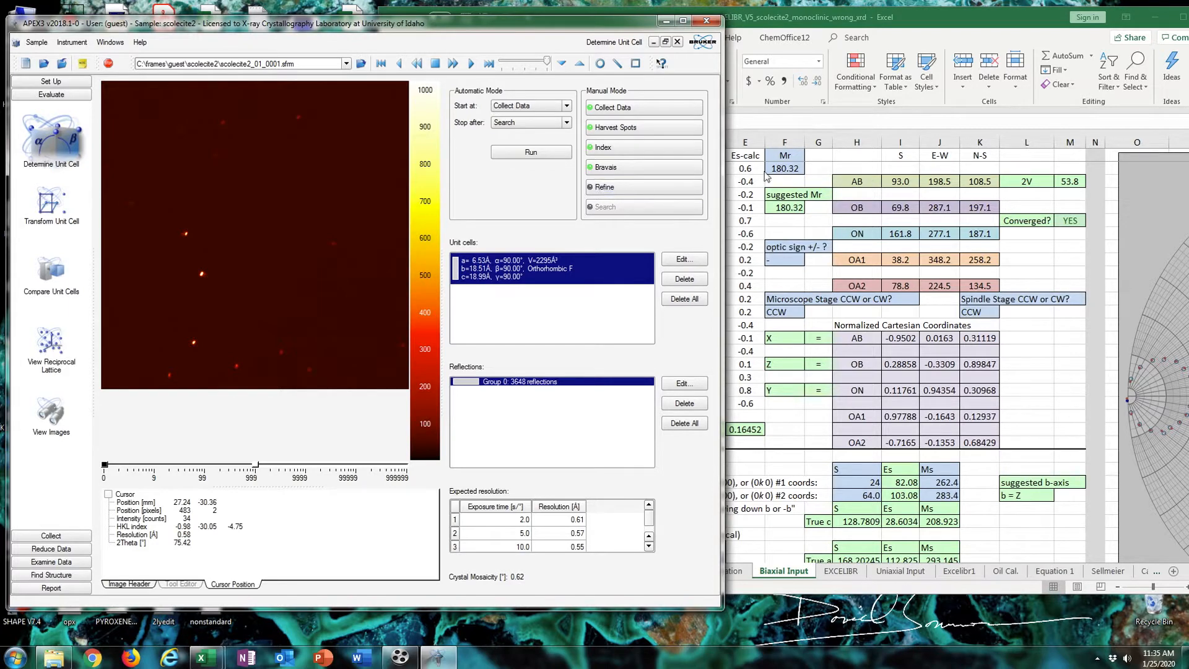
Switch to the EXCELIBR workbook and undo the monoclinic entries and related edits around its XRD orientation matrix.
left_click(976, 26)
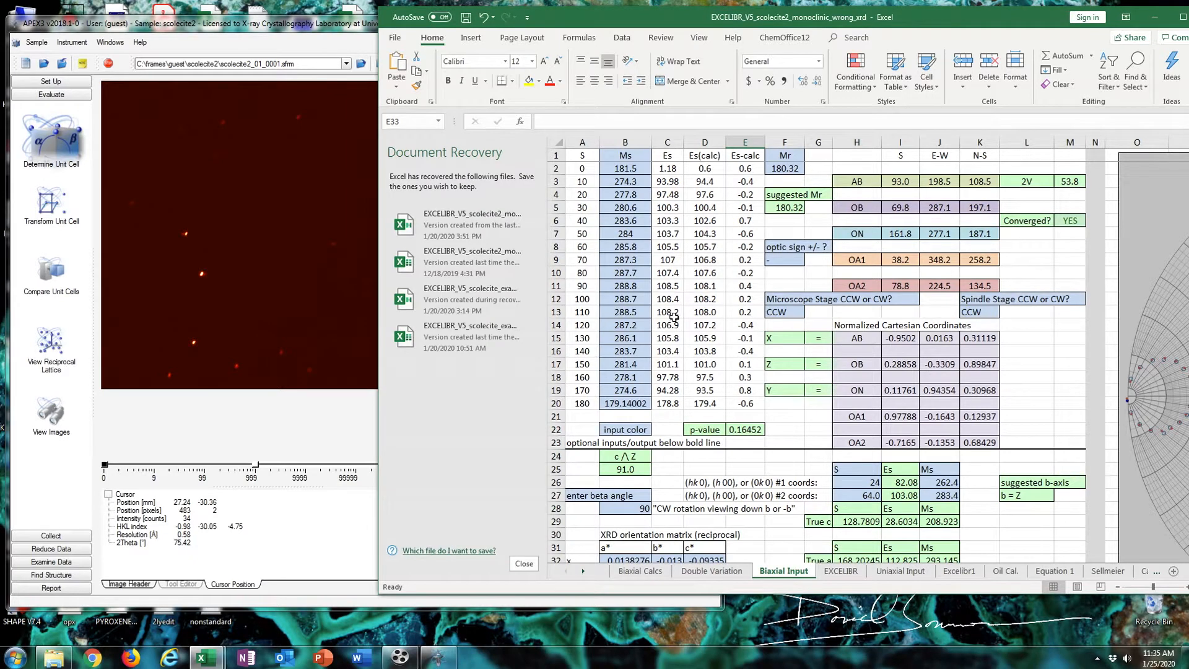
scroll(673, 318, "down", 6)
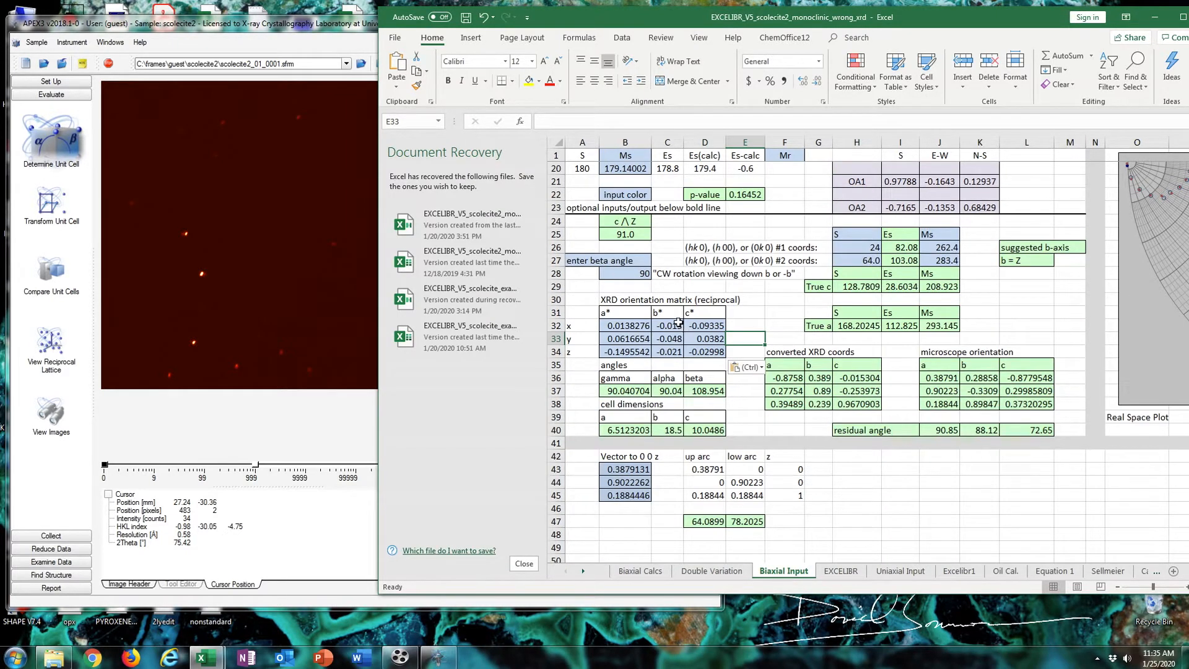
key("ctrl+z")
key("ctrl+z")
key("ctrl+z")
key("ctrl+z")
key("ctrl+z")
key("ctrl+z")
key("ctrl+z")
key("ctrl+z")
key("ctrl+z")
key("ctrl+z")
key("ctrl+z")
key("ctrl+z")
key("ctrl+z")
key("ctrl+z")
key("ctrl+z")
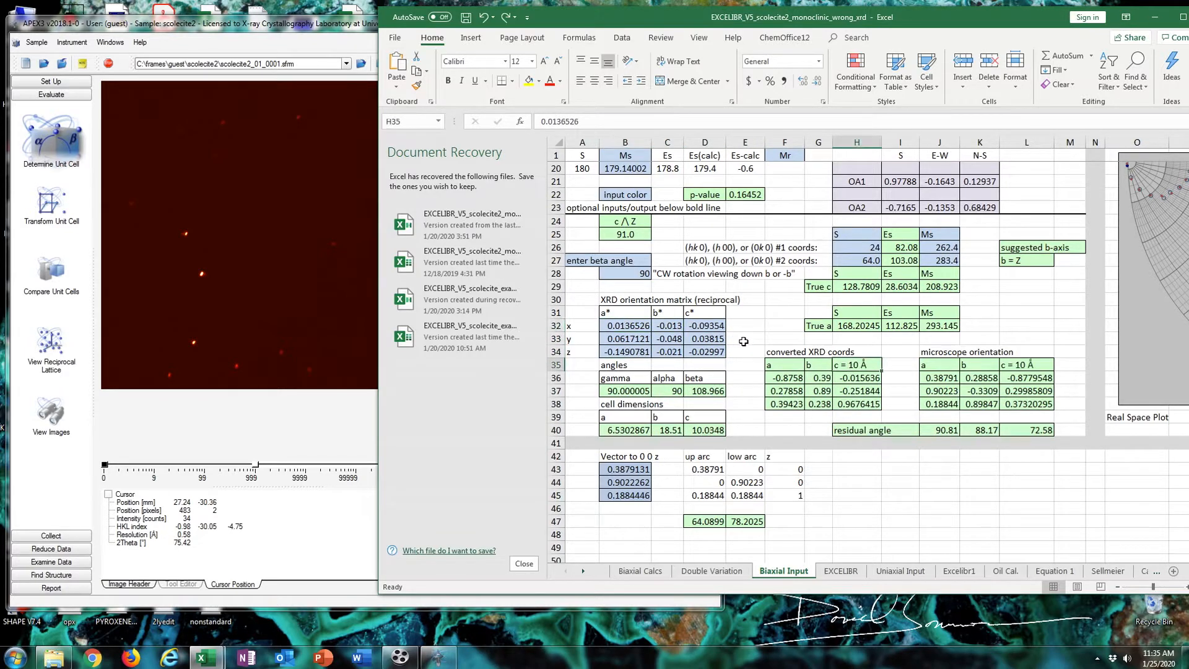
scroll(743, 337, "up", 5)
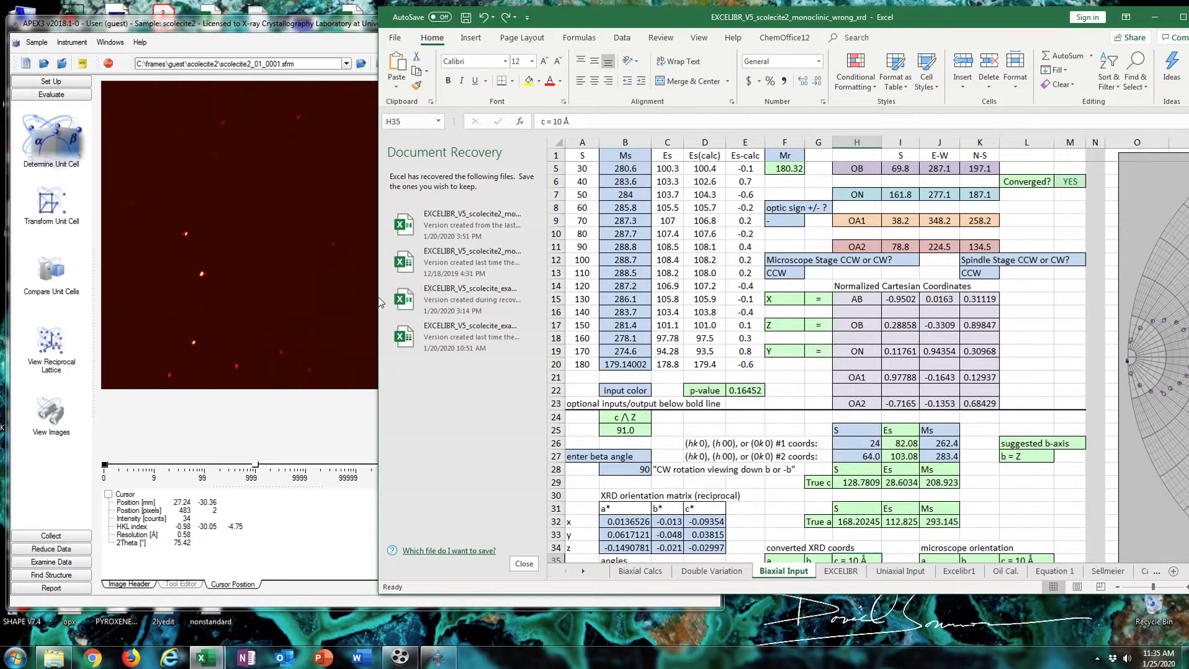
Return to APEX3, refine the Orthorhombic F cell at a tolerance of 0.25, and open its orientation matrix.
left_click(245, 404)
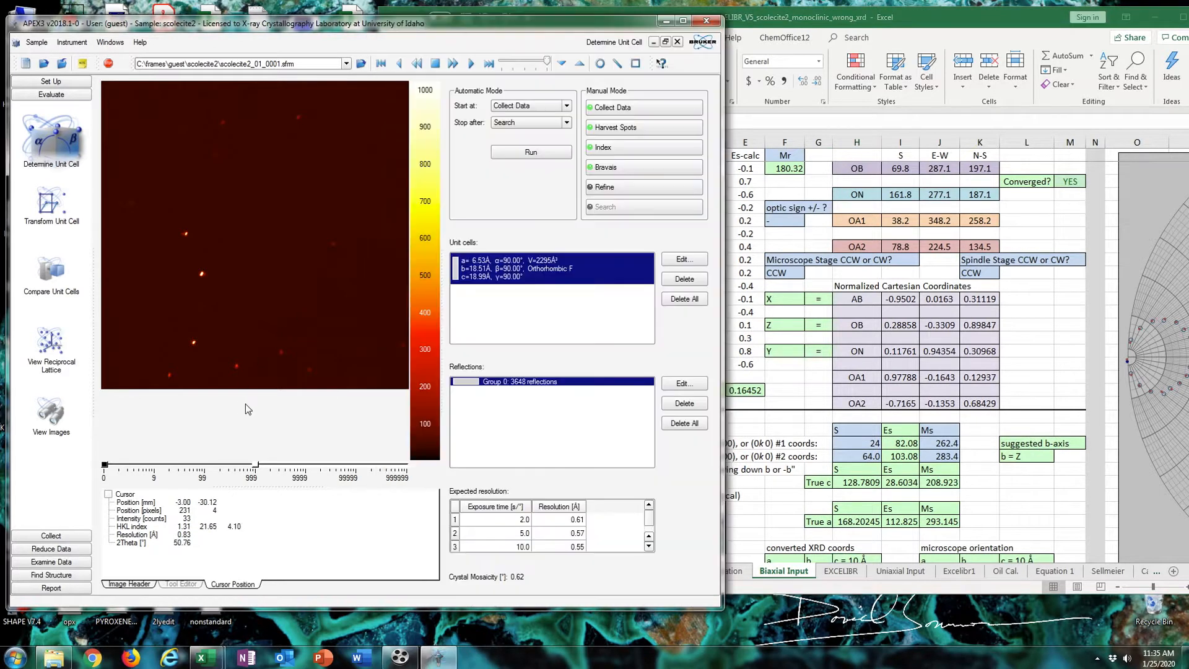
left_click(637, 187)
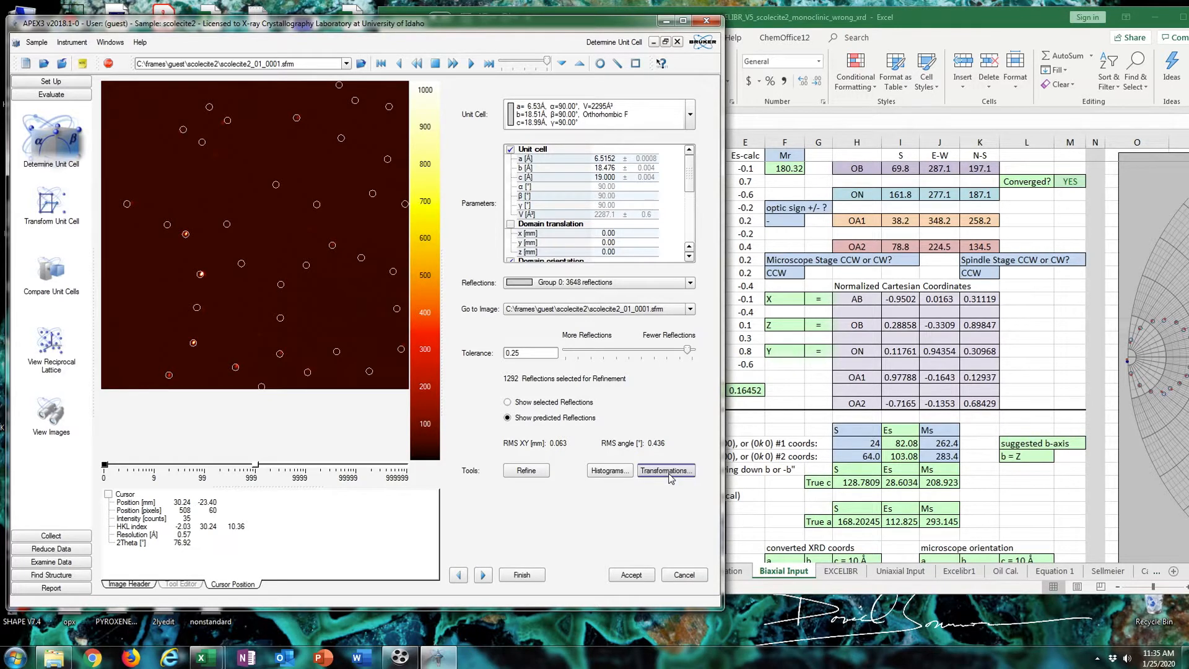
left_click(666, 470)
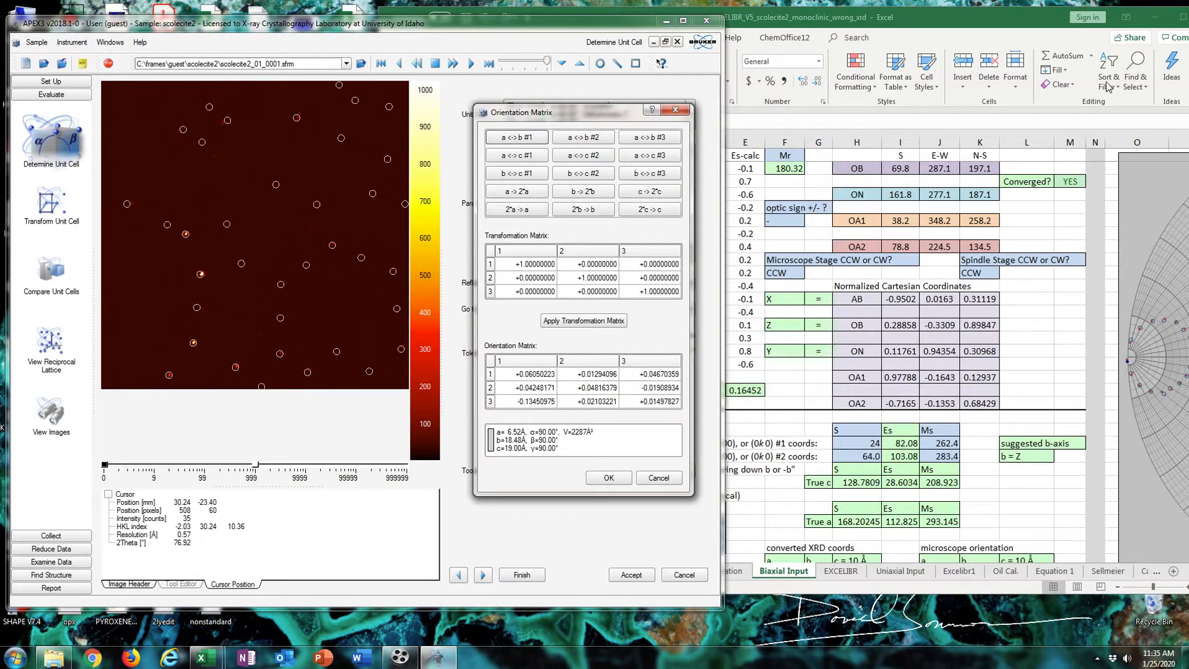
Place the EXCELIBR workbook beside the APEX3 window and briefly enlarge it to check the stereonet.
left_click_drag(1034, 27, 1134, 21)
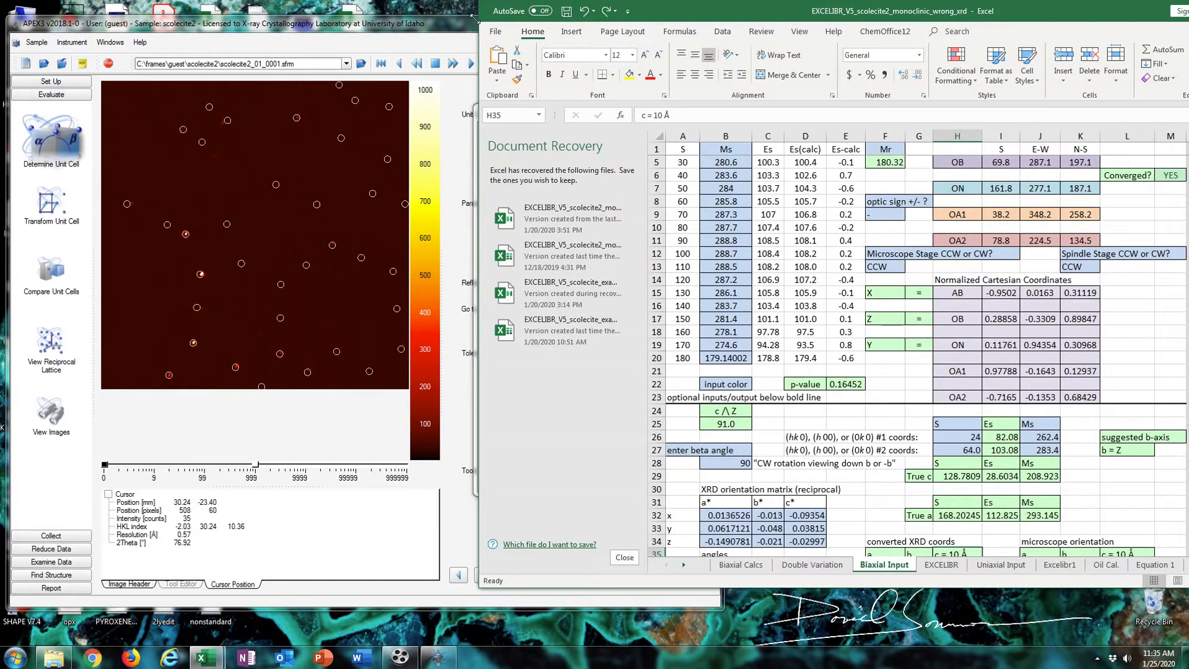
left_click(499, 33)
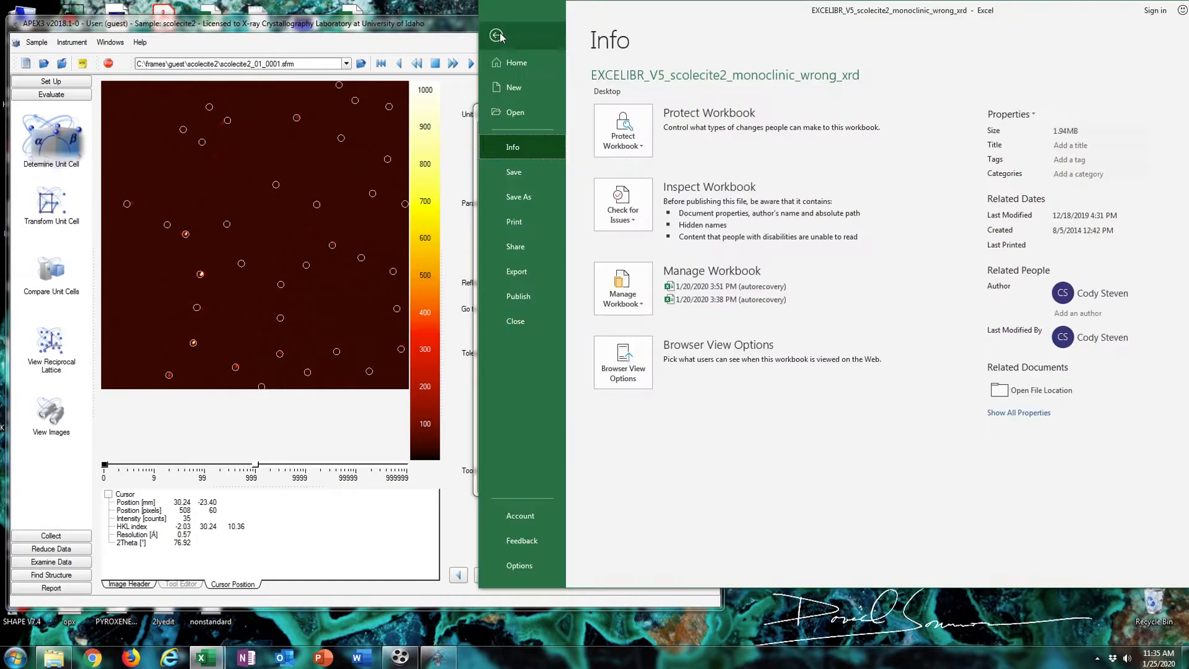
left_click(498, 35)
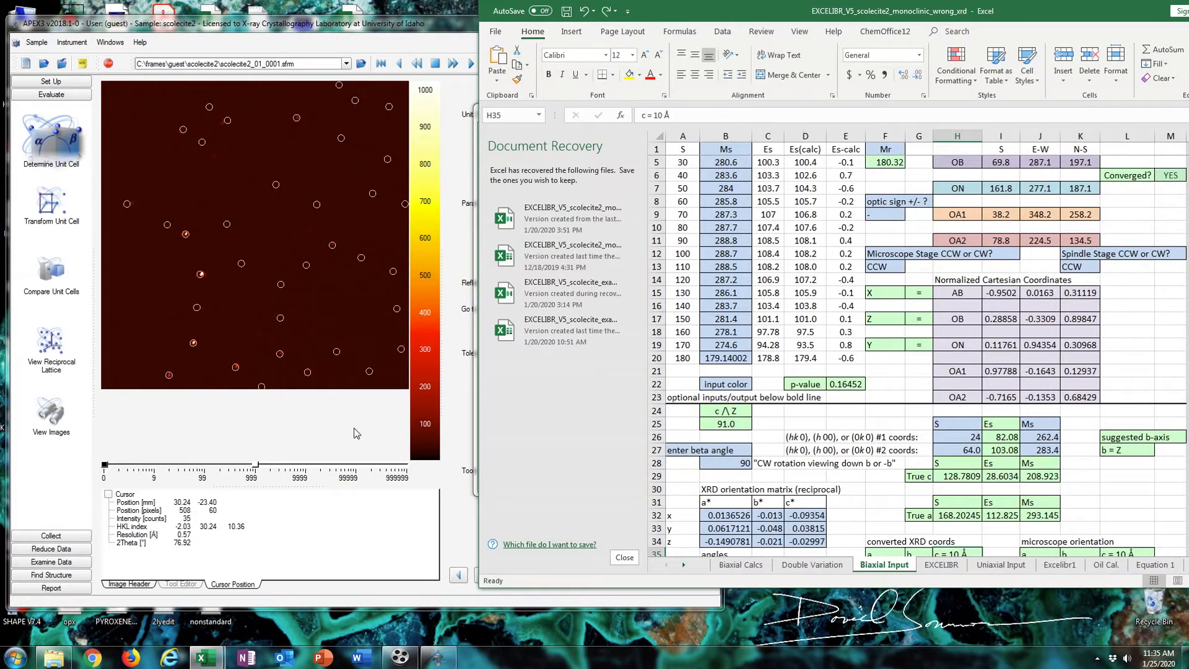
double_click(870, 12)
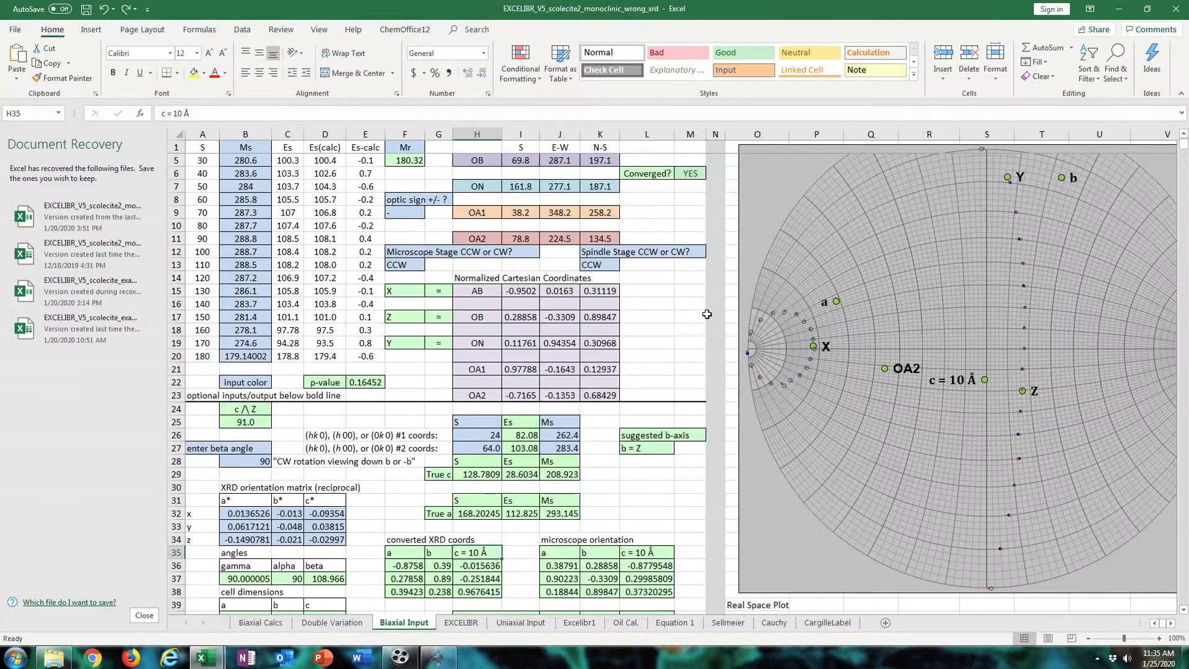
left_click(1147, 13)
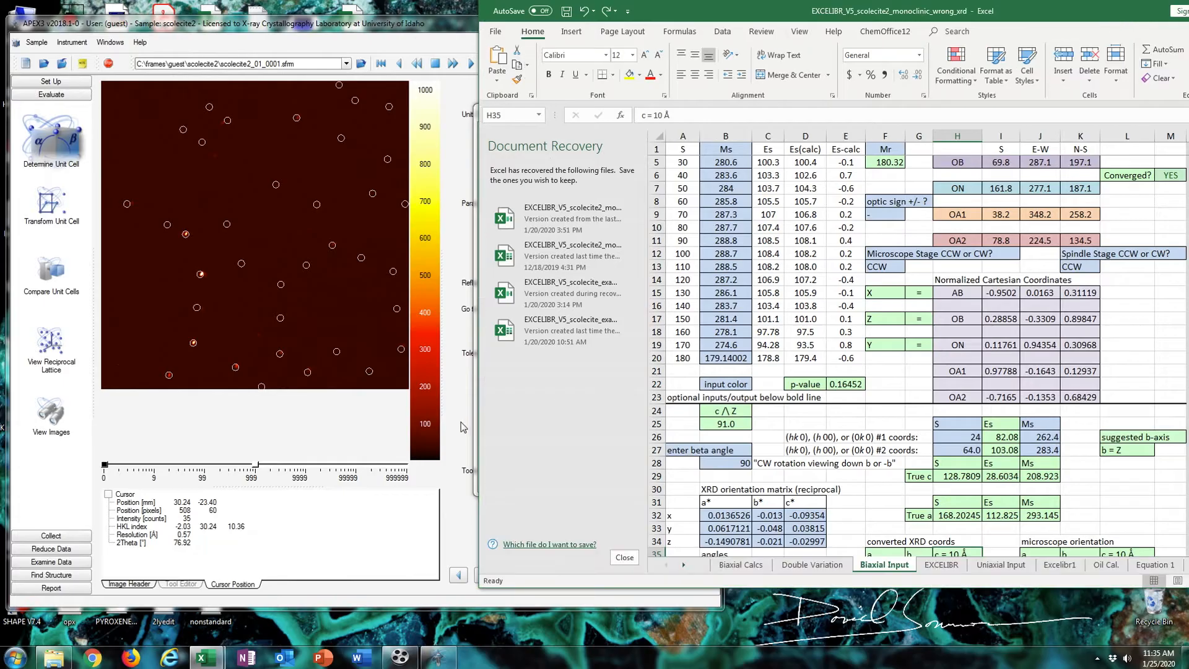
Copy the orthorhombic a* components 0.06050223, 0.04248171 and -0.13450975 from APEX3 into the workbook's XRD orientation matrix.
left_click(462, 423)
double_click(536, 374)
key("ctrl+c")
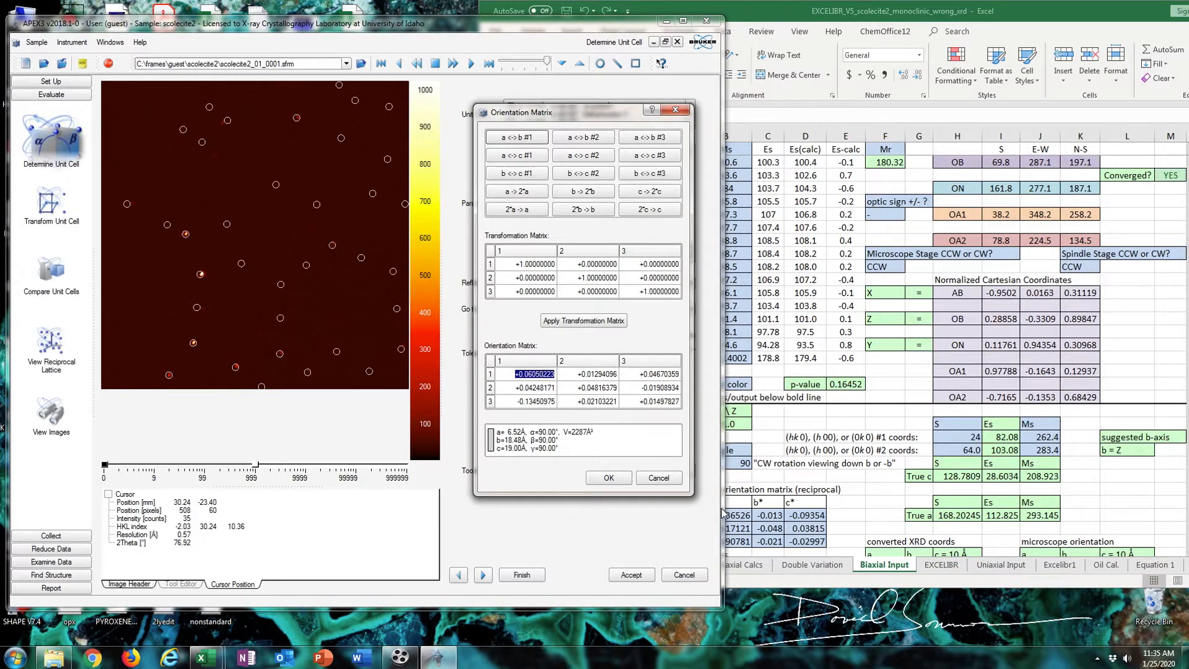
left_click(735, 515)
key("ctrl+v")
left_click(463, 421)
double_click(535, 387)
key("ctrl+c")
left_click(768, 493)
left_click(718, 527)
key("ctrl+v")
left_click(457, 403)
double_click(527, 404)
key("ctrl+c")
left_click(781, 463)
left_click(726, 540)
key("ctrl+v")
Copy the b* x component 0.01294096 from the APEX3 orientation matrix into the workbook's XRD orientation matrix.
left_click(458, 365)
double_click(593, 374)
key("ctrl+c")
left_click(844, 473)
double_click(772, 517)
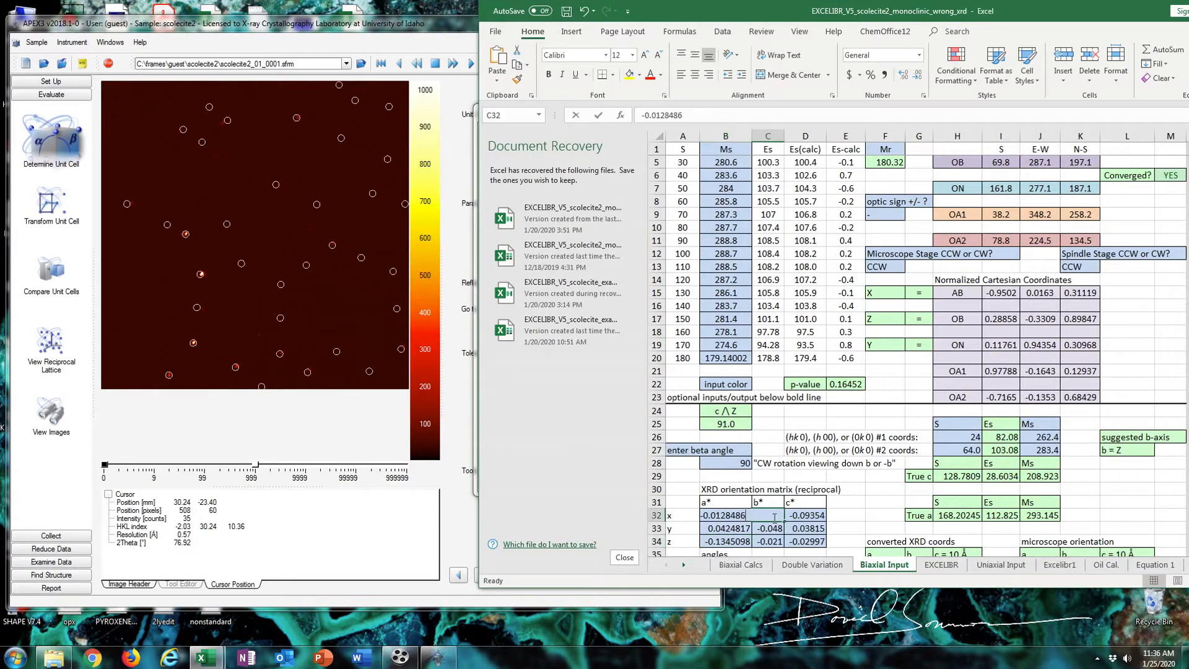
key("Escape")
key("ctrl+v")
key("alt+Tab")
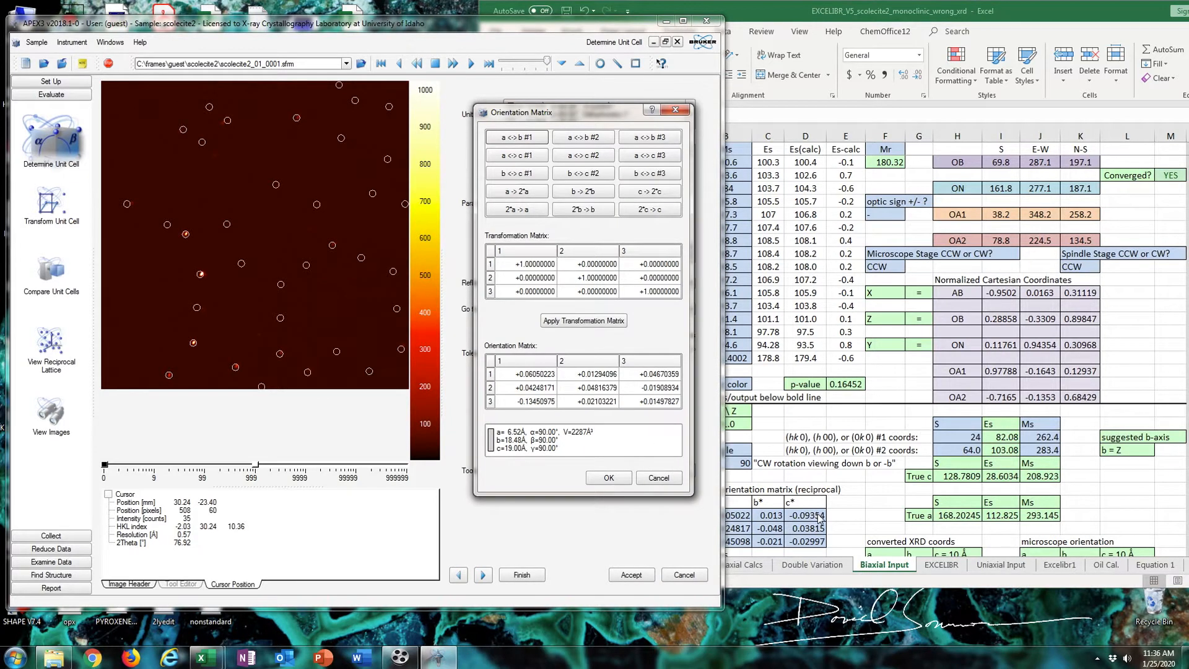
Copy the c* x and y components 0.04670359 and -0.01908934 from APEX3 into the workbook's XRD orientation matrix.
left_click(661, 374)
double_click(661, 374)
key("ctrl+c")
left_click(804, 515)
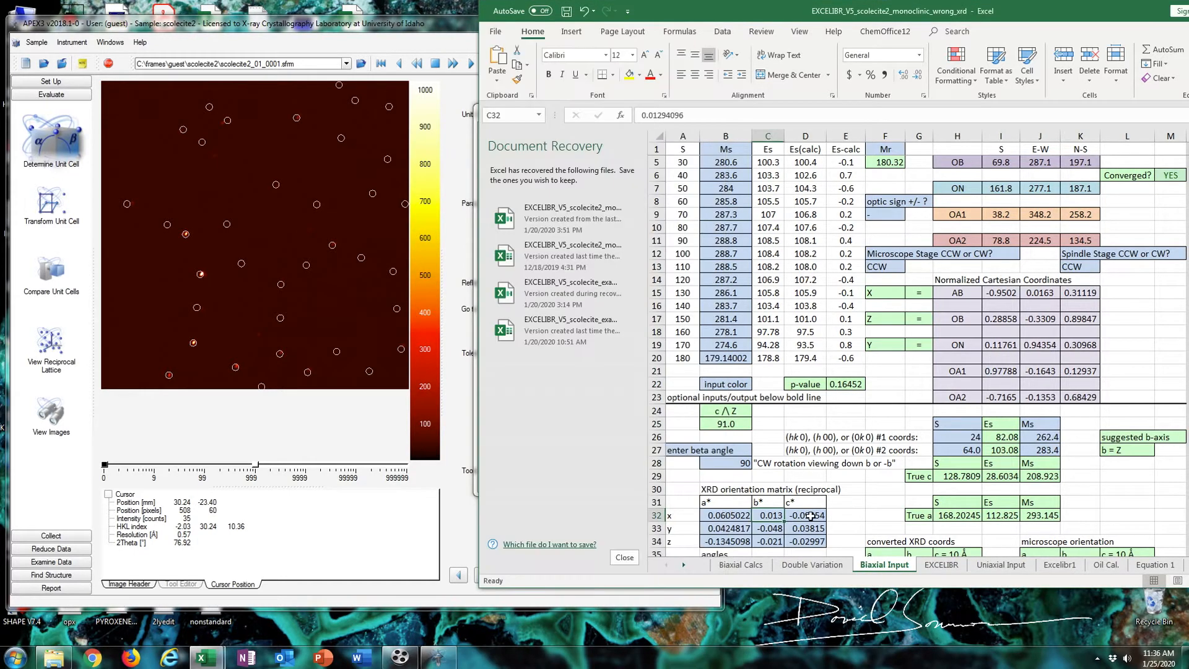
key("ctrl+v")
left_click(461, 406)
double_click(651, 389)
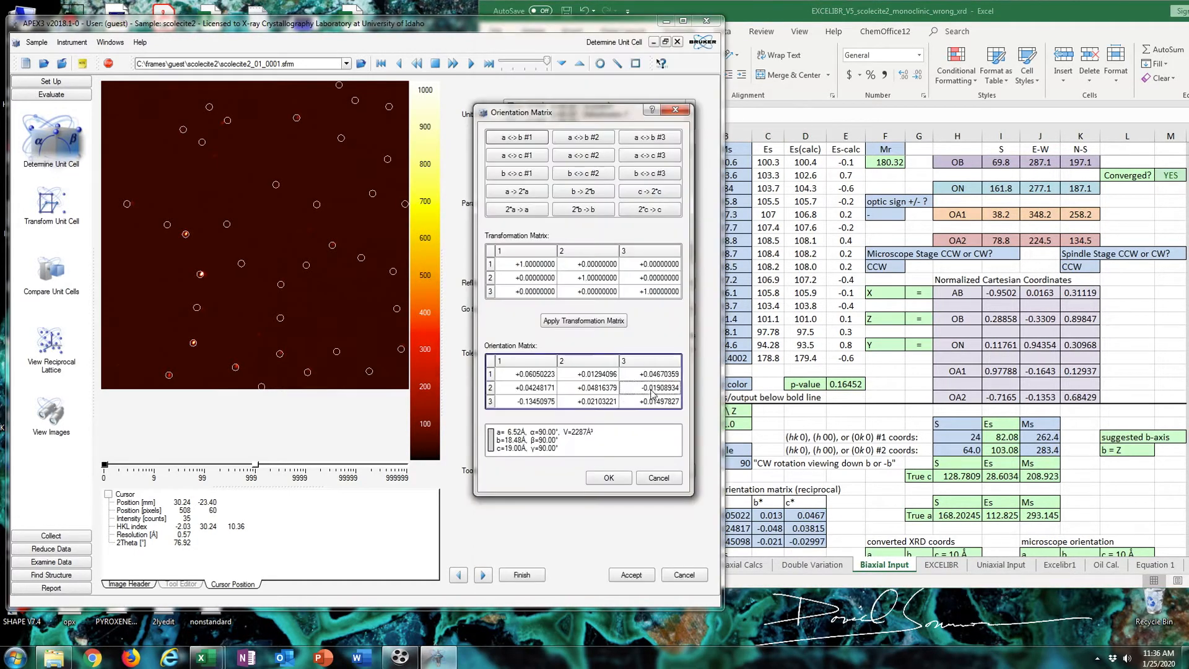
key("ctrl+c")
left_click(823, 492)
left_click(805, 528)
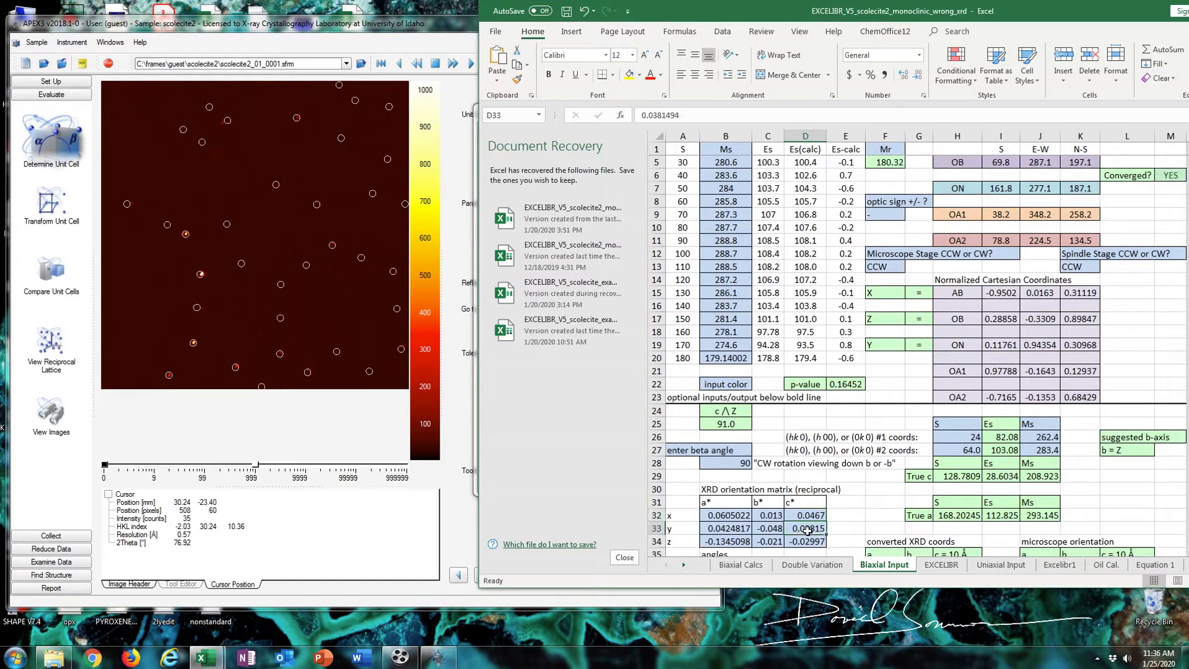
key("ctrl+v")
Copy the c* z component 0.01497827 from APEX3 to complete the c* column of the workbook's matrix.
left_click(461, 332)
double_click(654, 401)
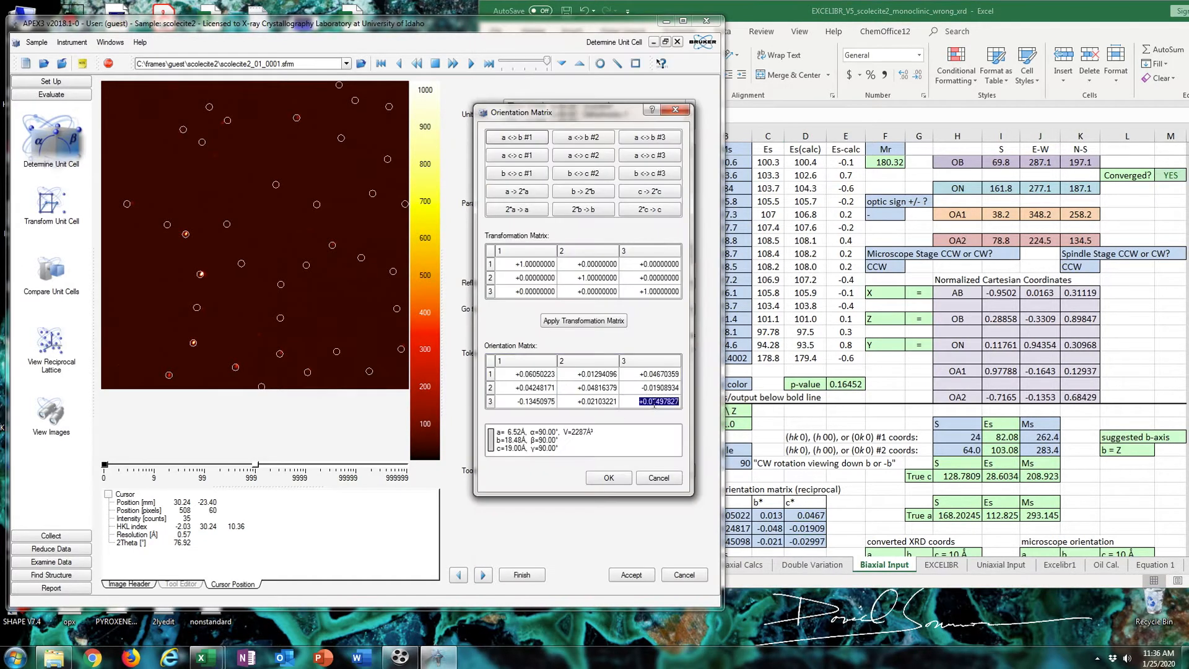
key("ctrl+c")
left_click(804, 541)
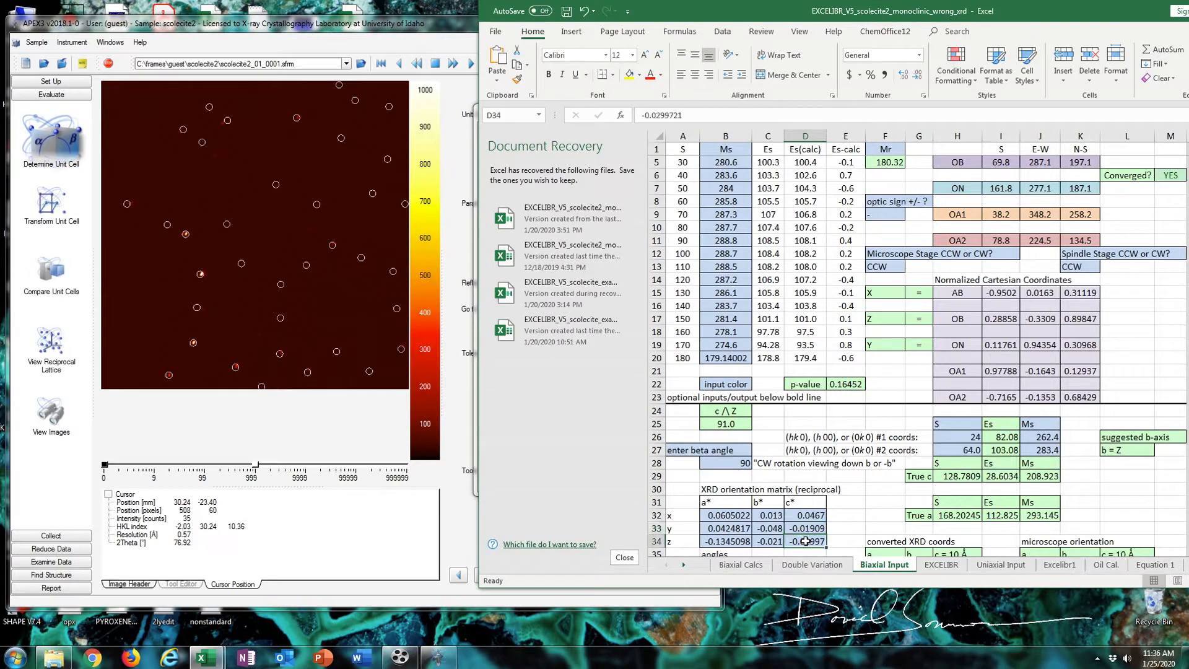
key("ctrl+v")
left_click(845, 476)
Review the workbook's converted coordinates and residual angles, and briefly enlarge its window to examine the axes on the stereonet.
scroll(845, 476, "down", 2)
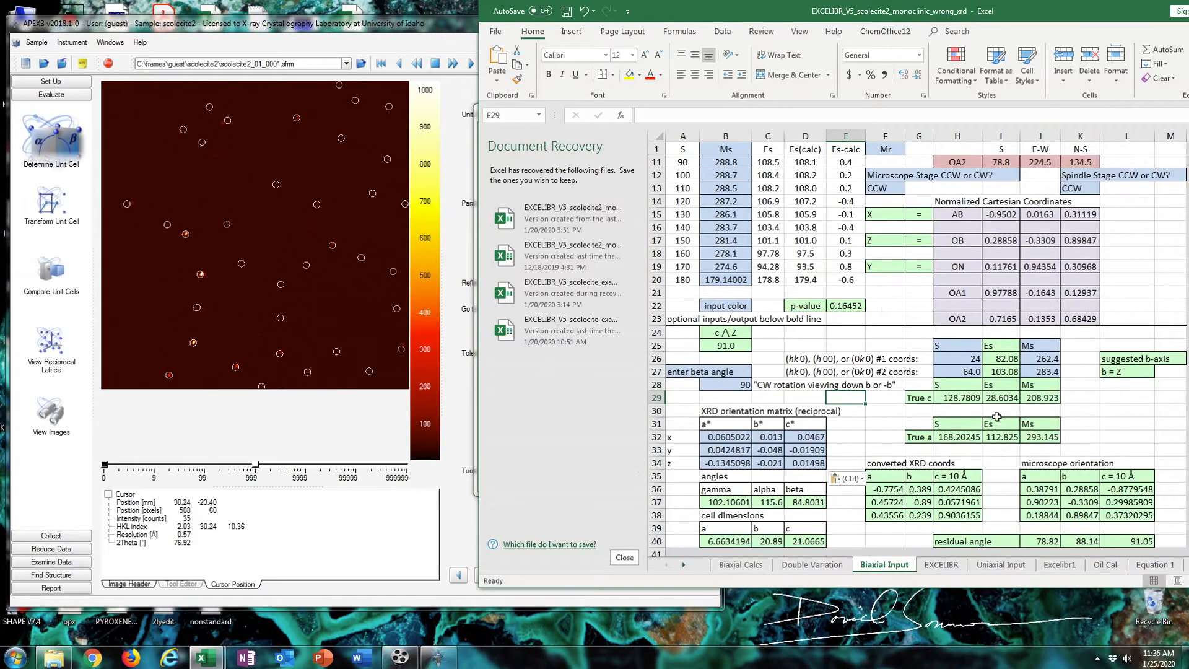
left_click(965, 477)
left_click(1000, 436)
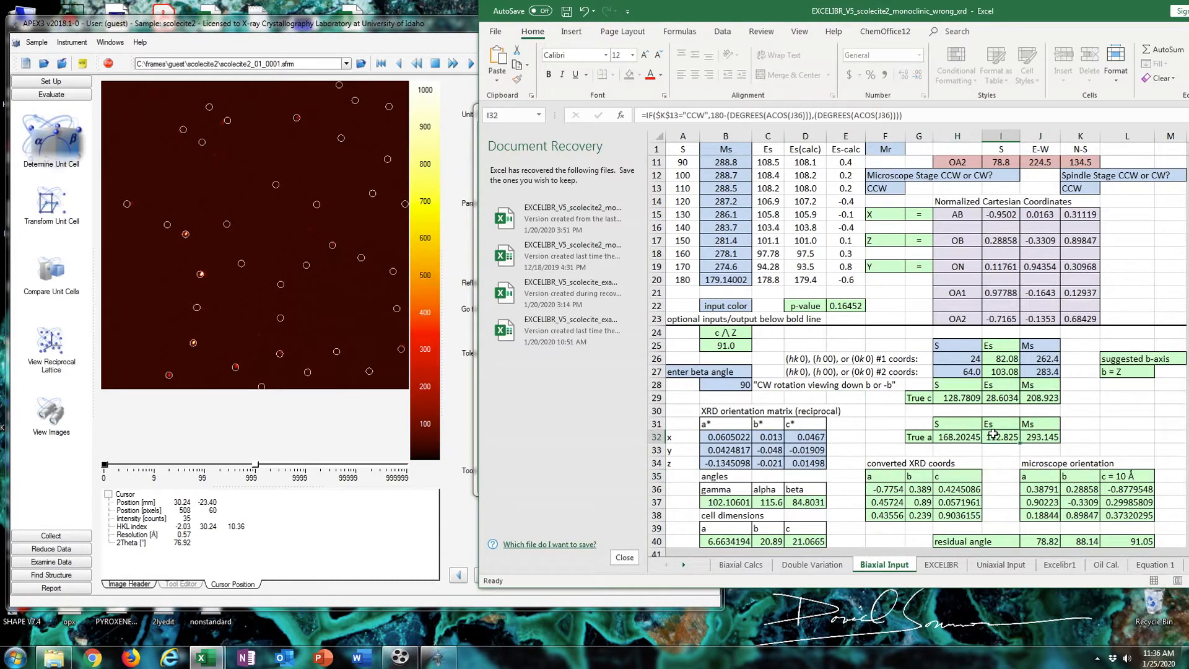
left_click_drag(1034, 12, 745, 8)
double_click(745, 7)
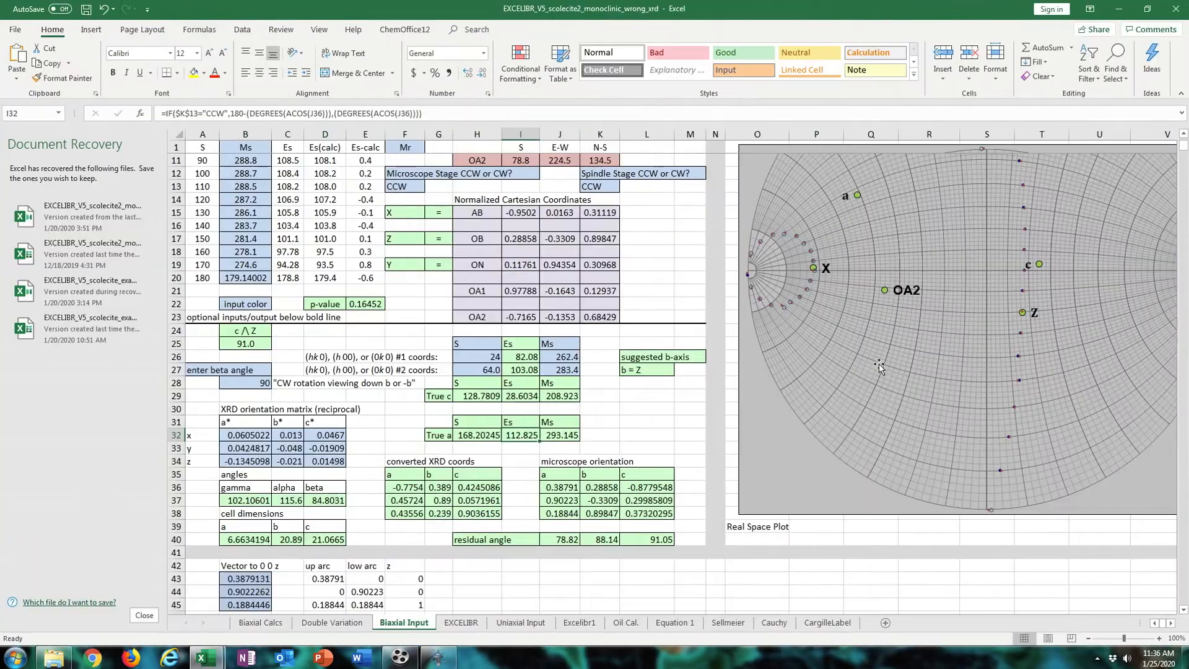
scroll(891, 332, "up", 3)
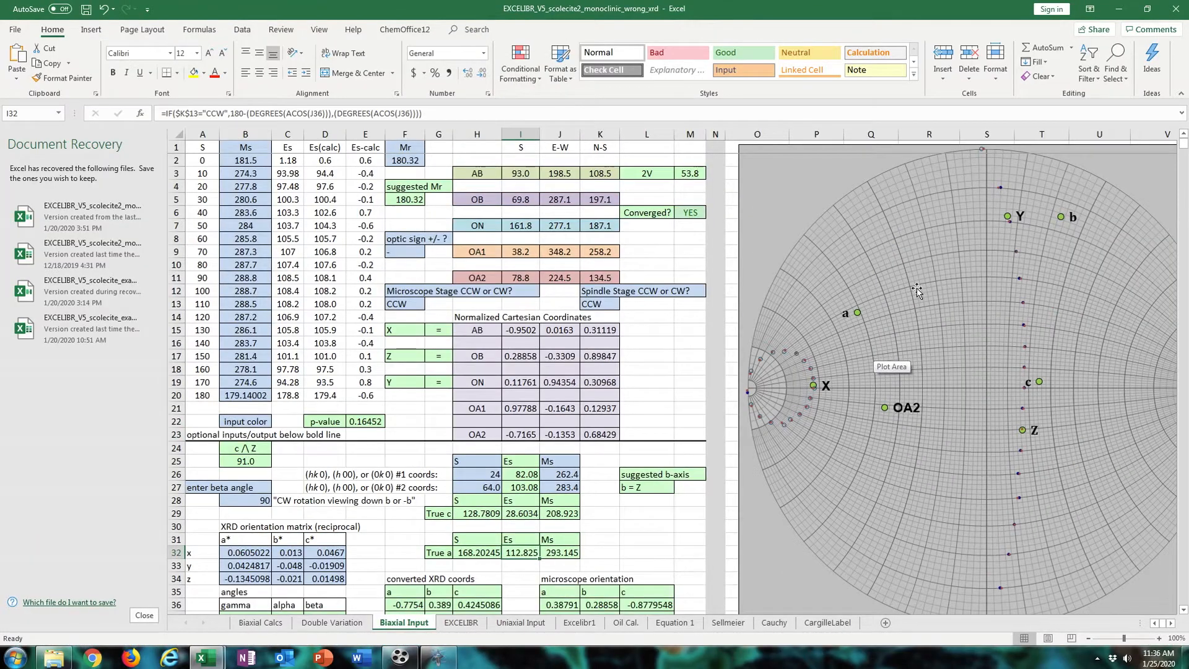
scroll(749, 378, "down", 2)
scroll(746, 379, "down", 1)
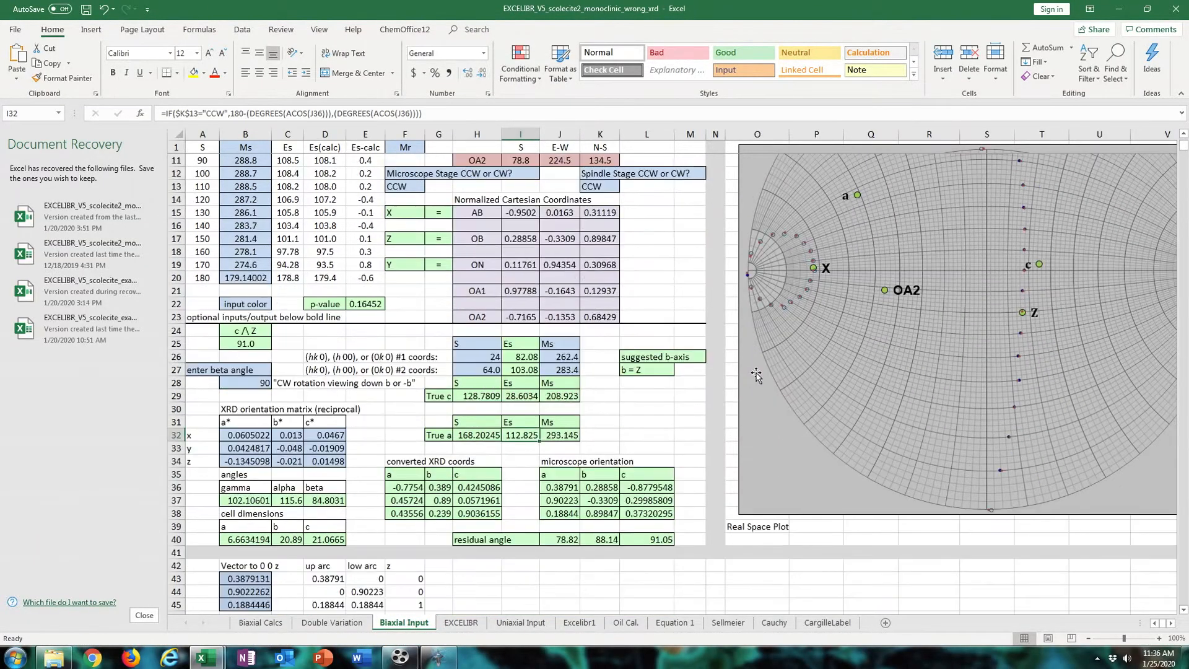
left_click(1152, 14)
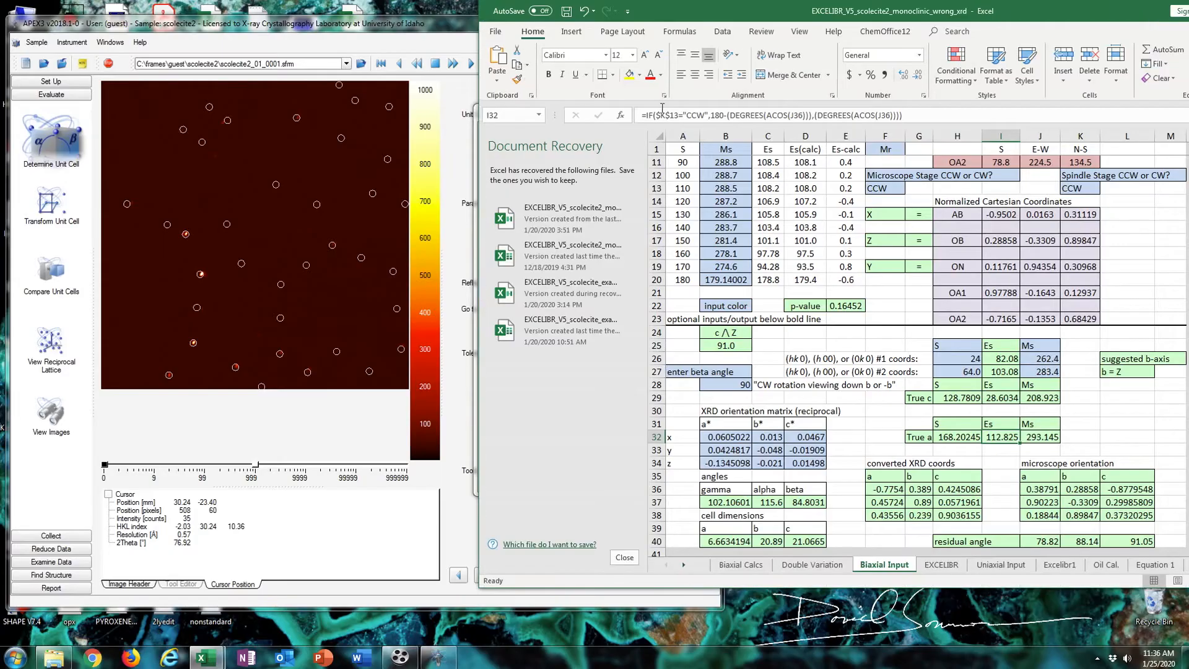
Move the workbook window further aside so its XRD orientation matrix is fully visible beside the APEX3 orientation matrix.
left_click(450, 258)
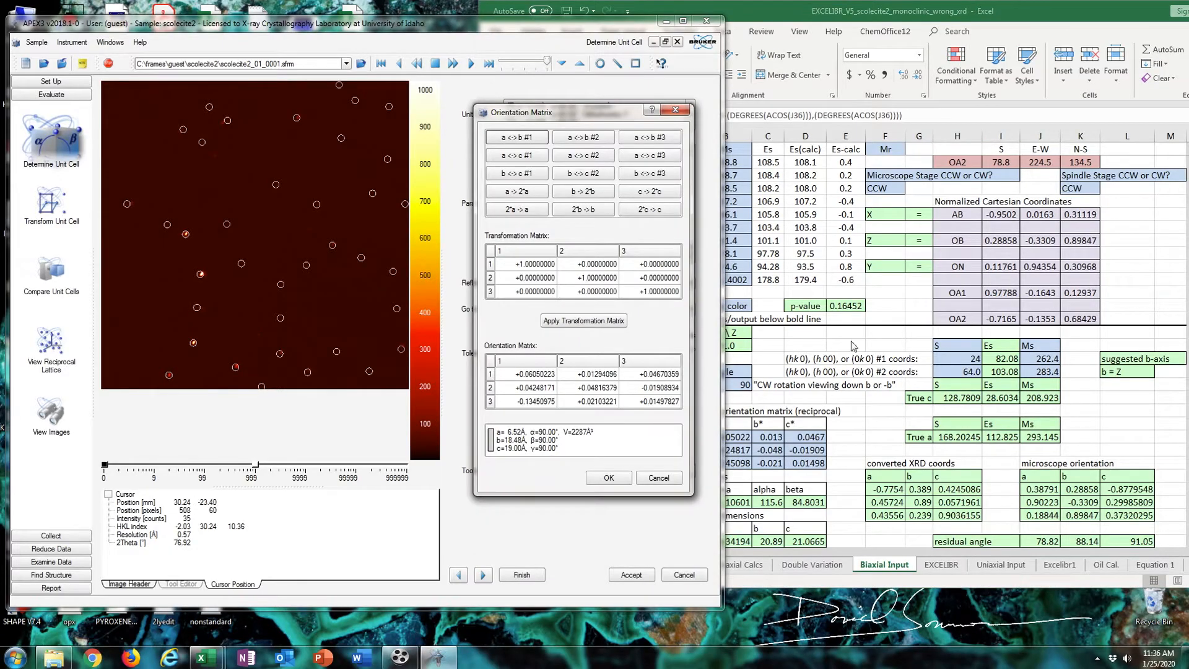
left_click_drag(746, 10, 828, 15)
left_click(461, 368)
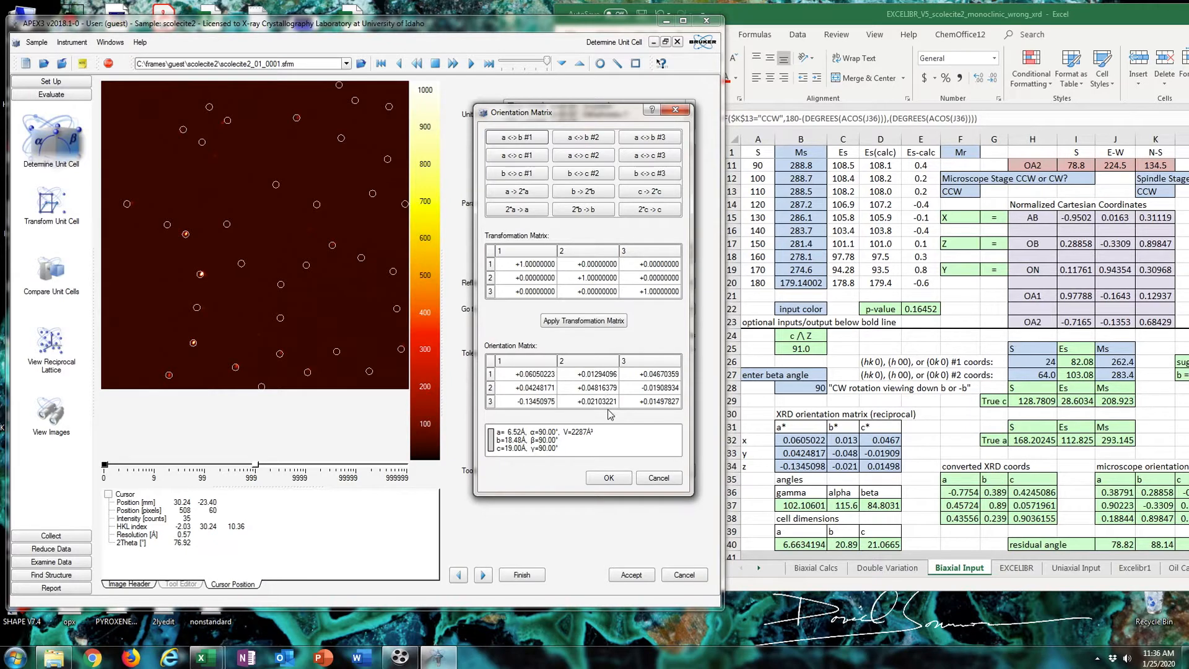
double_click(598, 390)
left_click(847, 456)
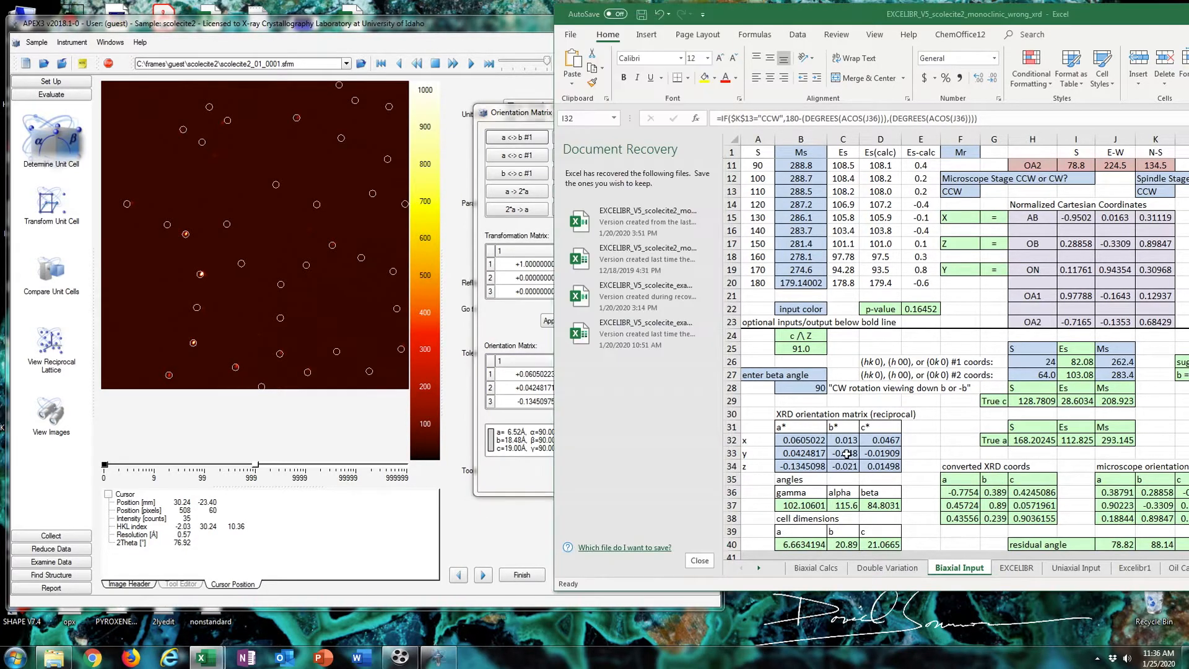
left_click(849, 457)
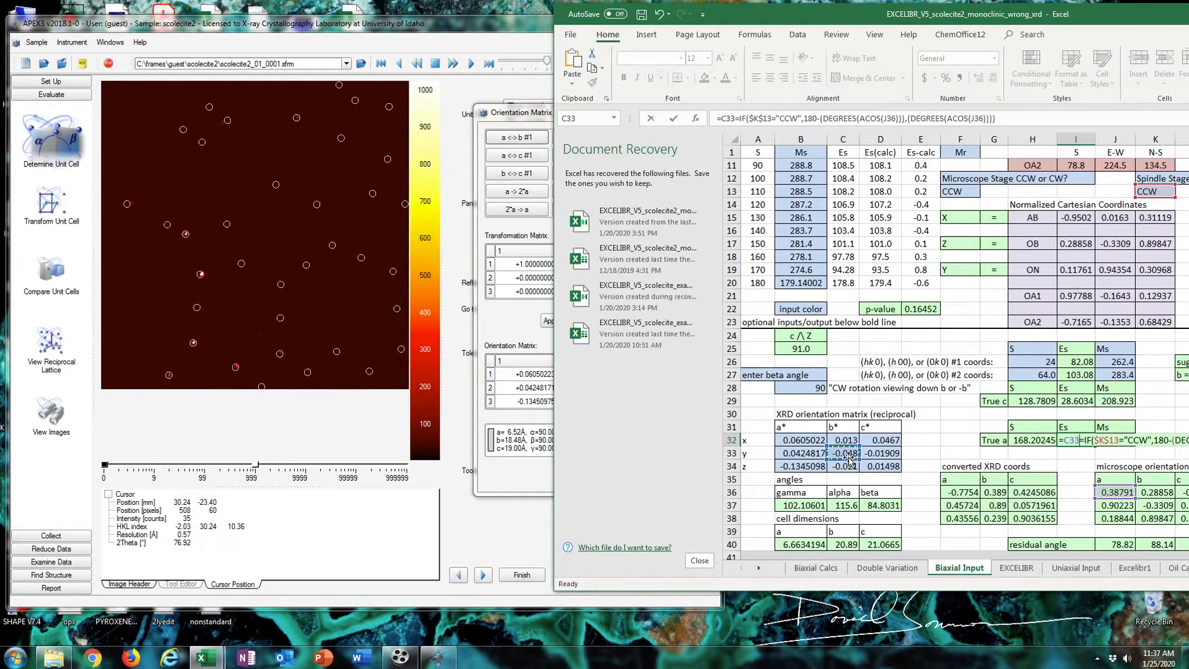
key("ctrl+z")
left_click(869, 405)
key("ctrl+z")
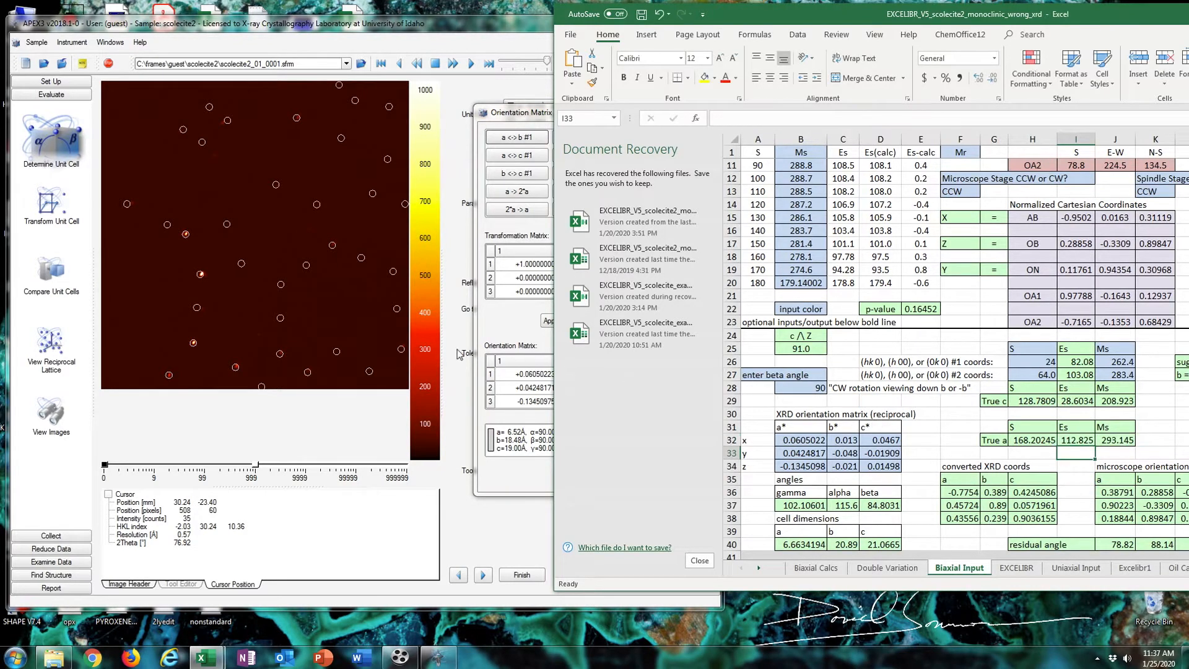
Remove the minus signs from the b* y and z components in the workbook's XRD orientation matrix to match APEX3.
left_click(548, 402)
left_click(843, 455)
left_click(724, 118)
key("BackSpace")
key("Return")
left_click(721, 117)
key("BackSpace")
key("Return")
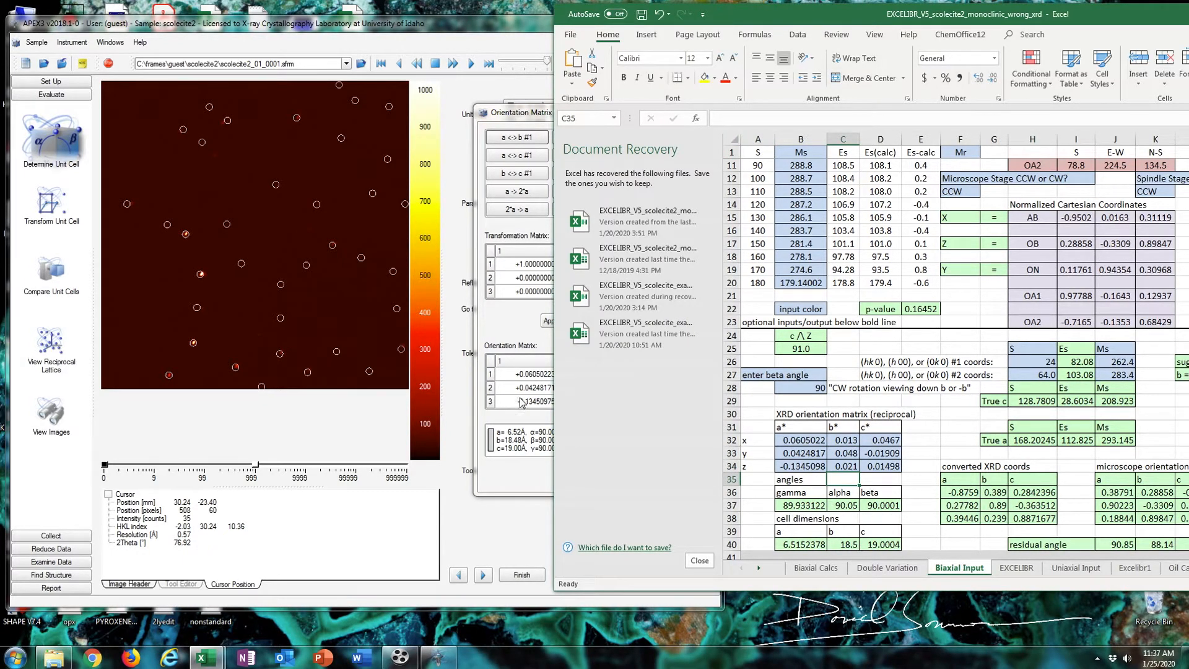
Check the corrected matrix against APEX3, and maximize the workbook to compare the c axis with Z on the stereonet.
left_click(486, 353)
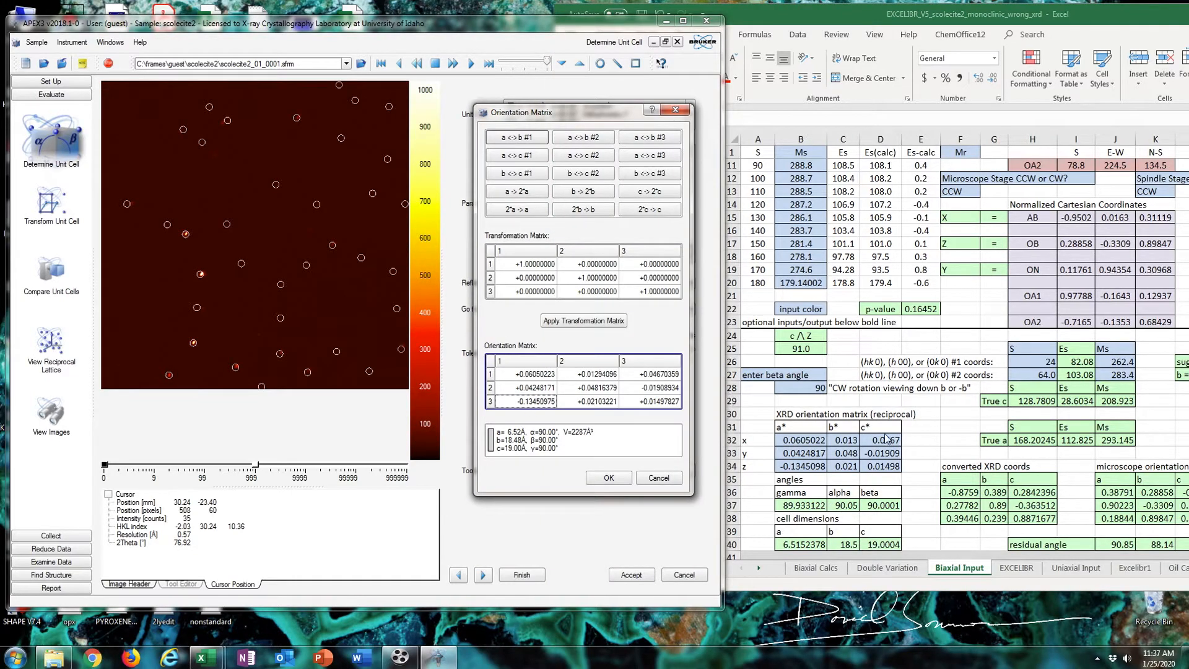
double_click(1142, 15)
scroll(857, 266, "up", 3)
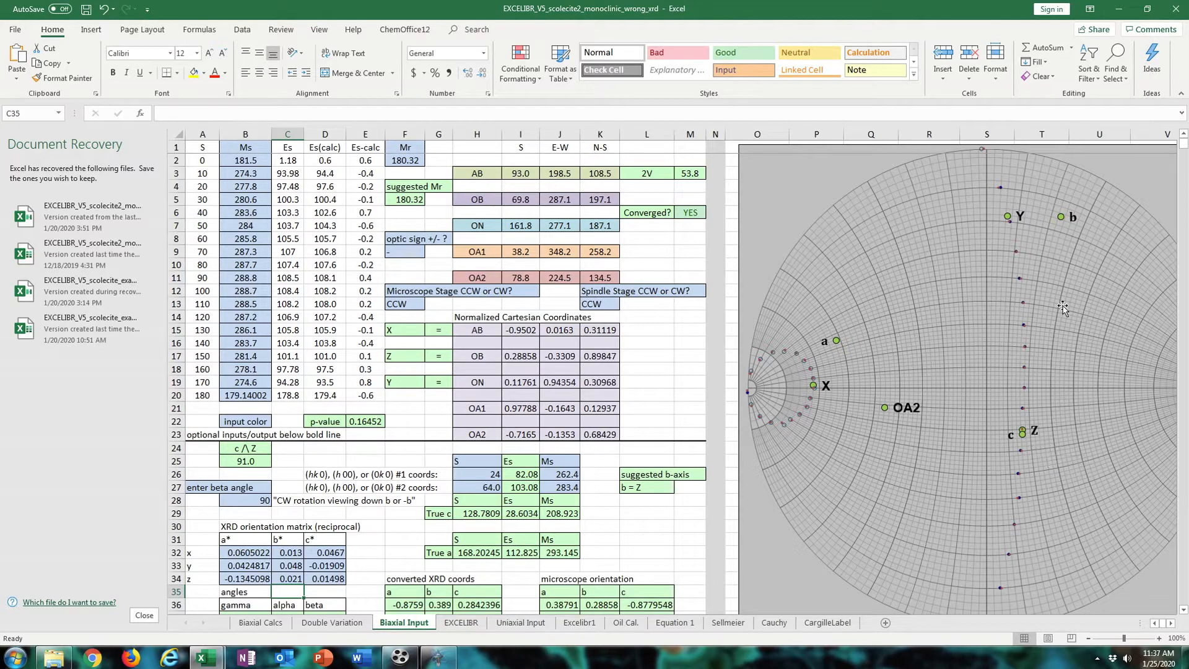
mouse_move(1023, 435)
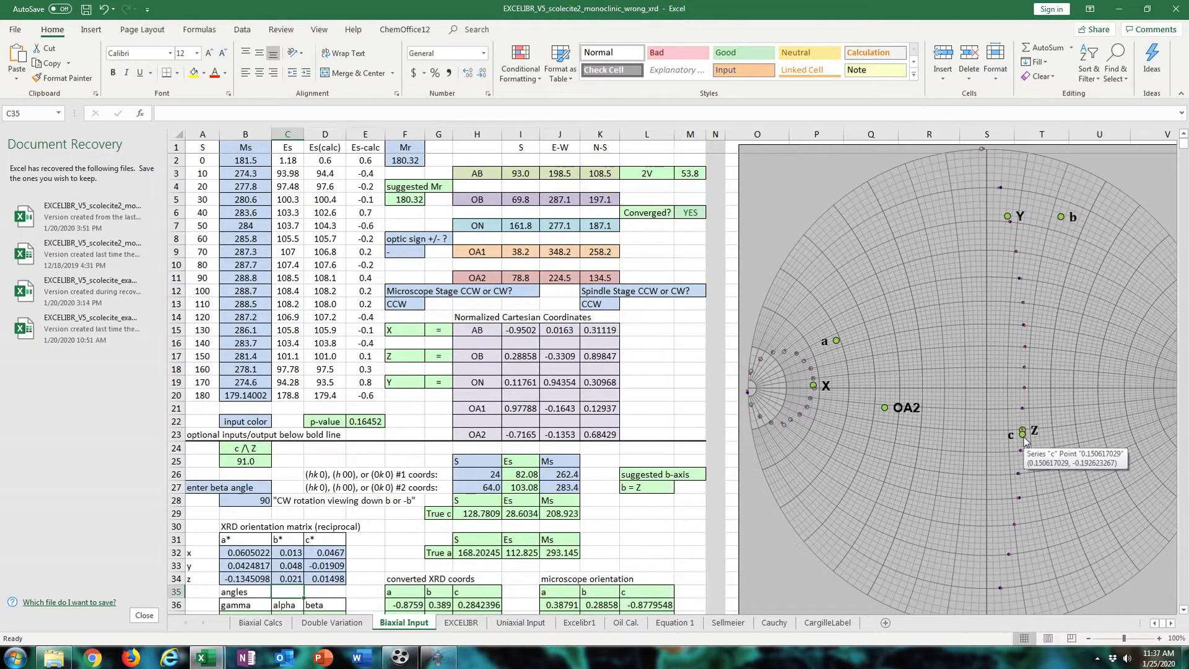
Inspect the converted XRD coordinates and microscope orientation, and compare the a axis with X on the stereonet.
scroll(467, 389, "down", 3)
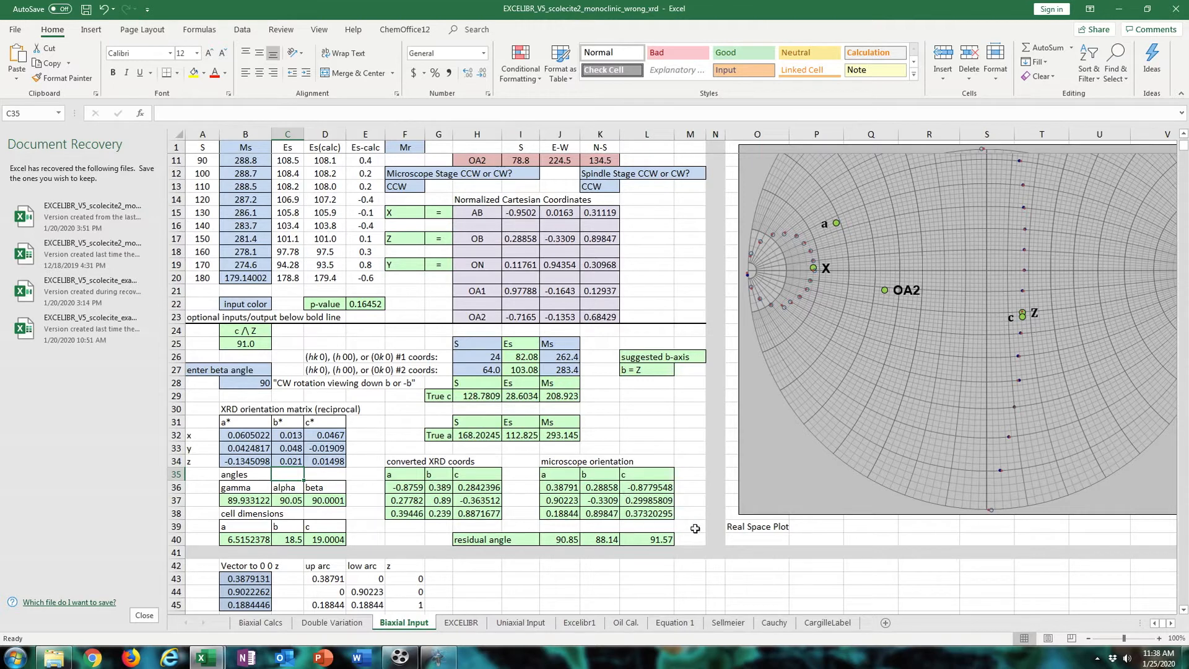
left_click(650, 491)
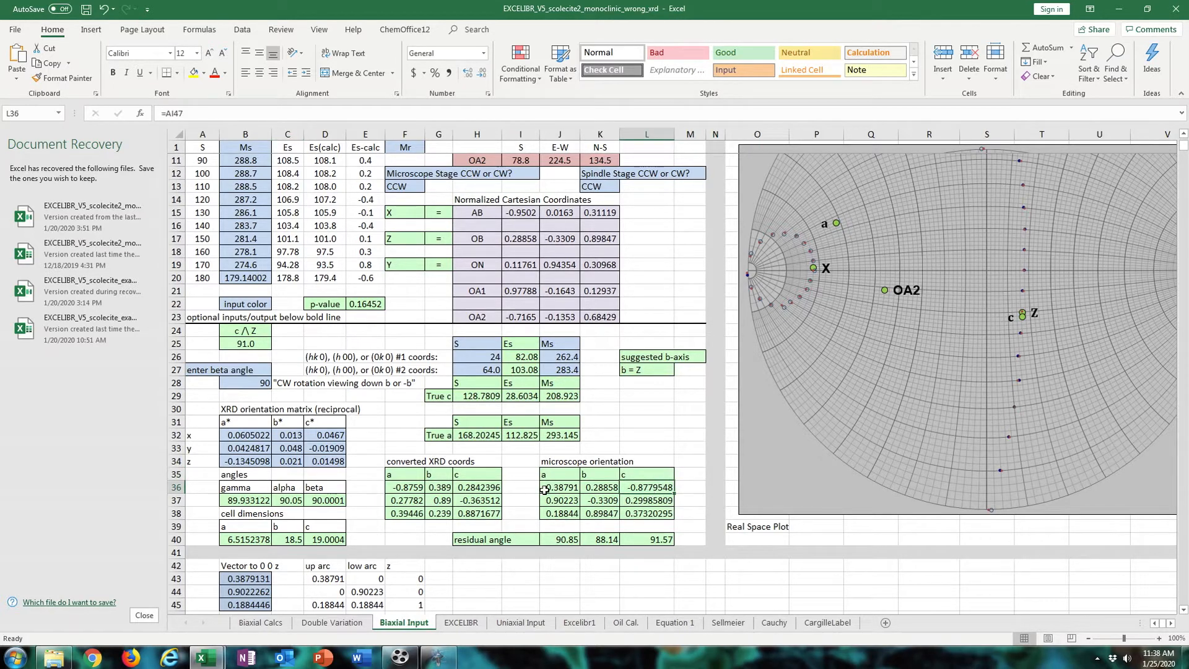
left_click(418, 487)
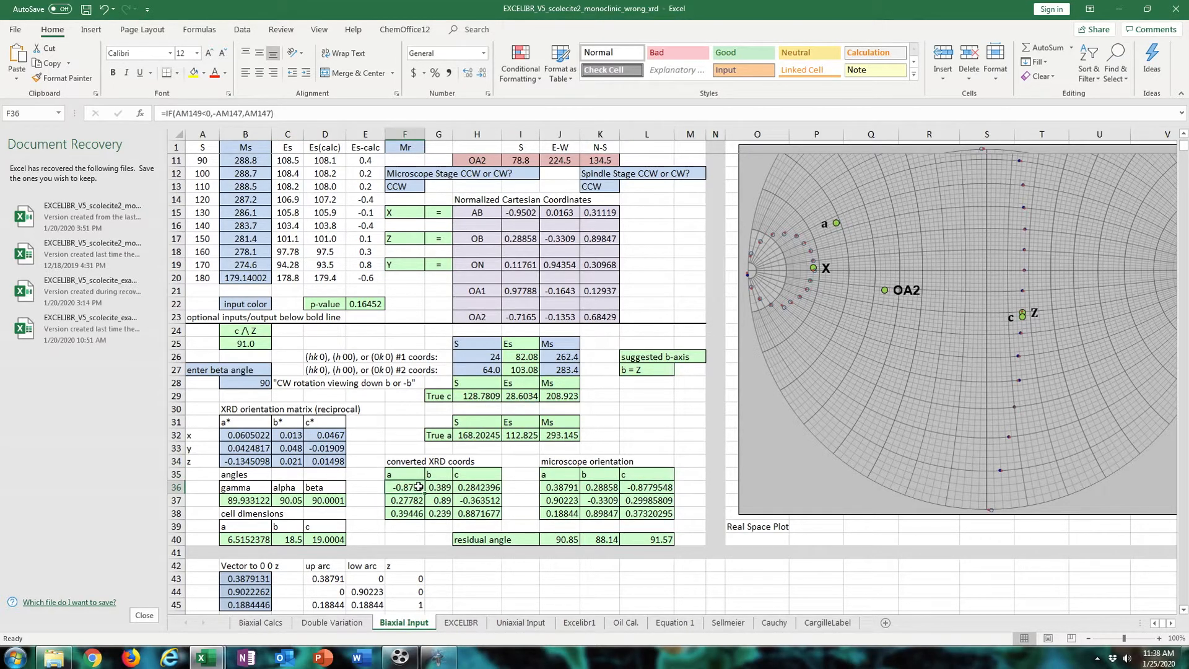
left_click(415, 502)
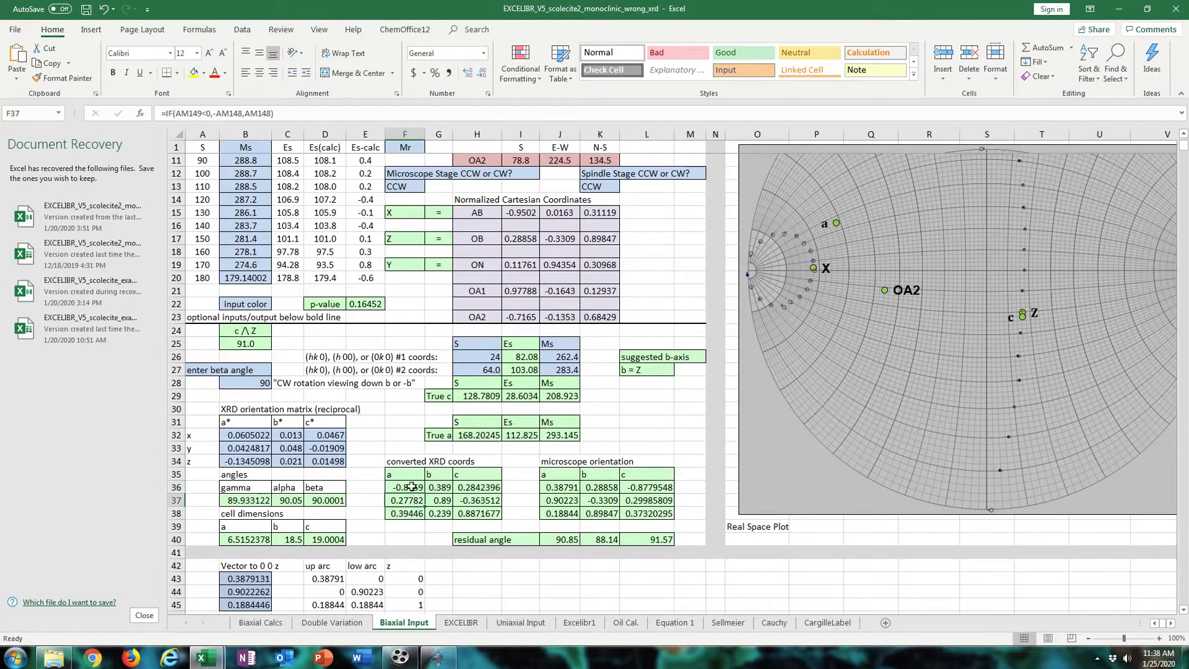
left_click(412, 487)
left_click(413, 502)
left_click(413, 515)
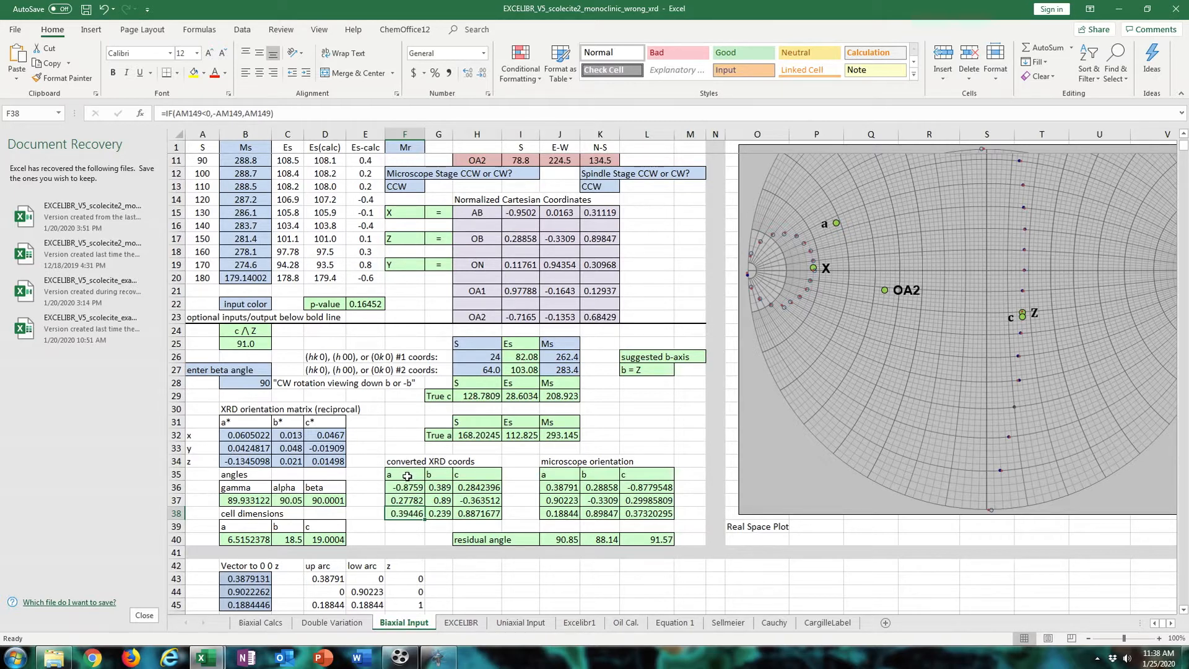
scroll(473, 473, "up", 2)
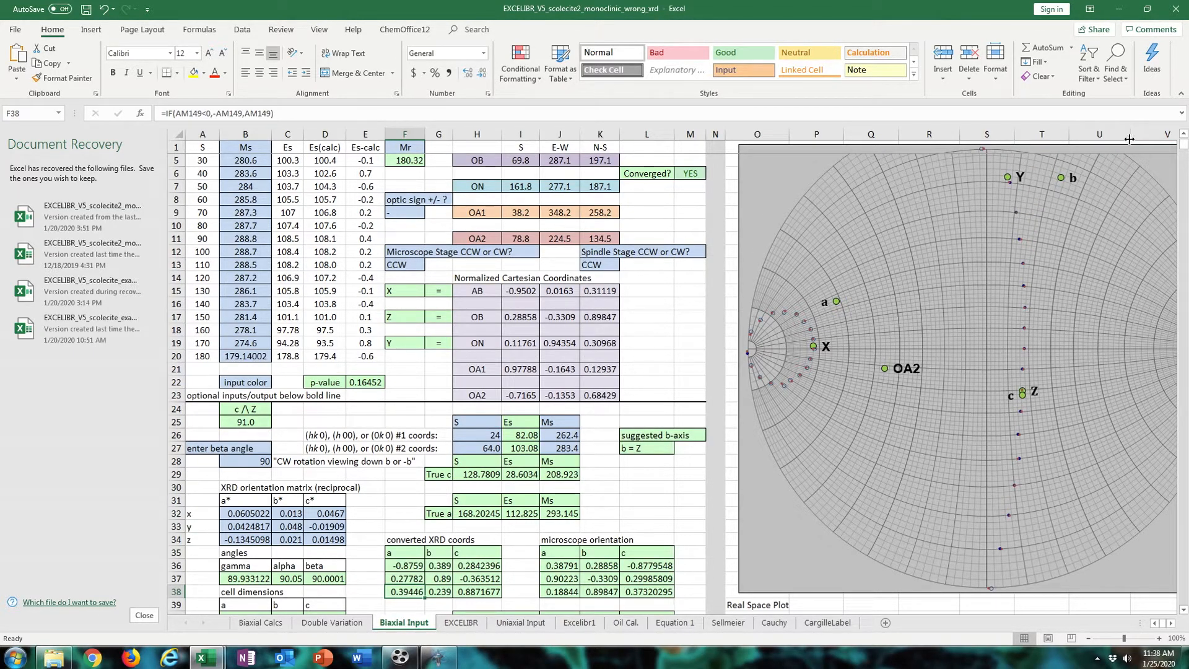
mouse_move(840, 304)
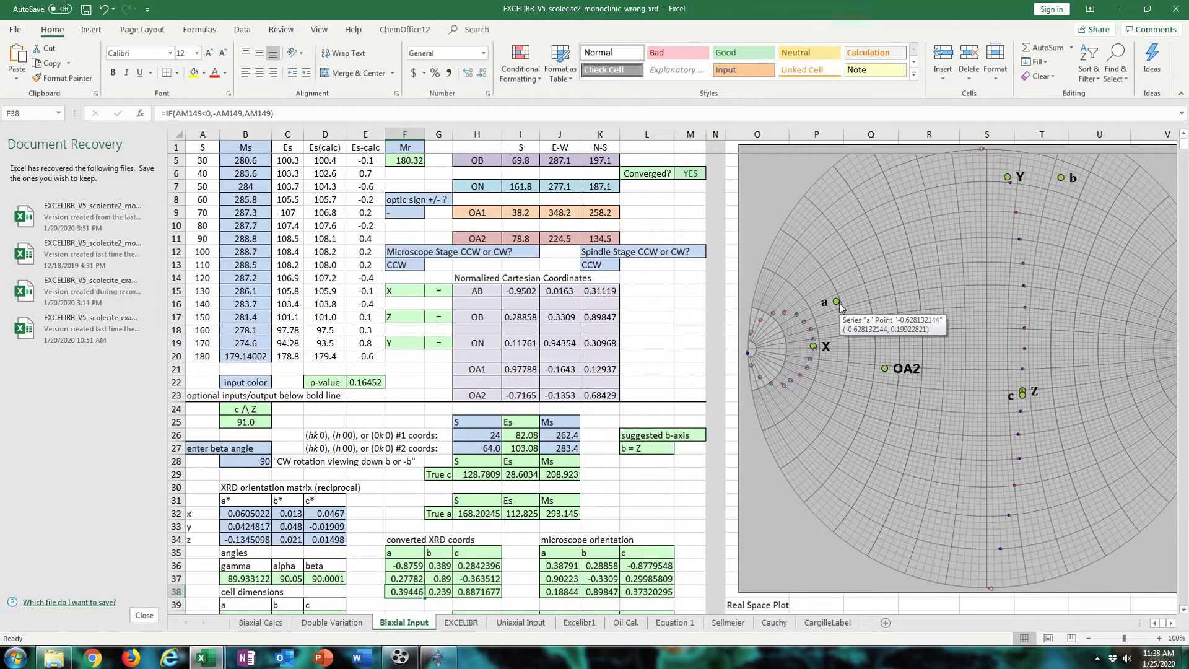
scroll(840, 305, "down", 4)
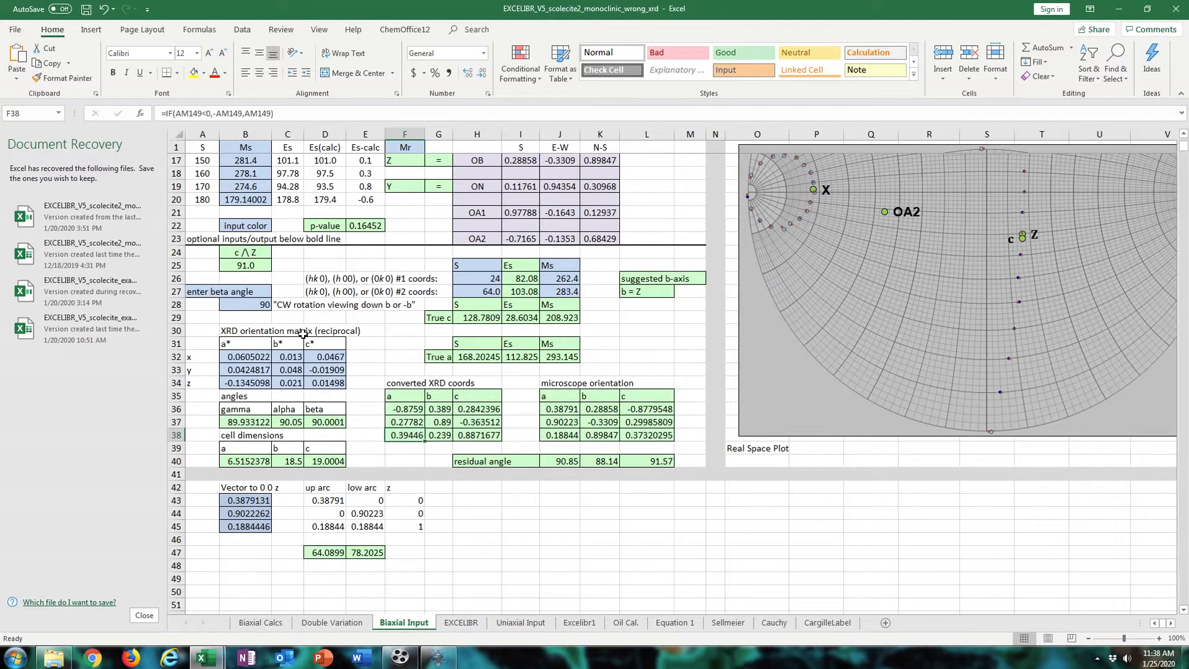
Open the Chrome browser, search the web for "crystal structure database" and open the American Mineralogist Crystal Structure Database.
left_click(92, 657)
left_click(376, 81)
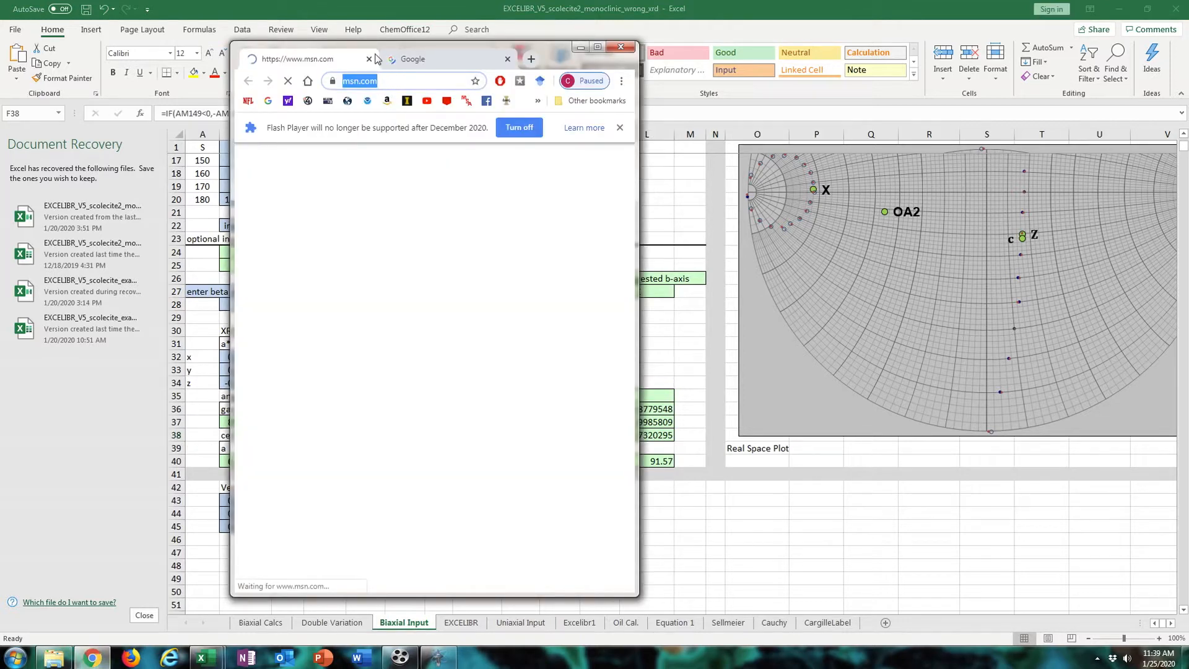
left_click(369, 59)
left_click(368, 81)
type("crys")
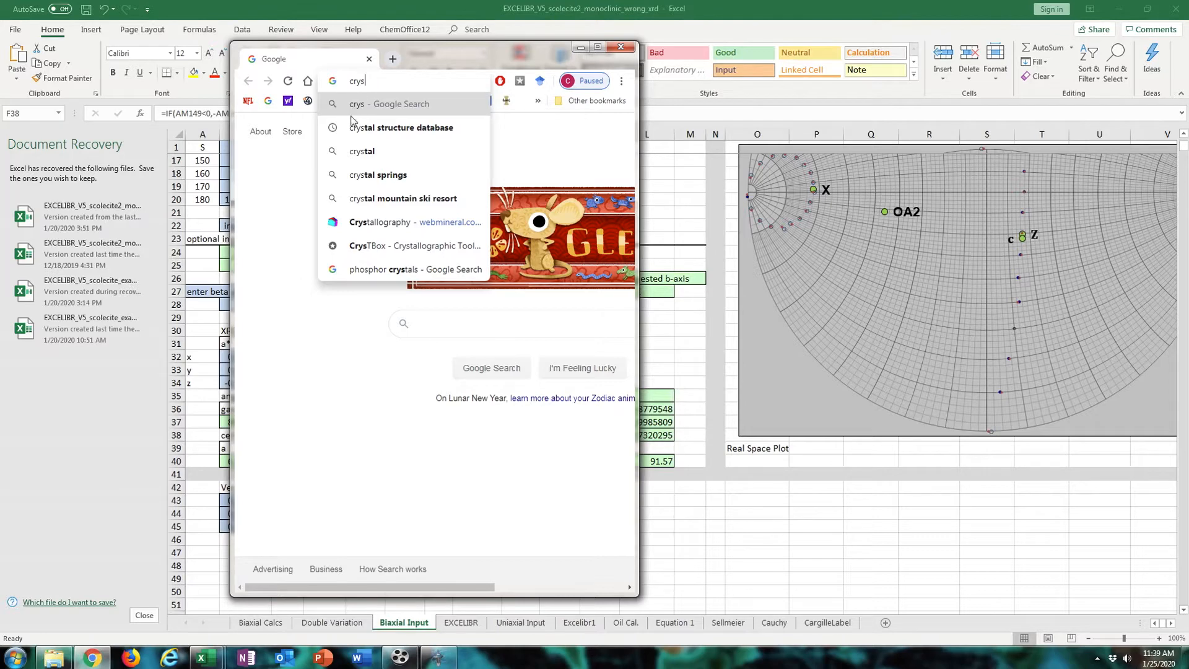
left_click(365, 127)
left_click(419, 326)
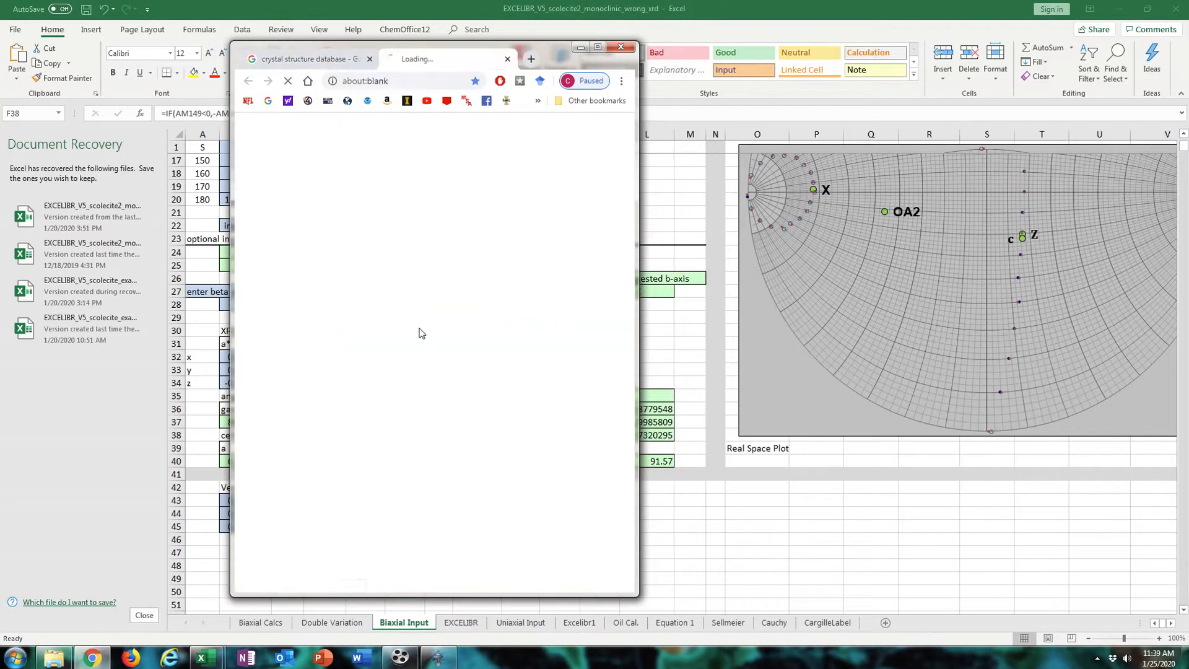
Search the crystal structure database for the mineral scolecite.
left_click(430, 217)
type("scolecite")
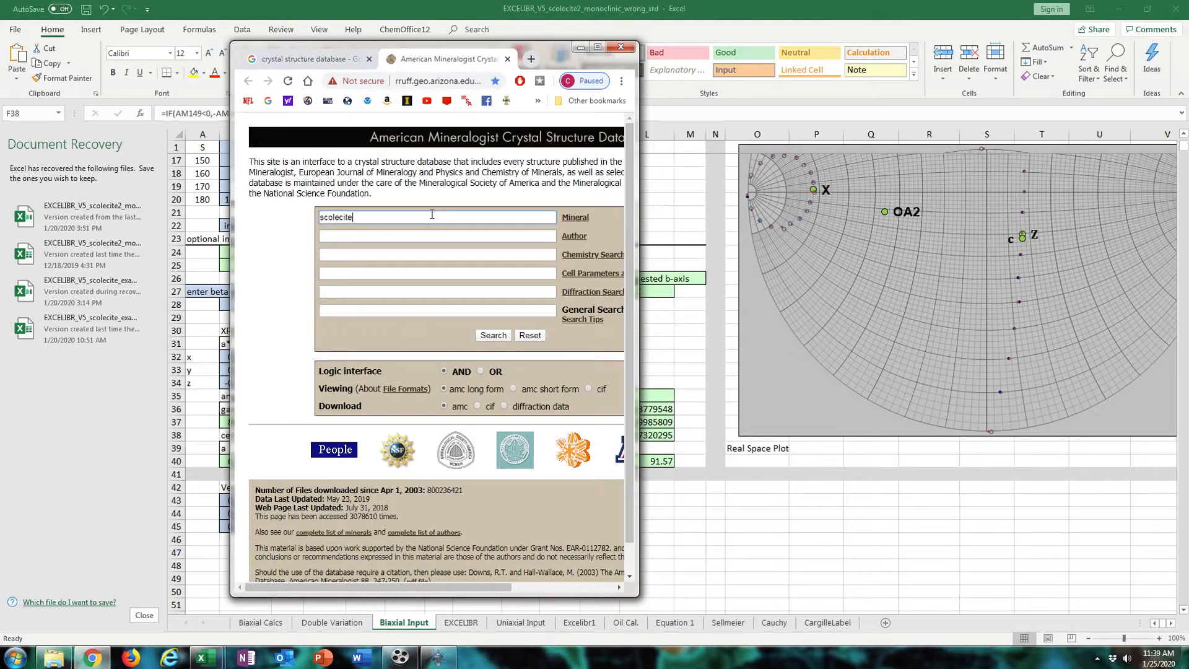
key("Return")
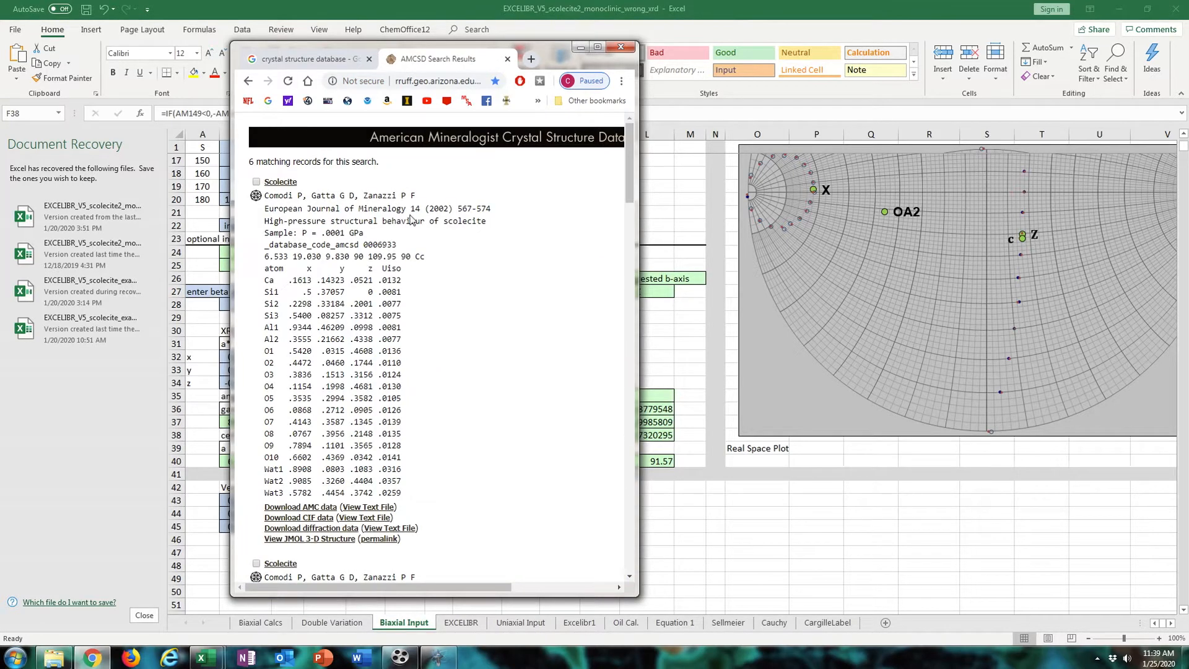
Check the sample pressure and published cell data in the first scolecite record, and move the browser window aside.
left_click_drag(322, 233, 363, 234)
left_click(422, 283)
left_click_drag(564, 68, 813, 71)
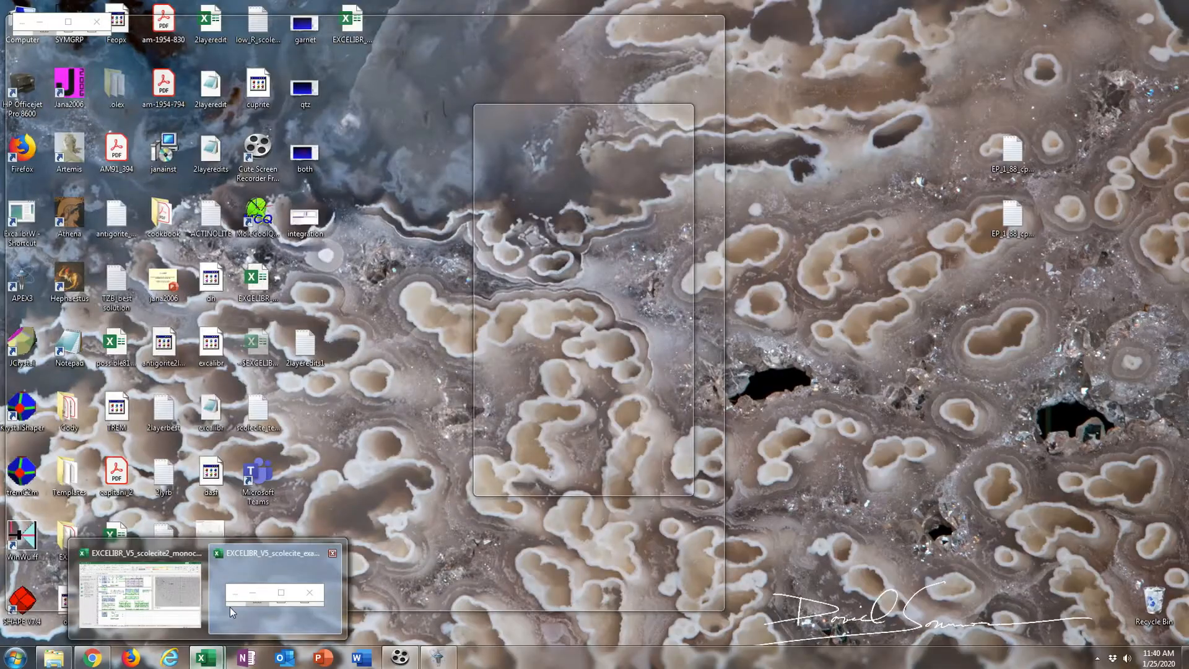
Switch to the EXCELIBR_V5_scolecite_example2 workbook and clear the a, b and c cell dimensions in I48:K48.
left_click(229, 606)
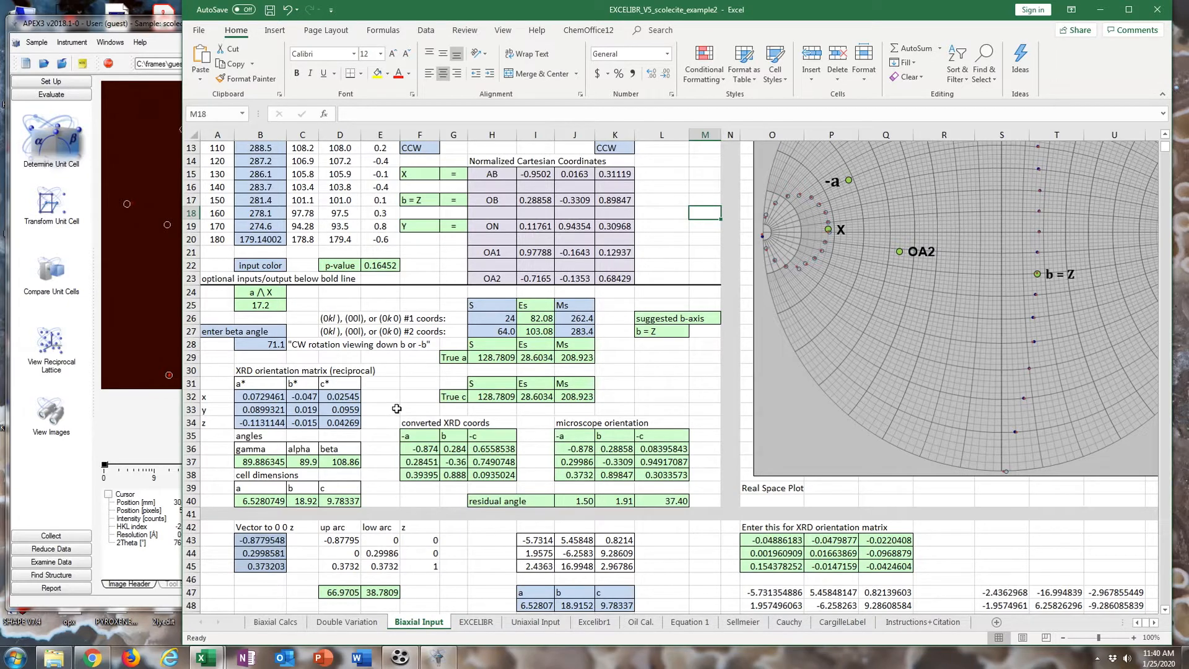
scroll(396, 409, "down", 2)
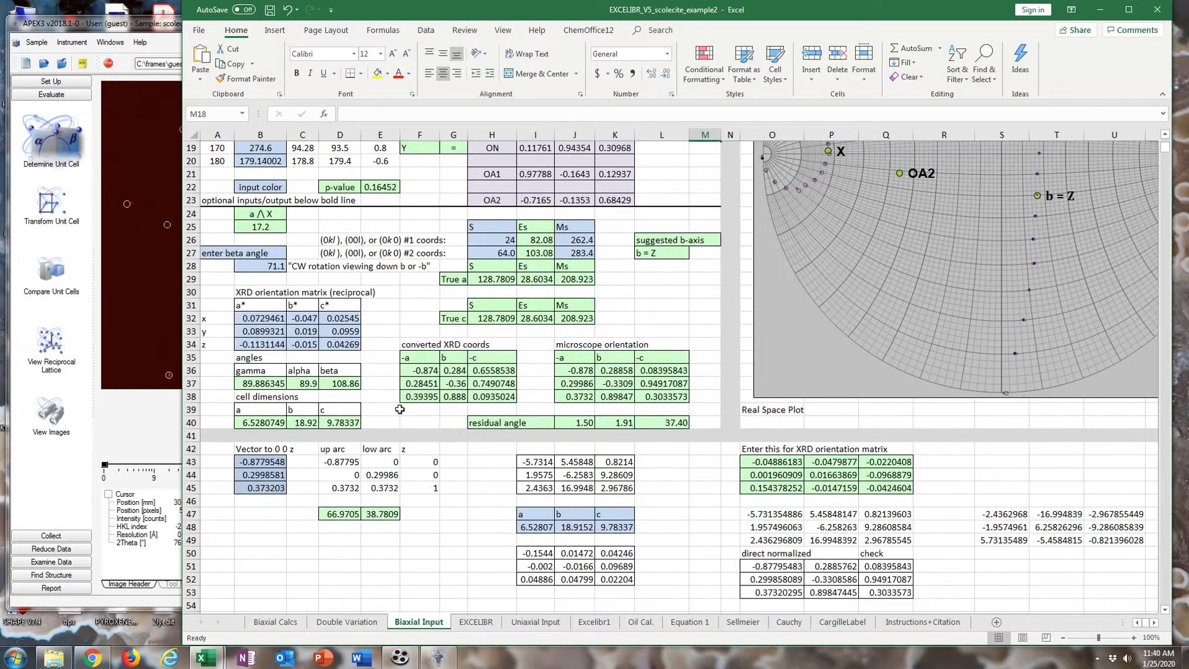
left_click(542, 527)
key("BackSpace")
key("Right")
key("BackSpace")
key("Right")
key("BackSpace")
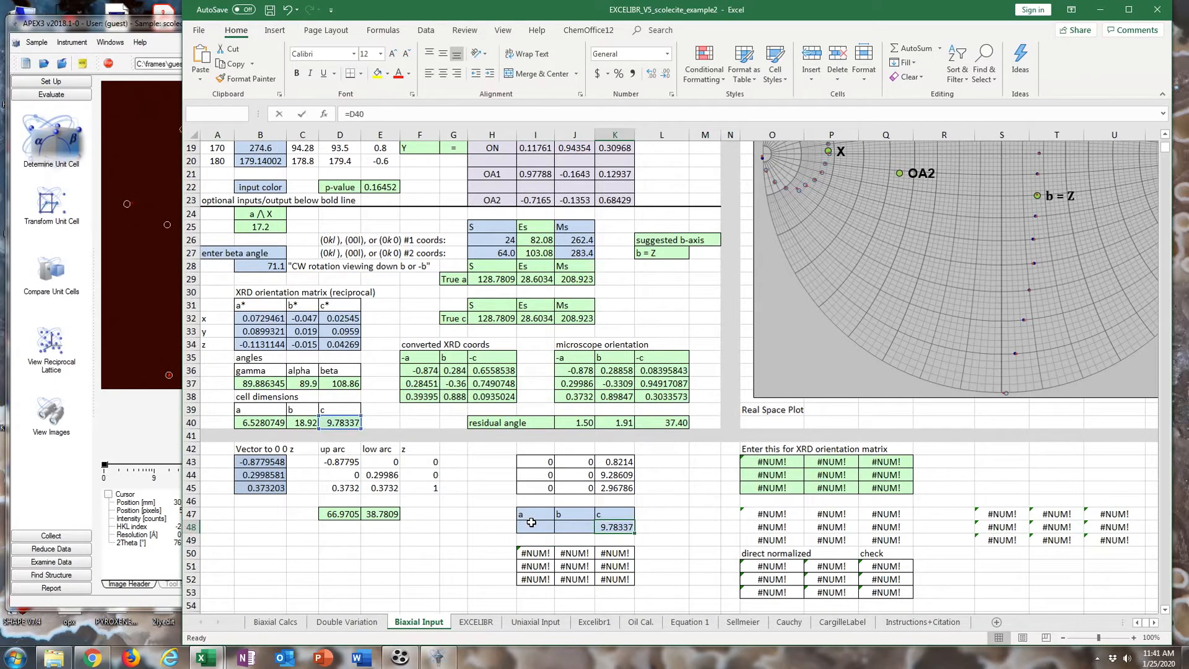
key("Return")
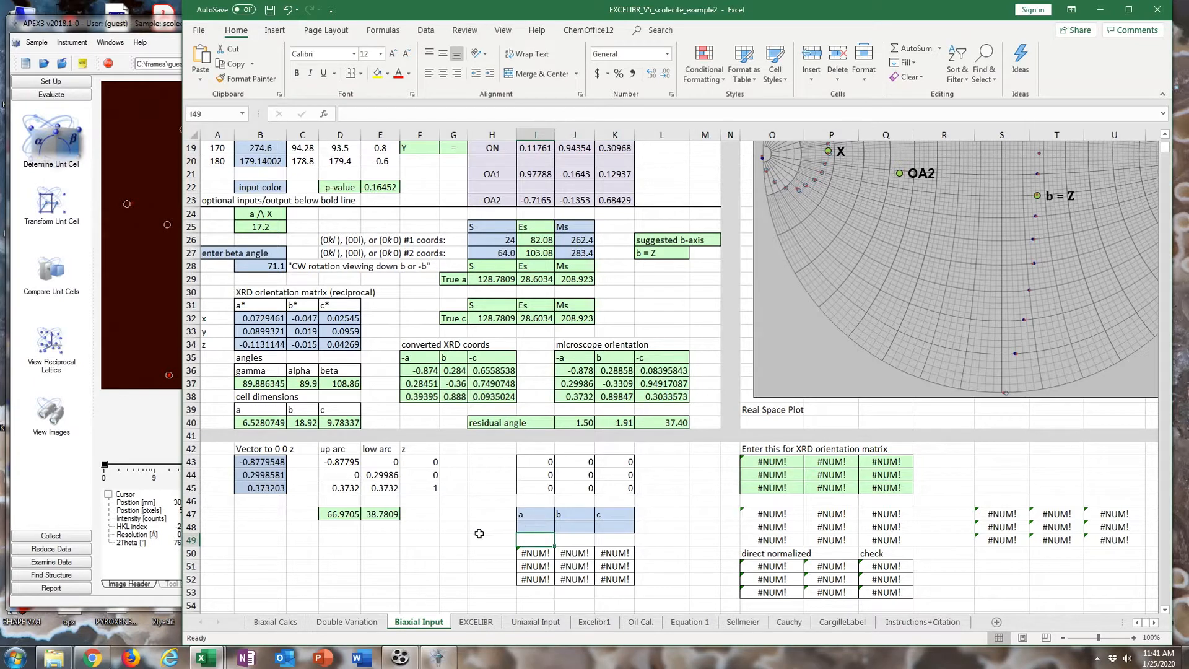
Copy the XRD orientation matrix B32:D34 from EXCELIBR_V5_scolecite2_monoclinic_wrong_xrd into the same cells of EXCELIBR_V5_scolecite_example2.
mouse_move(204, 657)
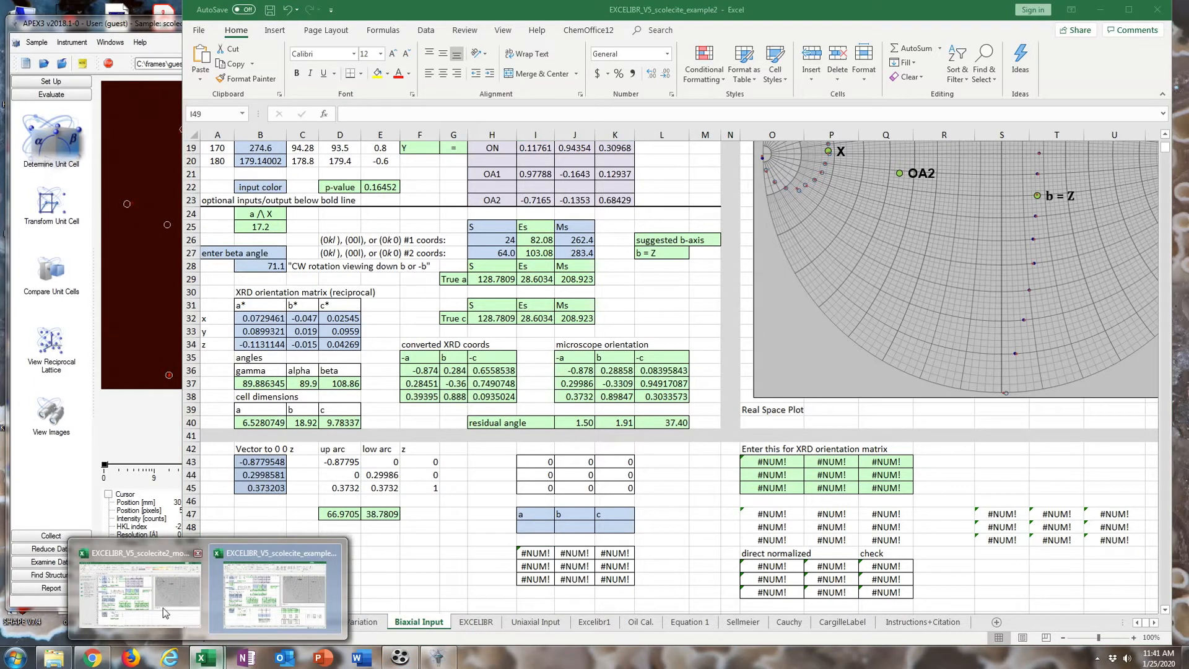
left_click(162, 607)
left_click(246, 357)
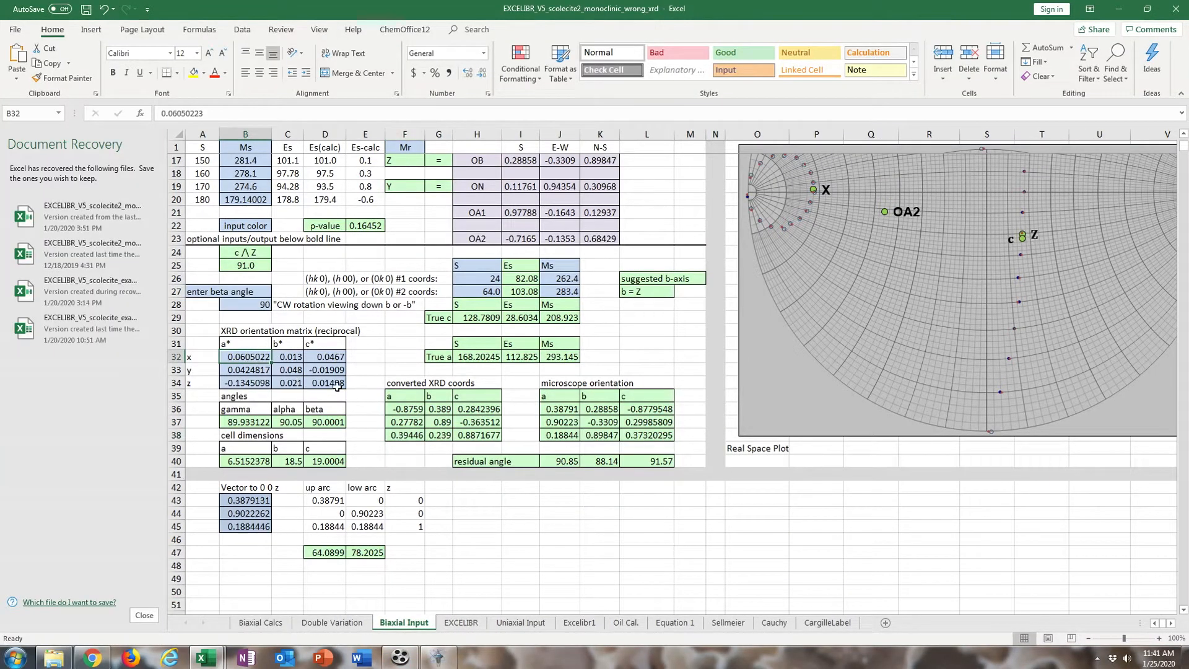
left_click(336, 384, "shift")
right_click(330, 377)
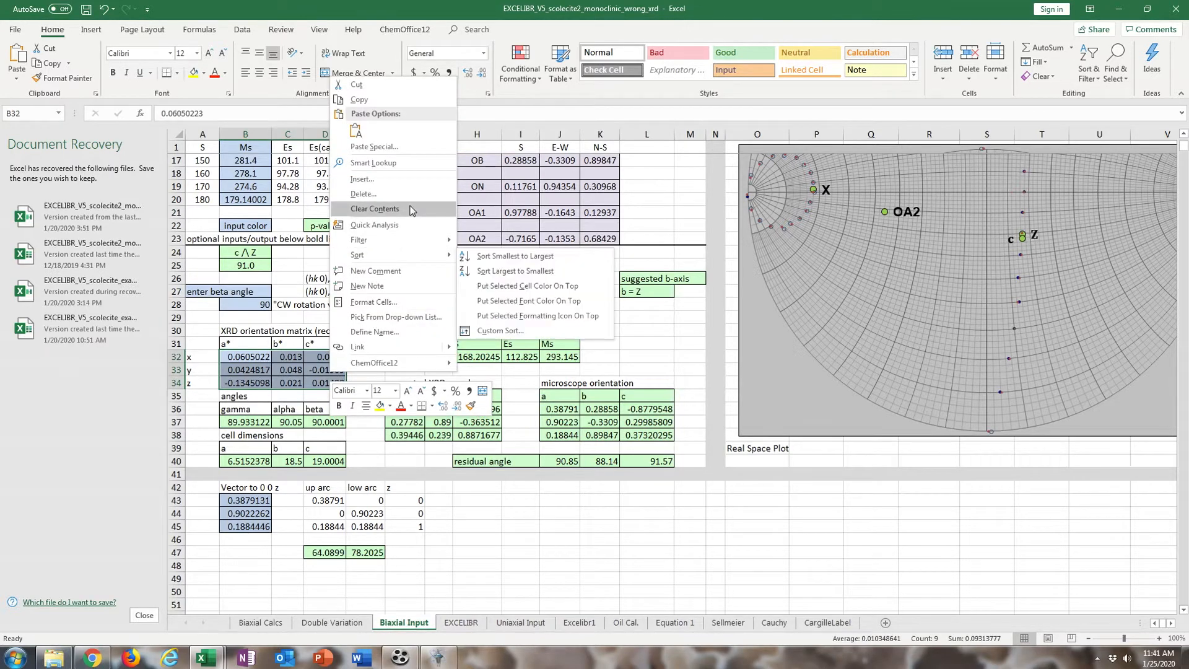
left_click(397, 100)
left_click(1118, 9)
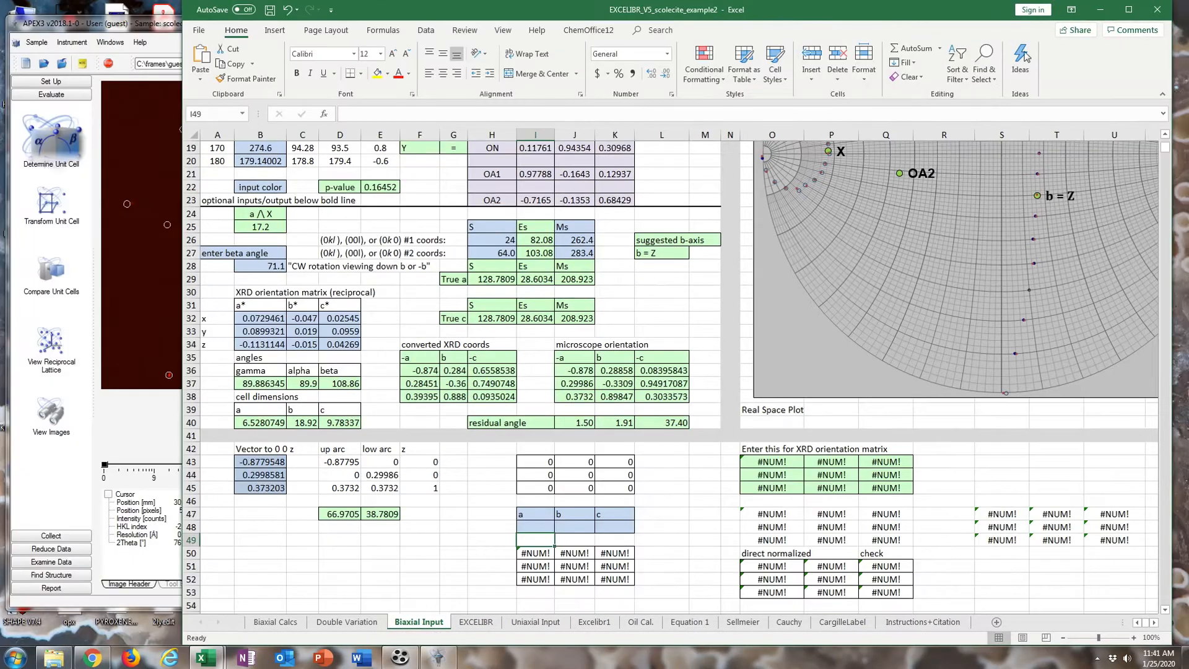
left_click(270, 317)
right_click(272, 317)
left_click(297, 371)
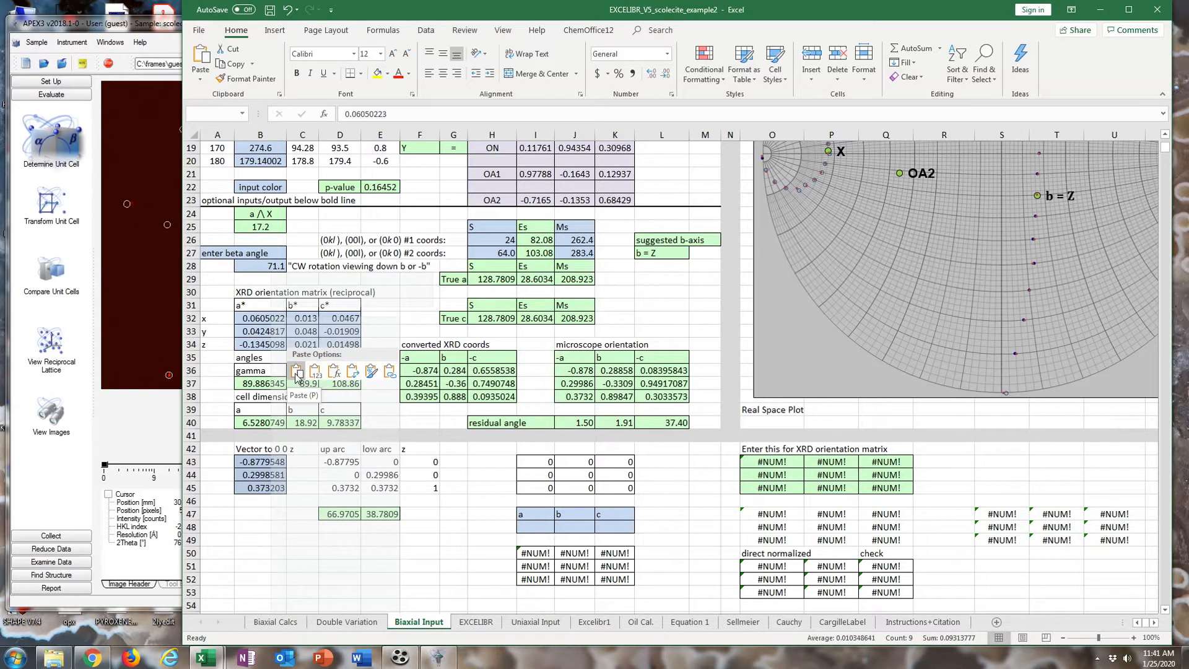
left_click(298, 371)
left_click(387, 318)
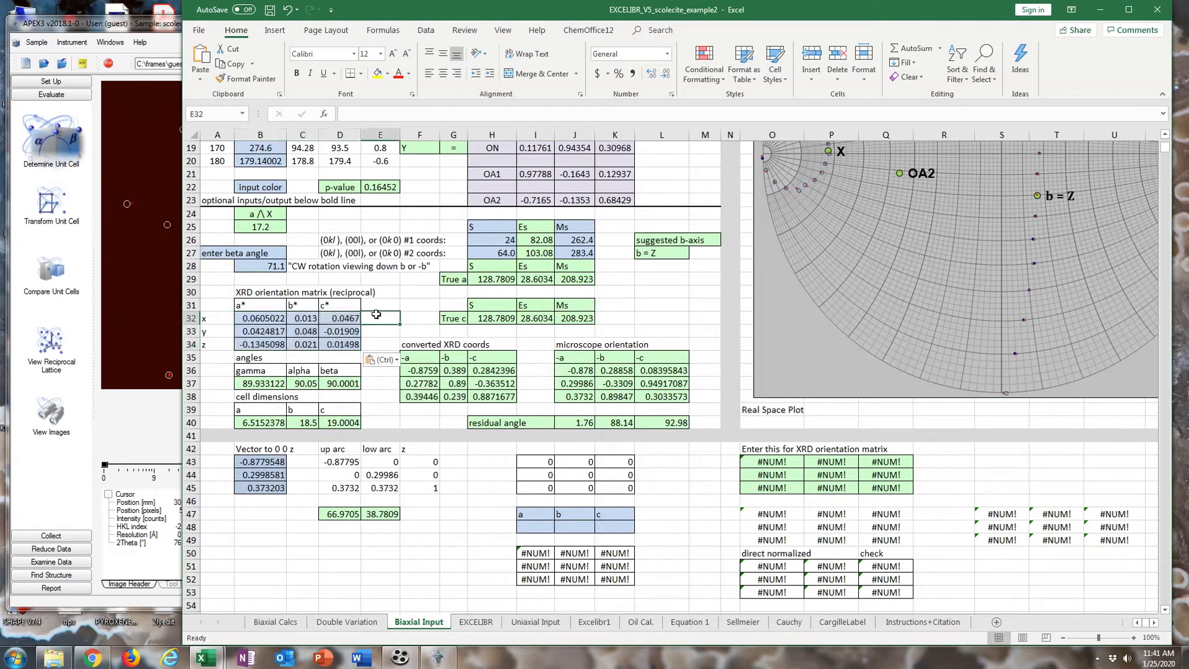
Enter cell dimensions a 6.5, b 19.03 and c 9.83 in I48:K48, referring to the published scolecite record in Chrome.
left_click(276, 331)
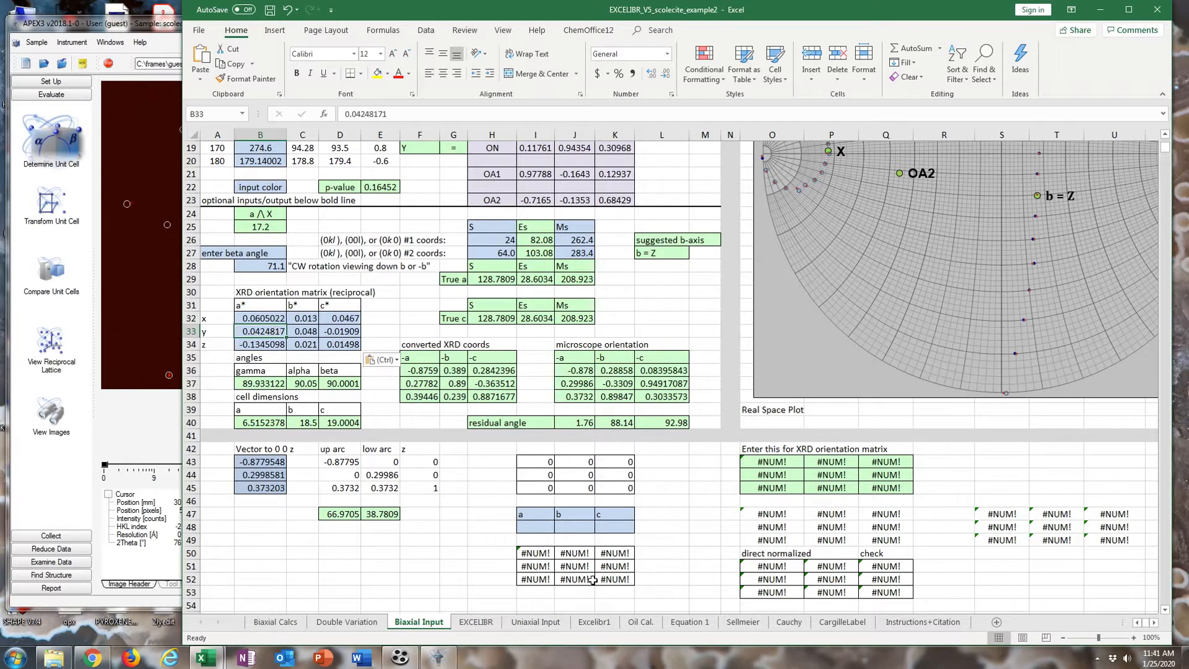
left_click(549, 528)
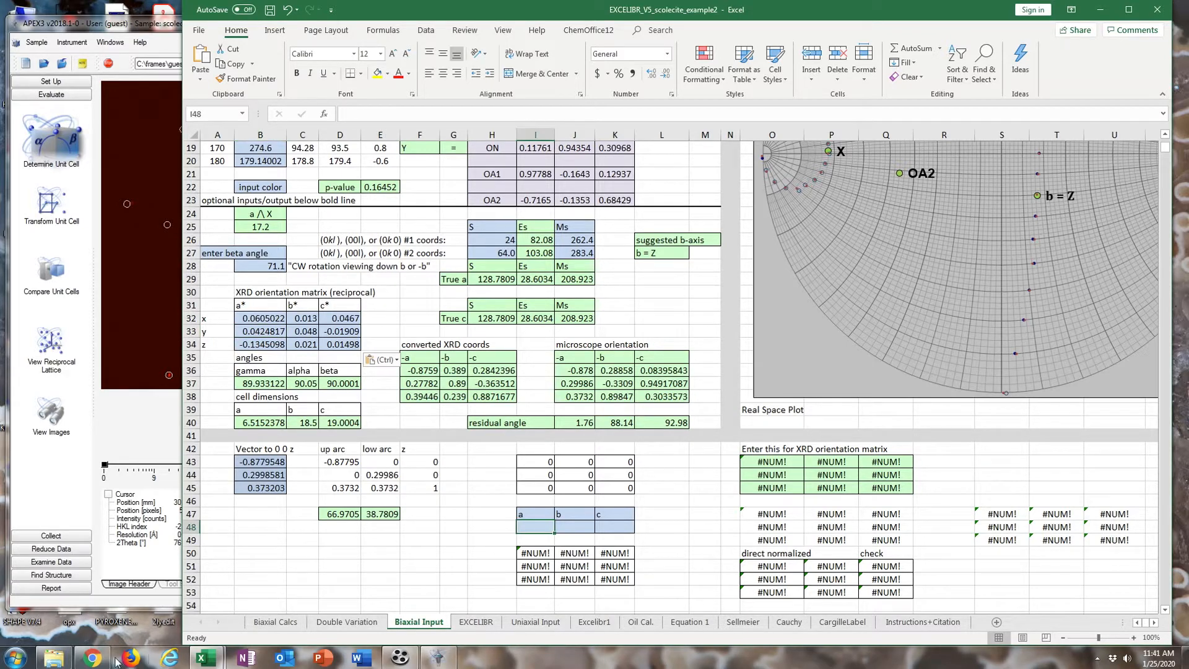
left_click(92, 658)
left_click_drag(793, 62, 316, 49)
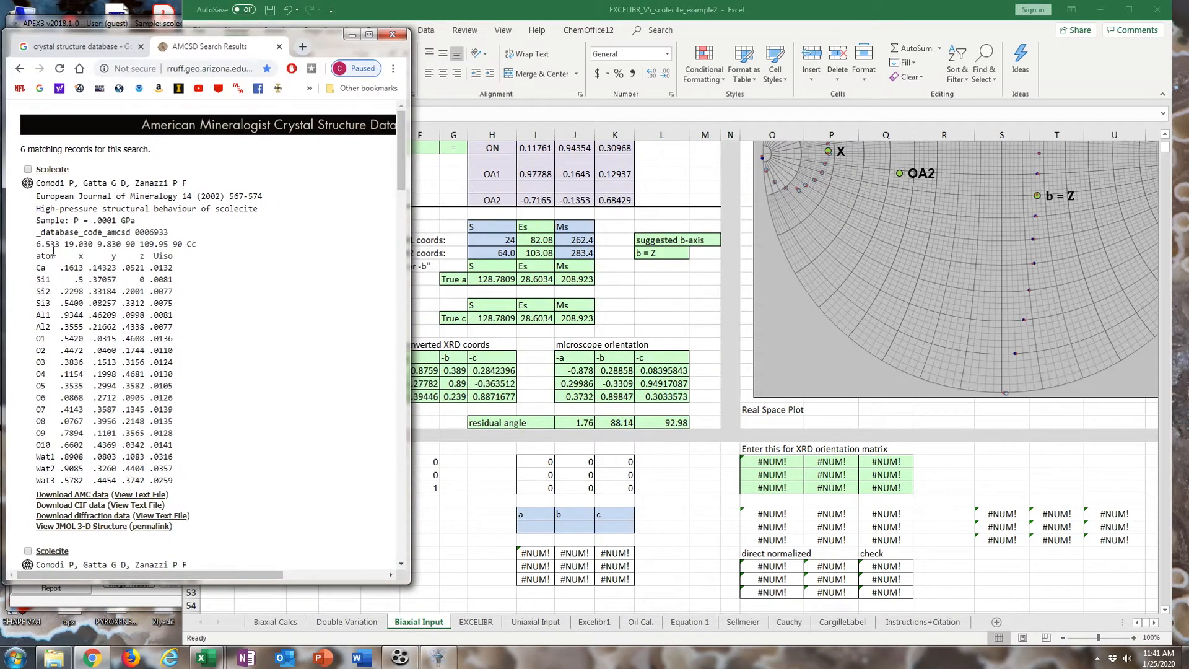
left_click(536, 530)
type("6.5")
key("Tab")
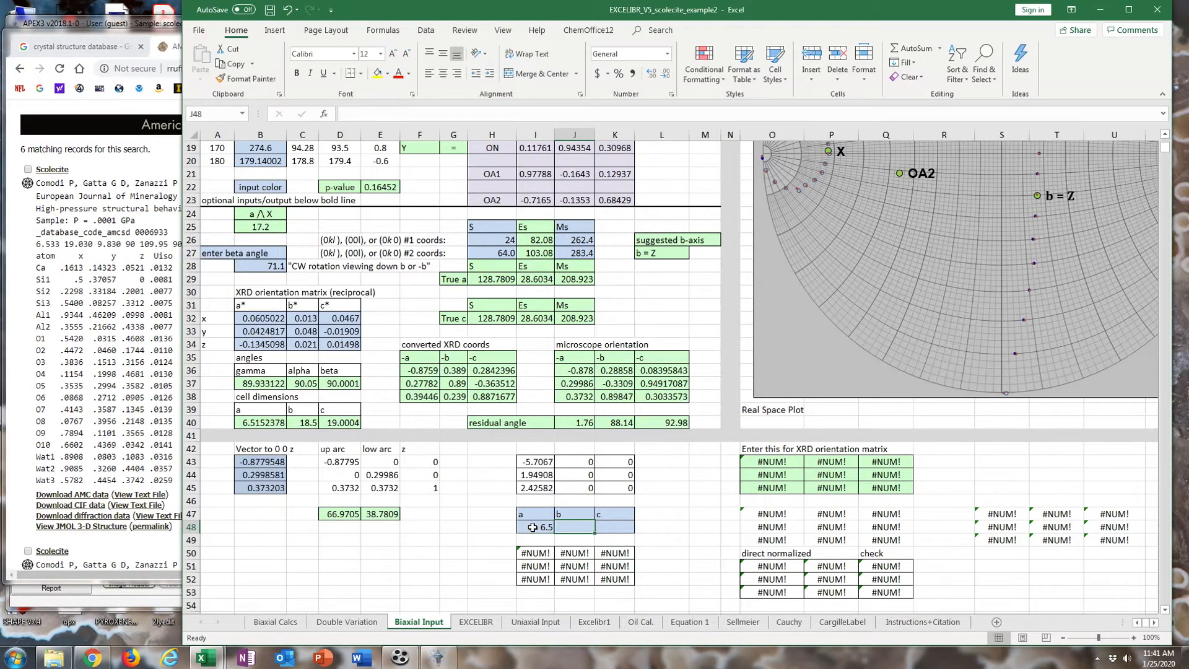
type("19.03")
key("Tab")
type("9.83")
key("Down")
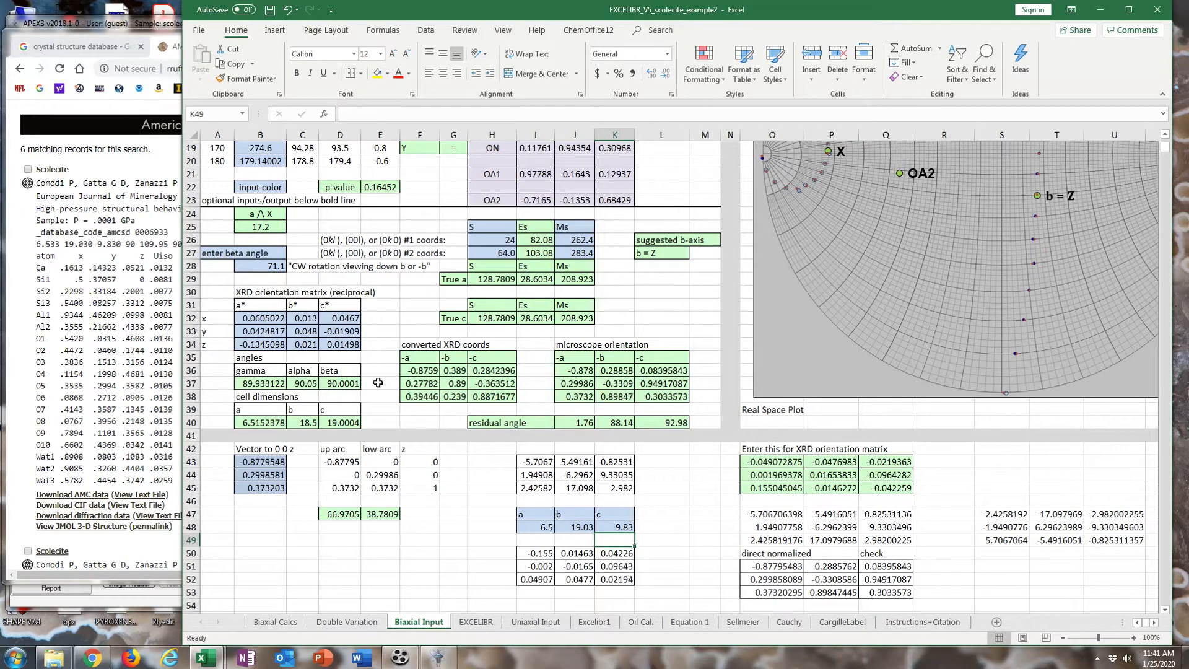
Compare the workbook's beta angle input and stereonet with the published scolecite beta angle, highlighting that angle in the database record.
scroll(379, 383, "up", 4)
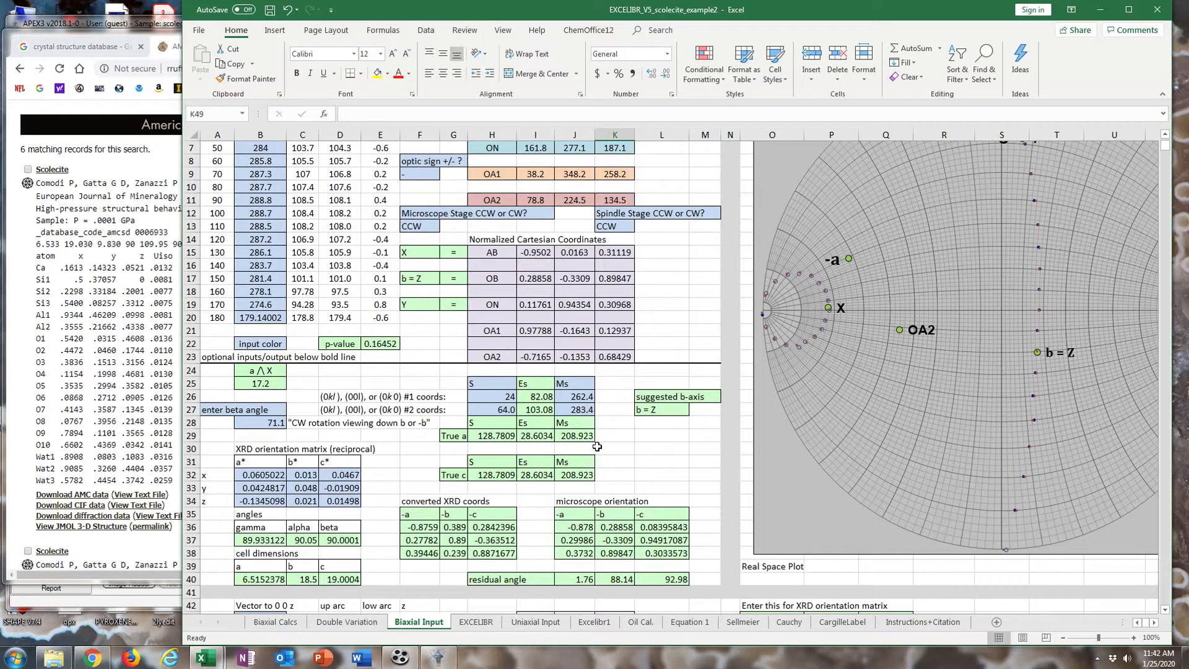
left_click(268, 423)
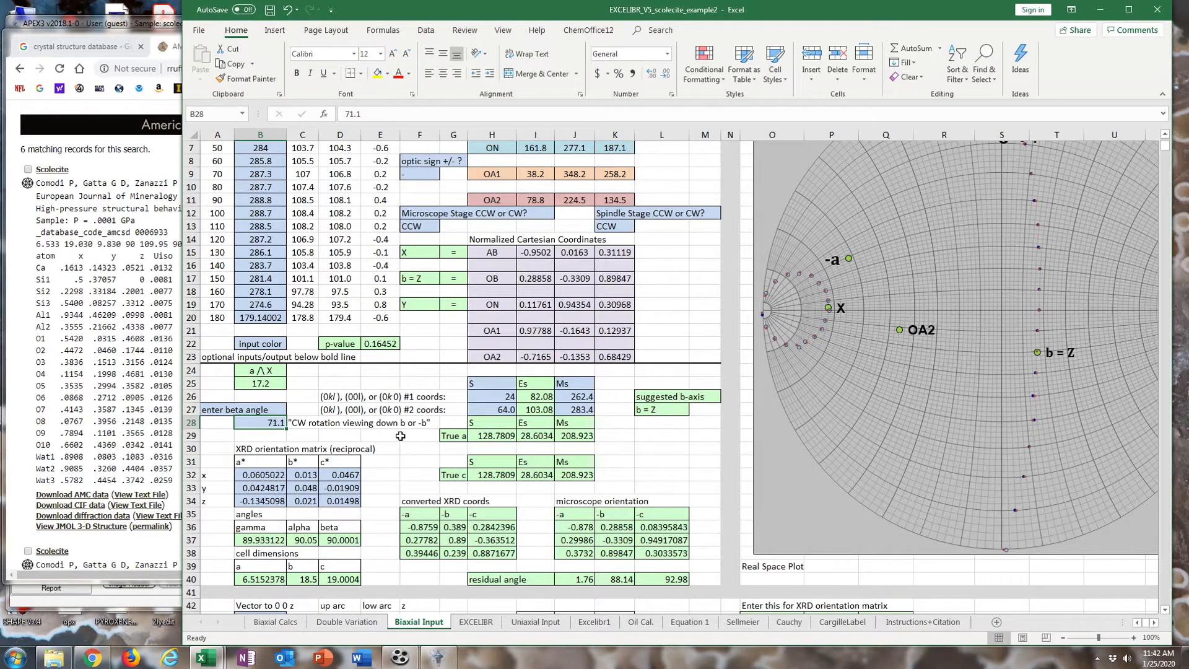
left_click(77, 335)
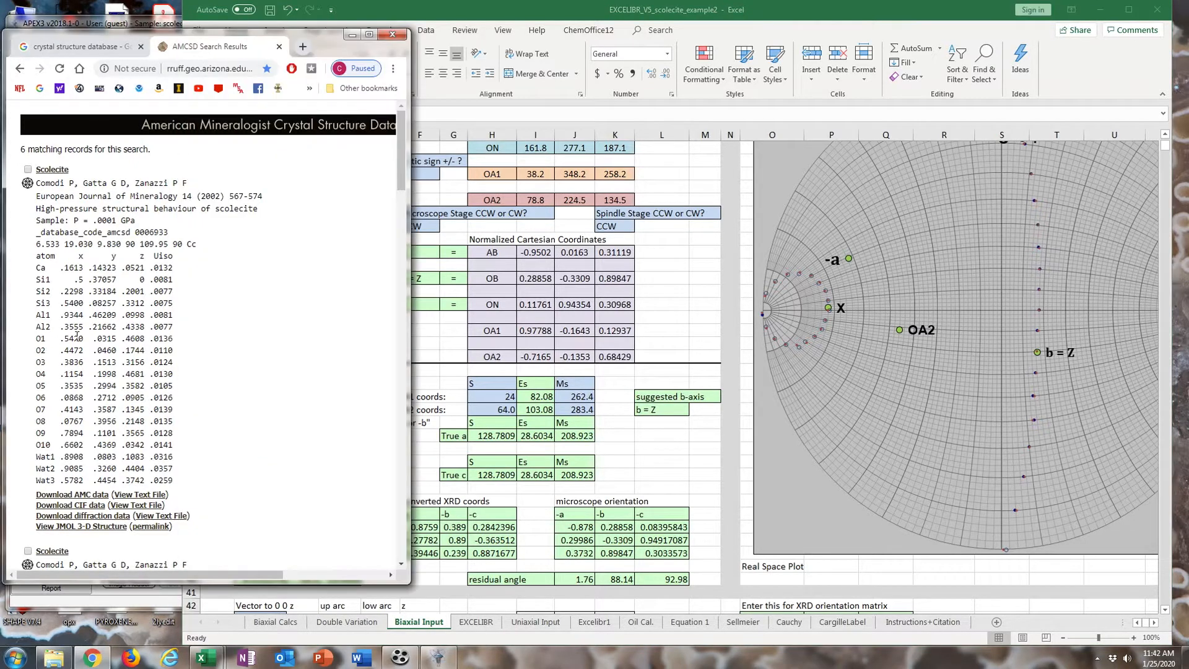
left_click(351, 33)
scroll(409, 344, "down", 1)
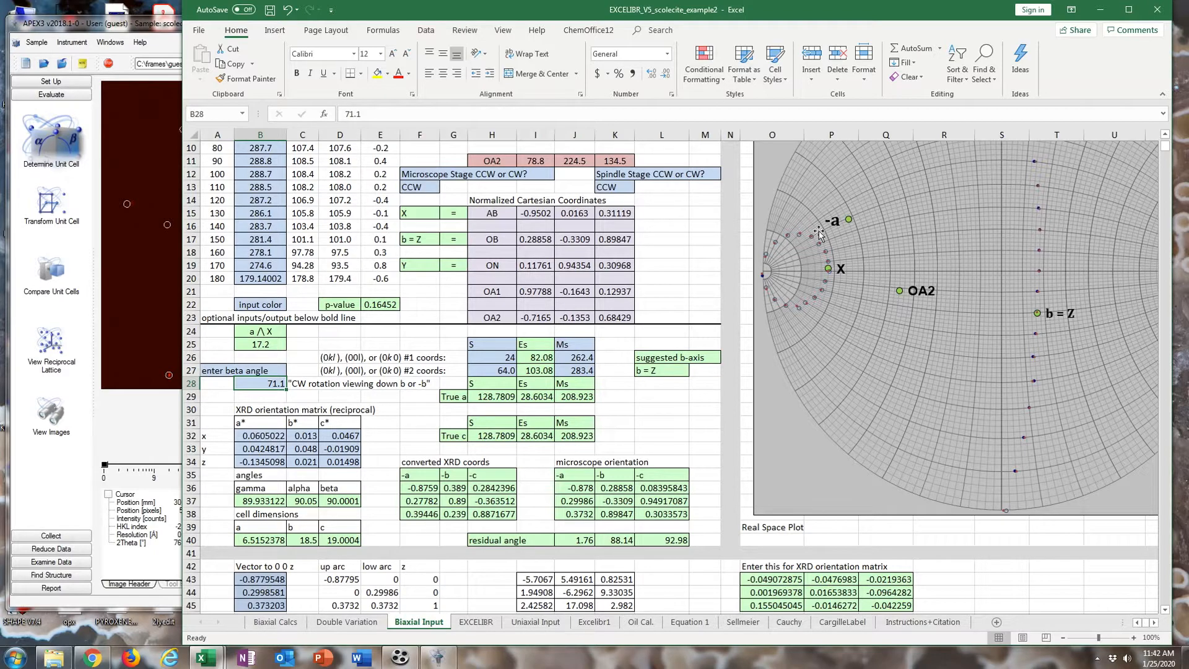
scroll(532, 427, "down", 1)
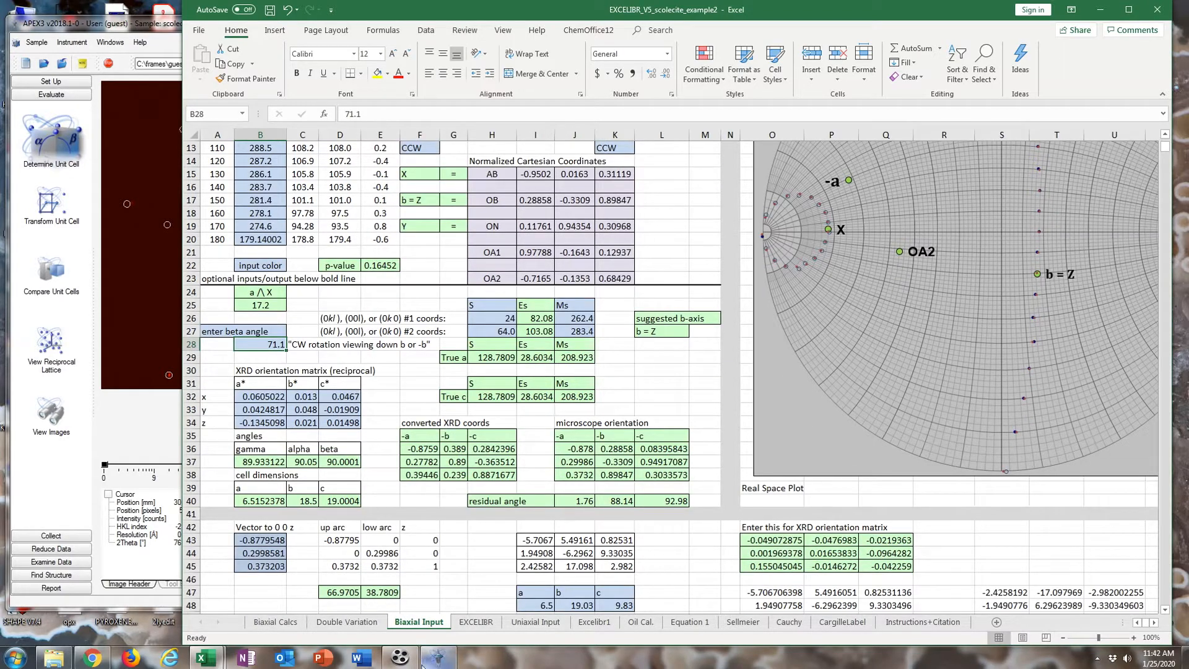
left_click(92, 658)
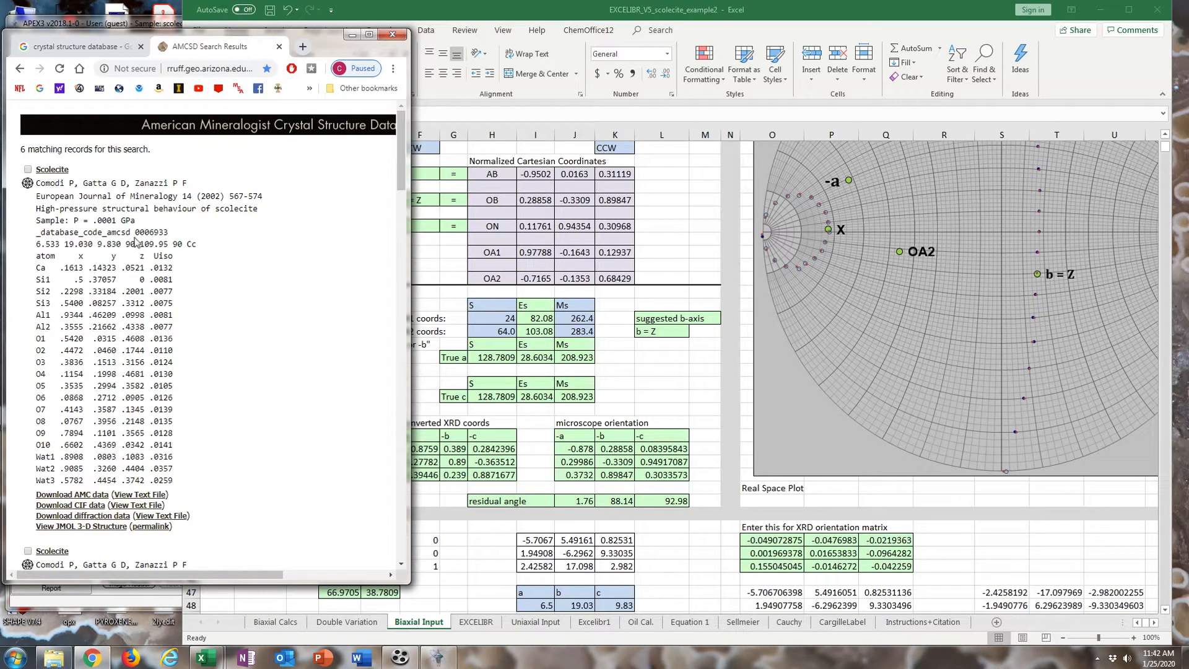
left_click_drag(142, 246, 170, 246)
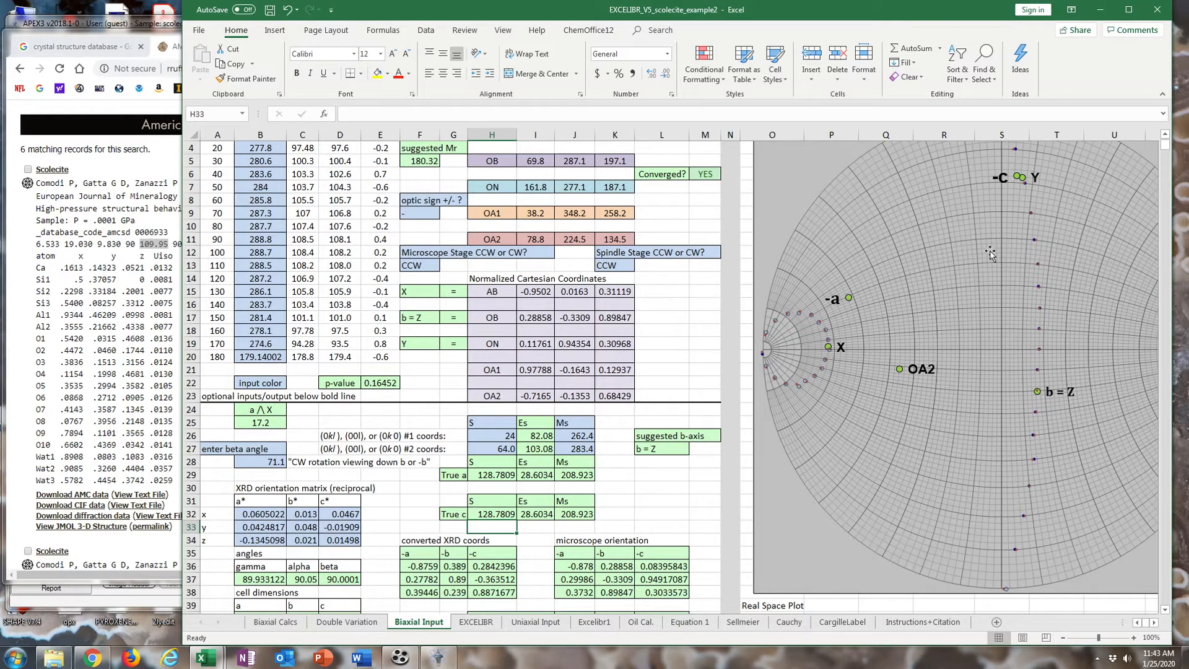
Try a beta angle of 109 in B28 to see its effect on the -c axis in the stereonet.
mouse_move(1027, 182)
left_click(272, 461)
type("109")
key("Return")
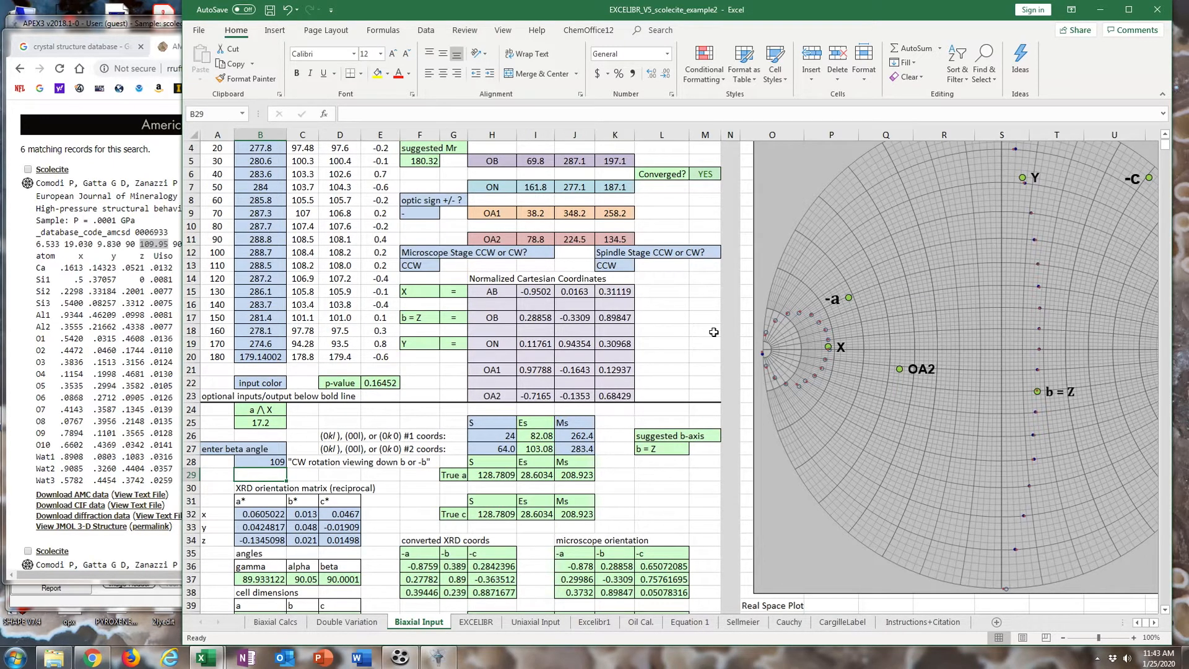
Set the beta angle in B28 to 71 and select the first cell of the calculated orientation matrix, O43.
left_click(276, 461)
type("71")
key("Return")
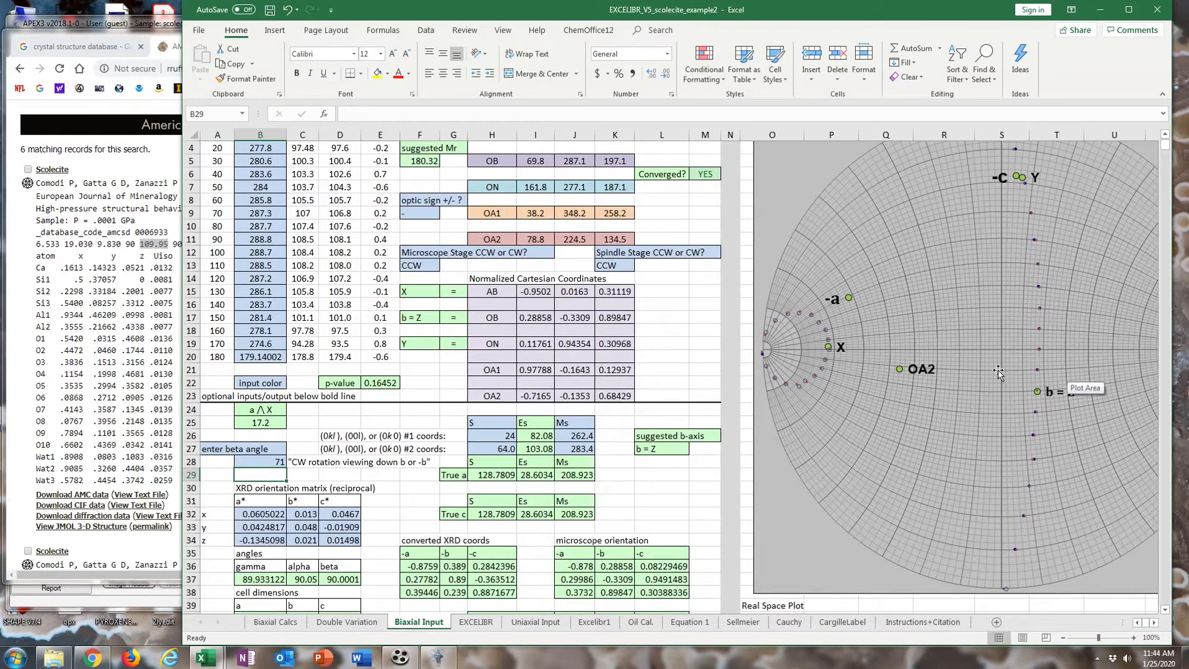
scroll(437, 560, "down", 4)
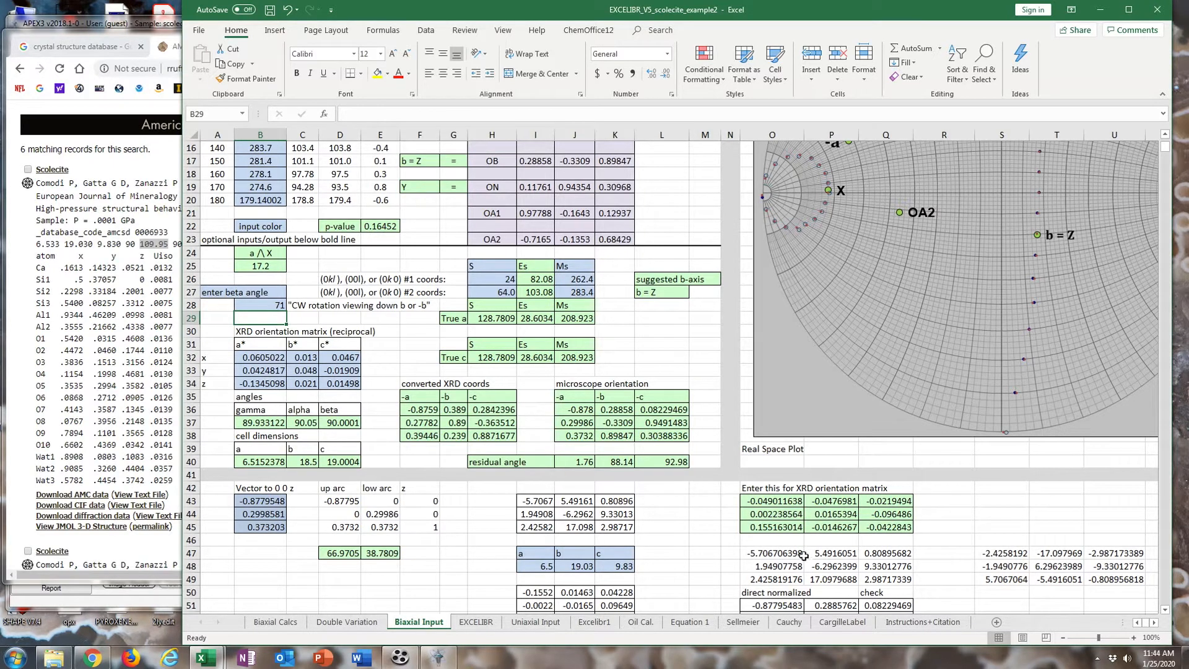
left_click(785, 502)
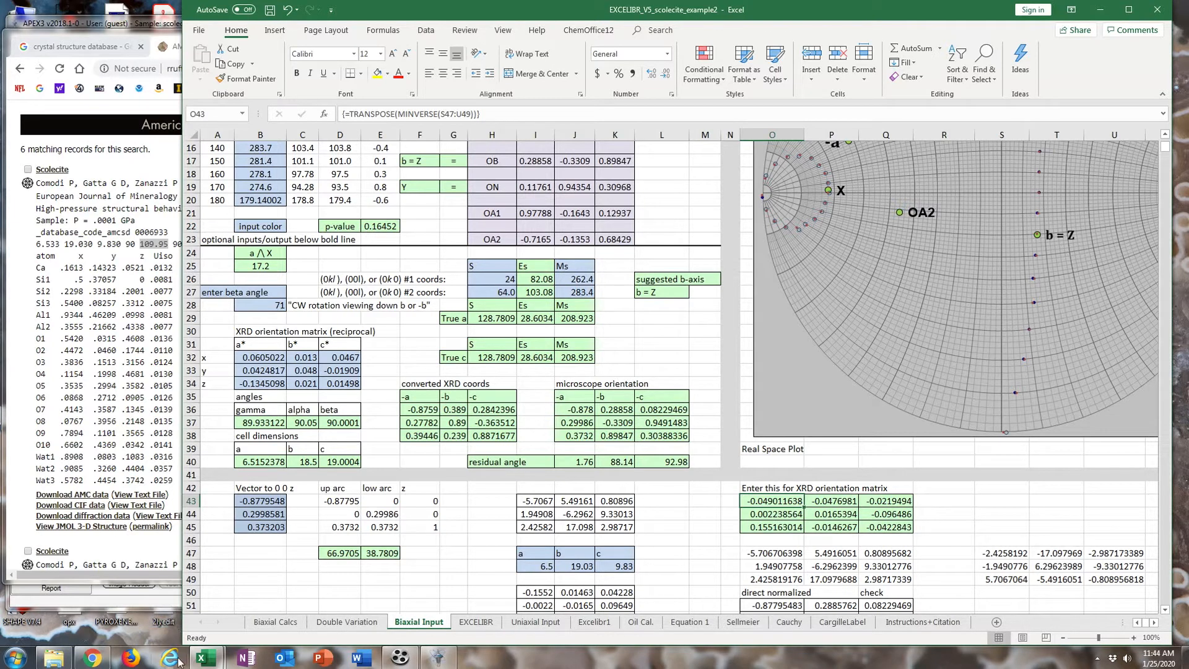
Switch to APEX3, close the orientation matrix dialog, and accept Monoclinic C as the Bravais lattice.
left_click(441, 660)
left_click(657, 477)
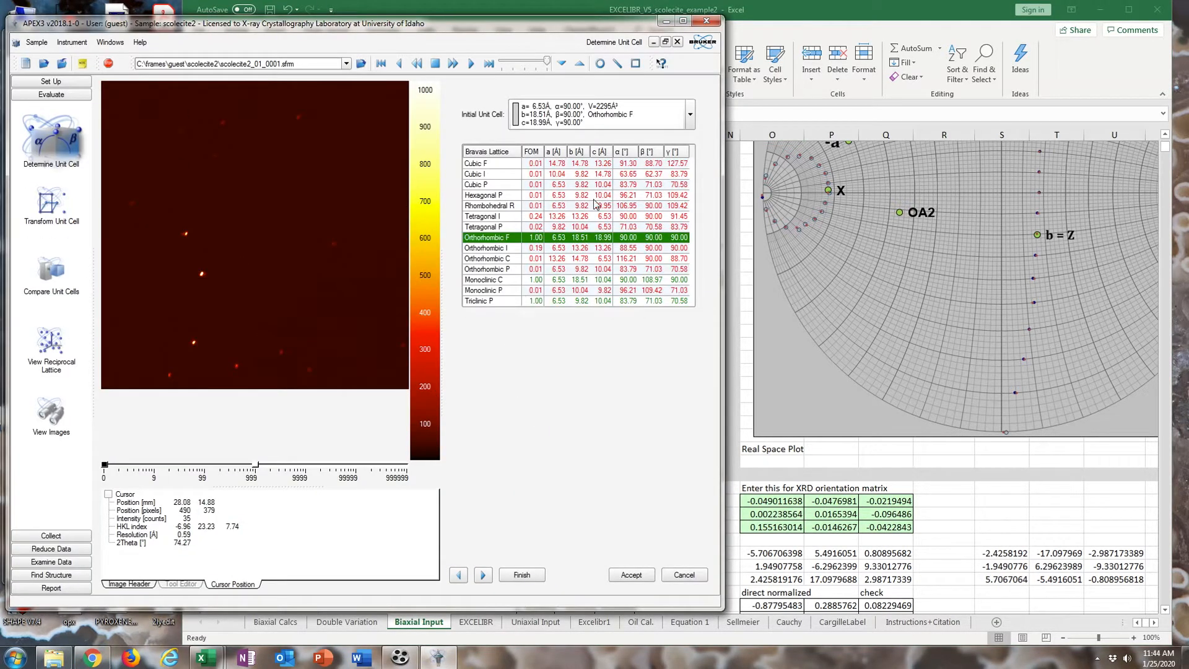
left_click(533, 280)
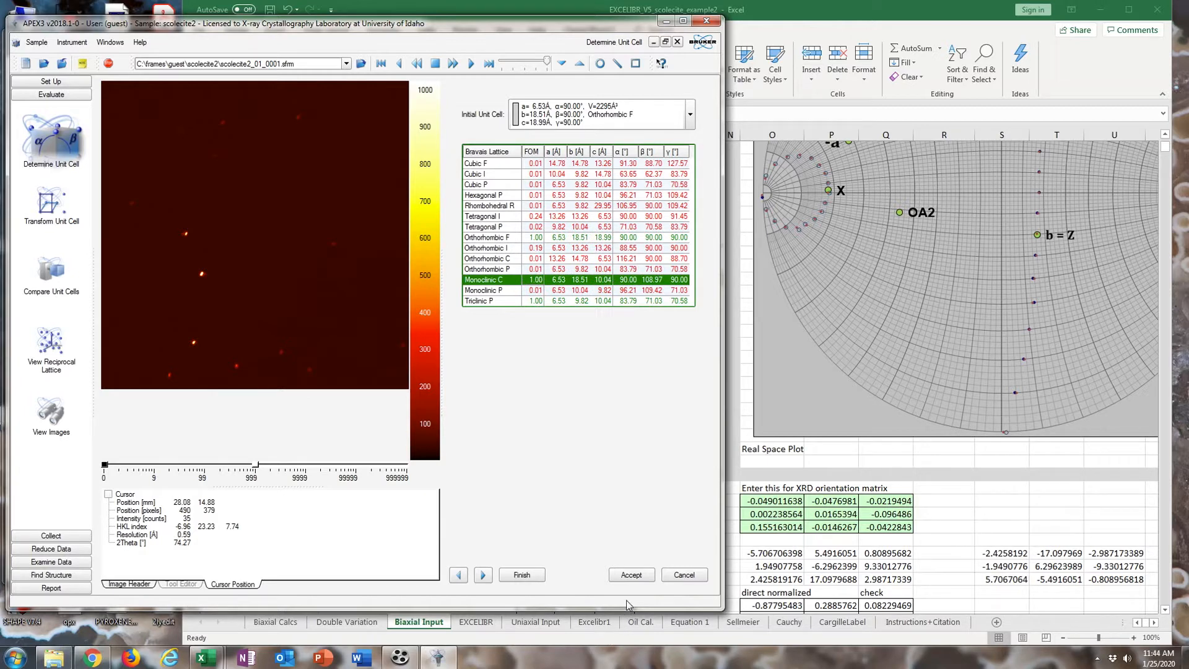
left_click(631, 575)
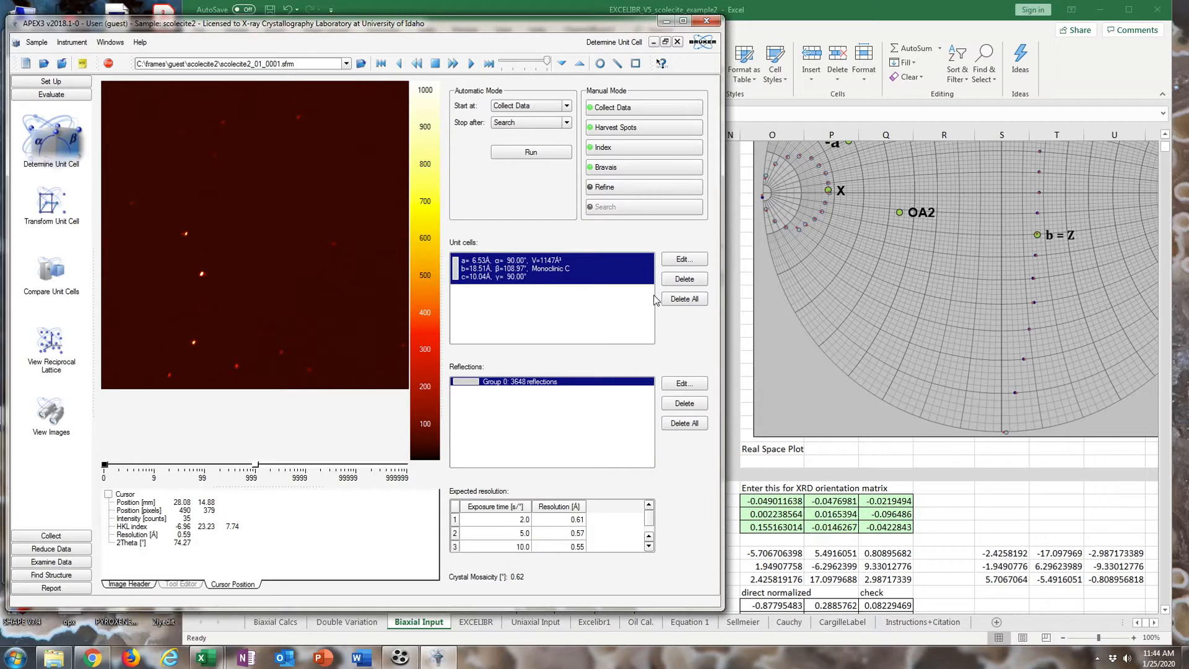
Refine the monoclinic unit cell and open its transformations to select the first orientation matrix value.
left_click(650, 192)
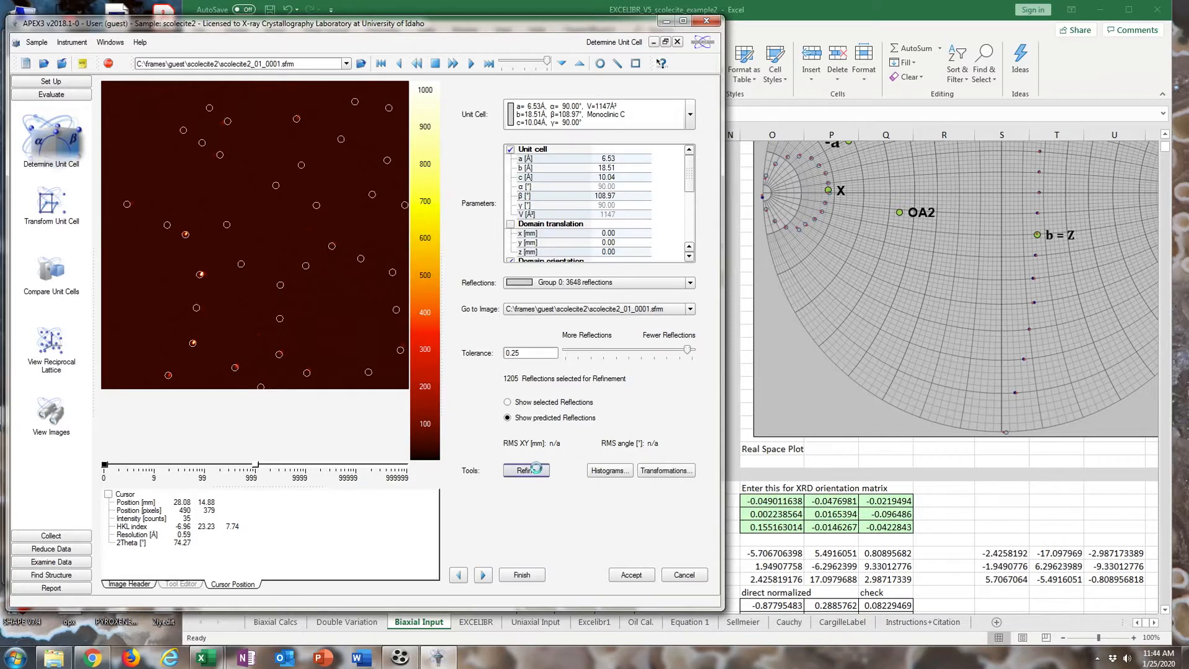
left_click(661, 473)
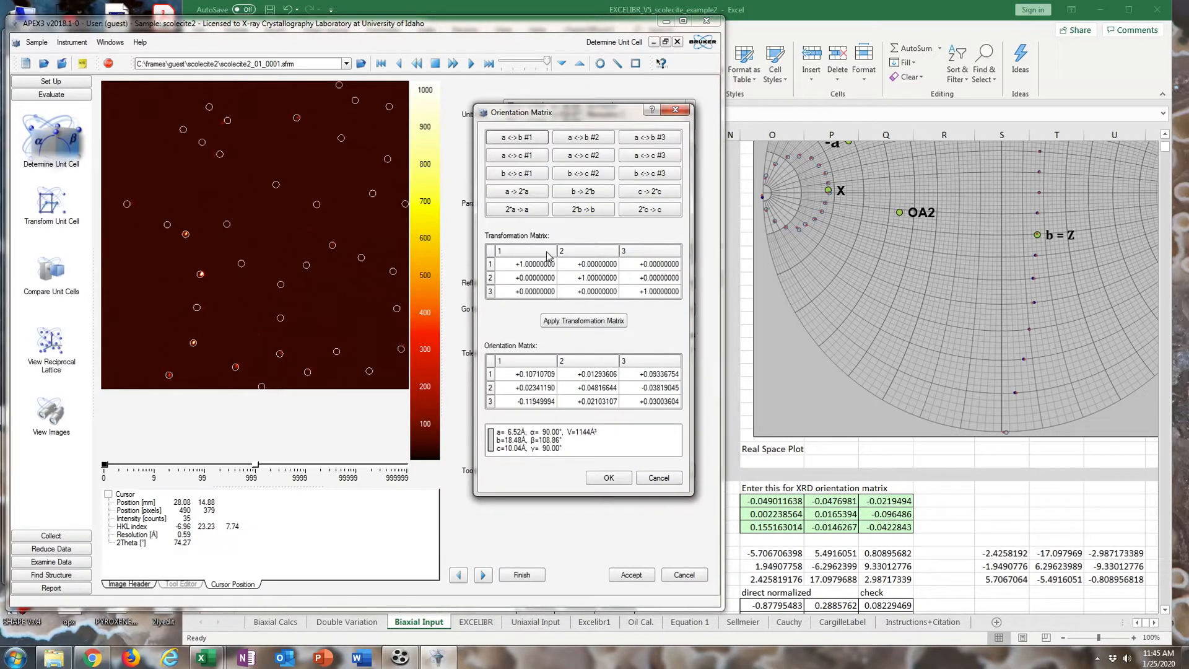
left_click(534, 375)
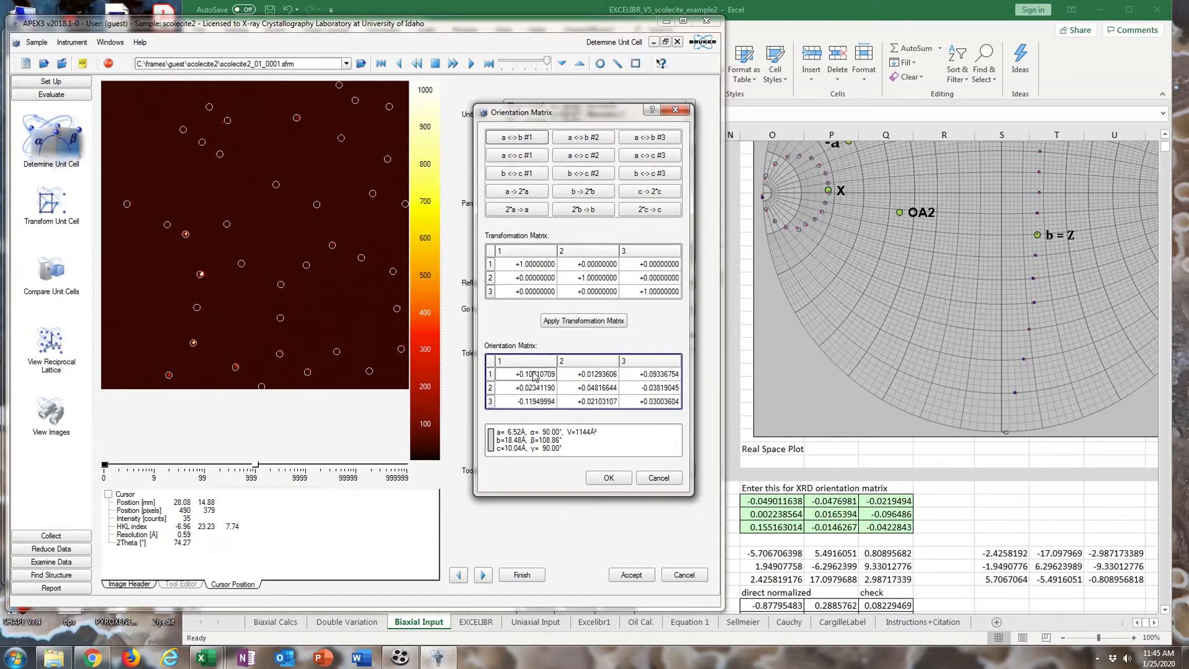
Copy the calculated orientation matrix O43:Q45 in the Excel workbook and paste it as values starting at S43.
double_click(787, 502)
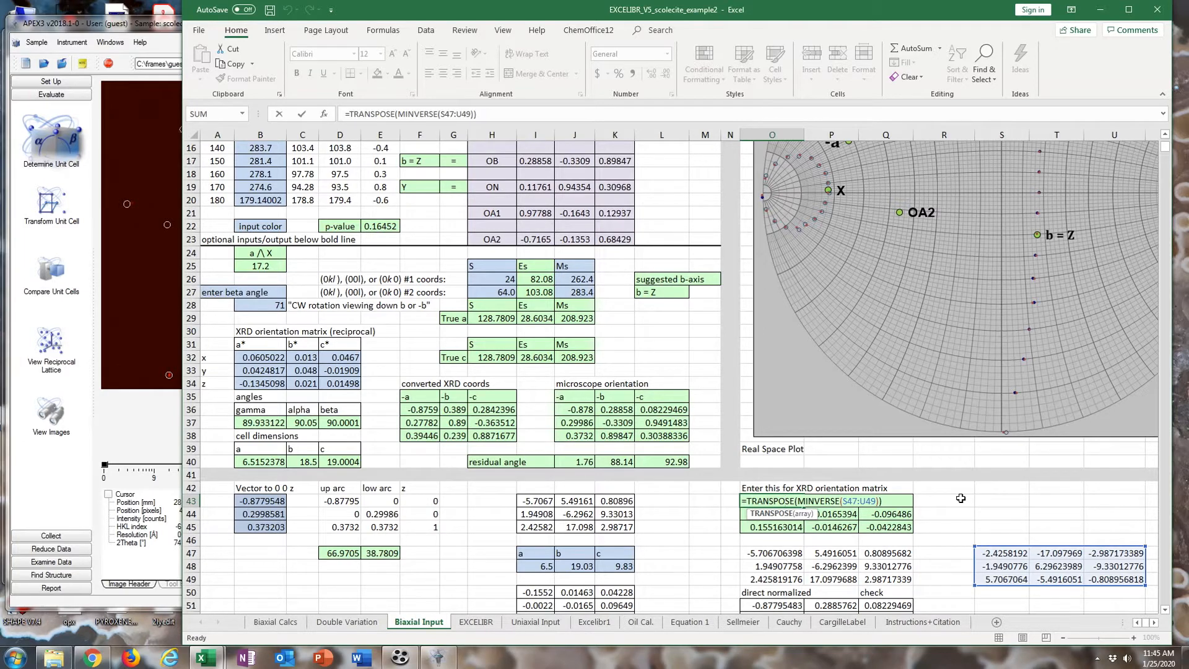
key("Escape")
left_click_drag(774, 502, 880, 524)
right_click(880, 523)
left_click(938, 245)
right_click(996, 503)
mouse_move(1031, 273)
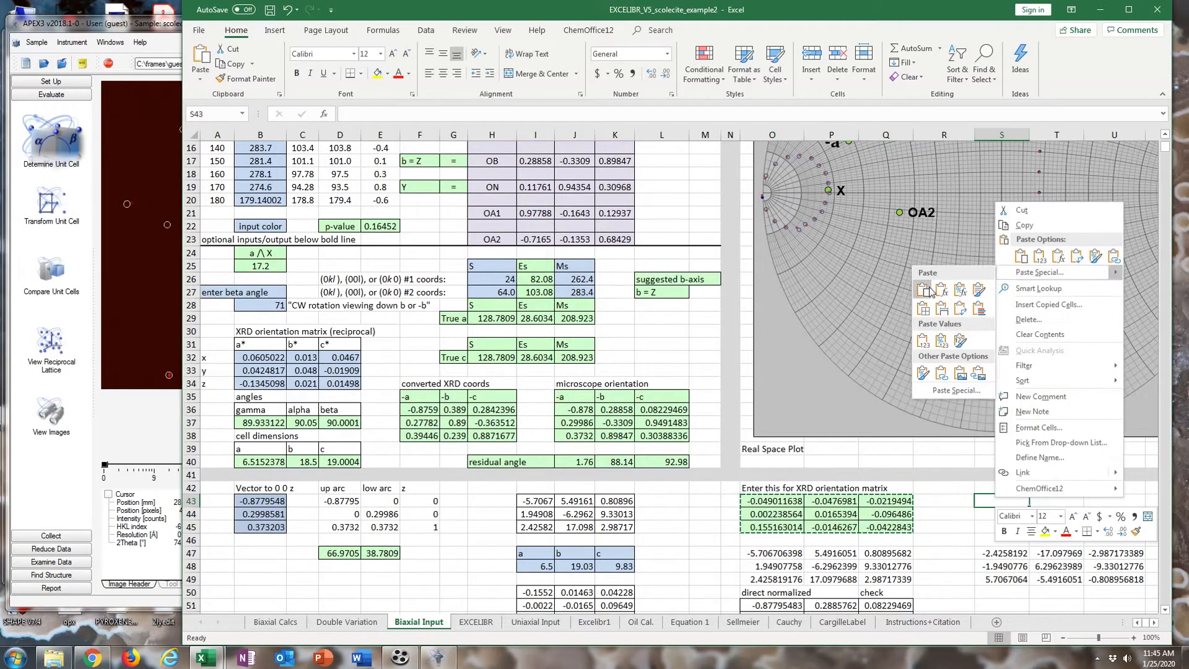
left_click(923, 340)
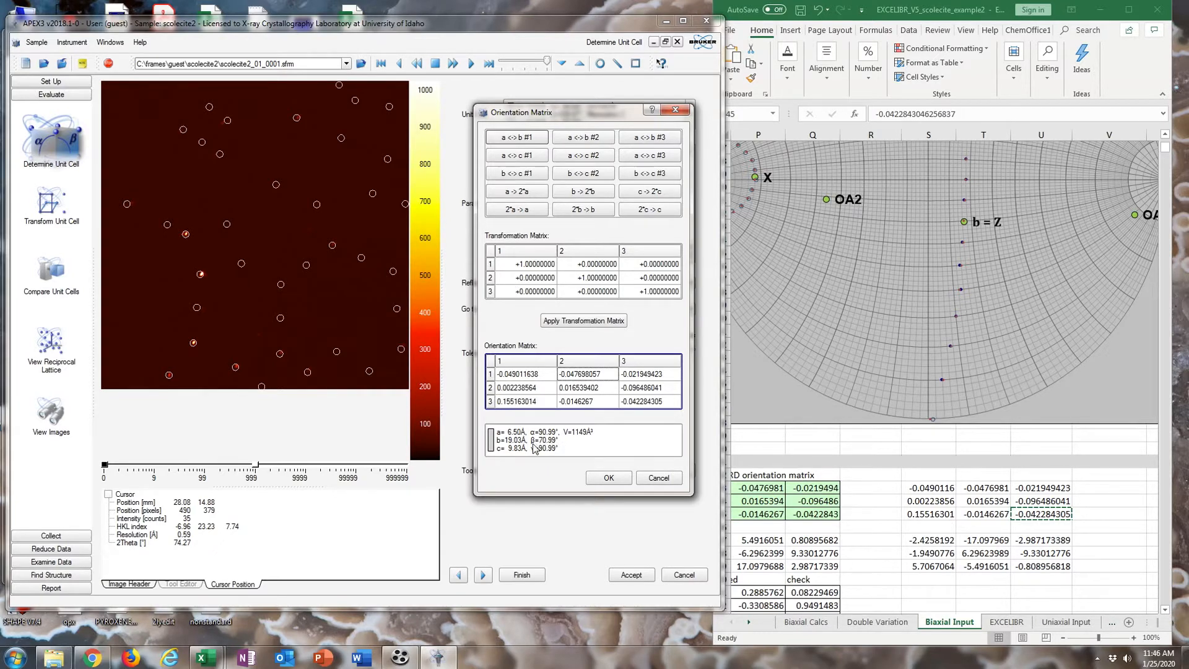
Apply a transformation matrix with diagonal values -1, -1 and +1 to the entered orientation matrix and accept the result.
left_click(523, 266)
left_click(521, 265)
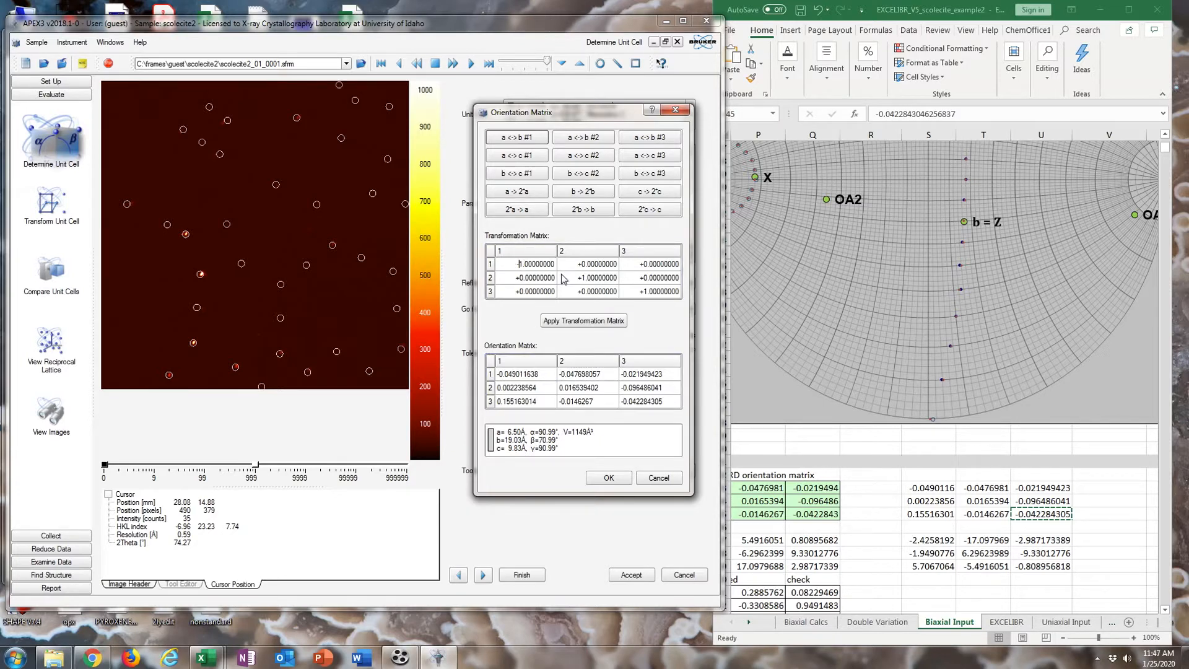
left_click(584, 281)
left_click(584, 279)
left_click(591, 317)
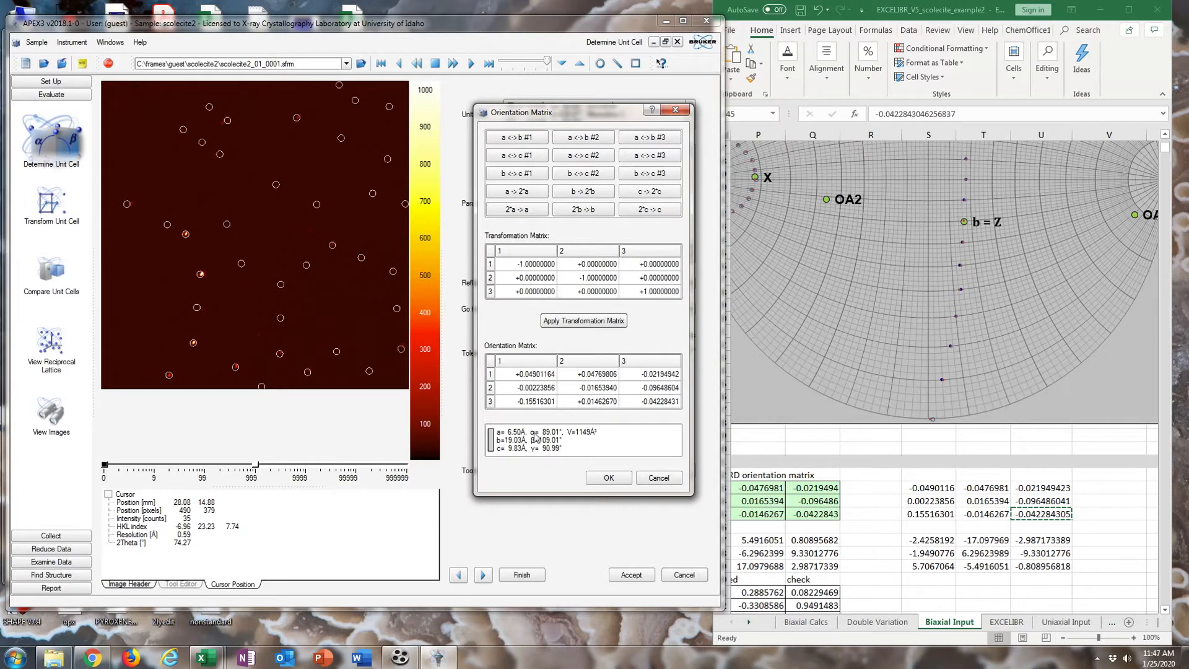
left_click(615, 480)
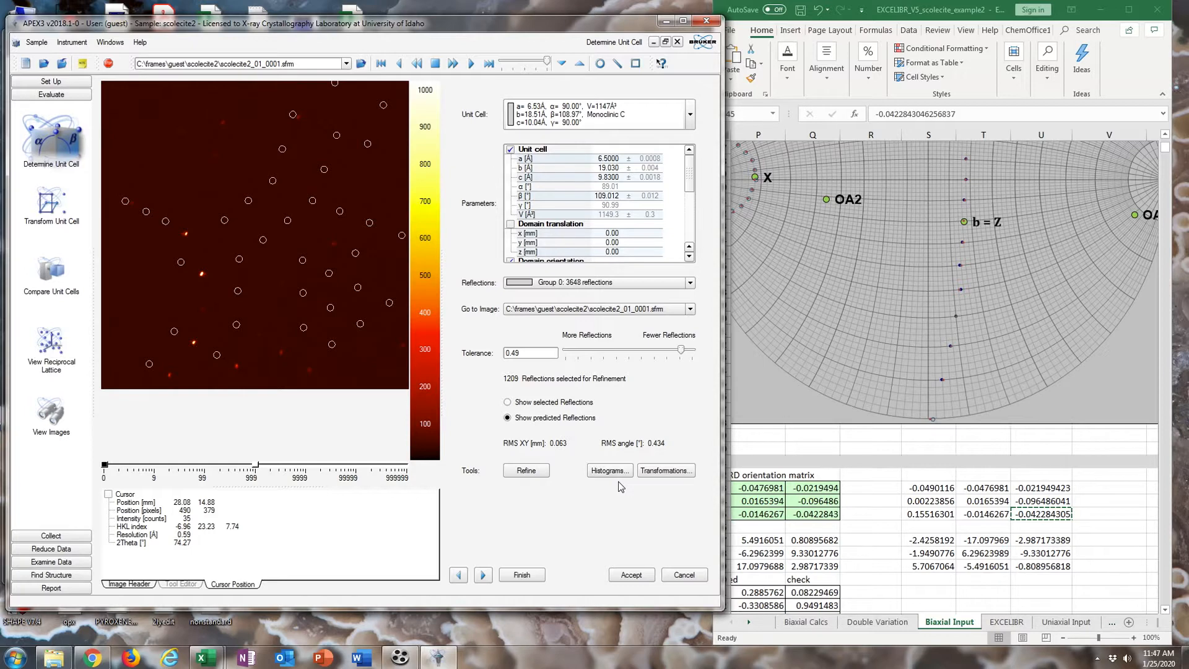
Refine the unit cell repeatedly, play the frames to compare predicted reflections with the spots, and accept the refined cell.
left_click(538, 468)
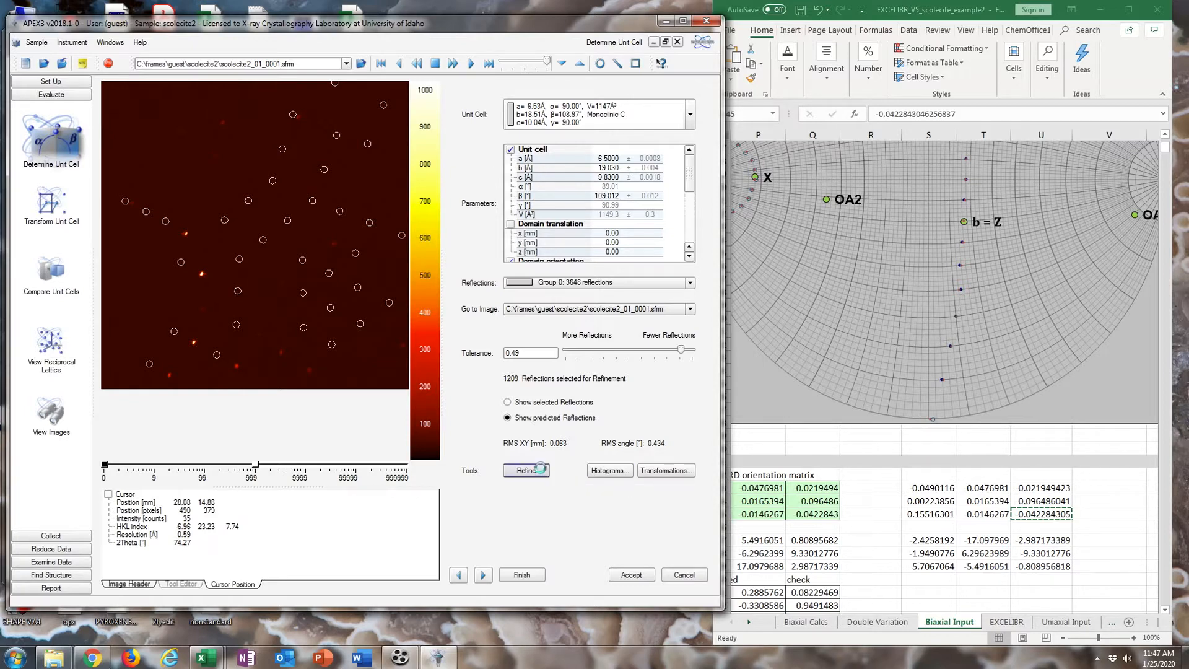
left_click(541, 470)
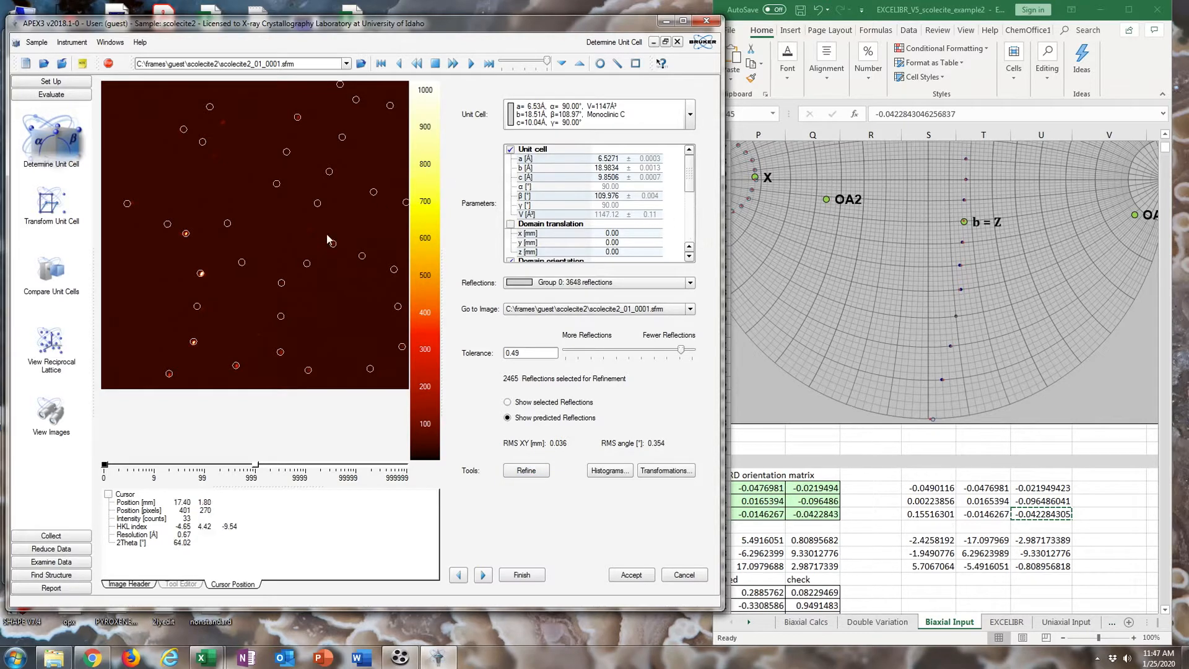
left_click(470, 65)
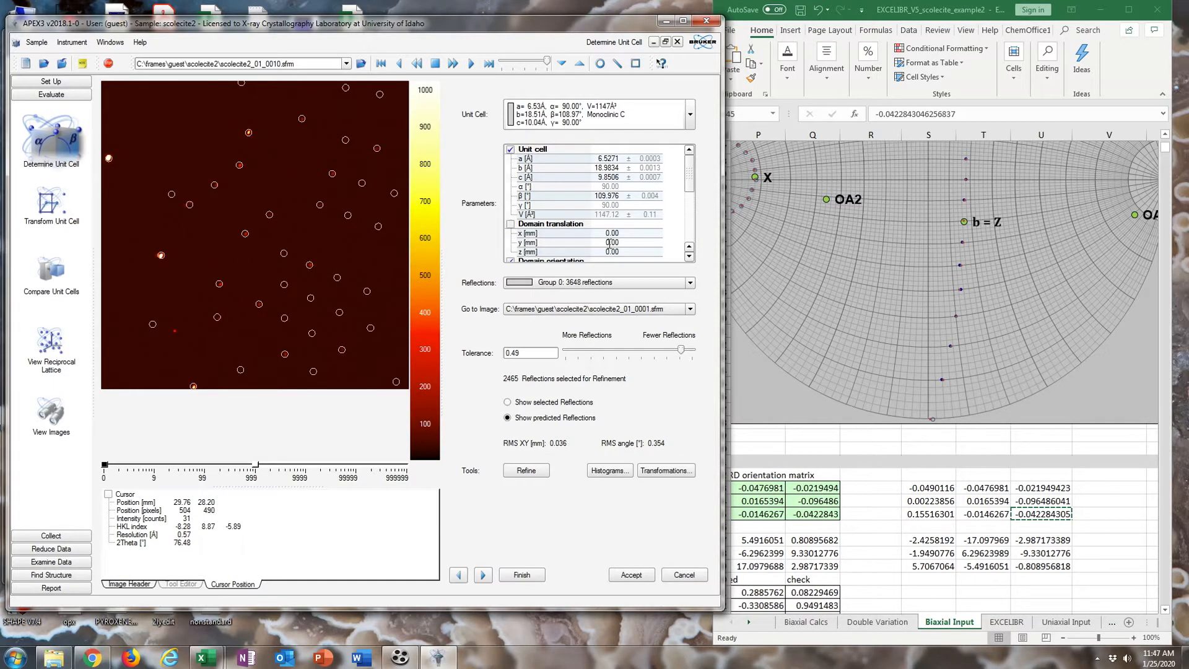
left_click(631, 575)
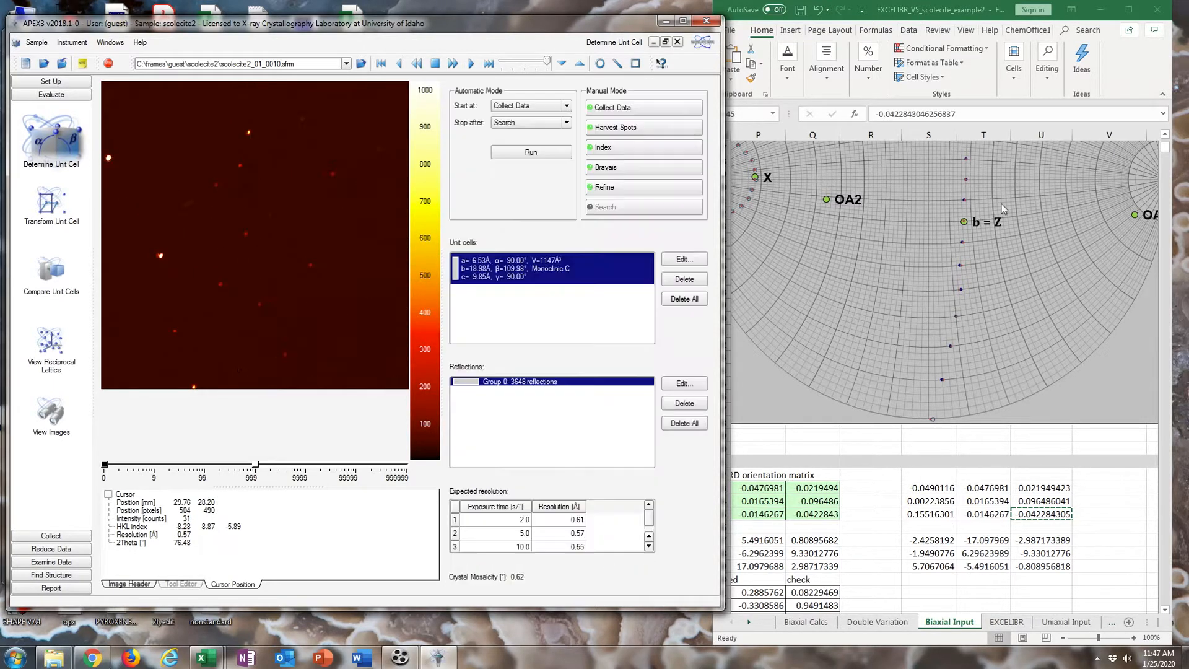
Maximize APEX3 and examine the reciprocal lattice, viewing it along a cell axis and rotating it to check the spot rows.
left_click(683, 20)
left_click(40, 328)
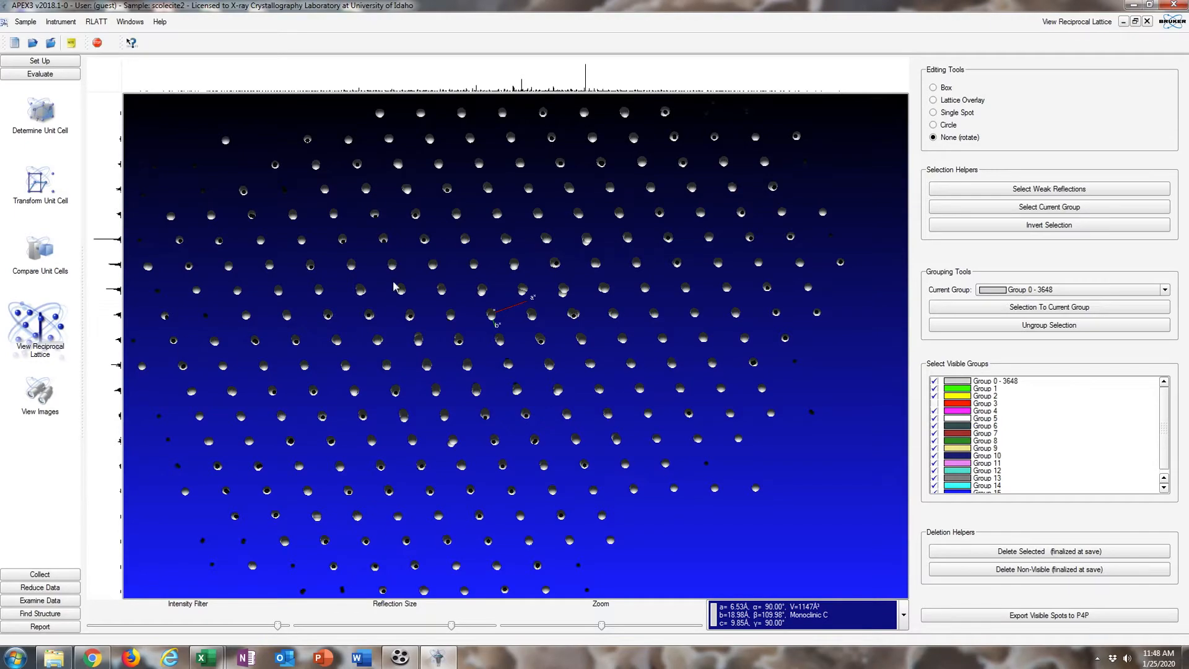
left_click_drag(562, 339, 553, 303)
right_click(546, 269)
left_click(607, 274)
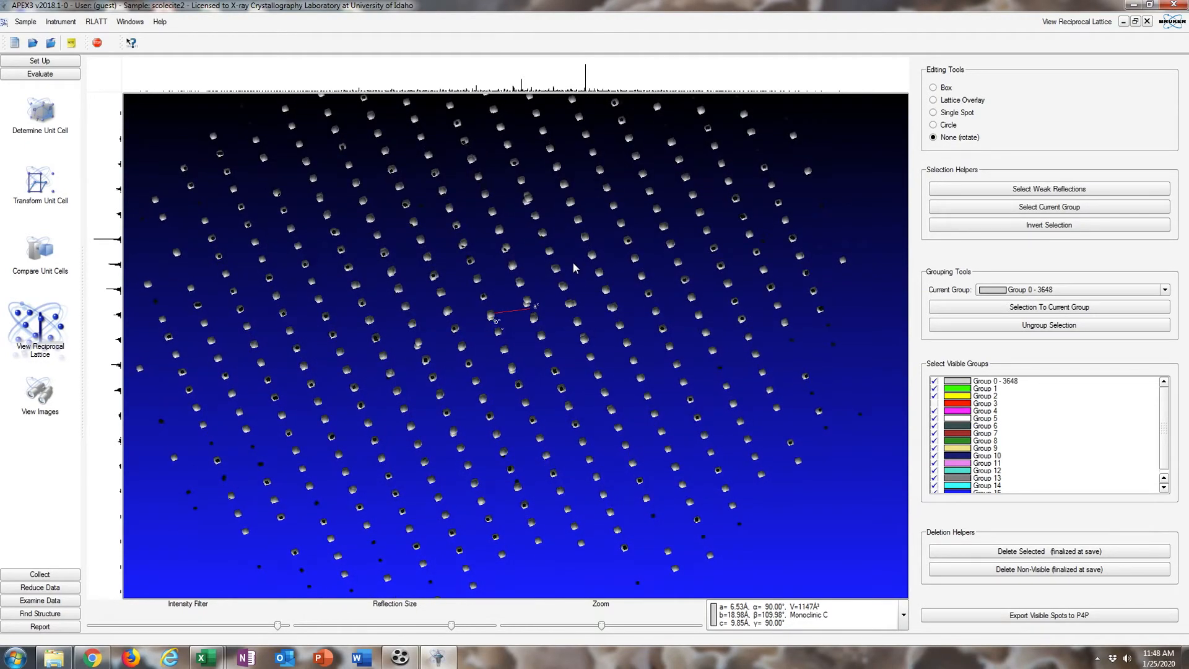
left_click_drag(575, 263, 575, 263)
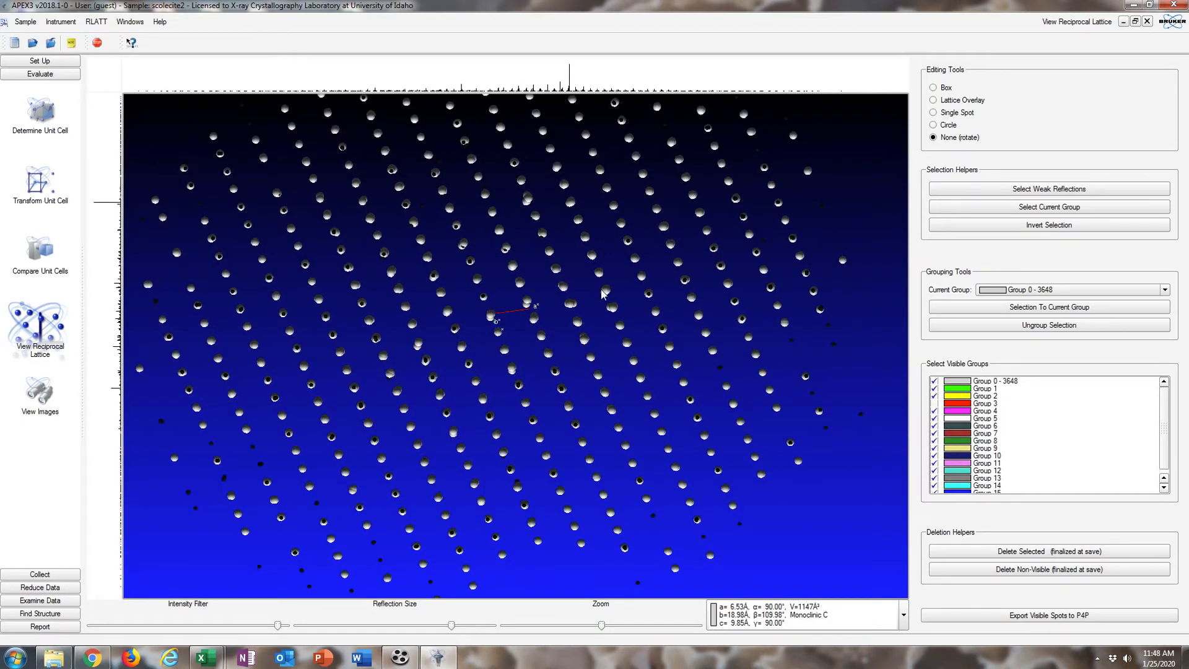
left_click_drag(617, 304, 480, 325)
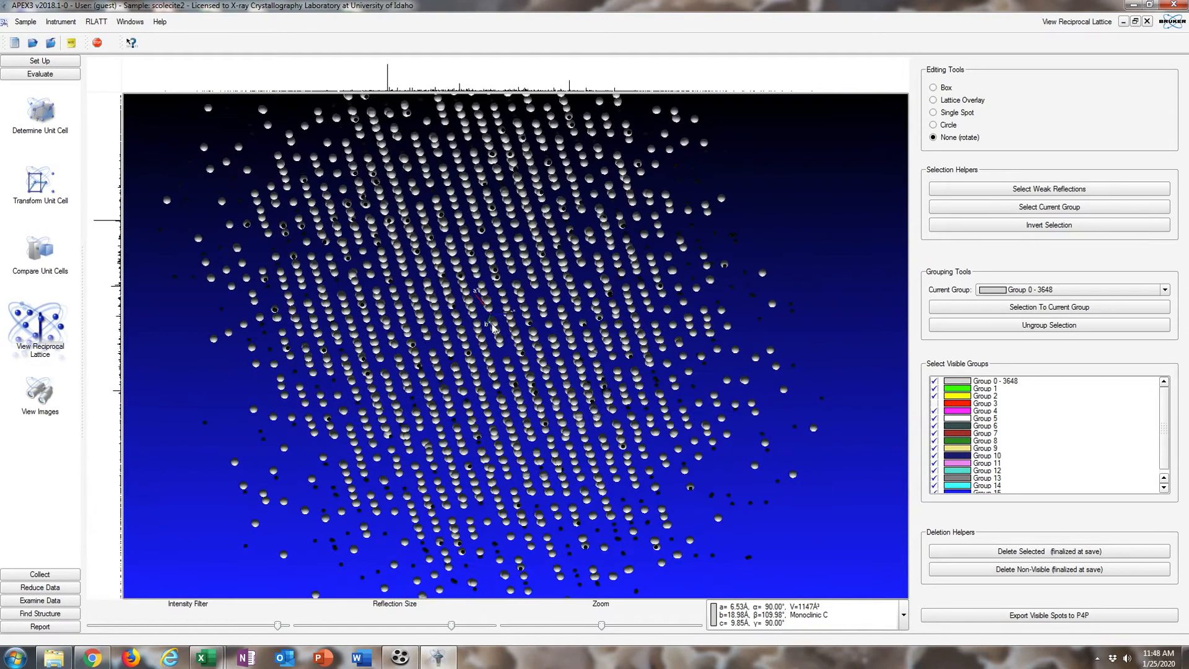
Open Index Crystal Faces and rotate the crystal video to check how the existing faces fit the new cell.
left_click(57, 573)
left_click(53, 587)
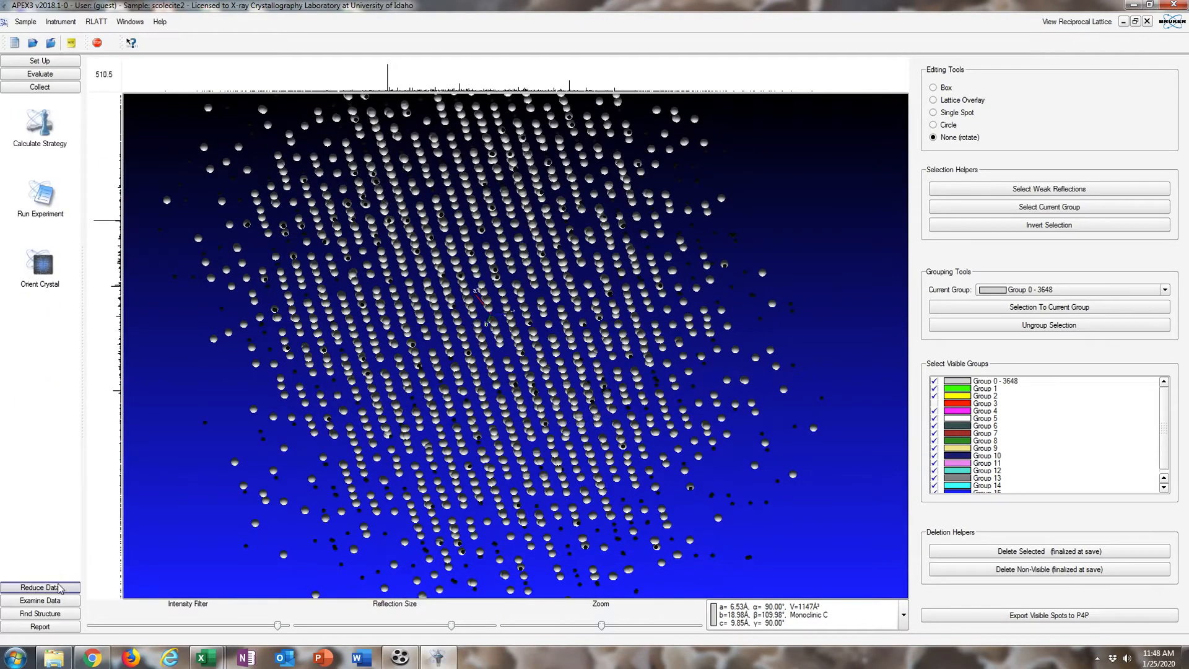
left_click(59, 225)
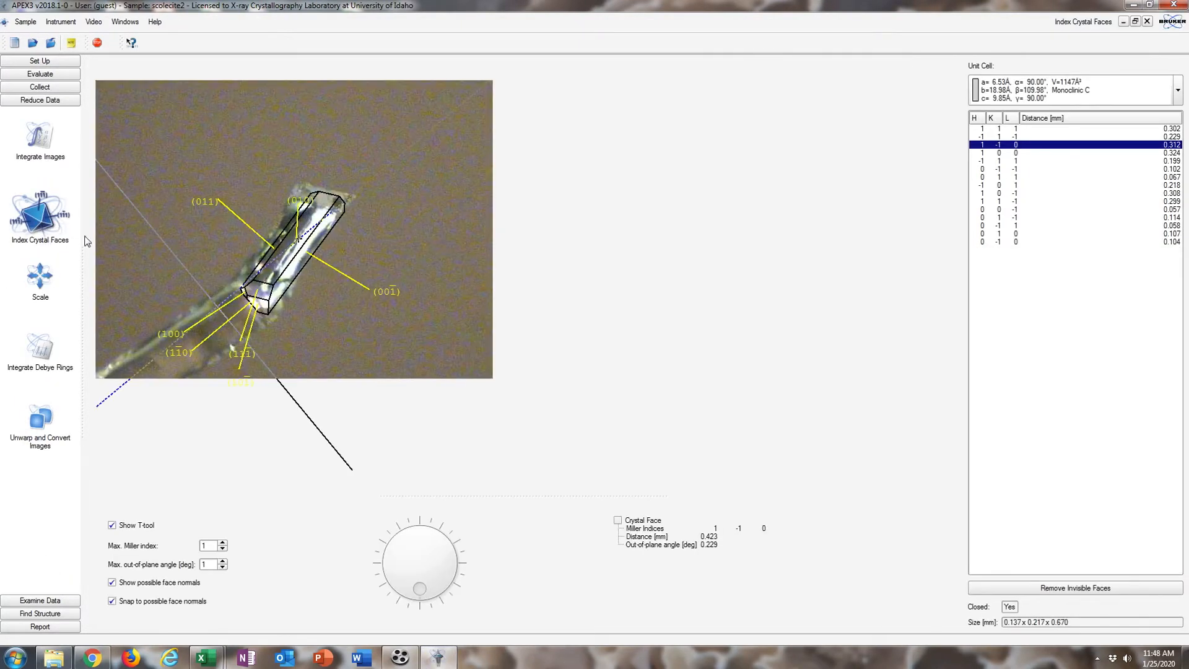
scroll(354, 236, "down", 3)
scroll(364, 242, "down", 5)
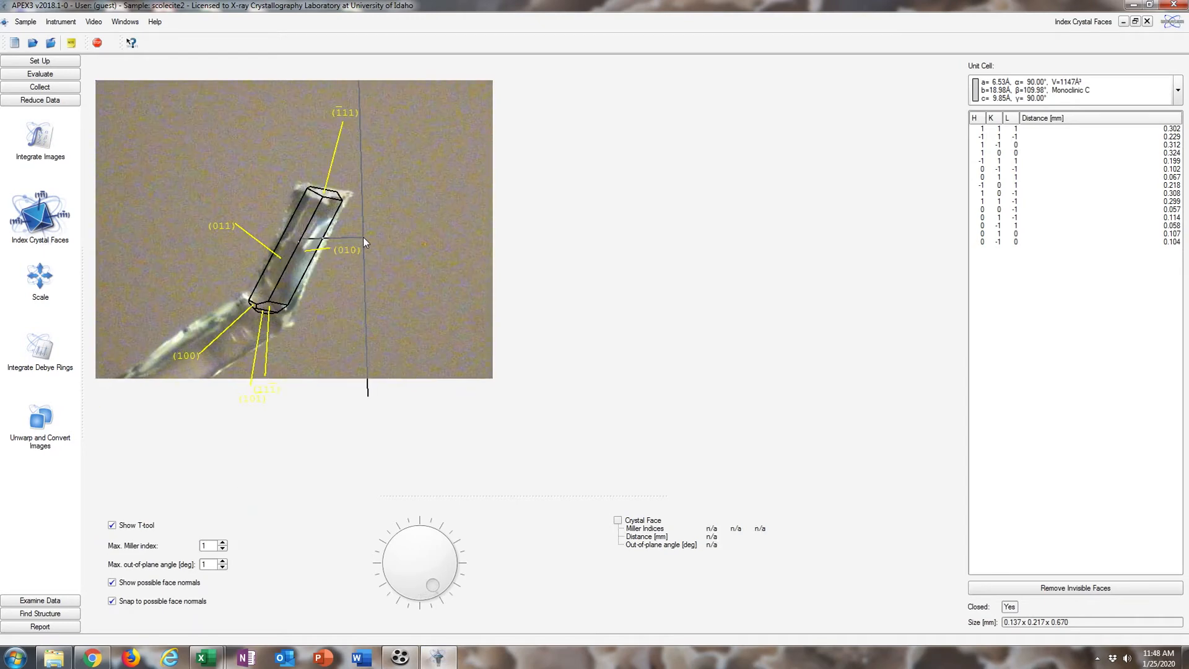
scroll(362, 239, "down", 5)
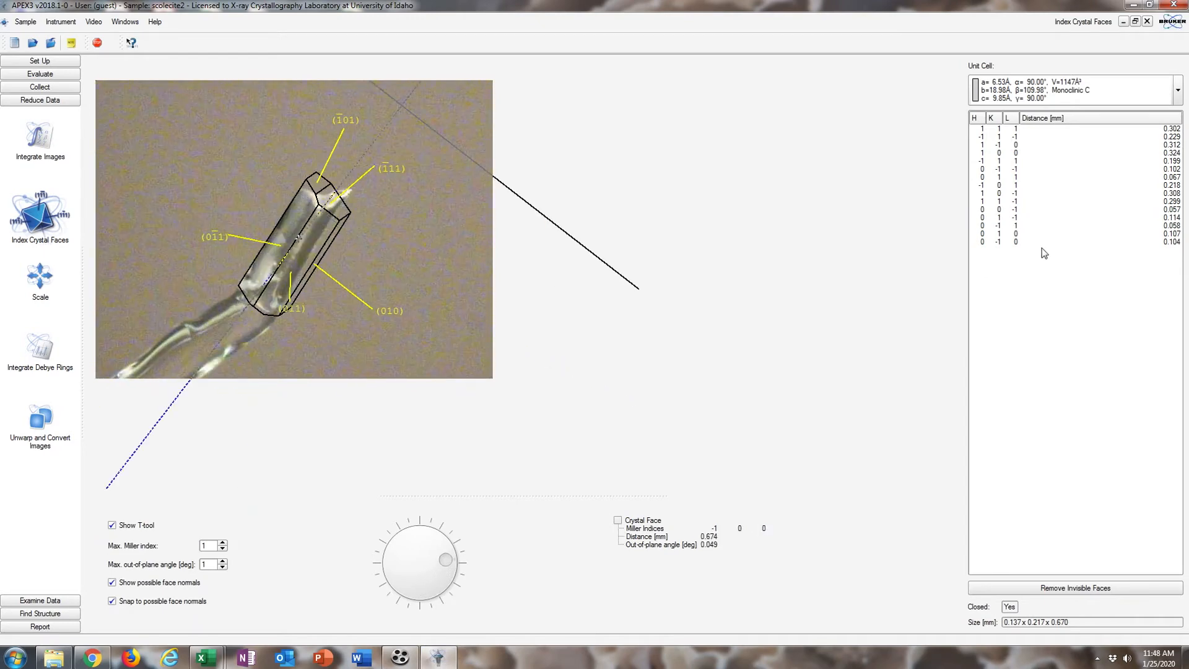
Clear all existing crystal faces from the face list.
left_click(1022, 242)
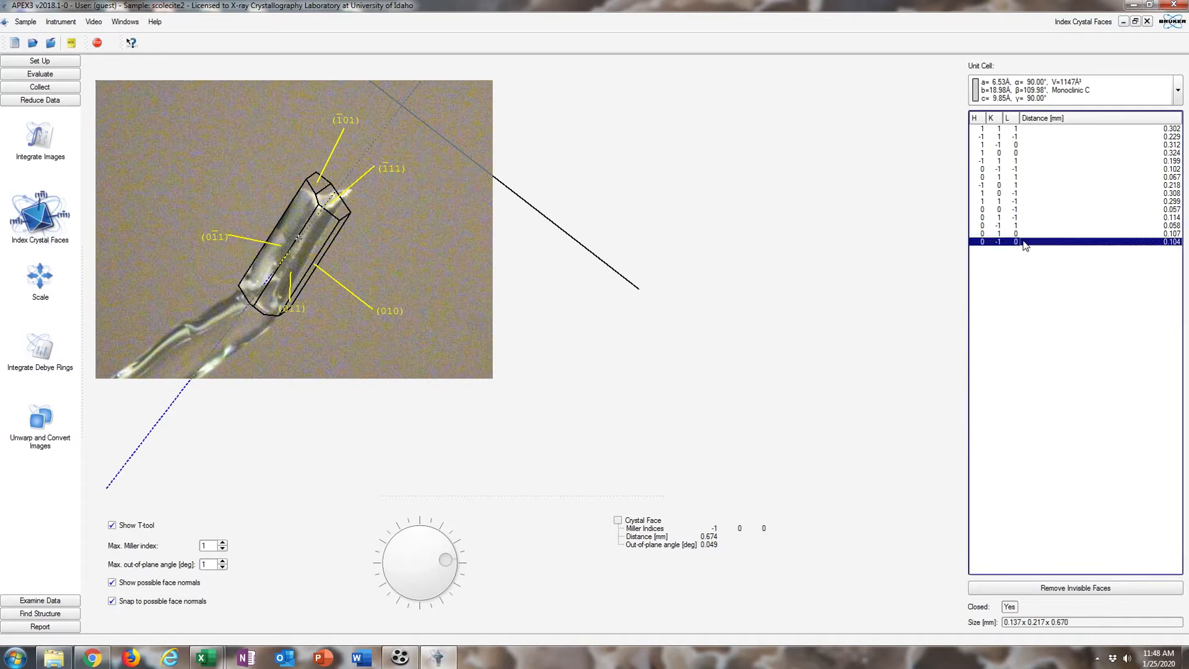
left_click(1022, 128, "shift")
right_click(1014, 133)
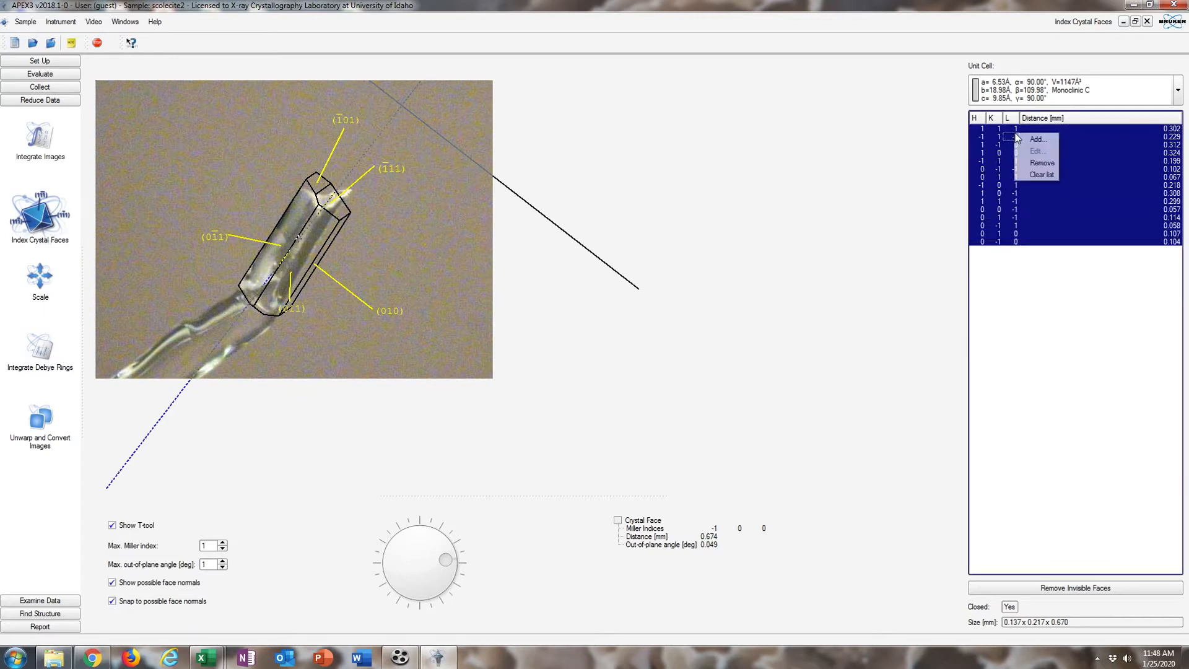
left_click(1046, 175)
Index the first six crystal faces on the video: (-1 0 0), (1 0 0), (-1 -1 0), (1 1 0), (0 1 0) and (0 -1 0).
left_click(370, 205)
left_click(271, 319)
scroll(363, 214, "down", 1)
left_click(360, 210)
left_click(275, 306)
scroll(342, 245, "down", 1)
left_click(321, 233)
left_click(280, 217)
Rotate the crystal and add the faces (0 -1 -1), (0 1 1), (1 0 1) and (1 -1 0).
scroll(349, 247, "down", 1)
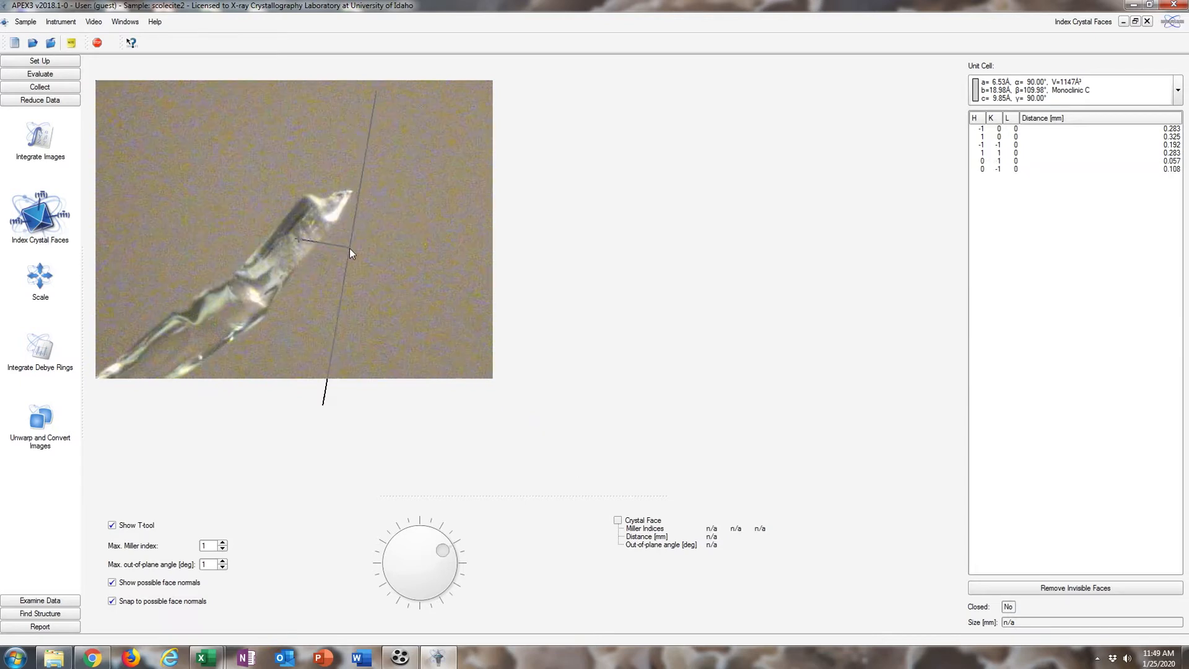
scroll(358, 246, "down", 2)
scroll(358, 245, "down", 1)
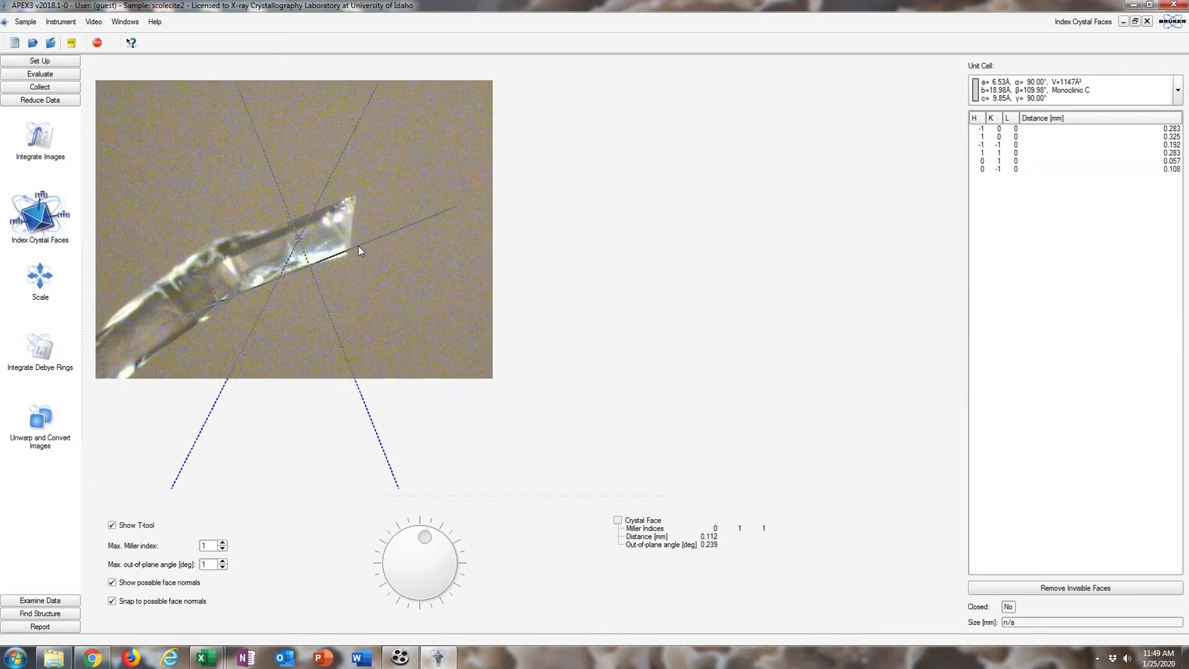
left_click(284, 222)
left_click(318, 262)
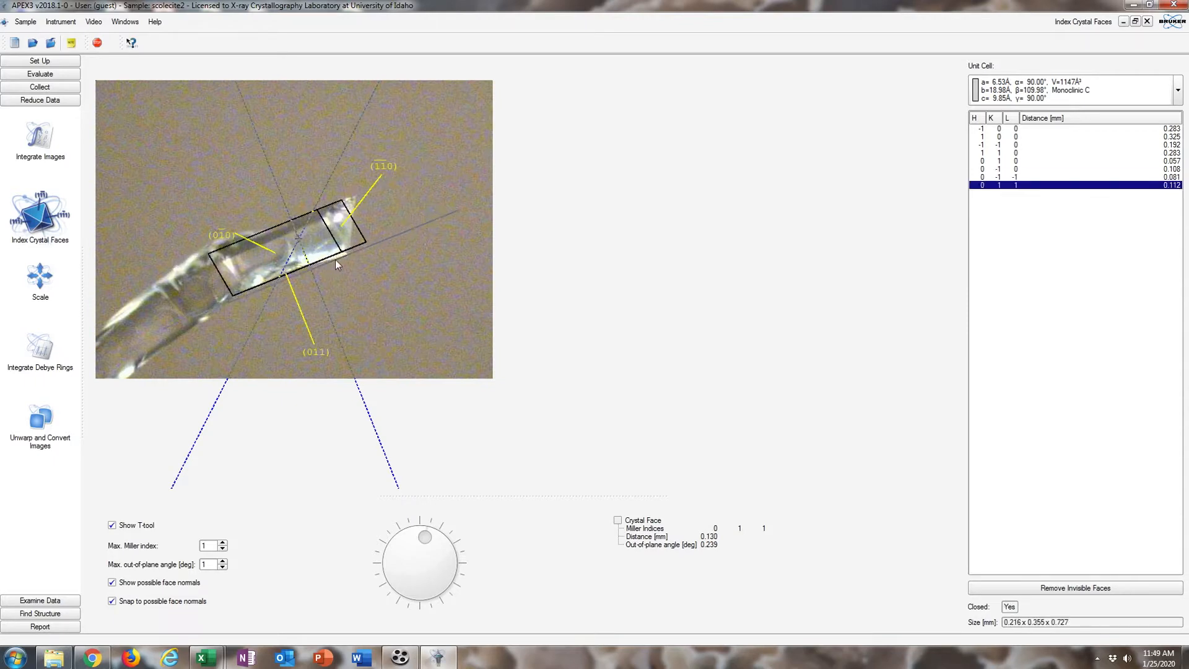
left_click(250, 296)
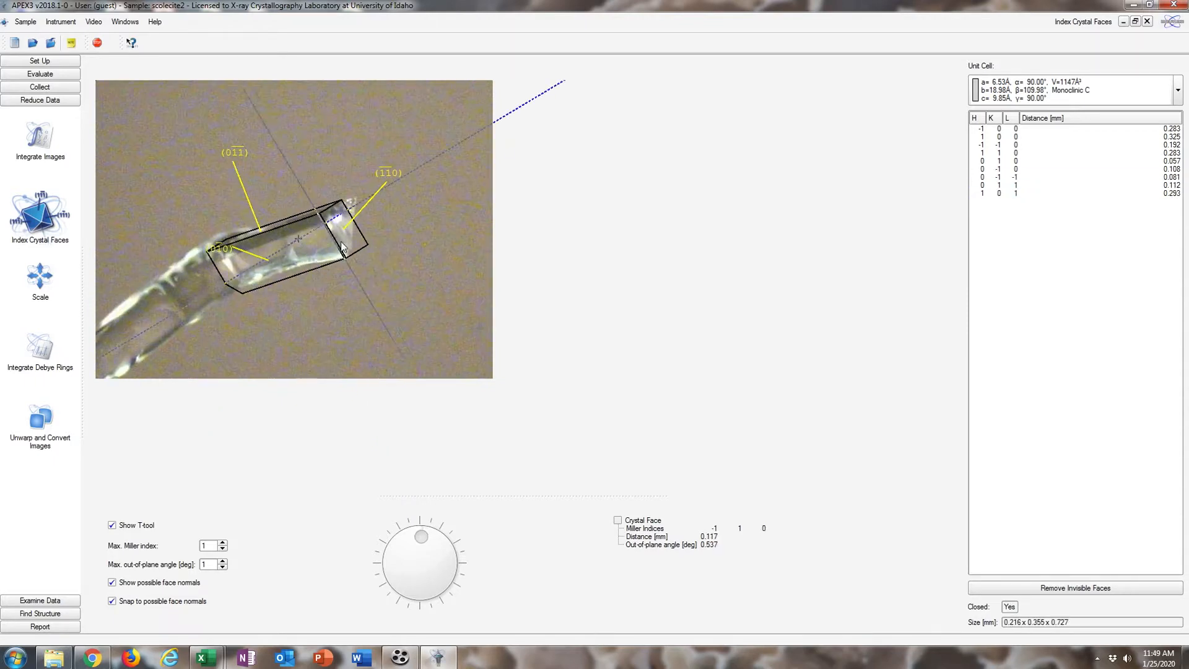
left_click(230, 279)
Add the faces (-1 1 1), (0 0 1), (0 0 -1) and (0 -1 1) along the crystal's visible edges.
scroll(375, 268, "down", 3)
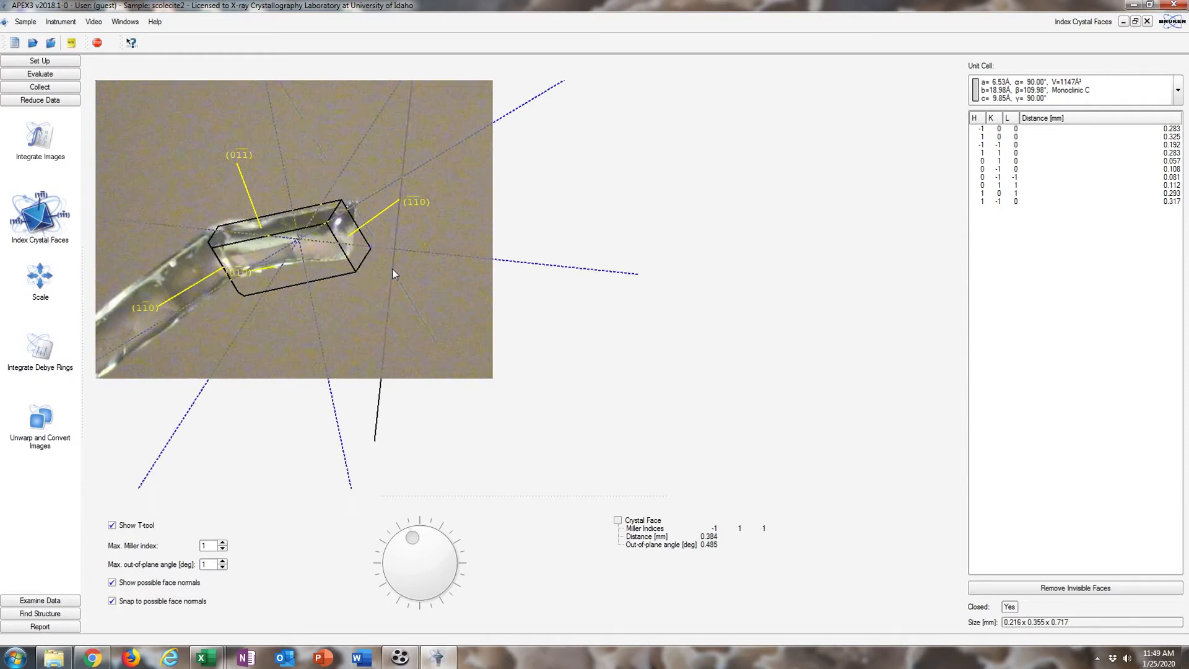
left_click(350, 267)
left_click(307, 262)
left_click(299, 213)
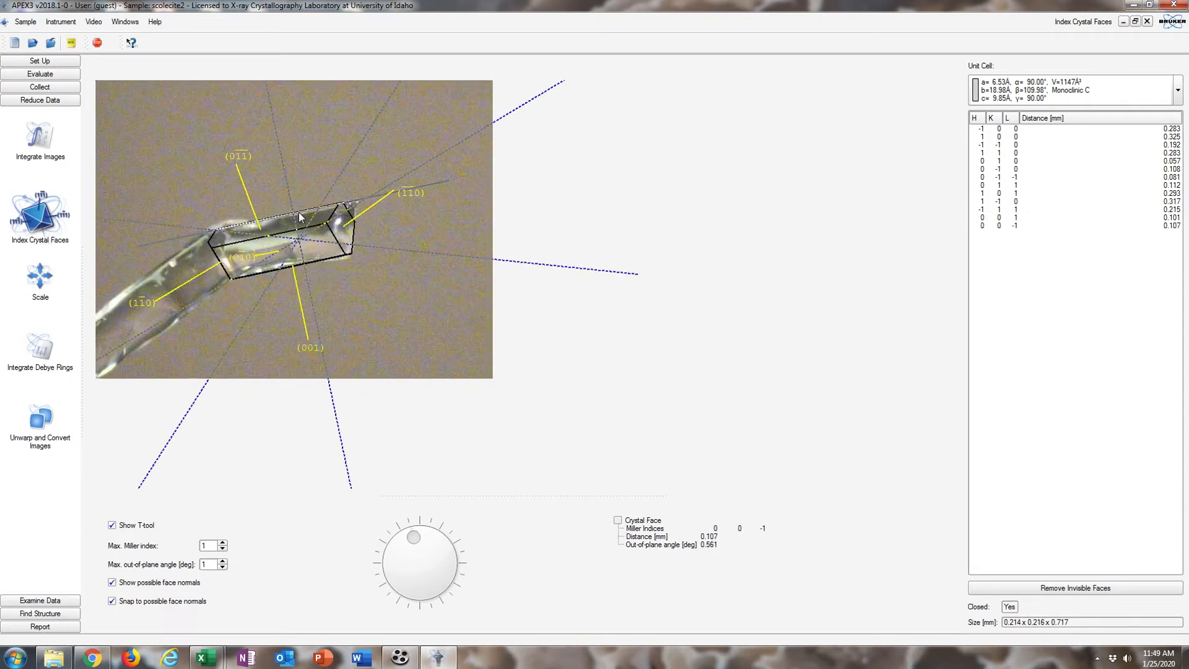
scroll(415, 254, "down", 3)
left_click(418, 253)
Rotate the crystal to check the modelled faces against its outline and set the maximum Miller index to 2.
scroll(427, 260, "down", 2)
scroll(429, 262, "down", 4)
scroll(427, 263, "down", 4)
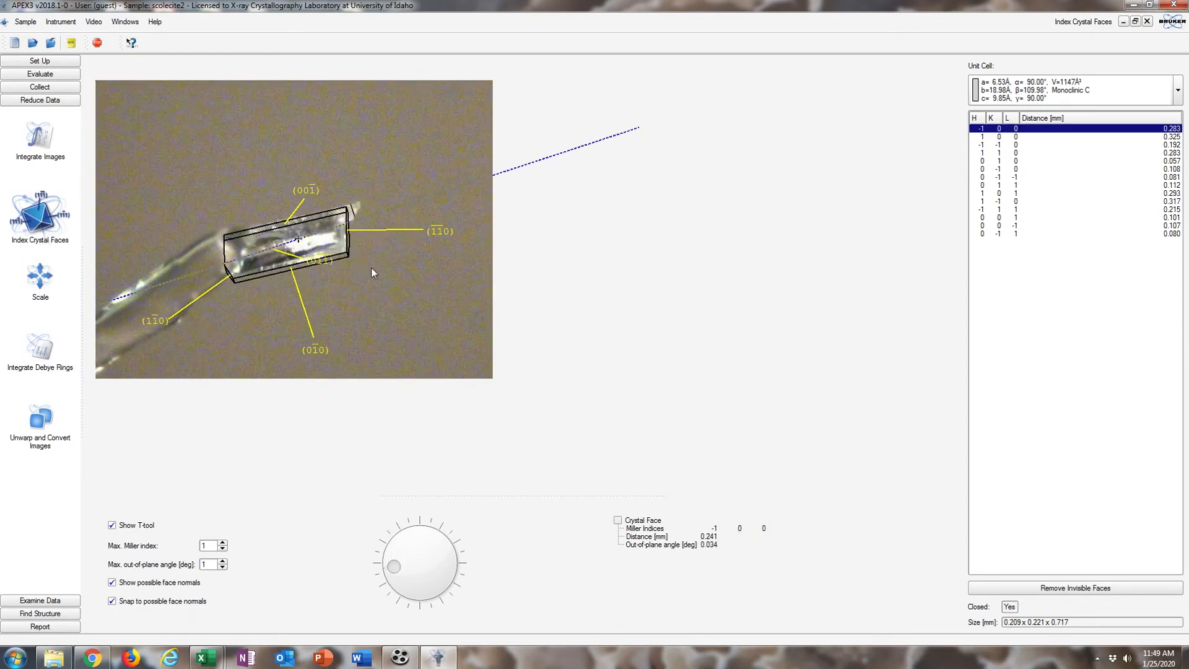
scroll(372, 270, "down", 4)
scroll(371, 270, "down", 4)
scroll(373, 268, "down", 3)
scroll(372, 268, "up", 4)
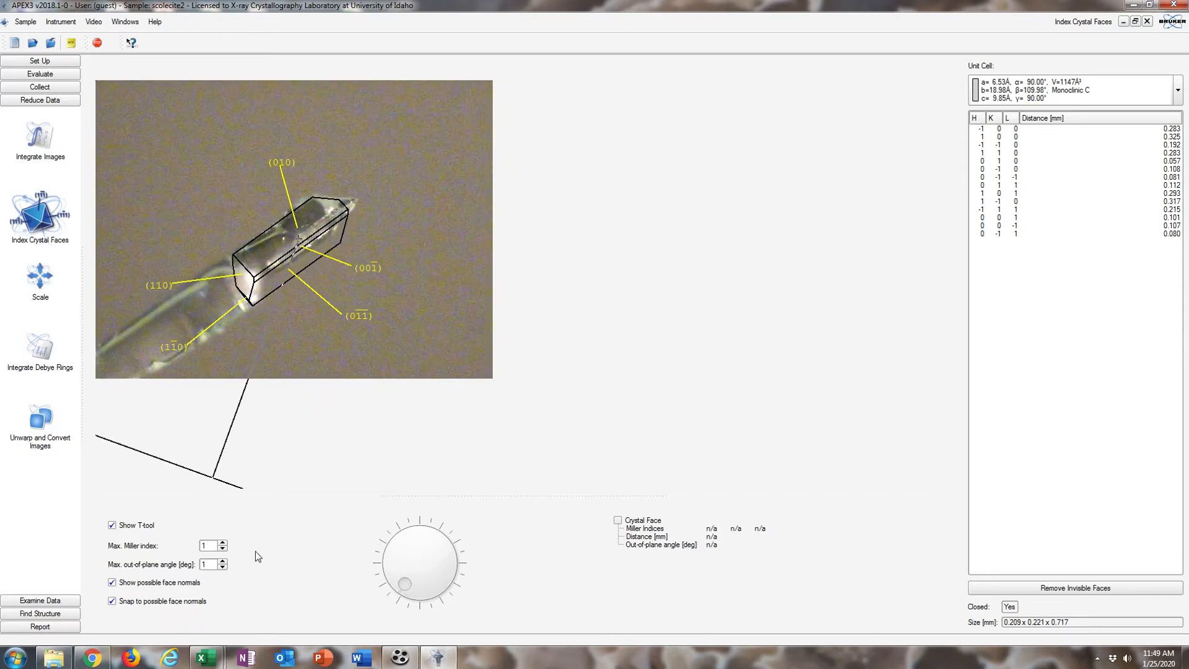
left_click(222, 542)
Replace the duplicate (0 -1 0) face with one at the crystal's lower edge, about 0.089 mm from the centre.
scroll(385, 293, "up", 3)
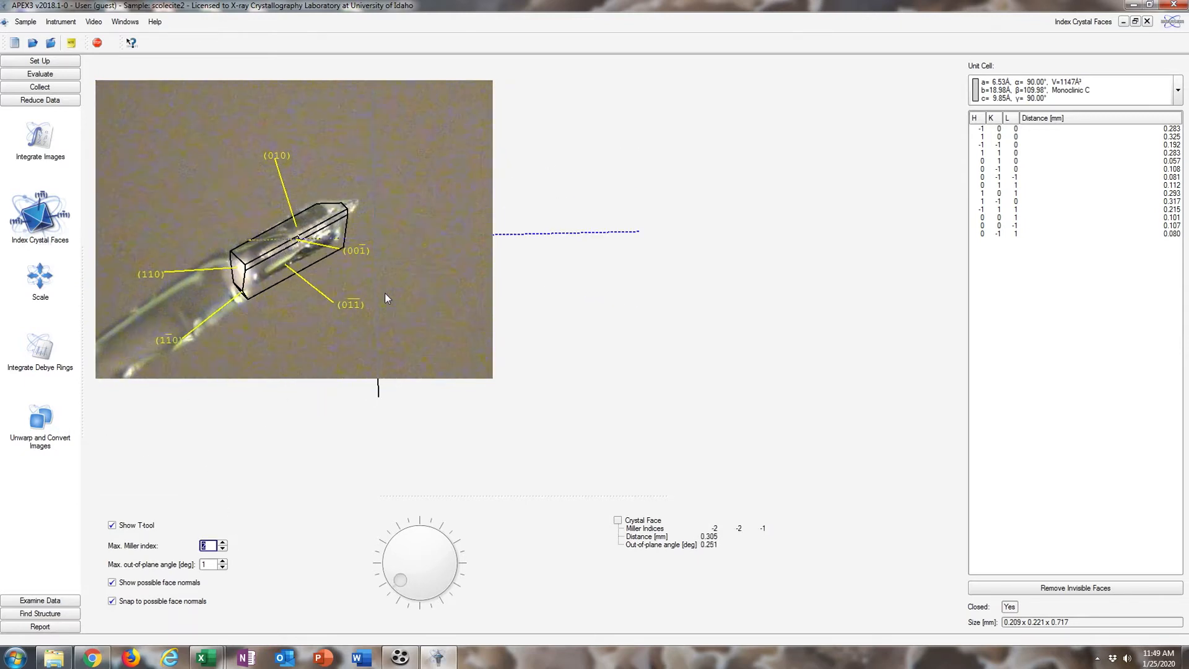
scroll(386, 294, "up", 3)
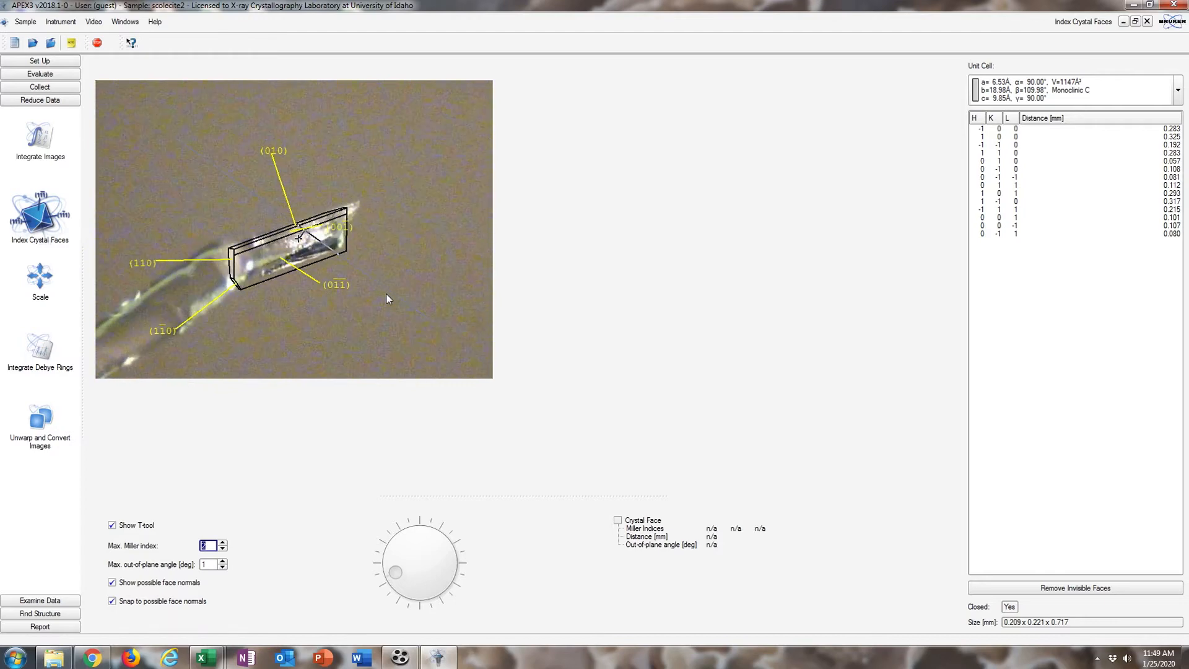
left_click(323, 255)
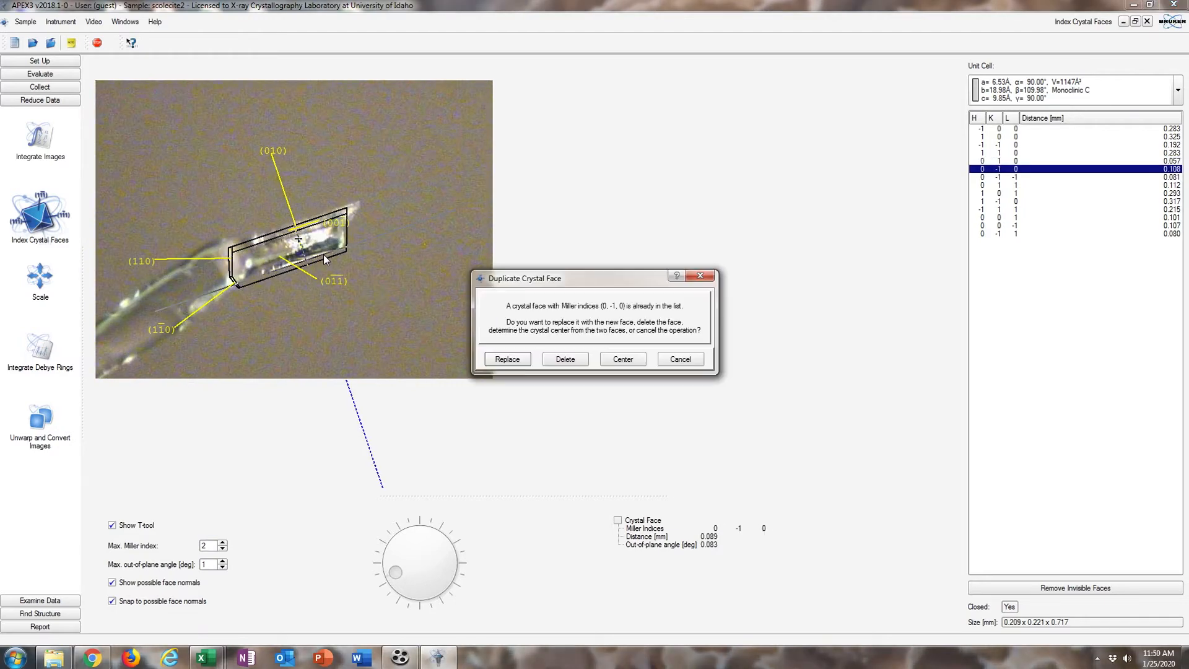
left_click(506, 358)
Add a (0 -2 -1) face about 0.062 mm from the centre and rotate the crystal to check the fit.
scroll(409, 316, "down", 1)
scroll(409, 320, "down", 4)
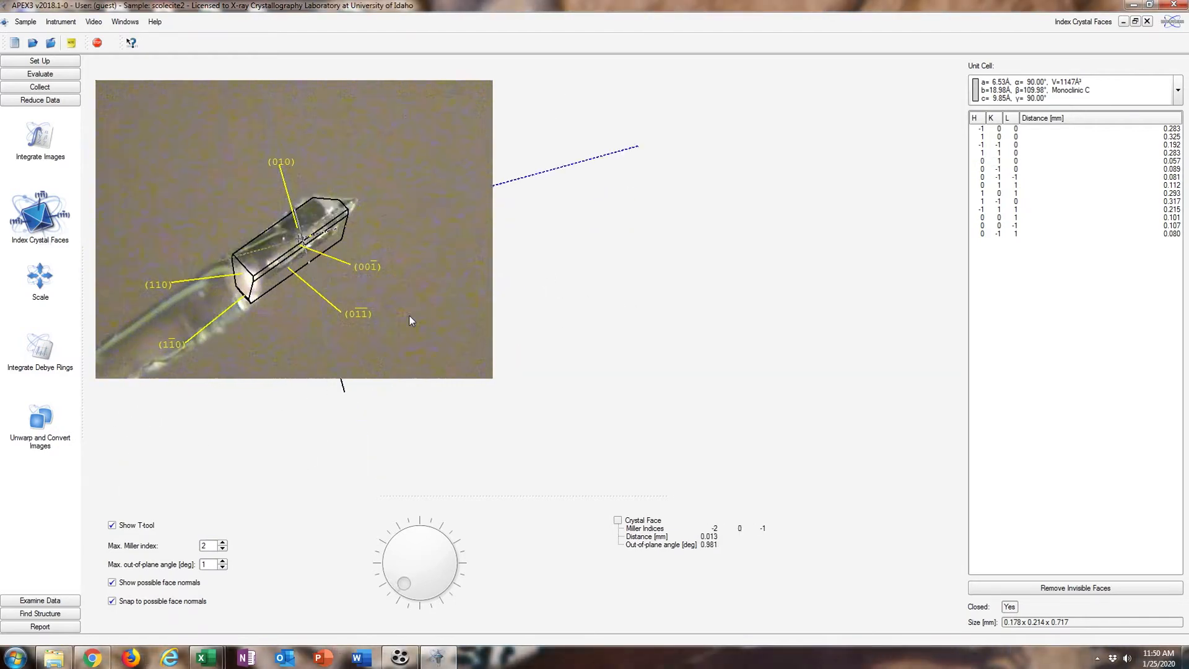
scroll(410, 319, "down", 4)
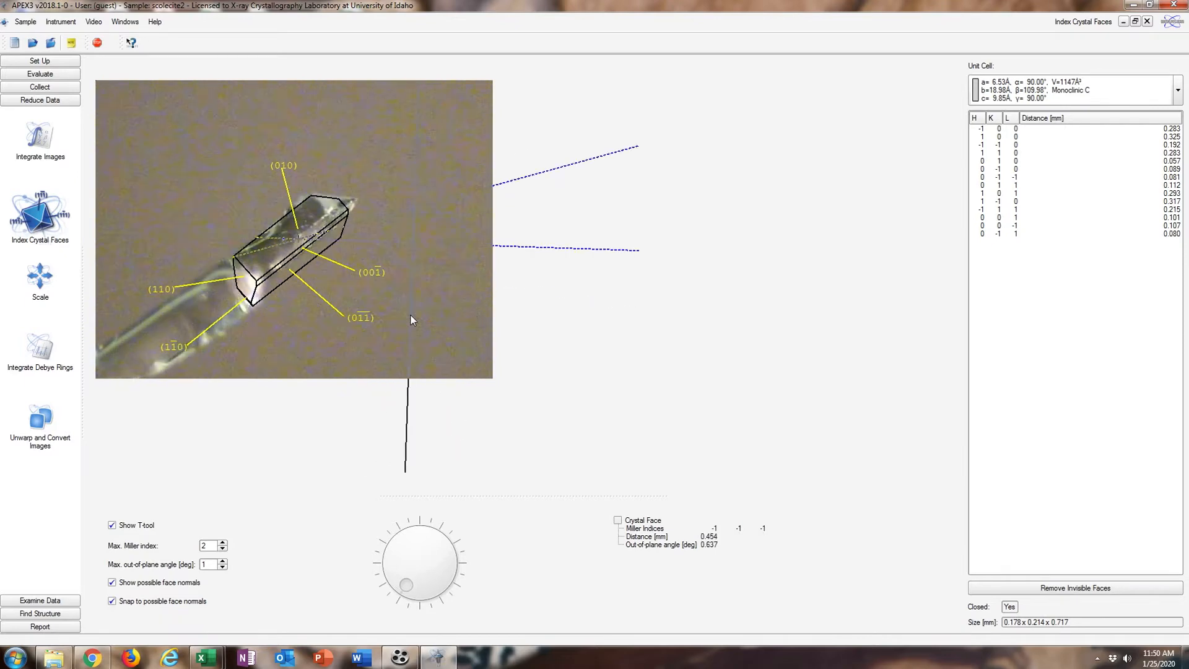
scroll(410, 315, "down", 1)
scroll(399, 307, "up", 1)
left_click(308, 251)
scroll(385, 299, "down", 6)
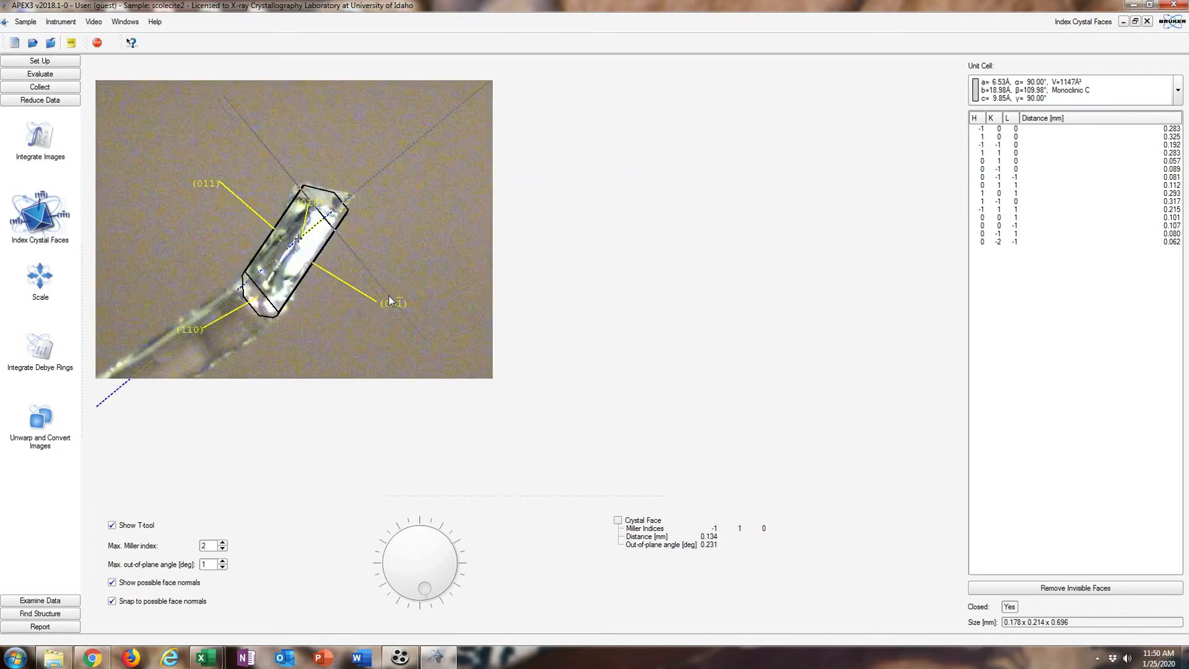
scroll(389, 295, "down", 7)
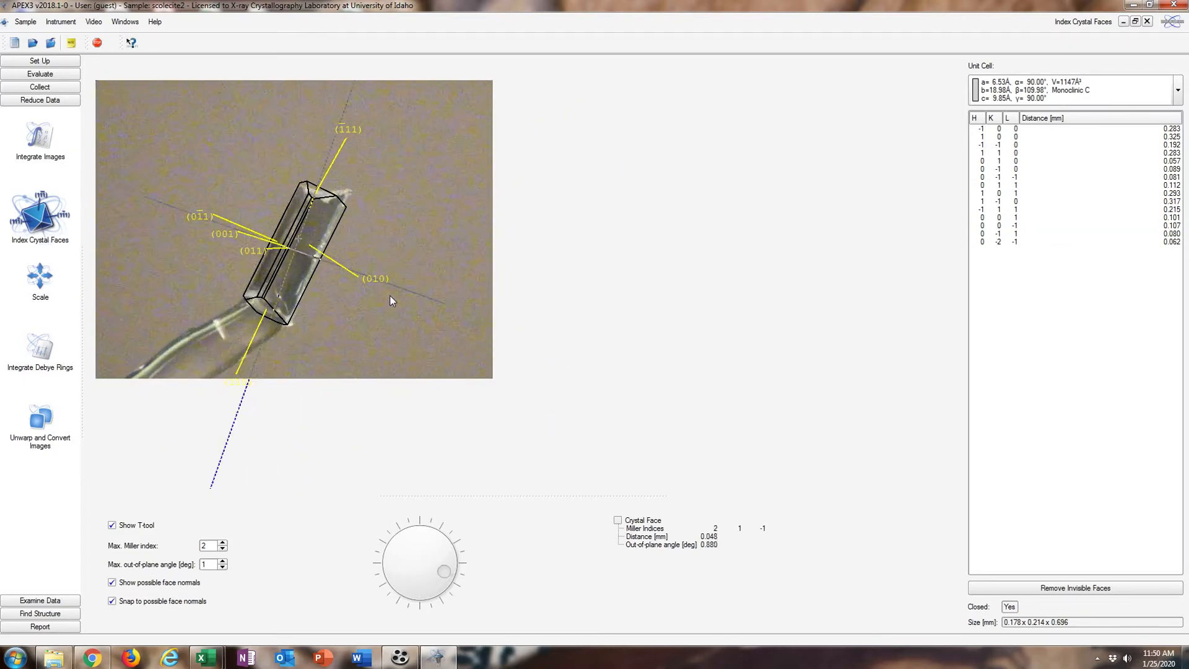
Rotate the crystal to check the face model against its outline and remove all invisible faces.
scroll(387, 295, "down", 7)
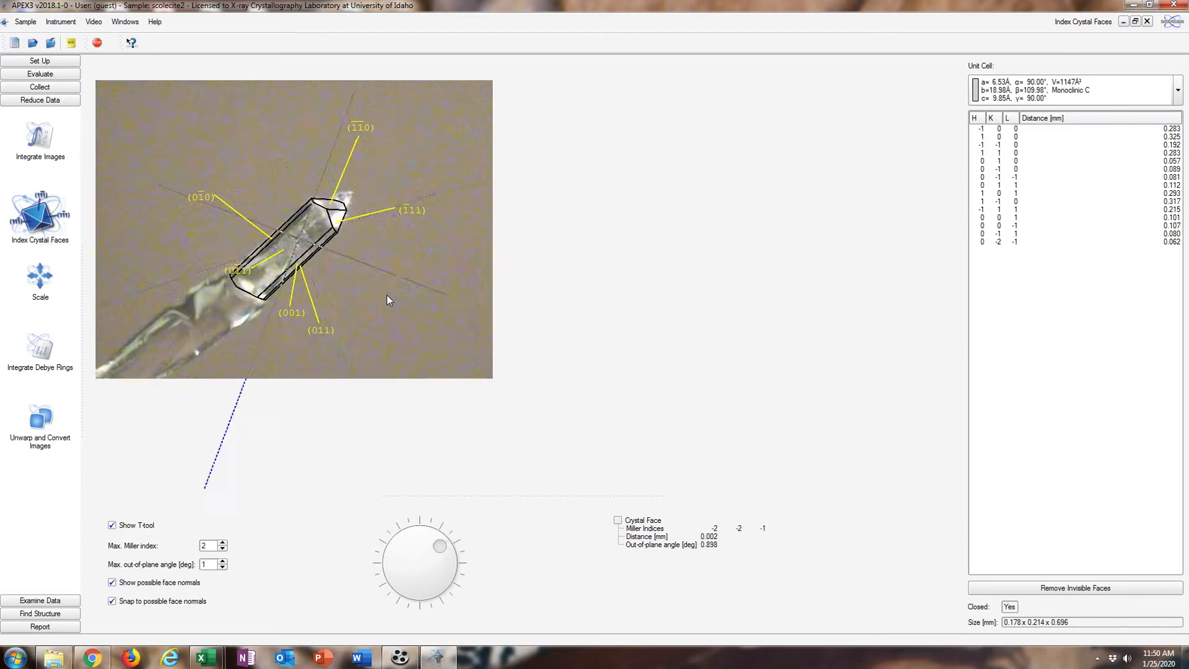
scroll(385, 295, "down", 5)
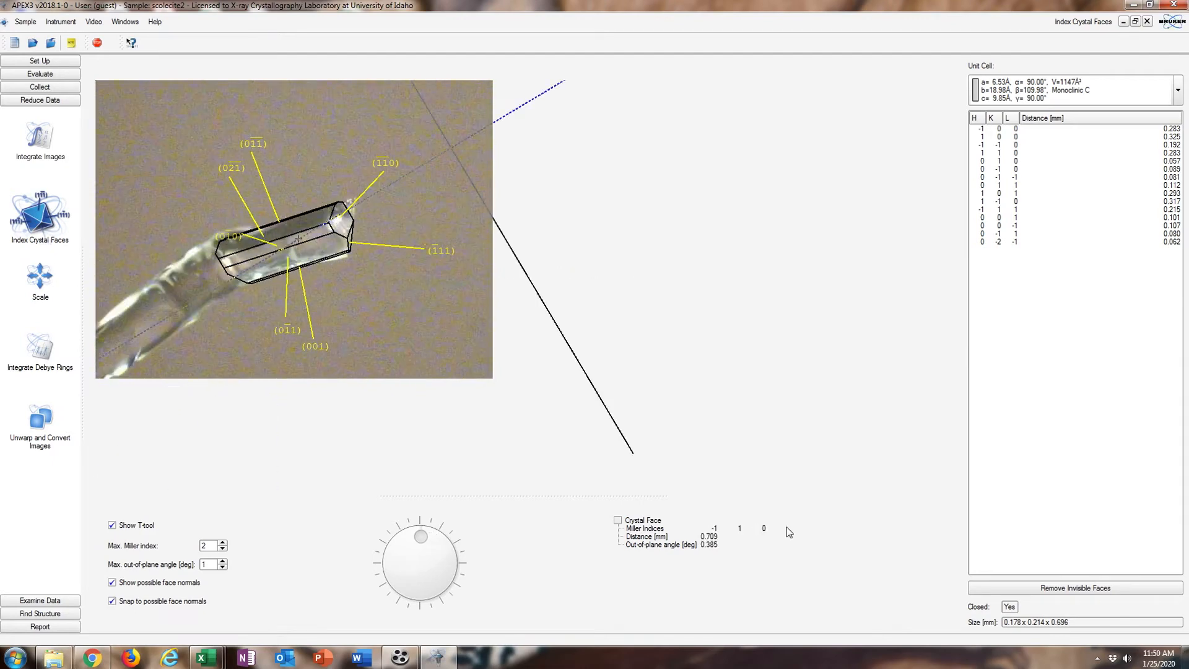
left_click(1062, 591)
left_click(594, 342)
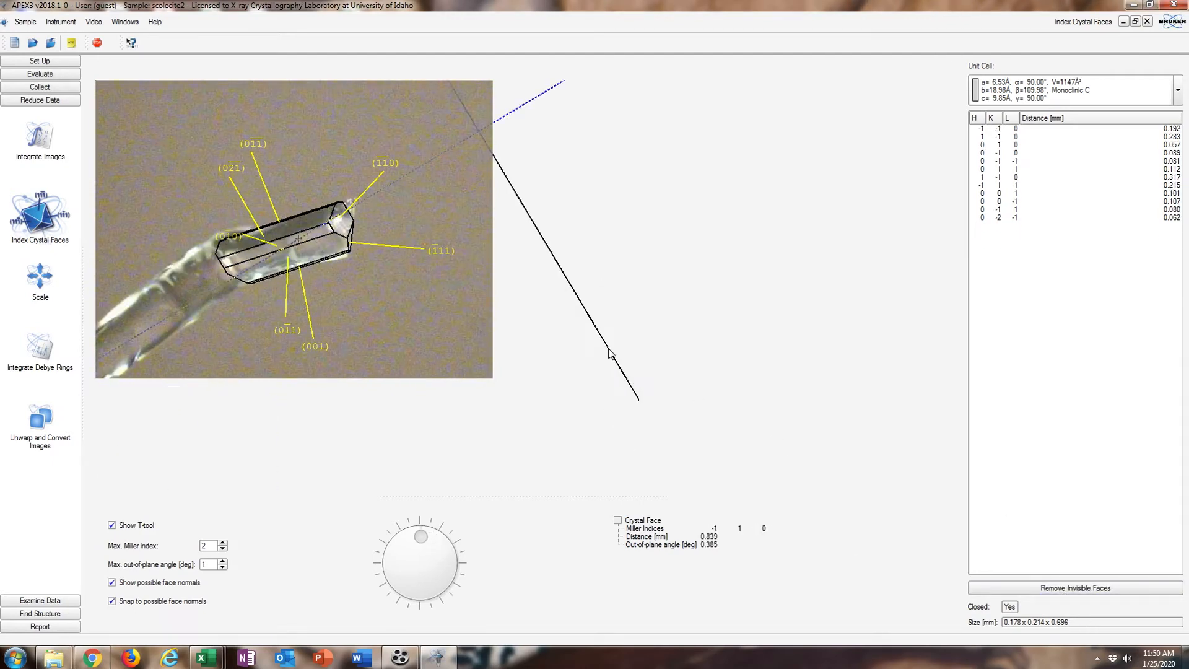
Open the sample description and check the crystal dimensions carried over from the face indexing.
left_click(39, 61)
left_click(43, 107)
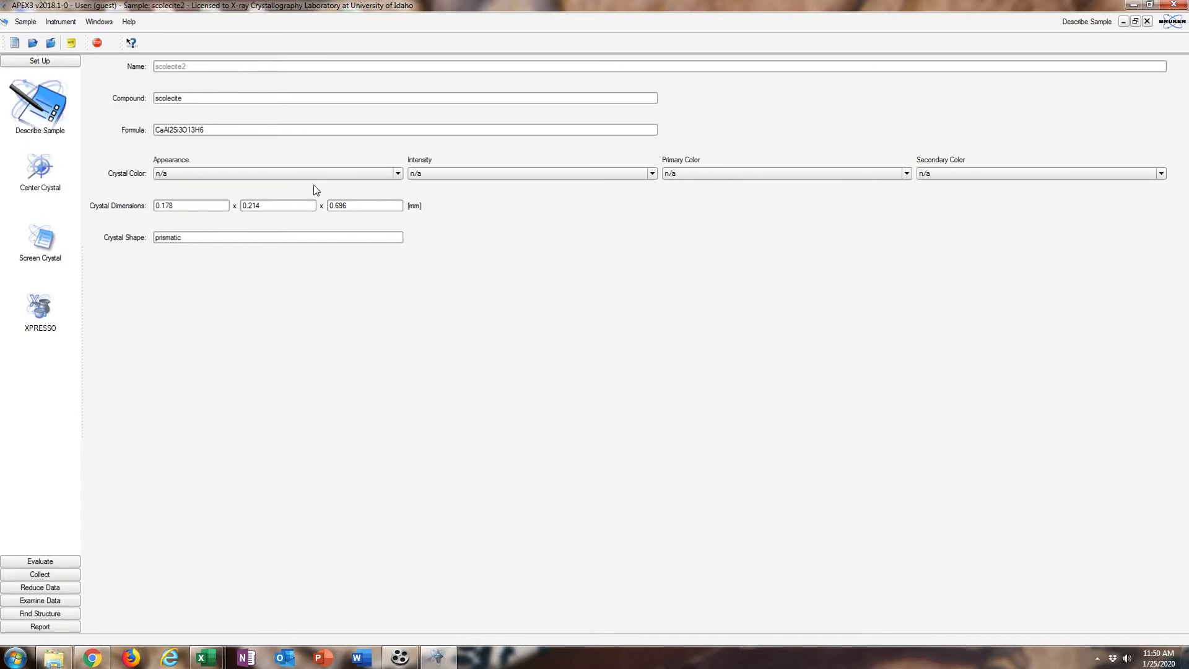
left_click(353, 206)
Open the image integration for the listed scolecite2 runs and start it with the monoclinic C cell at 0.555 Å resolution.
left_click(61, 563)
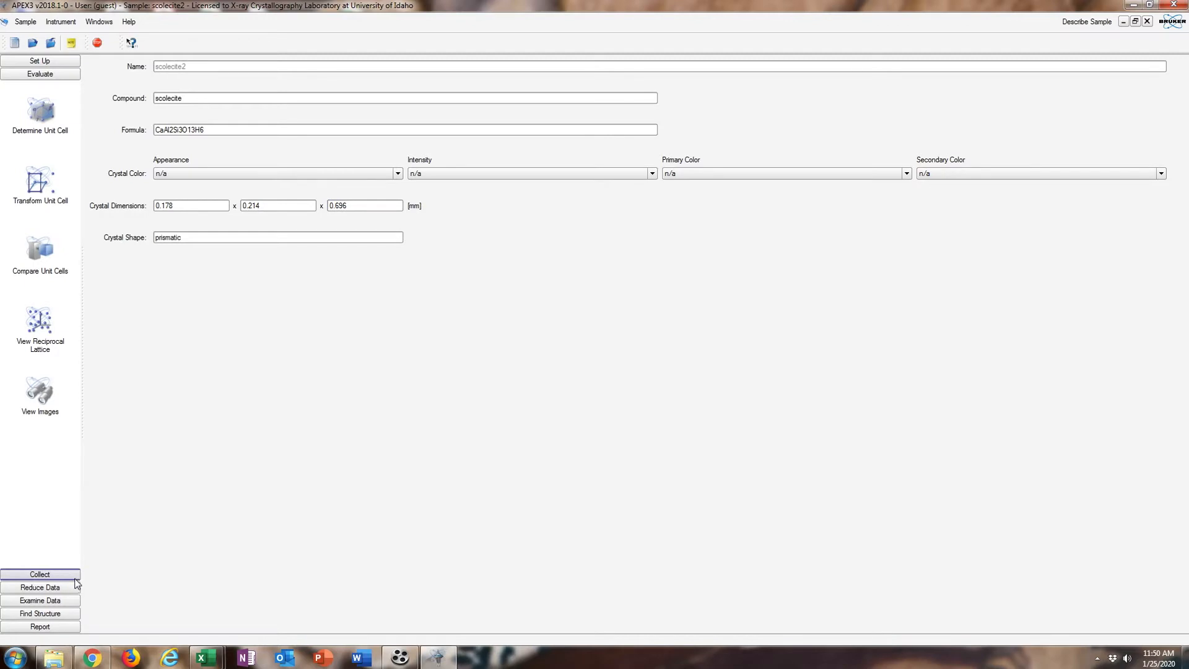
left_click(62, 574)
left_click(62, 585)
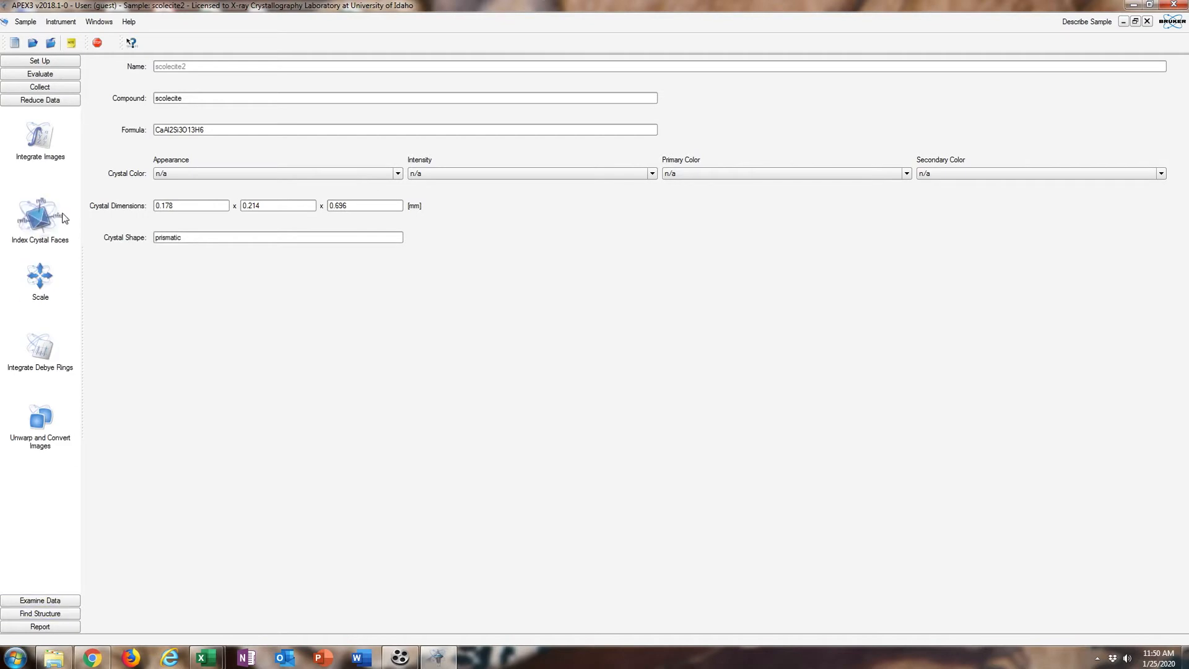
left_click(41, 147)
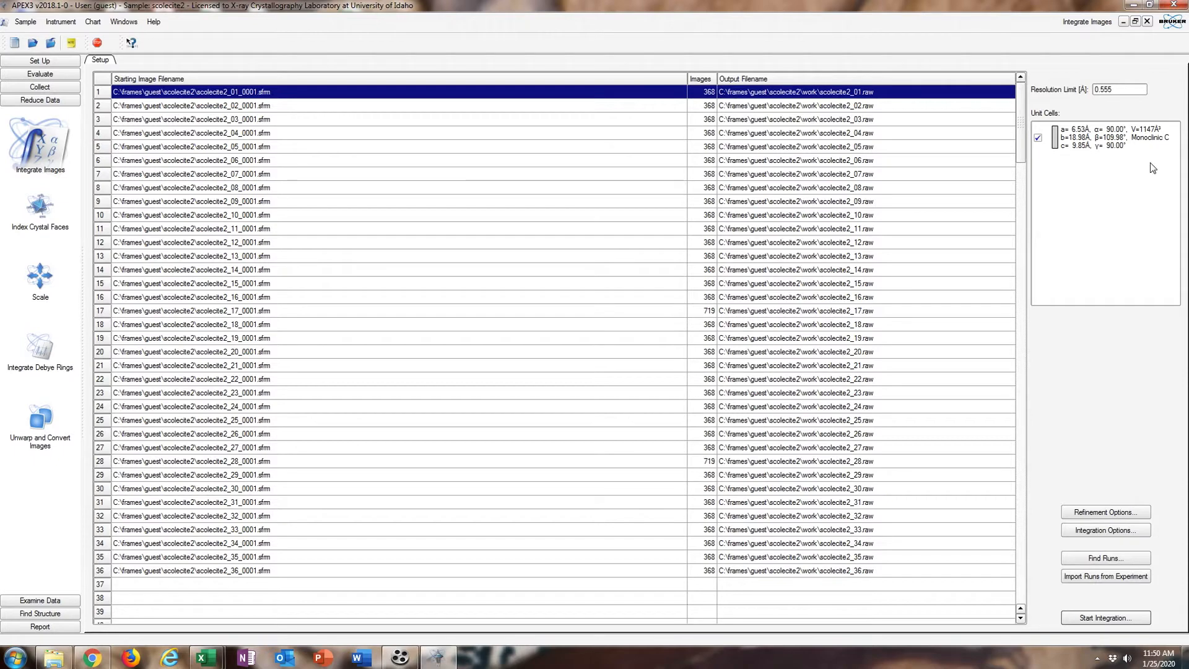
left_click(1105, 617)
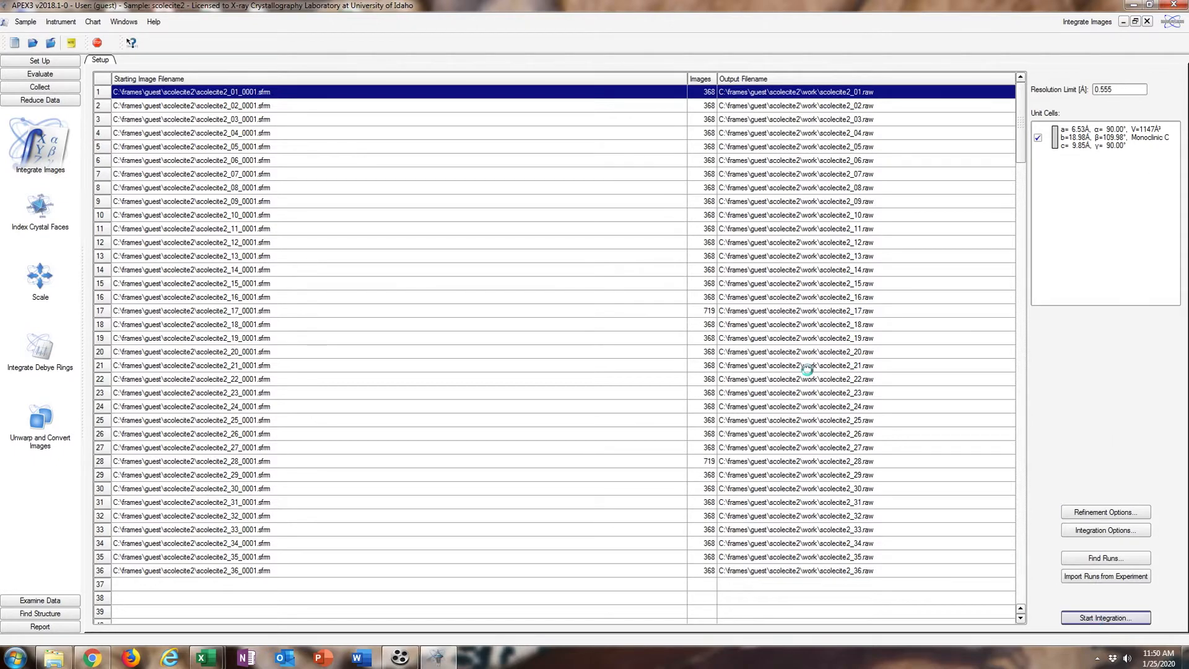
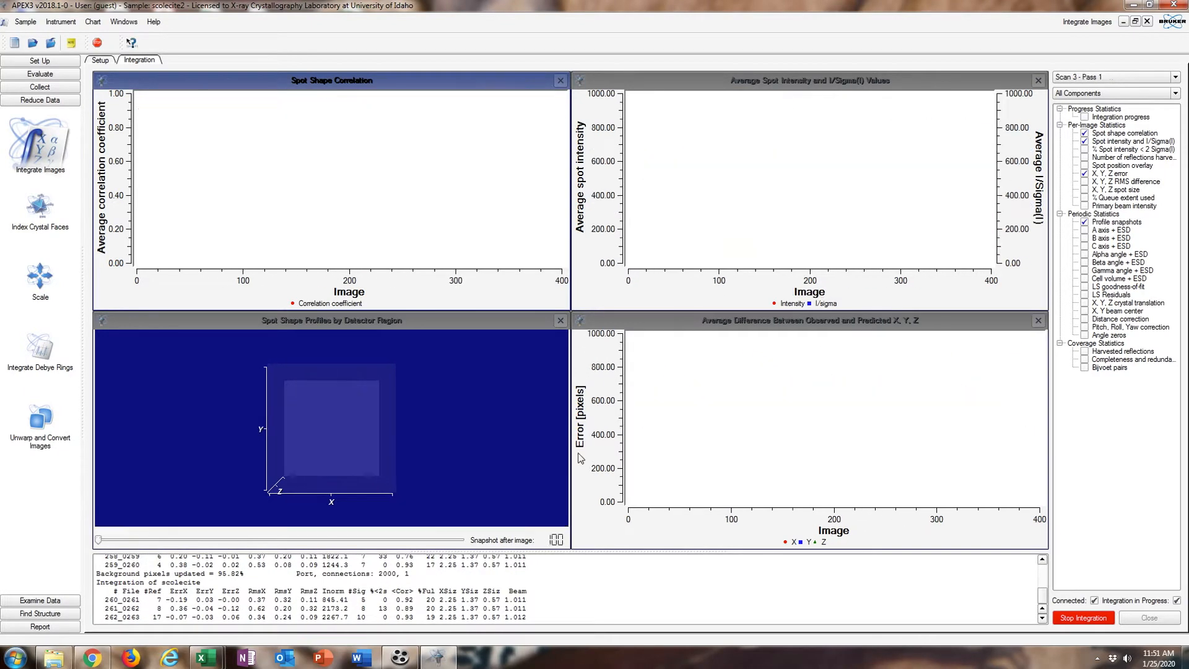
Replace the spot intensity plot with the integration progress display and enlarge the log to read the global cell refinement.
left_click(1039, 80)
left_click(1084, 117)
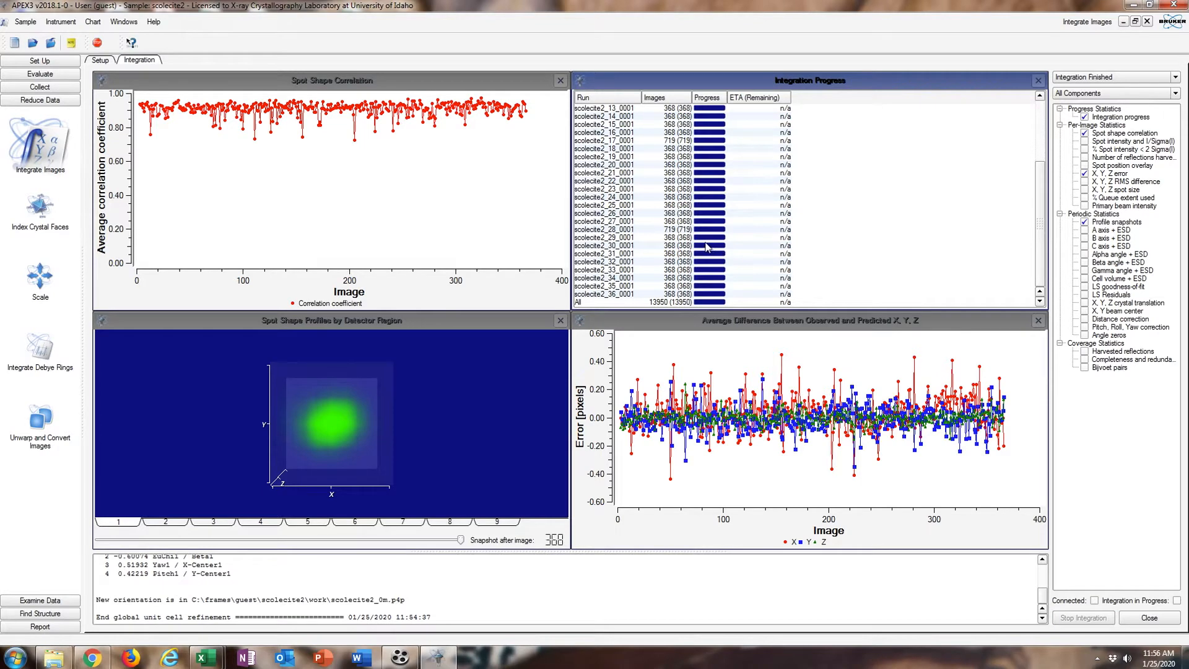
left_click(475, 546)
left_click_drag(477, 549, 477, 259)
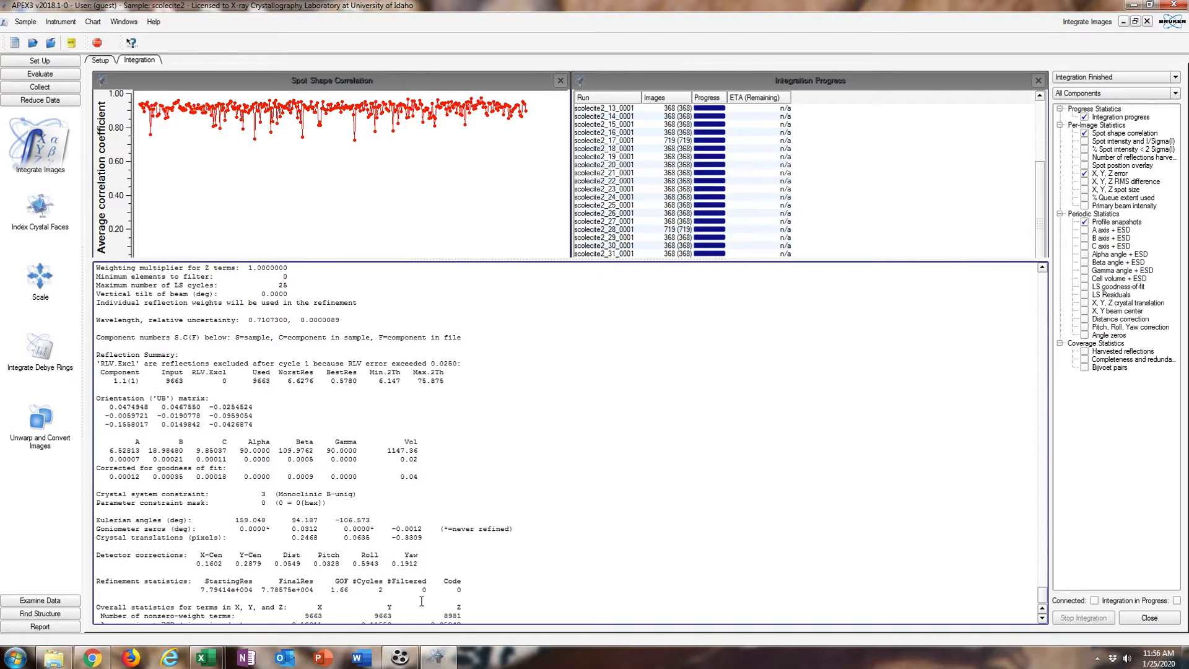
Switch to the Excel workbook EXCELIBR_V5_scolecite_example2 and bring the XRD orientation matrix on the Biaxial Input sheet into view.
mouse_move(204, 658)
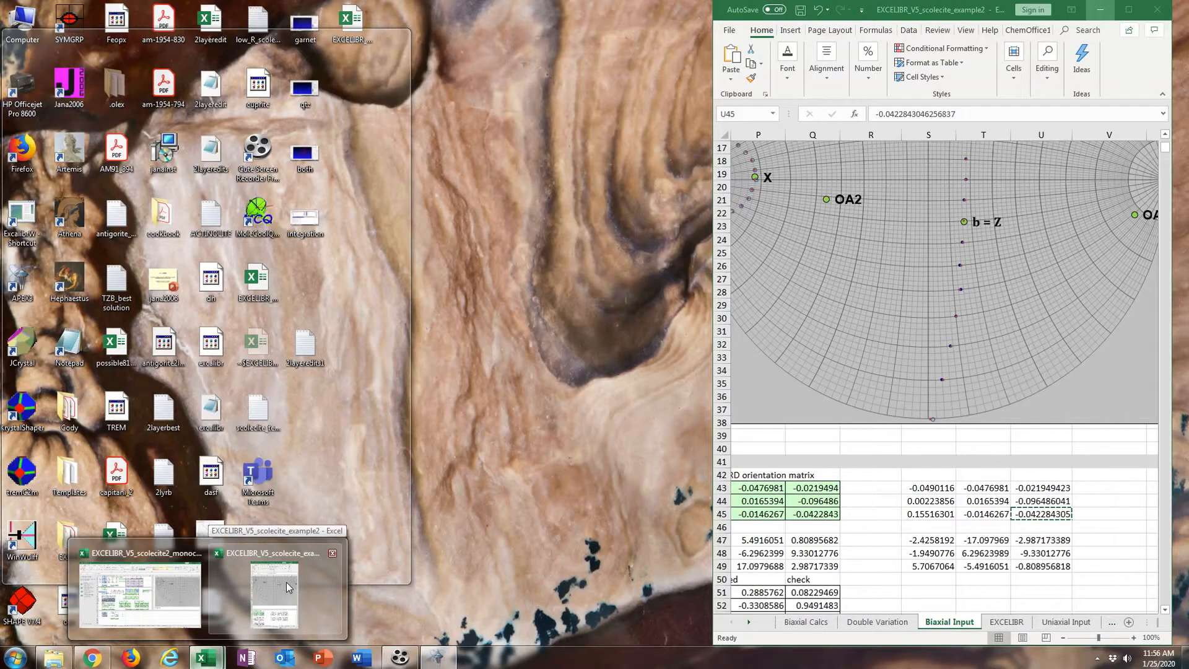
left_click(286, 582)
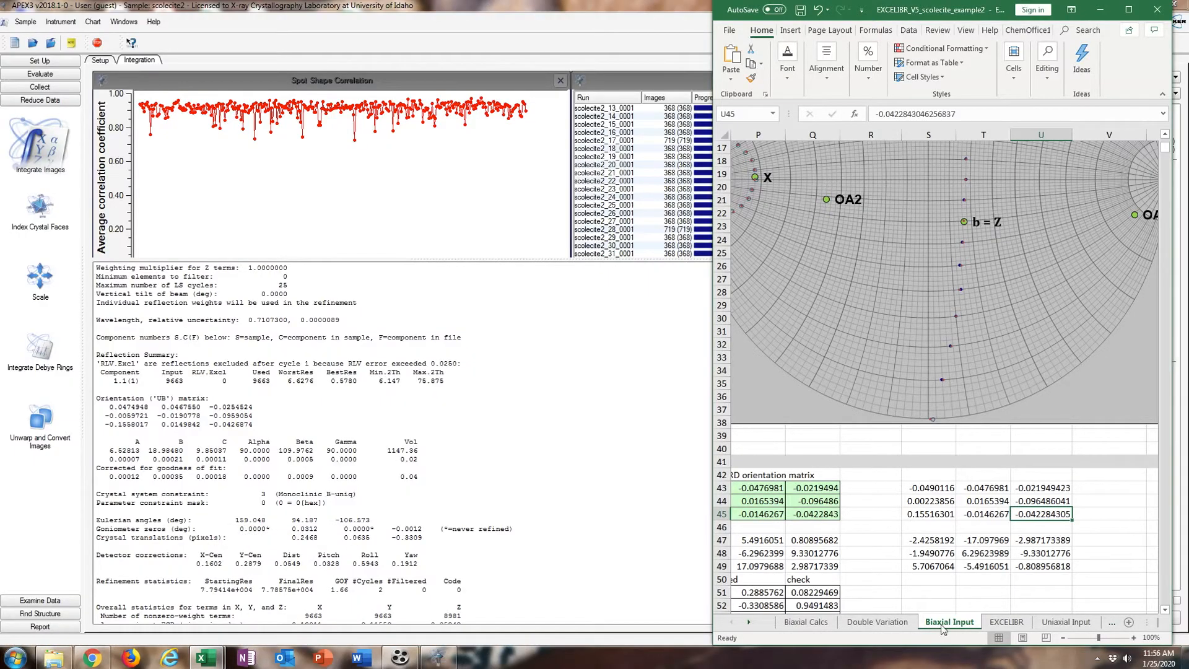
left_click(1128, 9)
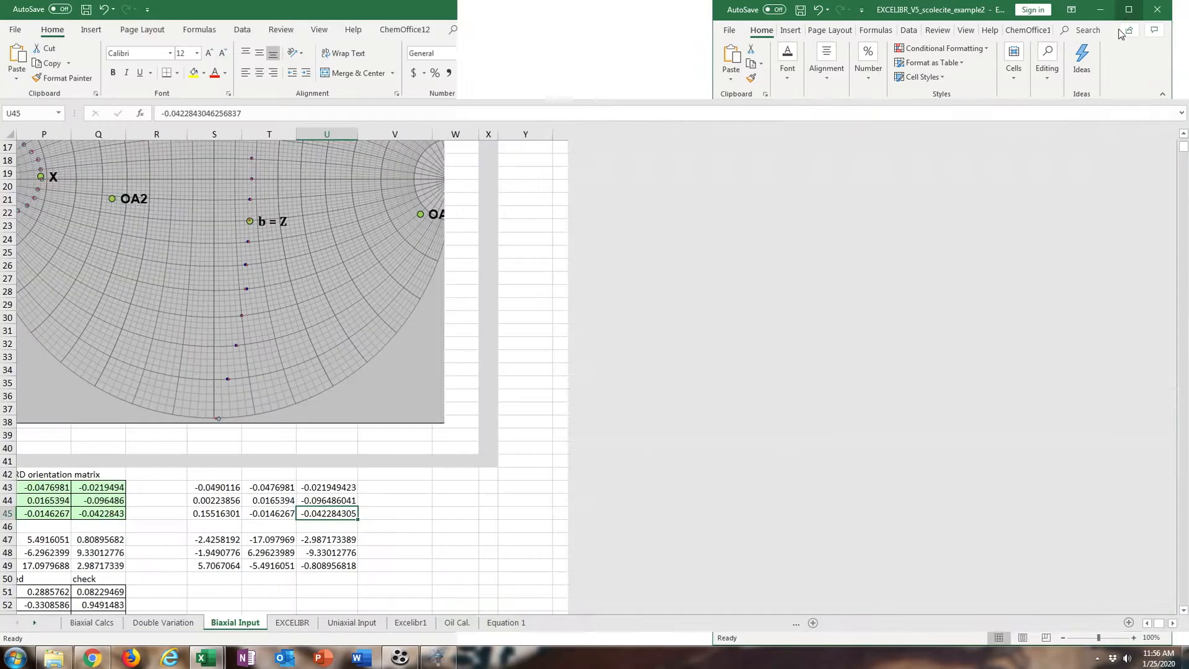
scroll(646, 245, "down", 1)
scroll(817, 457, "up", 5)
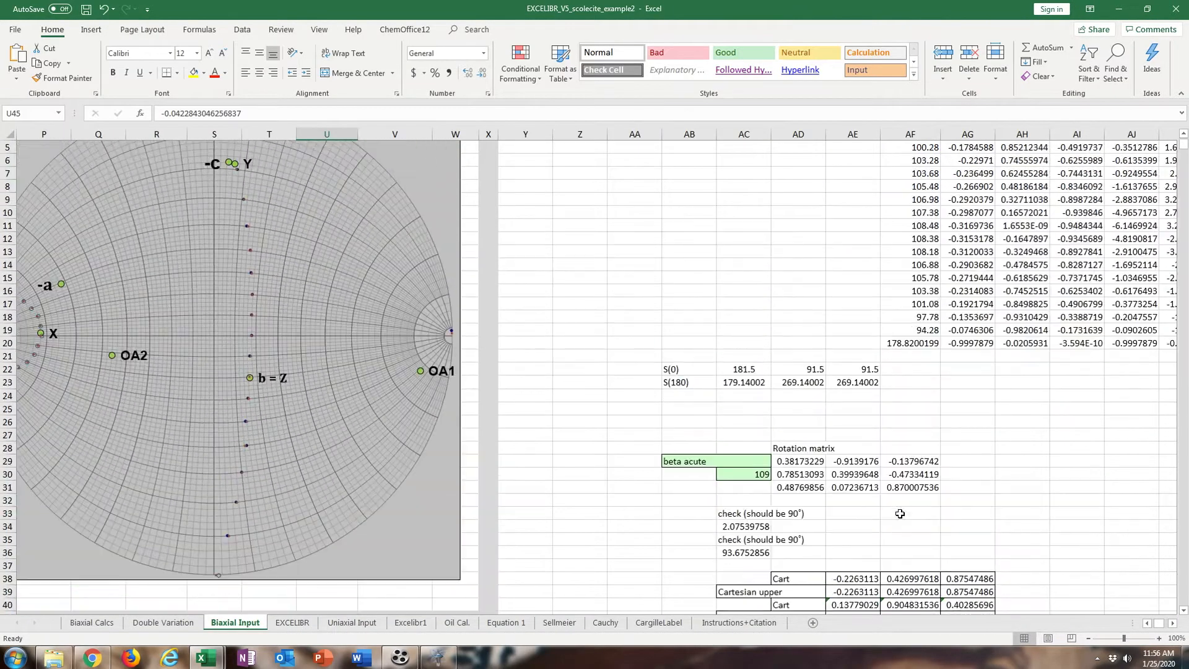
left_click(1146, 624)
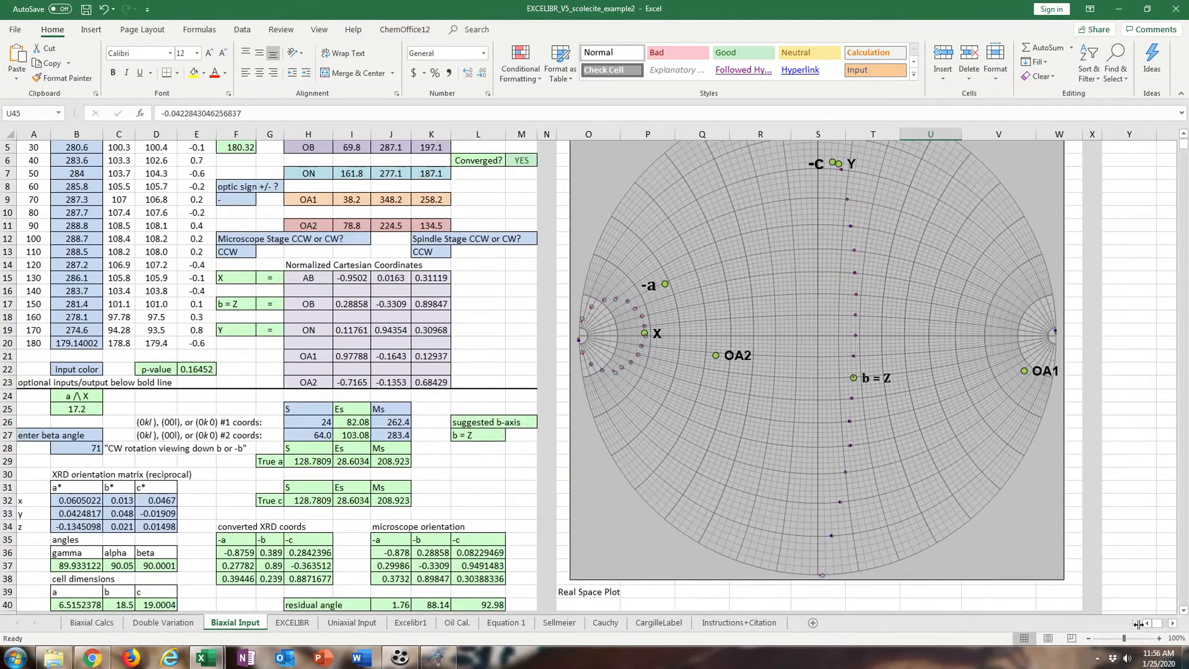
left_click_drag(1132, 624, 881, 625)
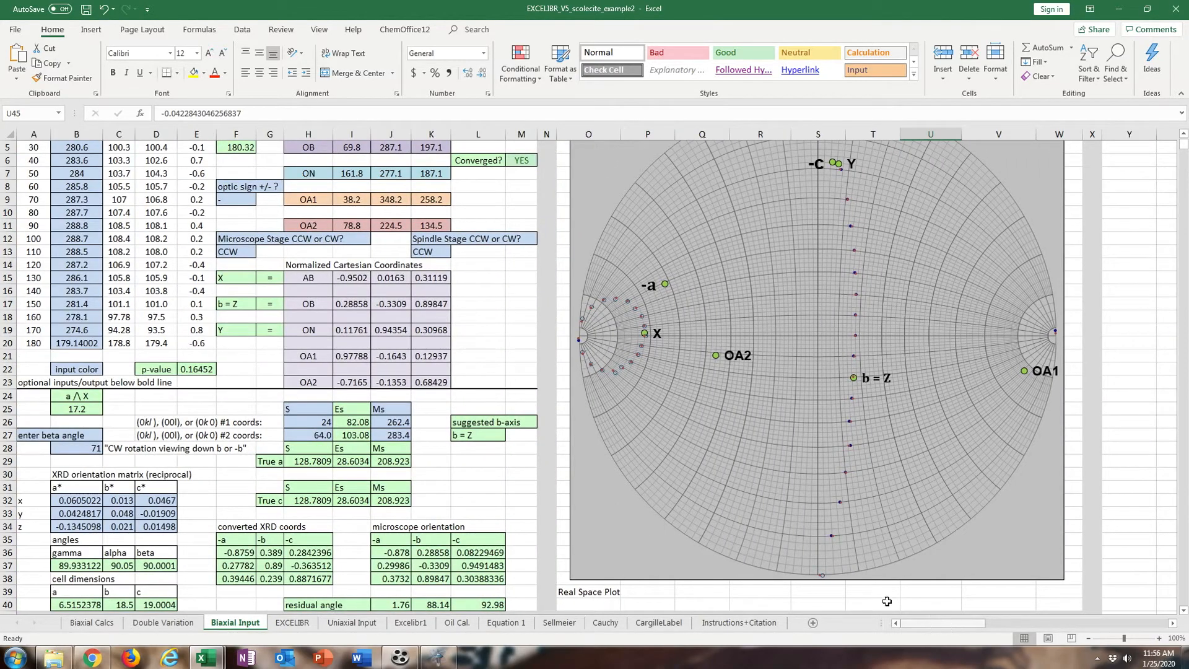
left_click(93, 501)
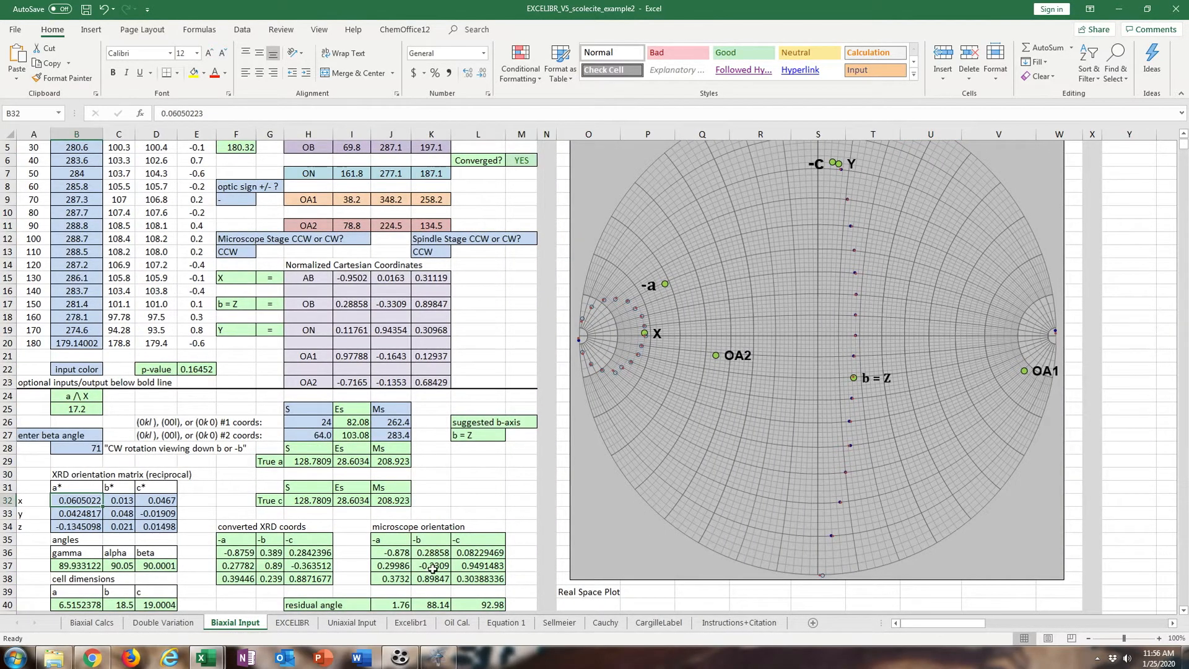
Arrange the workbook and the integration log side by side so both the matrix cells and the refined UB matrix are visible.
left_click(1147, 8)
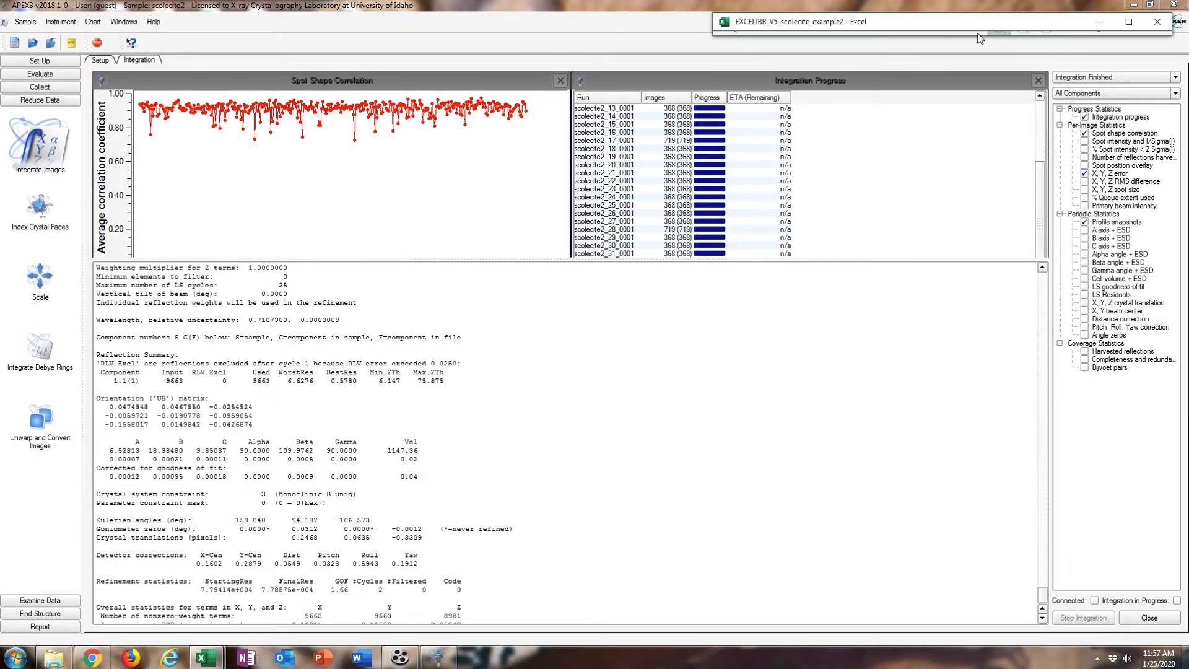
left_click_drag(956, 37, 951, 543)
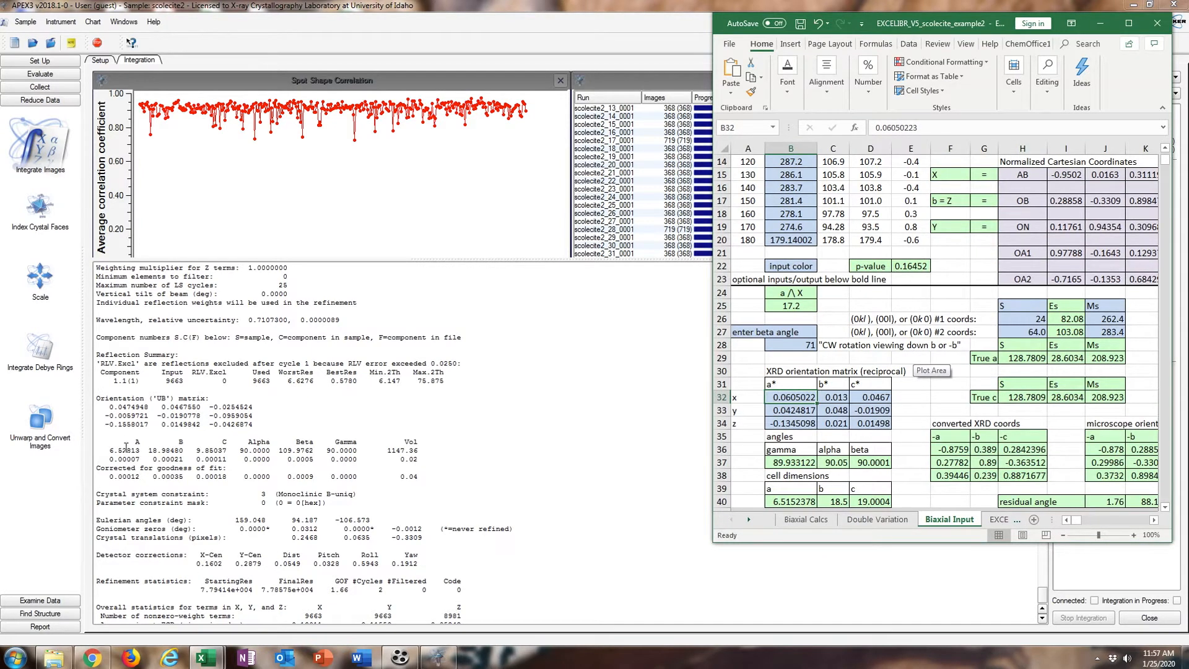
left_click_drag(105, 406, 147, 407)
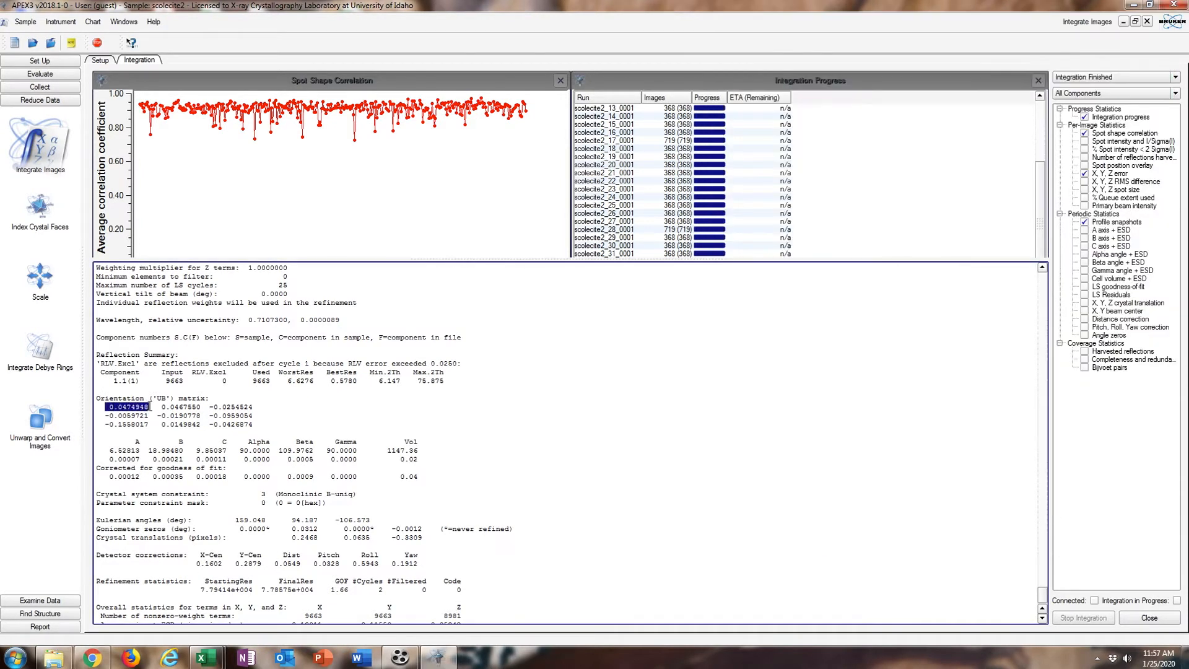
left_click(1149, 4)
Enter the refined a* column of the XRD orientation matrix as 0.0474948, -0.0059721 and -0.1558017.
left_click(796, 397)
type("0.0474948")
left_click(142, 417)
left_click(804, 410)
type("-0.0059721")
left_click(143, 425)
left_click_drag(116, 417, 265, 416)
left_click(791, 424)
type("-0.1558017")
Enter the refined b* column of the XRD orientation matrix as 0.0467550, -0.0190778 and 0.0149842.
left_click(833, 397)
type("0.0467550")
left_click(832, 410)
left_click(833, 424)
type("0.0149842")
Enter the refined c* column of the XRD orientation matrix as -0.0254524, -0.0959054 and -0.0426874.
left_click(870, 397)
type("-0.0254524")
left_click(870, 410)
type("-0.0959054")
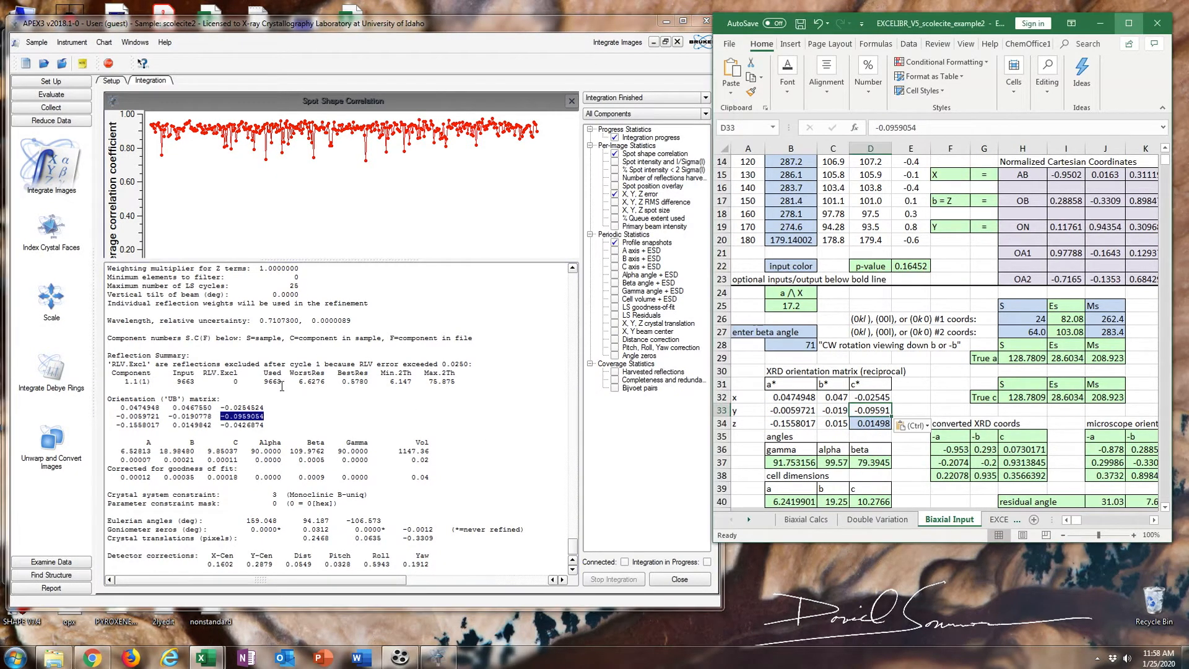
left_click(870, 424)
type("-0.0426874")
left_click(833, 437)
scroll(825, 450, "down", 2)
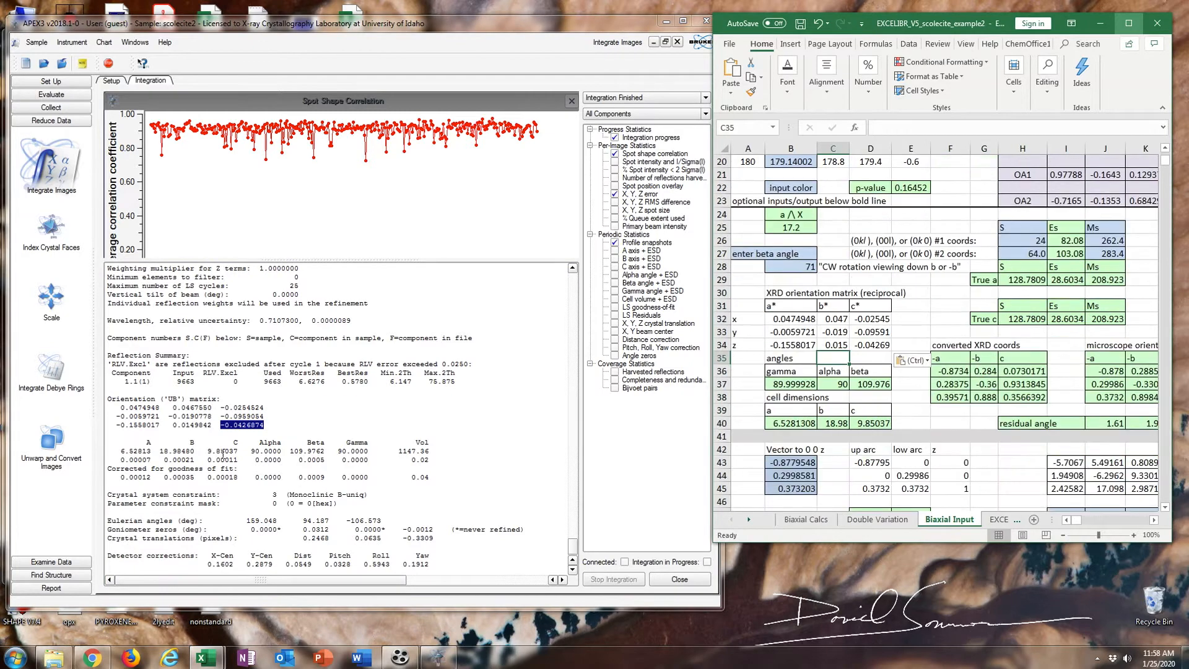
Compare the converted XRD coordinates with the microscope orientation and relabel the -C point on the stereonet as C.
left_click(1128, 23)
left_click(204, 265)
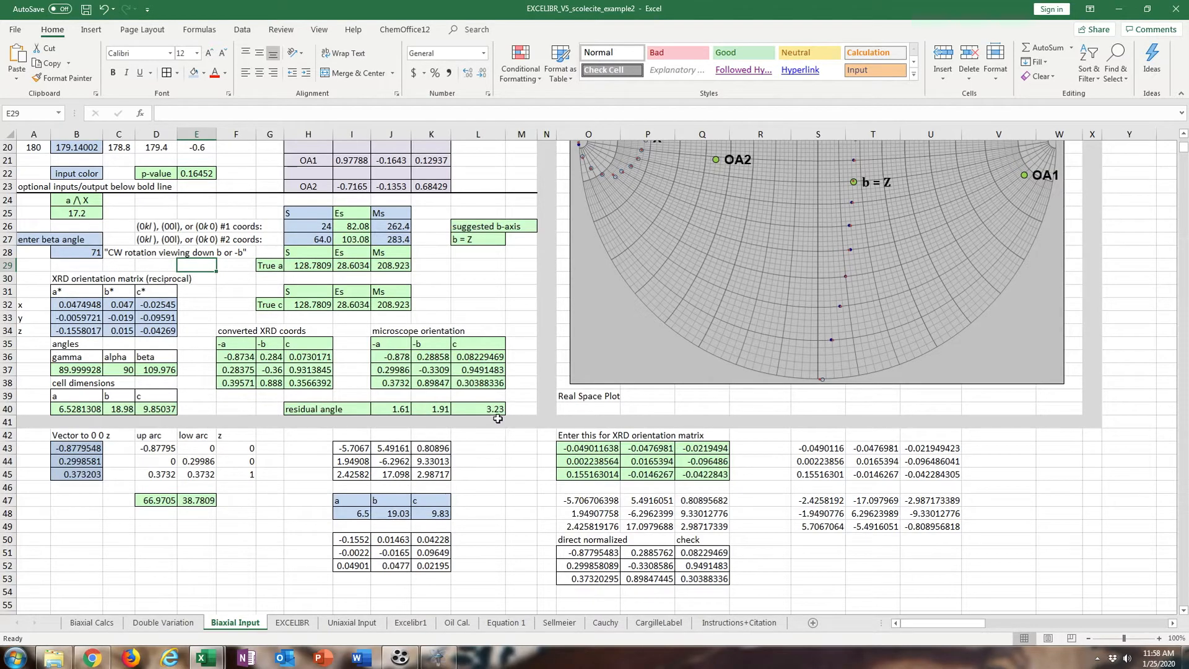
scroll(502, 420, "up", 6)
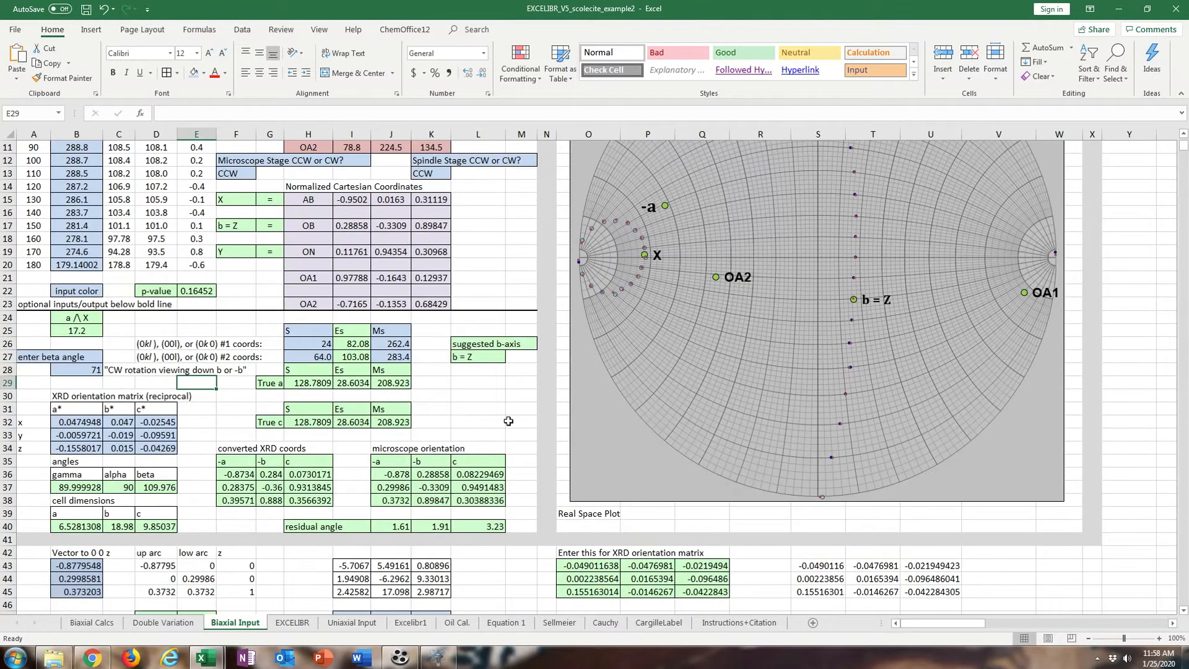
scroll(499, 476, "down", 1)
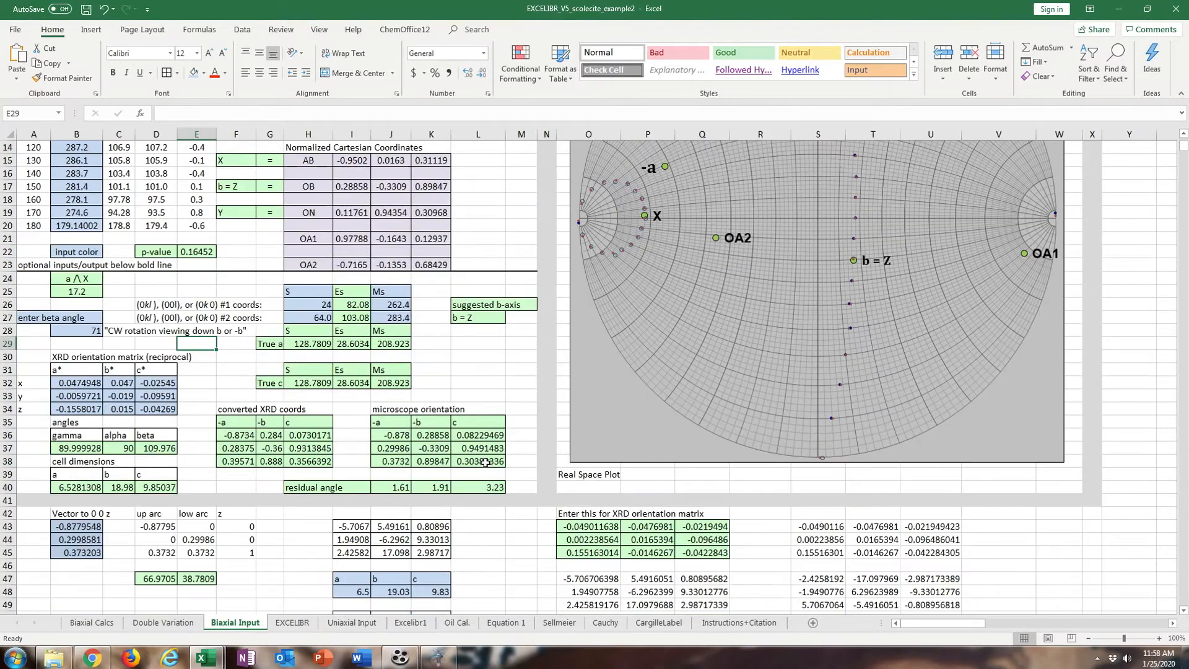
scroll(496, 489, "up", 1)
scroll(496, 488, "down", 4)
scroll(440, 495, "up", 3)
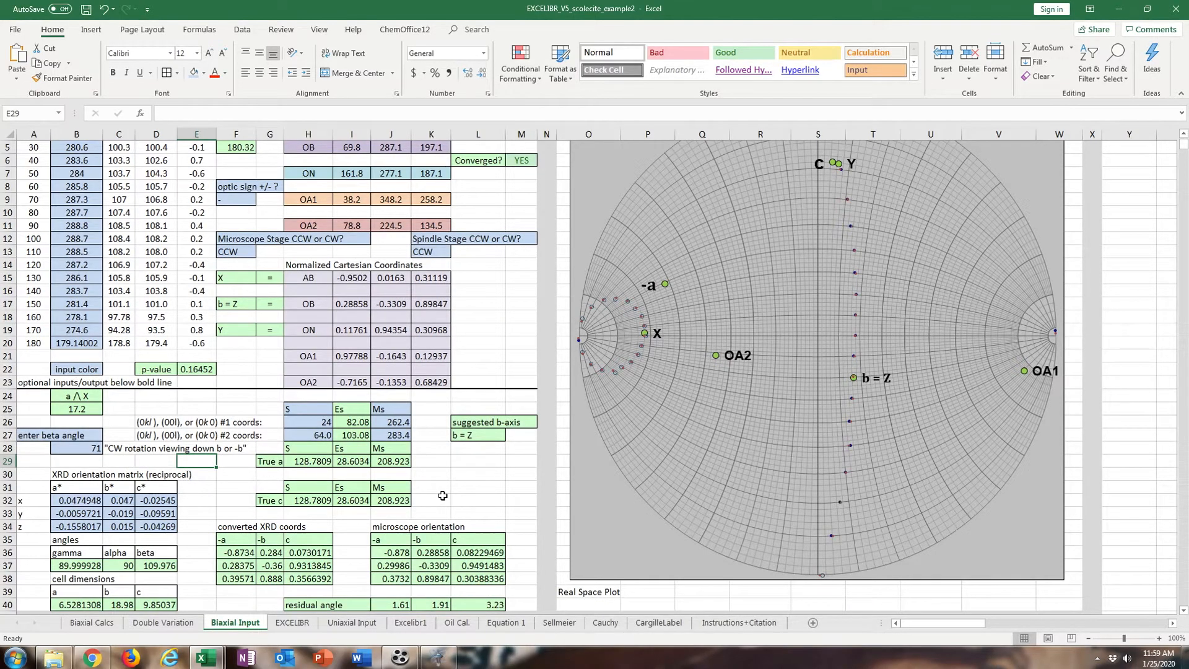
Set the beta angle to 70.03, refine it to 70.024, and review the residual angles and the axes on the stereonet.
scroll(266, 468, "down", 3)
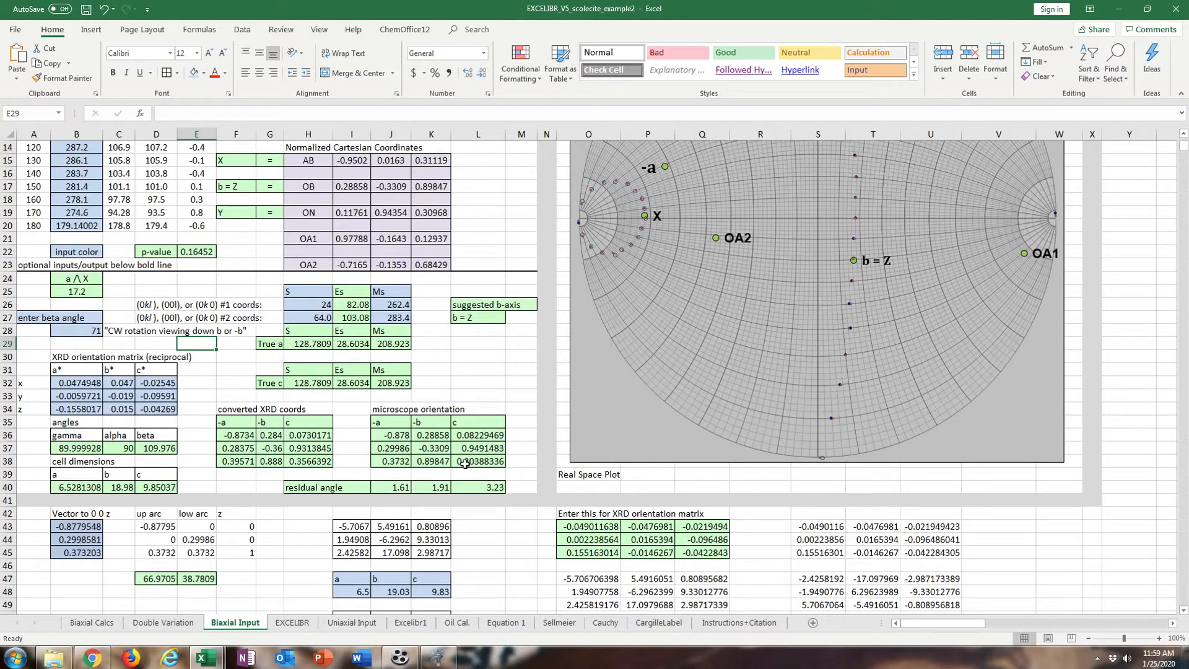
scroll(435, 515, "up", 5)
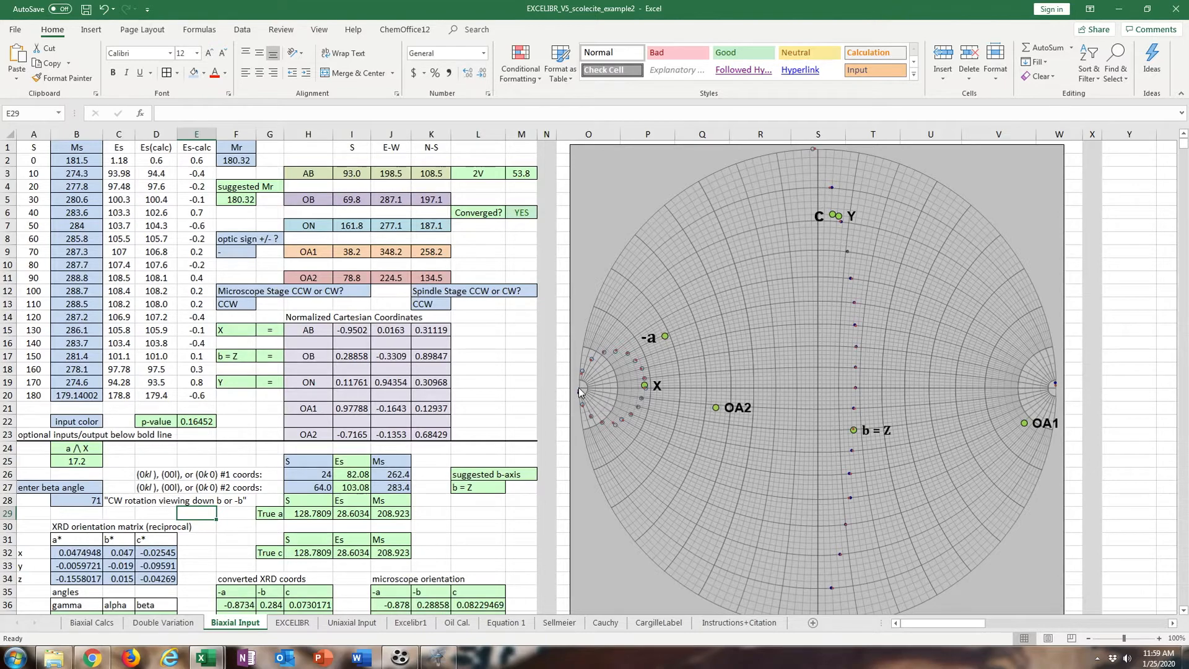
scroll(475, 385, "down", 1)
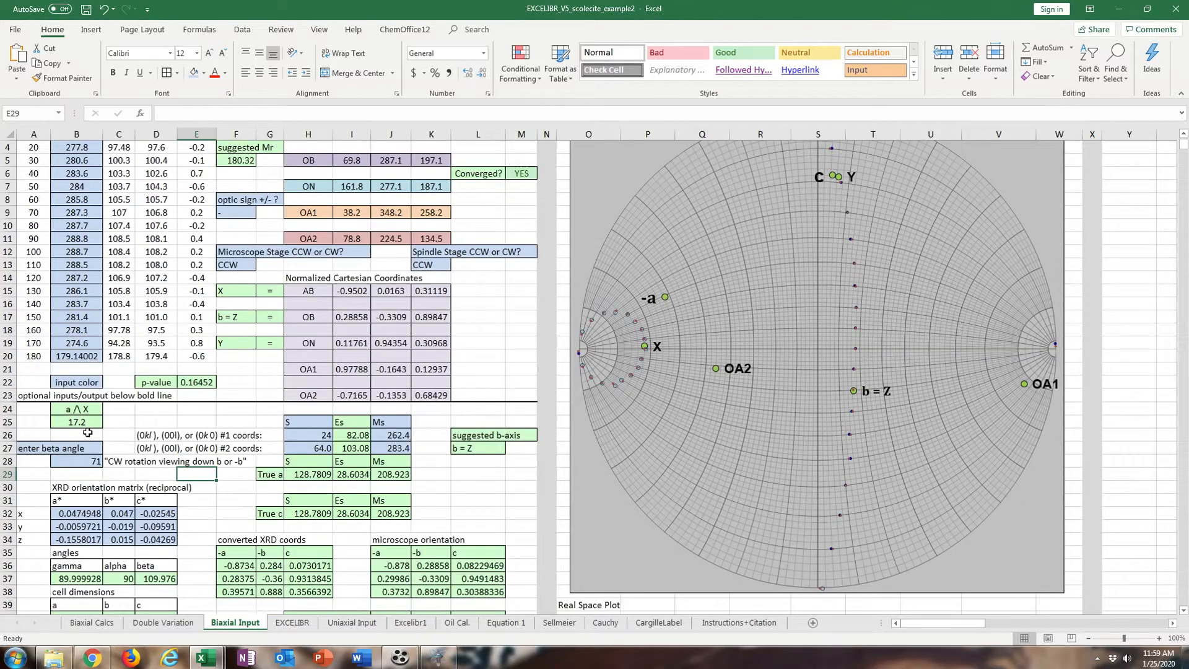
scroll(85, 433, "down", 1)
left_click(74, 417)
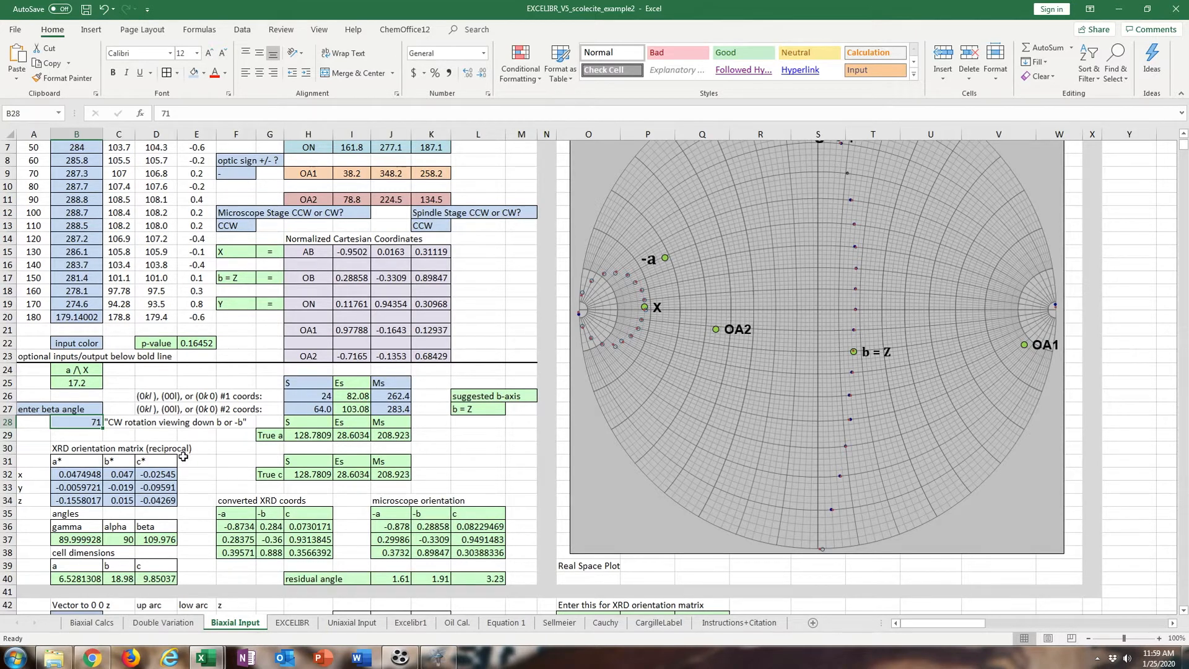
type("70.03")
key("Return")
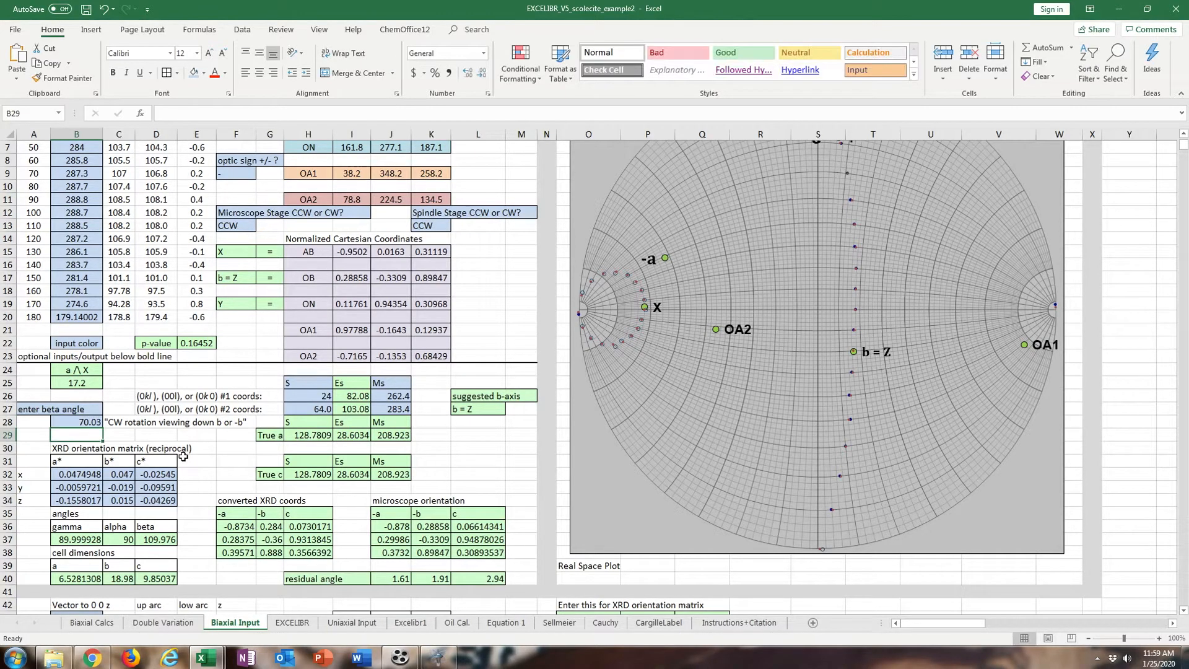
scroll(107, 427, "down", 1)
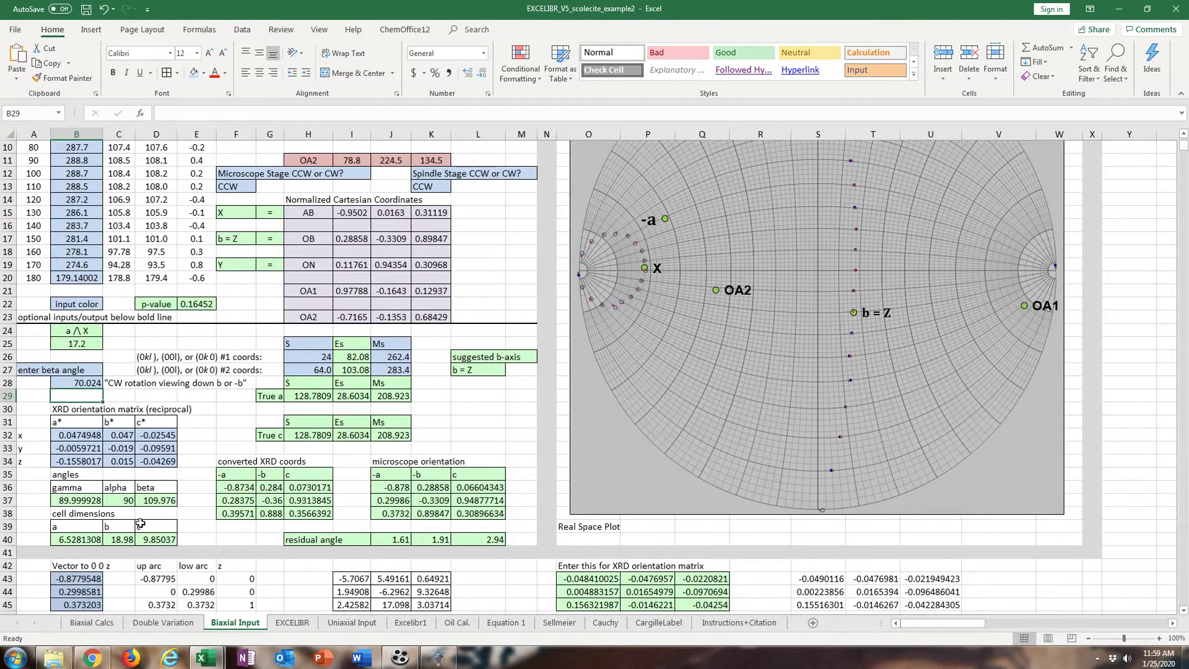
scroll(141, 520, "down", 2)
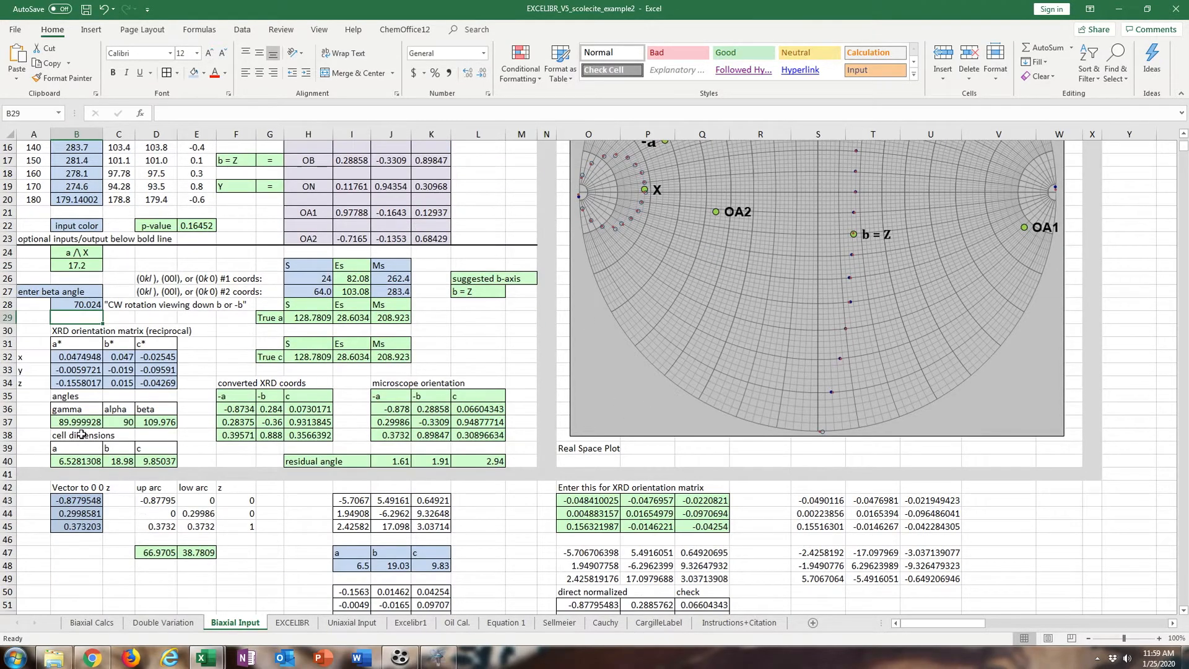
scroll(338, 484, "up", 5)
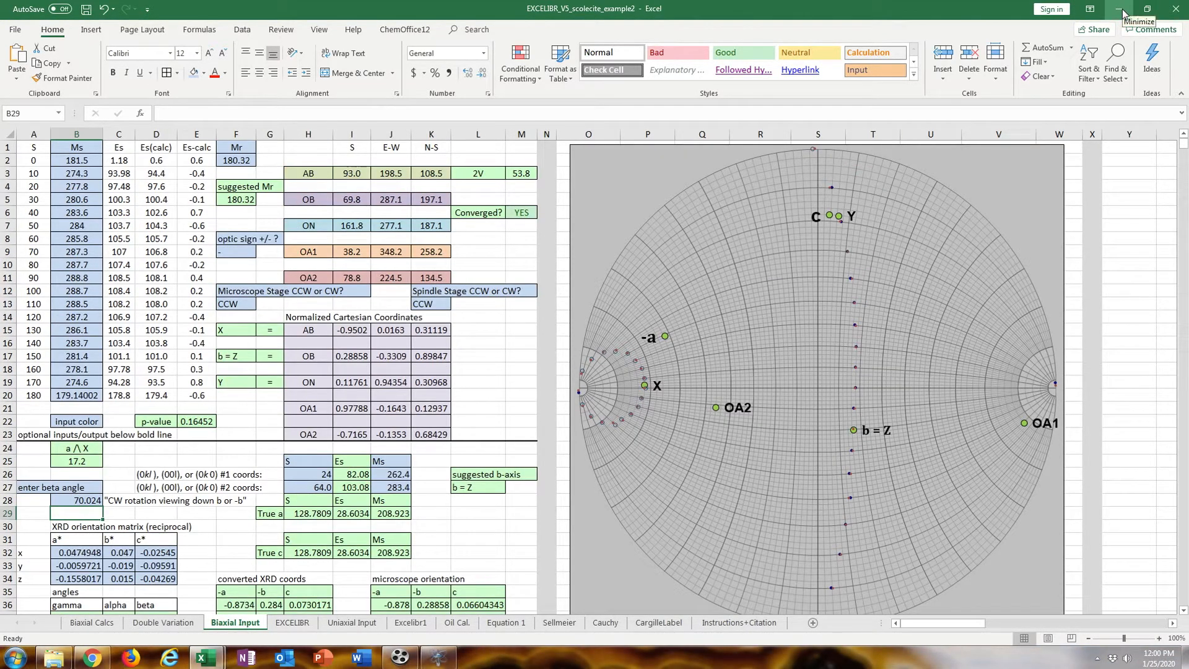
Switch to APEX3 and close the finished integration of the scolecite2 frames.
left_click(1119, 10)
left_click(683, 20)
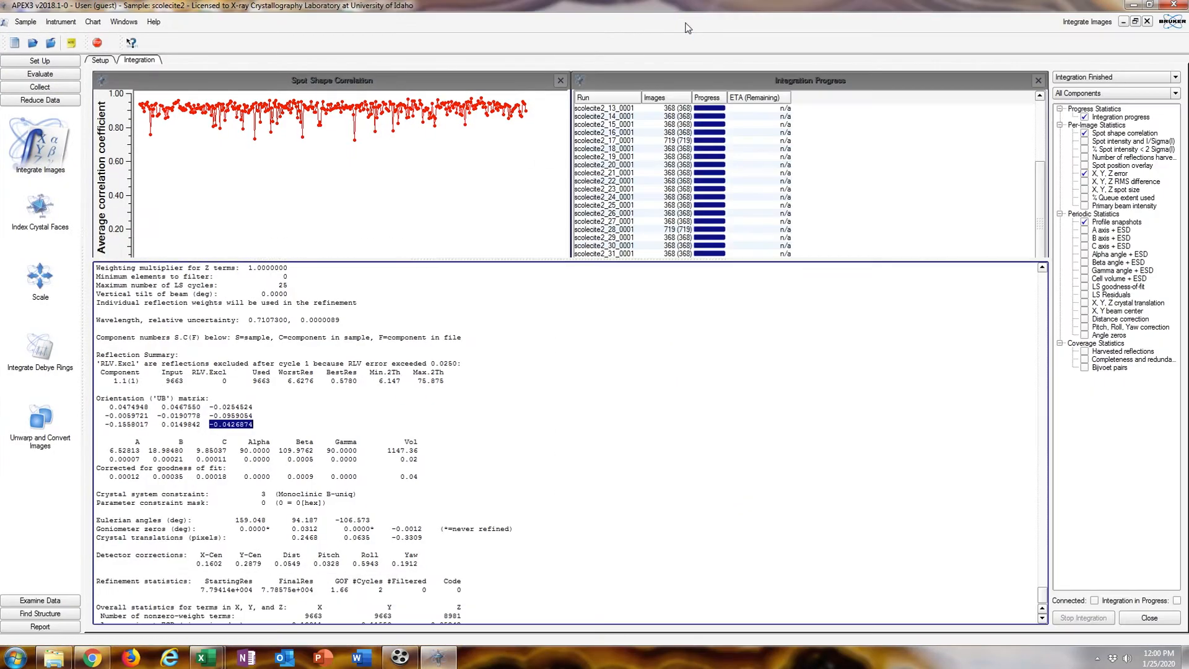
left_click(1163, 620)
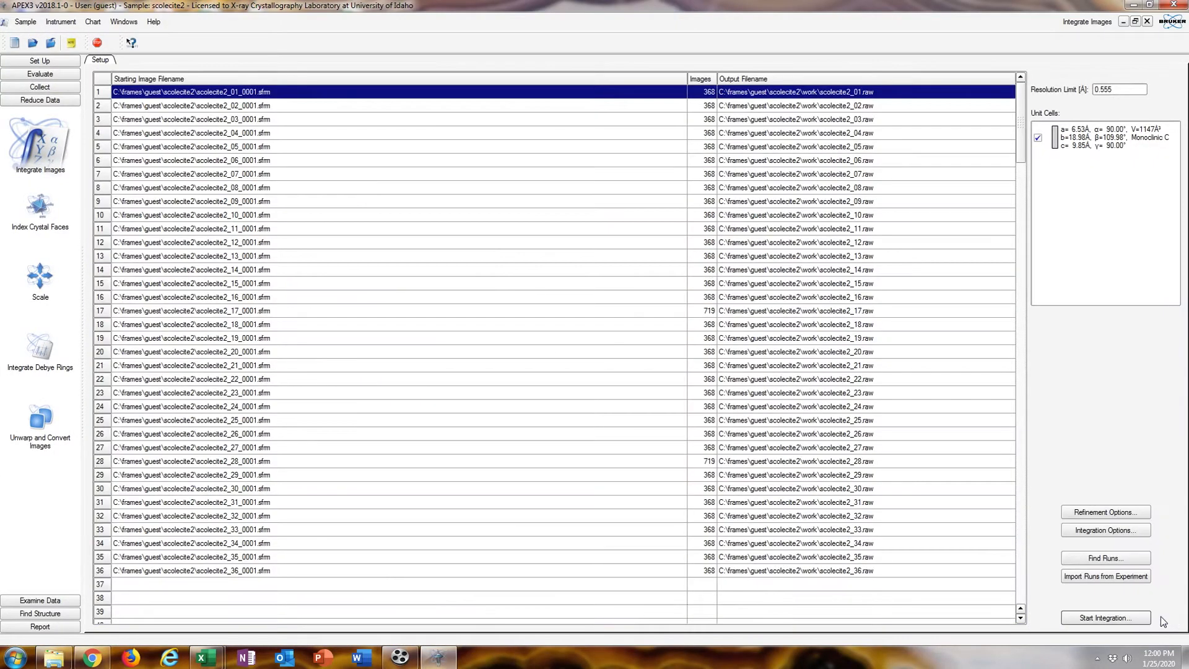
Start scaling scolecite2_0m.raw with the Multi-Scan absorption correction in Laue group 2/m and run the parameter refinement.
left_click(46, 287)
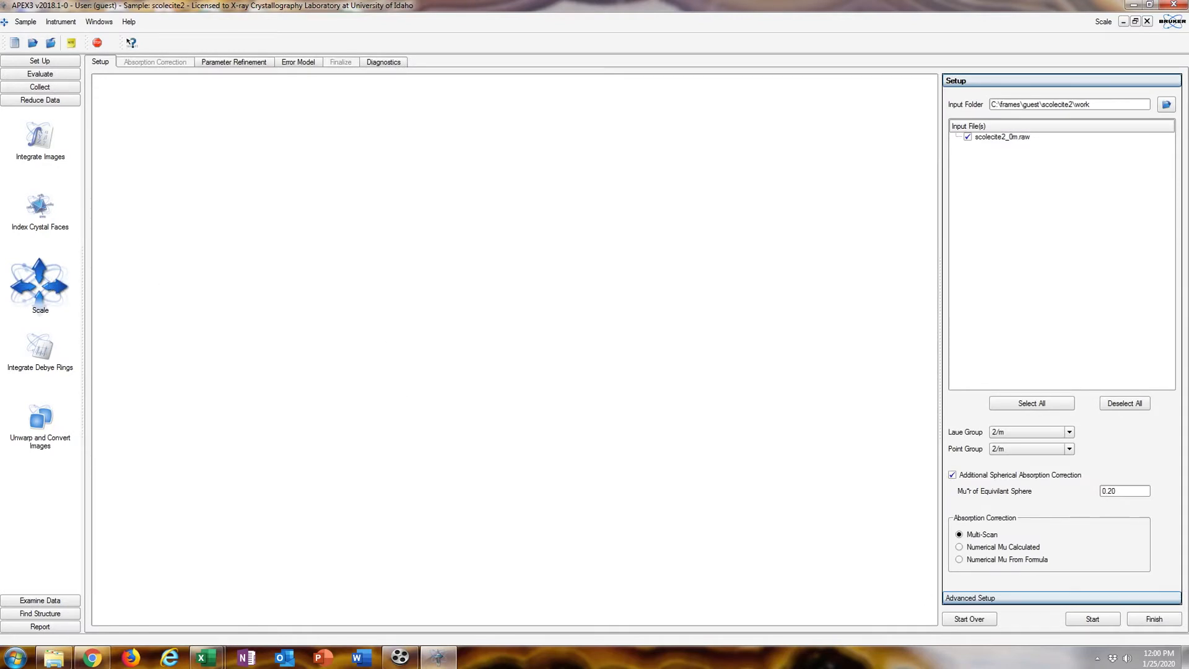
left_click(1093, 619)
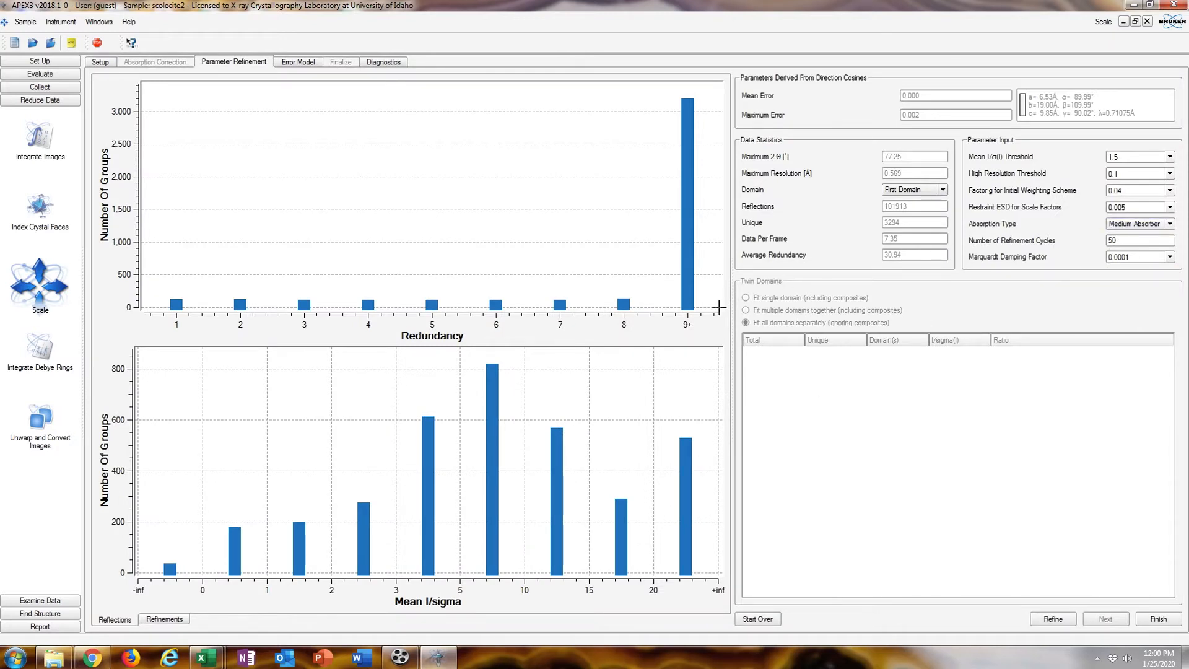
left_click(1061, 618)
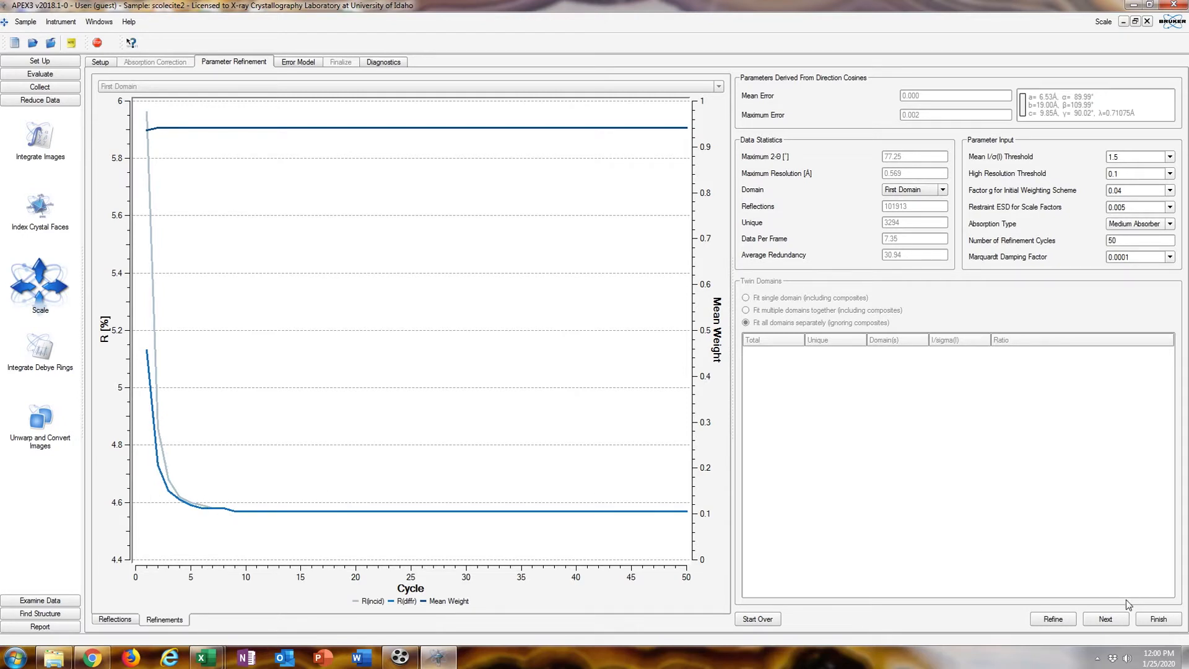
Proceed to the error model, review the R(int) values of all scans, and finish the scaling.
left_click(1105, 618)
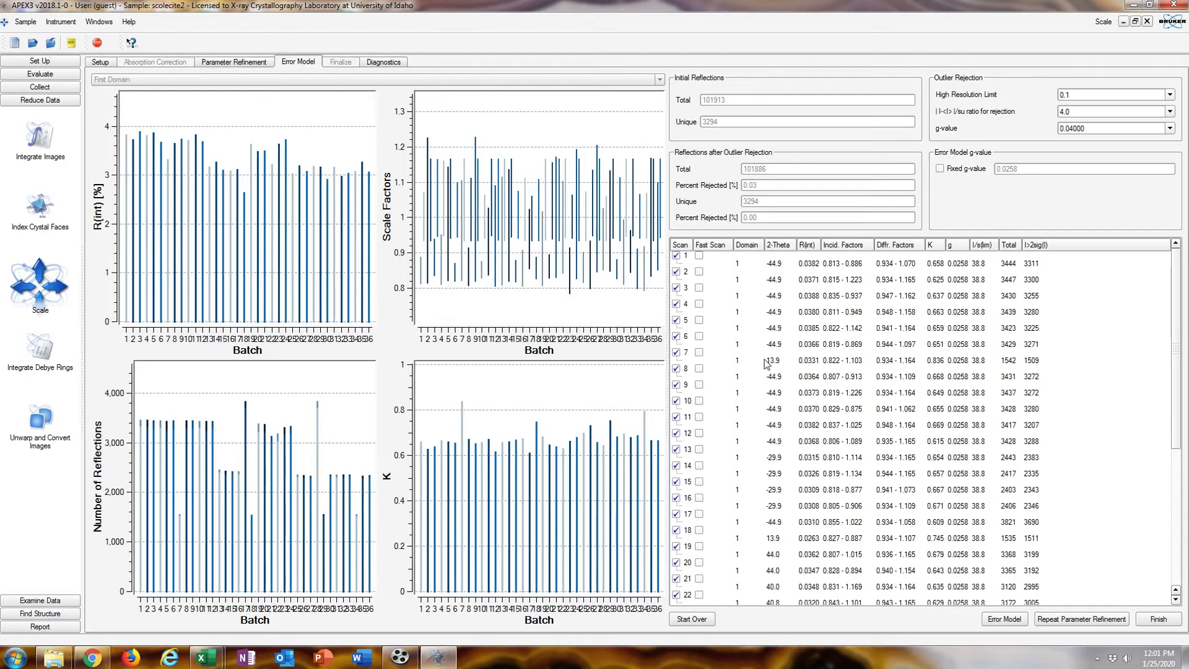
scroll(812, 278, "down", 2)
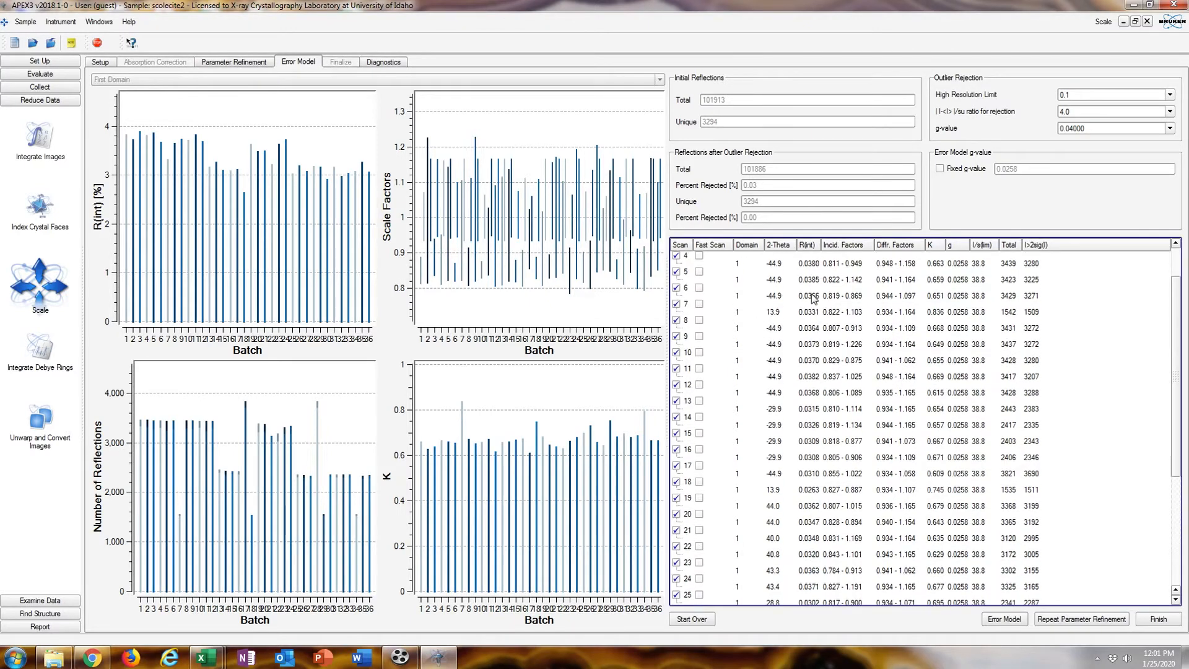
scroll(814, 497, "down", 3)
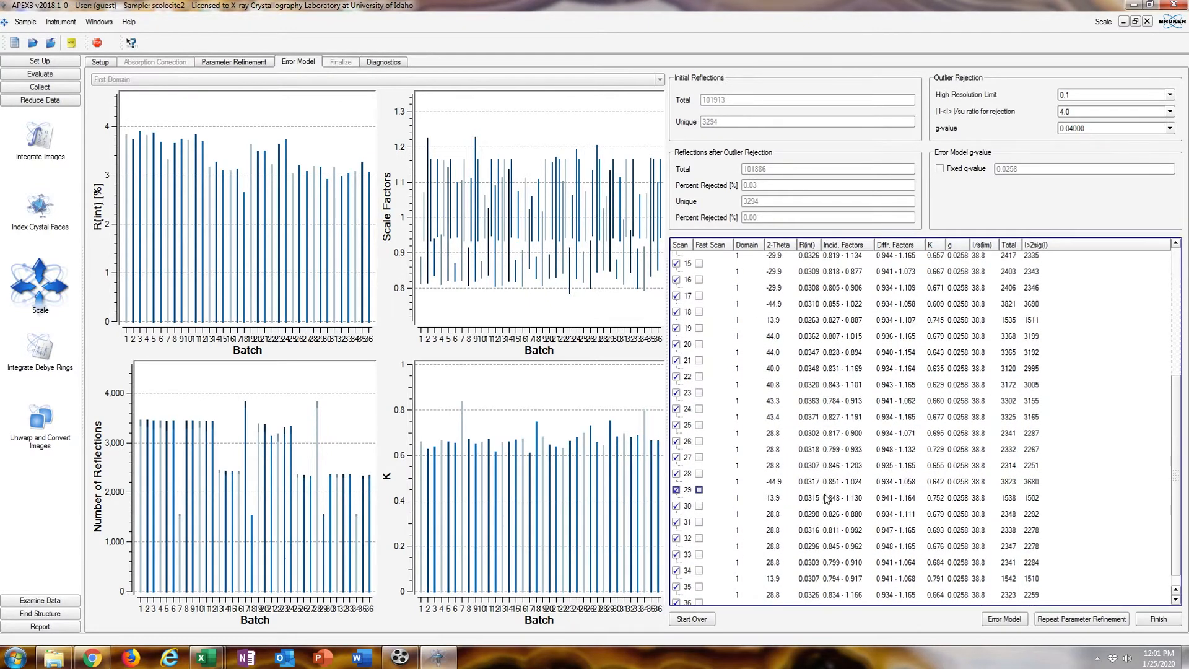
scroll(817, 501, "down", 1)
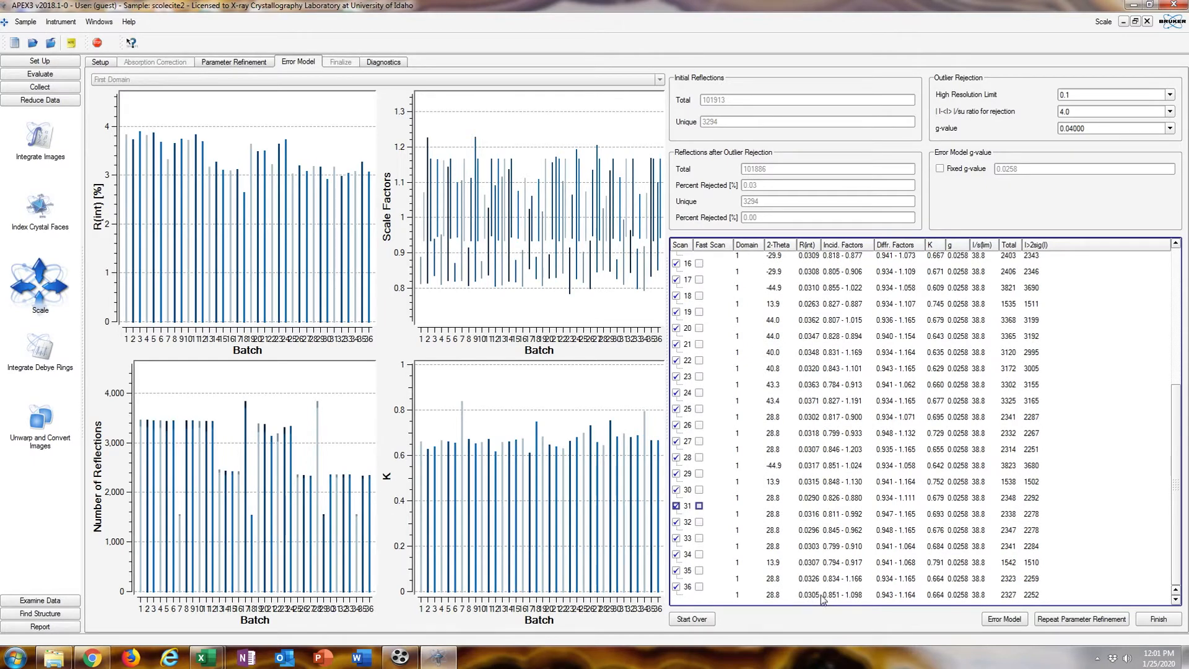
left_click(1167, 620)
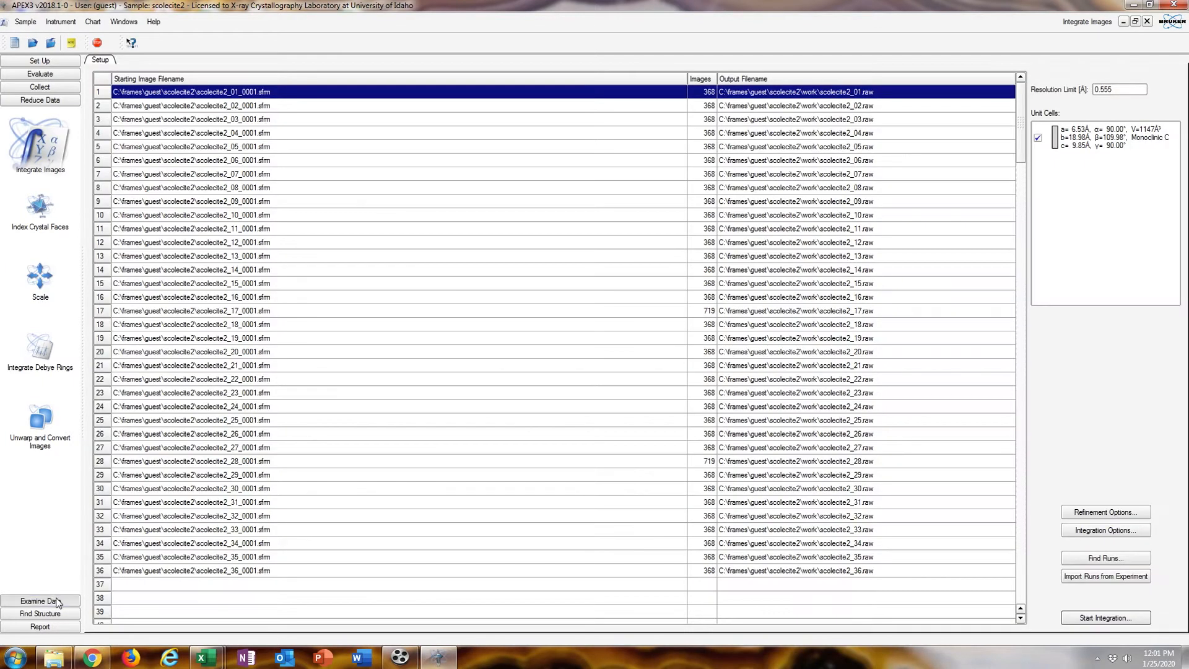
Start the data analysis in XPREP with scolecite2_0m.p4p and scolecite2_0m.hkl.
left_click(57, 600)
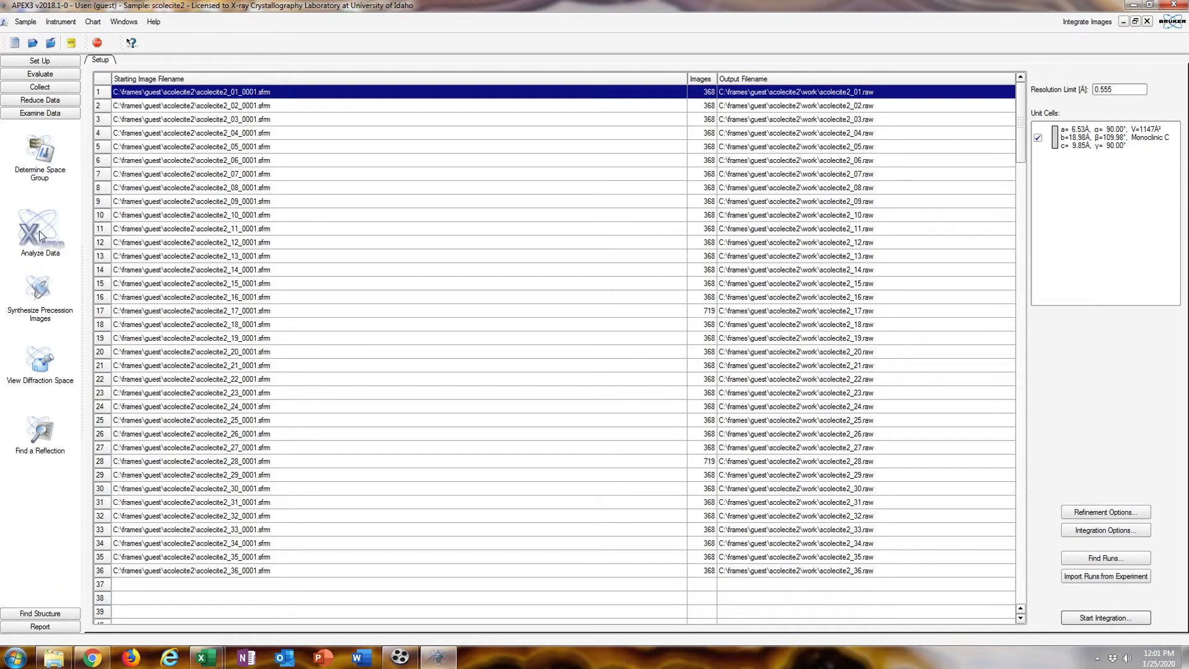
left_click(41, 235)
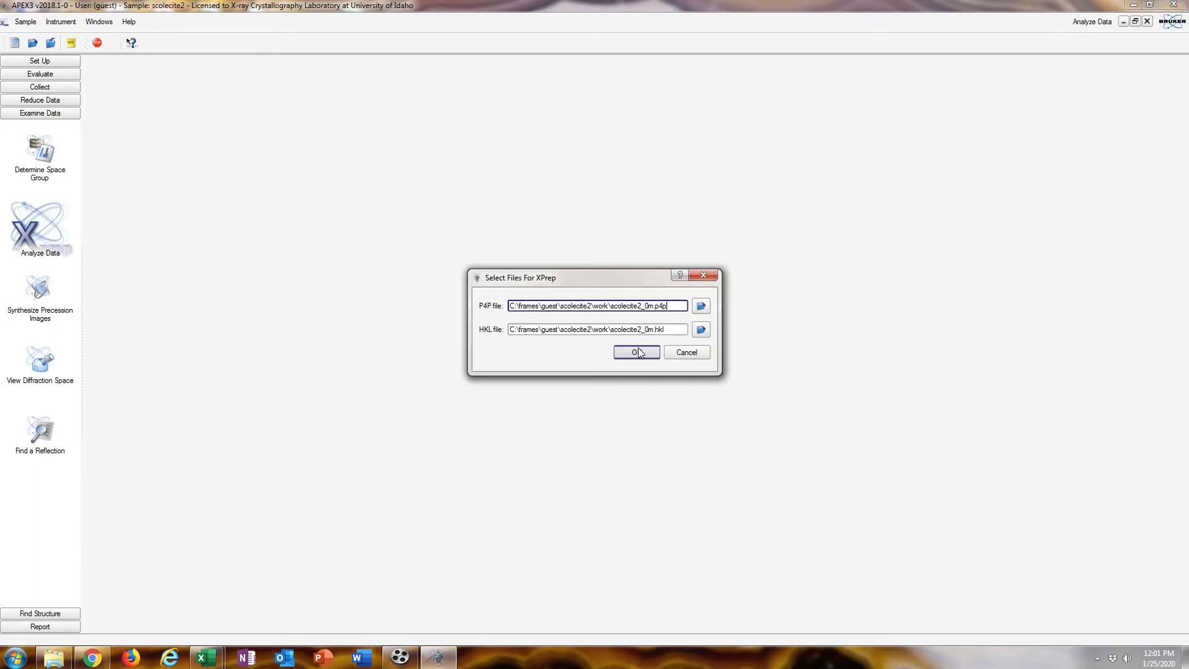
left_click(637, 353)
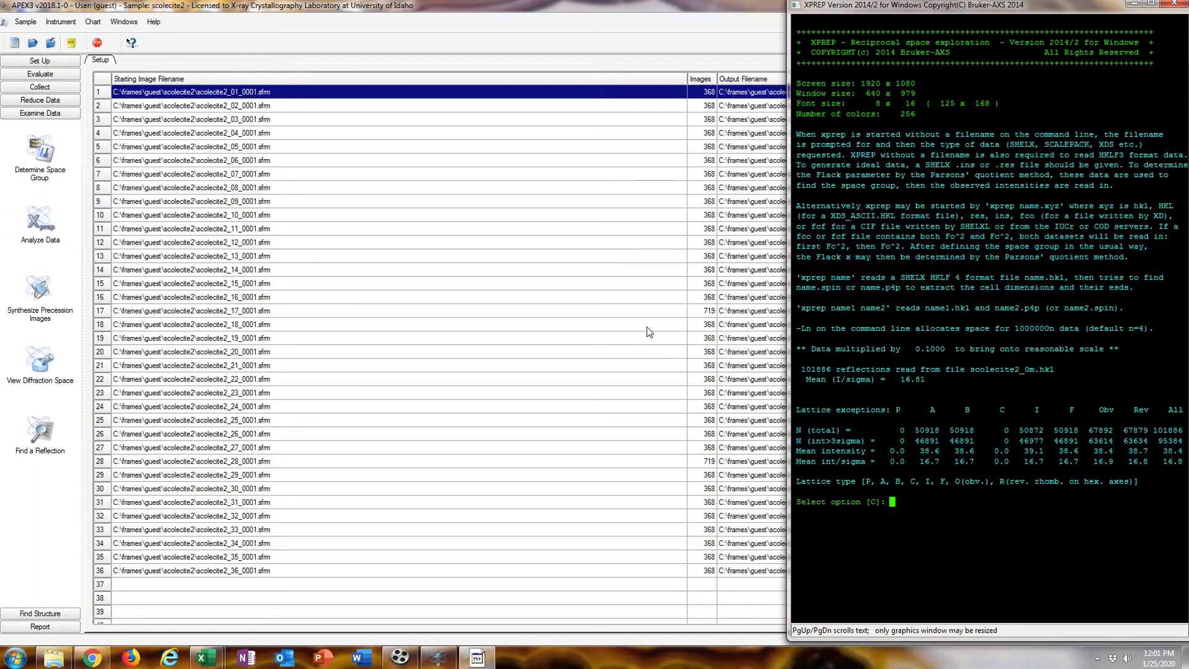
Accept lattice type C and retain the original cell with option F in the higher metric symmetry search.
key("Return")
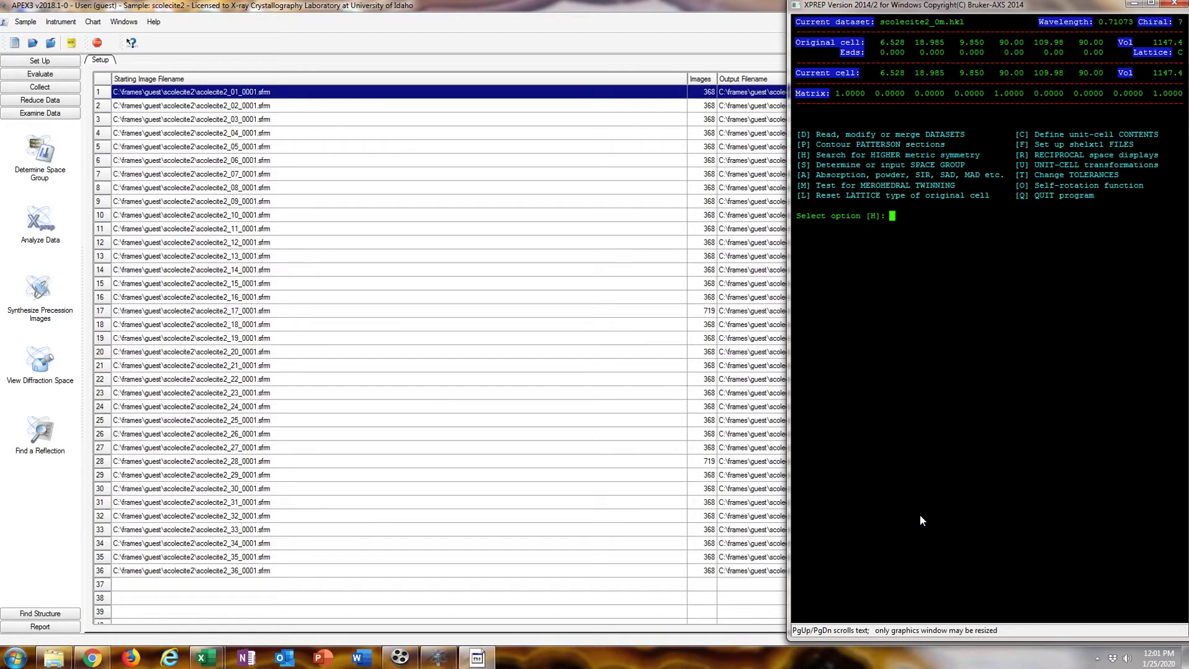
key("Return")
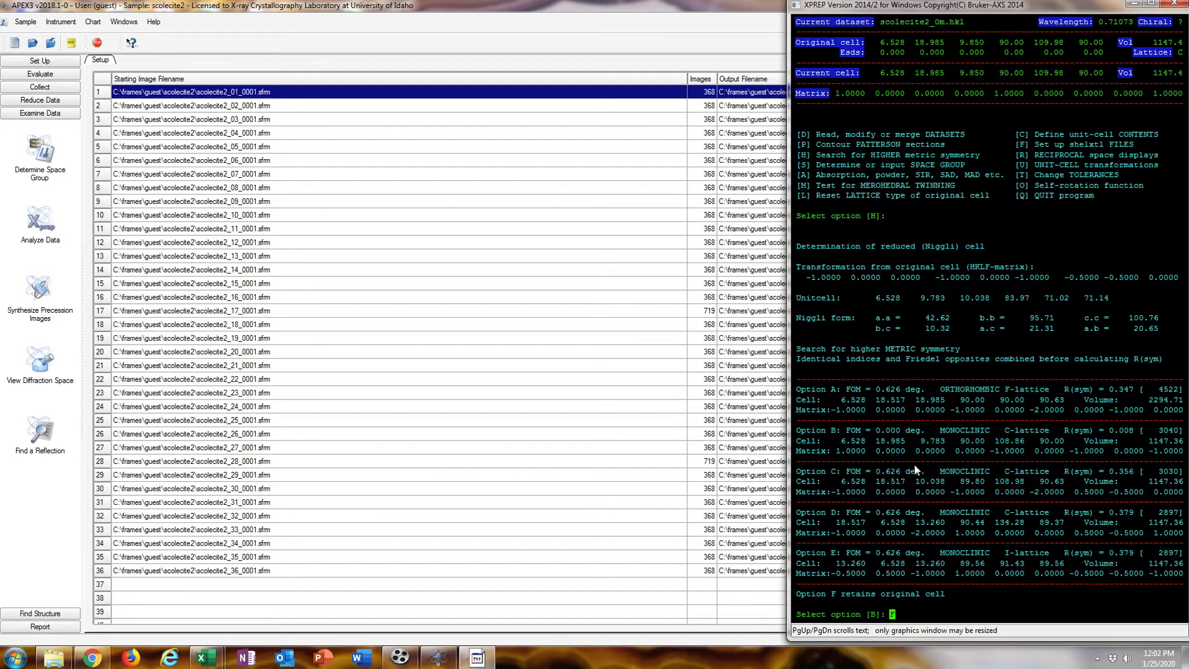
key("Return")
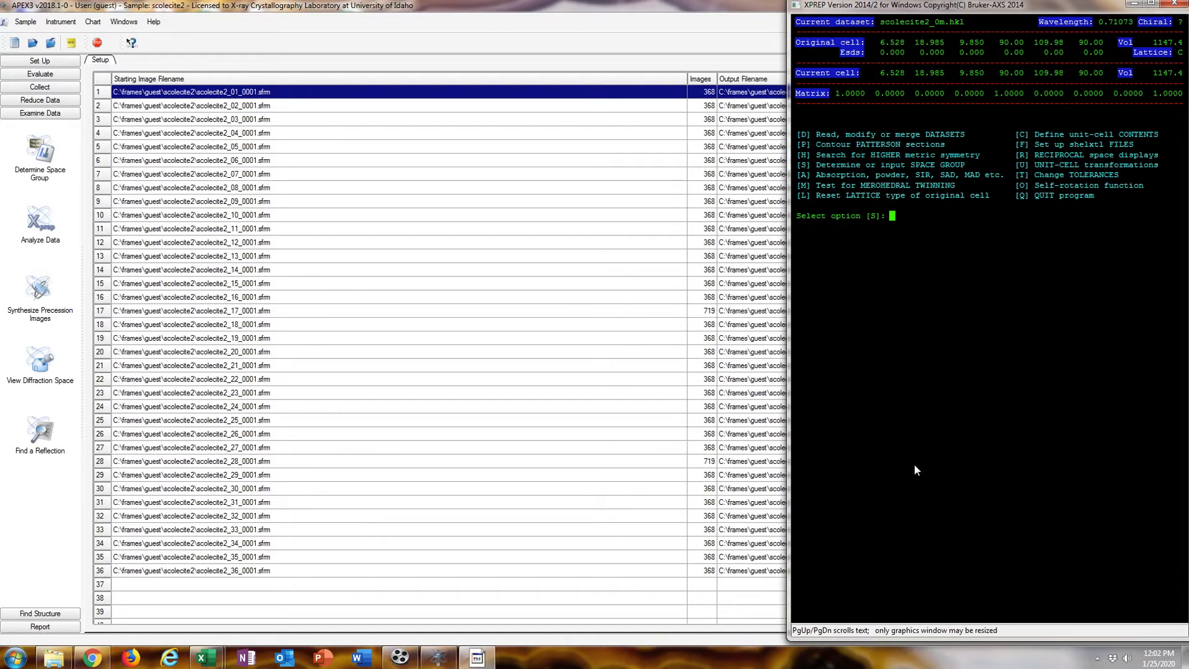
Determine the space group of scolecite2_0m.hkl, accepting the monoclinic system, C lattice and option B, Cc.
key("Return")
key("Return")
key("Return")
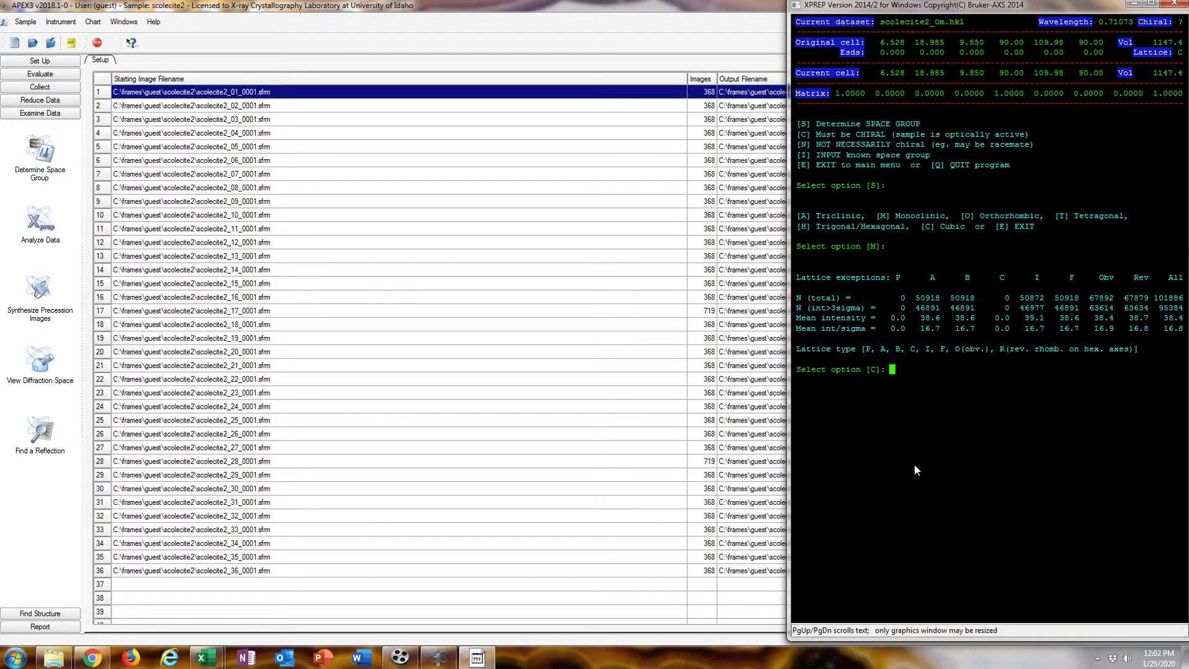
key("Return")
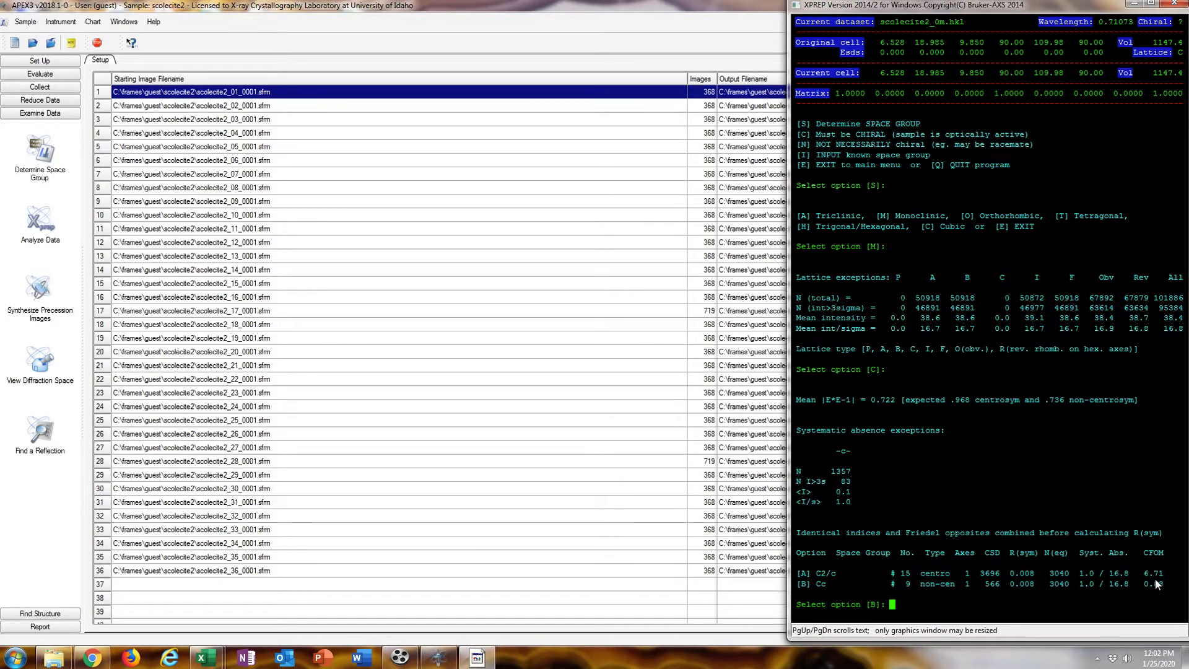
key("Return")
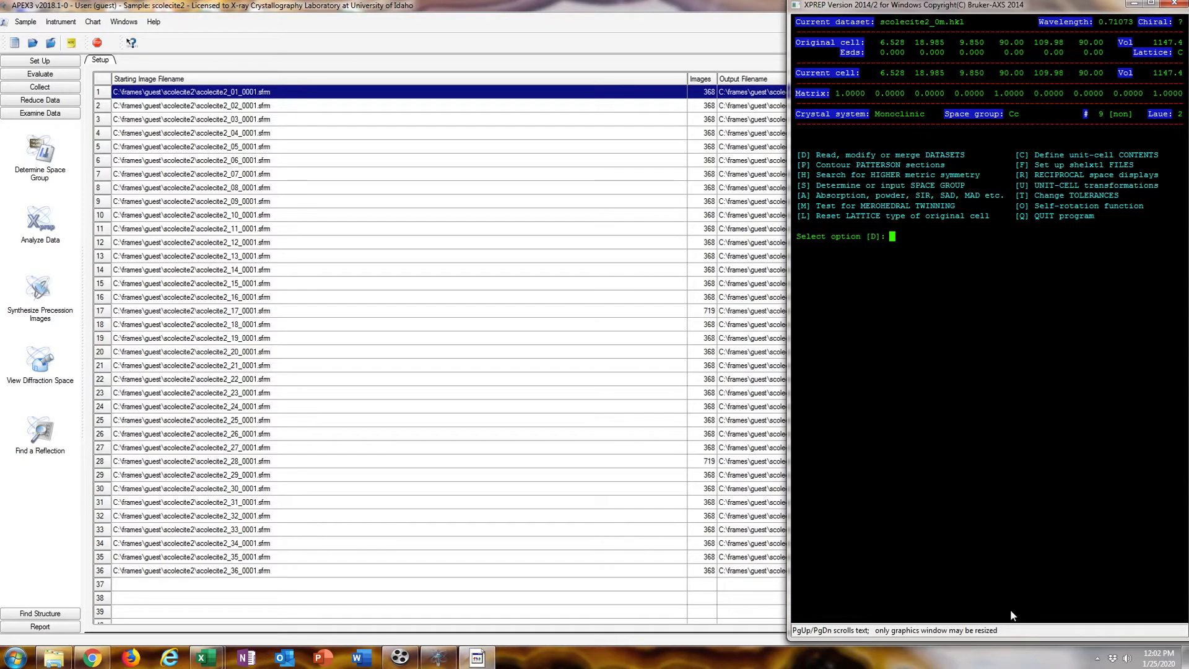
Display the intensity statistics with all equivalents merged, including Friedel opposites, skip the graphical output and return to the main options.
key("Return")
key("Return")
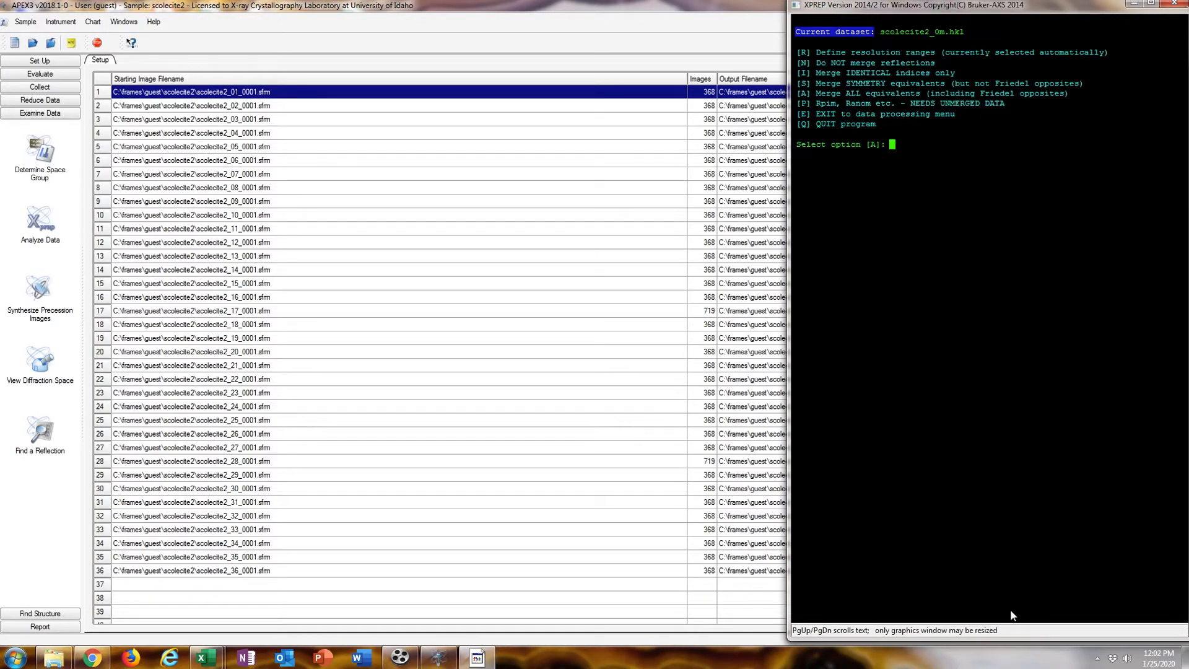
key("Return")
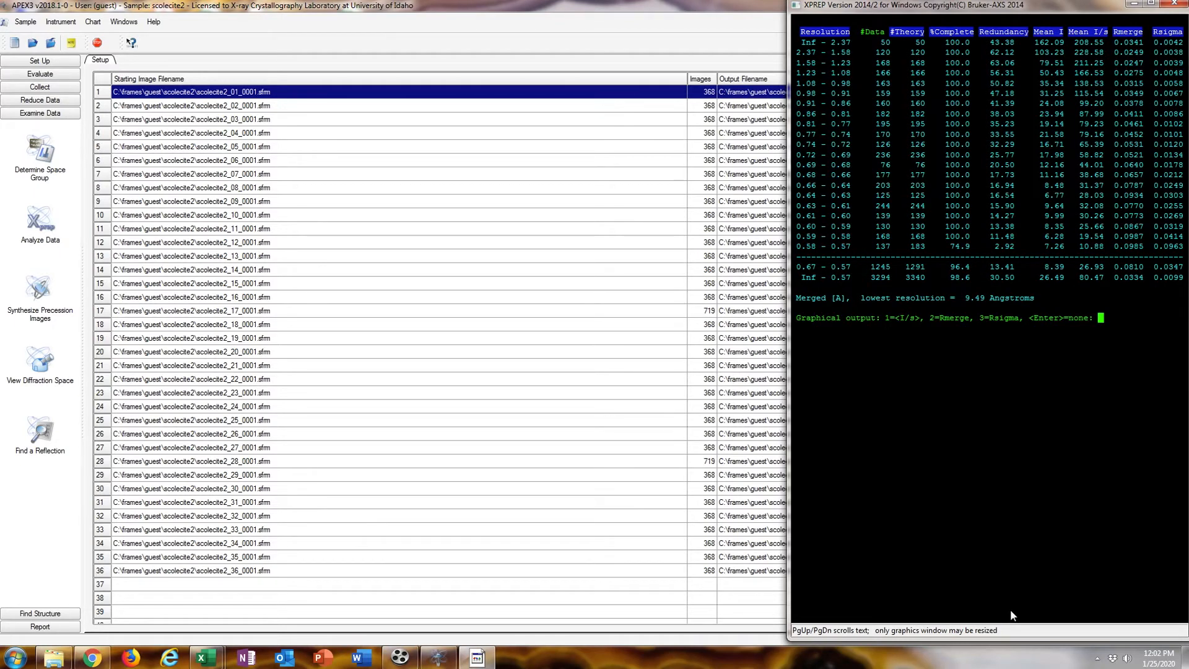
key("Return")
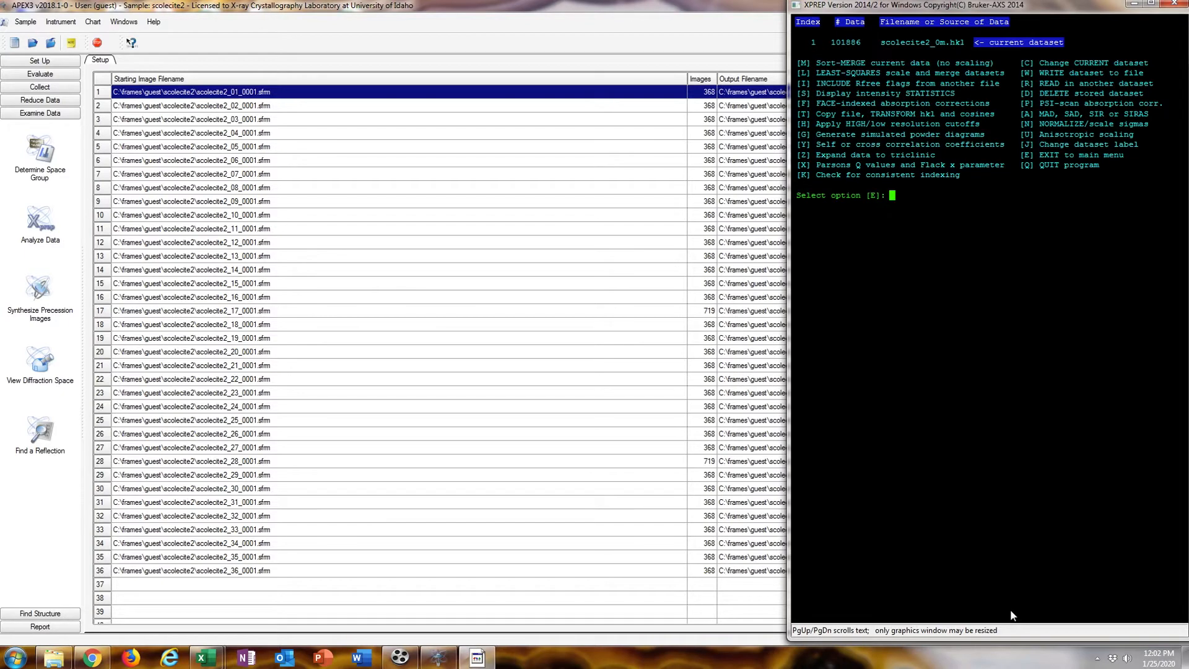
key("Return")
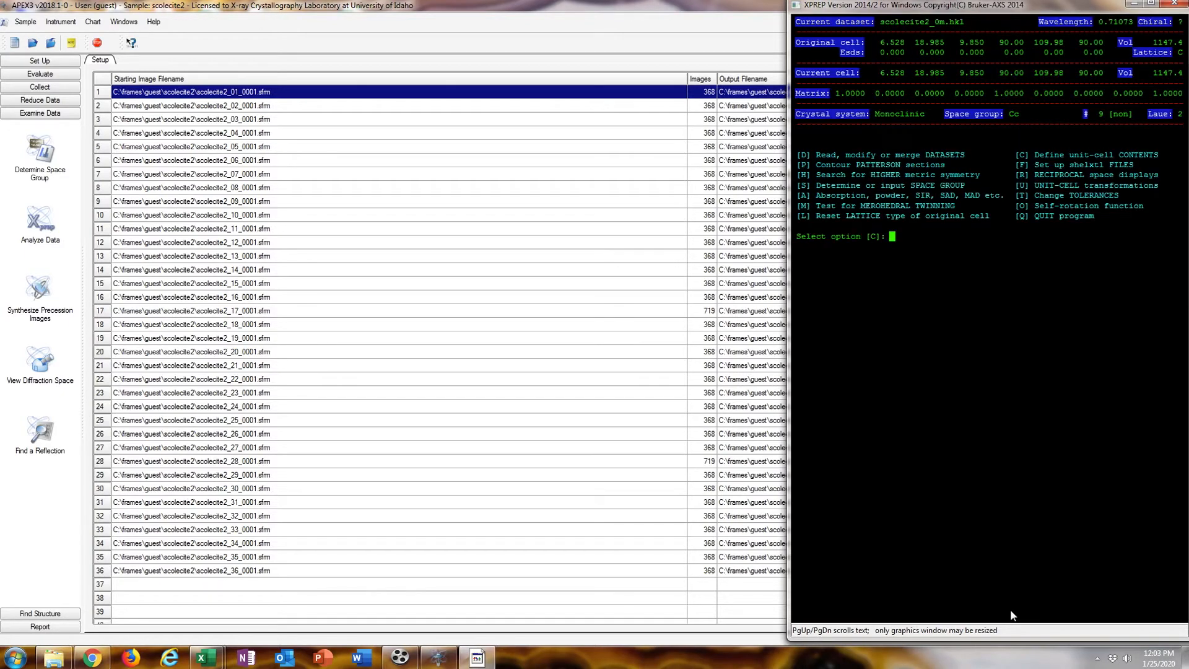
Define the unit-cell contents, accepting the formula CaAl2Si3O13H6 with Z of 4.
key("Return")
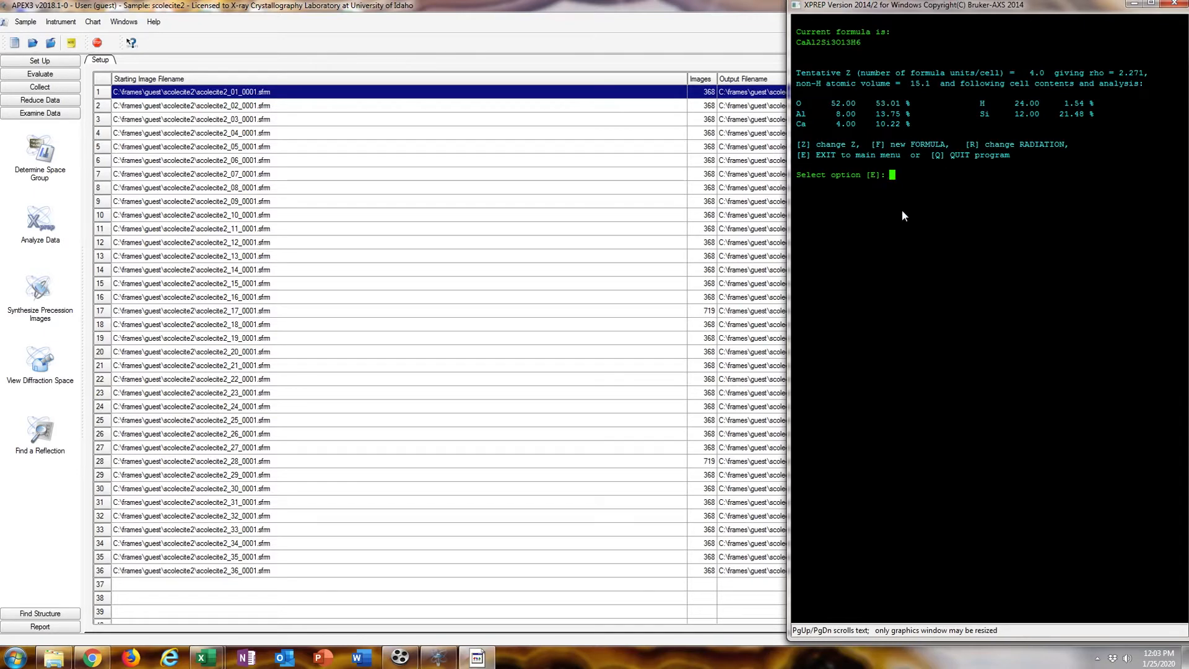
key("Return")
Set up the SHELXTL files as scolecite2_0m in XS/SHELXS format, overwrite the intensity data file and quit XPREP.
key("Return")
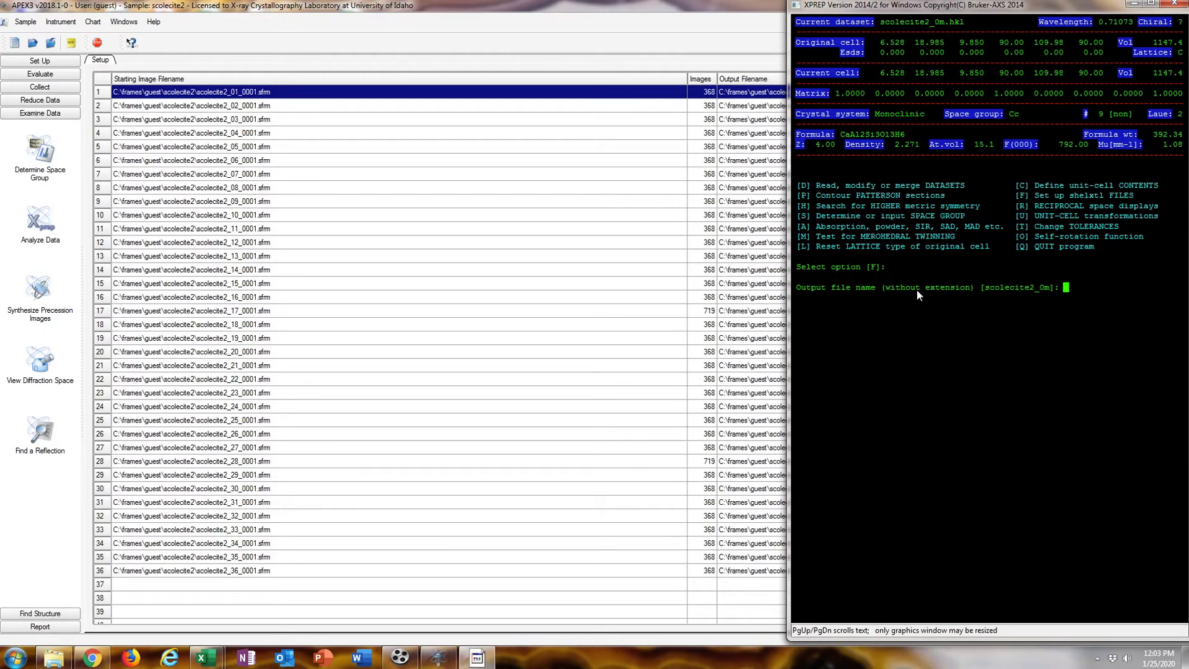
key("Return")
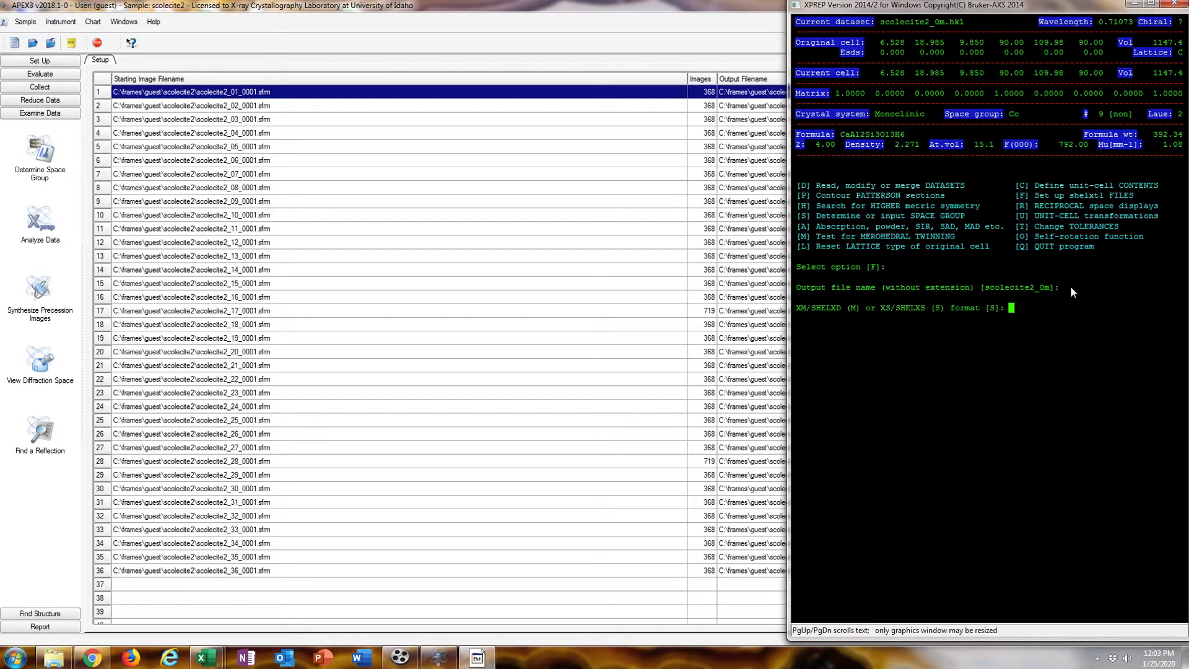
key("Return")
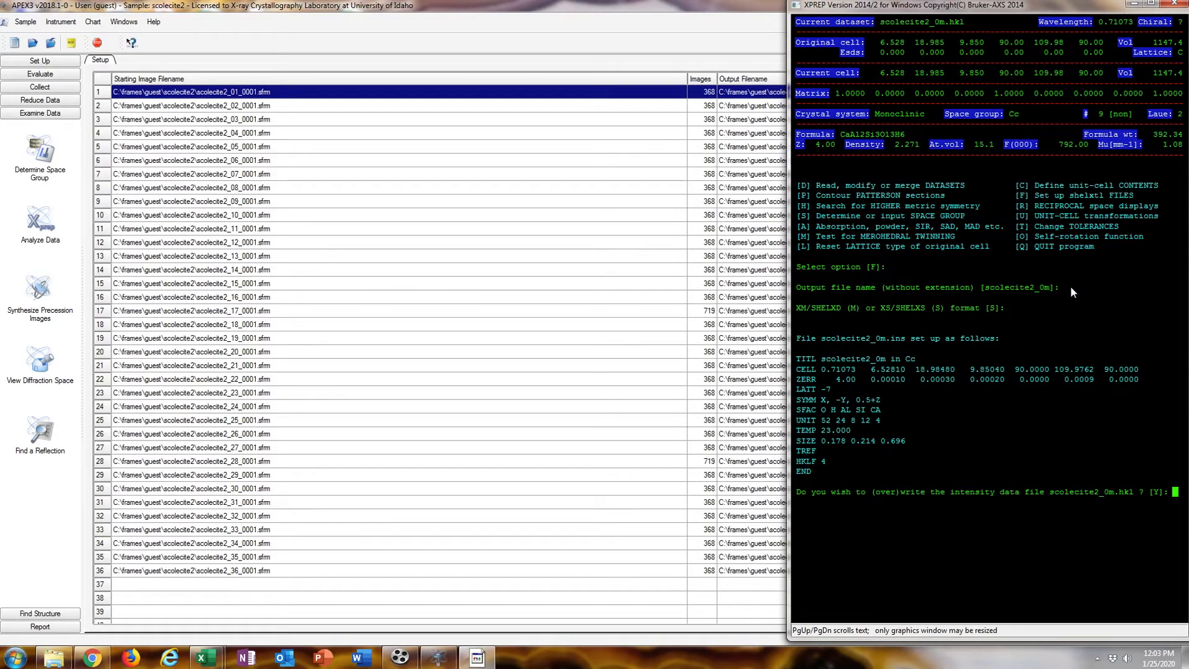
key("Return")
key("Return")
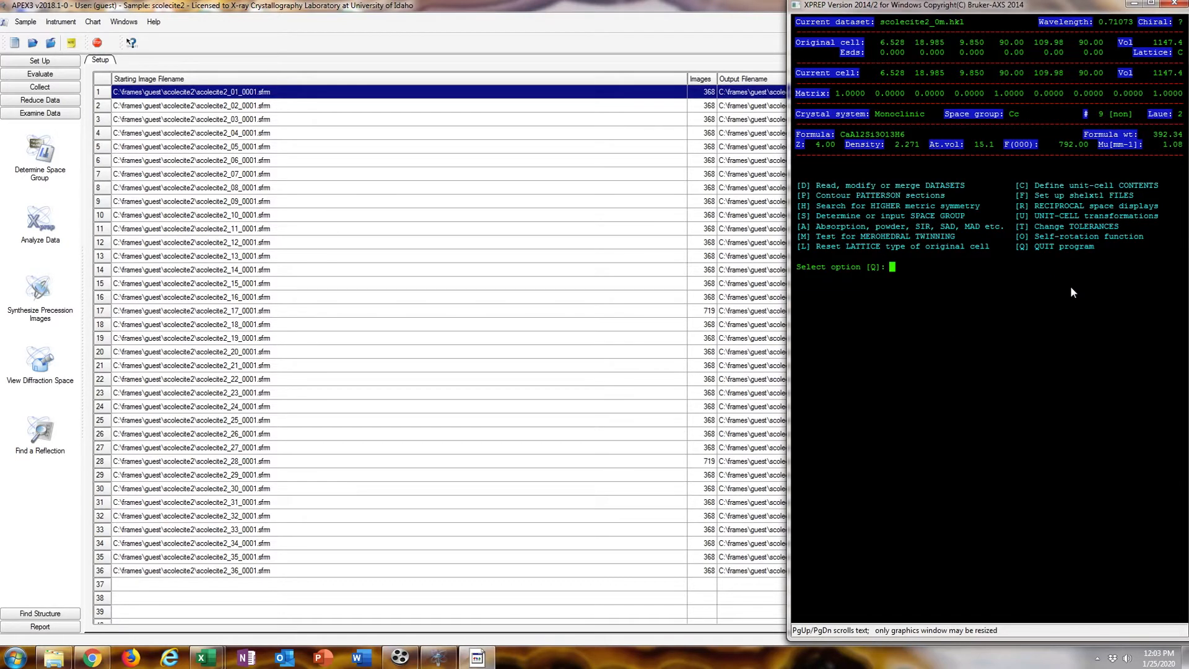
key("Return")
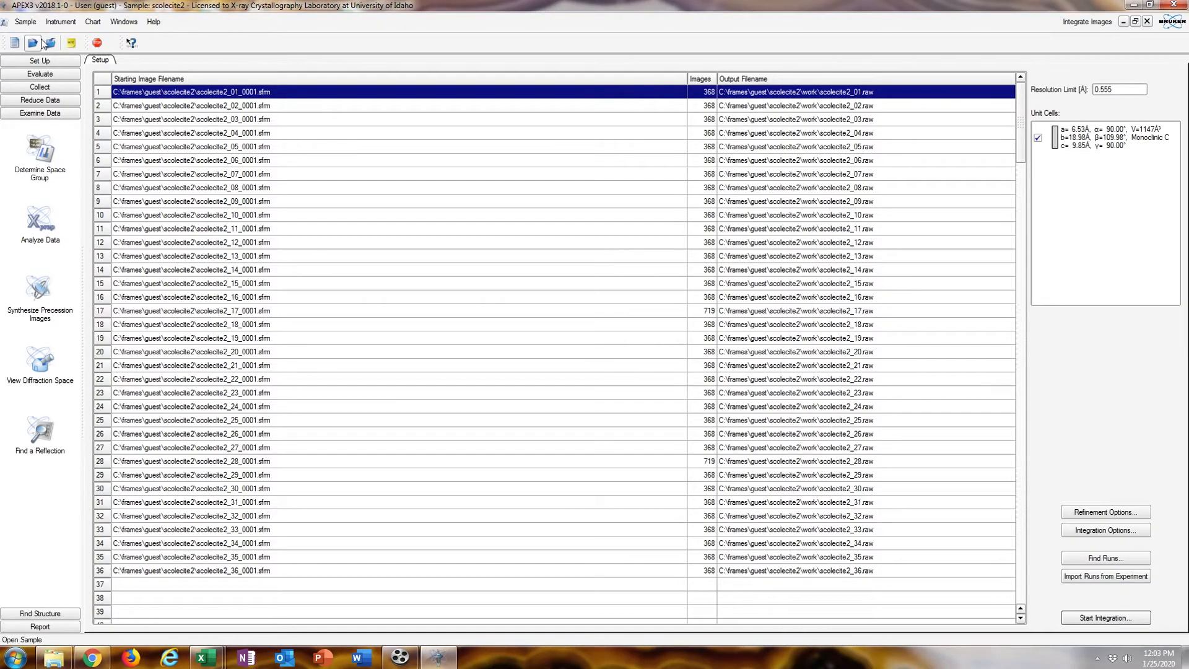
Load the reflection file scolecite2_0m.hkl for structure solution and solve it in Cc with Intrinsic Phasing 1.
left_click(40, 613)
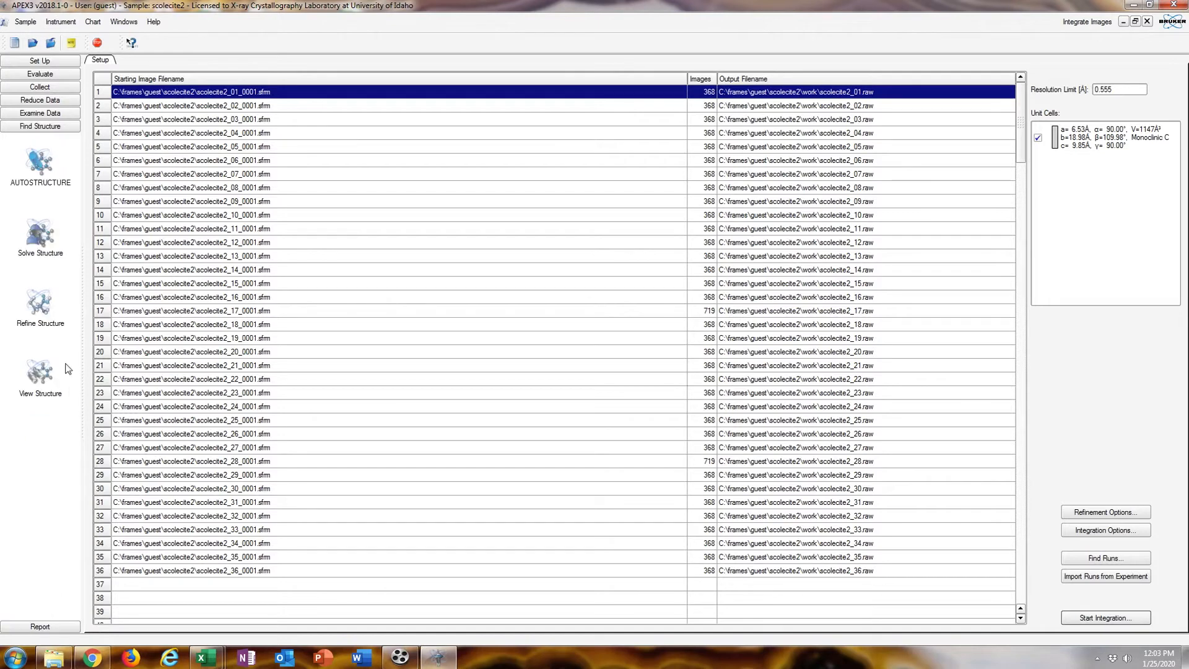
left_click(42, 250)
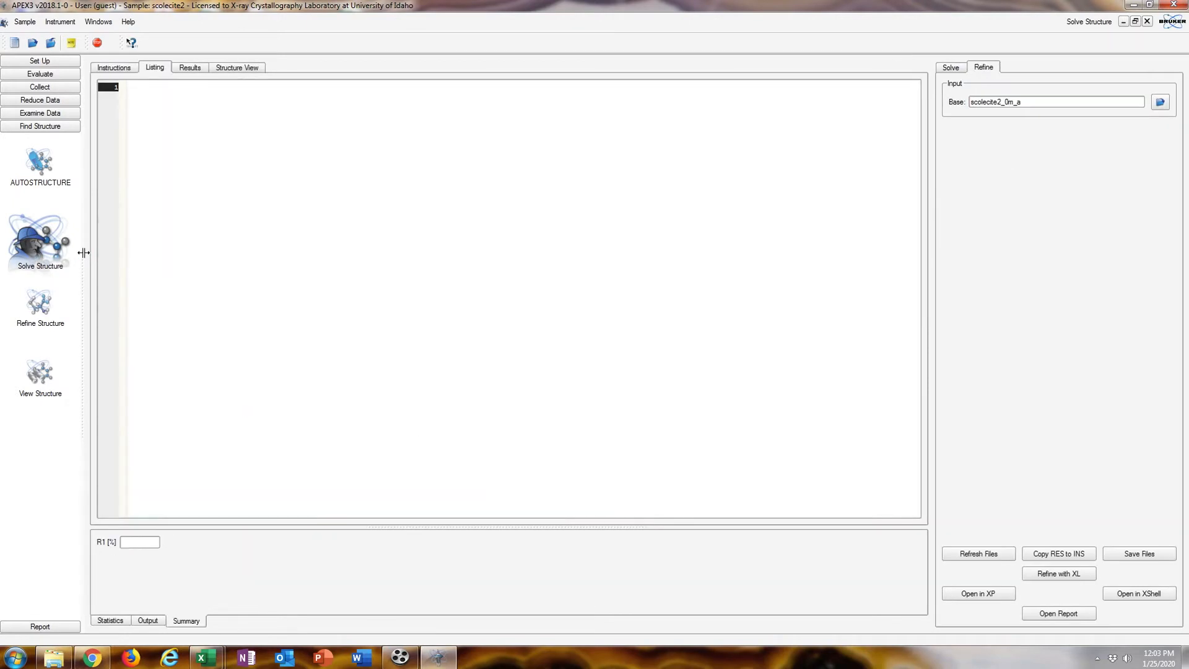
left_click(954, 68)
left_click(1160, 102)
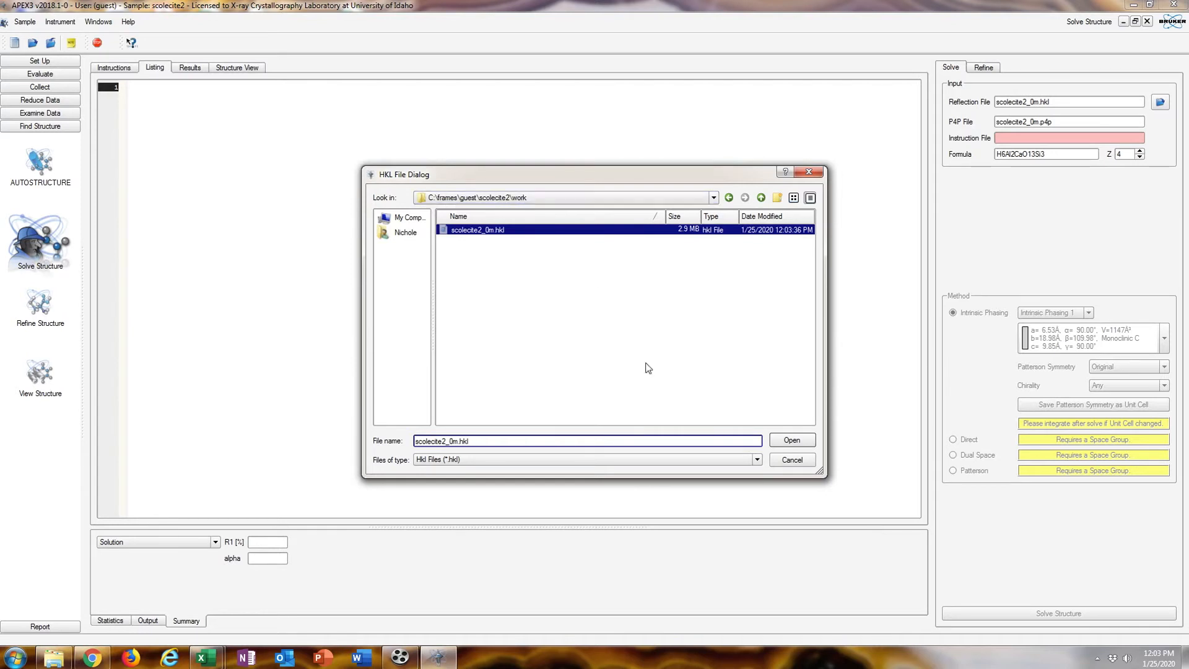
left_click(792, 441)
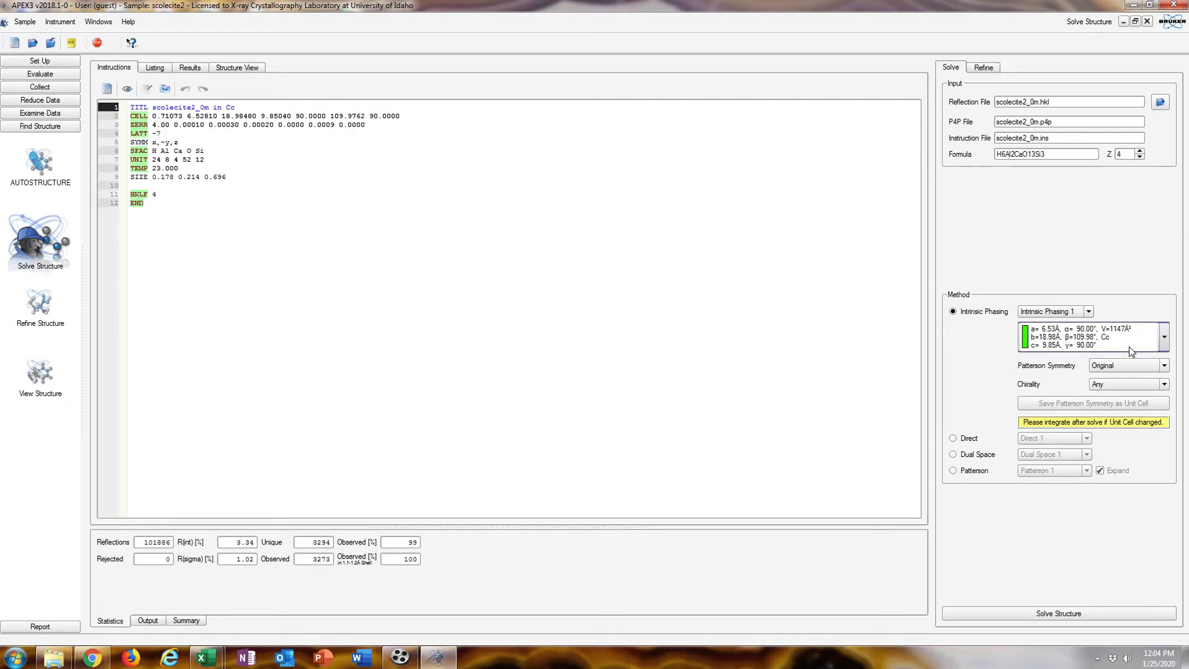
left_click(1049, 614)
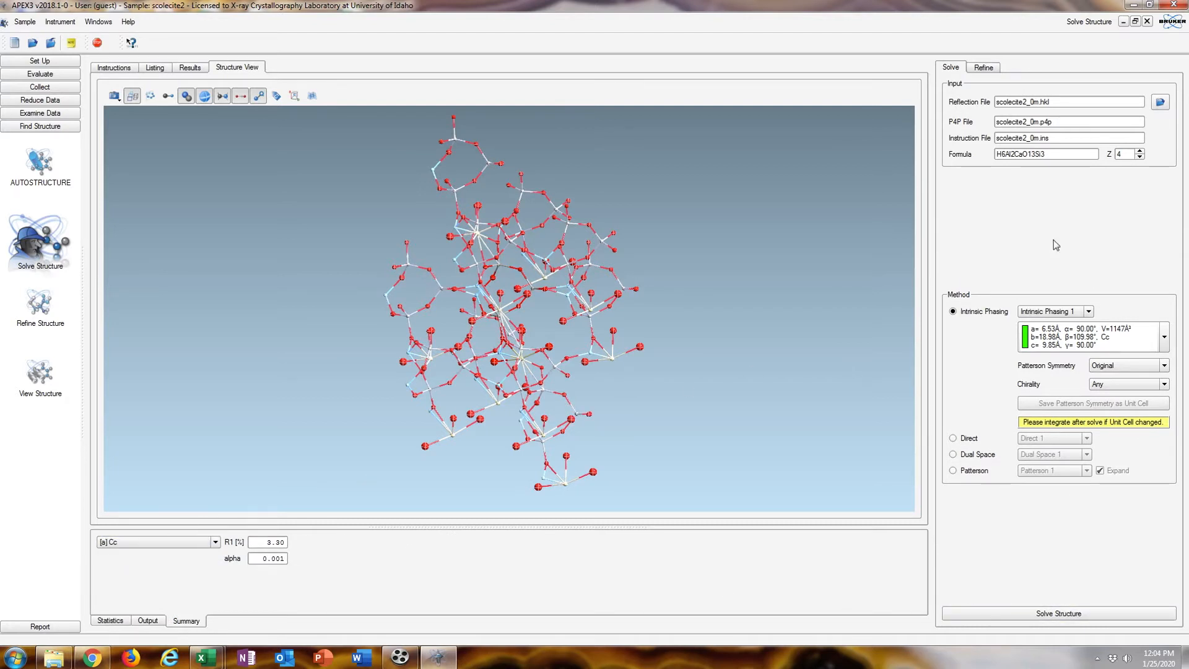
Copy the scolecite2_0m_a solution's RES to INS, refine it with XL, and copy the refined RES back to INS.
left_click(984, 72)
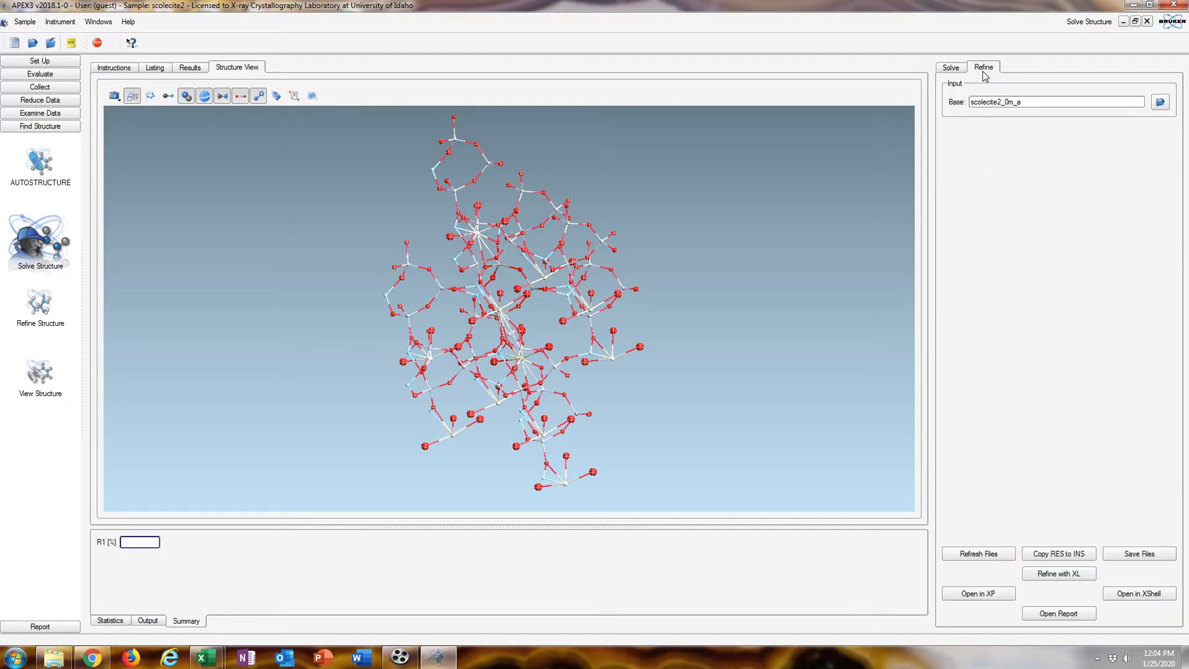
left_click(1076, 562)
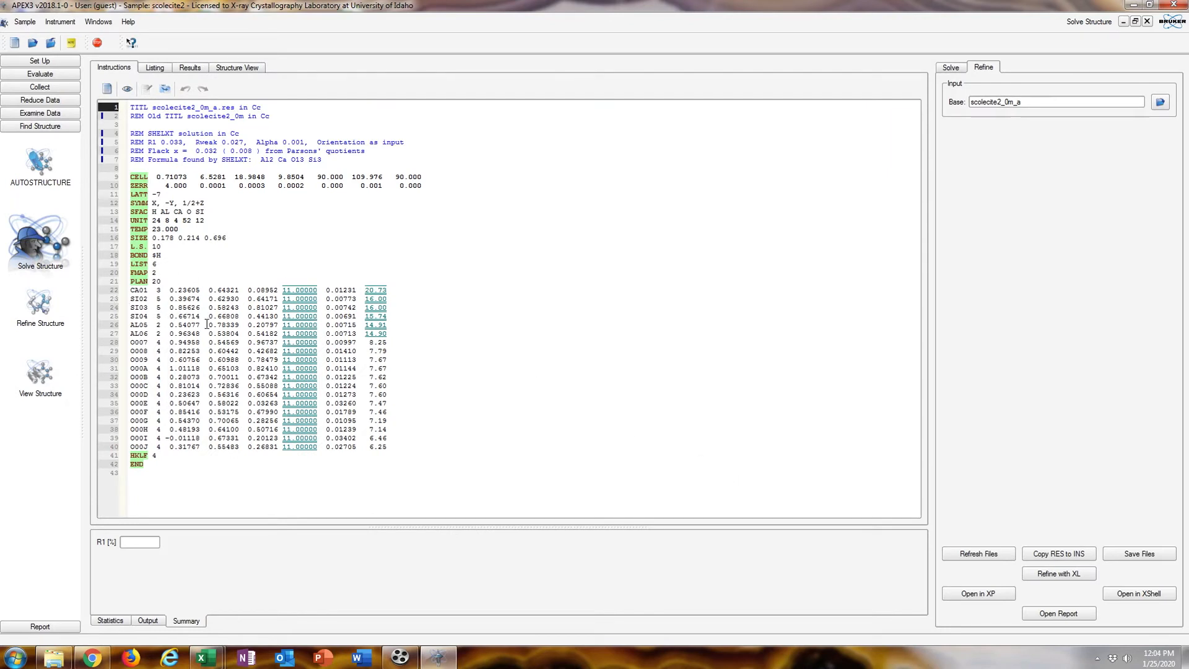
left_click(1068, 573)
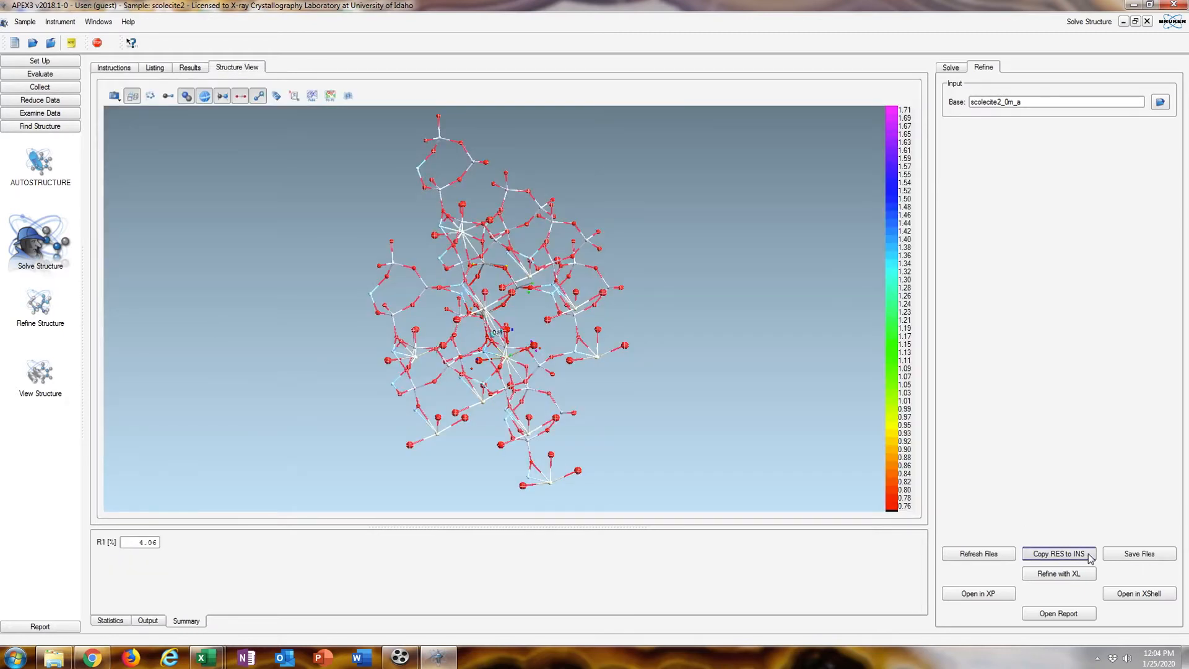
left_click(1078, 556)
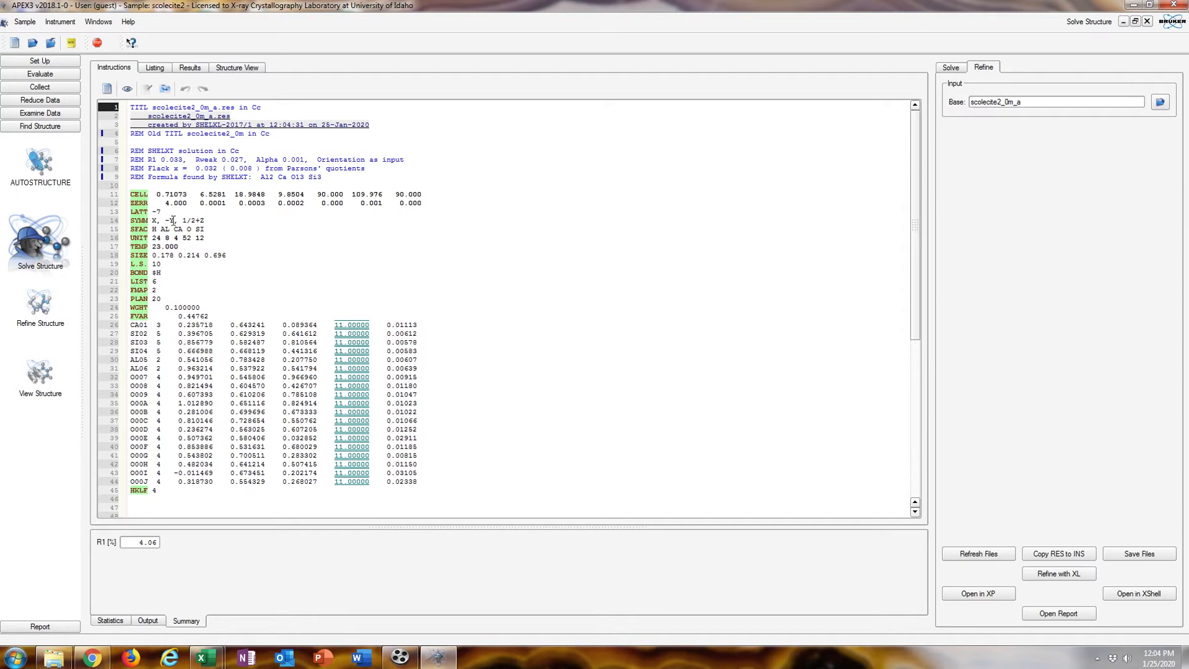
Review the refinement listing from the connectivity table through the reflection statistics and cell-contents check to its end.
left_click(156, 69)
scroll(277, 251, "down", 20)
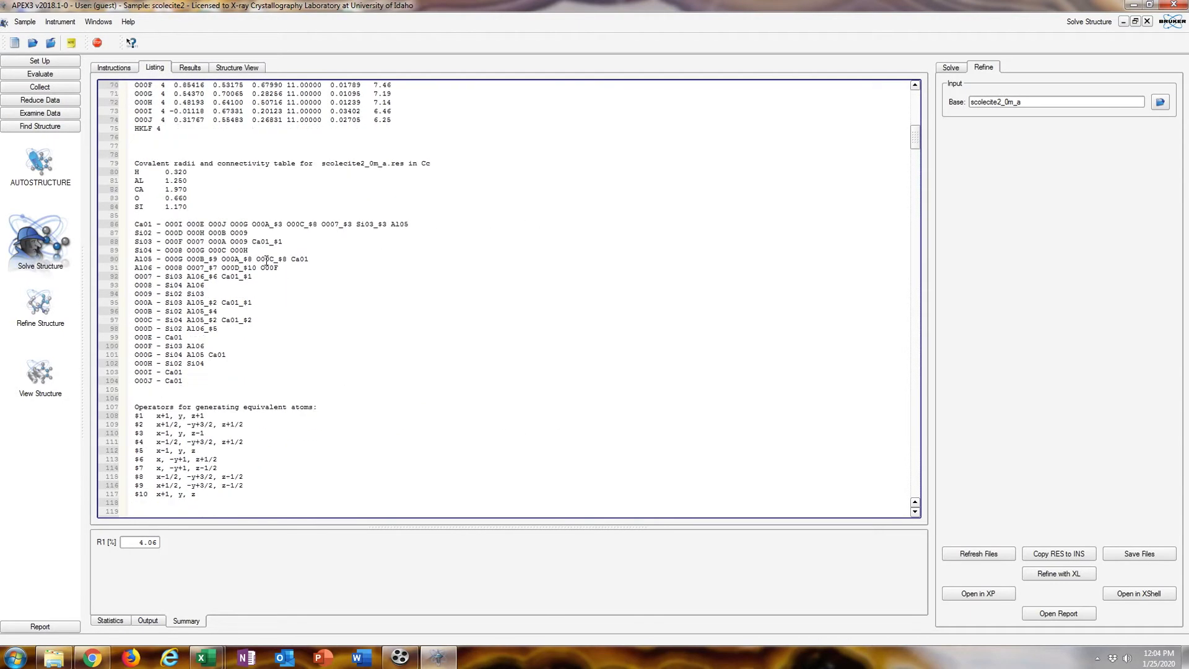
scroll(277, 251, "down", 12)
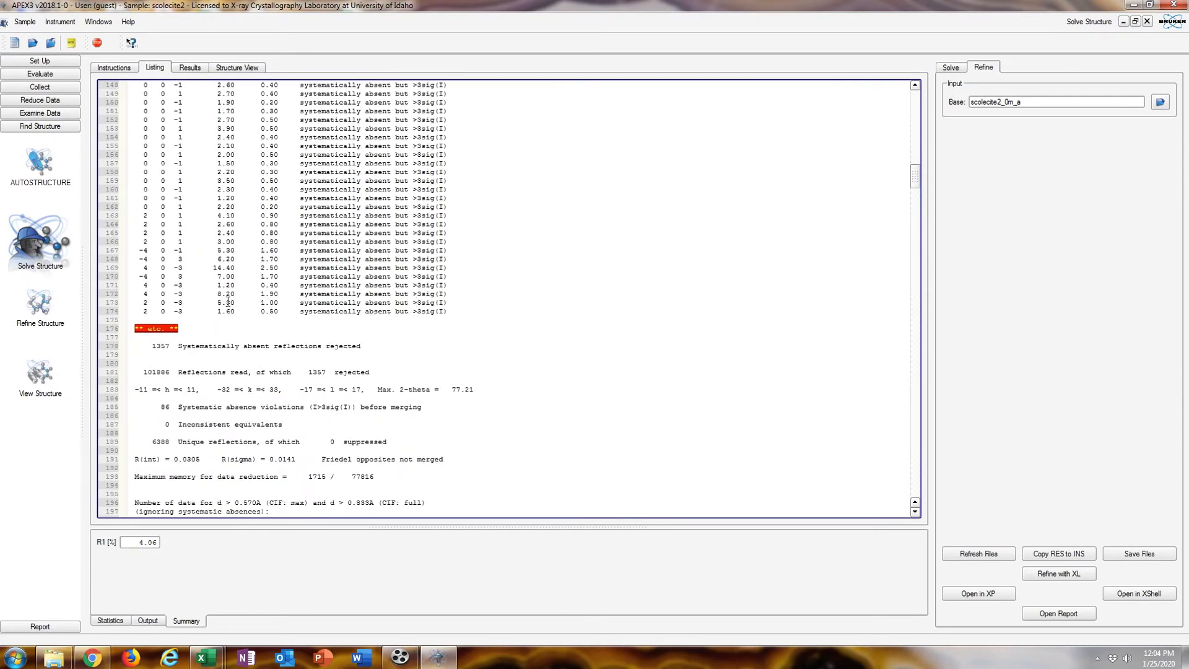
left_click_drag(916, 175, 916, 188)
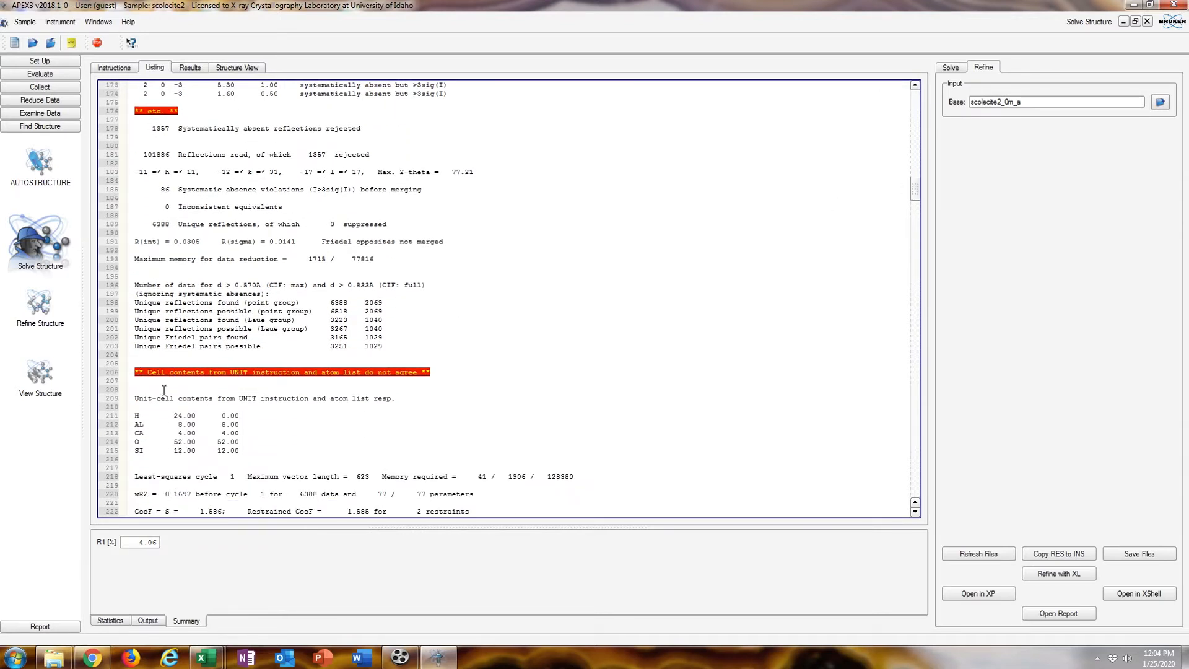
left_click_drag(914, 190, 915, 478)
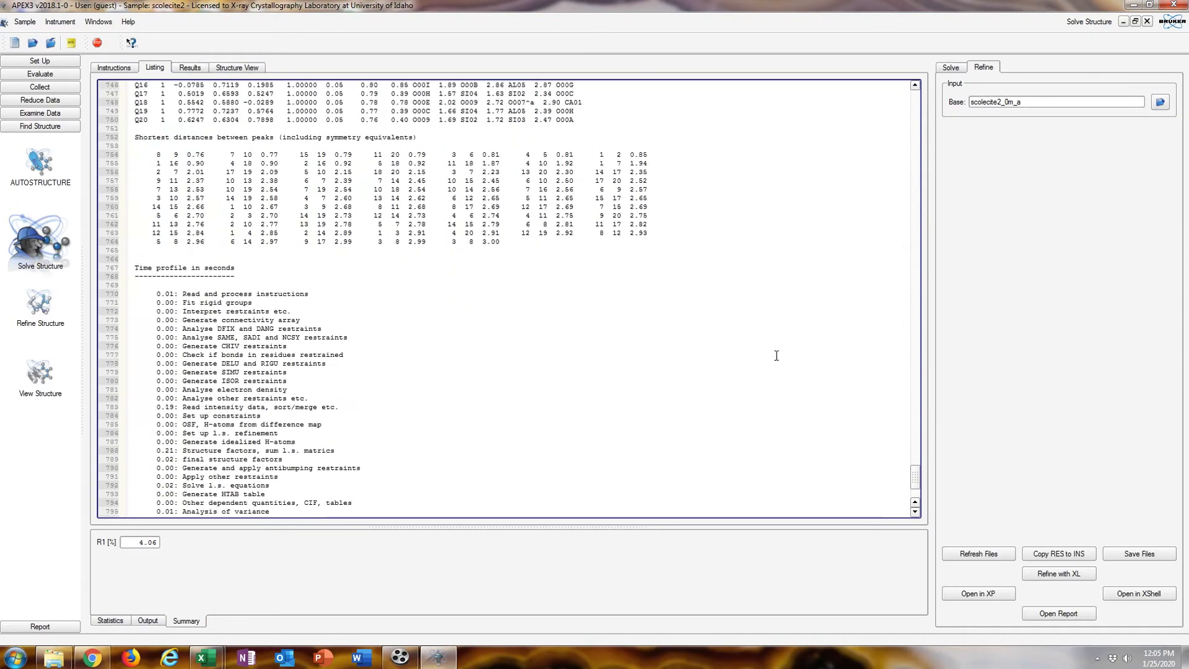
scroll(775, 355, "down", 5)
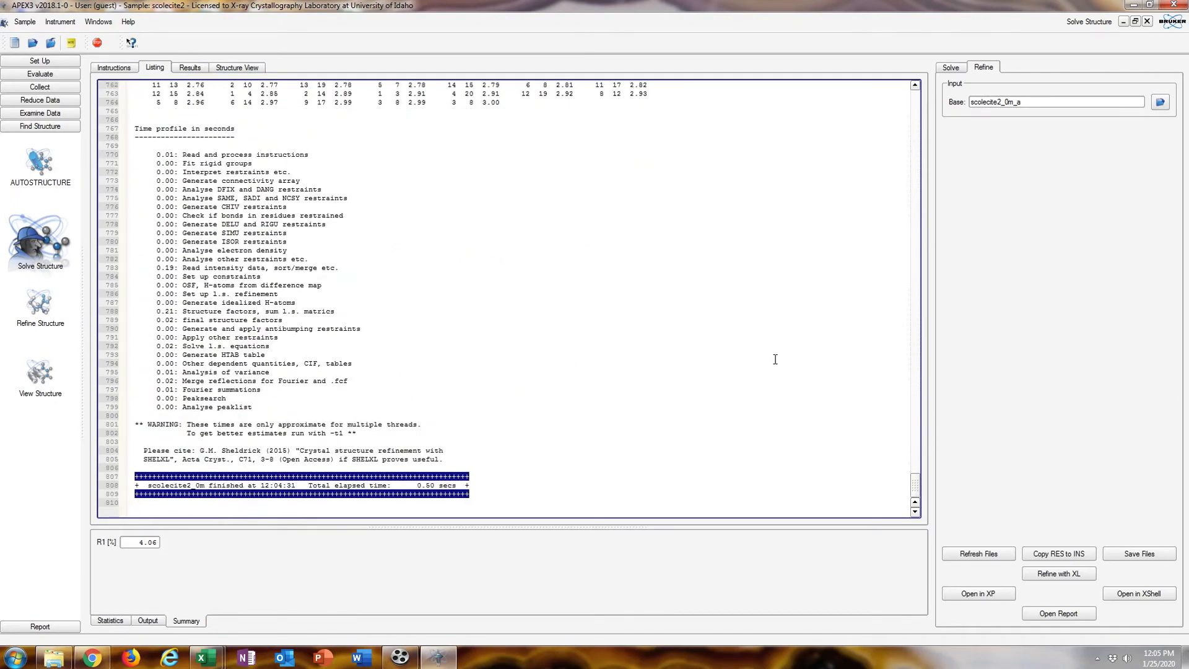
Examine the bond lengths and angles in the listing for the calcium, silicon and aluminium atoms.
scroll(774, 359, "up", 14)
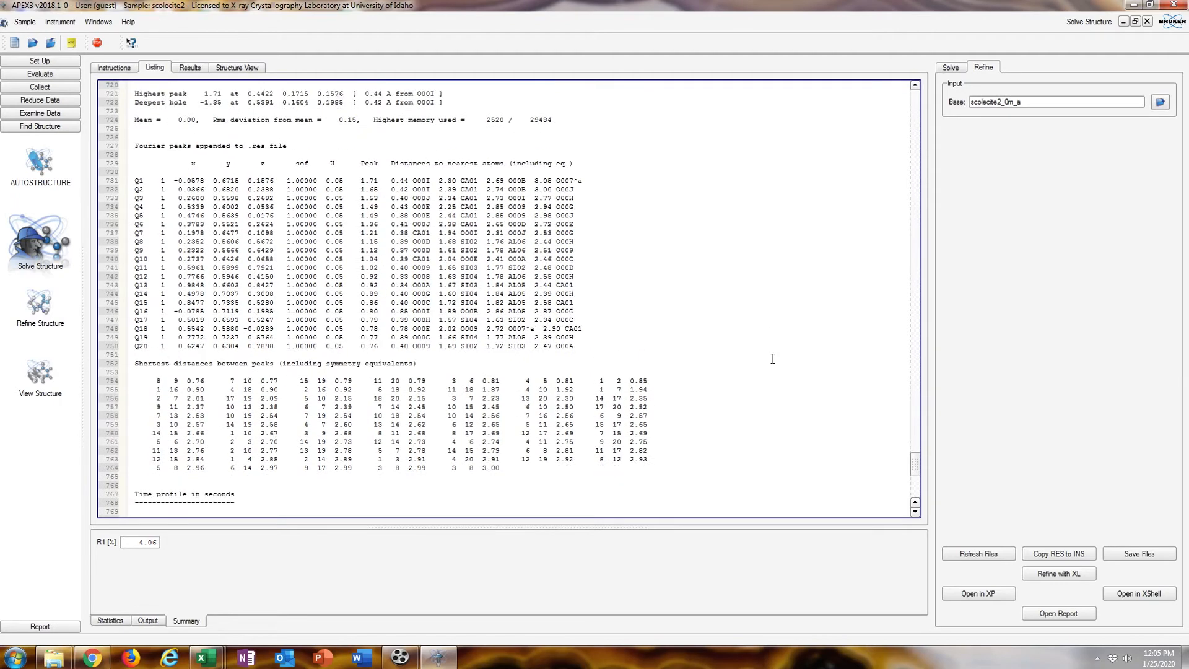
scroll(773, 359, "up", 20)
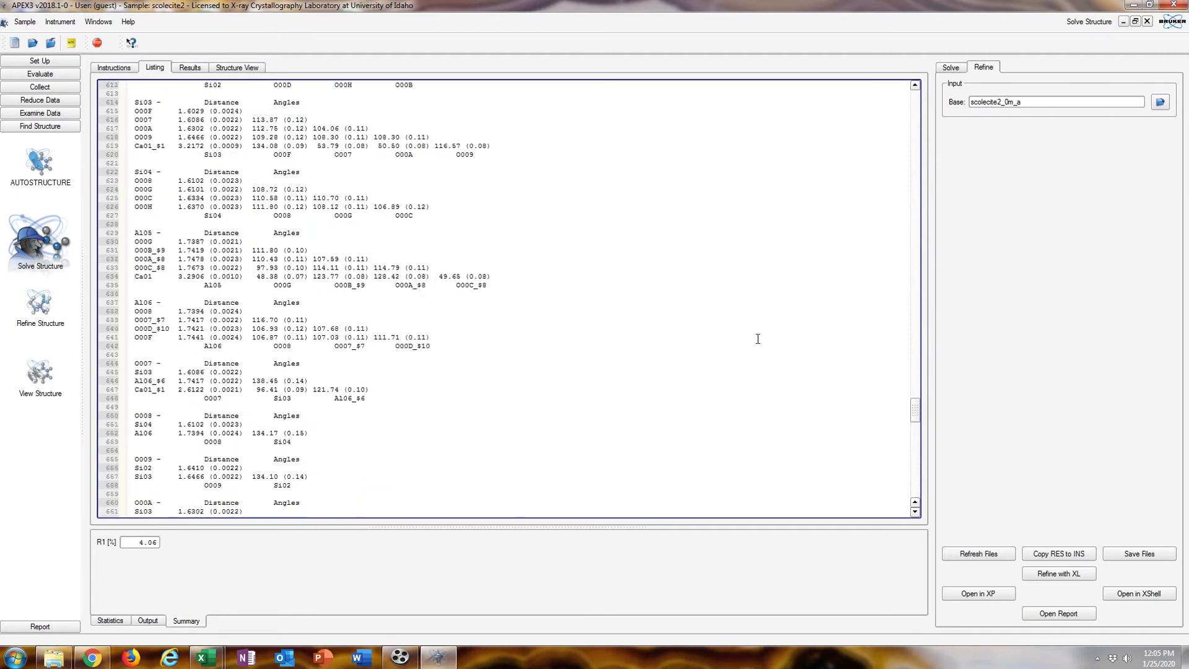
scroll(731, 327, "up", 3)
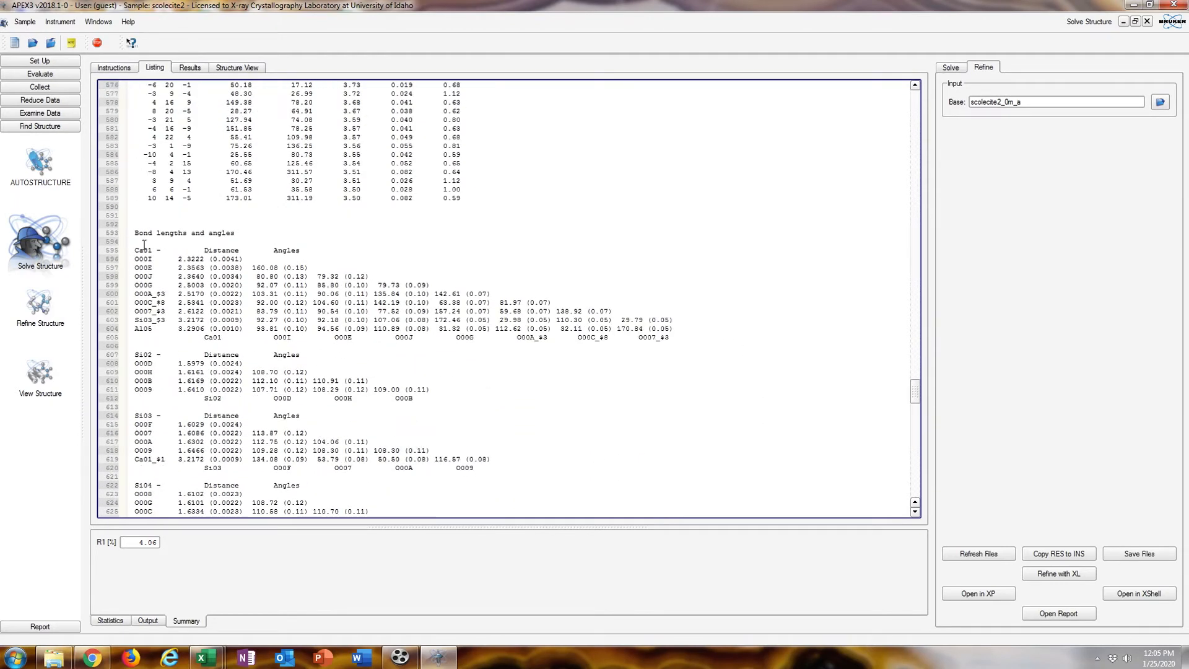
left_click_drag(135, 250, 258, 277)
left_click(224, 272)
scroll(198, 409, "down", 5)
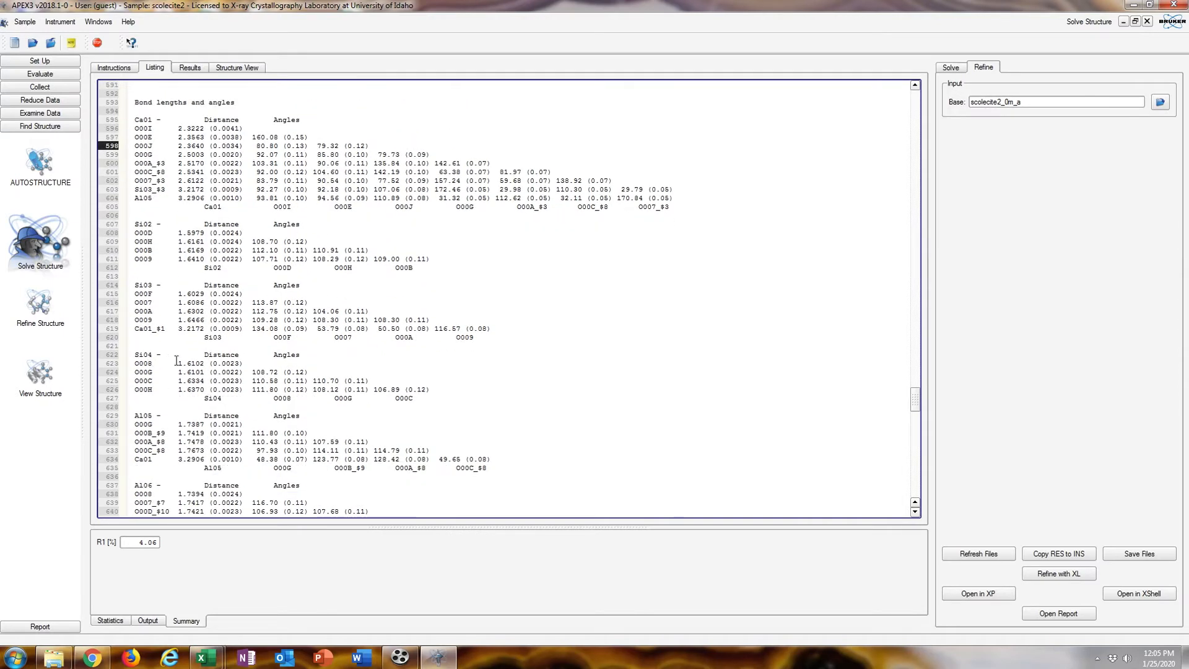
scroll(179, 359, "down", 4)
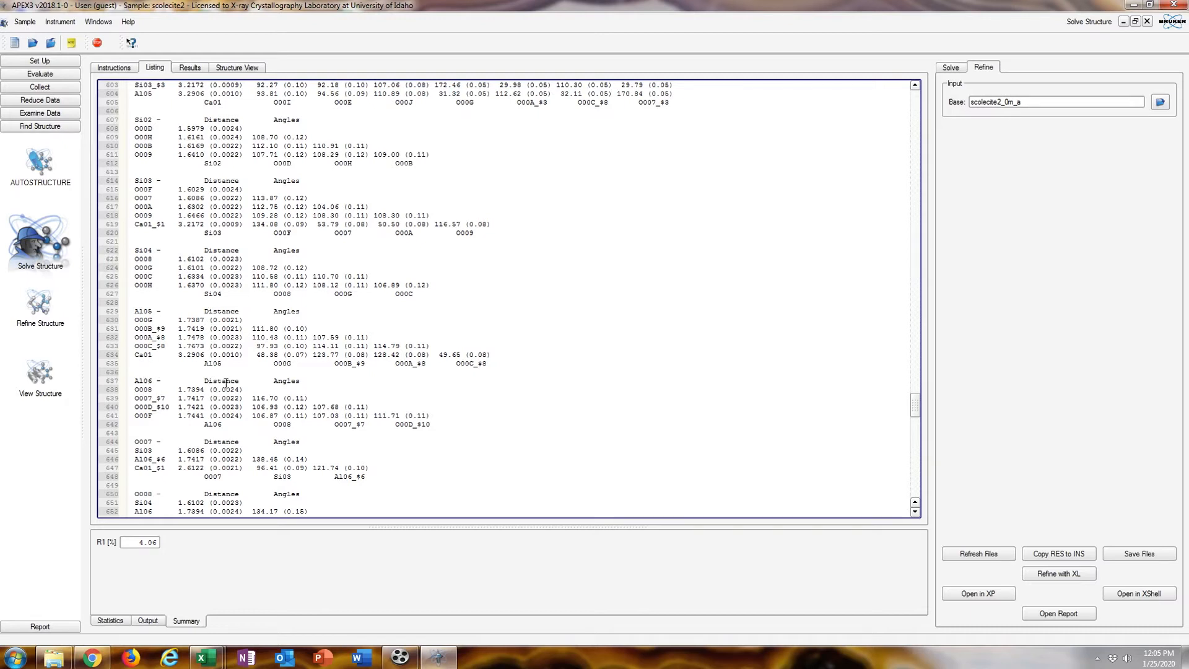
Copy the scolecite2_0m_a RES to INS and review the instruction file's atom list and difference peaks.
left_click(121, 66)
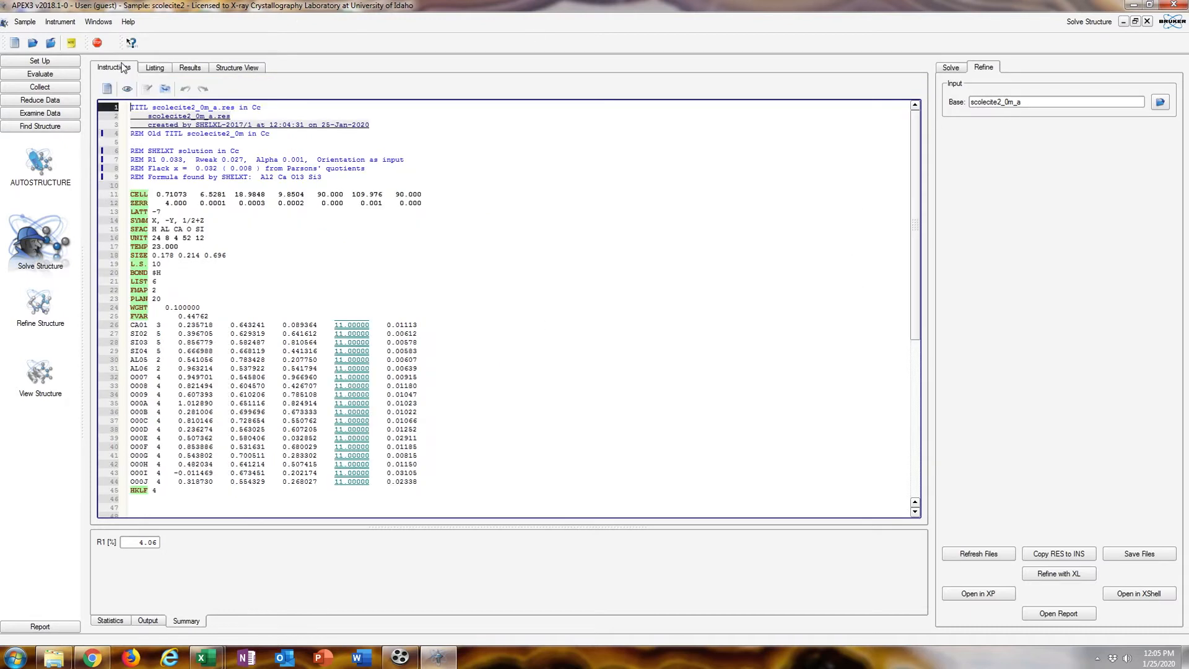
left_click(1058, 553)
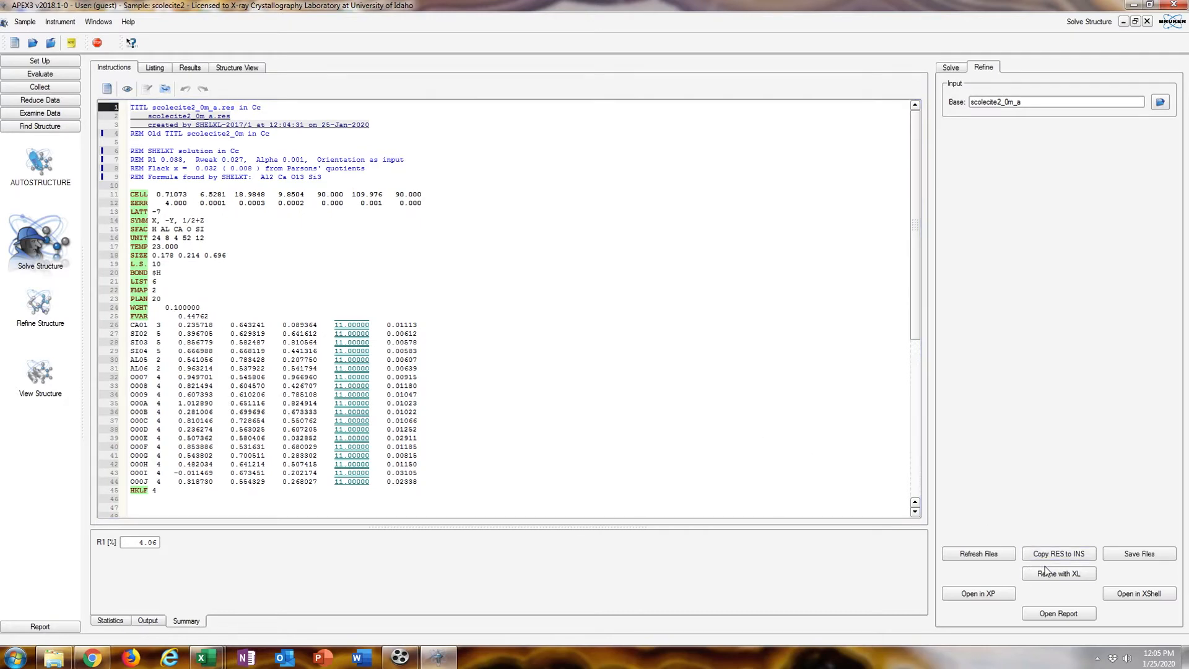
left_click(1060, 573)
scroll(514, 436, "down", 8)
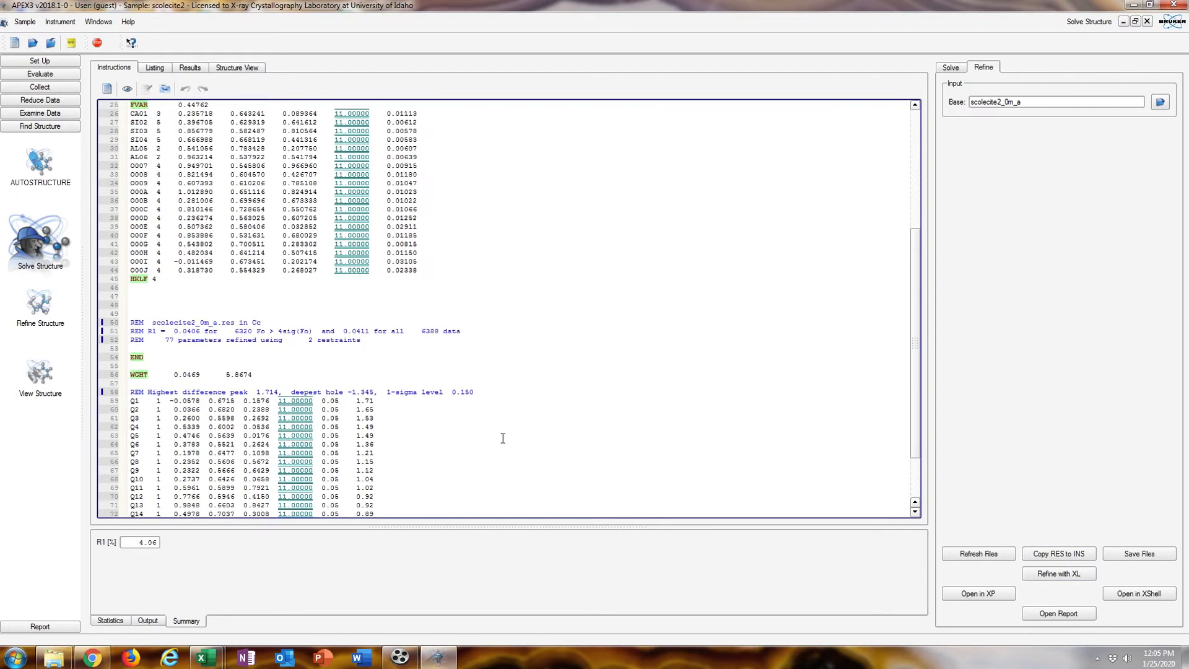
scroll(464, 342, "up", 5)
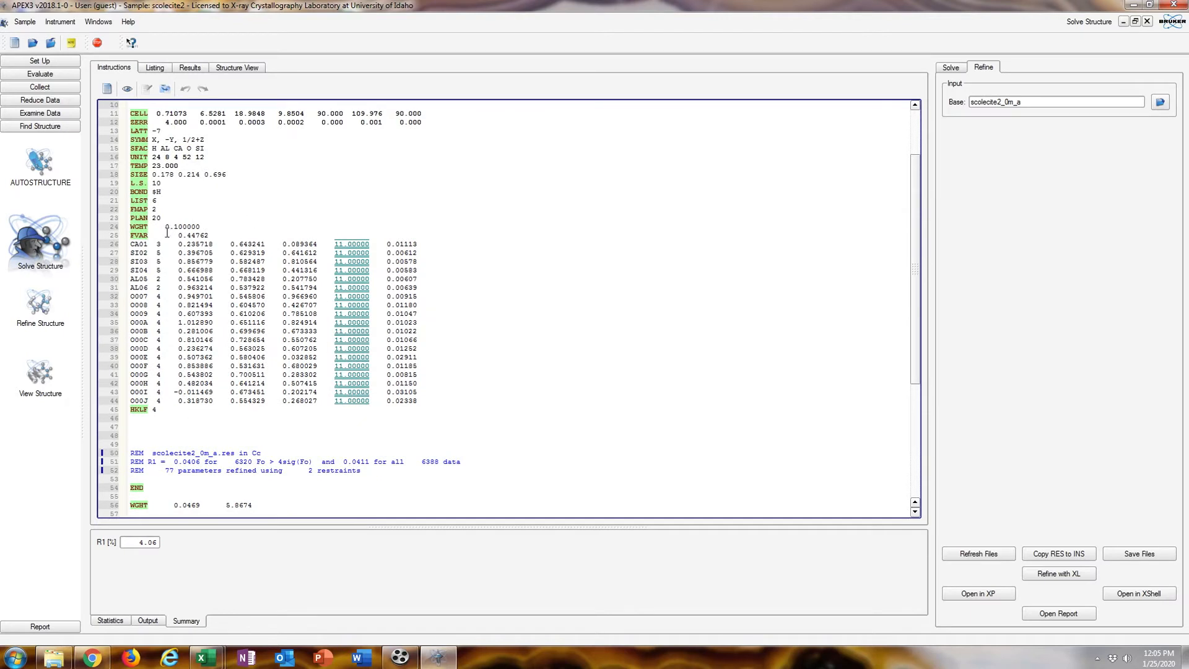
Compare the refined CA01 coordinates with the published Ca coordinates of the first Scolecite record in the AMCSD search results in Chrome.
left_click_drag(179, 244, 315, 245)
left_click(100, 652)
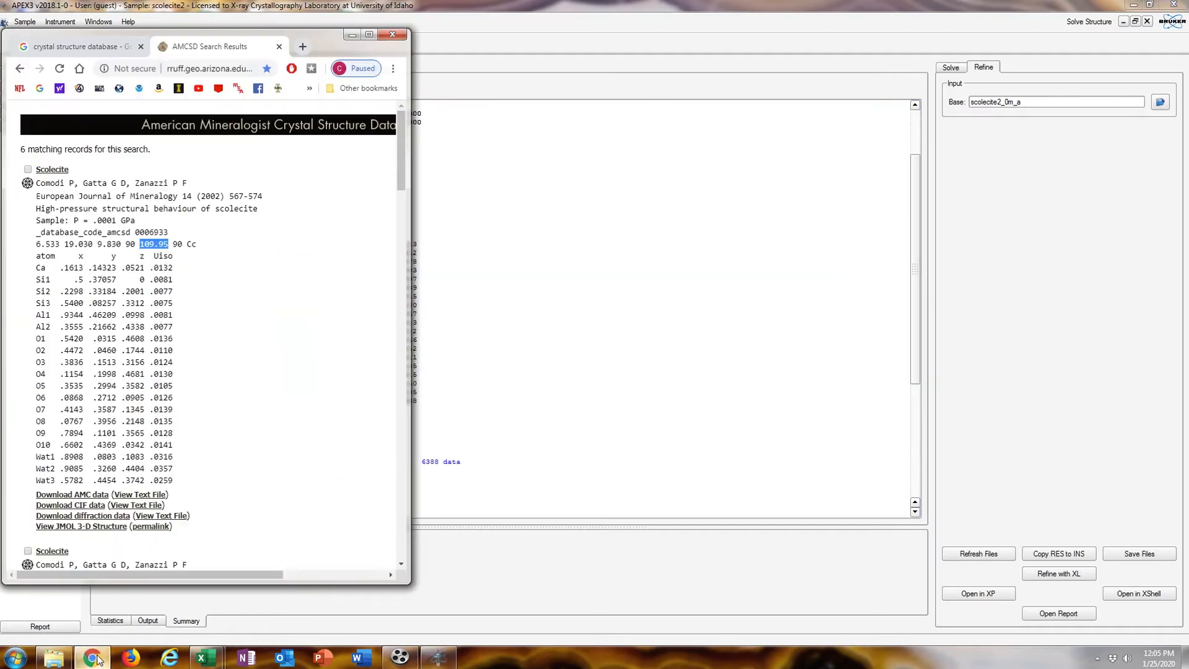
left_click_drag(325, 42, 828, 64)
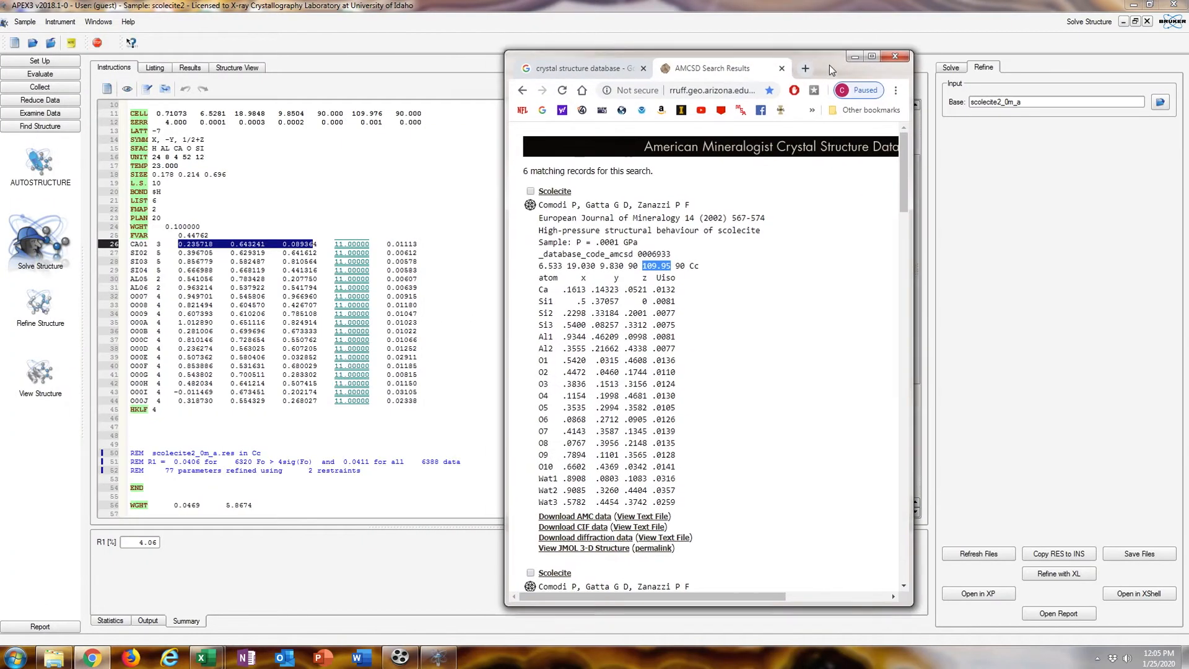
left_click(644, 276)
left_click_drag(561, 289, 648, 290)
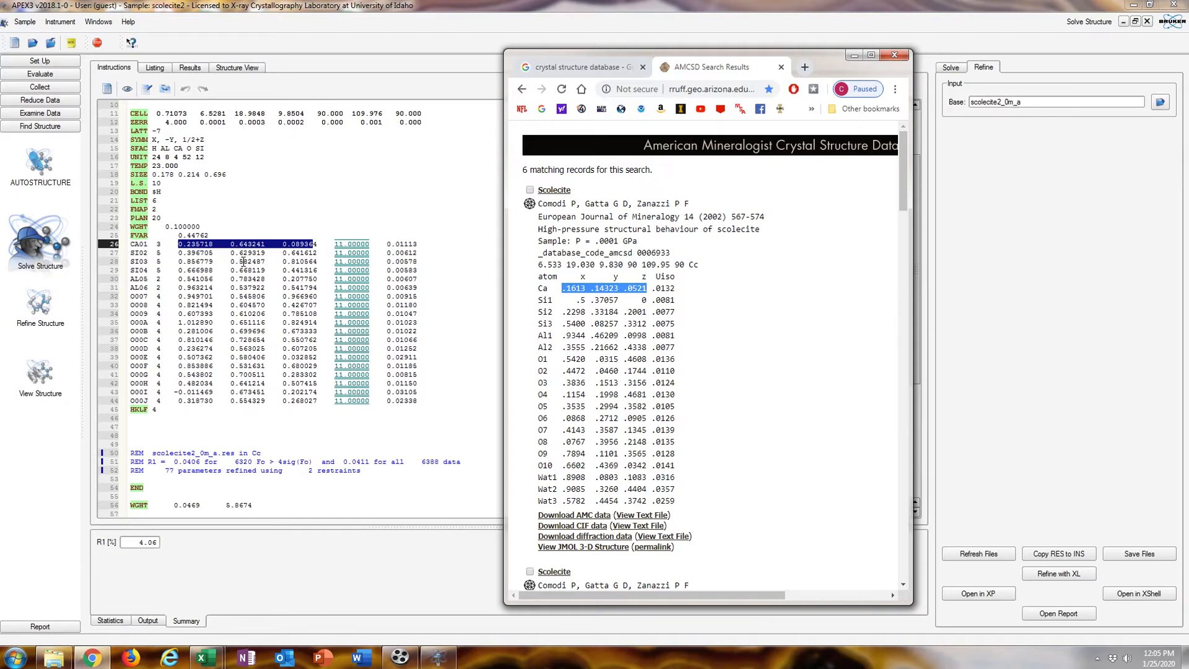
left_click(320, 242)
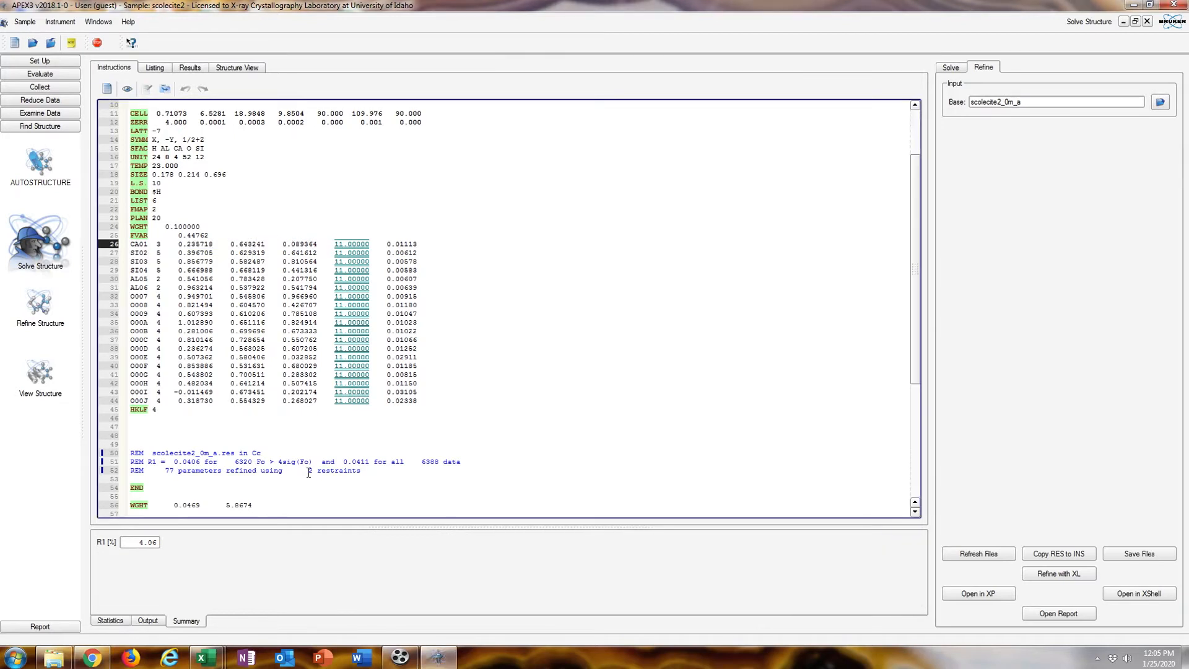
left_click(91, 658)
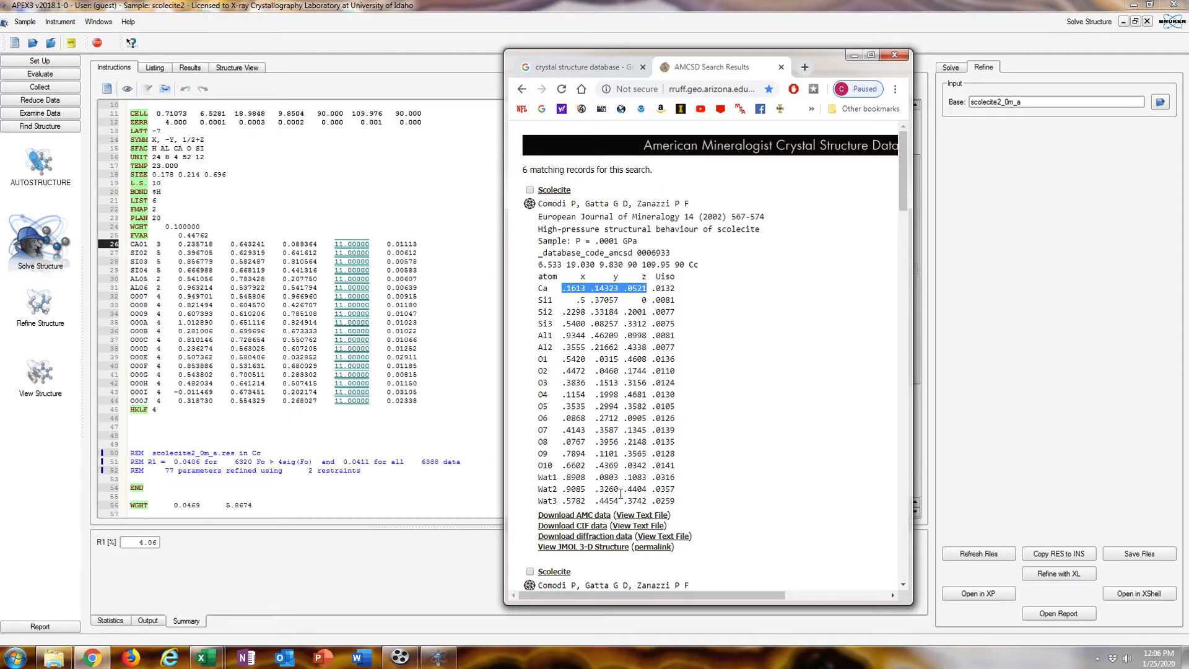
left_click(854, 55)
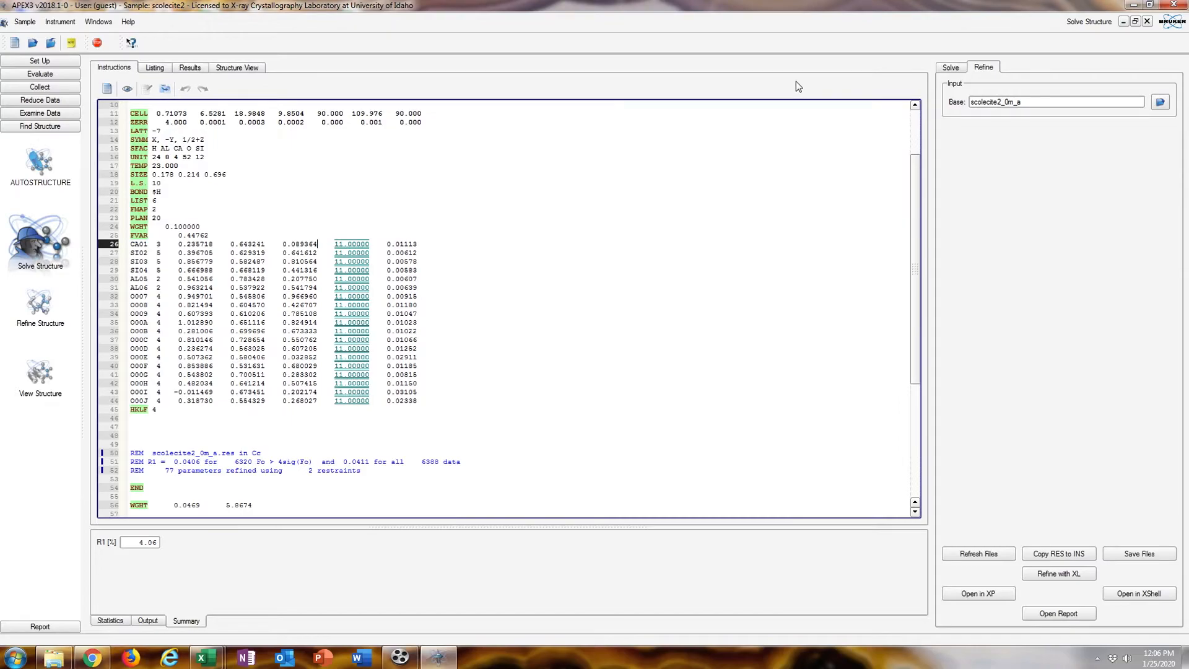
Open the scolecite_template file in Notepad and examine its atom list as the reference model for scolecite.
left_click(1133, 6)
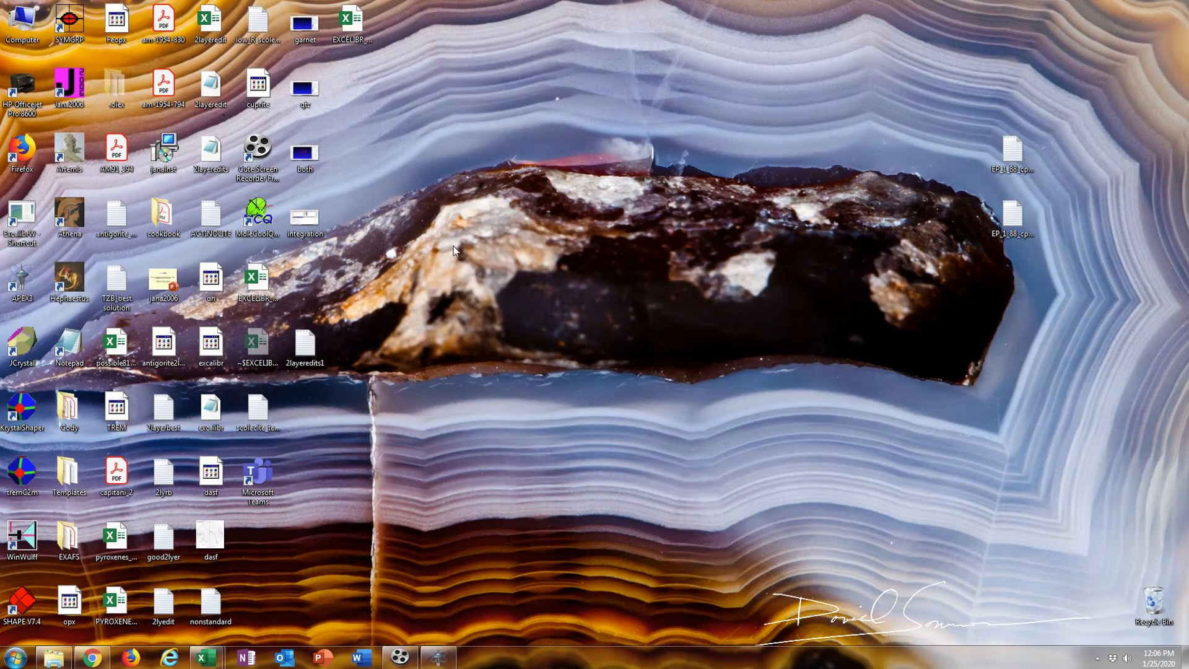
left_click(259, 420)
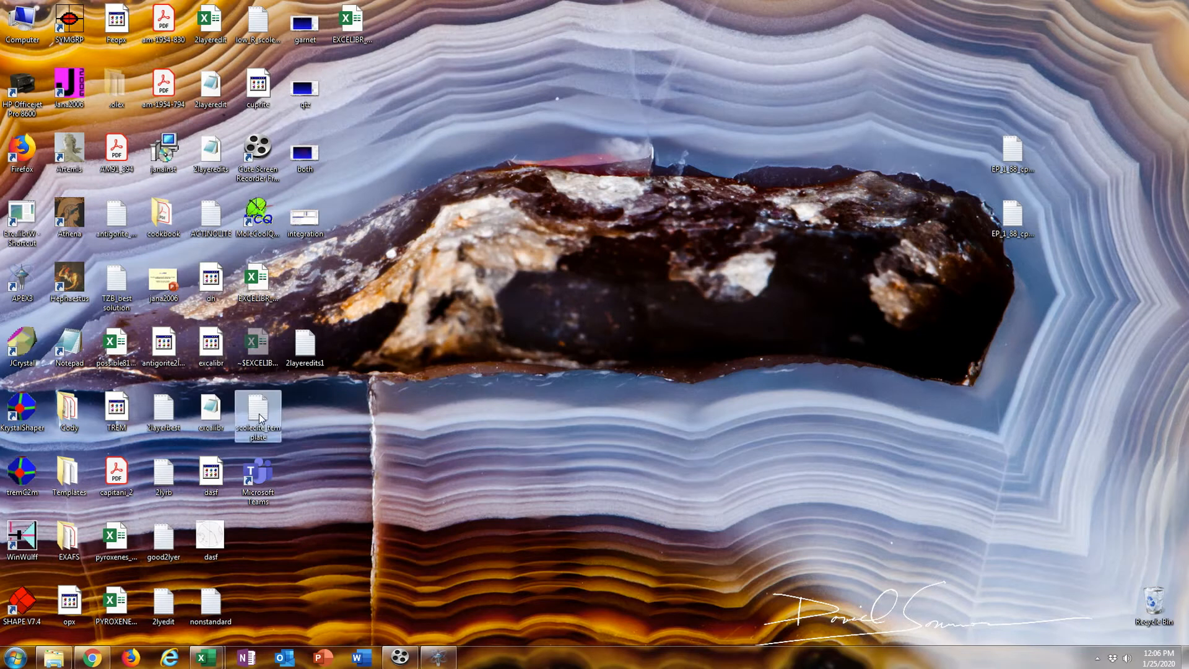
double_click(260, 418)
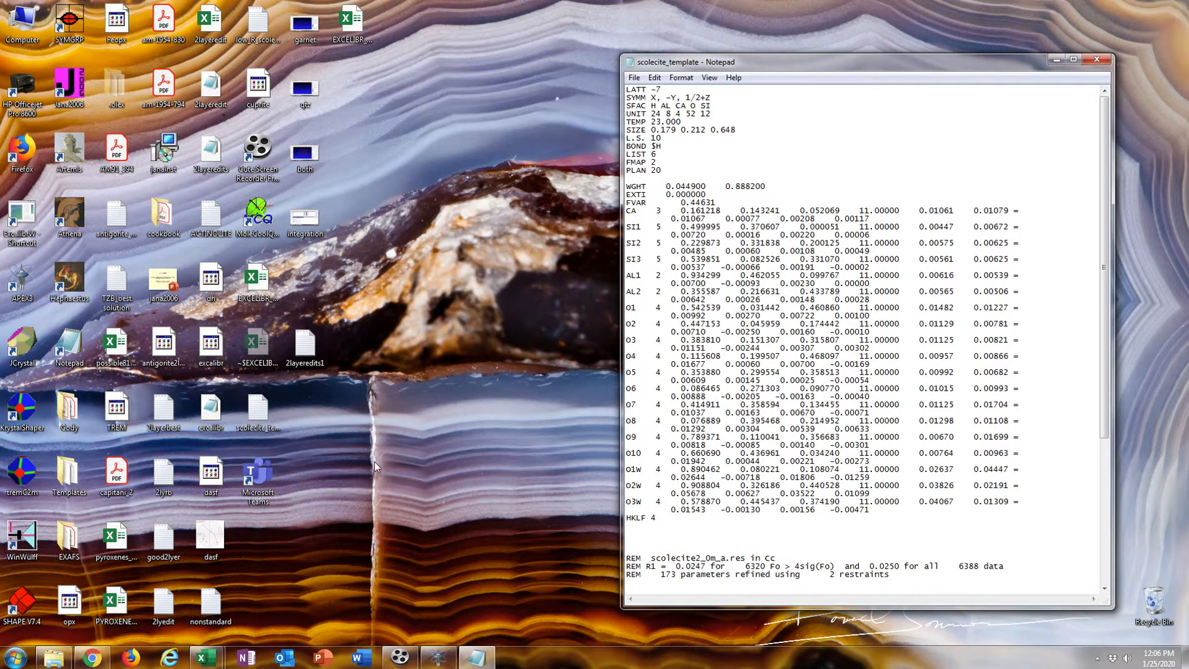
double_click(213, 606)
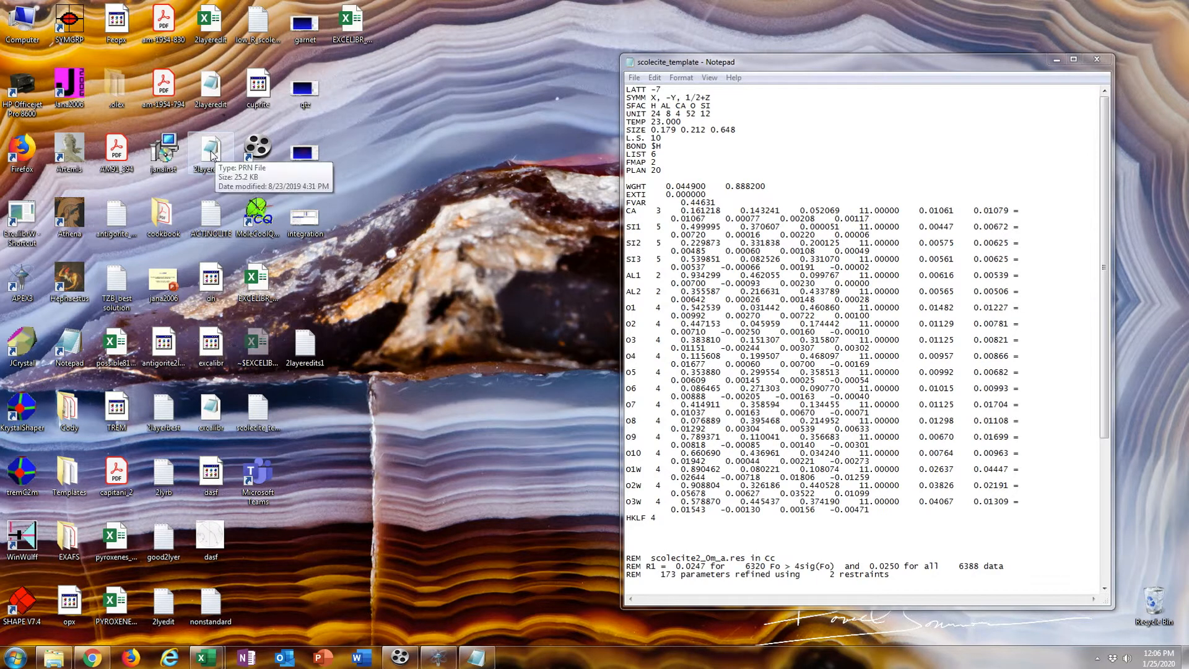
left_click(633, 78)
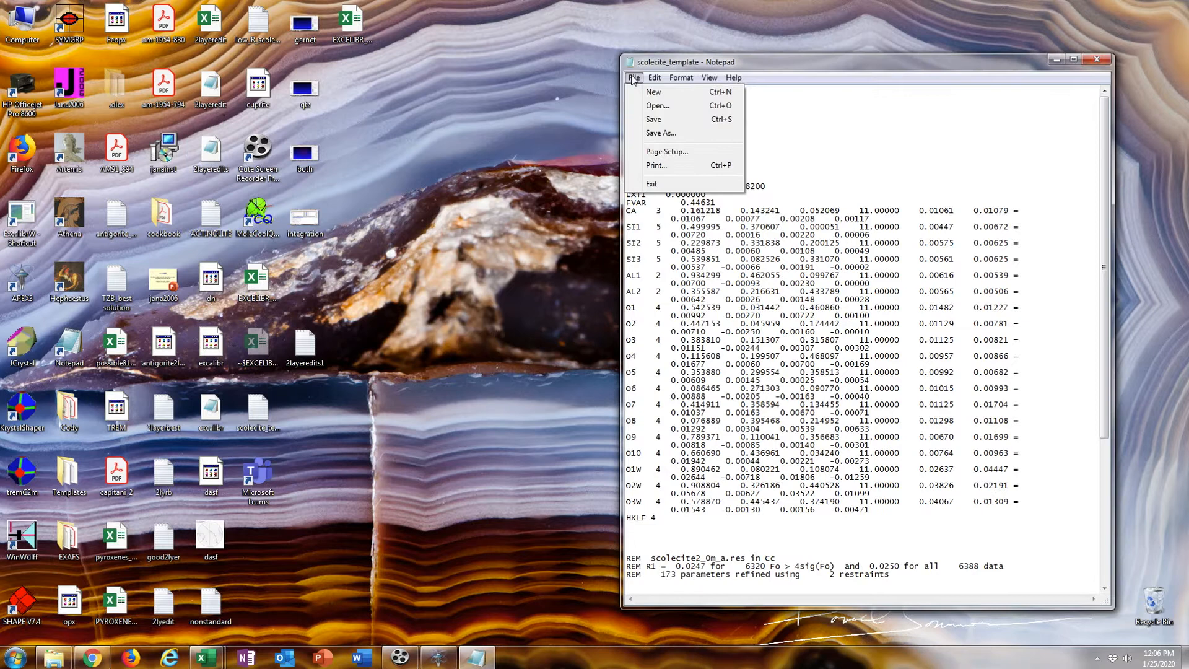
left_click(507, 151)
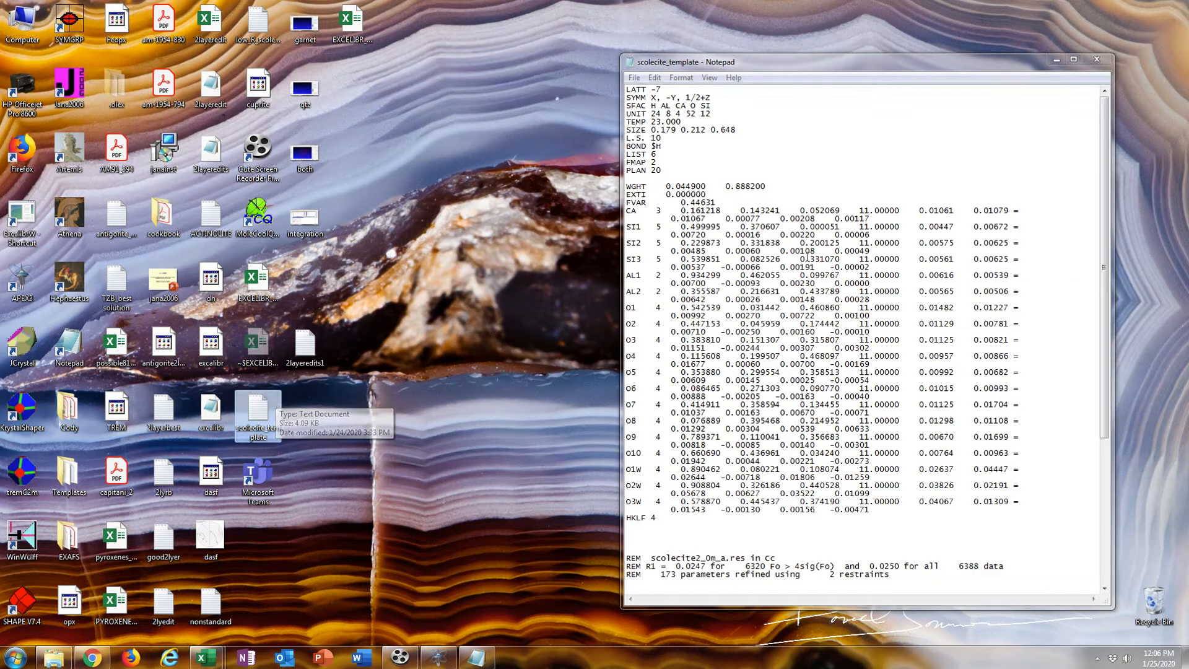
left_click(1056, 62)
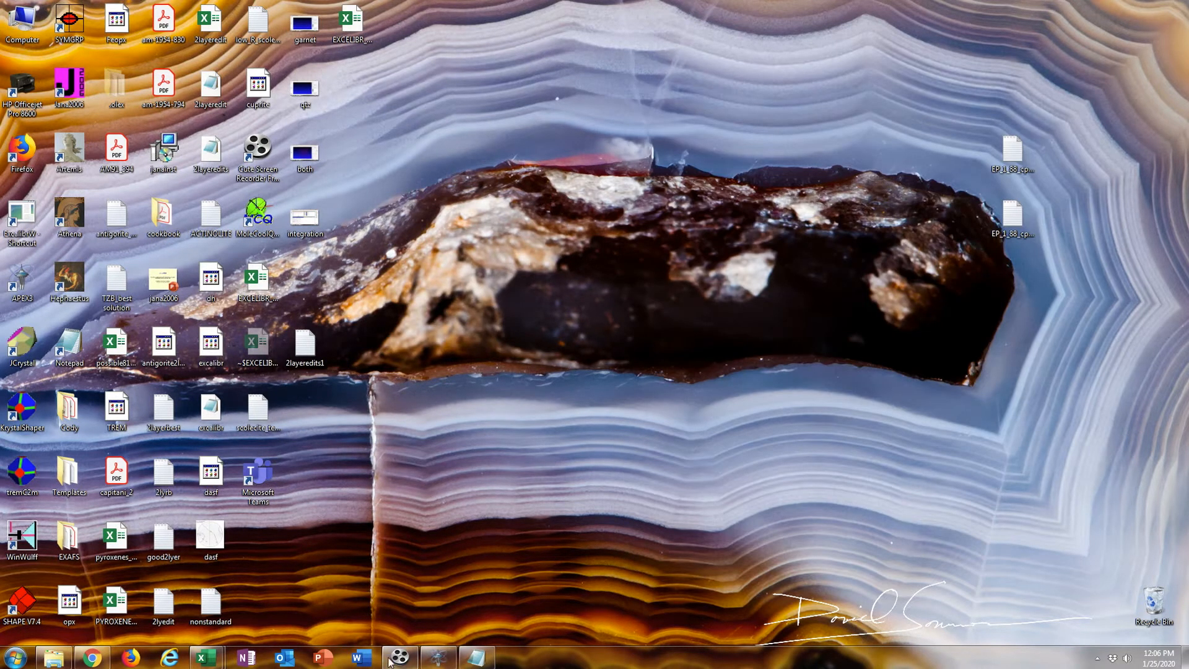
Arrange the APEX3 window and the AMCSD search results in Chrome side by side.
mouse_move(457, 662)
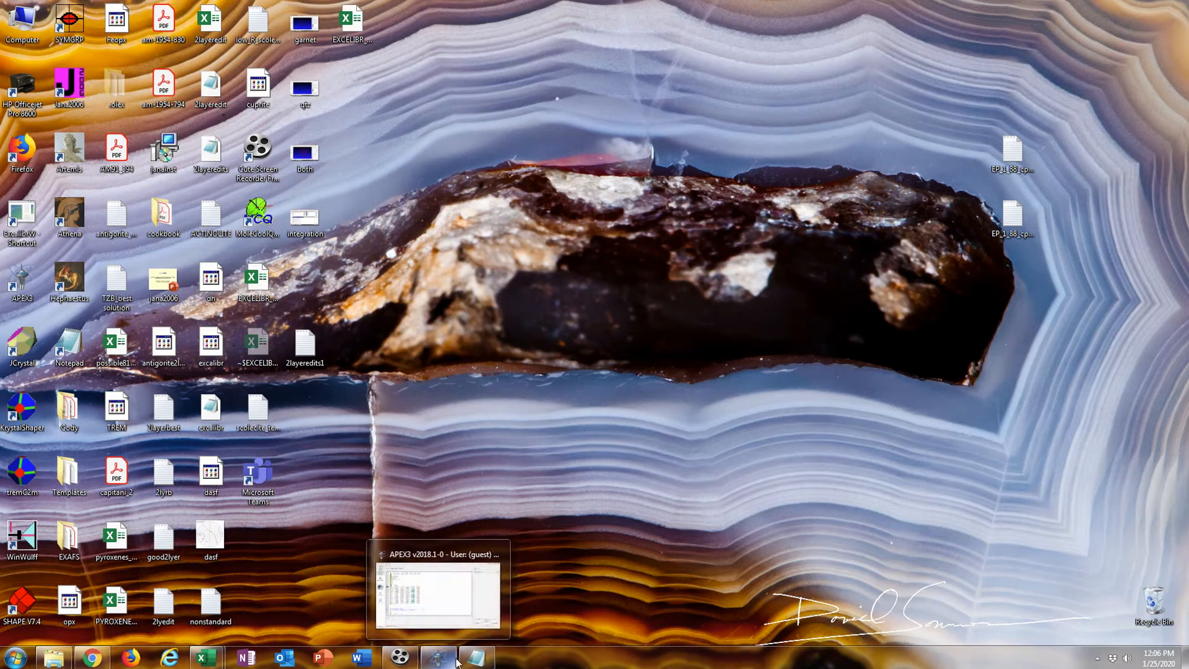
left_click(92, 657)
left_click_drag(848, 65, 1070, 38)
left_click(438, 657)
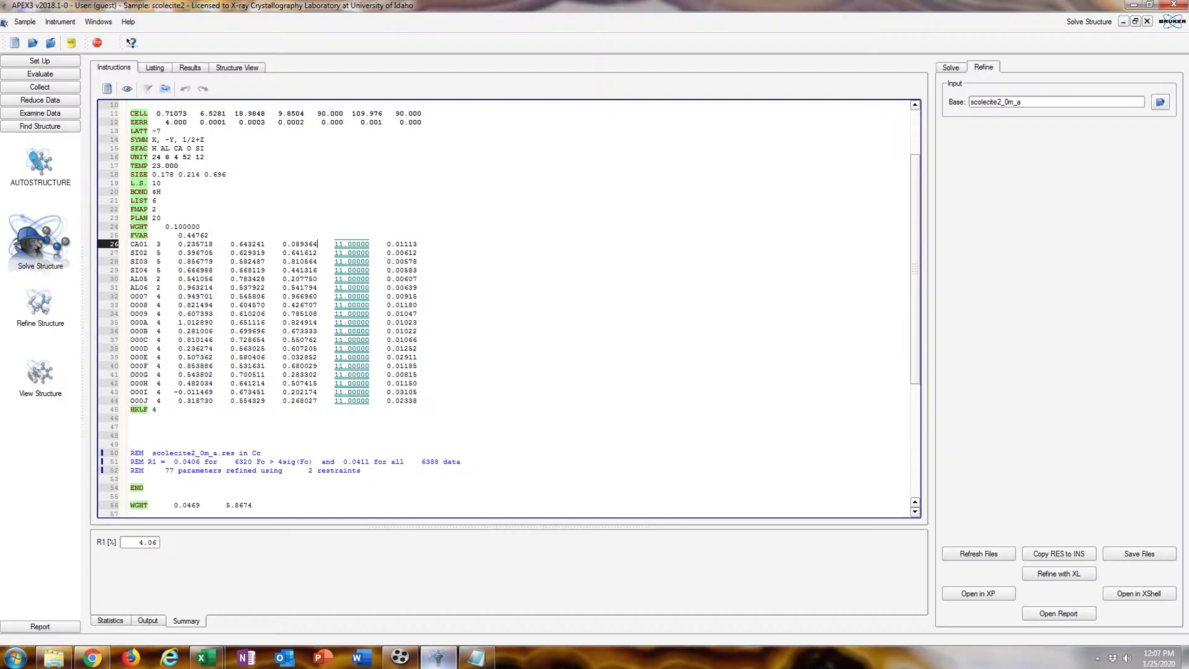
left_click(1149, 5)
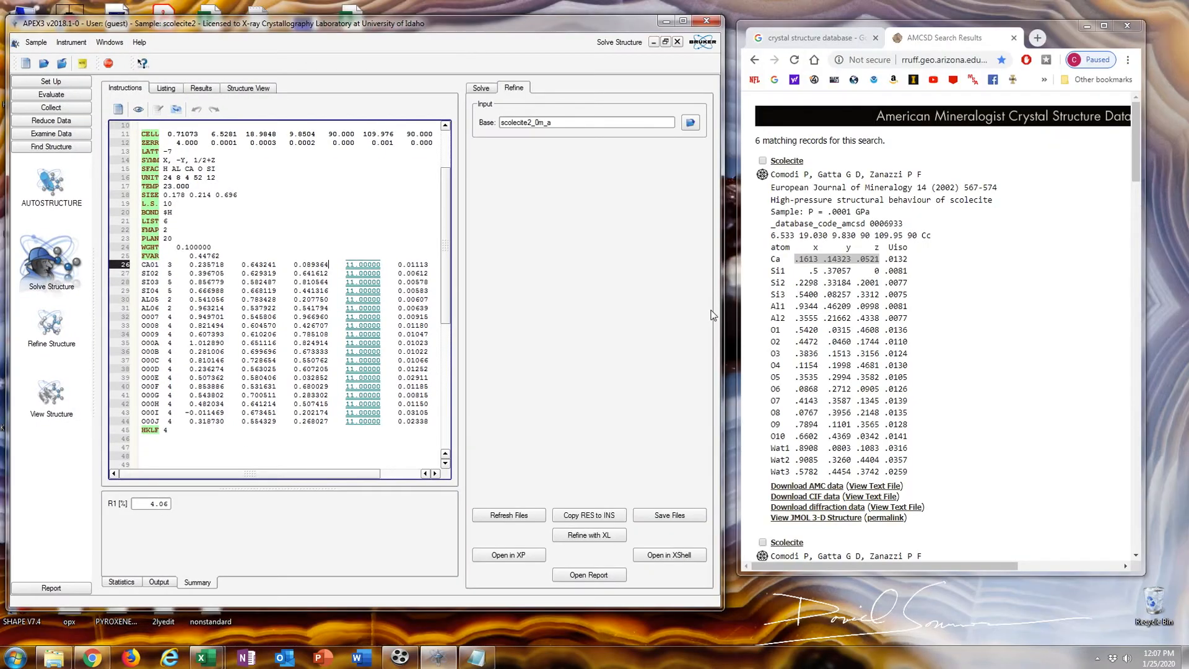
Replace the CA01 coordinates in the instruction file with the published values .1613 .14323 .0521.
left_click_drag(191, 265, 249, 265)
left_click(339, 261)
left_click(840, 268)
left_click_drag(794, 259, 883, 258)
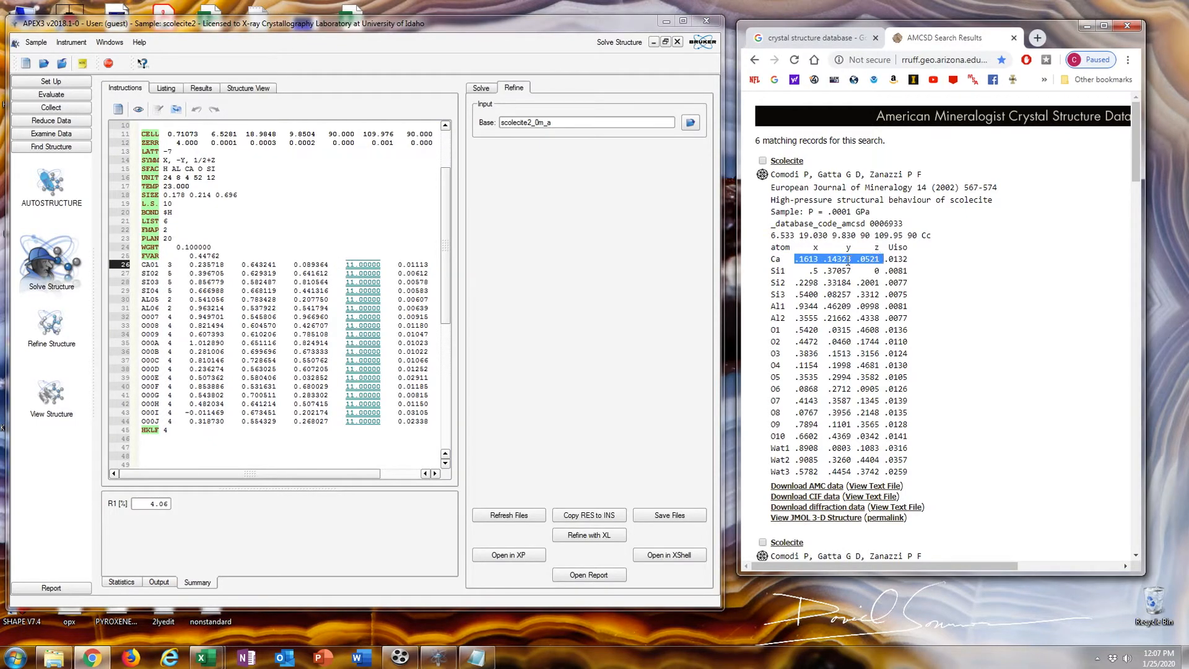
left_click(243, 291)
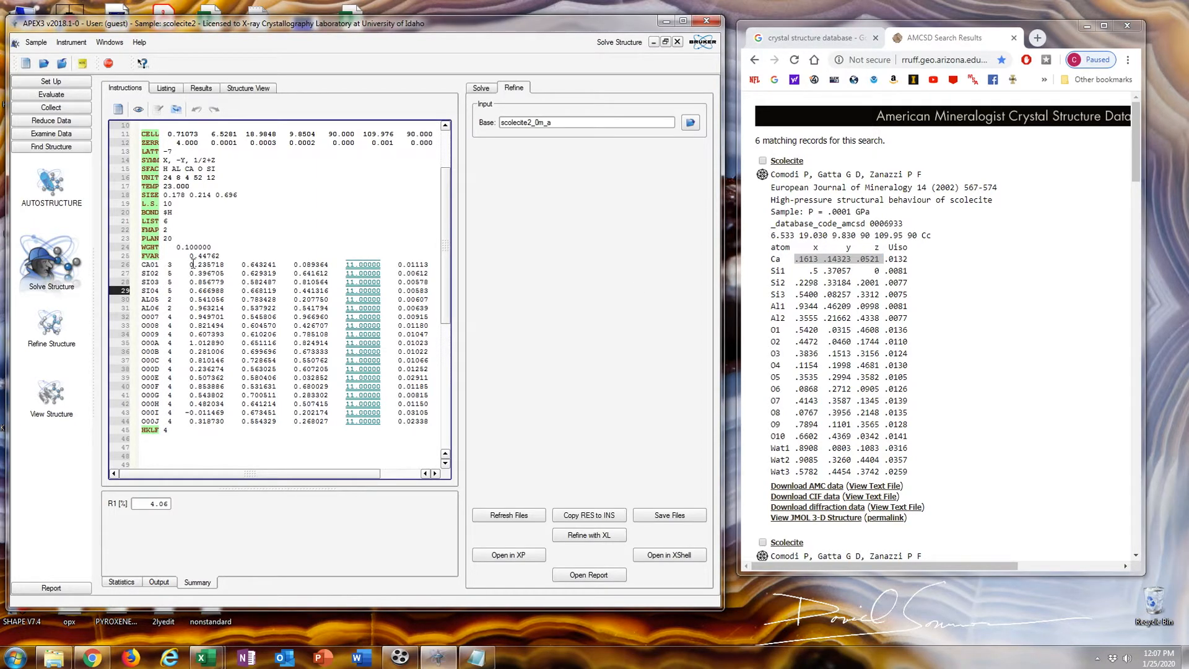
left_click_drag(193, 264, 328, 264)
key("ctrl+v")
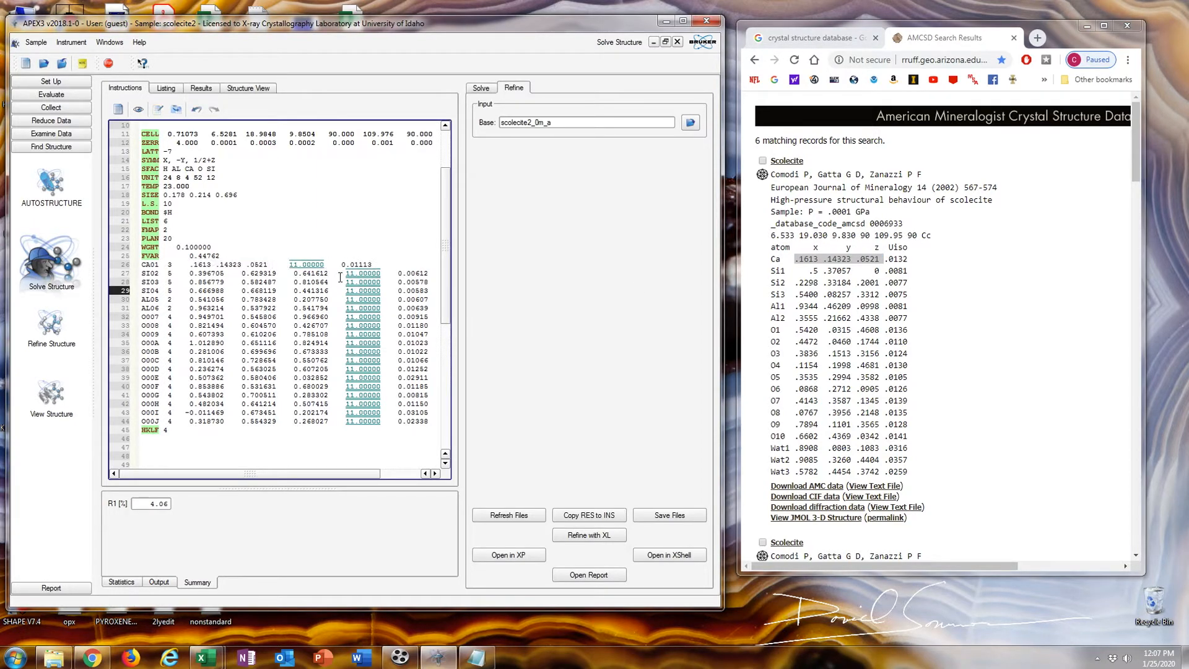
Insert a DAMP 1000 instruction between the FMAP and PLAN lines.
left_click(834, 234)
left_click(195, 233)
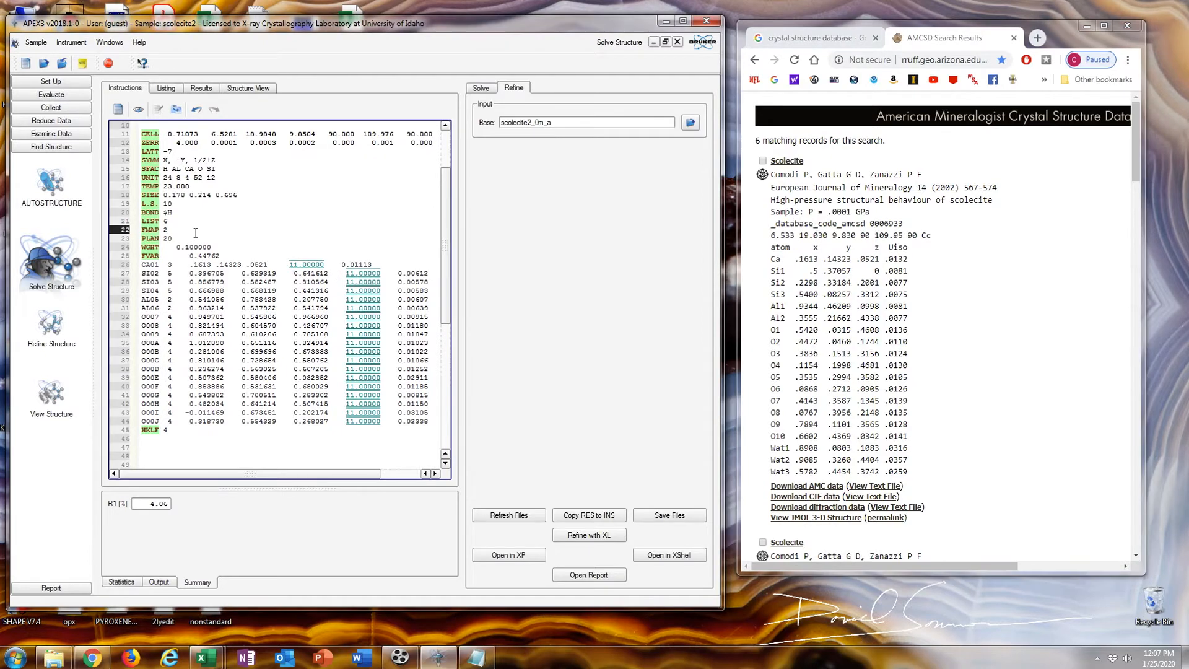
key("Return")
type("DAMP 1000")
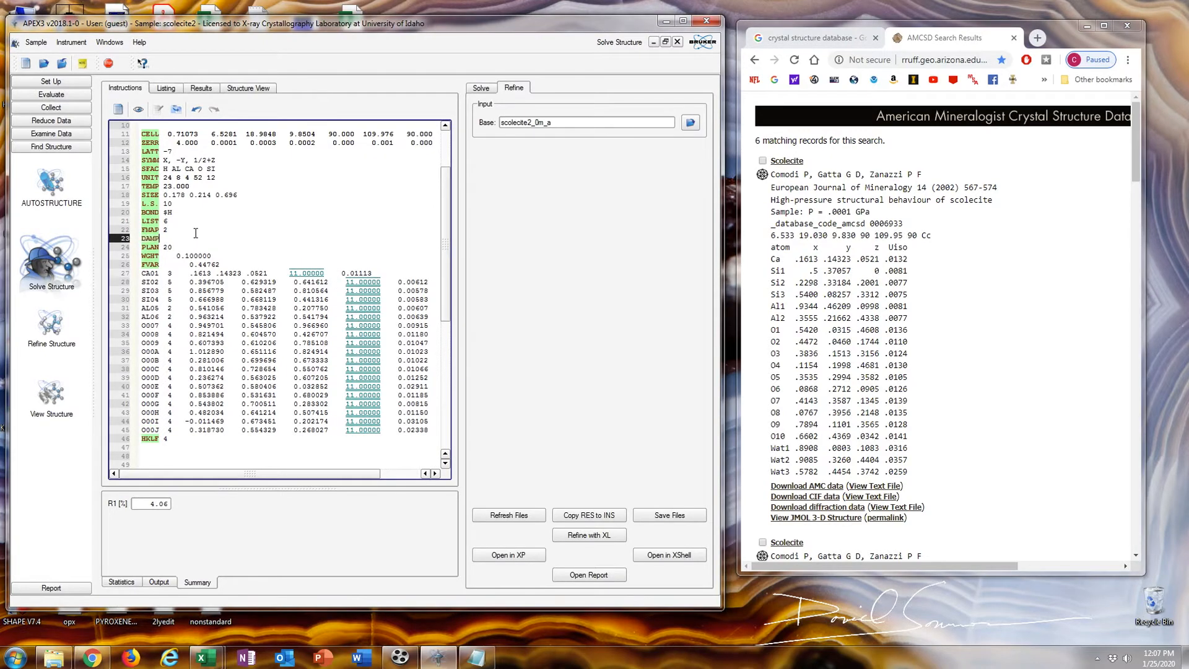
Replace the SI02, SI03 and SI04 coordinates with .5 .37057 0, .2298 .33184 .2001 and .5400 .08257 .3312.
left_click_drag(803, 270, 880, 269)
key("ctrl+c")
left_click(246, 273)
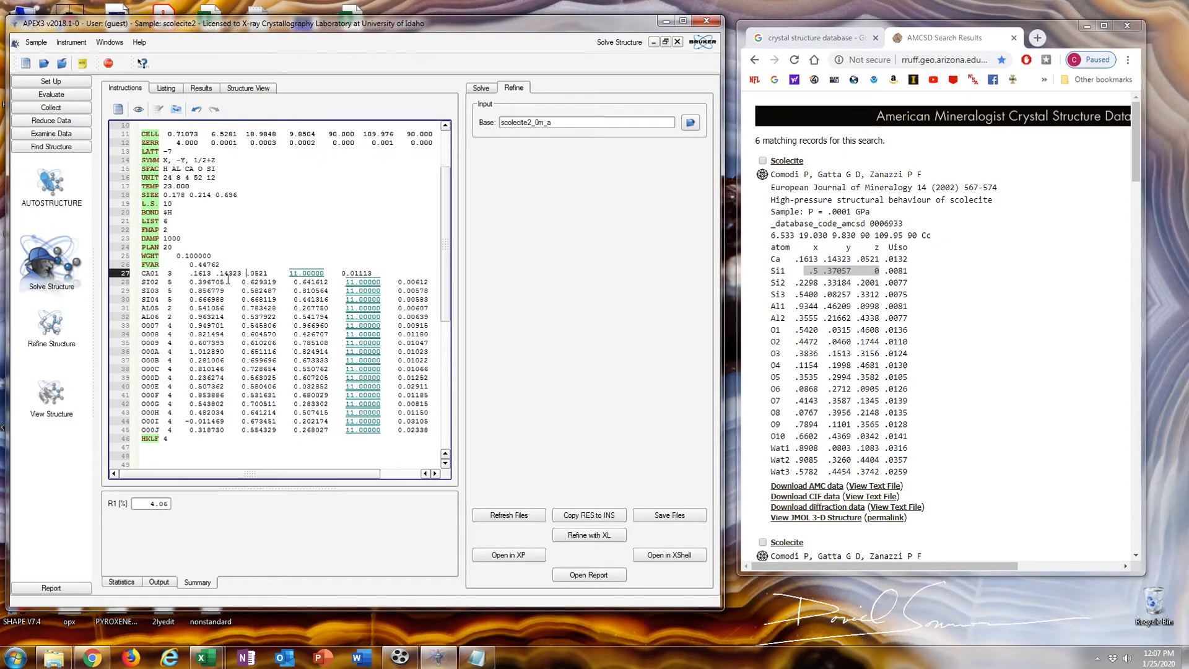
left_click_drag(190, 282, 328, 283)
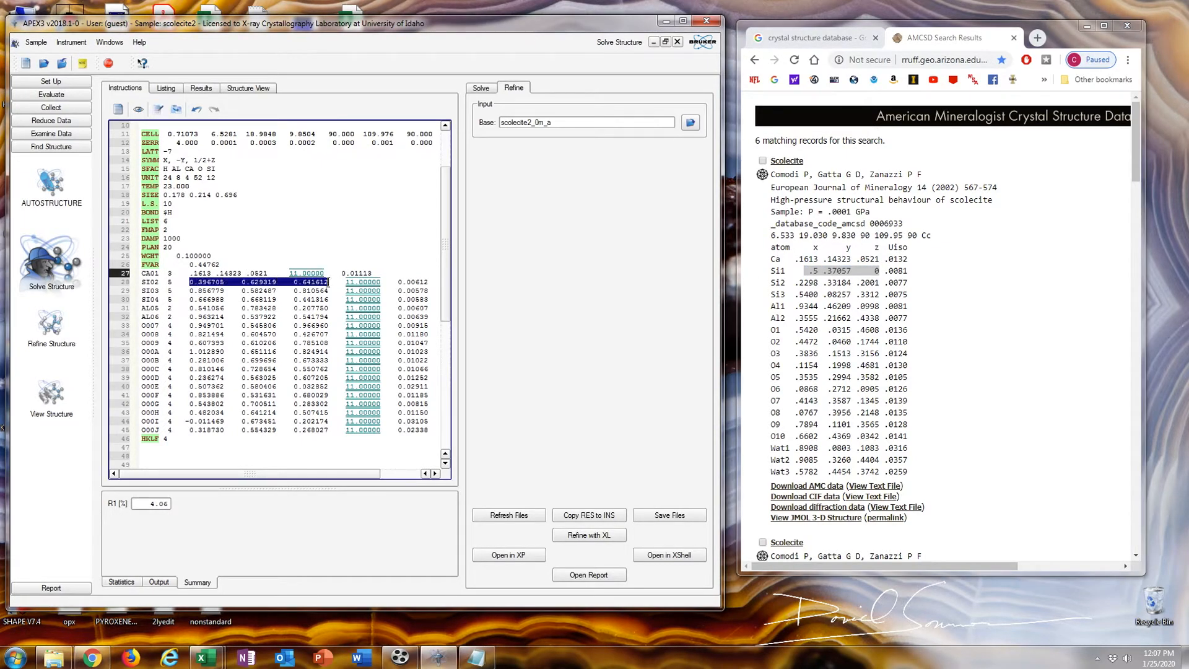
key("ctrl+v")
left_click_drag(795, 283, 879, 283)
left_click_drag(190, 291, 328, 291)
type(".2298 .33184 .2001")
left_click_drag(791, 295, 880, 295)
left_click_drag(189, 300, 328, 300)
type(".5400 .08257 .3312")
Replace the AL05 and AL06 coordinates with the published .9344 .46209 .0998 and .3555 .21662 .4338.
left_click_drag(795, 306, 879, 307)
left_click_drag(187, 308, 328, 308)
key("ctrl+v")
left_click_drag(794, 317, 880, 317)
left_click_drag(189, 317, 328, 316)
key("ctrl+v")
Replace the coordinates of oxygens O007, O008, O009, O00A and O00B with the published O1 to O5 values, in order.
left_click_drag(794, 329, 879, 342)
key("ctrl+v")
left_click_drag(190, 334, 328, 334)
type(".4472  .0460 .1744")
left_click_drag(794, 353, 879, 365)
left_click_drag(190, 352, 329, 361)
type(".3535  .2994 .3582")
Replace the coordinates of oxygens O00C, O00D, O00E, O00F and O00G with the published O6 to O10 values, in order.
left_click_drag(794, 389, 879, 389)
left_click_drag(189, 369, 328, 369)
type(".0868  .2712 .0905")
left_click_drag(794, 400, 880, 400)
left_click_drag(186, 377, 328, 378)
type(".4143  .3587 .1345")
left_click_drag(795, 413, 879, 424)
left_click_drag(795, 436, 882, 436)
left_click_drag(187, 404, 328, 404)
type(".6602  .4369 .0342")
Replace the O00H, O00I and O00J coordinates with the Wat1 to Wat3 values .8908 .0803 .1083, .9085 .3260 .4404 and .5782 .4454 .3742.
left_click_drag(794, 448, 879, 447)
left_click_drag(186, 412, 328, 412)
type(".8908  .0803 .1083")
left_click_drag(795, 459, 879, 471)
type(".5782  .4454 .3742")
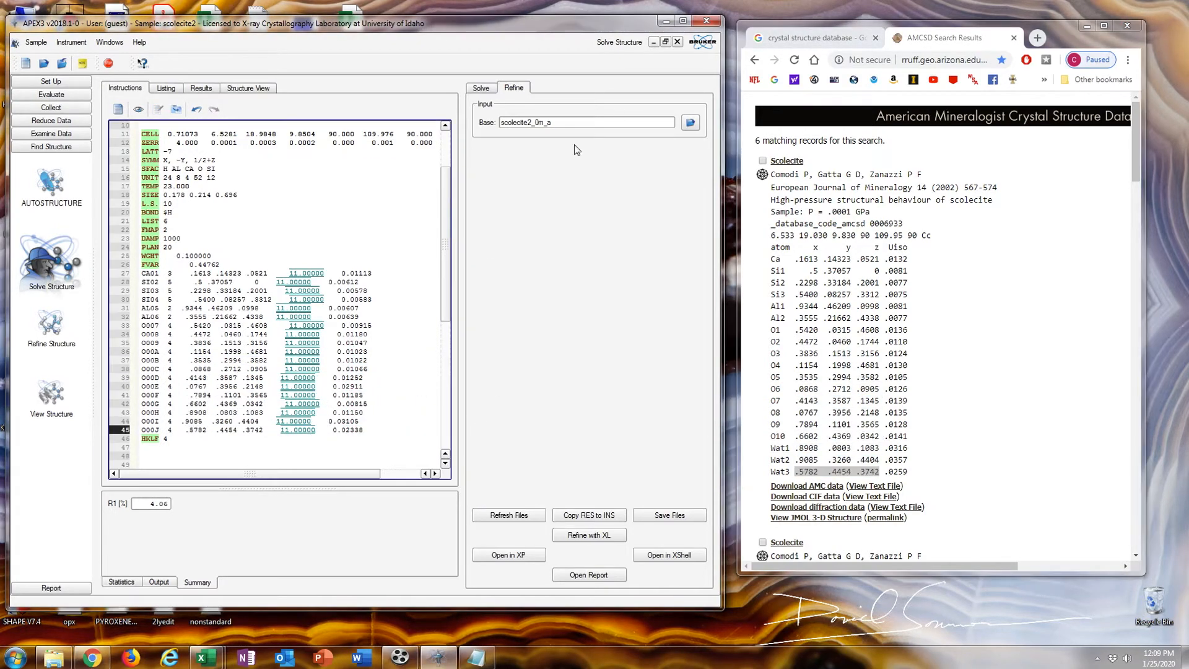
Maximize the APEX3 window, refine the edited structure with XL, and copy the resulting RES to INS.
left_click(683, 21)
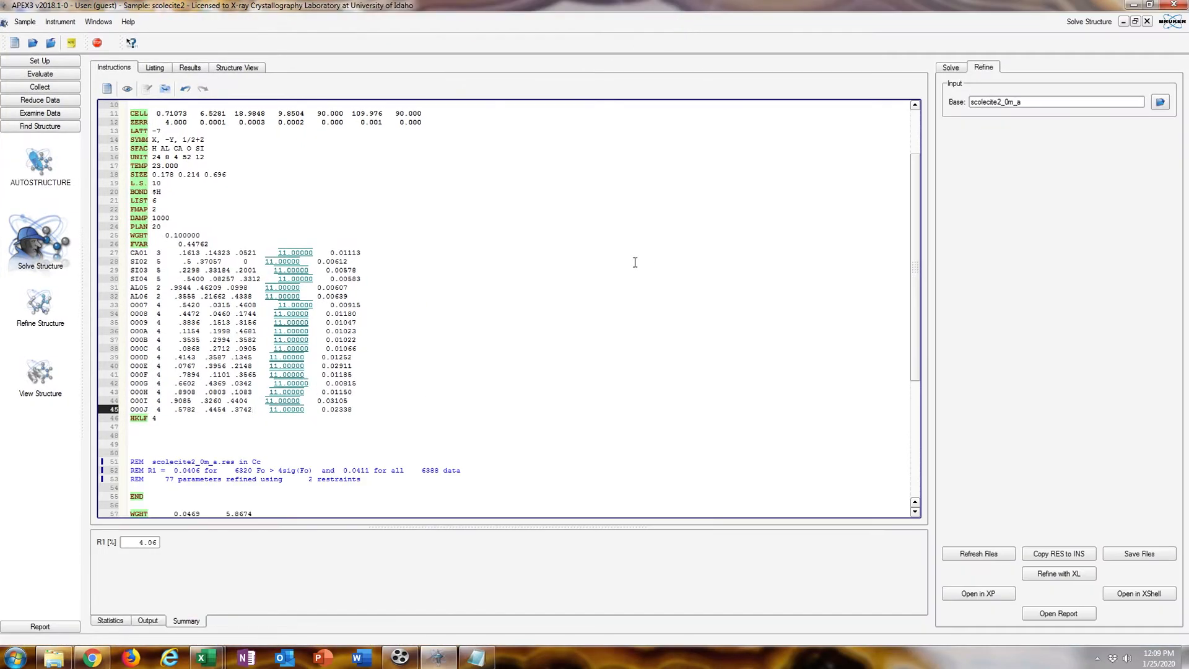
scroll(376, 380, "up", 2)
left_click(1053, 573)
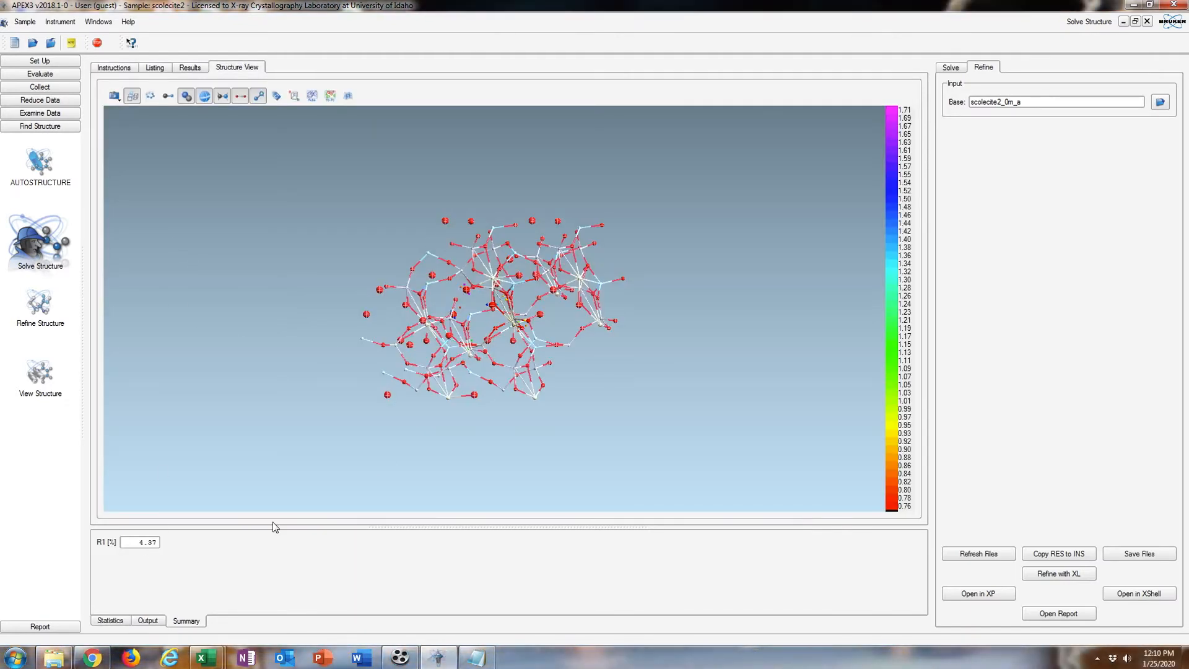
left_click(1070, 553)
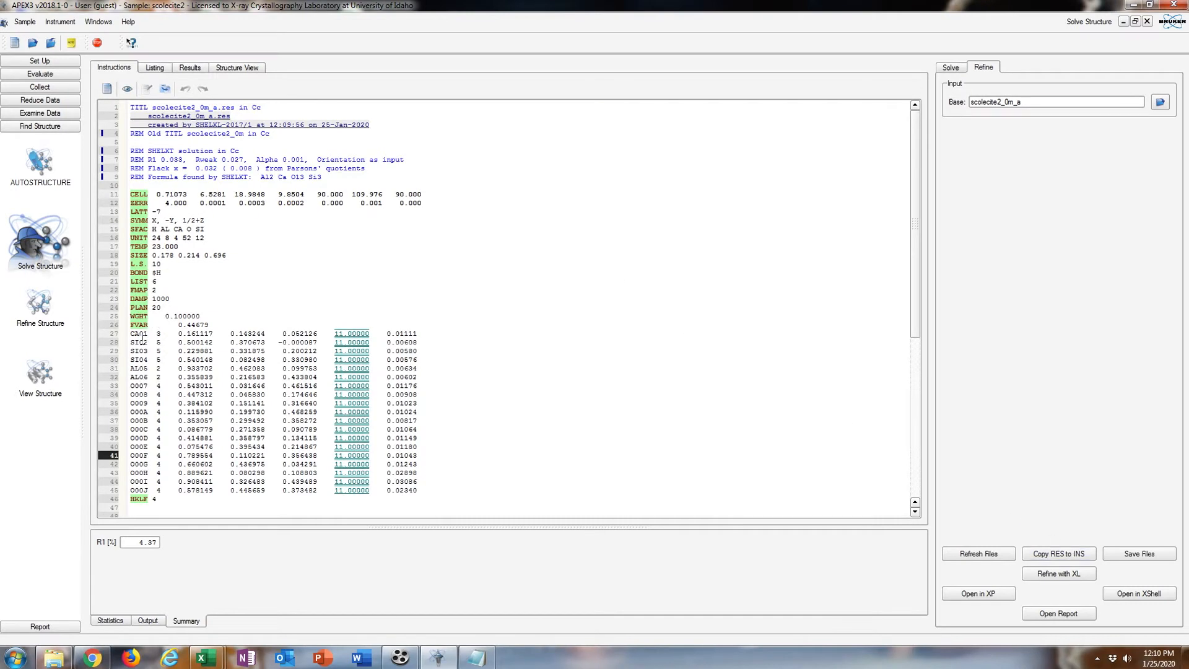
Set the DAMP value to 100 and refine the structure with XL again.
scroll(144, 345, "down", 4)
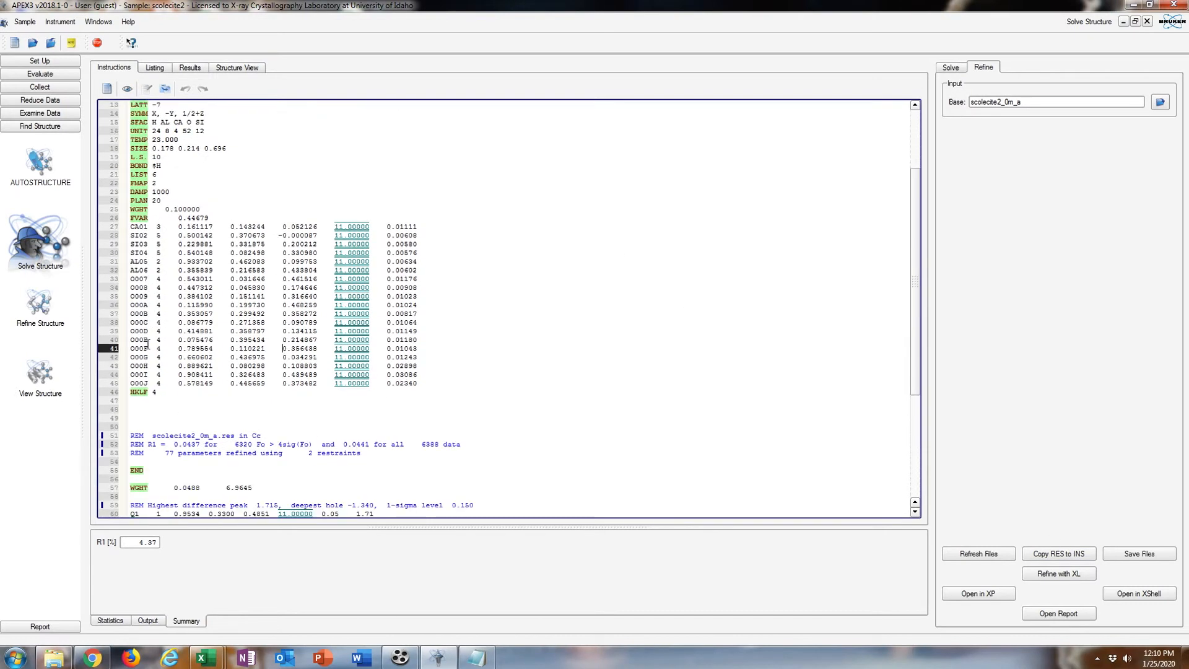
scroll(152, 340, "down", 2)
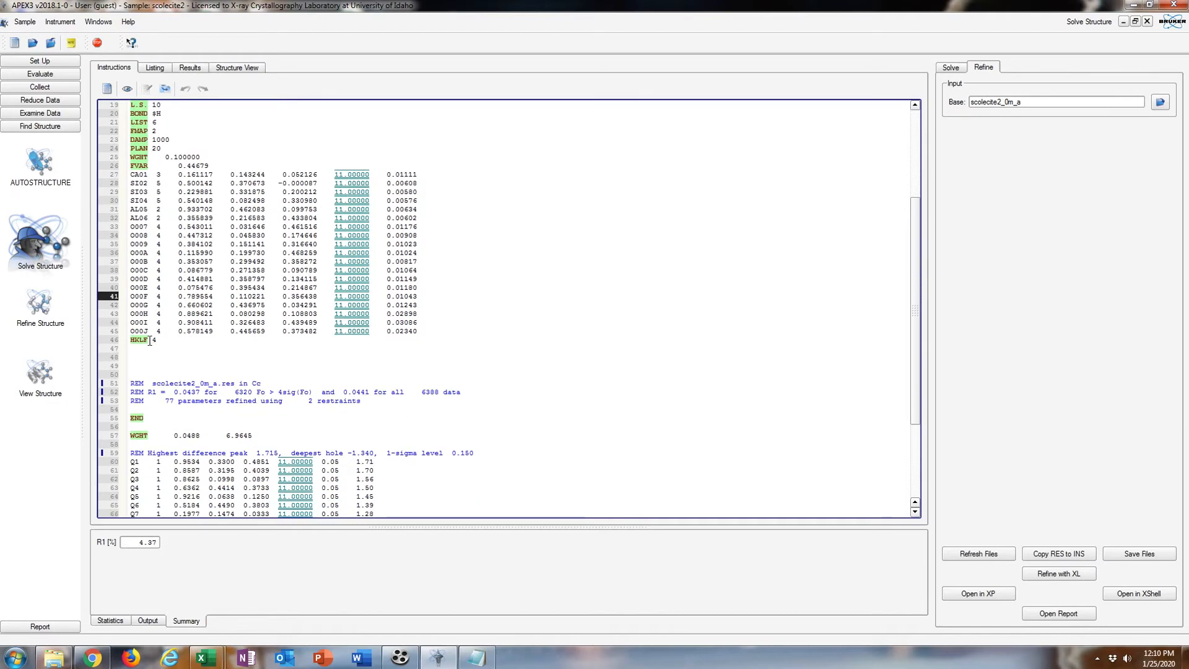
scroll(147, 340, "up", 3)
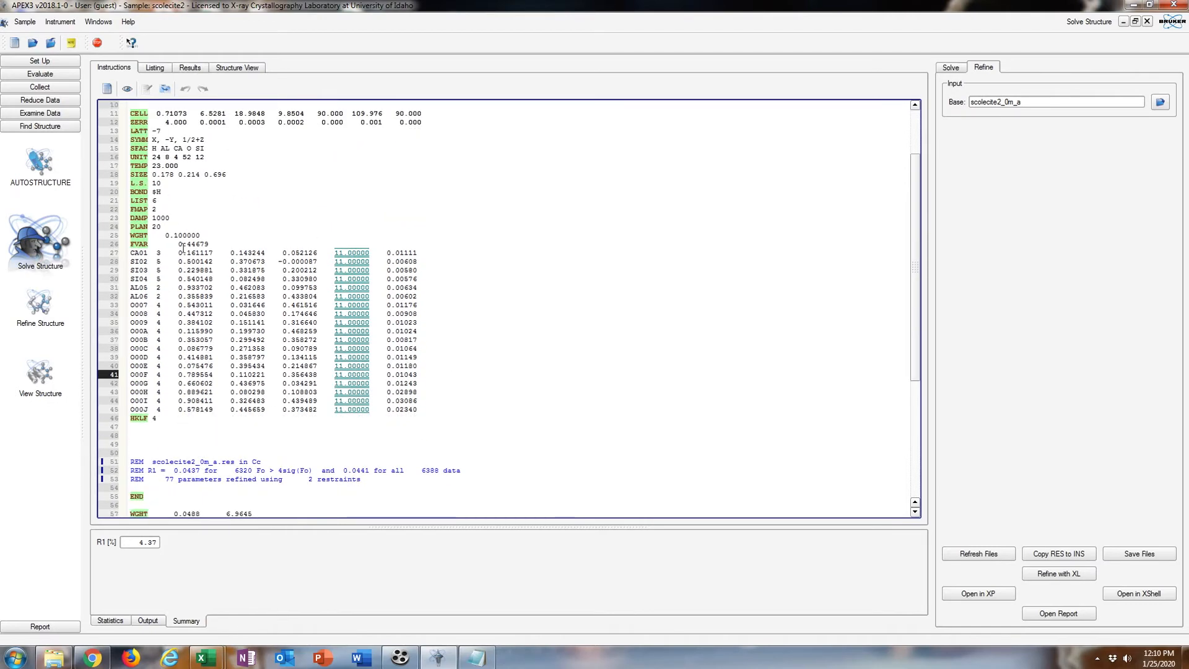
left_click(176, 219)
key("BackSpace")
left_click(1088, 574)
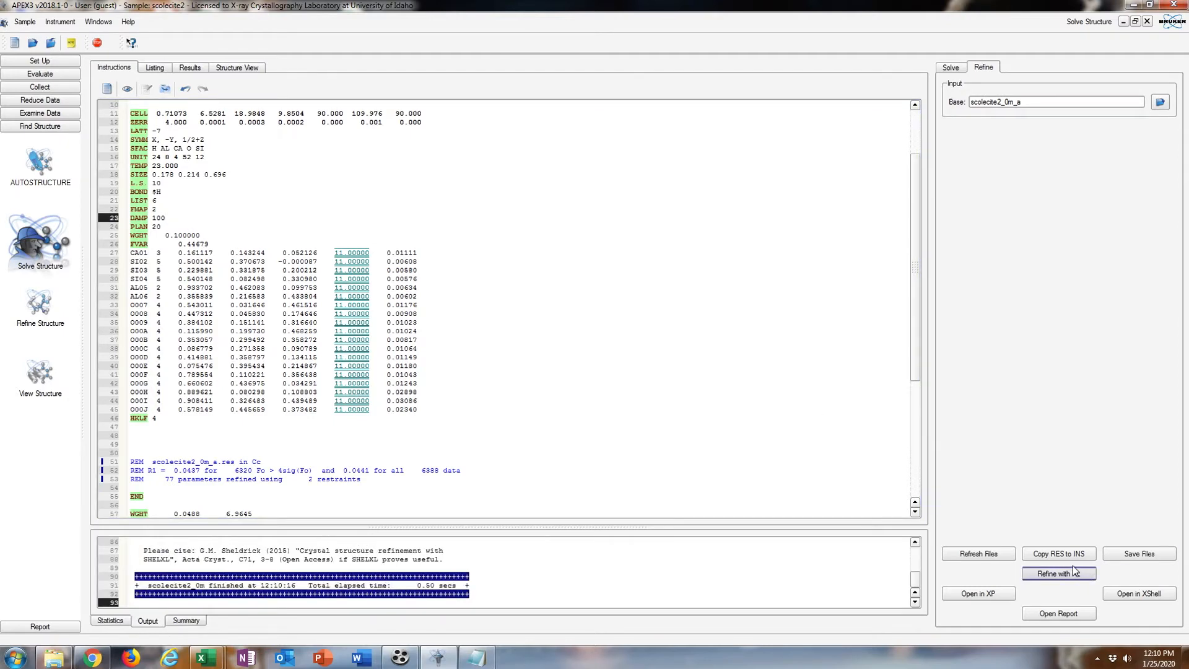
Copy the RES to INS, set the DAMP value to 10, and refine the structure with XL.
left_click(1071, 559)
left_click(193, 299)
key("BackSpace")
left_click(1060, 576)
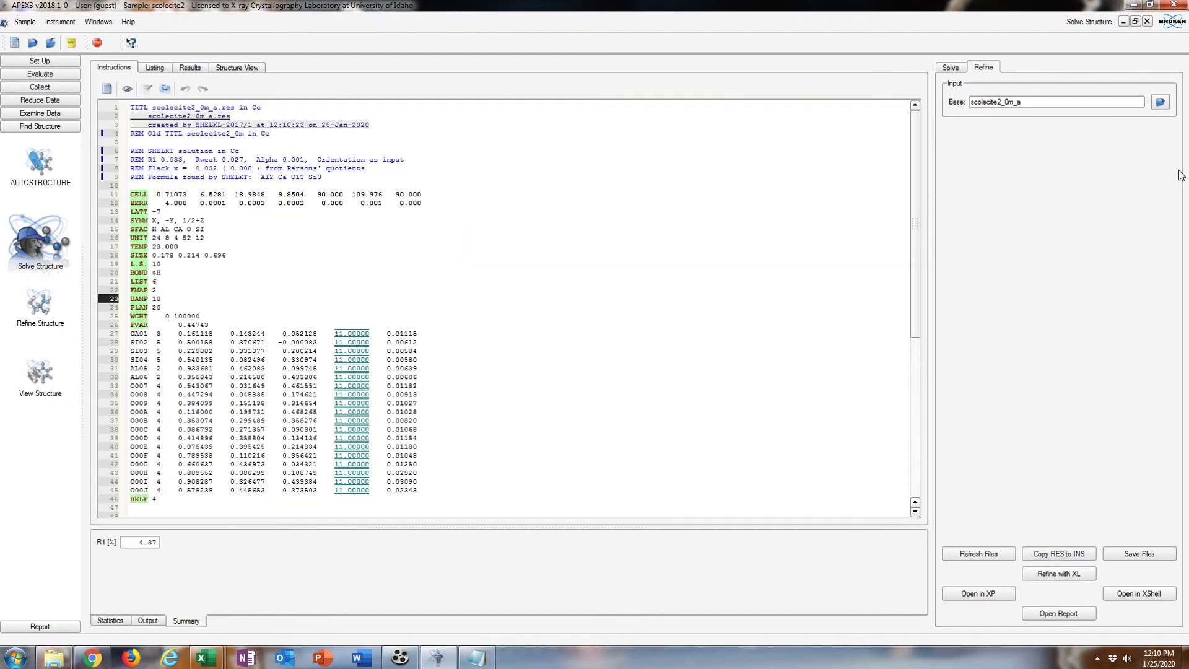
Delete the DAMP instruction from the instruction file and refine the structure with XL.
left_click(180, 298)
key("BackSpace")
key("BackSpace")
key("BackSpace")
key("BackSpace")
key("BackSpace")
key("BackSpace")
key("BackSpace")
key("BackSpace")
left_click(1062, 574)
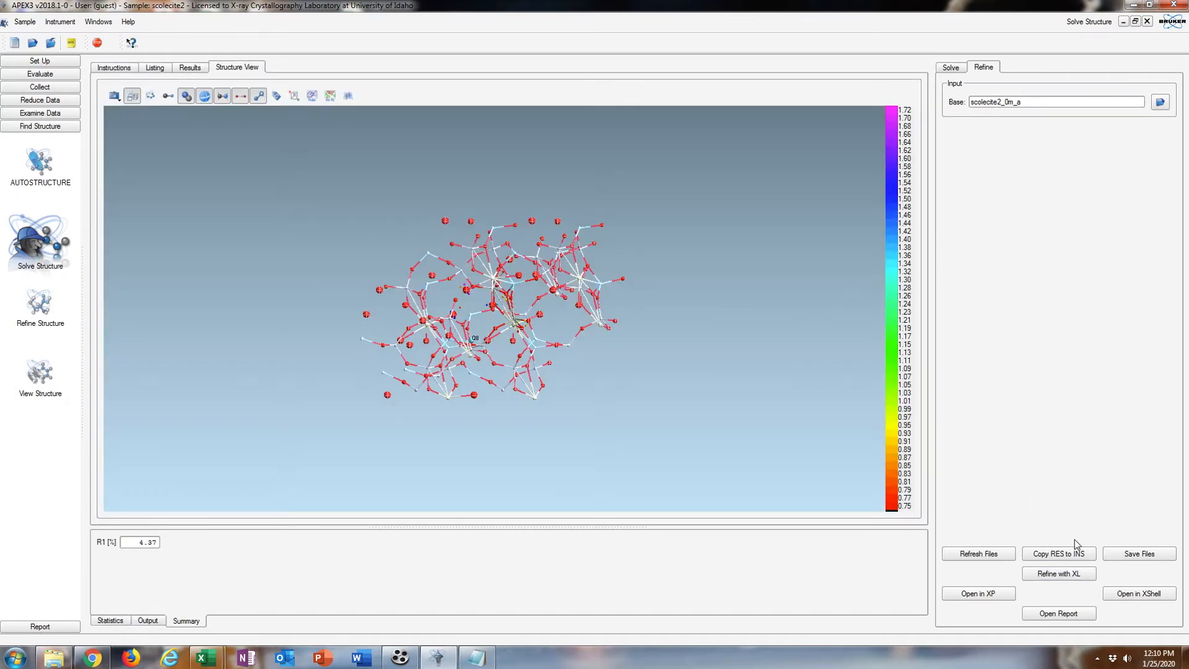
Copy the RES to INS, replace the WGHT line with the suggested 0.0484 7.0227, and refine with XL.
left_click(1071, 552)
scroll(479, 424, "down", 8)
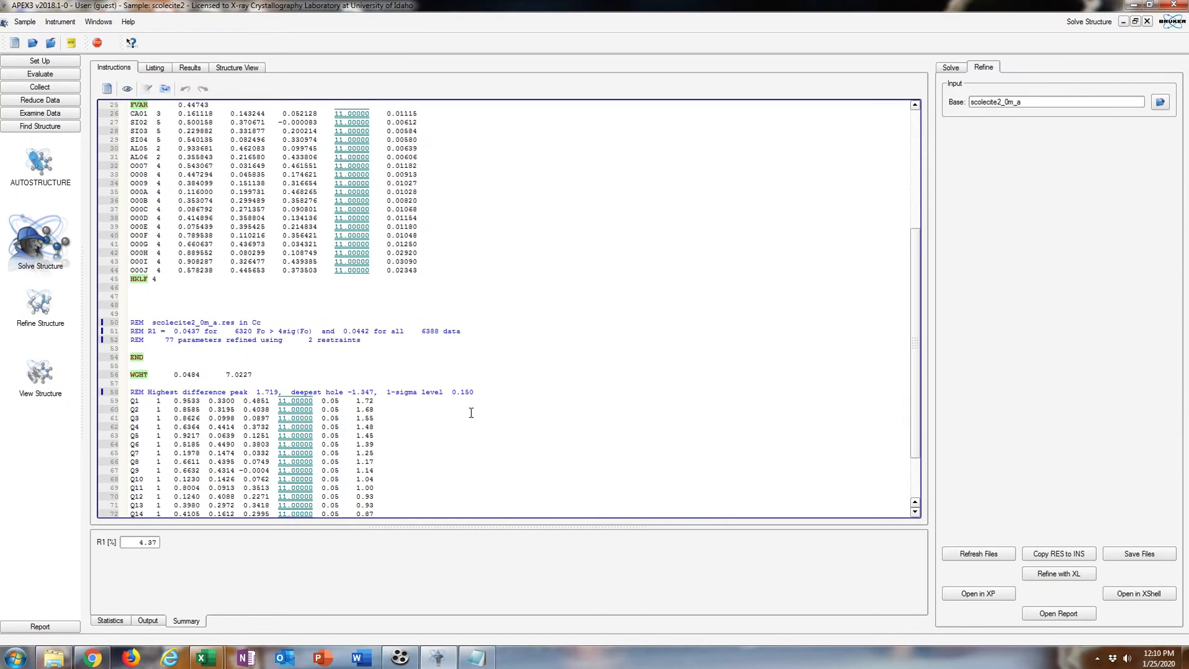
scroll(232, 200, "up", 4)
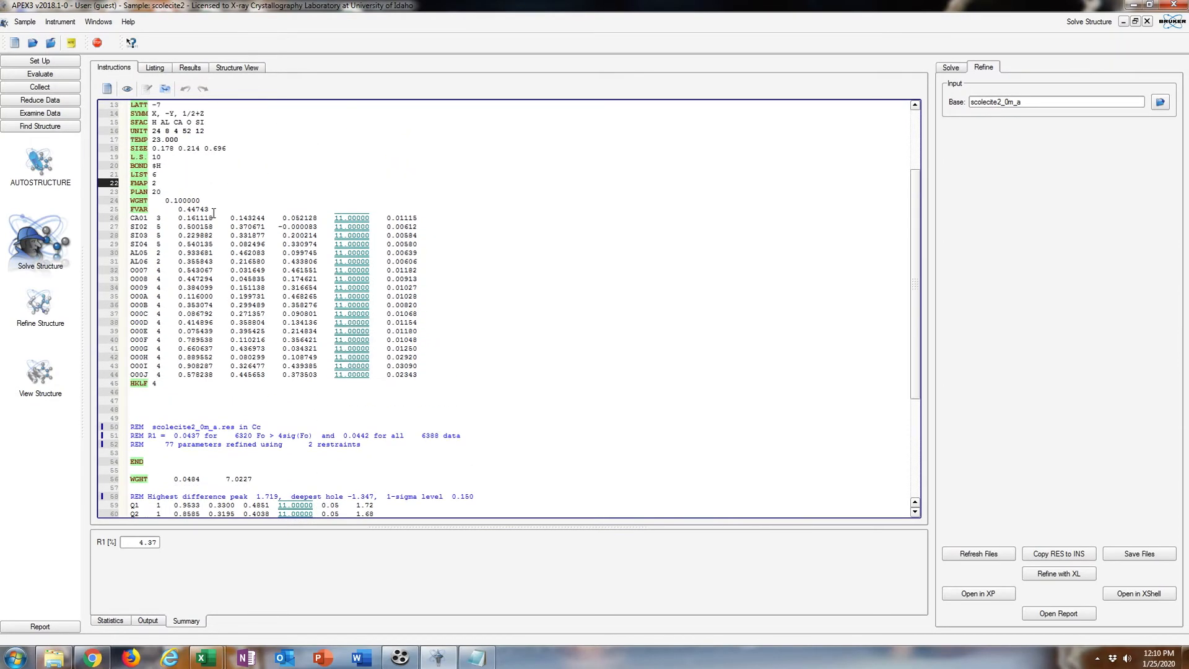
left_click_drag(253, 482, 126, 486)
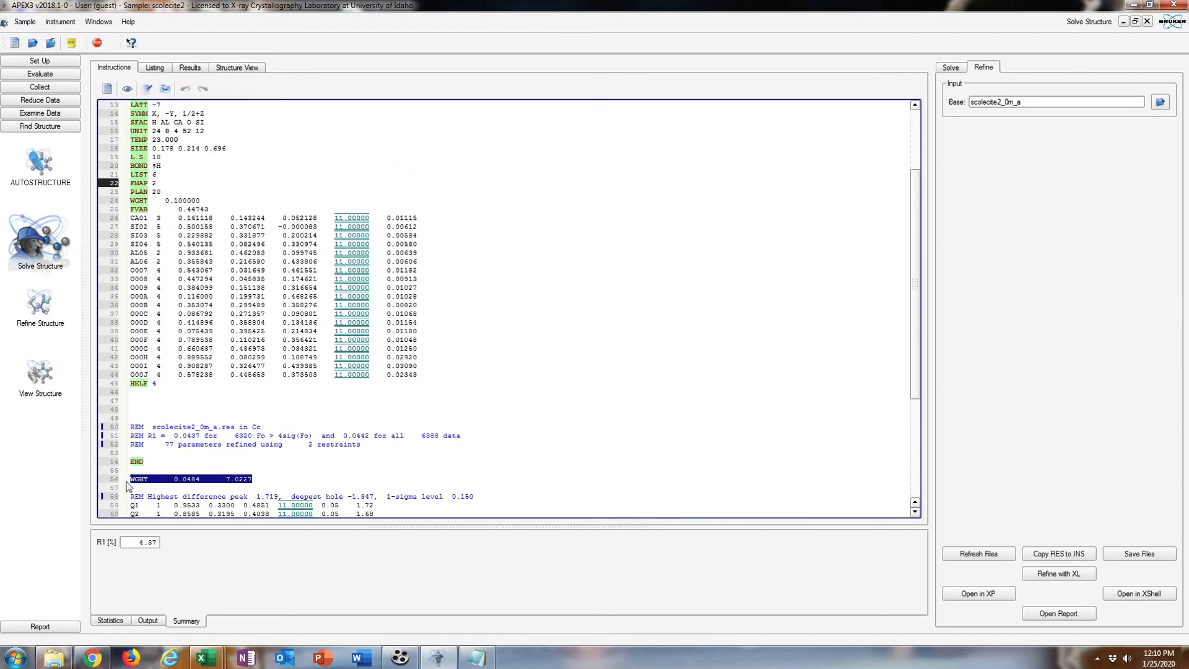
left_click_drag(208, 203, 128, 204)
key("ctrl+v")
left_click(1058, 573)
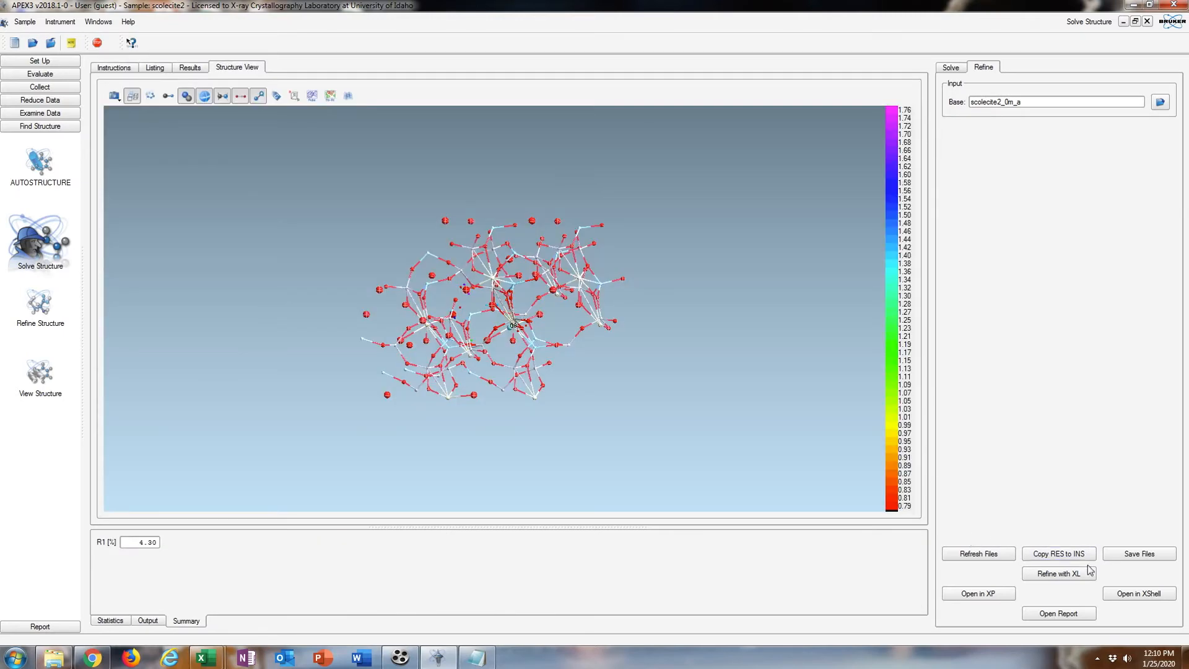
Copy the RES to INS, add an EXTI 0 instruction below the PLAN line, and refine with XL.
left_click(1084, 556)
left_click(182, 298)
key("Return")
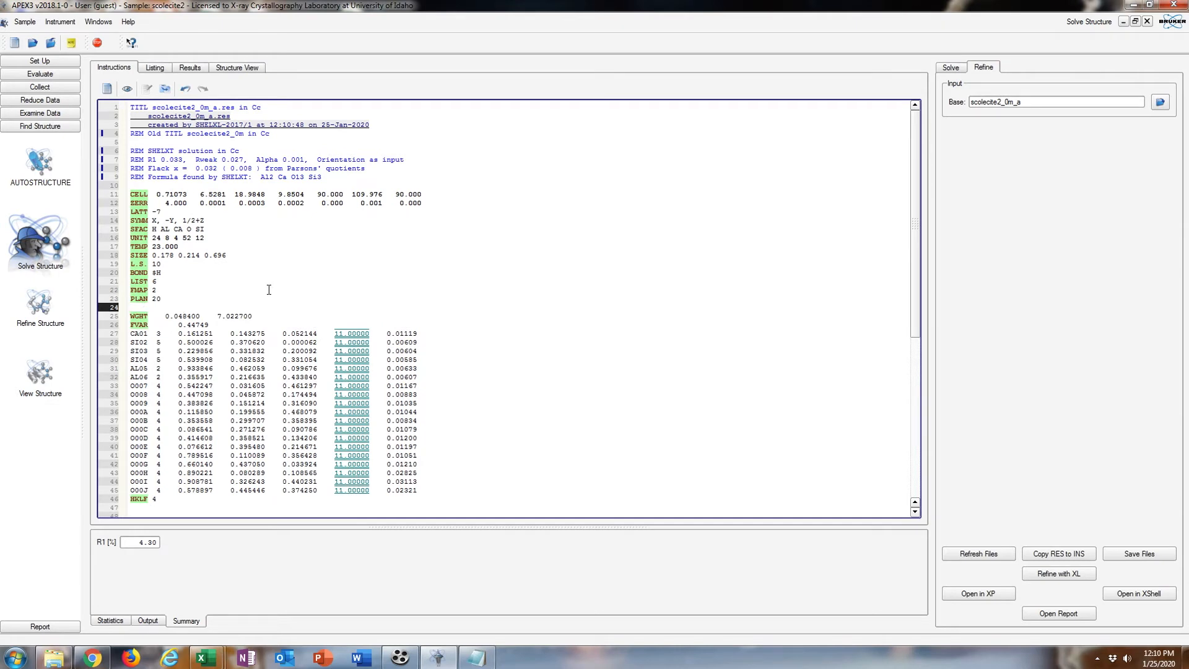
type("EXTI 0")
left_click(1071, 573)
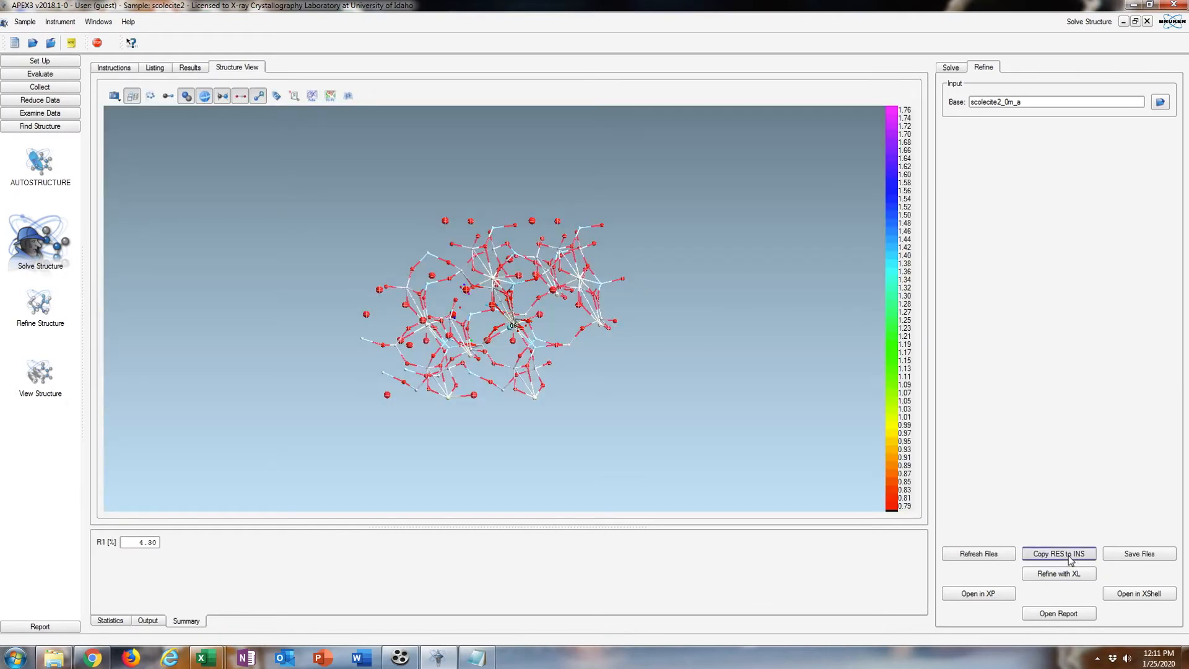
Copy the RES with the refined extinction to INS and shrink the APEX3 window to show the published scolecite table beside it.
left_click(1068, 554)
scroll(587, 450, "down", 5)
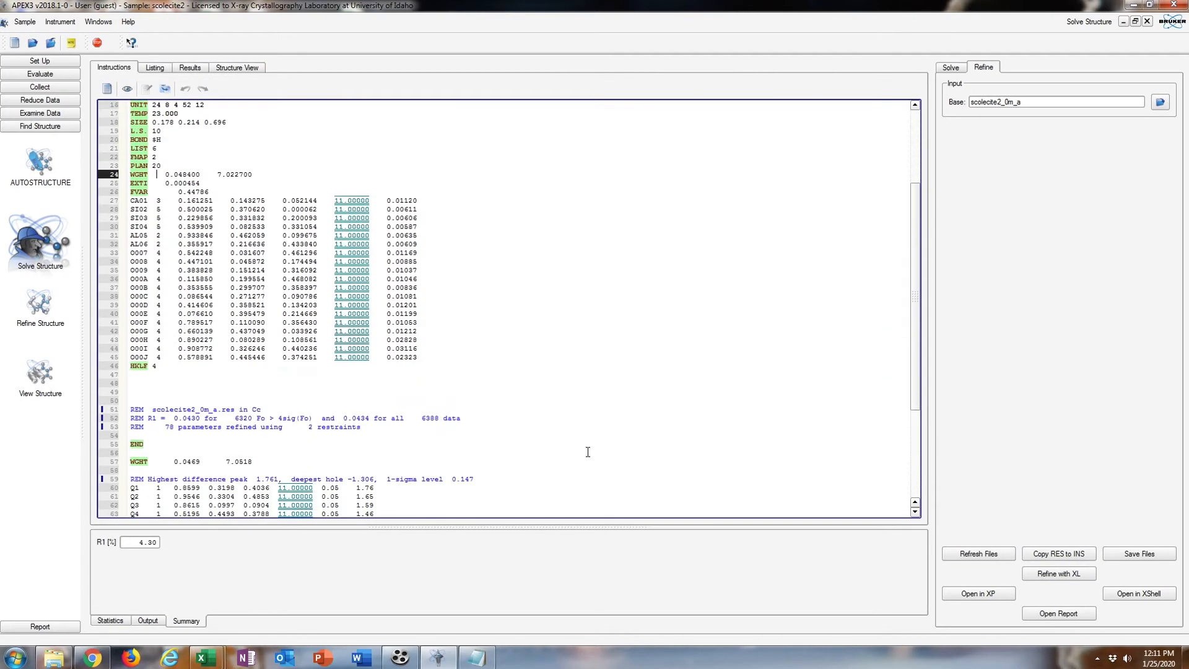
scroll(371, 452, "up", 2)
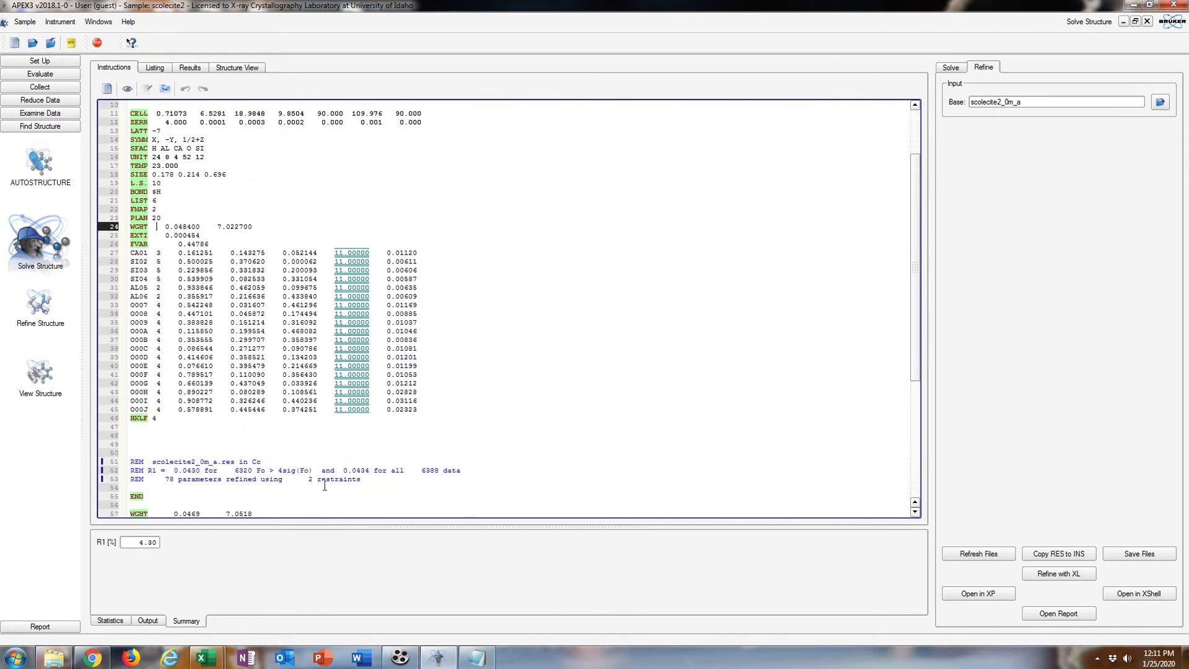
mouse_move(482, 664)
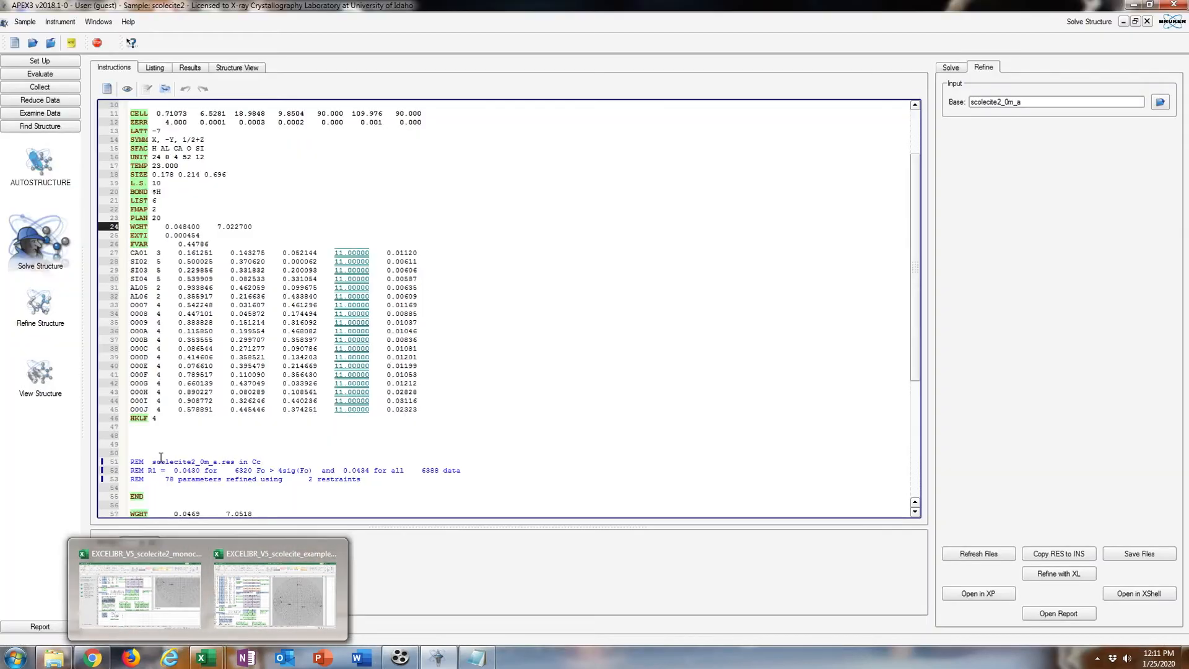
left_click(1149, 5)
left_click(782, 260)
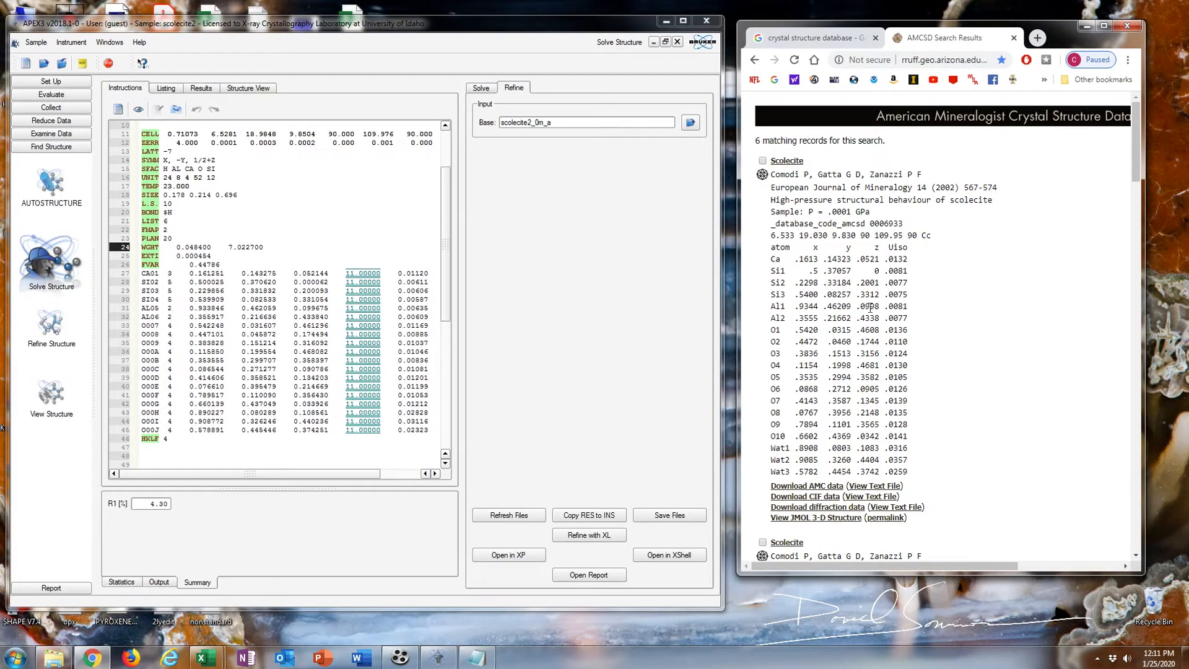
Rename atom CA01 as CA and the silicon atoms SI02, SI03 and SI04 as SI1, SI2 and SI3.
left_click(161, 273)
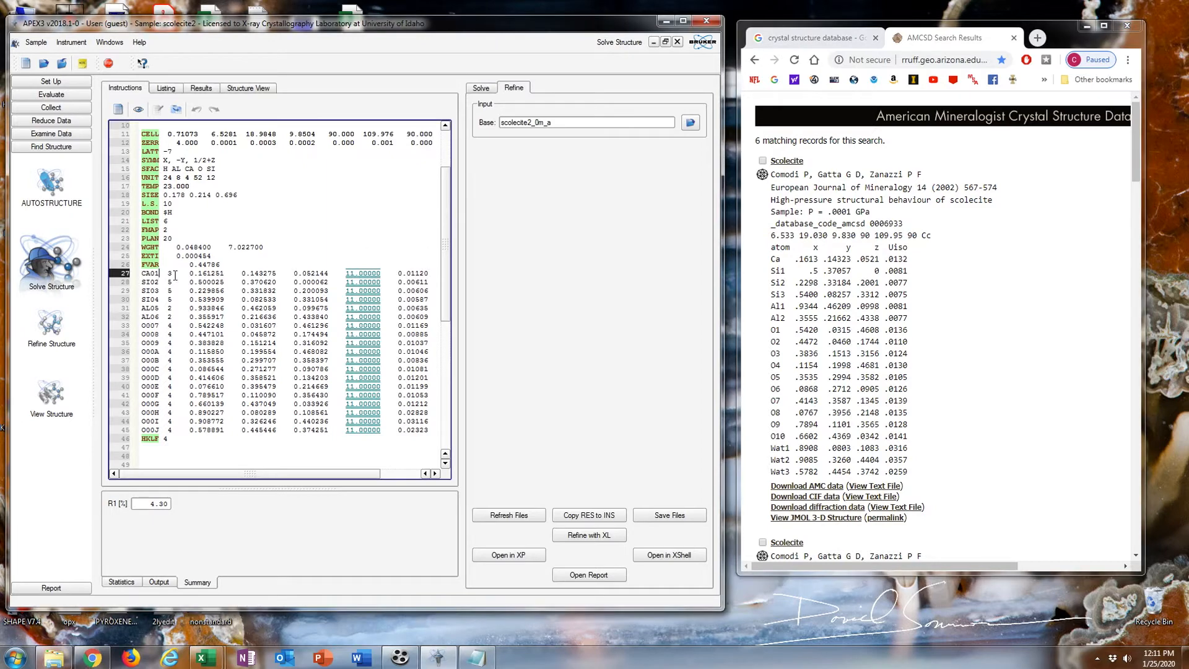
key("BackSpace")
key("BackSpace")
left_click(163, 282)
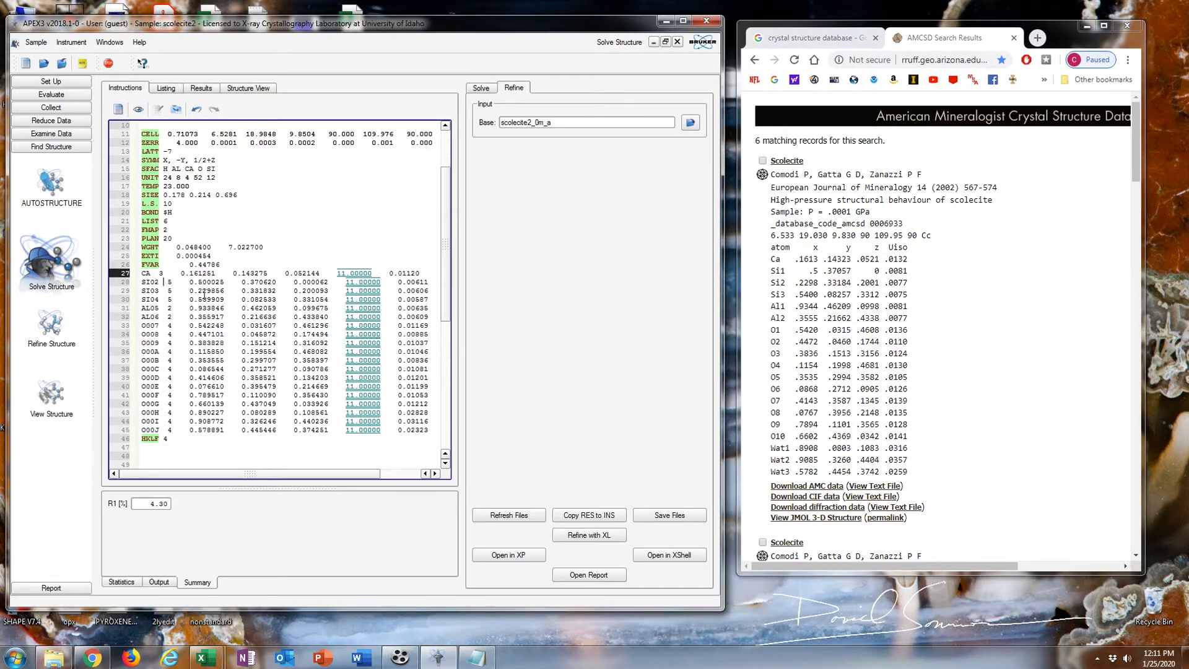
key("BackSpace")
key("BackSpace")
type("1")
key("BackSpace")
key("BackSpace")
type("2")
key("Down")
key("Right")
key("BackSpace")
key("BackSpace")
type("3")
Rename the aluminium atoms AL05 and AL06 as AL1 and AL2.
key("Down")
key("Right")
key("BackSpace")
key("BackSpace")
type("1")
key("Down")
key("Right")
key("BackSpace")
key("BackSpace")
type("2")
Rename the oxygen atoms O007, O008, O009, O00A and O00B as O1 to O5, in order.
key("Down")
key("Right")
key("BackSpace")
key("BackSpace")
key("Down")
key("Right")
key("BackSpace")
key("BackSpace")
type("2")
key("Down")
key("Right")
key("BackSpace")
key("BackSpace")
type("3")
key("Down")
key("Right")
key("BackSpace")
key("BackSpace")
type("4")
key("Down")
key("Right")
key("BackSpace")
key("BackSpace")
type("5")
Rename the oxygen atoms O00C, O00D, O00E, O00F and O00G as O6 to O10, in order.
key("Down")
key("Right")
key("BackSpace")
key("BackSpace")
type("6")
key("Down")
key("Right")
key("BackSpace")
key("BackSpace")
type("7")
key("Down")
key("Right")
key("BackSpace")
key("BackSpace")
type("8")
key("Down")
key("Right")
key("BackSpace")
key("BackSpace")
type("9")
key("Down")
key("Right")
key("BackSpace")
key("BackSpace")
type("10")
Rename the water oxygens O00H, O00I and O00J as O1w, O2w and O3w.
key("Down")
key("Right")
key("BackSpace")
key("BackSpace")
type("1w")
key("Down")
key("Right")
key("BackSpace")
key("BackSpace")
key("BackSpace")
type("2w")
key("Down")
key("Right")
key("BackSpace")
key("BackSpace")
key("BackSpace")
type("3w")
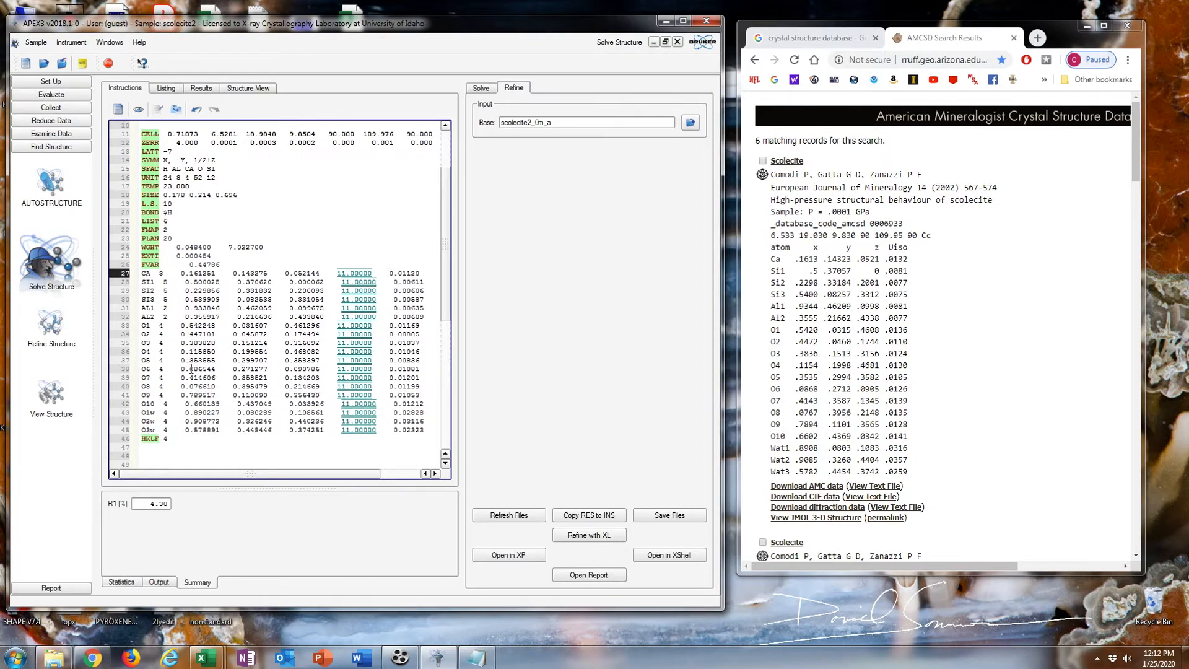
Refine the relabelled structure with XL, copy the RES to INS, and maximize the APEX3 window.
left_click(587, 536)
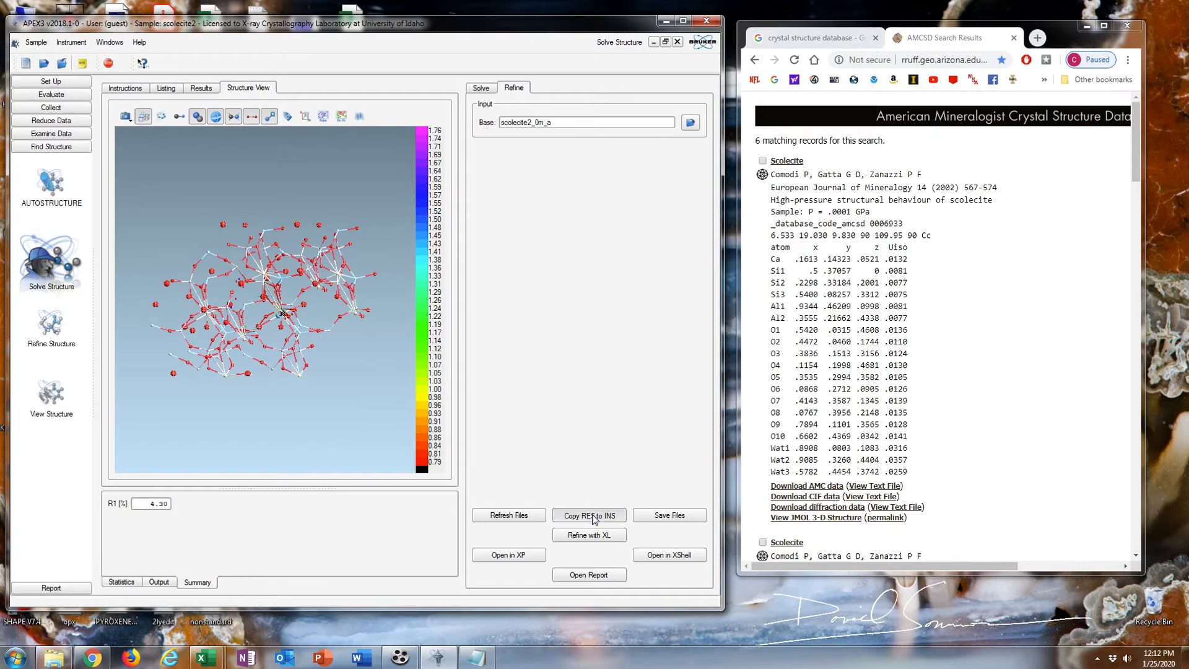
left_click(595, 517)
left_click(683, 21)
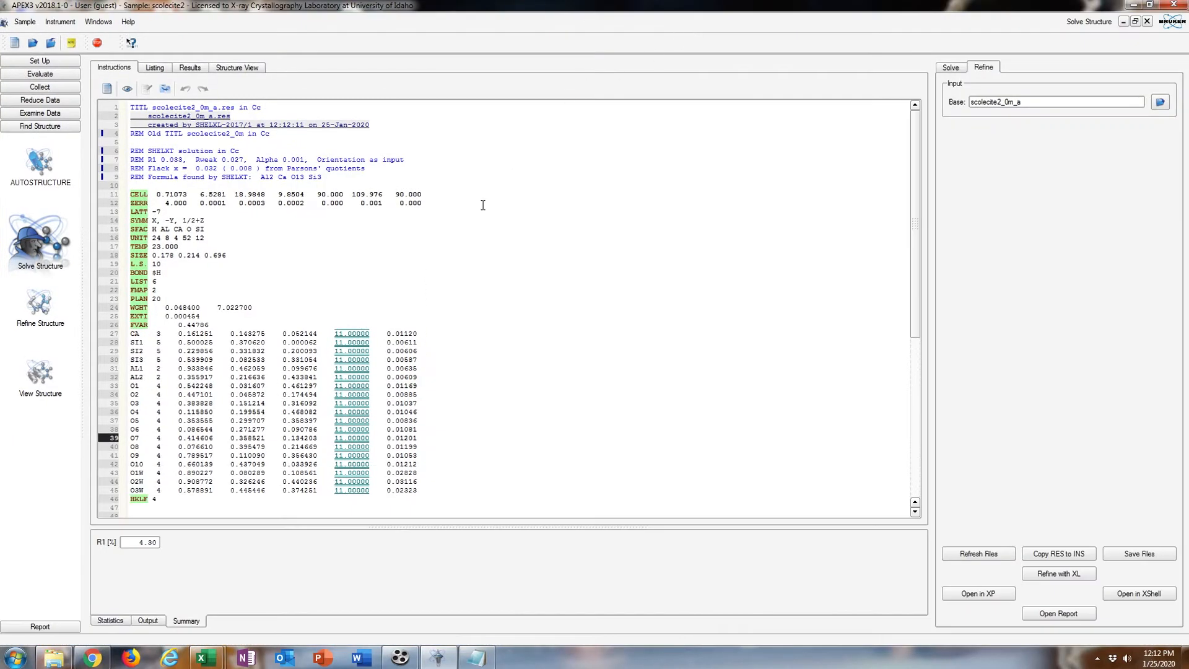
Review the R1 value, suggested weights and residual difference peaks at the end of the refined instruction file.
scroll(495, 239, "down", 2)
scroll(496, 238, "down", 5)
scroll(366, 255, "down", 4)
scroll(346, 284, "up", 4)
scroll(316, 333, "down", 2)
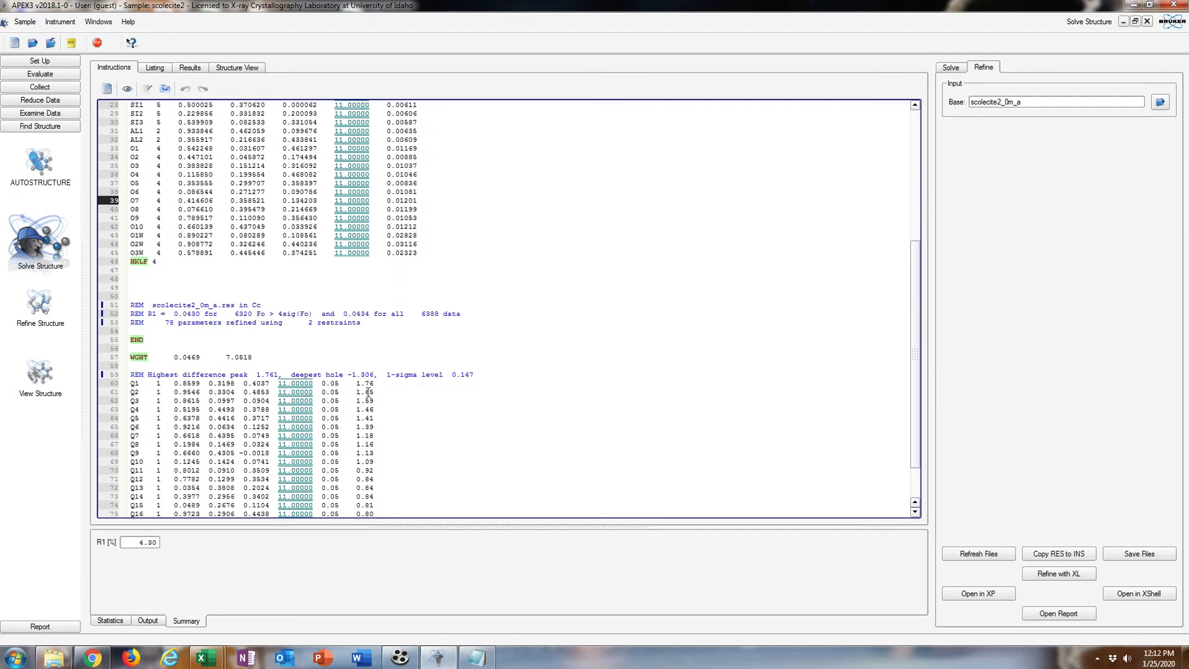
scroll(358, 421, "up", 5)
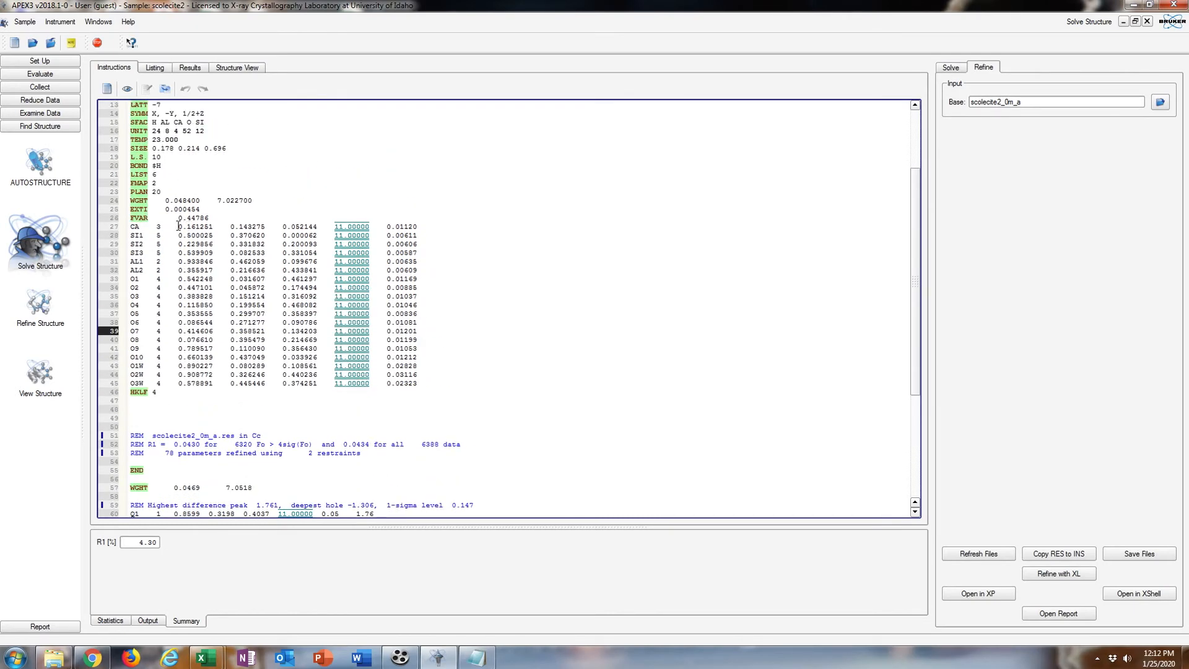
Examine the refinement listing for the cell contents, Flack parameter, absolute-structure assessment, and bond lengths and angles.
left_click(155, 68)
left_click_drag(915, 105, 918, 224)
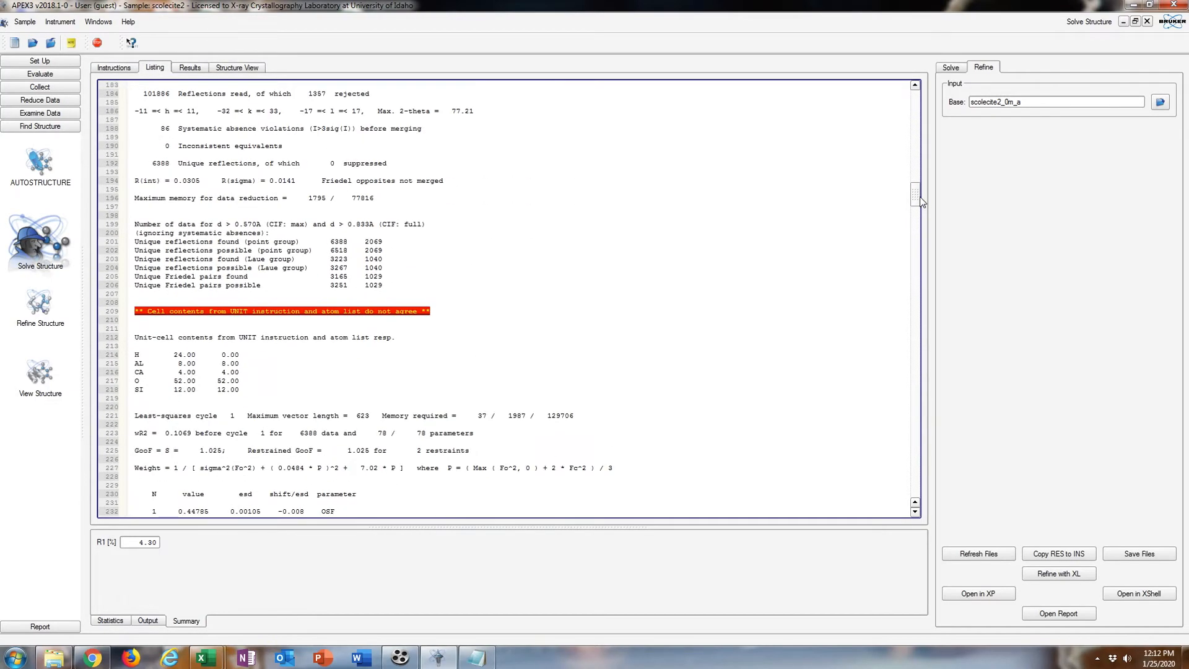
left_click_drag(915, 197, 938, 348)
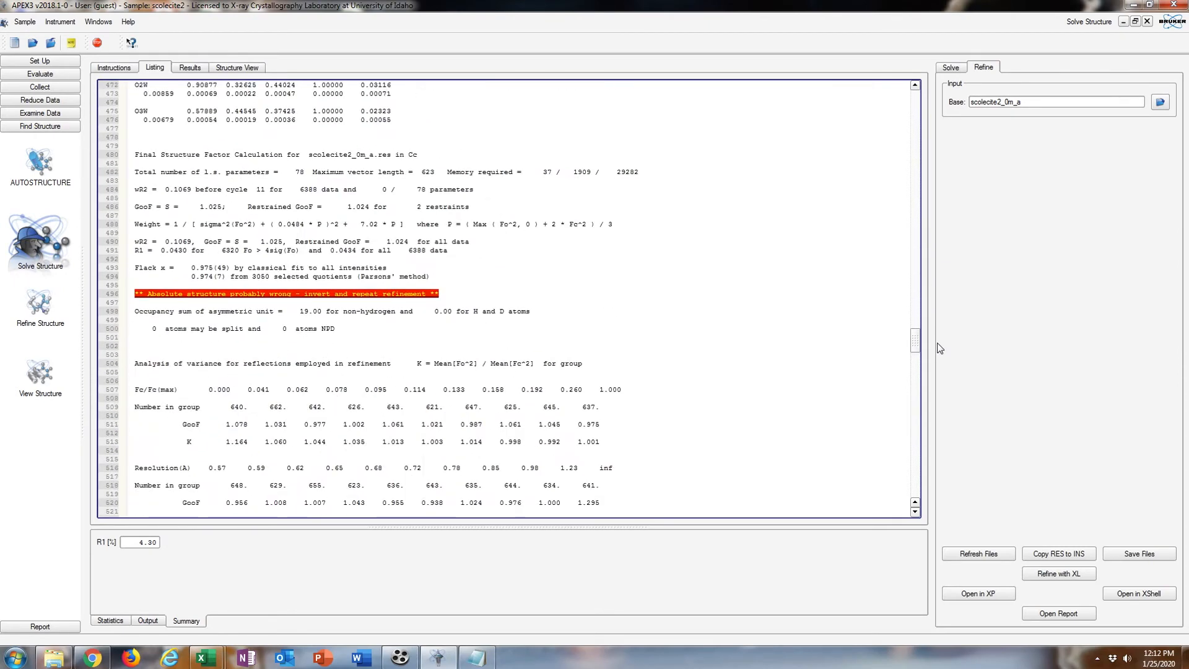
left_click_drag(135, 293, 459, 288)
left_click(458, 289)
left_click_drag(918, 347, 920, 403)
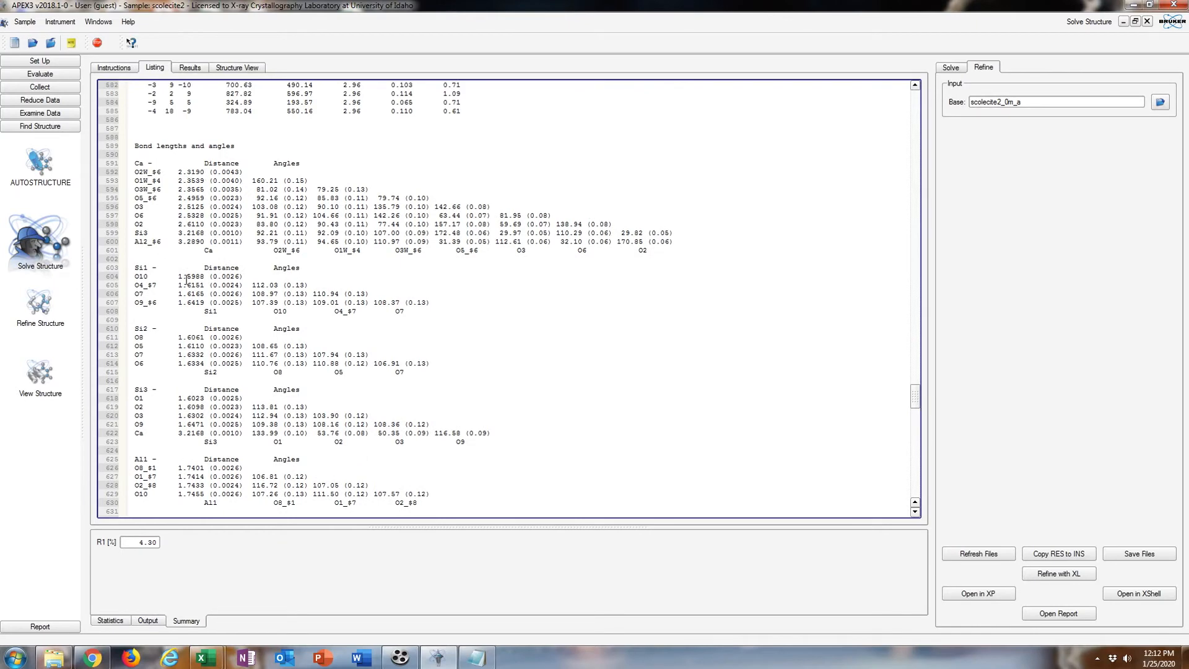
scroll(198, 473, "down", 4)
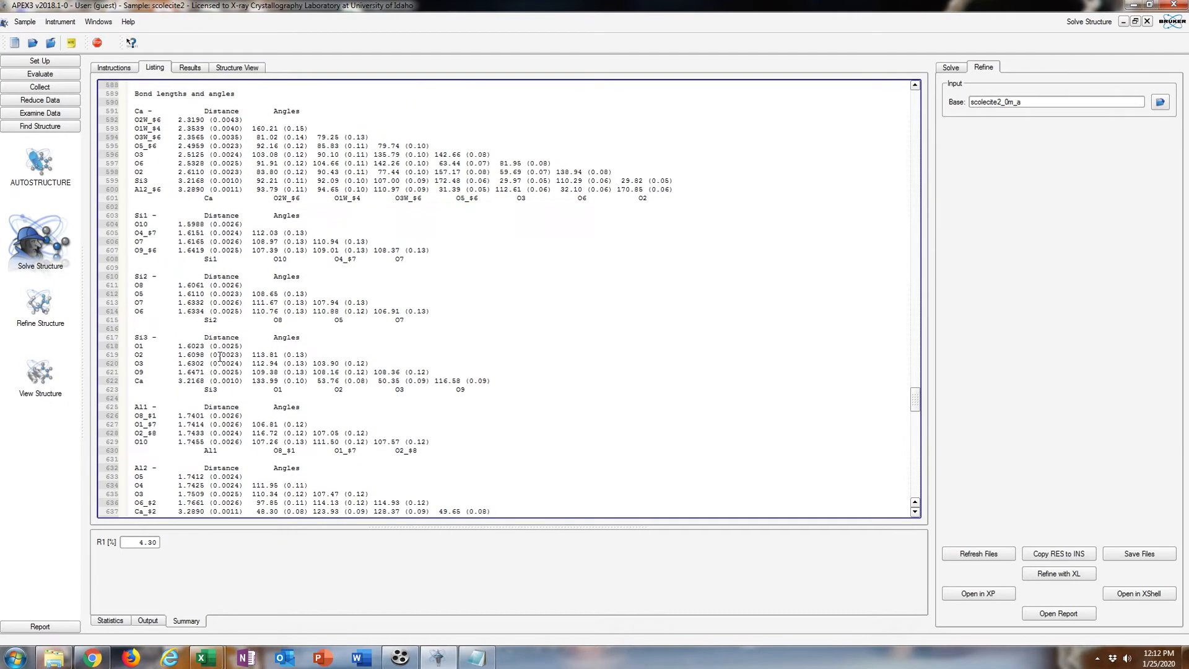
scroll(209, 435, "down", 5)
scroll(208, 435, "up", 1)
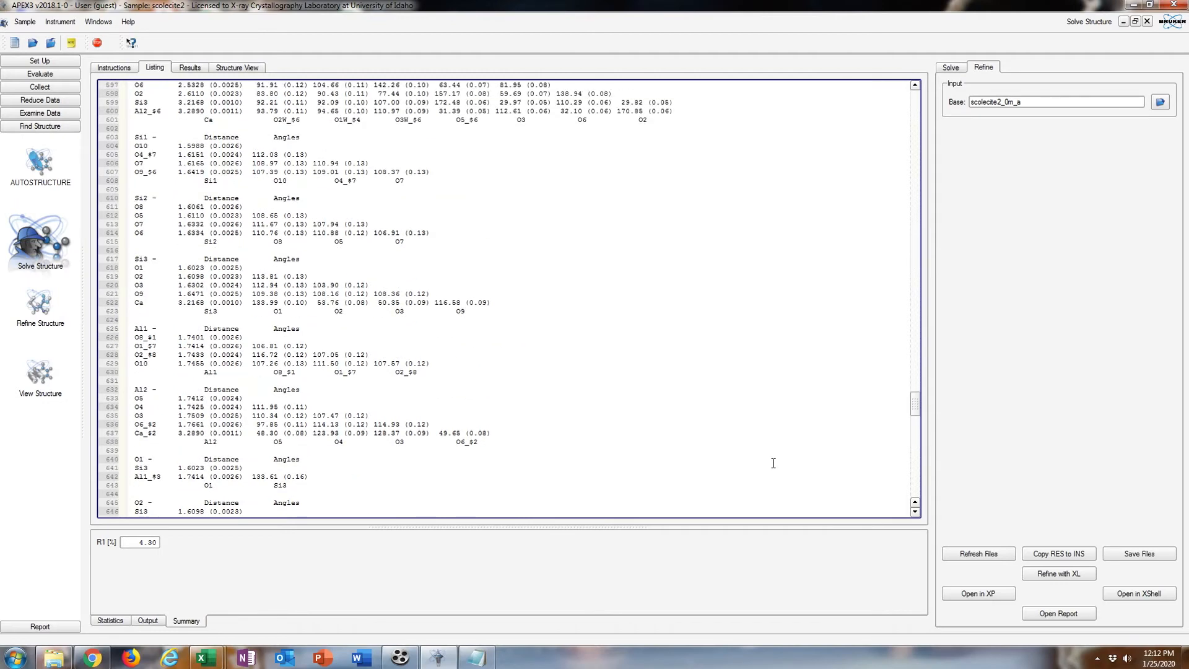
left_click_drag(915, 409, 900, 343)
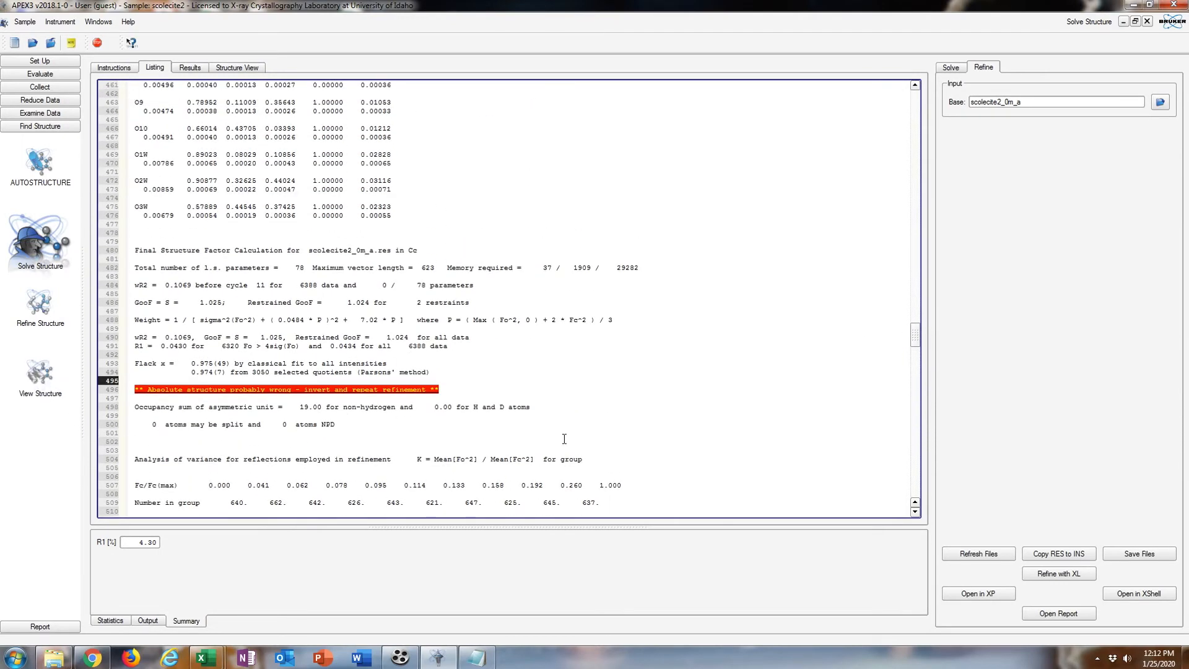
Insert the inversion instruction MOVE 1 1 1 -1 below the LIST line and refine the structure with XL.
left_click(114, 68)
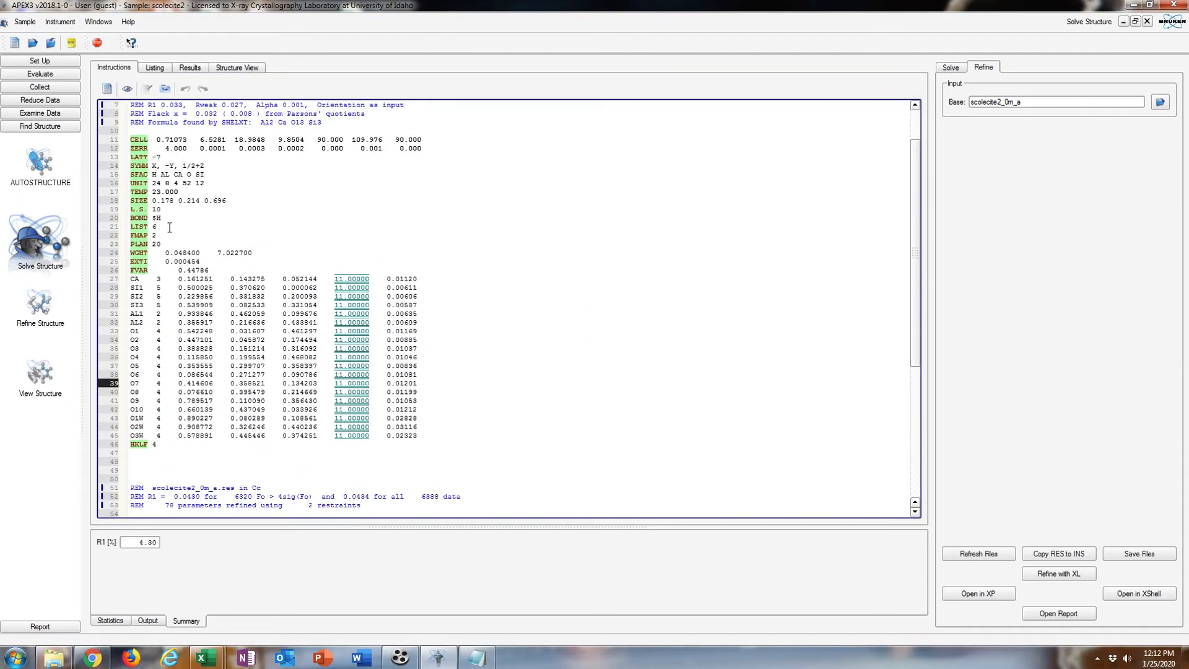
left_click(169, 227)
key("Return")
key("Return")
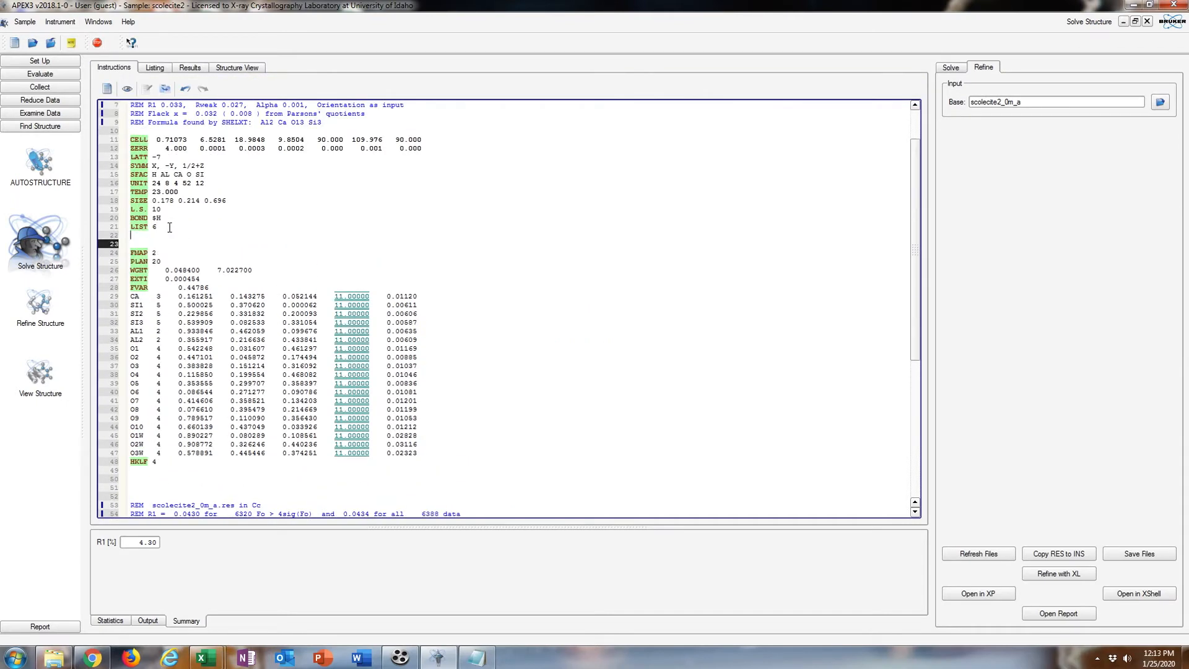
key("Up")
type("MOVE 1 1 1 -1")
left_click(1040, 576)
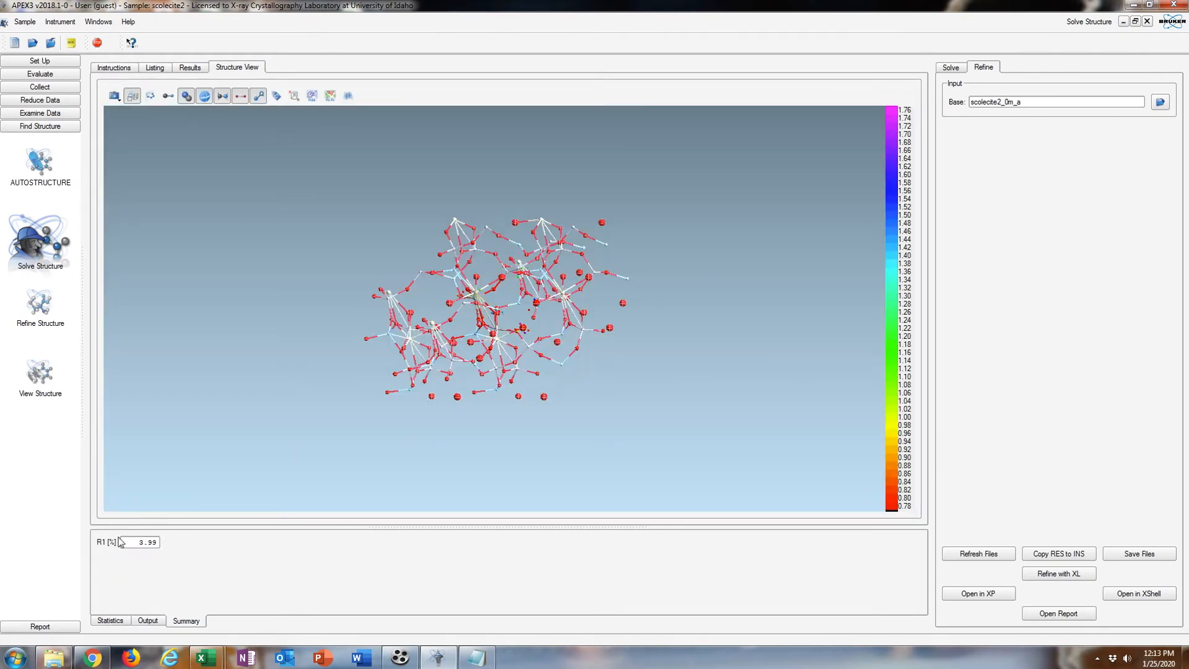
Copy the inverted structure's RES to INS and check the new coordinates of the CA atom.
left_click(1051, 574)
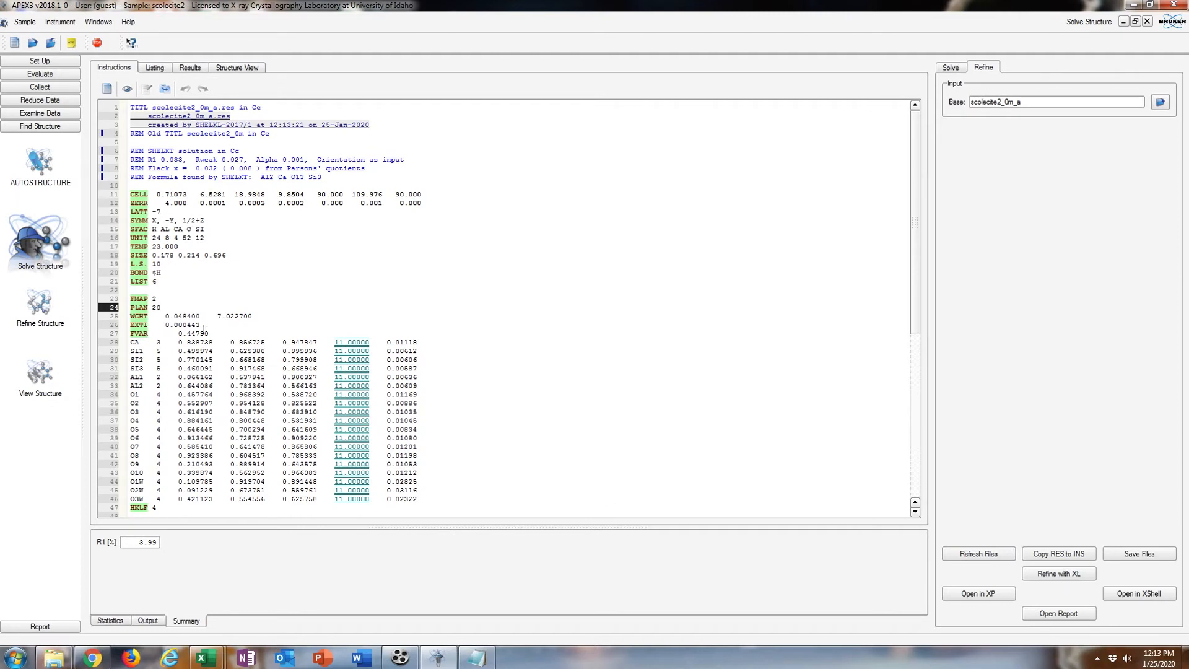
left_click(179, 342)
triple_click(179, 342)
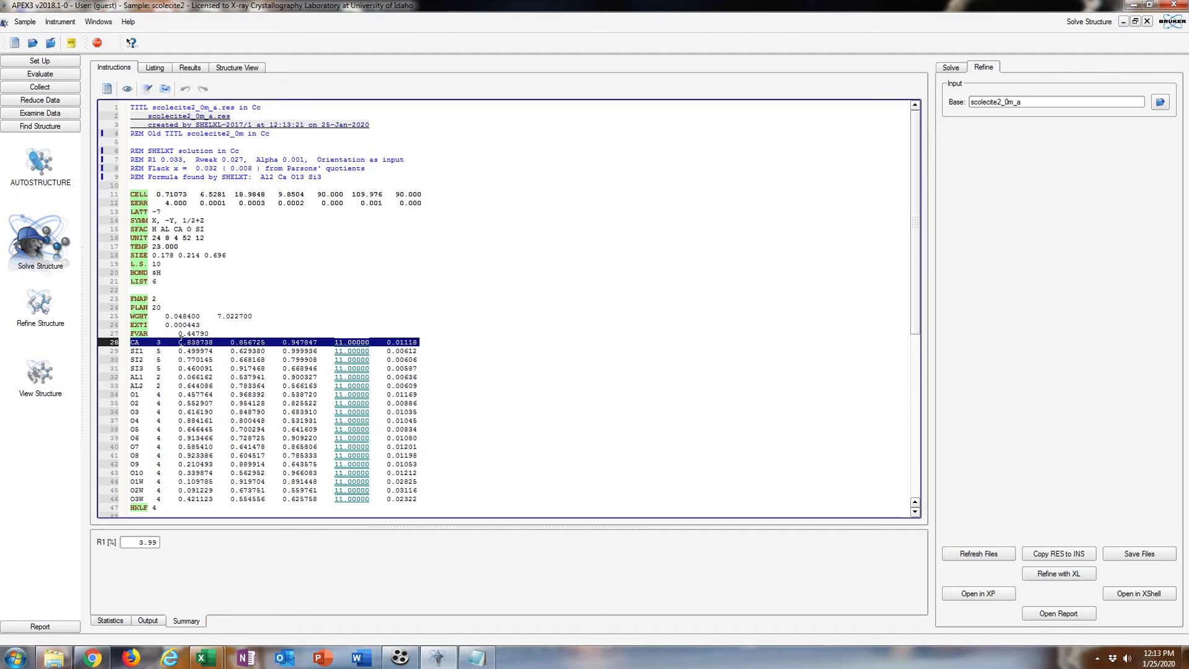
left_click(229, 344)
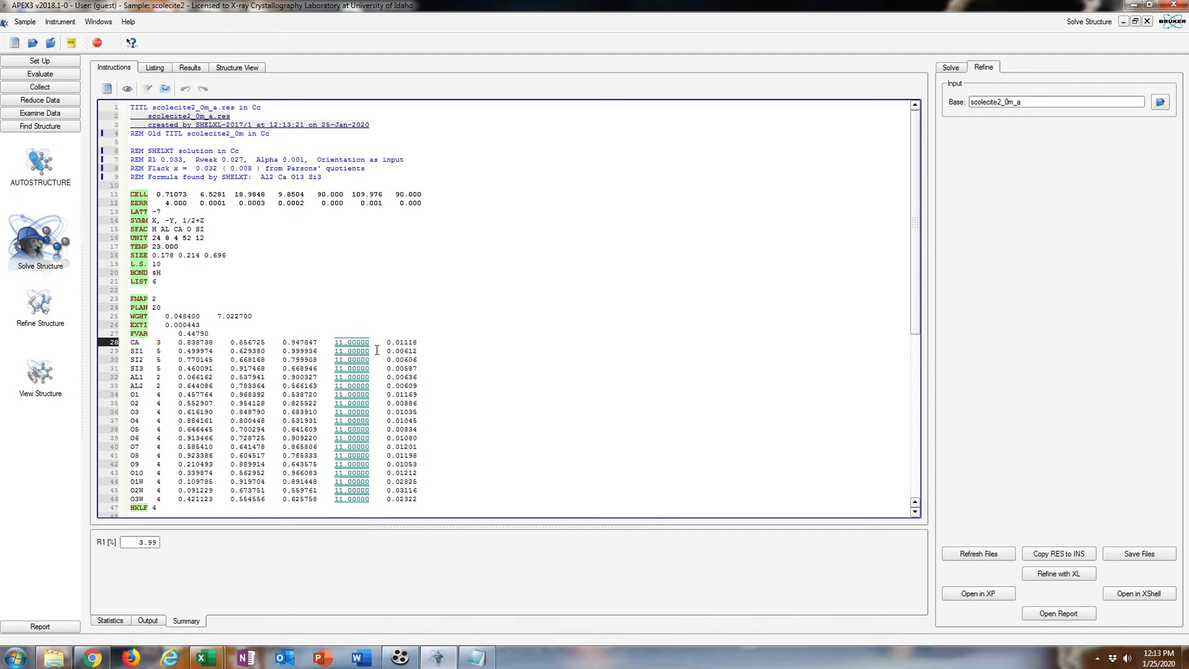
left_click_drag(178, 344, 318, 344)
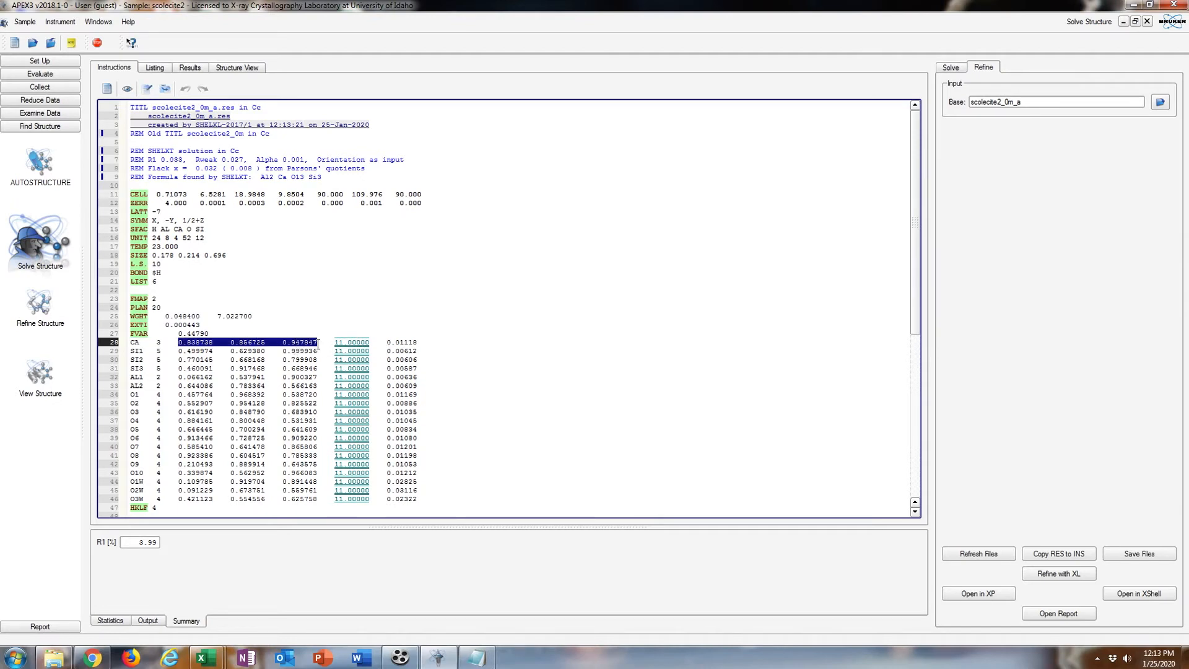
Set the WGHT line to the suggested weights 0.0450 and 5.9159 and refine the structure with XL.
scroll(235, 384, "down", 6)
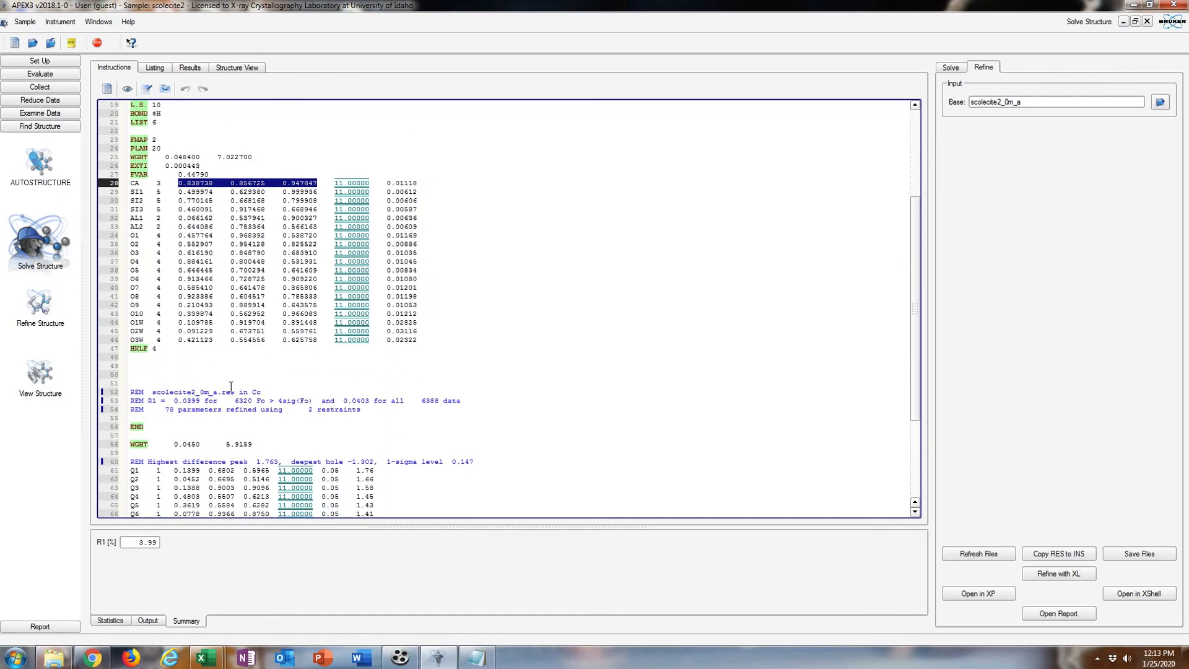
scroll(231, 387, "up", 4)
left_click(232, 300)
scroll(232, 303, "down", 6)
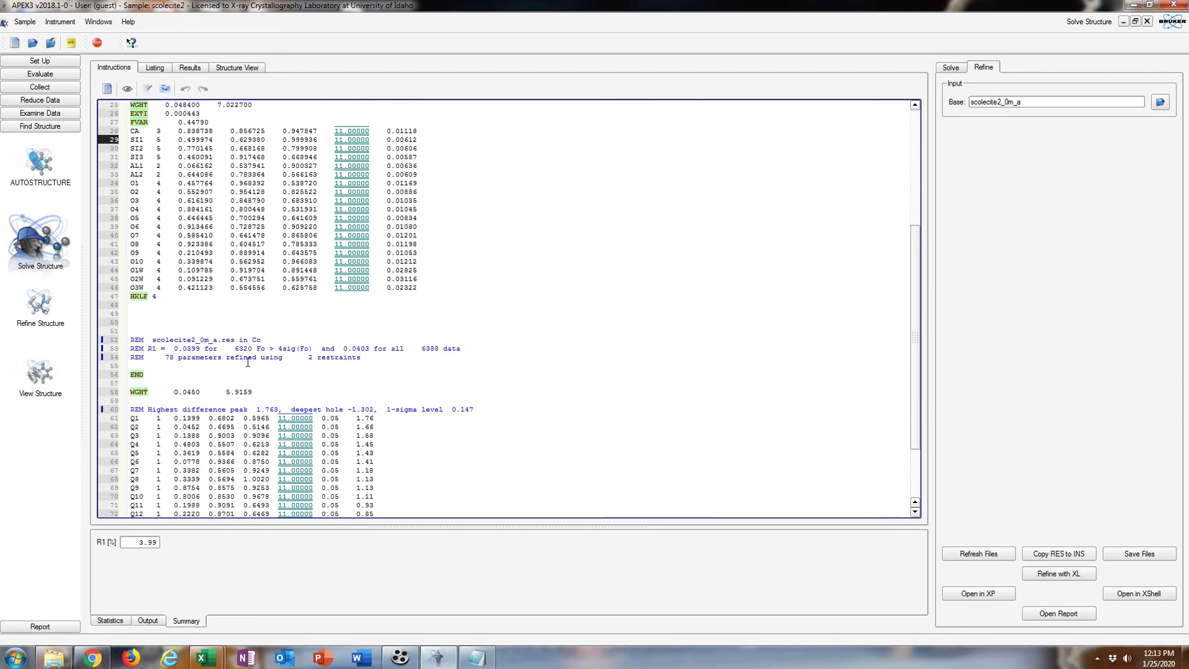
left_click_drag(253, 392, 123, 393)
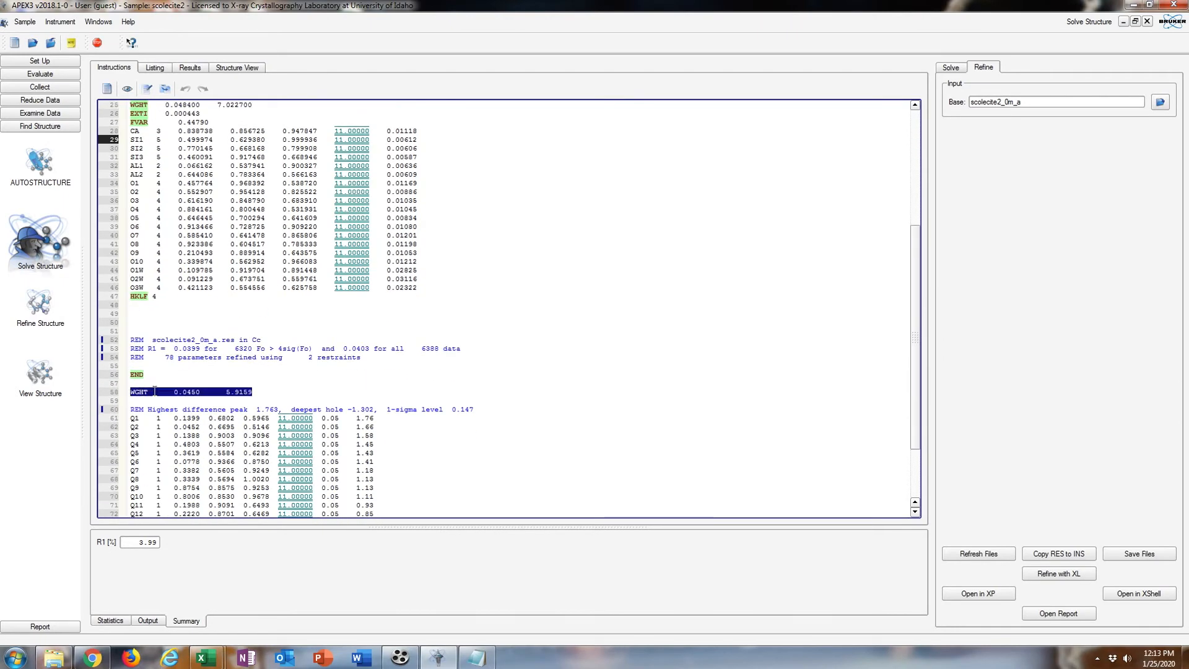
scroll(238, 309, "up", 4)
left_click_drag(253, 210, 130, 211)
key("ctrl+v")
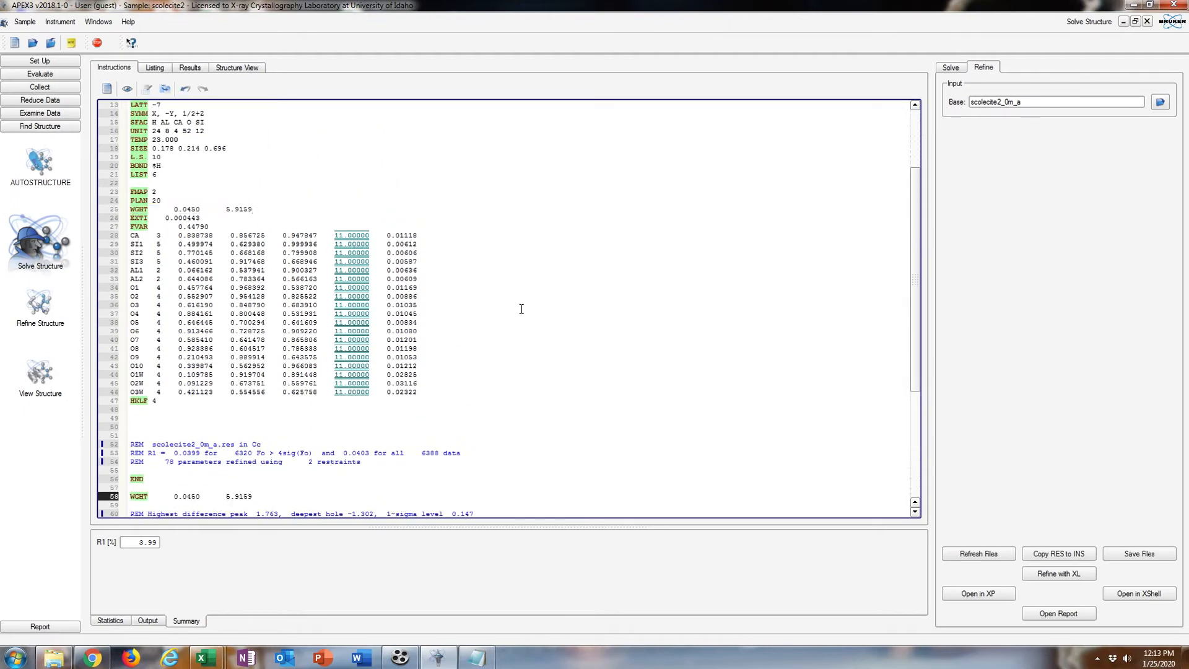
left_click(1061, 574)
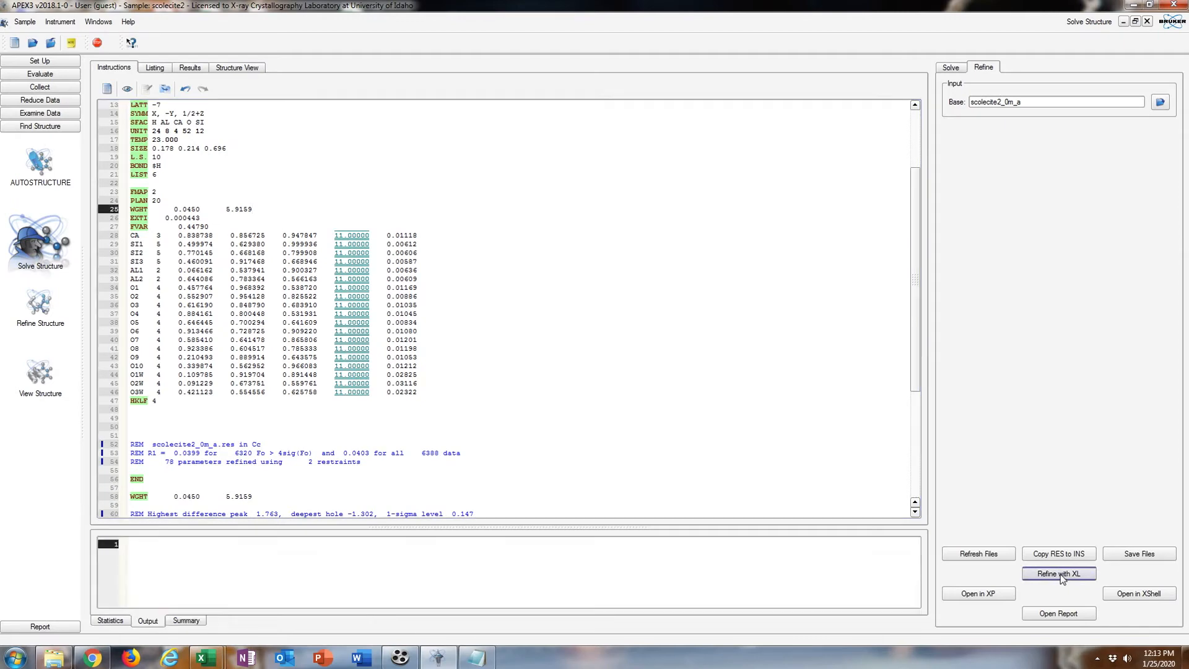
scroll(160, 232, "down", 4)
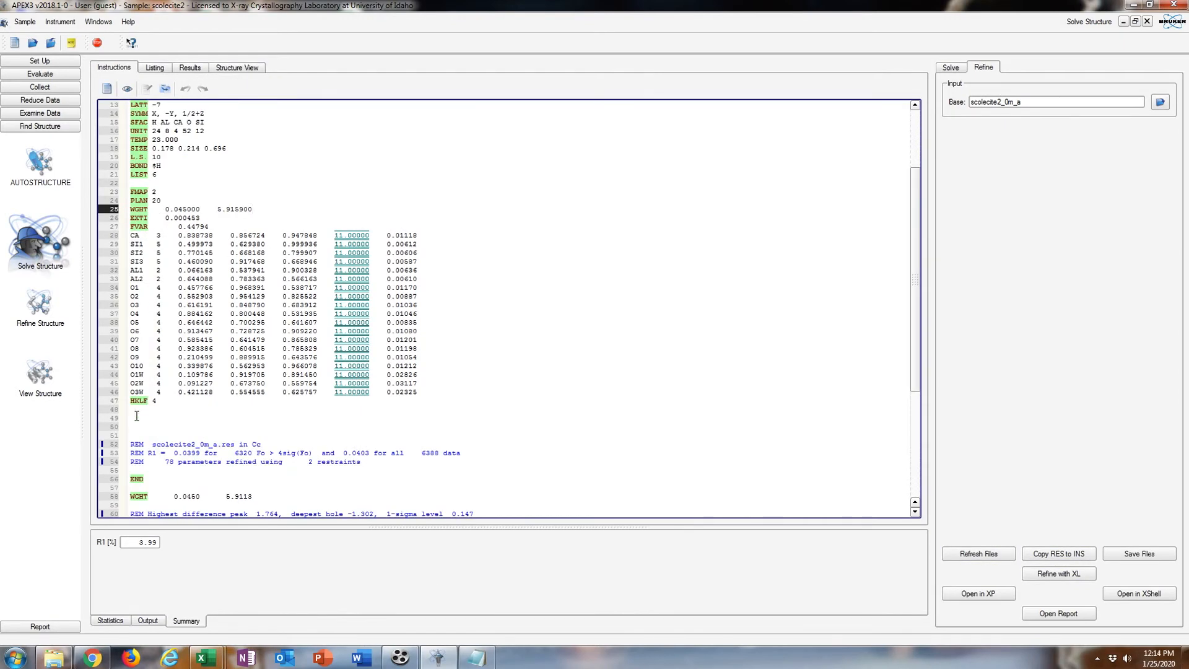
Compare the refined atom coordinates with the published scolecite record in the AMCSD search results in the browser.
key("alt+Tab")
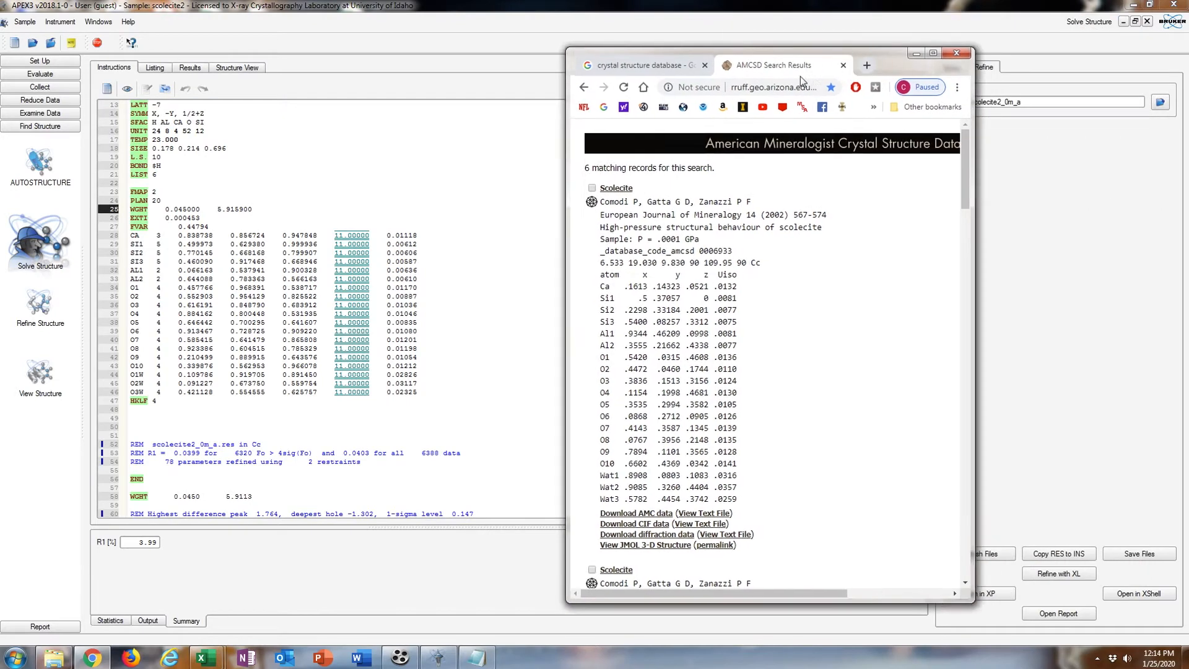
left_click_drag(865, 69, 741, 100)
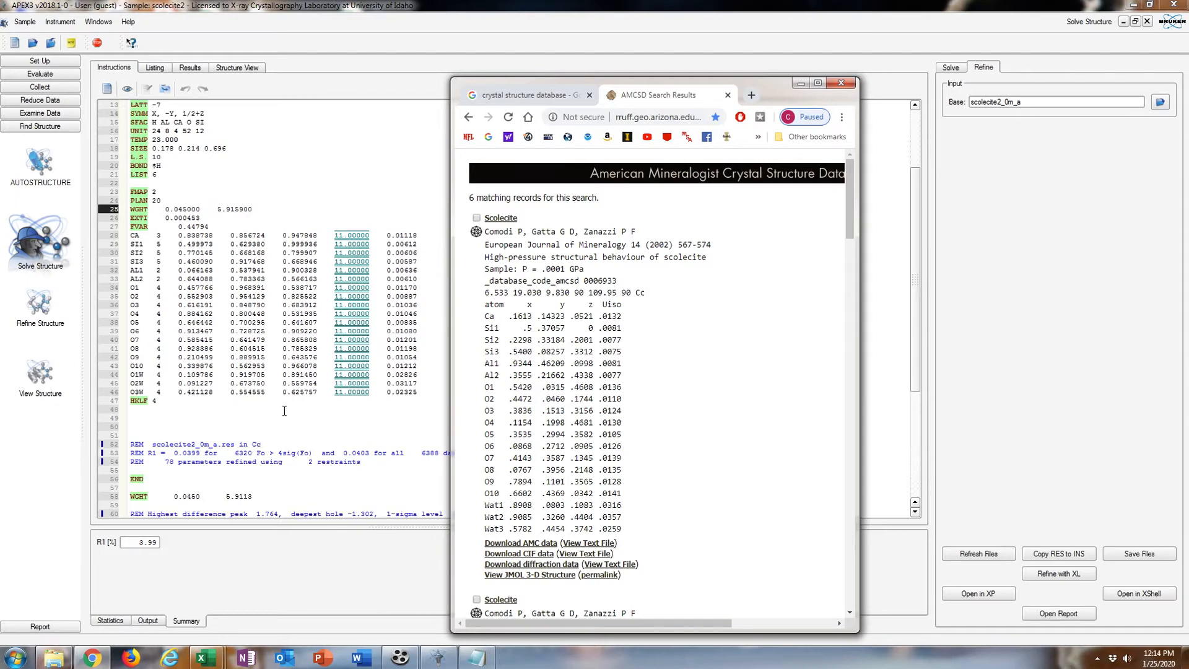
left_click(801, 83)
scroll(589, 217, "up", 4)
scroll(549, 218, "down", 1)
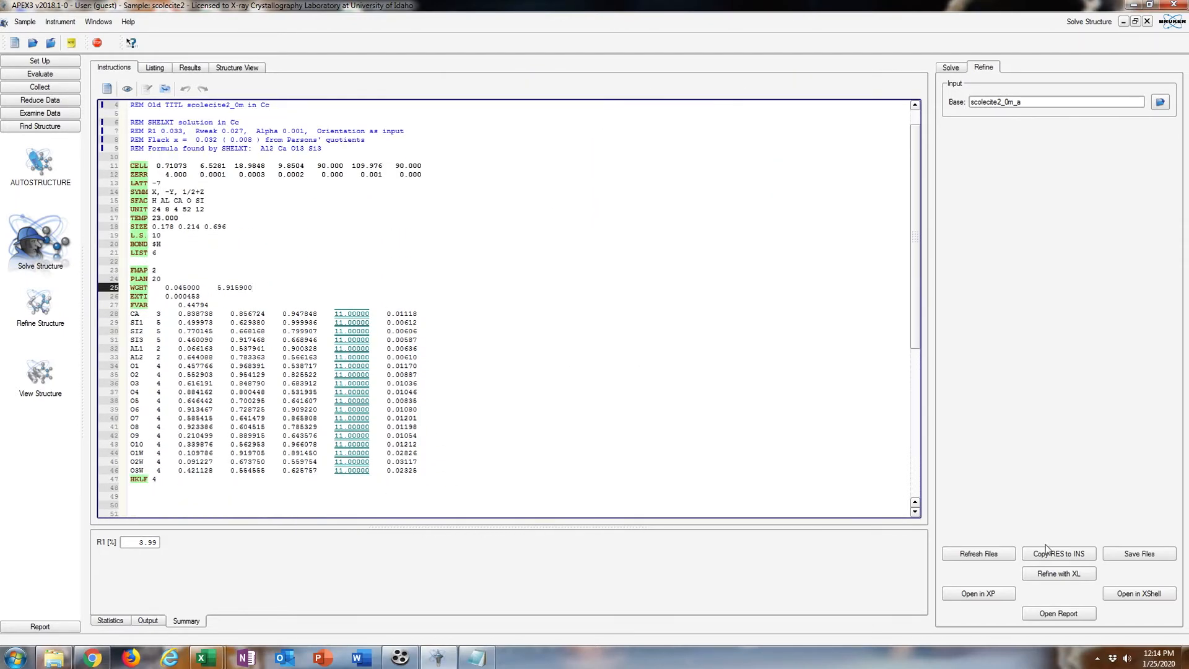
Copy RES to INS, refine again with XL and load the new RES as the instruction file.
left_click(1074, 555)
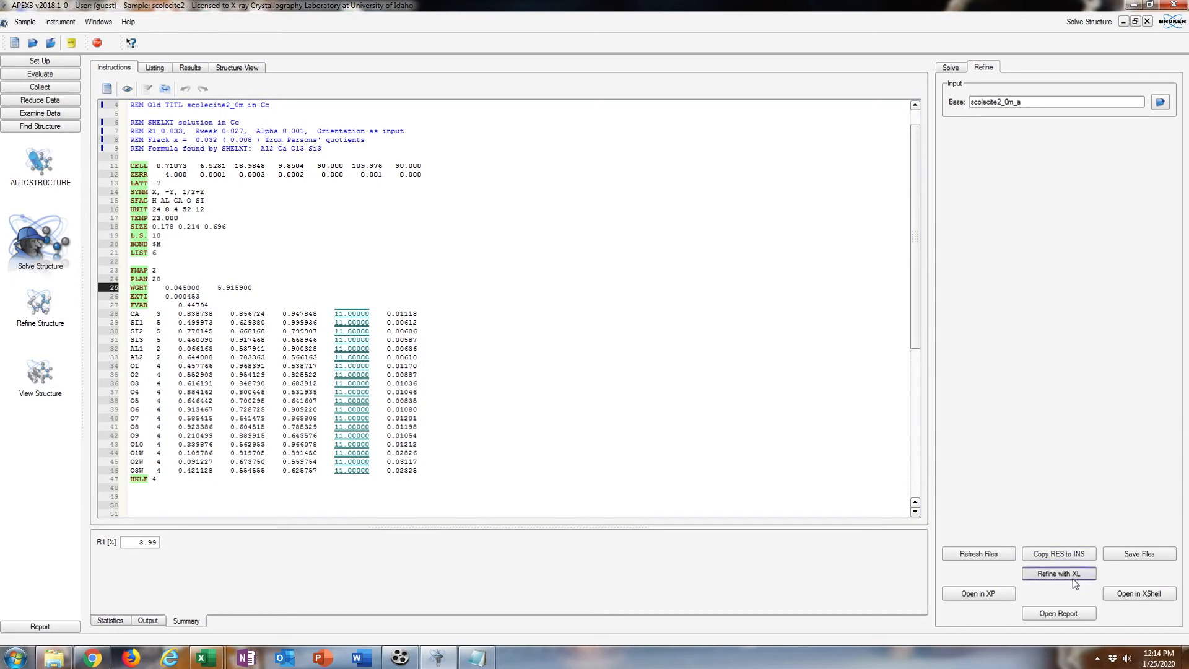
left_click(1073, 577)
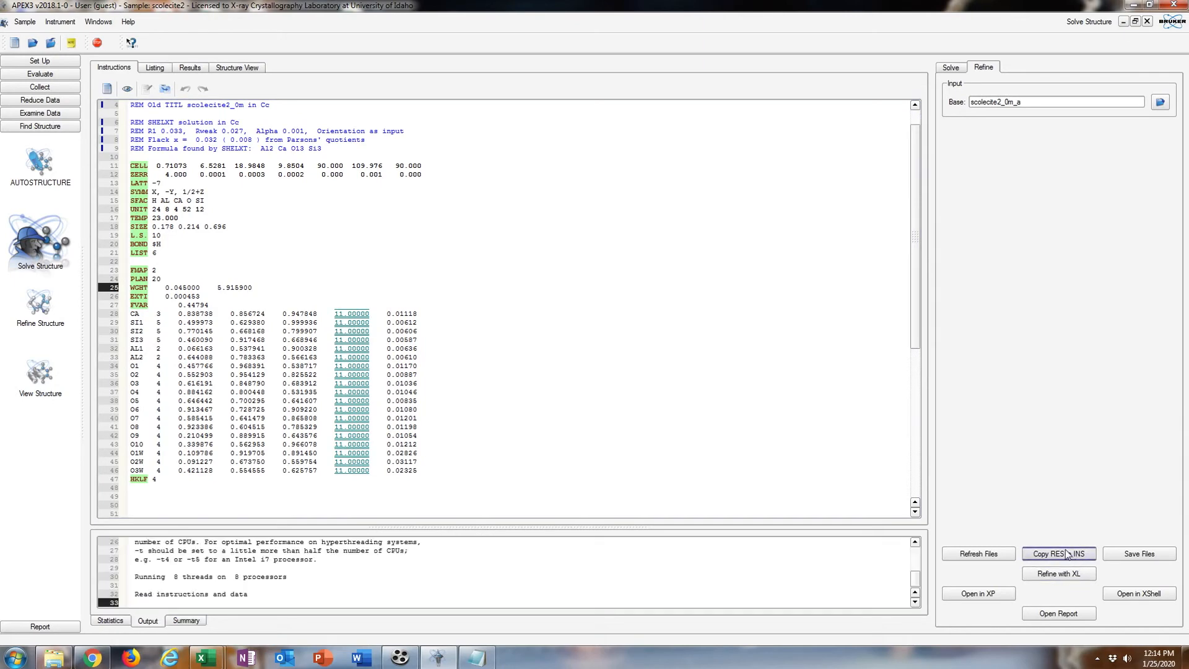
left_click(1026, 555)
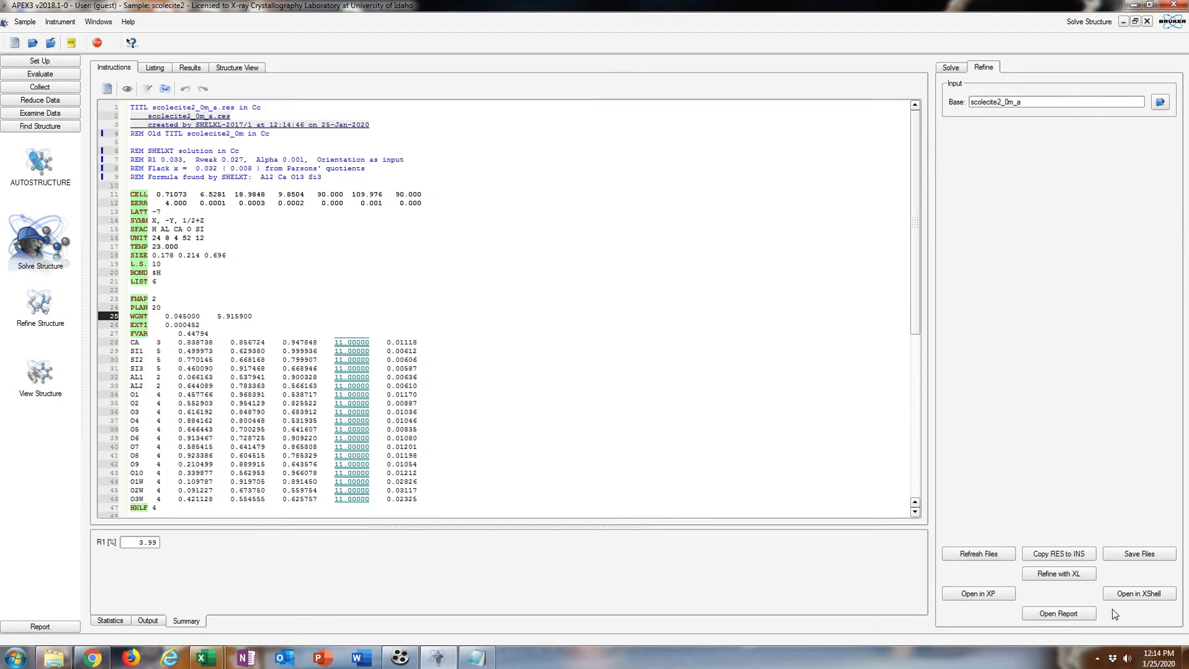
Look through the refinement listing, and check R1 and the suggested weights at the end of the instruction file.
left_click(155, 68)
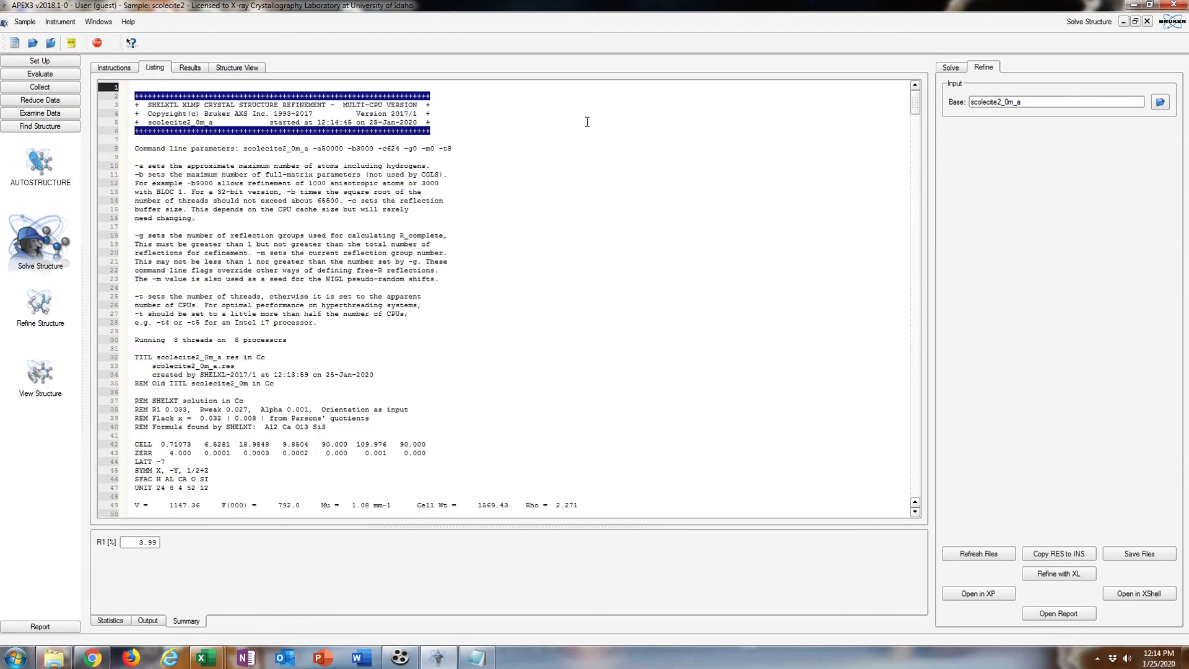
left_click_drag(916, 115, 953, 511)
left_click(129, 68)
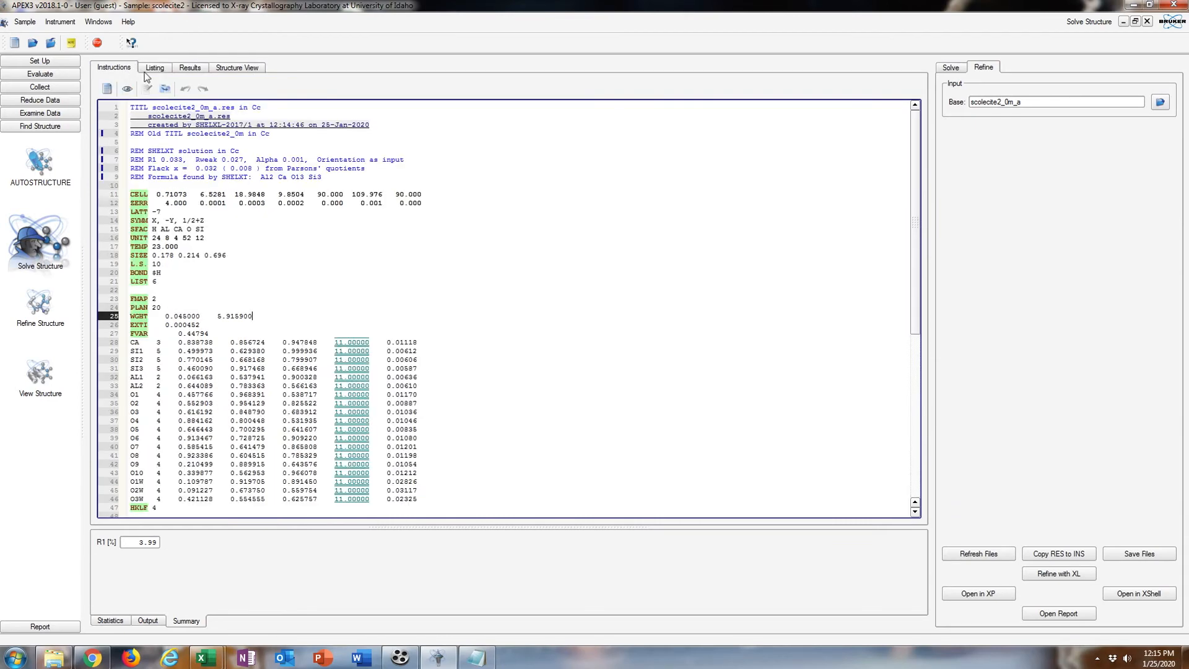
scroll(376, 226, "down", 1)
scroll(375, 226, "down", 4)
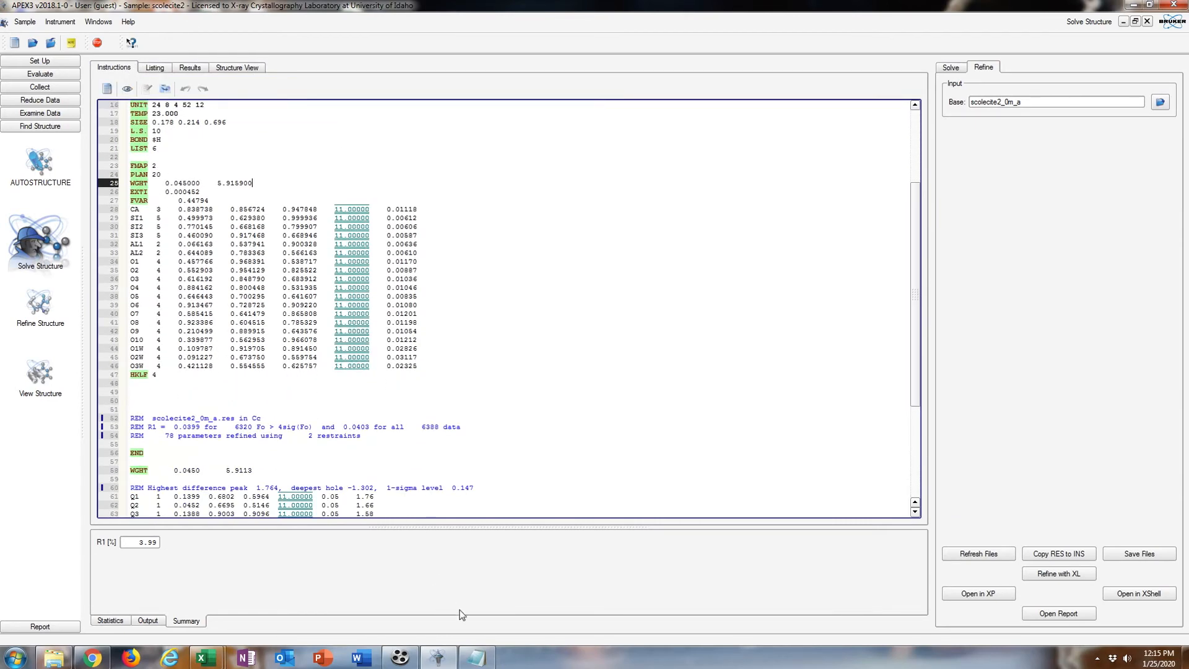
Consult the instructions and atom parameters in scolecite_template in Notepad and return to the scolecite2 instruction file.
left_click(484, 662)
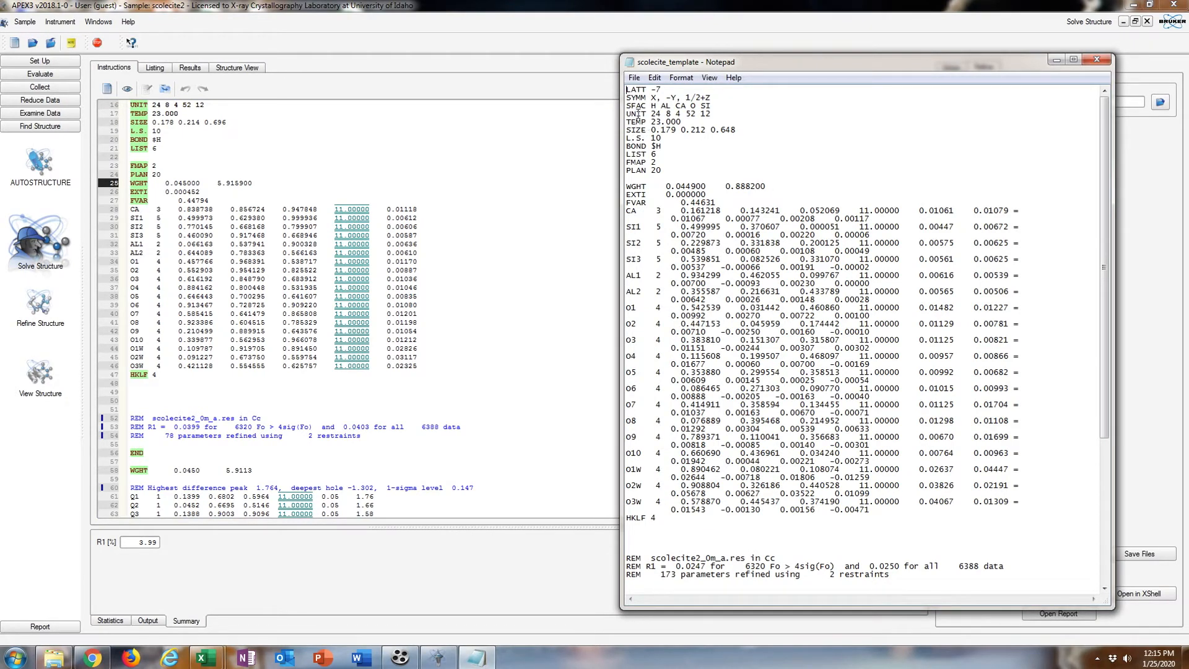
left_click(1056, 61)
scroll(359, 191, "up", 1)
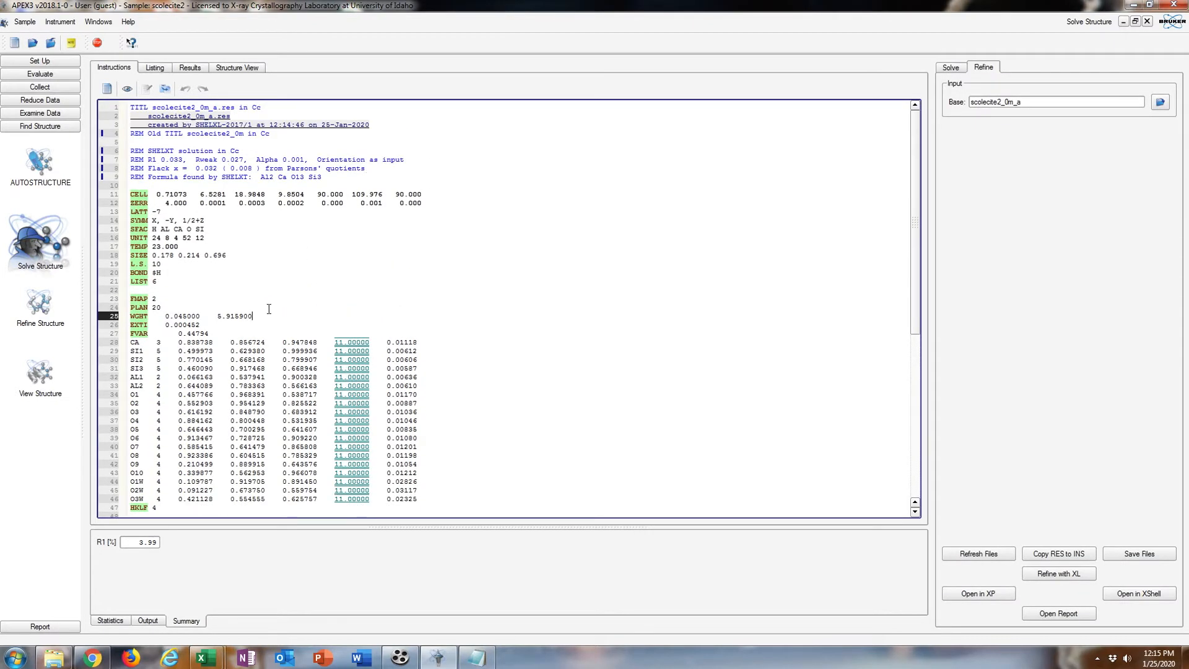
Insert ANIS below the LIST line, refine the structure with XL and copy RES to INS.
left_click(177, 280)
scroll(179, 273, "down", 1)
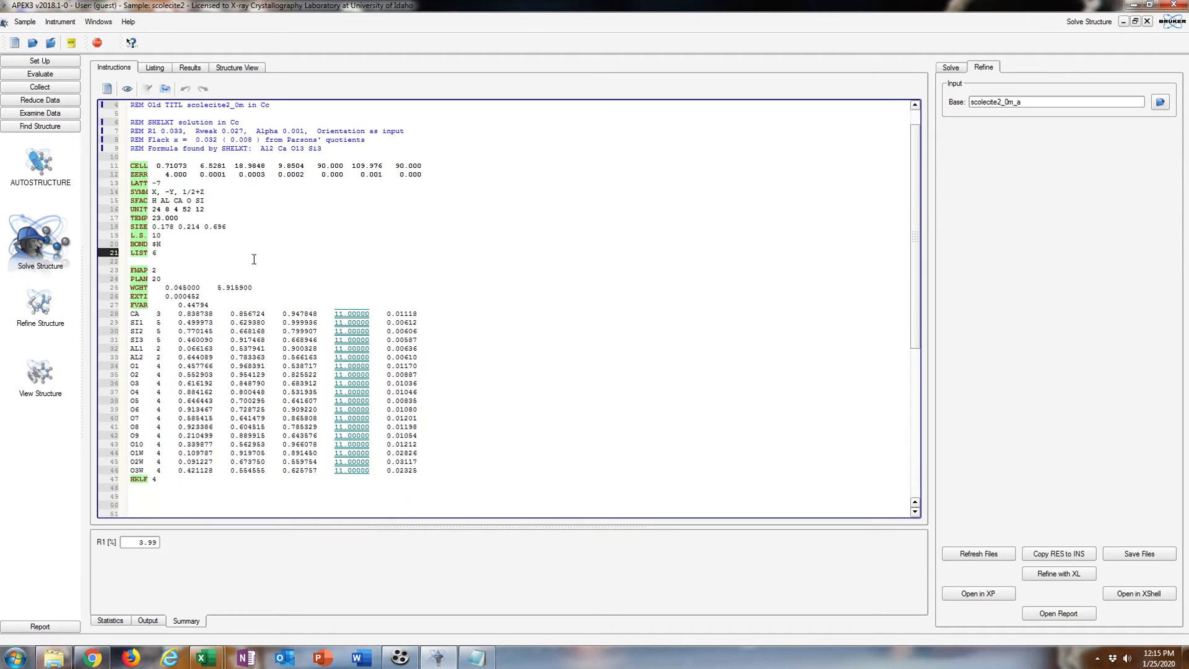
key("Return")
type("ANIS")
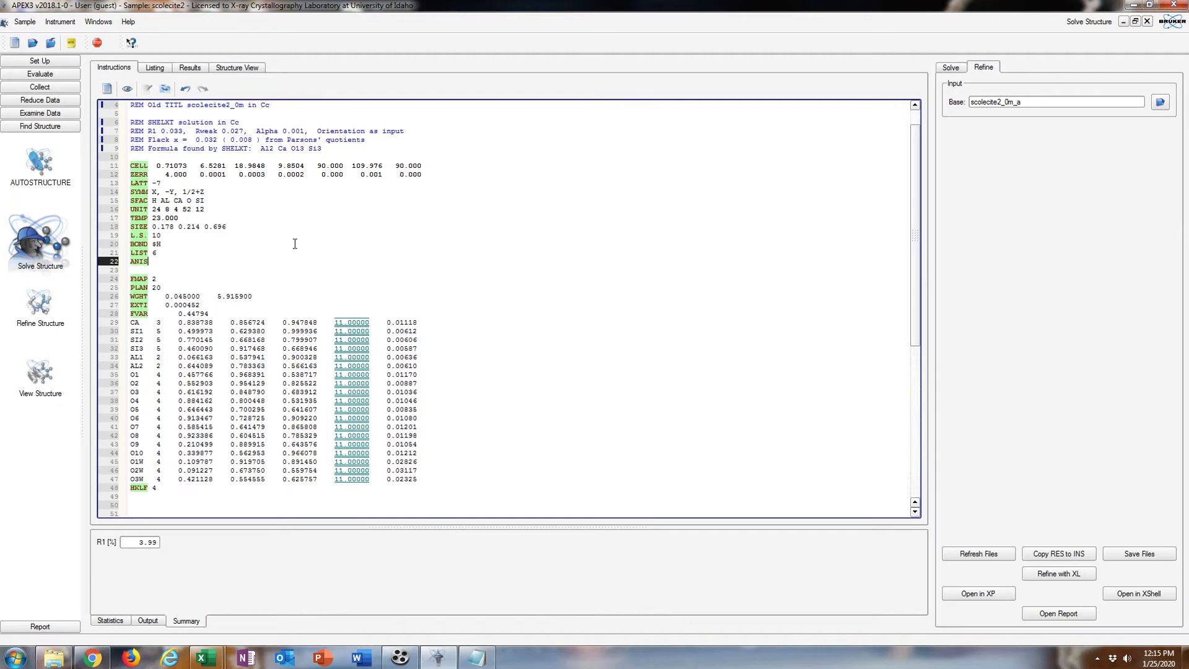
left_click(1075, 573)
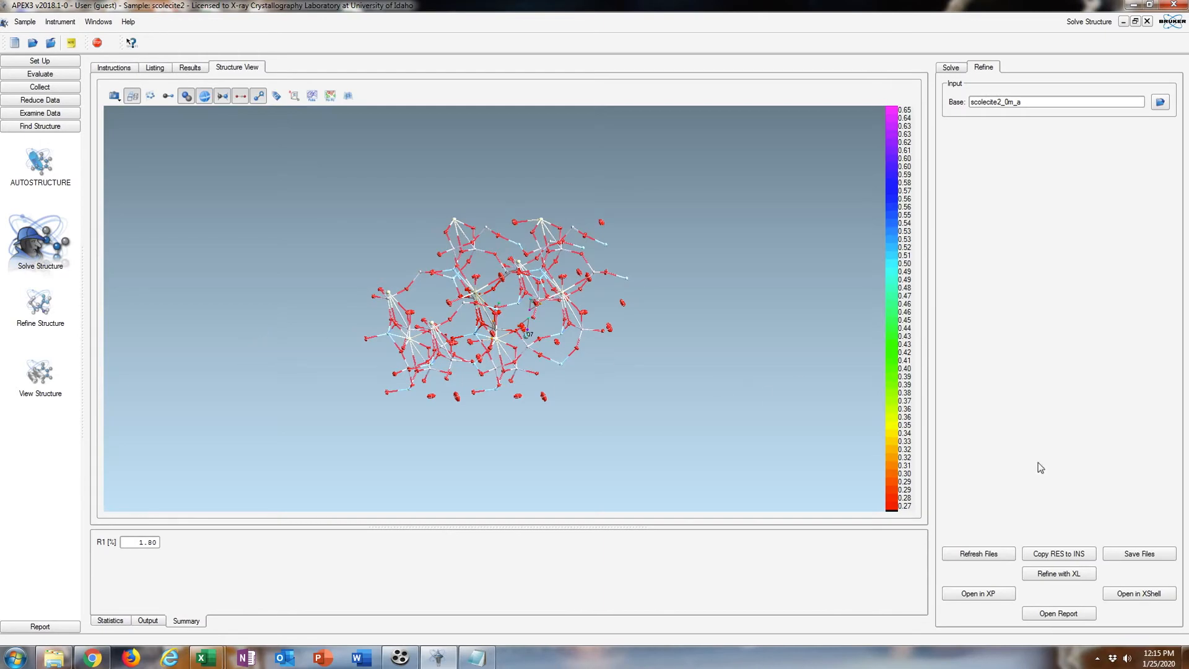
left_click(1059, 553)
Replace the WGHT line with the suggested weights 0.0364 and 0.1012 and refine the anisotropic model with XL.
scroll(549, 393, "down", 12)
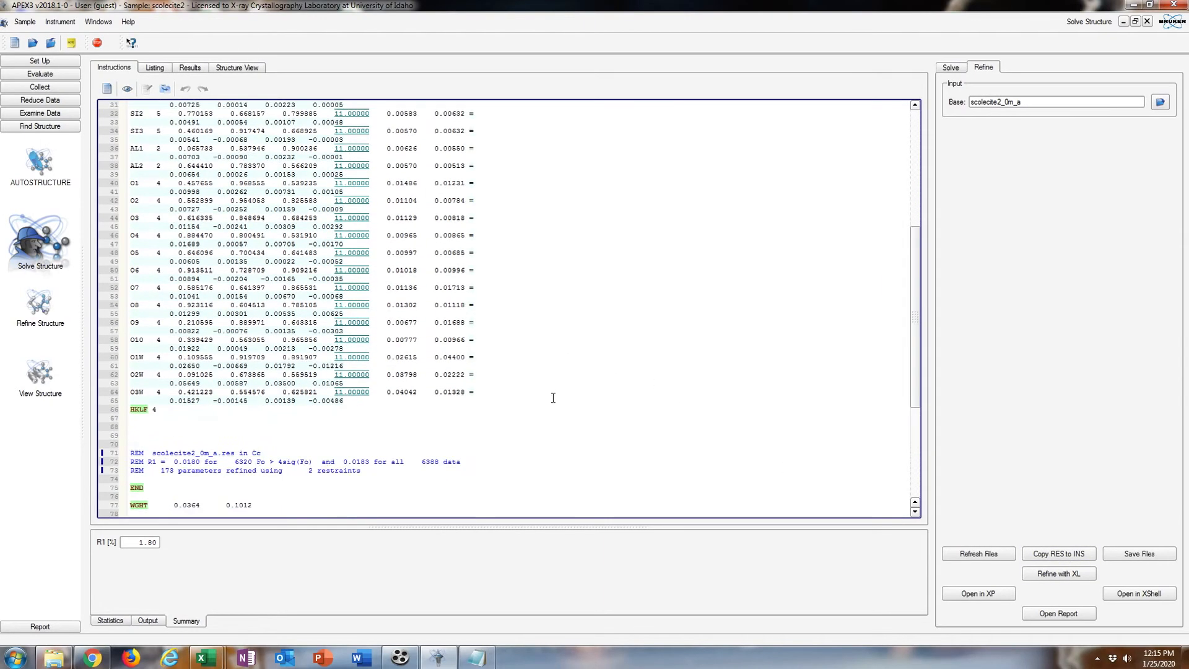
right_click(582, 378)
left_click(548, 282)
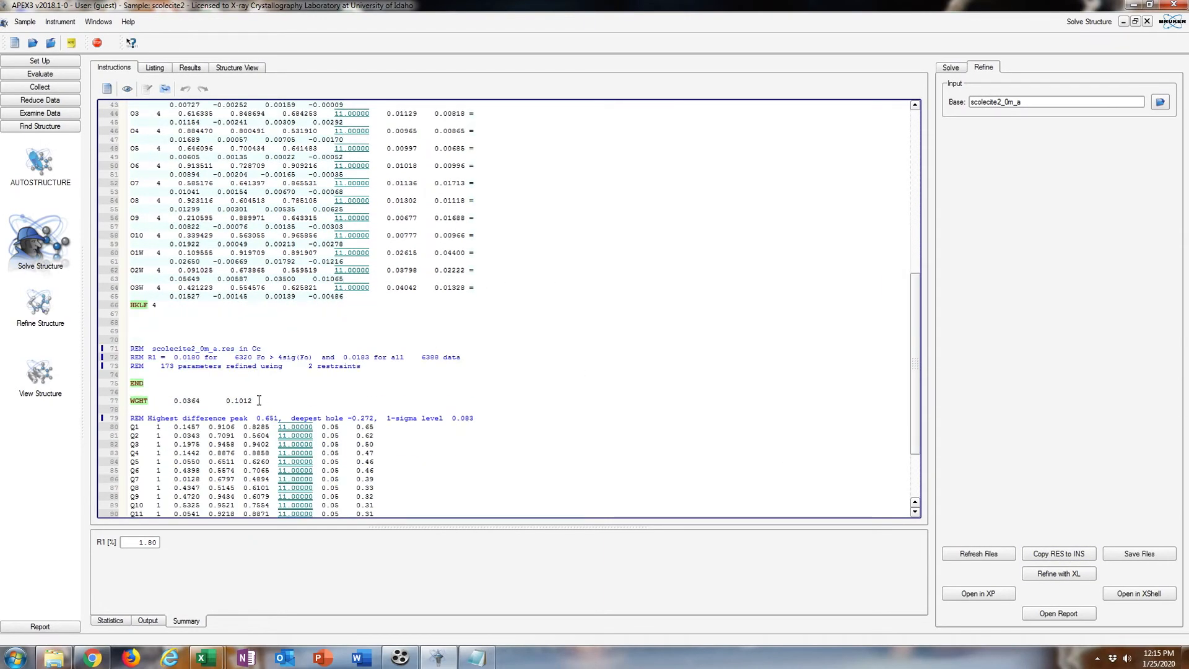
left_click_drag(259, 401, 131, 404)
scroll(181, 407, "up", 12)
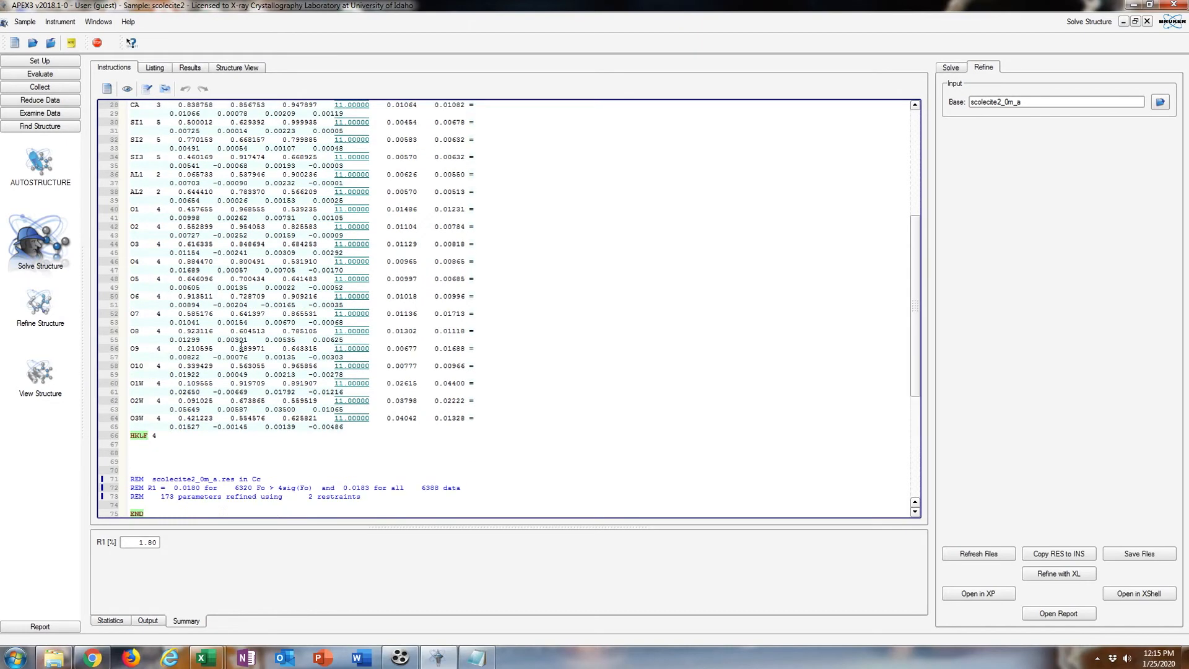
left_click_drag(254, 263, 131, 264)
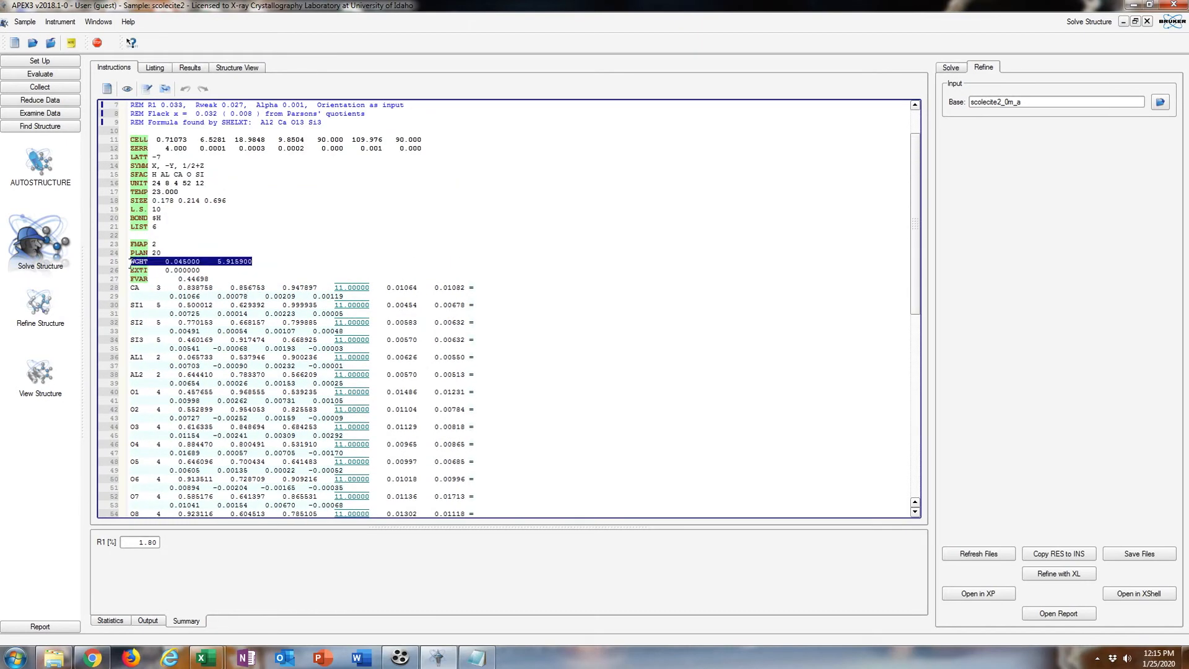
key("ctrl+v")
left_click(1075, 575)
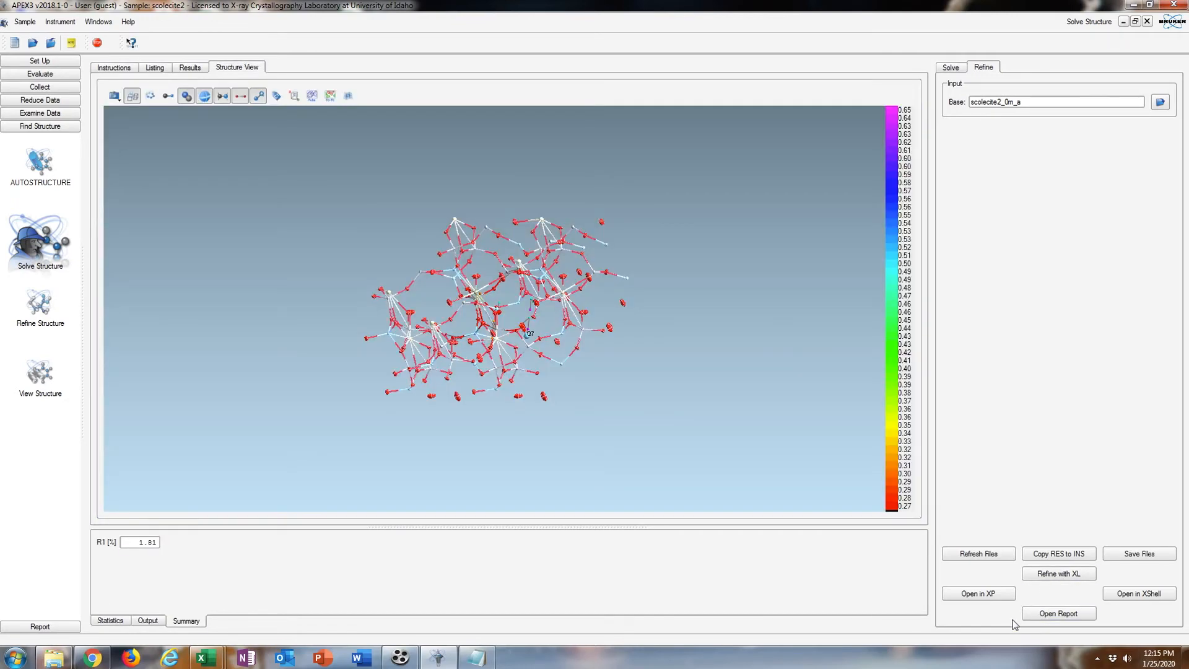
Copy RES to INS and examine R1, the suggested weights and the strongest difference peaks, Q1 to Q7.
left_click(1058, 555)
scroll(565, 374, "down", 16)
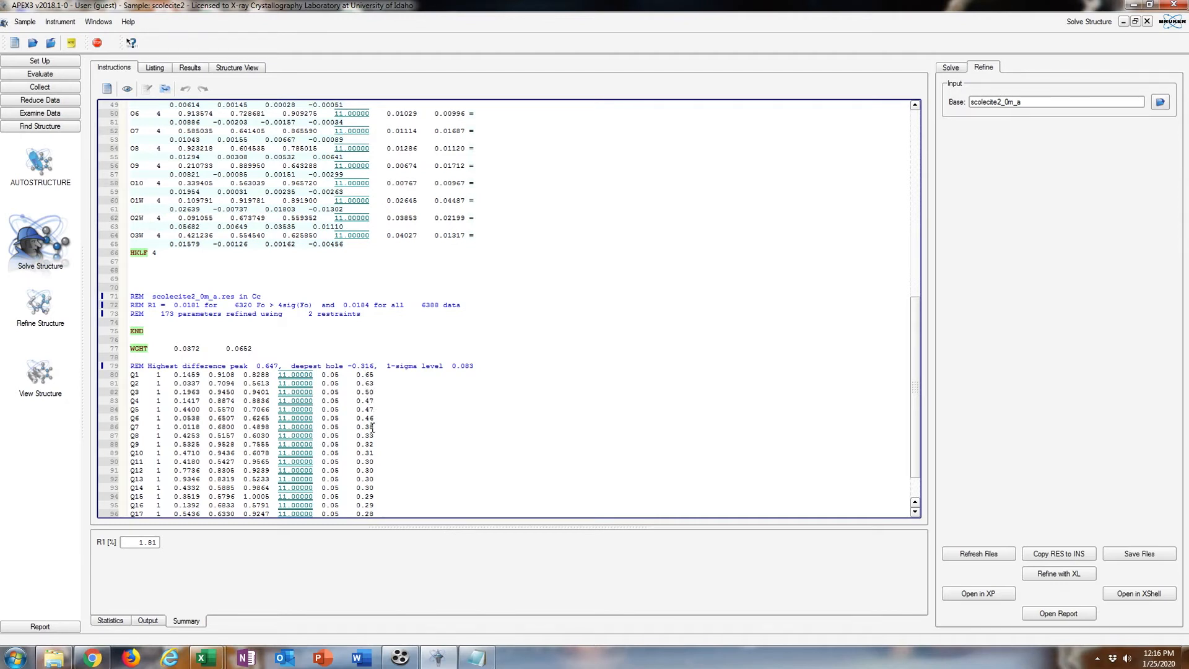
scroll(373, 426, "down", 2)
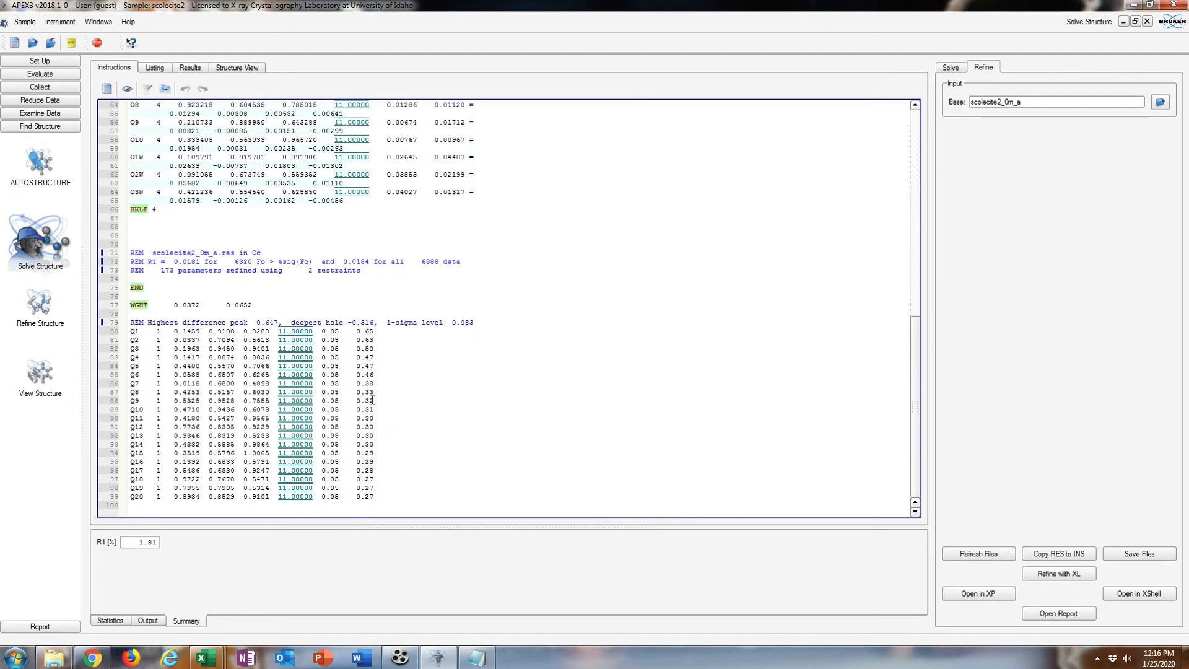
left_click_drag(374, 384, 344, 331)
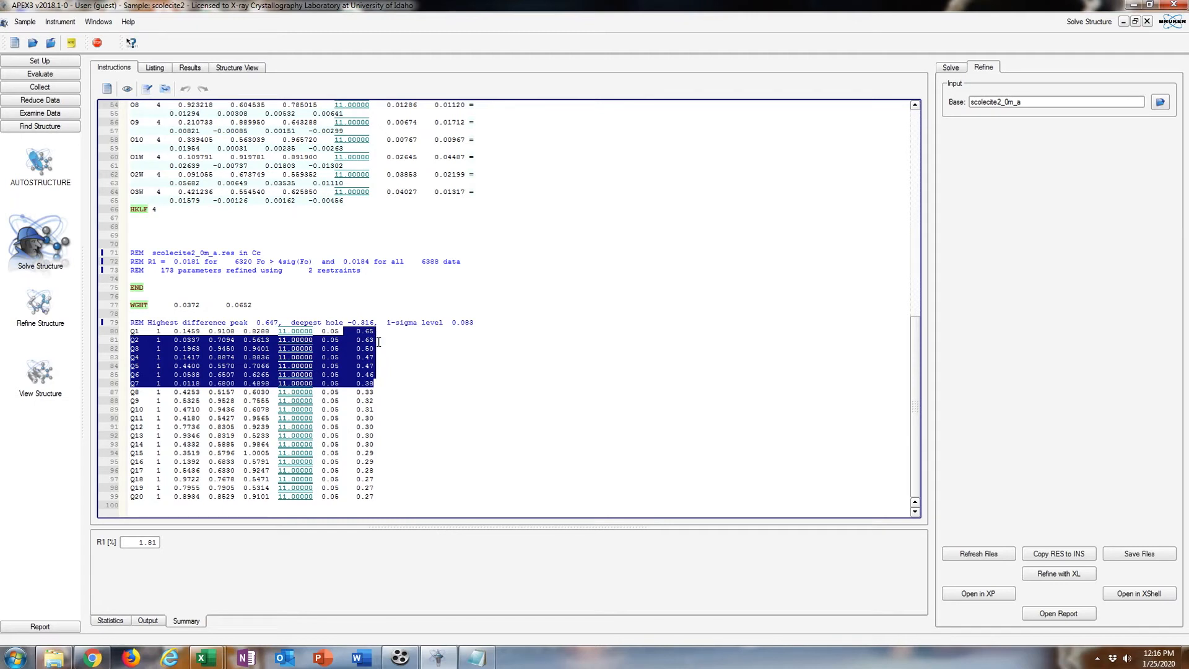
left_click(377, 379)
left_click_drag(376, 375, 129, 331)
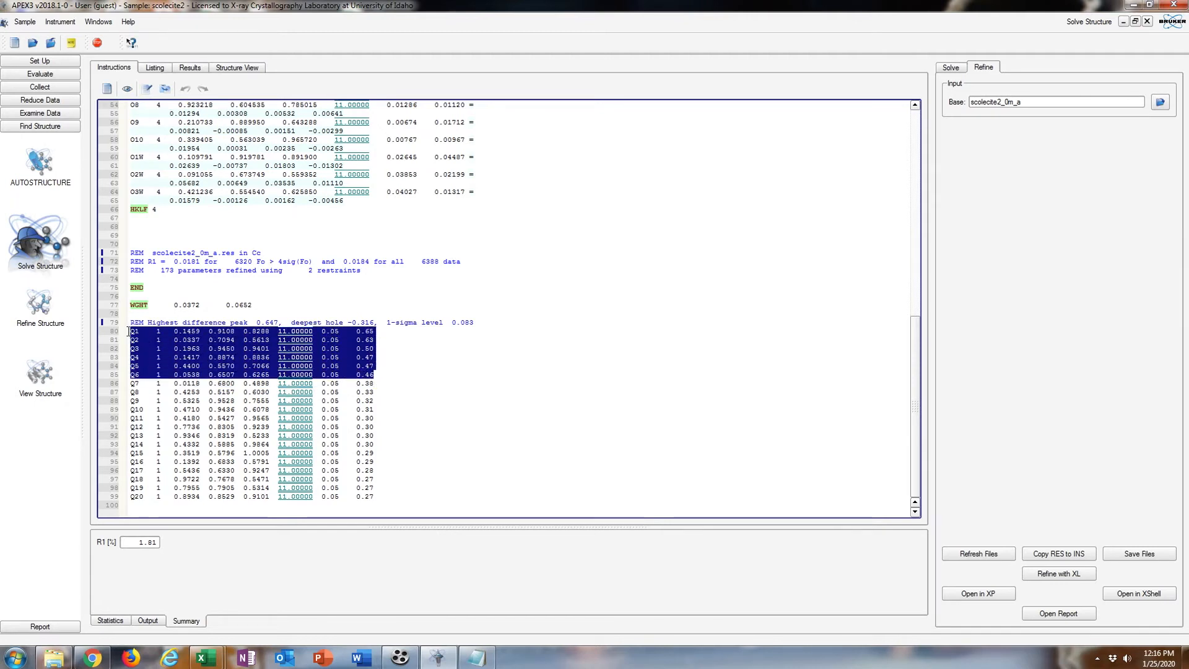
left_click(453, 391)
scroll(177, 288, "up", 4)
scroll(208, 322, "down", 4)
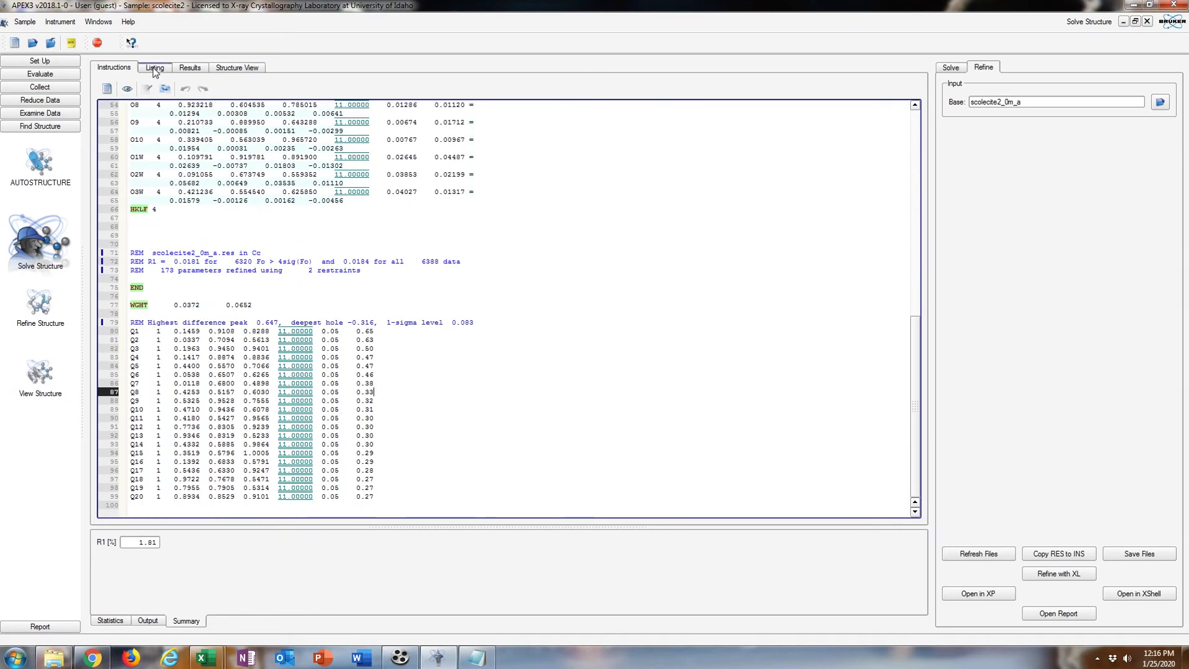
Display the Q peaks in the structure view and examine the strongest ones around the water oxygens for possible hydrogens.
left_click(238, 68)
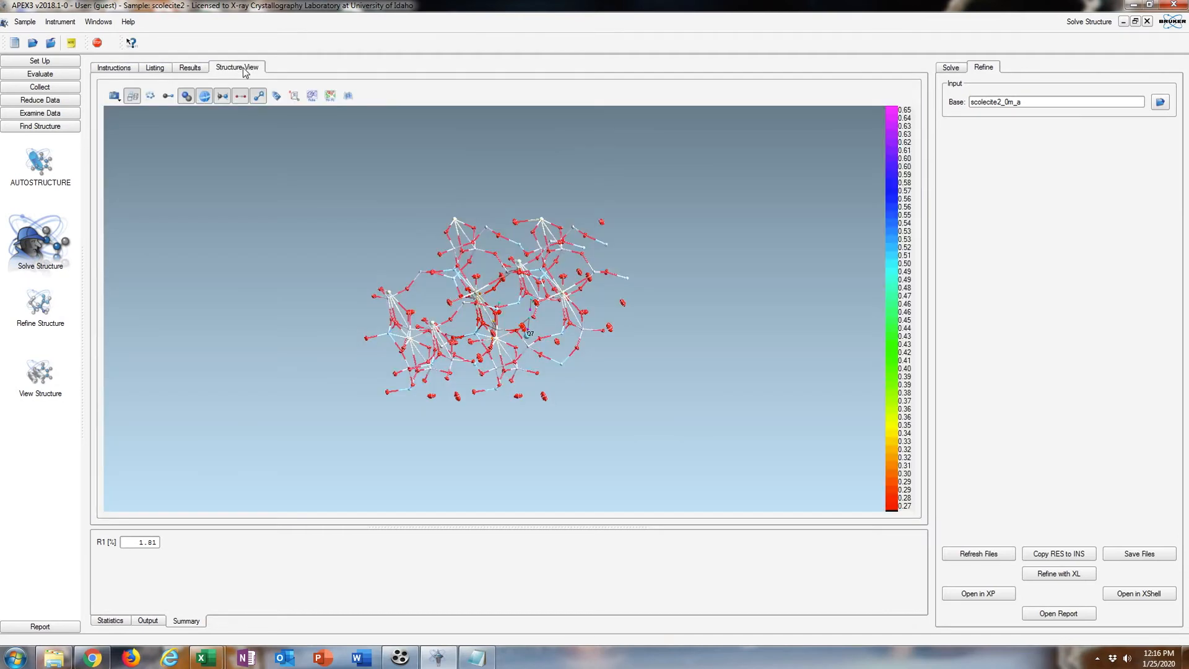
left_click_drag(481, 254, 324, 180)
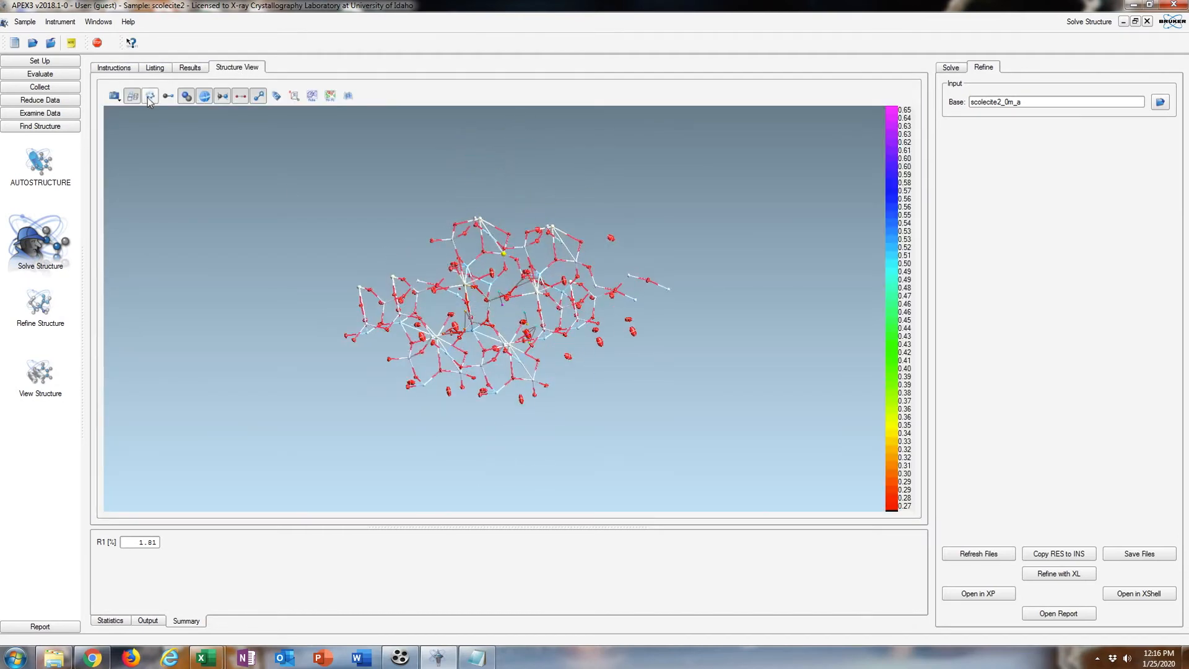
left_click(294, 96)
left_click_drag(619, 322, 644, 403)
scroll(616, 264, "up", 5)
scroll(618, 269, "up", 6)
left_click_drag(538, 201, 543, 320)
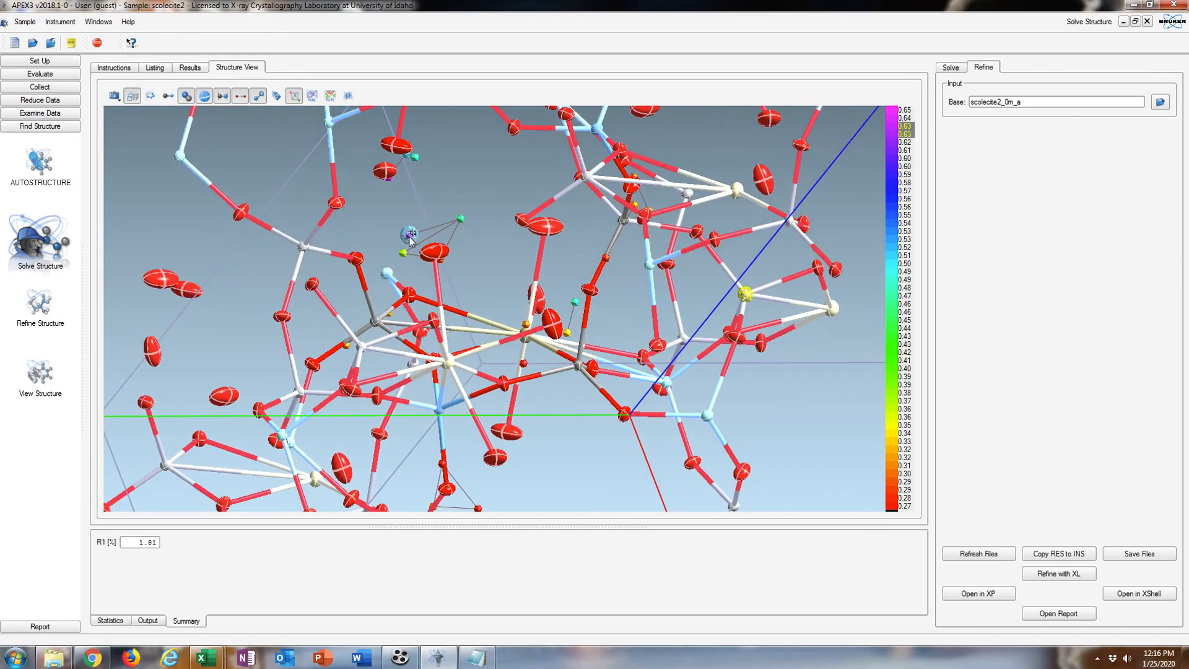
left_click_drag(409, 241, 567, 180)
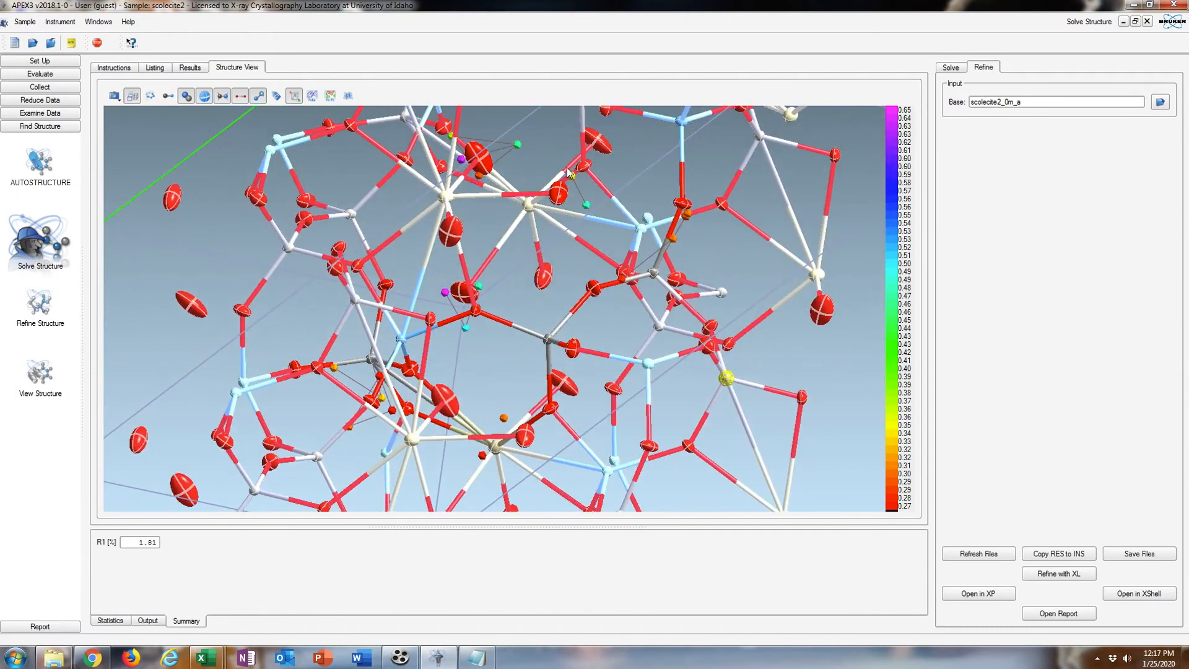
left_click_drag(623, 224, 542, 146)
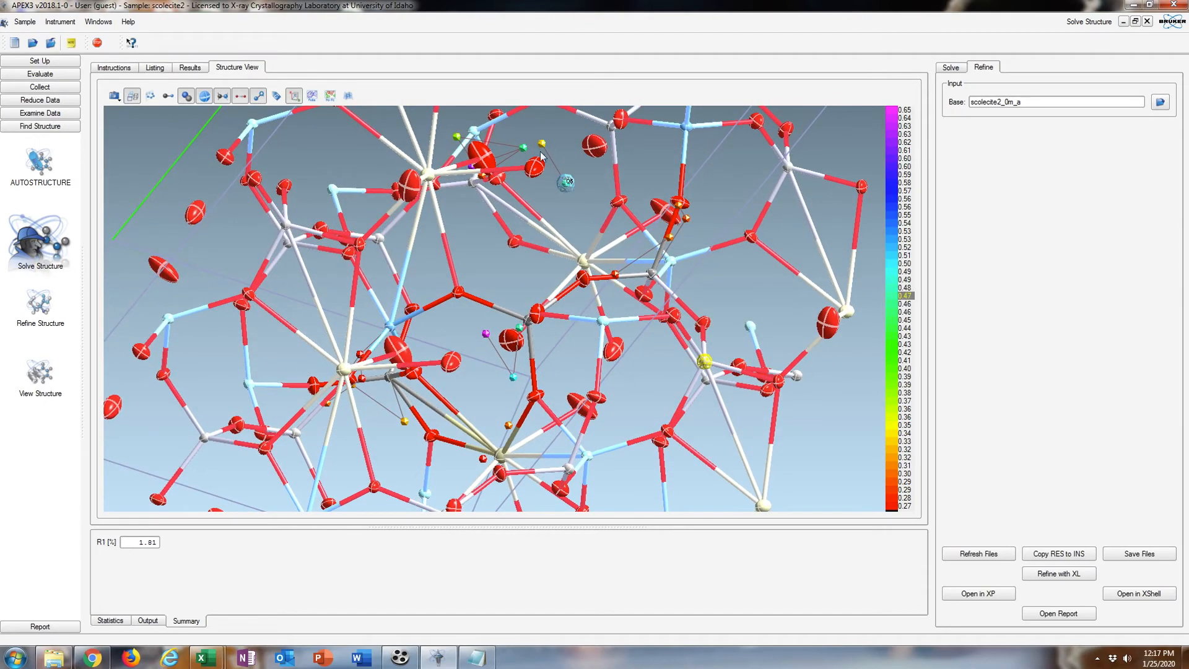
Check the listing's distances from the strongest Fourier peaks to their nearest atoms, comparing Q1 to Q8 with the water oxygens.
left_click_drag(559, 173, 376, 229)
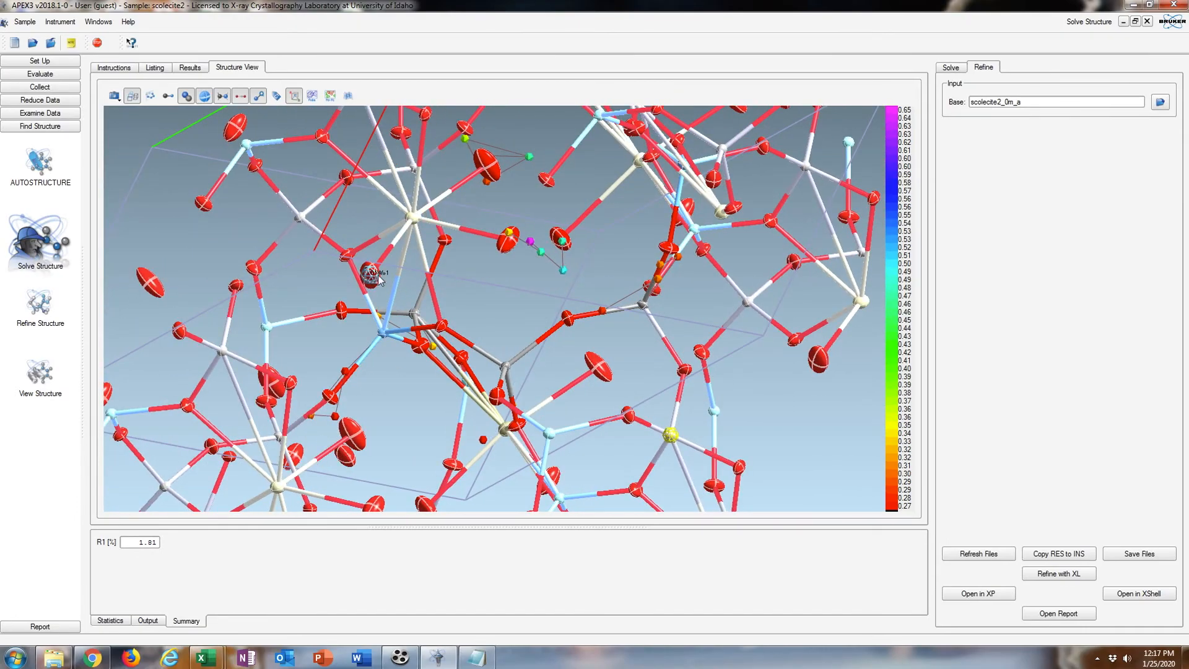
left_click_drag(429, 291, 309, 150)
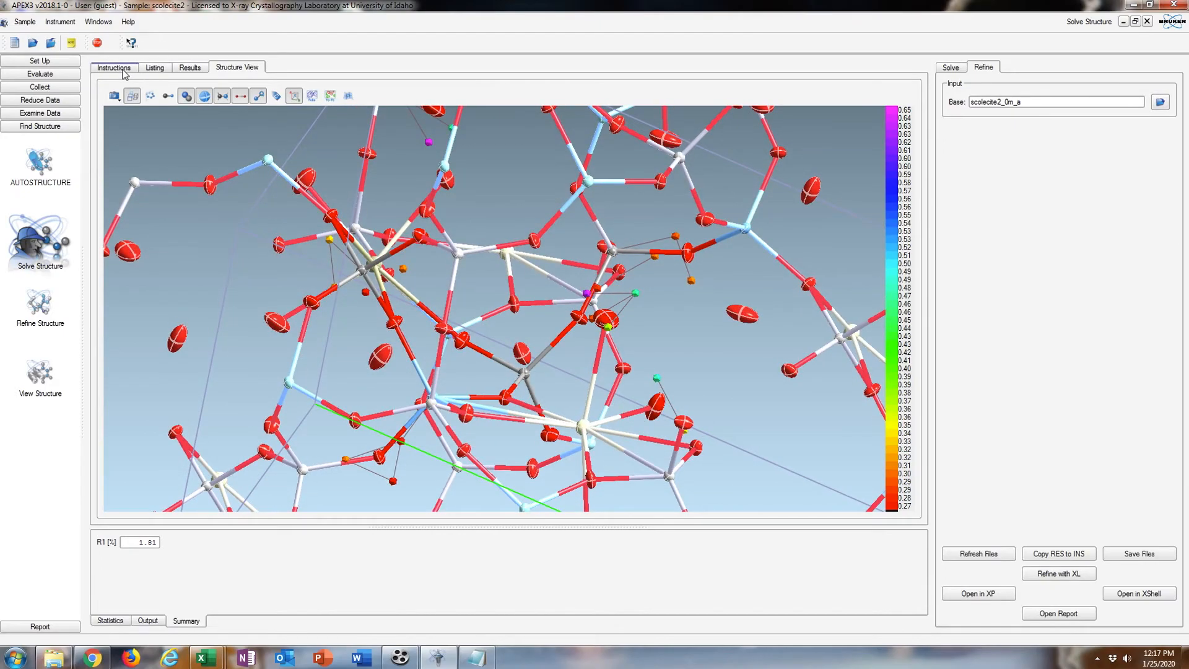
left_click(154, 69)
left_click_drag(916, 106, 920, 475)
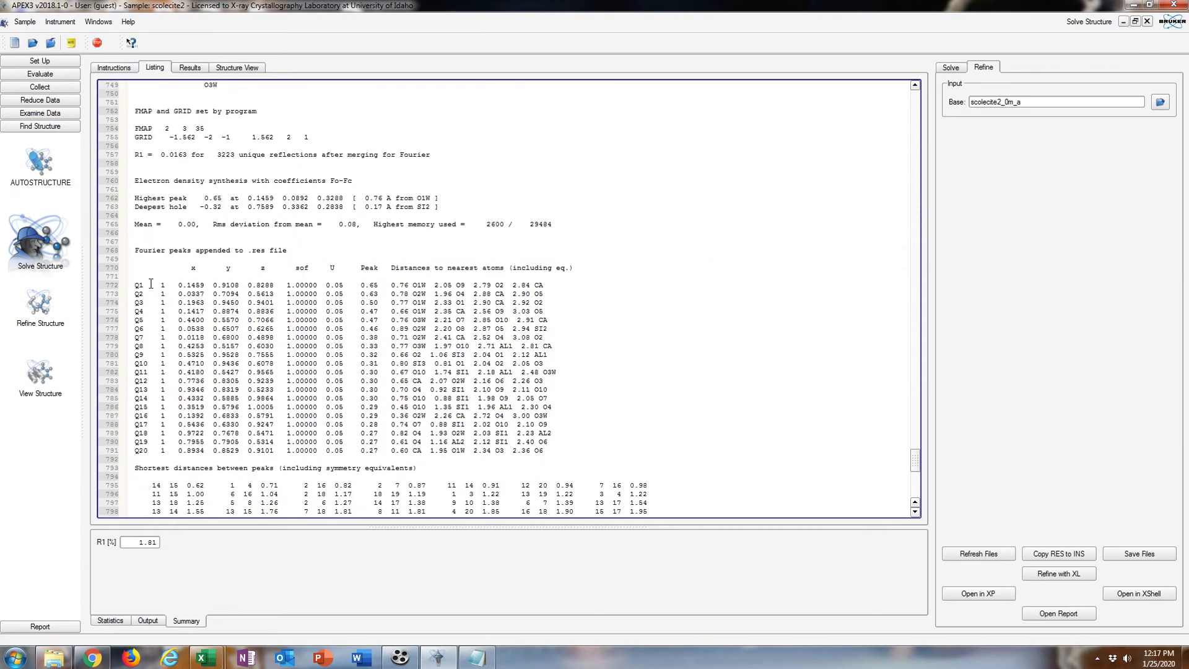
left_click_drag(135, 284, 427, 285)
left_click(409, 285)
left_click(408, 287)
left_click_drag(391, 294, 425, 295)
left_click(417, 305)
left_click_drag(393, 301, 429, 303)
left_click(428, 303)
left_click_drag(395, 311, 424, 316)
left_click_drag(135, 347, 387, 329)
left_click(383, 314)
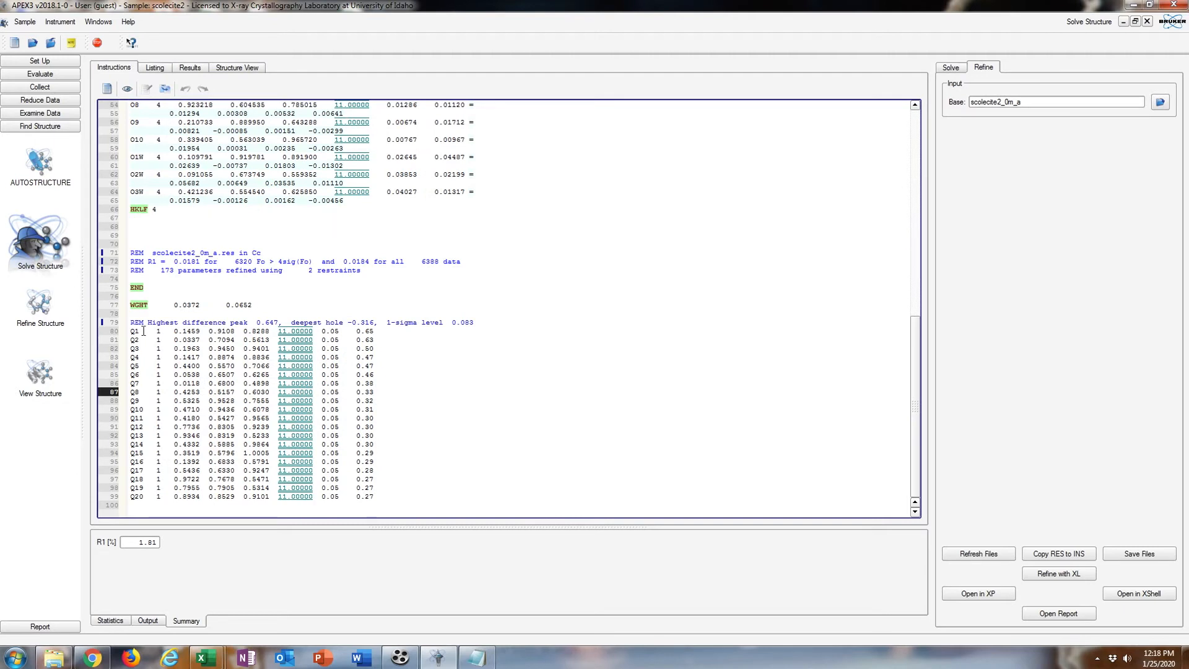
Copy the Q1 to Q6 peak lines and paste them after the O3W atom, just above HKLF 4.
left_click_drag(131, 331, 411, 373)
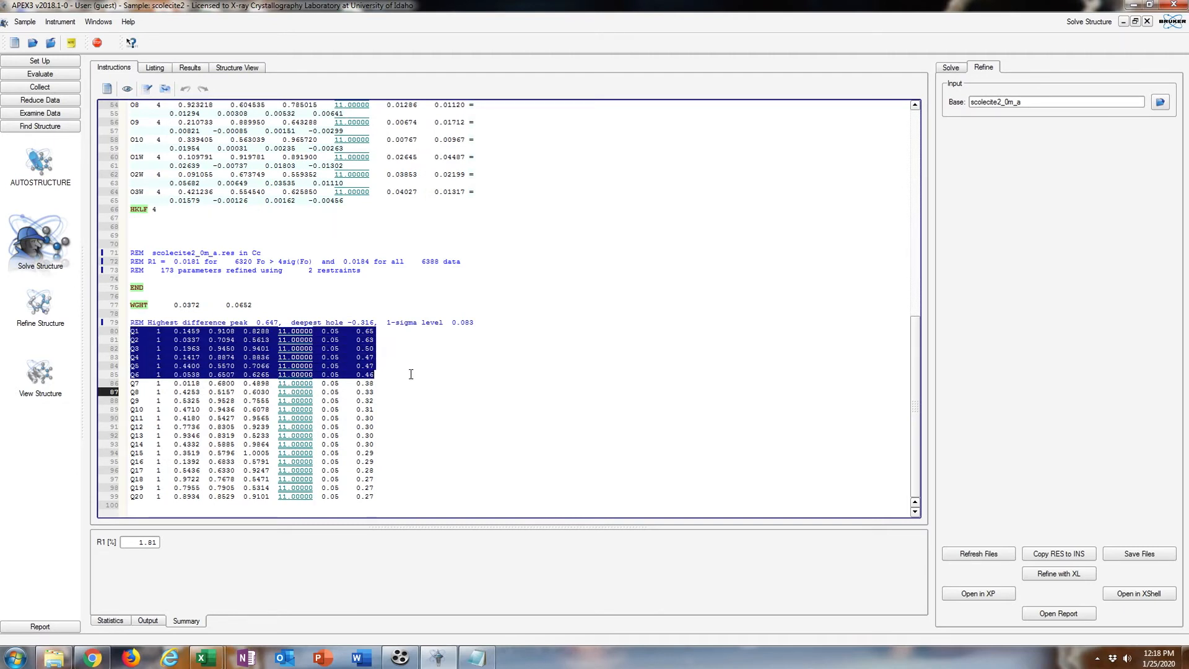
right_click(204, 347)
left_click(248, 390)
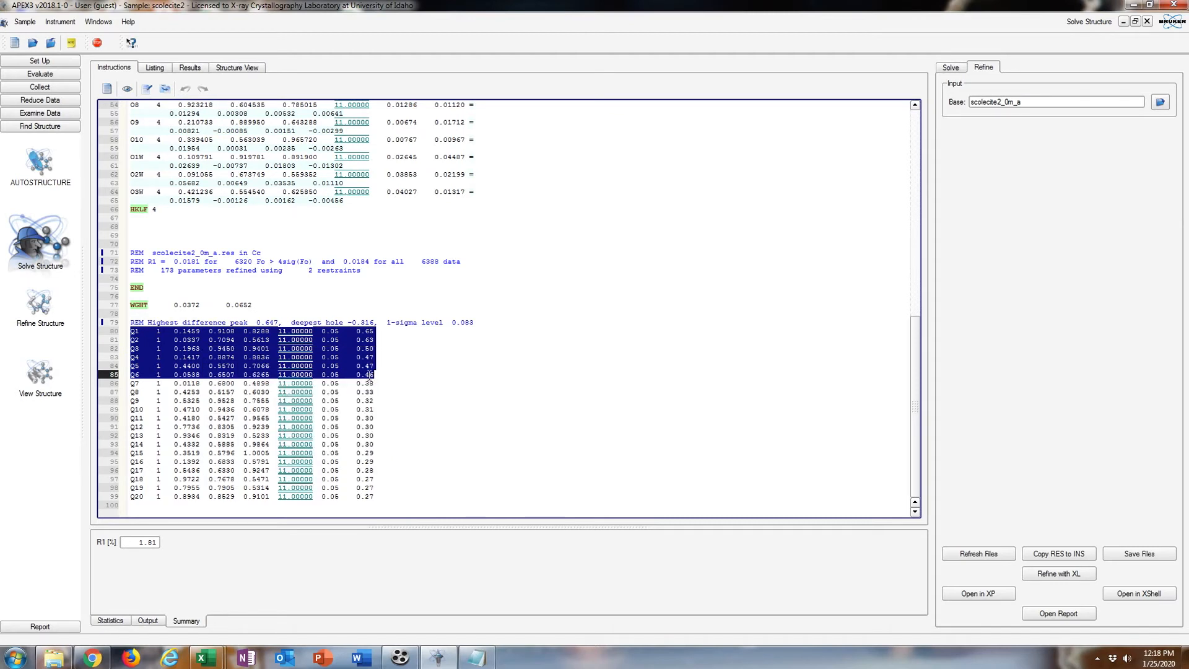
left_click(129, 211)
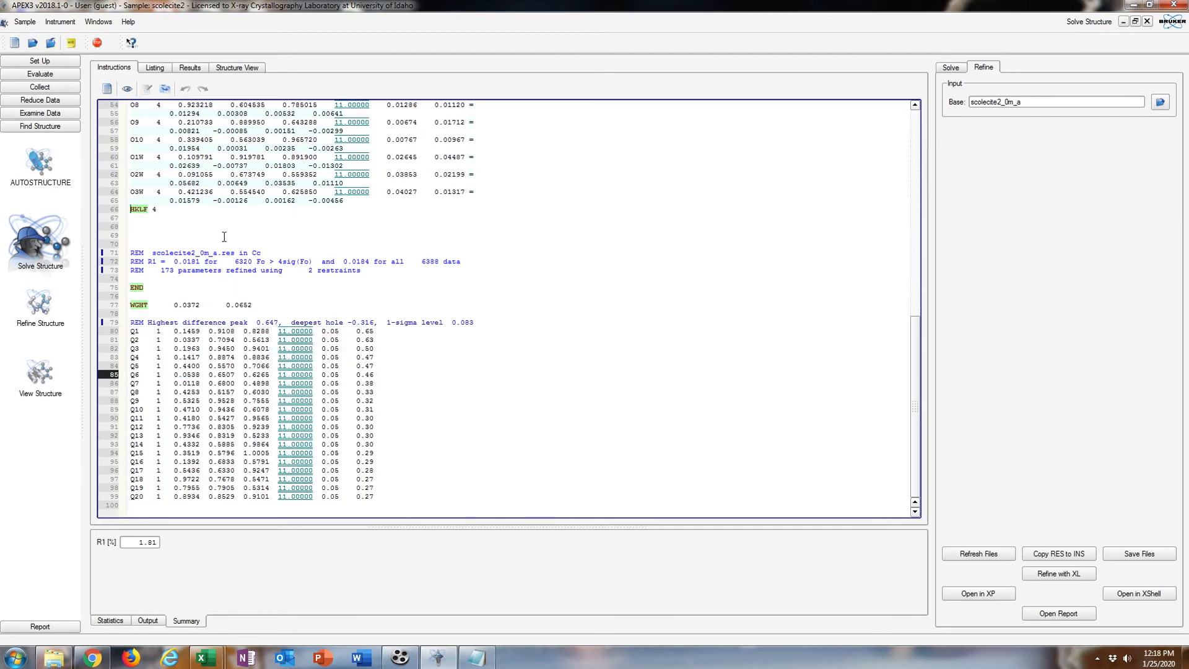
key("Return")
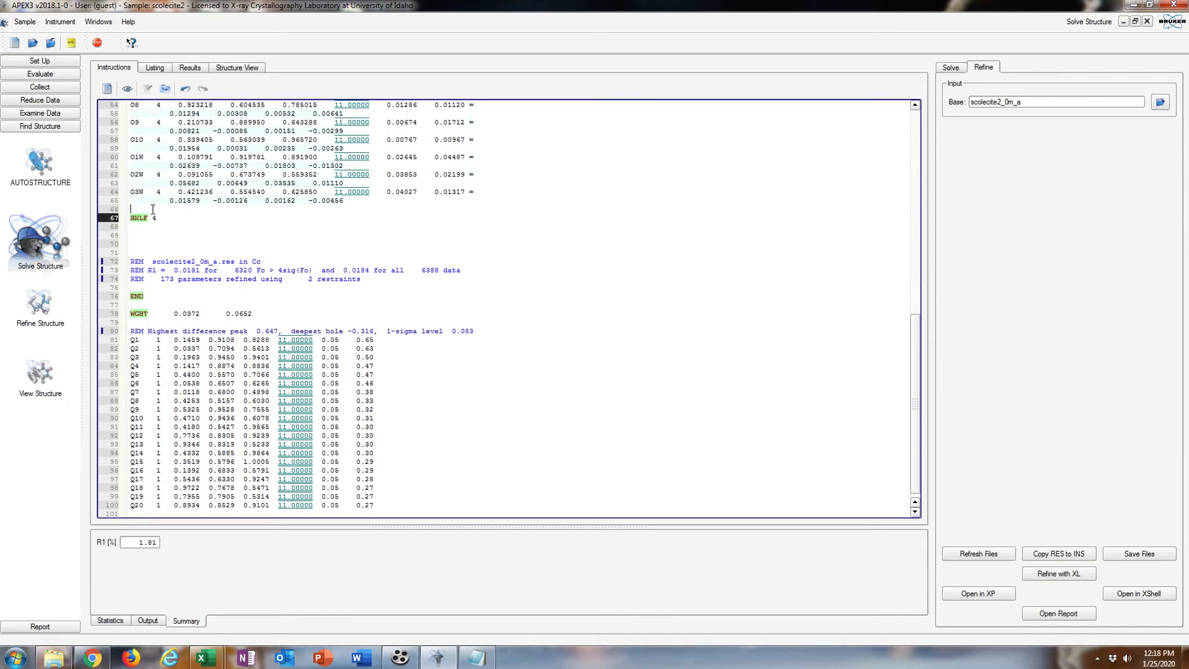
key("ctrl+v")
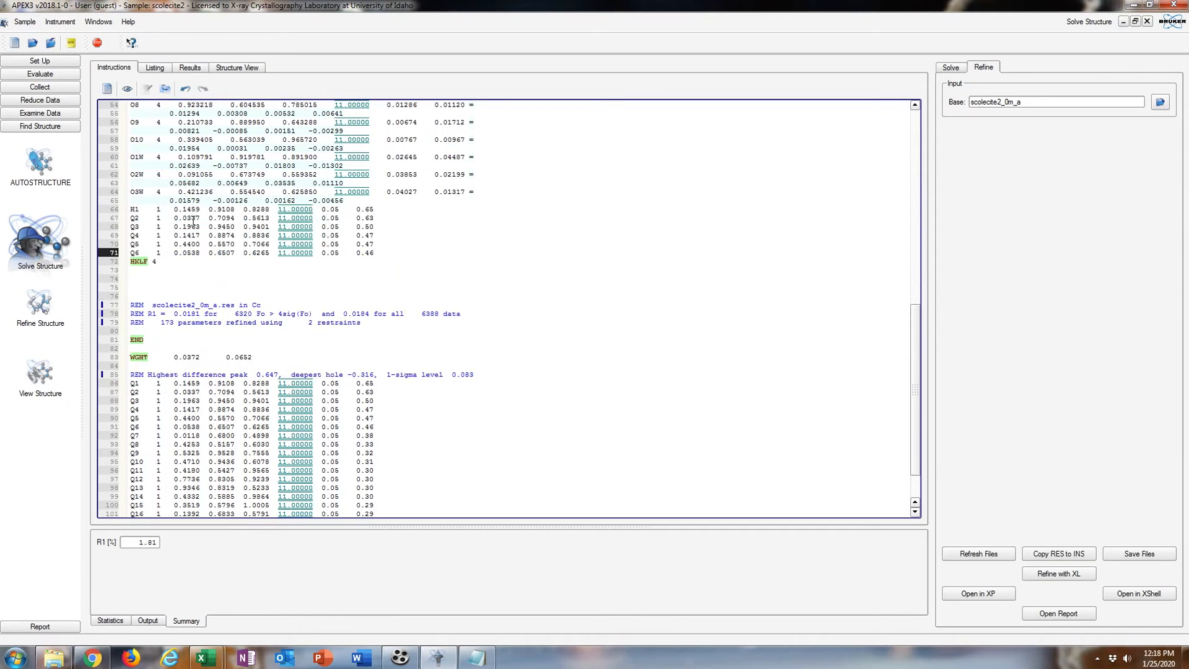
Rename the six pasted peaks Q1 to Q6 as hydrogens H1 to H6.
key("Delete")
type("H")
key("Down")
key("BackSpace")
type("H")
key("Down")
key("BackSpace")
type("H")
key("Down")
key("BackSpace")
type("H")
Check the atoms' scattering factor numbers, including those of H1 to H6, against the SFAC and UNIT lines.
scroll(196, 241, "up", 11)
scroll(197, 259, "up", 5)
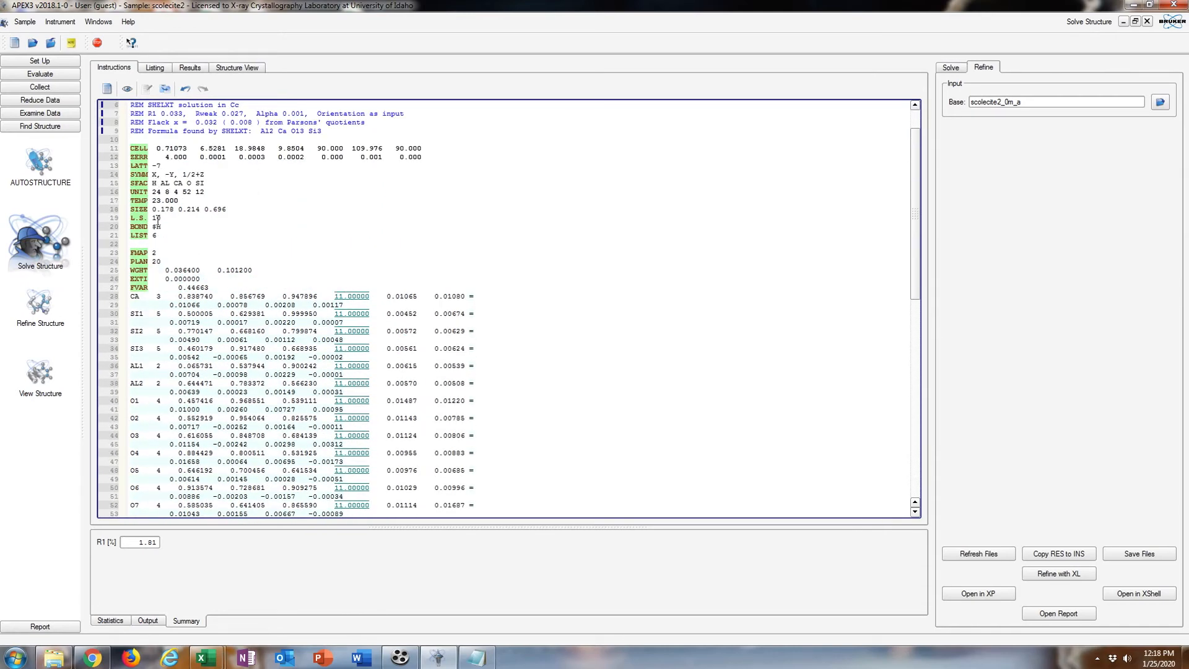
scroll(159, 220, "down", 11)
double_click(158, 339)
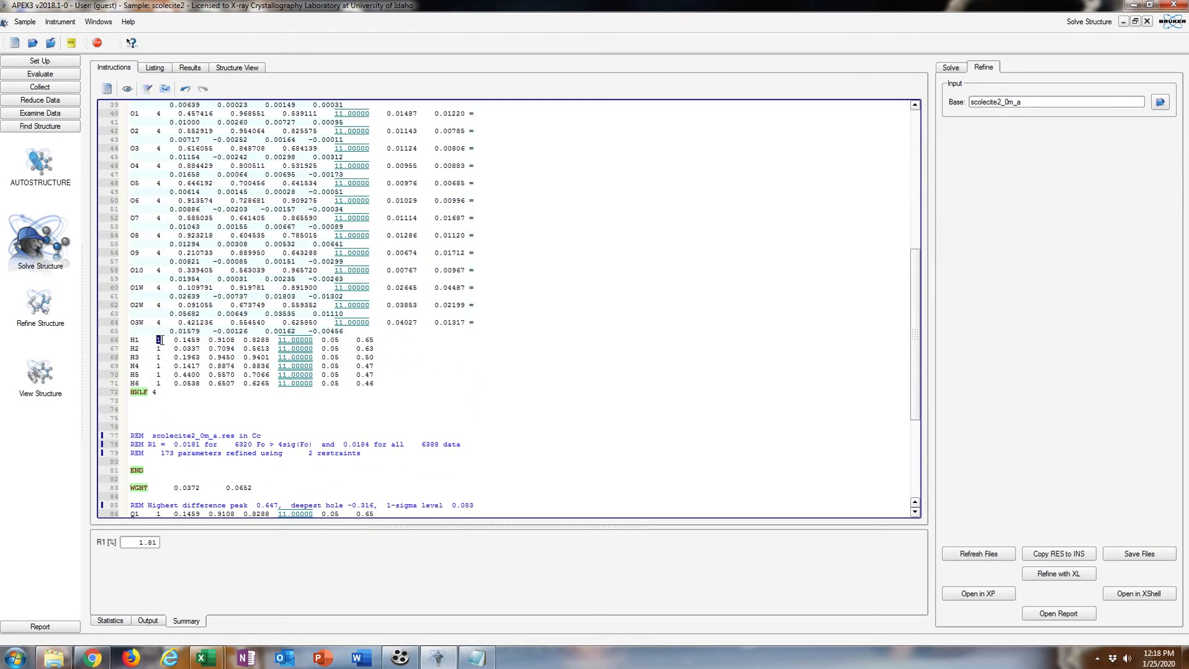
scroll(171, 308, "up", 9)
double_click(158, 244)
scroll(159, 244, "up", 4)
double_click(178, 229)
double_click(158, 358)
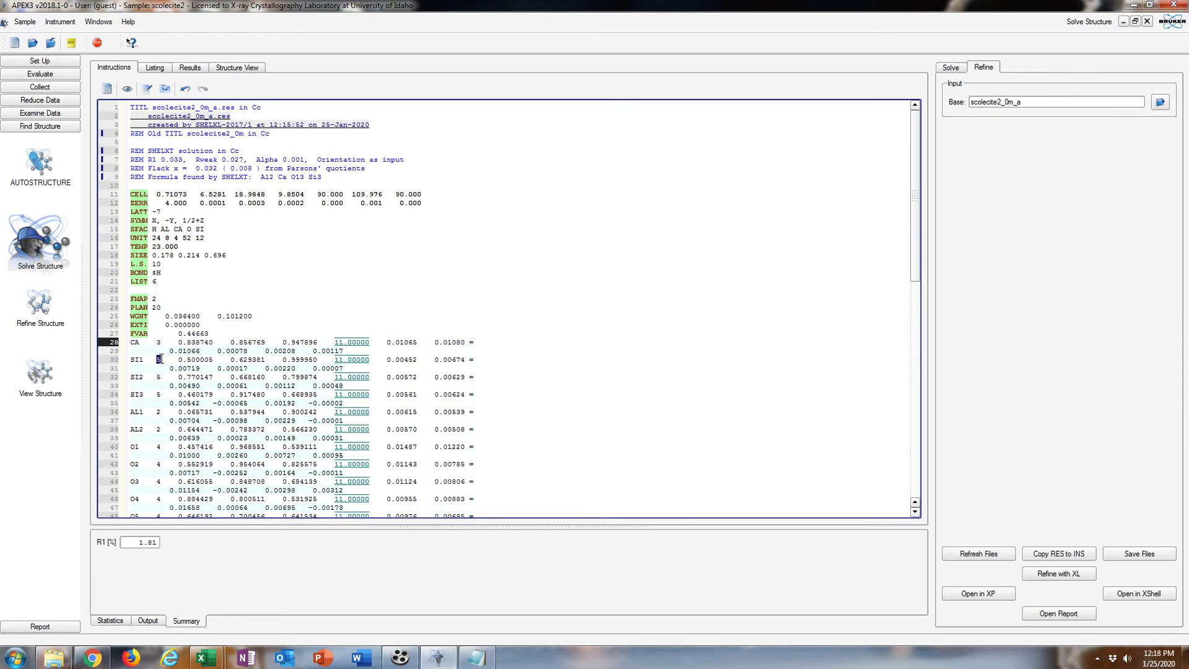
double_click(200, 229)
scroll(220, 301, "down", 12)
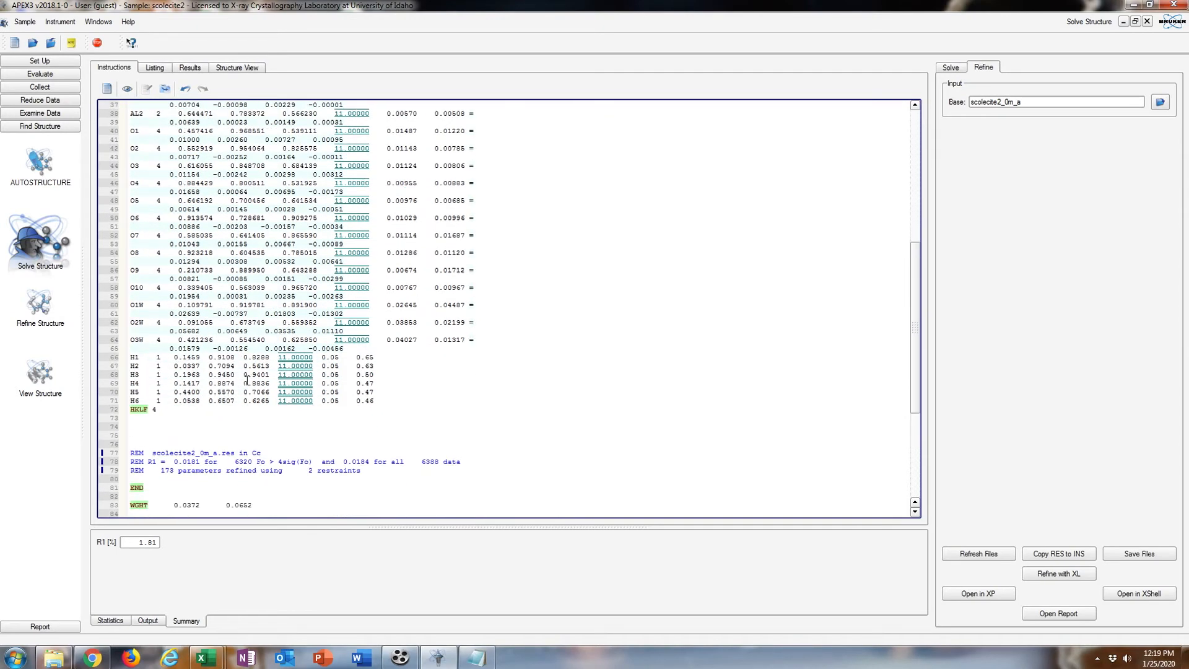
scroll(214, 374, "up", 12)
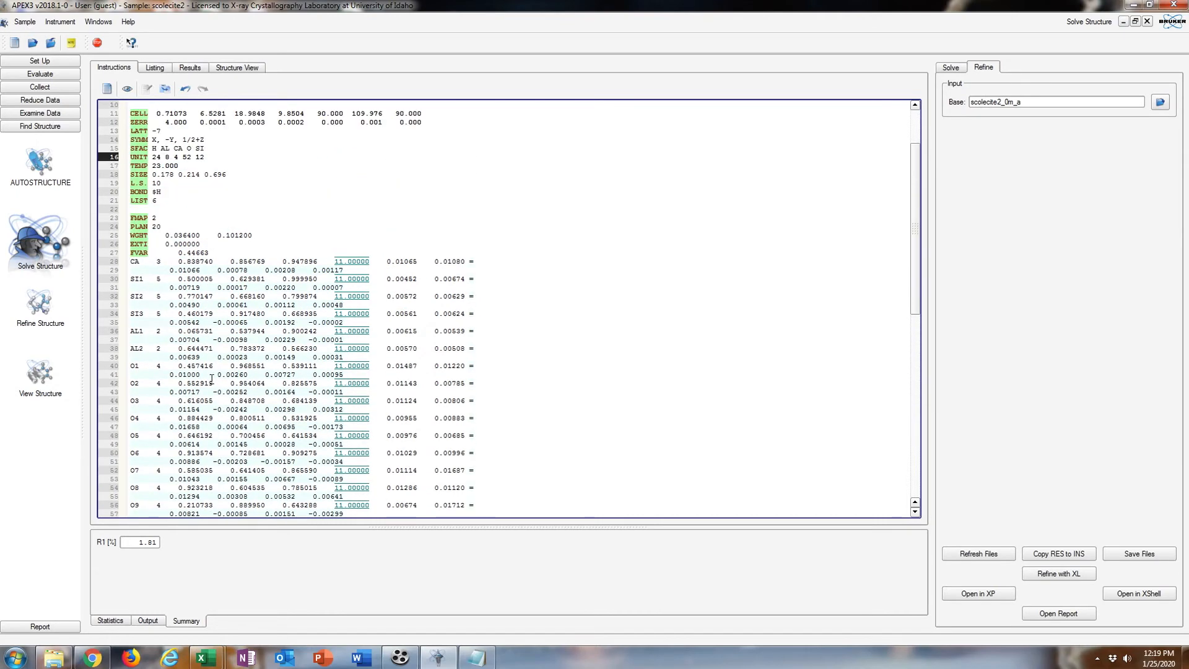
scroll(480, 435, "down", 9)
Refine the model containing H1 to H6 with XL and inspect the water hydrogens in the structure view.
left_click(1057, 573)
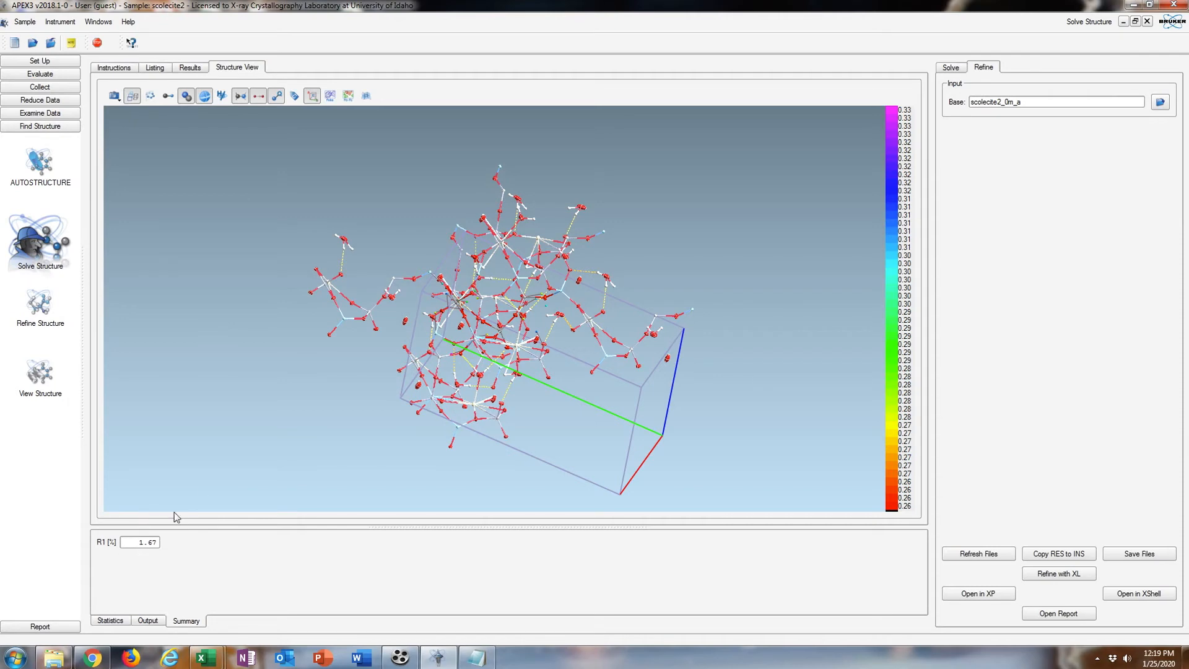
left_click_drag(362, 486, 665, 146)
left_click_drag(702, 238, 689, 140)
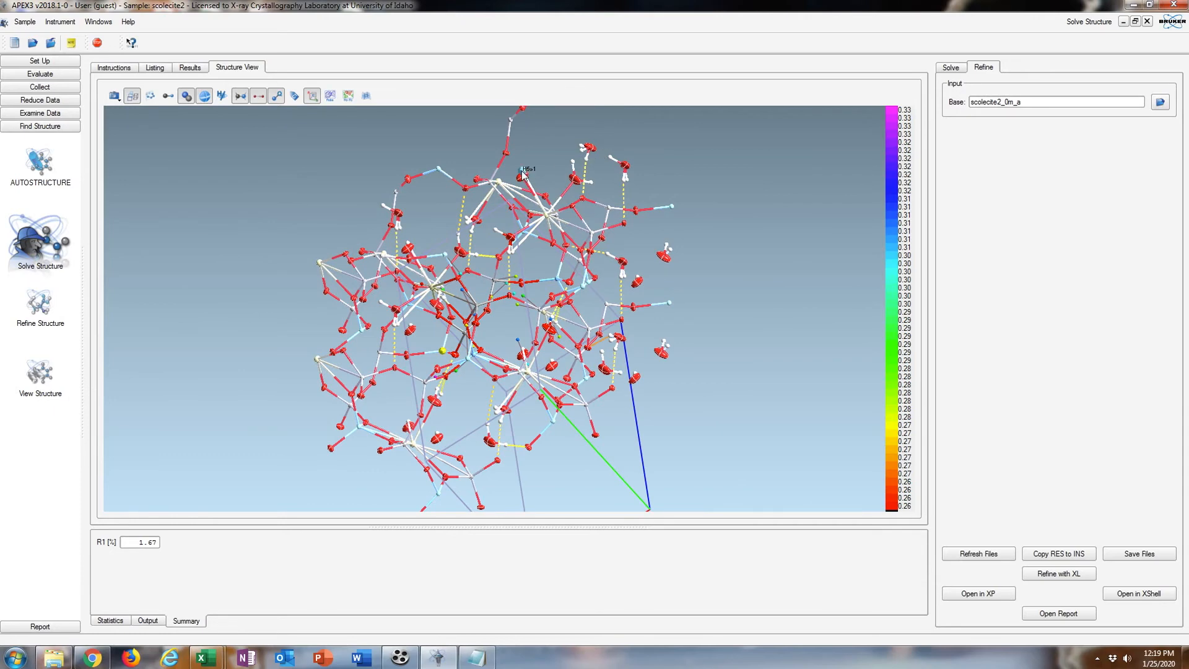
left_click_drag(524, 174, 561, 387)
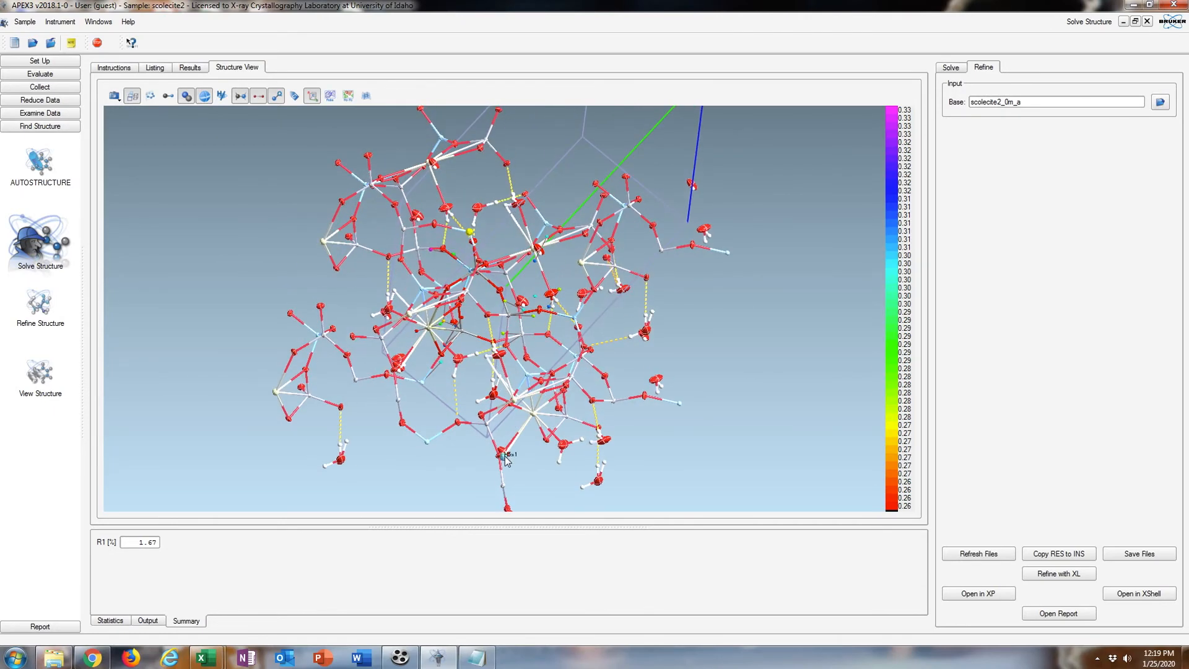
left_click_drag(516, 469, 537, 426)
left_click_drag(669, 370, 628, 197)
Copy RES to INS and review the refined displacement parameters of H1 to H6.
left_click(114, 68)
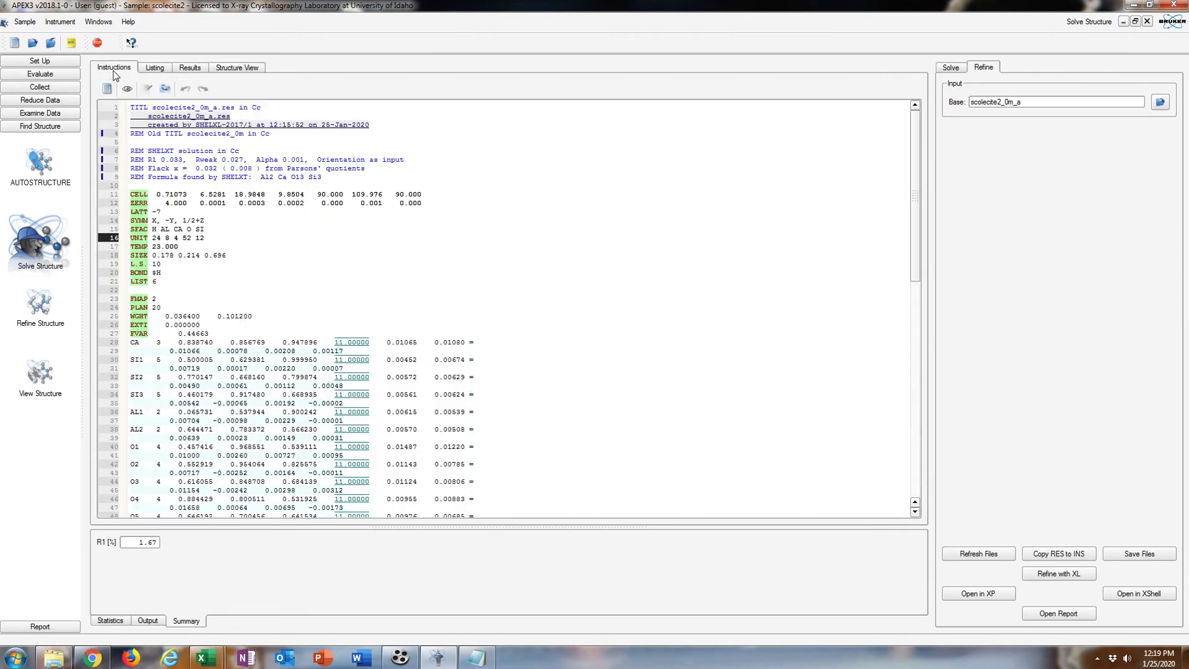
scroll(145, 239, "down", 7)
scroll(146, 239, "down", 5)
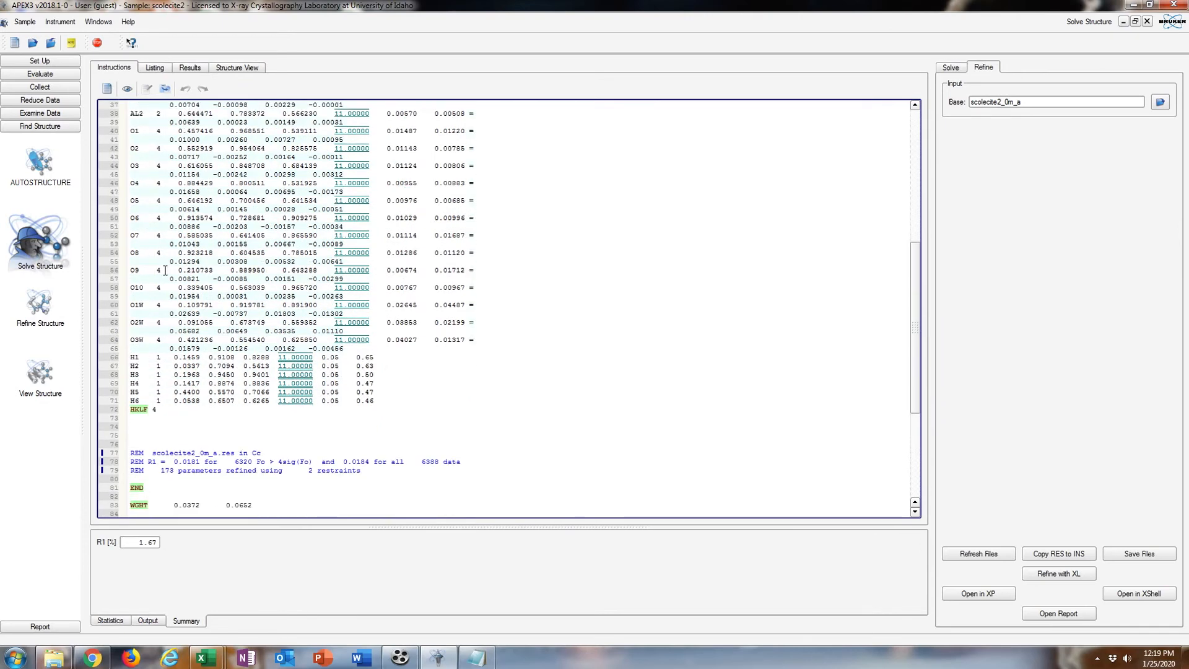
left_click(1056, 554)
scroll(434, 371, "down", 13)
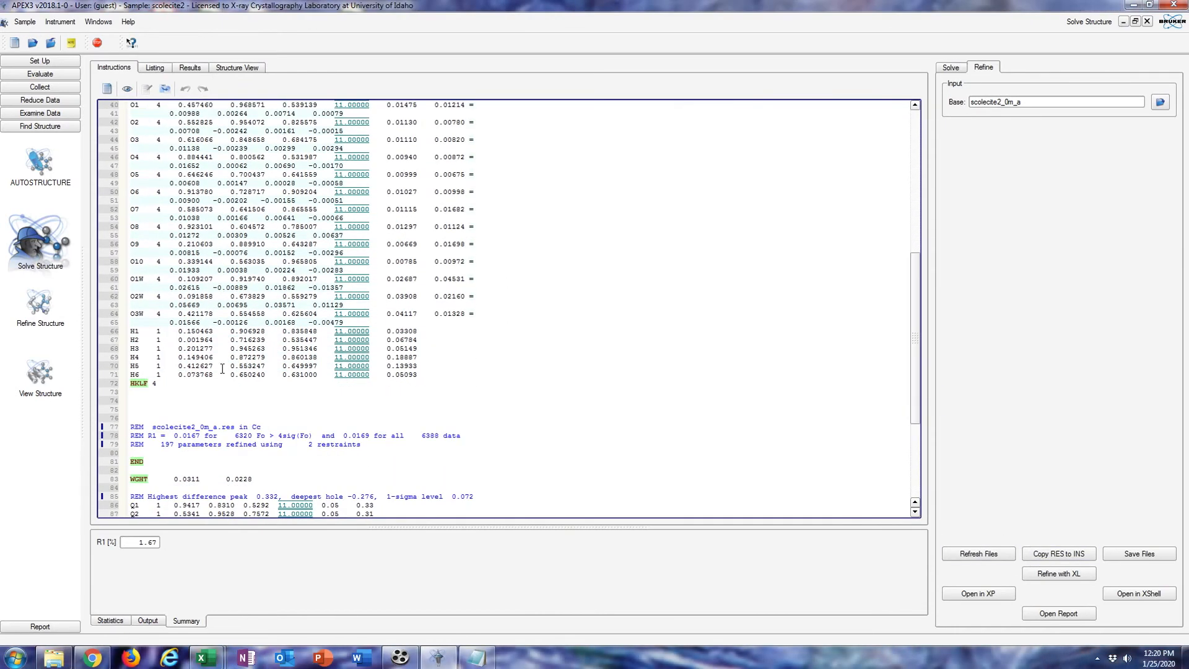
Delete the H4 and H5 atom lines from the instructions, leaving no blank line between H3 and H6.
double_click(140, 358)
left_click_drag(140, 358, 441, 366)
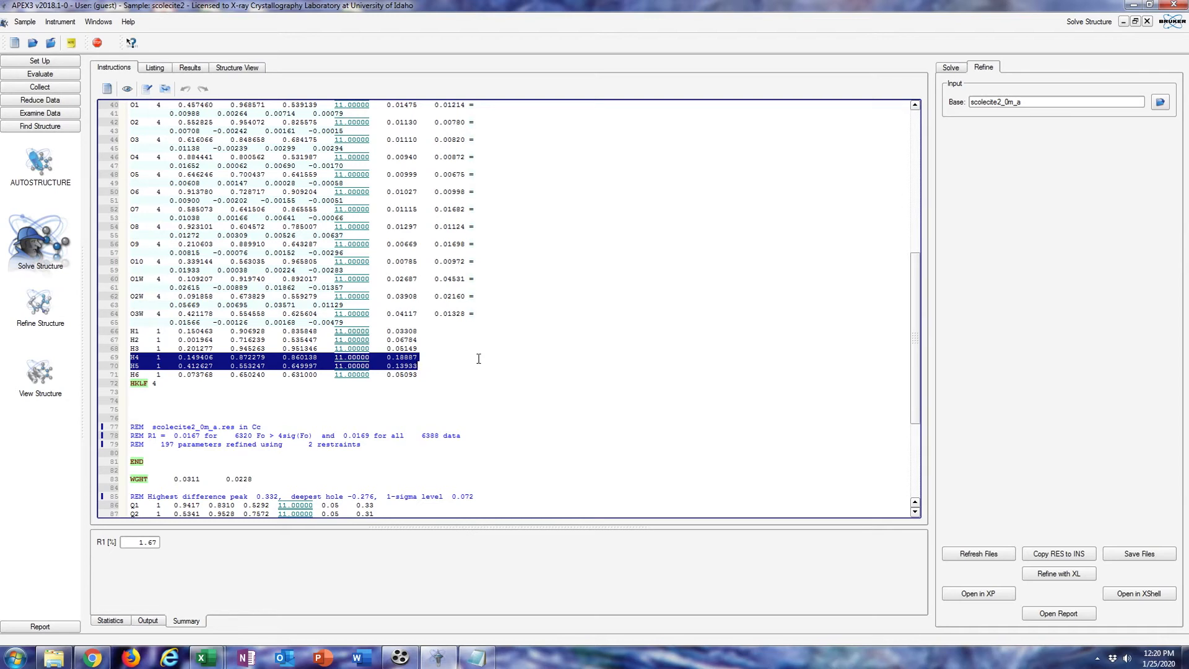
key("Delete")
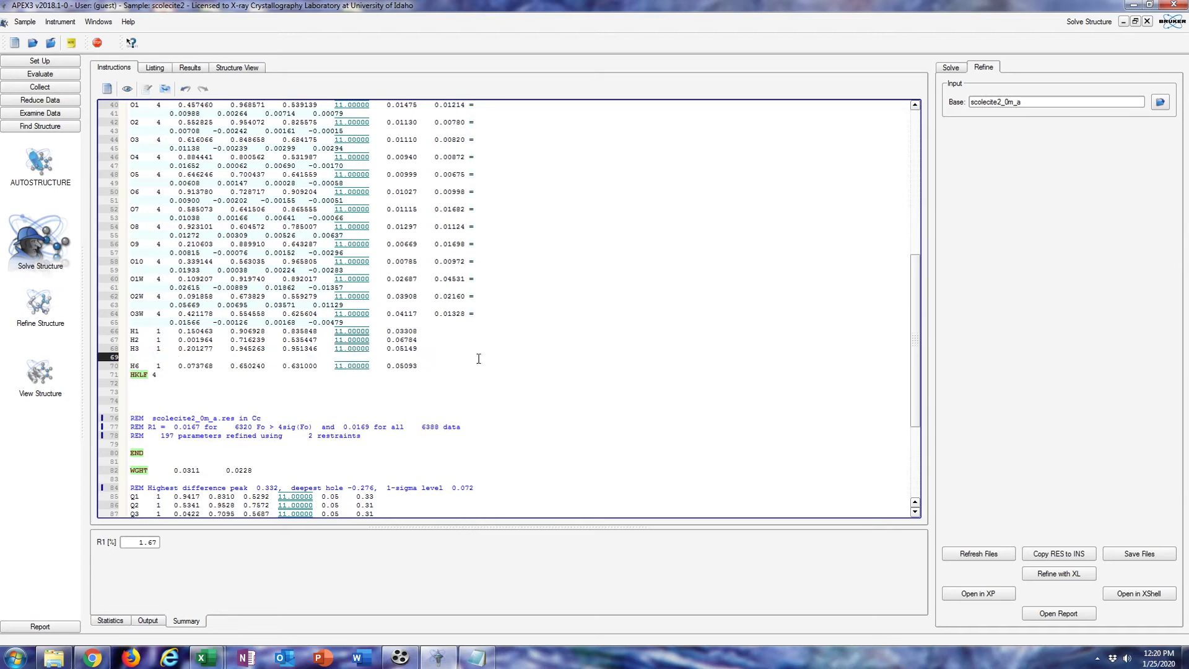
key("BackSpace")
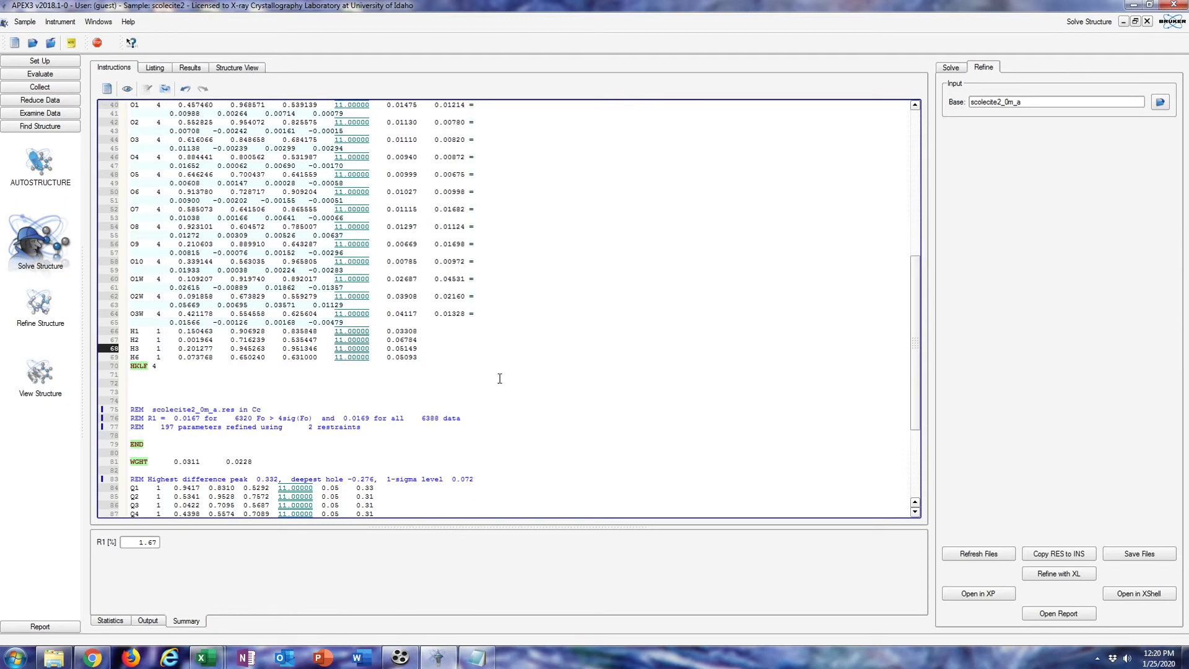
Refine the four-hydrogen model with XL, copy RES to INS and examine peaks Q1 and Q2 in the structure view.
left_click(1089, 577)
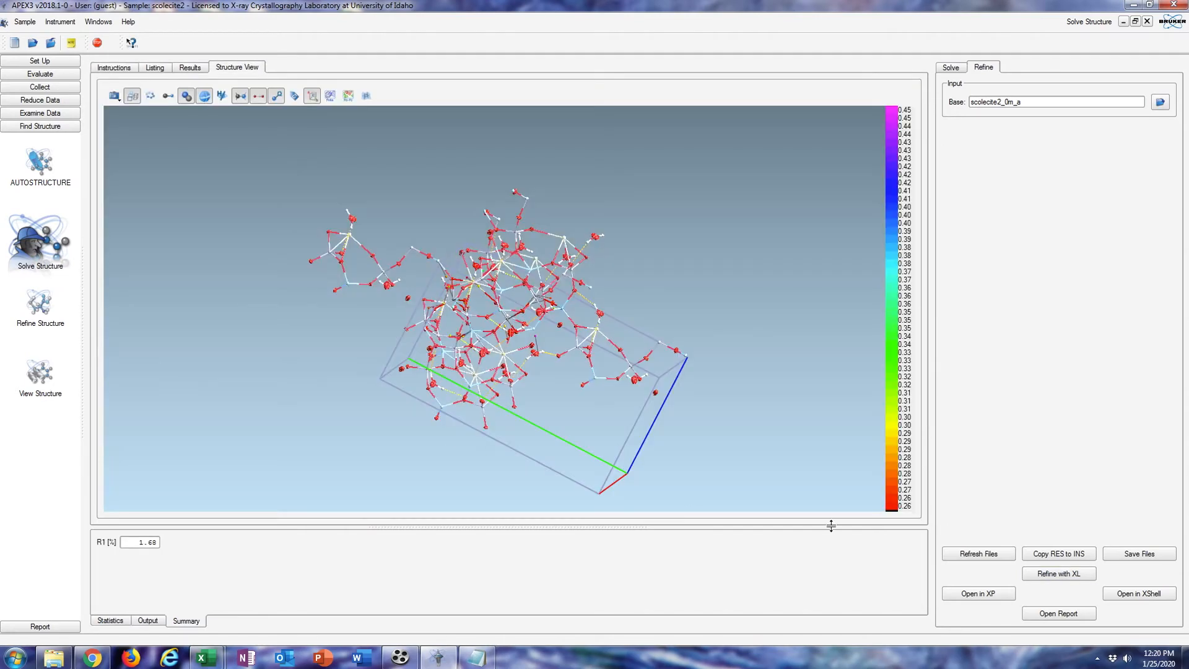
left_click(1059, 554)
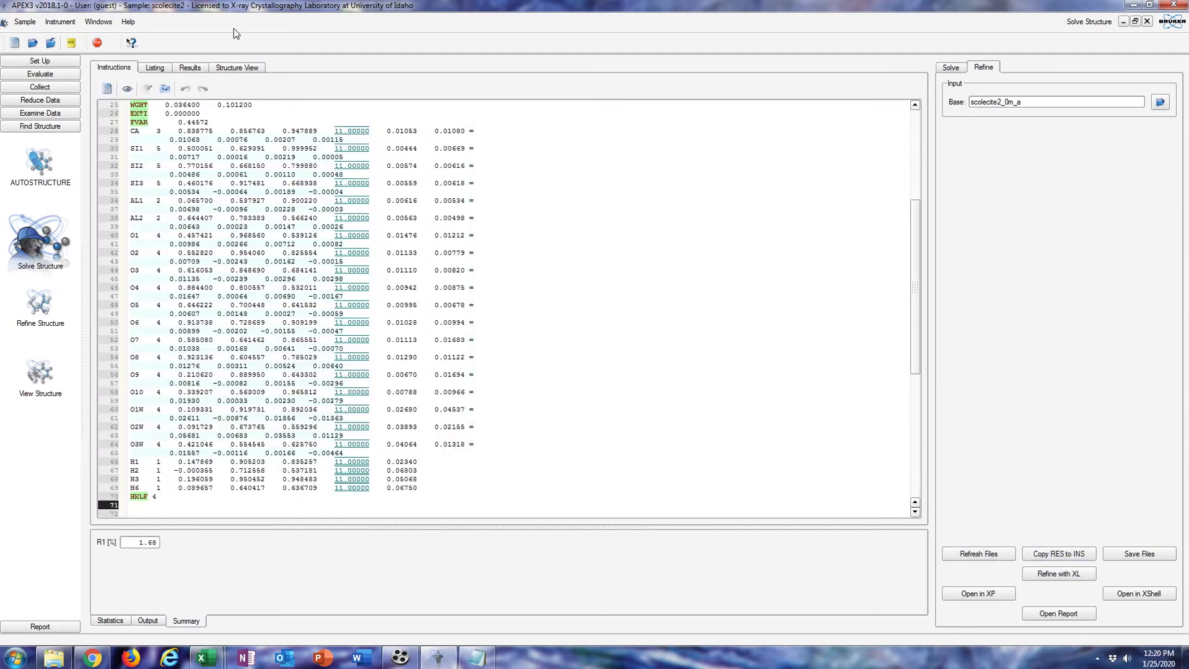
left_click(245, 69)
left_click_drag(648, 304, 585, 189)
left_click_drag(627, 240, 520, 274)
left_click_drag(543, 309, 586, 411)
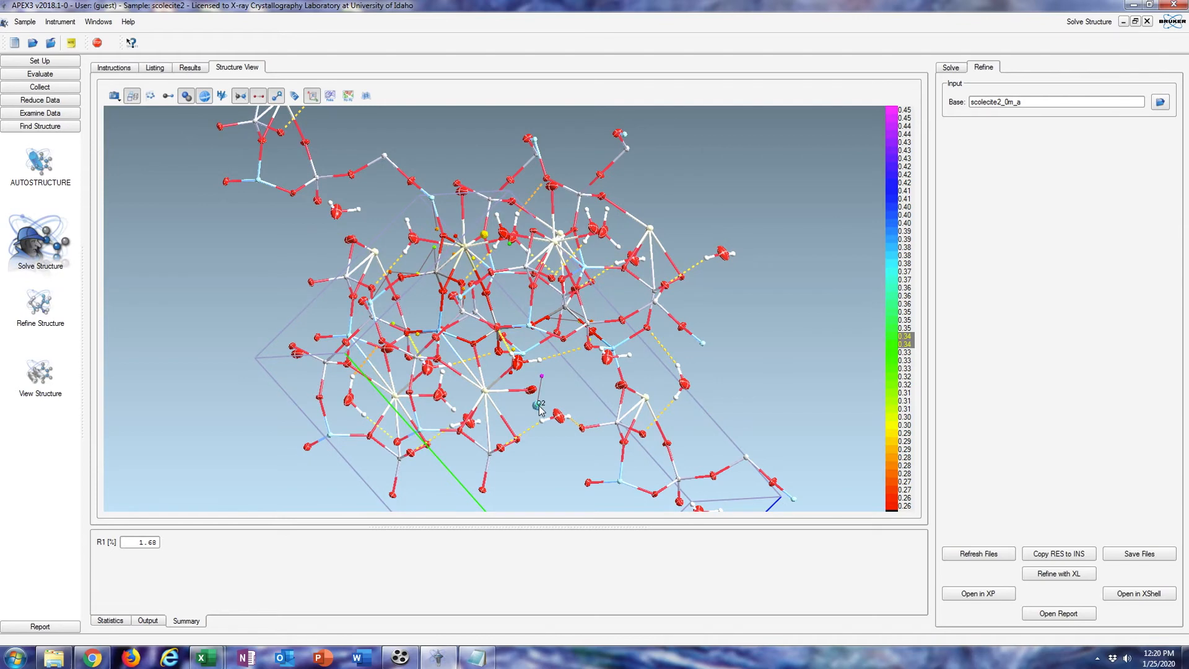
mouse_move(546, 384)
left_mouse_down()
mouse_move(515, 415)
mouse_move(541, 403)
left_mouse_up()
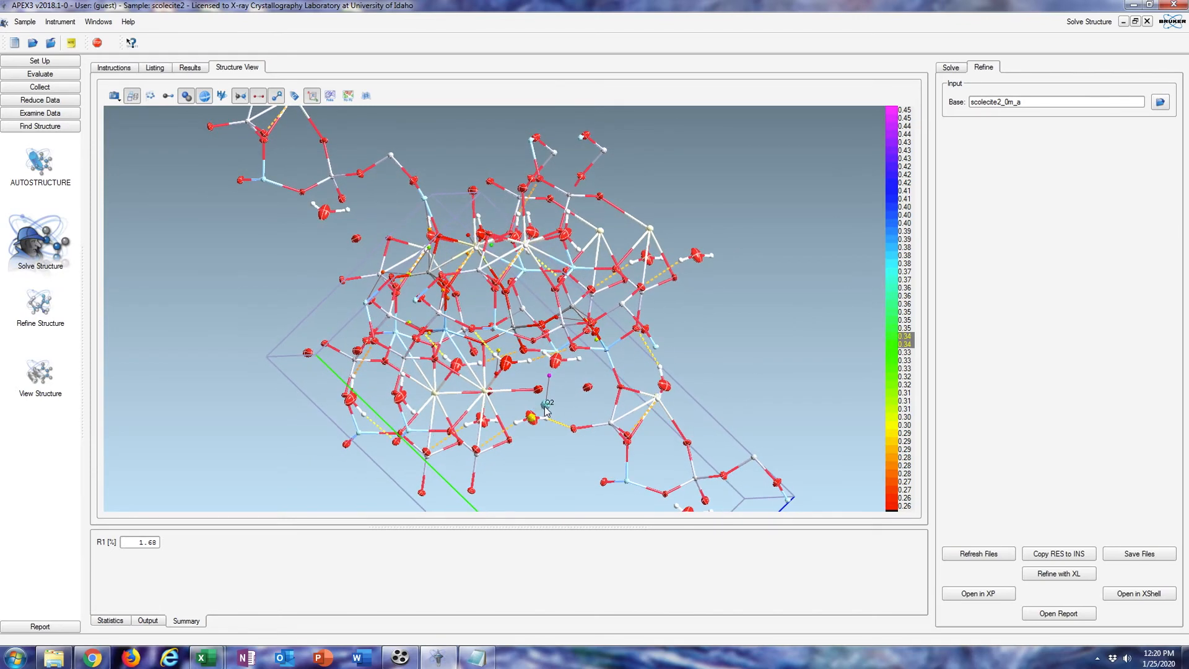
Move the Q1 and Q2 peak lines from the difference peak list to below H6, just above HKLF 4.
left_click(114, 68)
scroll(152, 245, "down", 15)
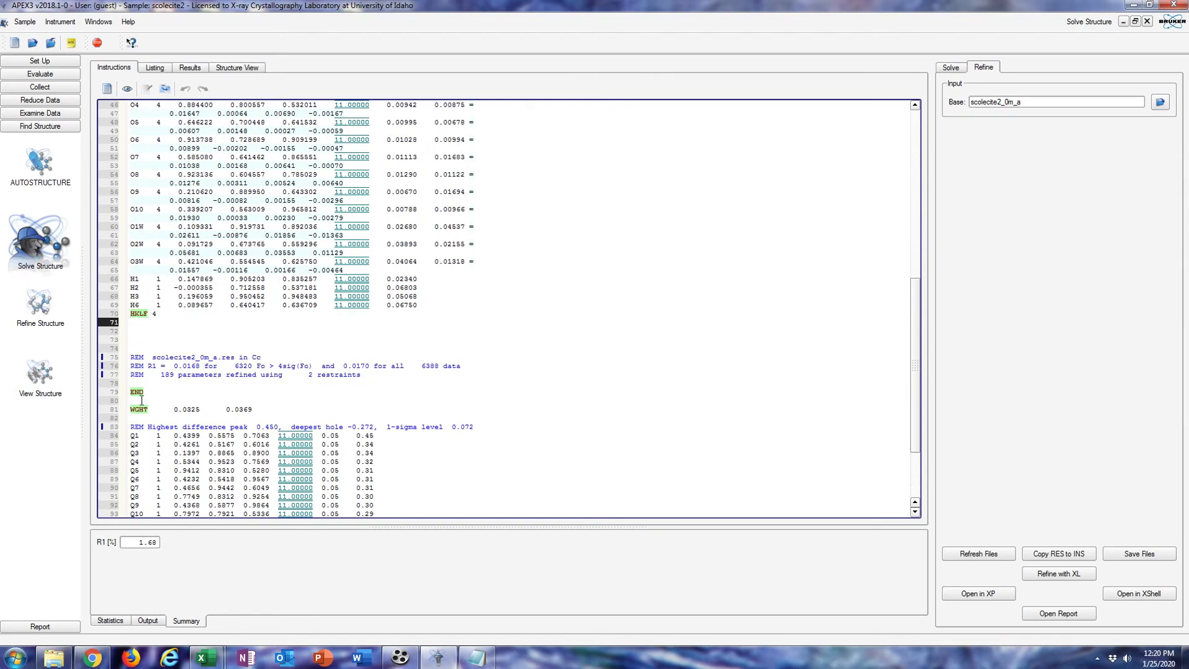
left_click_drag(132, 435, 402, 441)
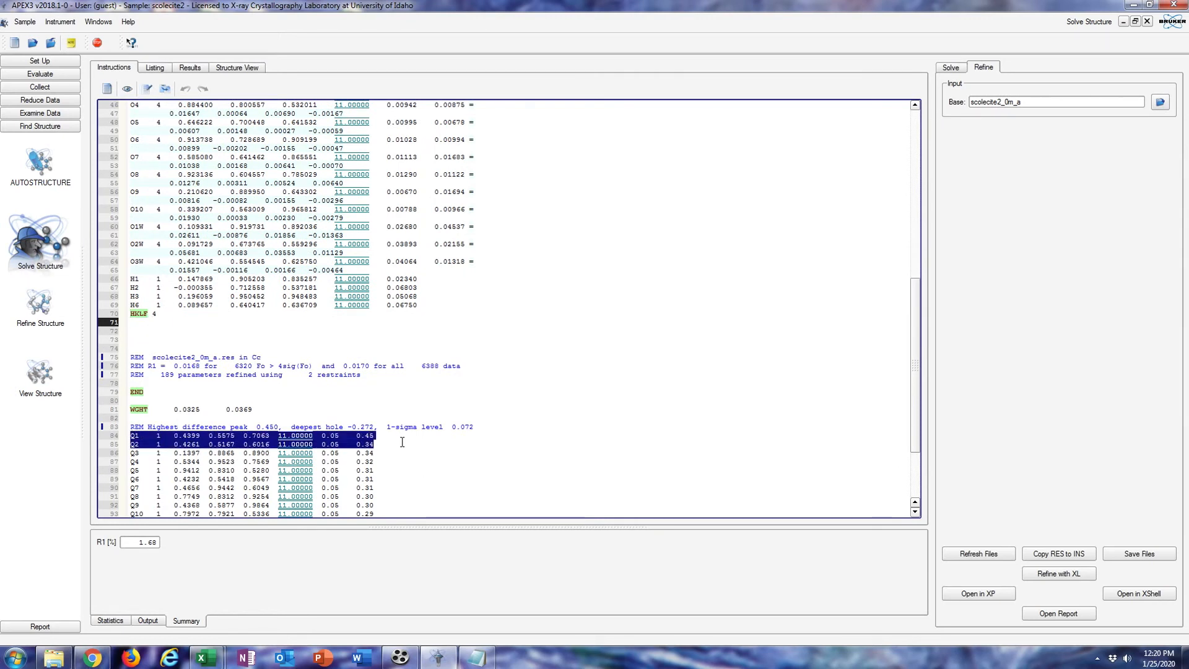
right_click(348, 440)
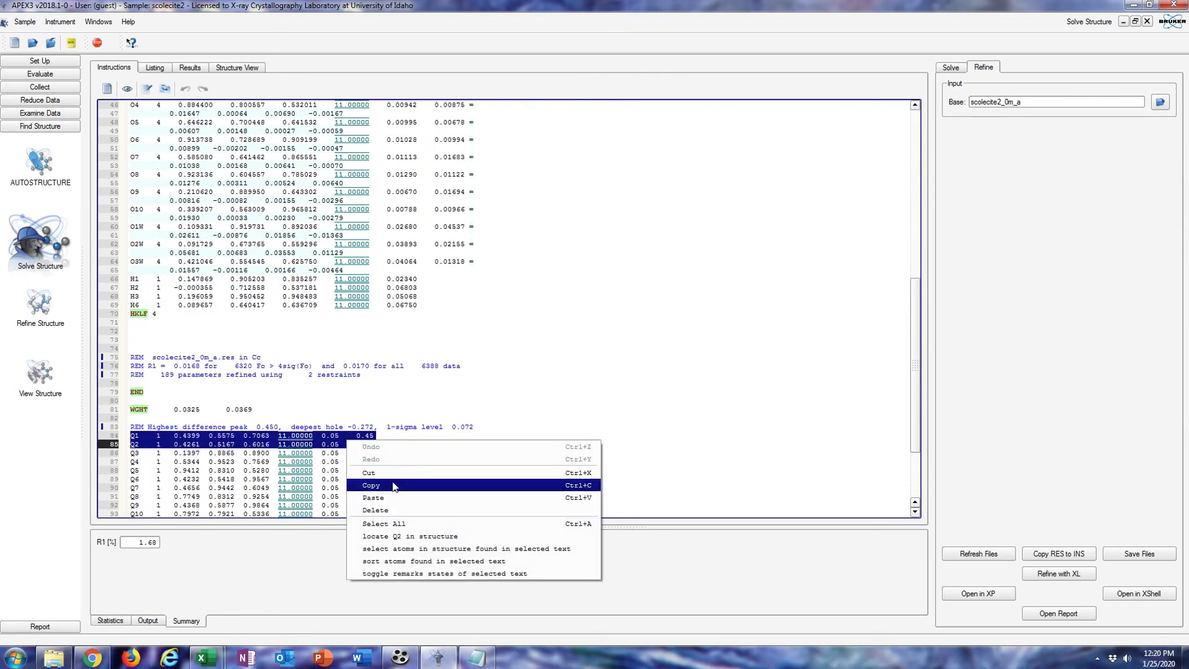
left_click(394, 486)
left_click(133, 316)
key("Return")
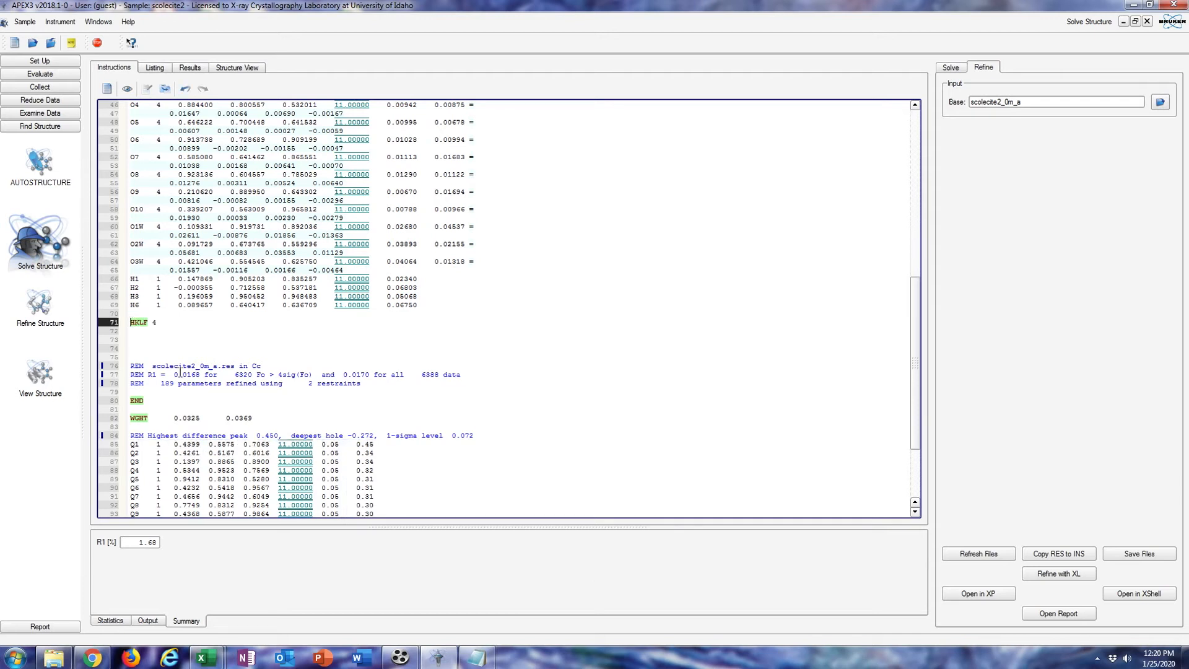
left_click_drag(133, 444, 364, 454)
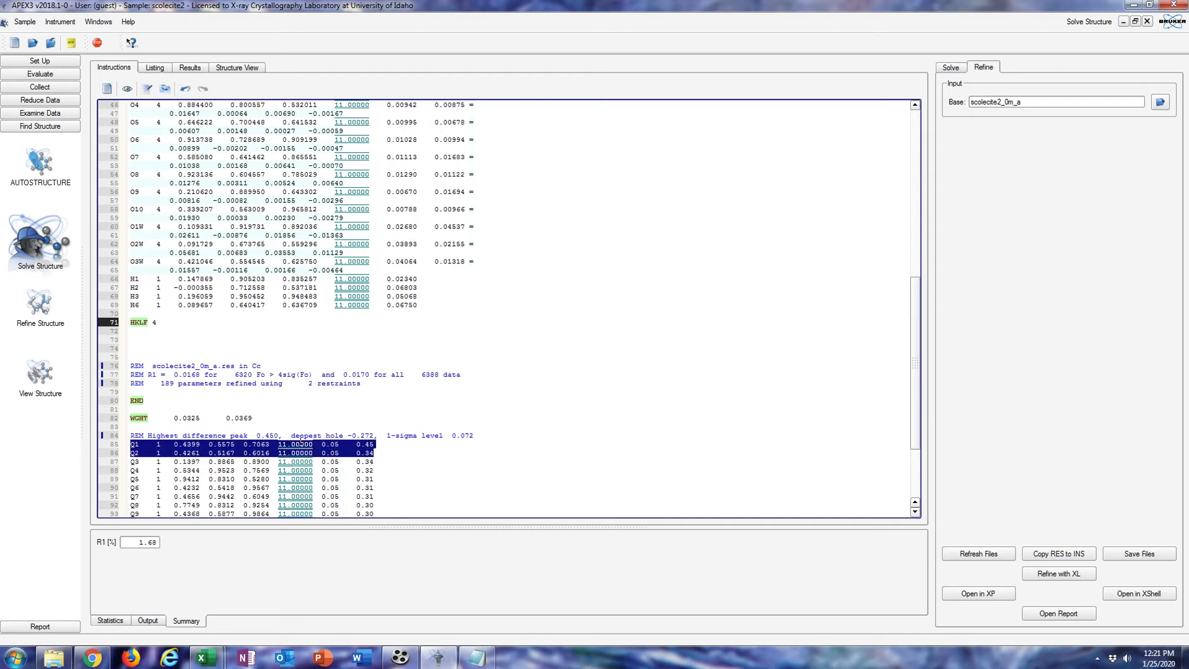
left_click_drag(156, 446, 135, 313)
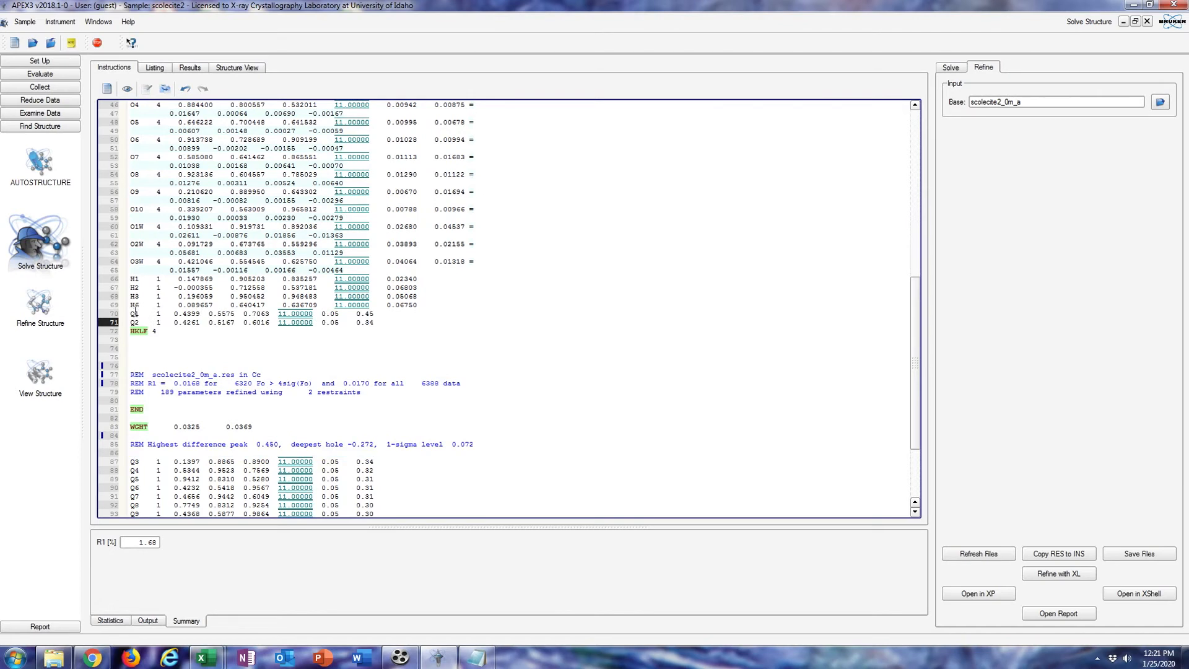
Rename the relocated Q1 and Q2 peaks as H4 and H5.
double_click(132, 313)
type("H4")
double_click(134, 322)
type("H5")
Refine the model with the new H4 and H5 using XL, copy RES to INS and inspect the structure.
left_click(1062, 580)
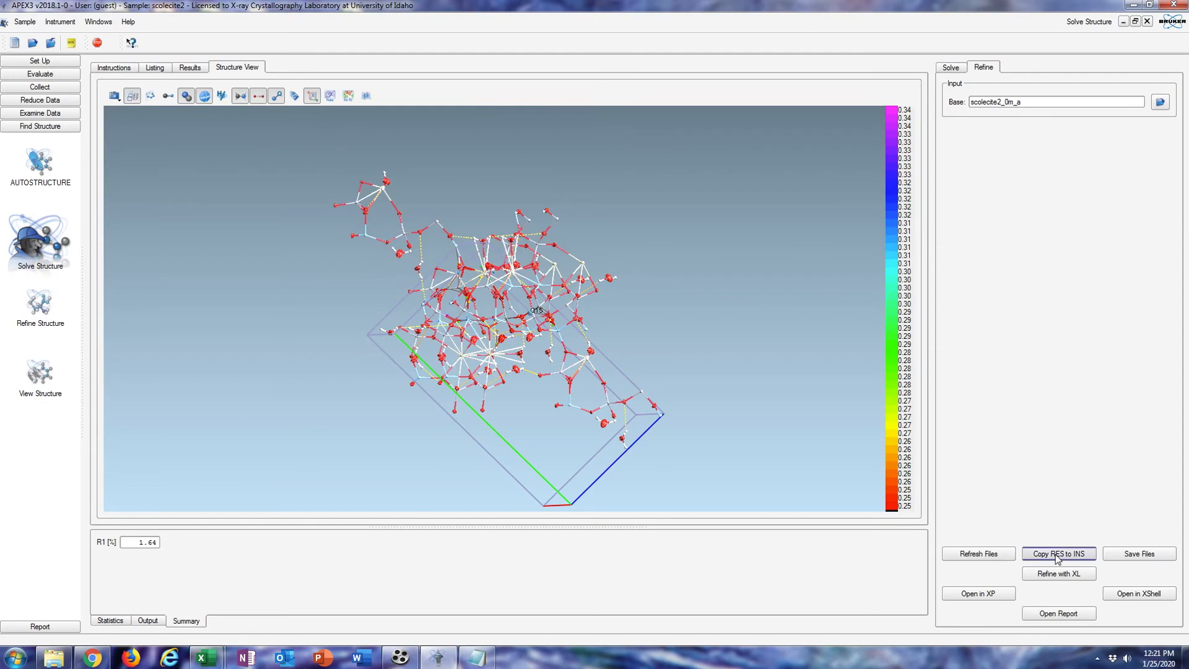
left_click(1057, 553)
left_click_drag(624, 375, 610, 240)
scroll(637, 417, "up", 5)
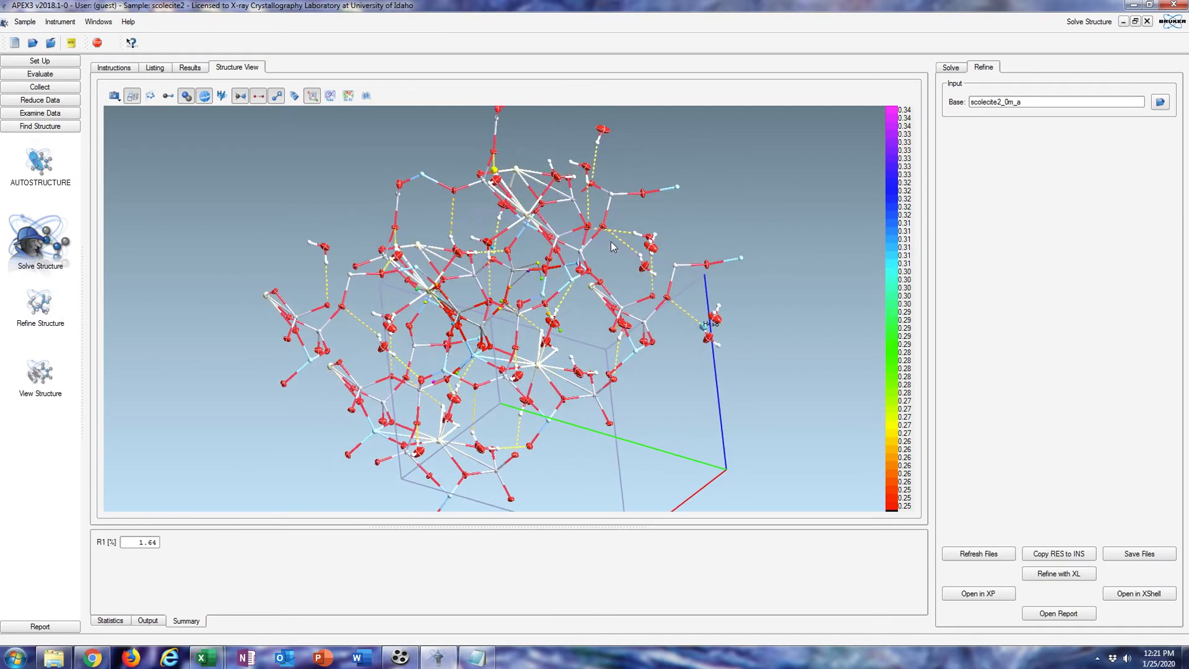
Examine the refinement listing, including the bond lengths and angles table and the Fourier peak list.
left_click(115, 68)
left_click(156, 68)
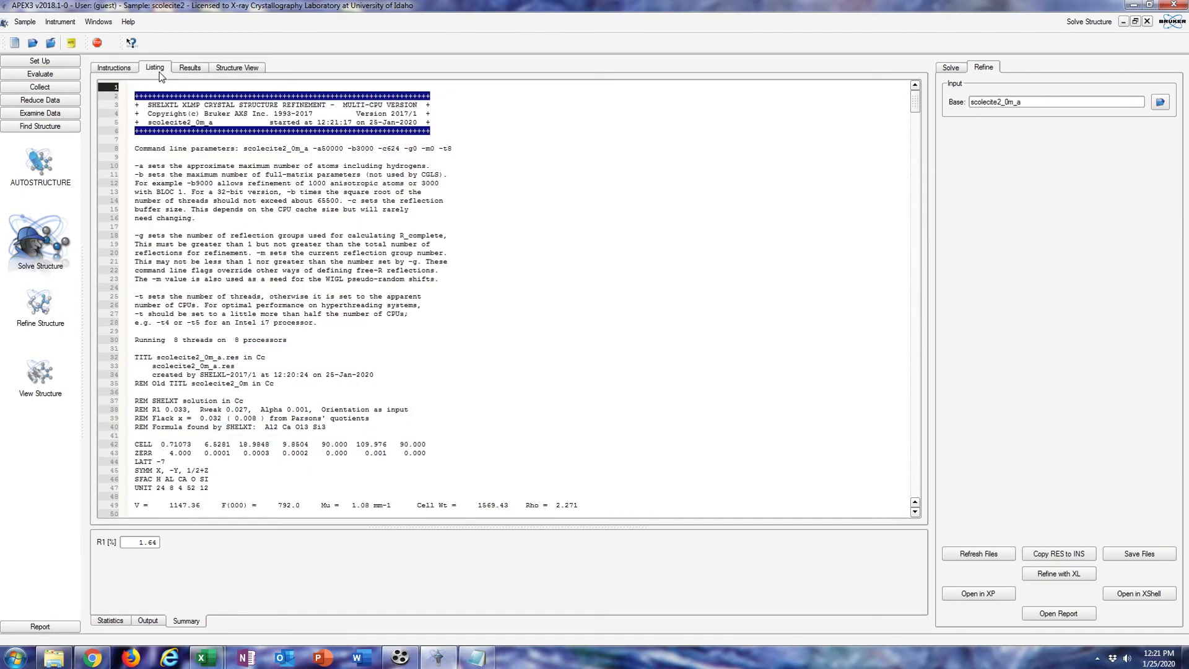
left_click_drag(918, 105, 916, 402)
scroll(773, 320, "down", 8)
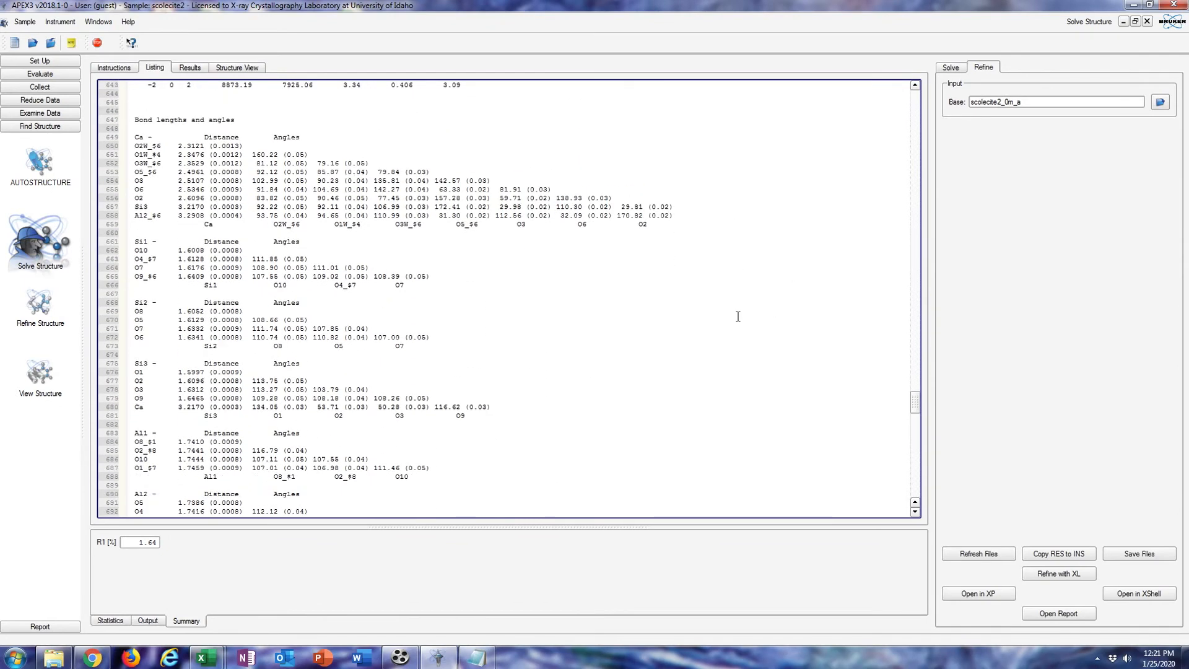
scroll(217, 246, "down", 6)
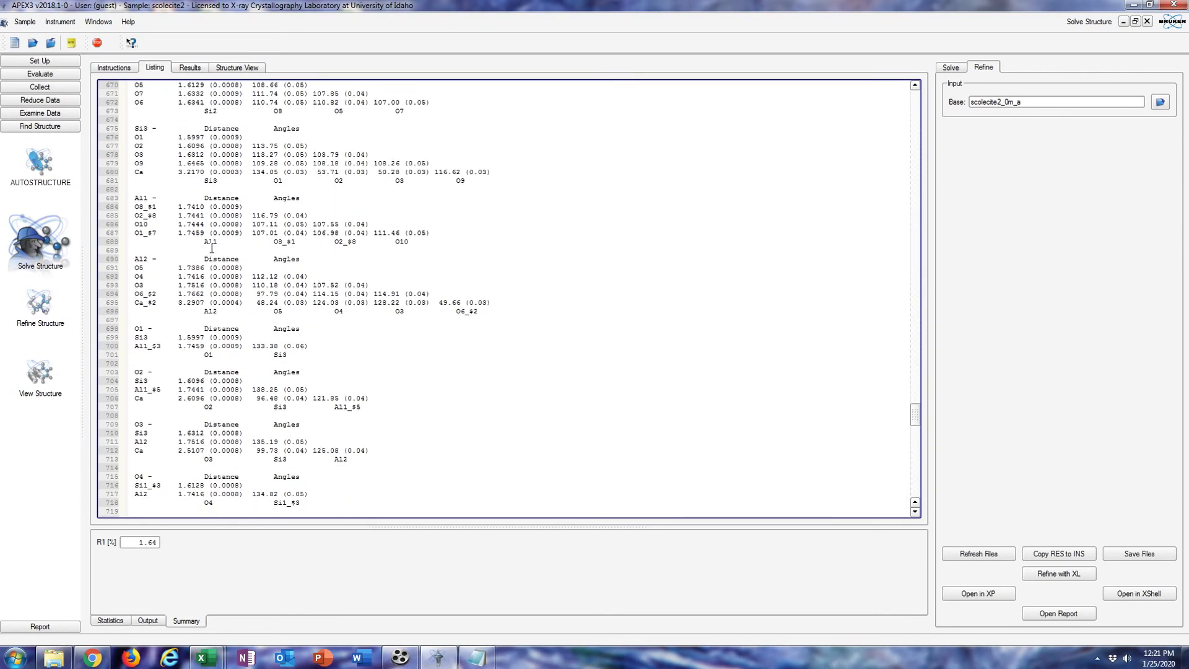
scroll(207, 249, "down", 4)
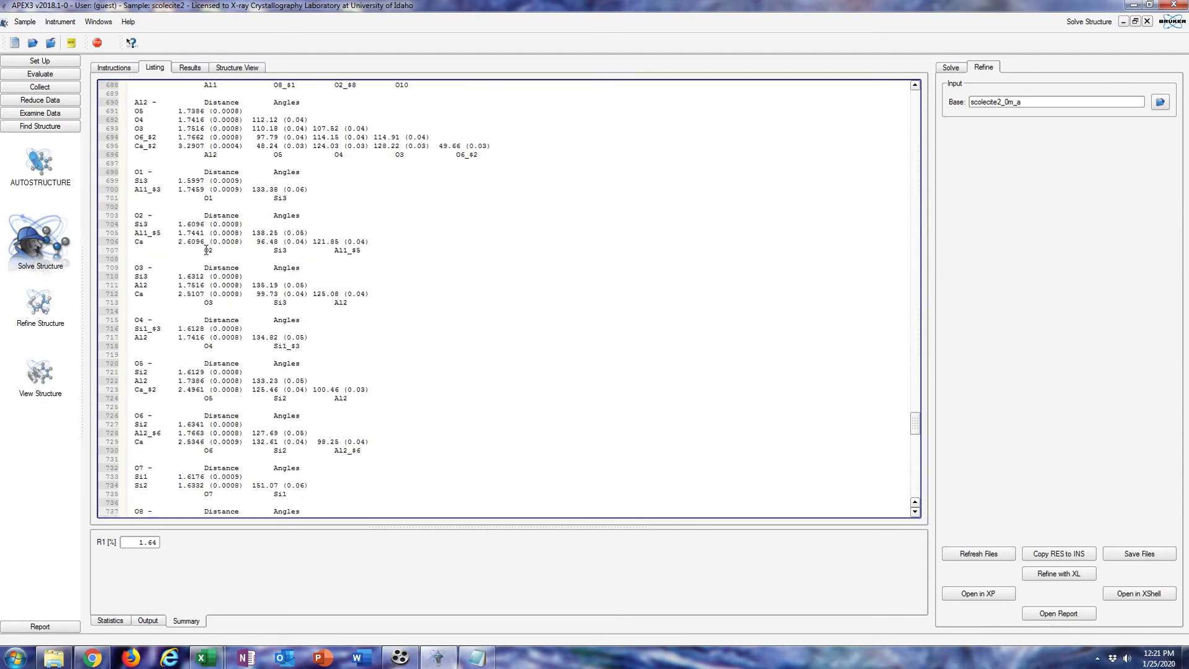
scroll(206, 249, "down", 13)
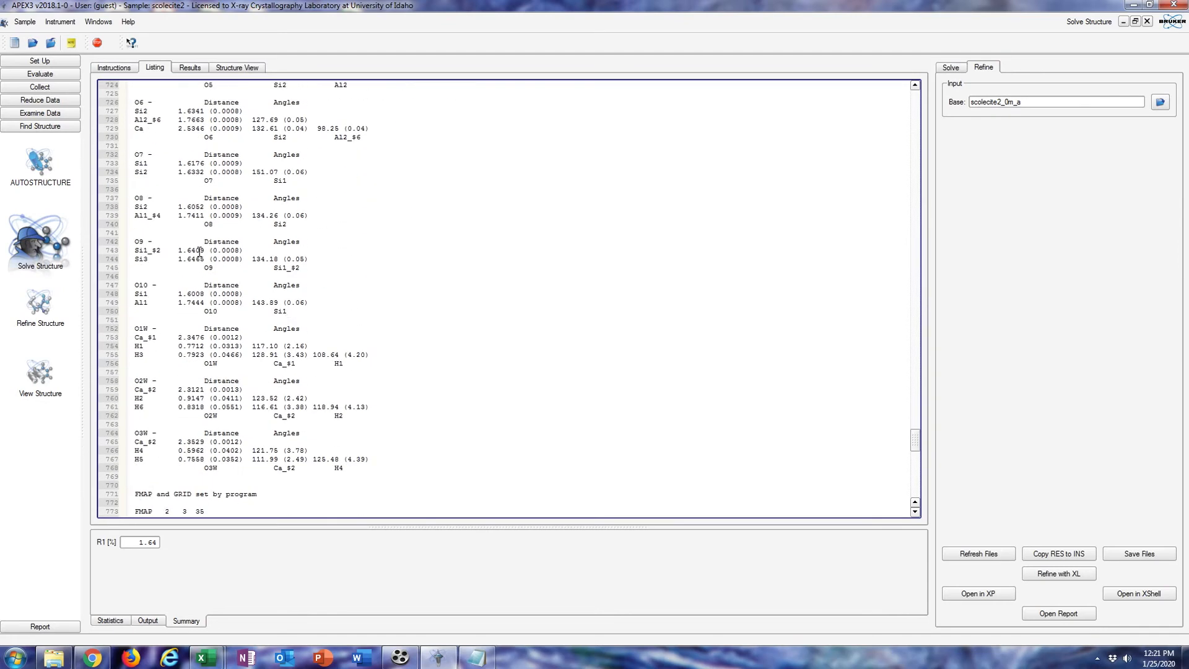
scroll(198, 252, "down", 5)
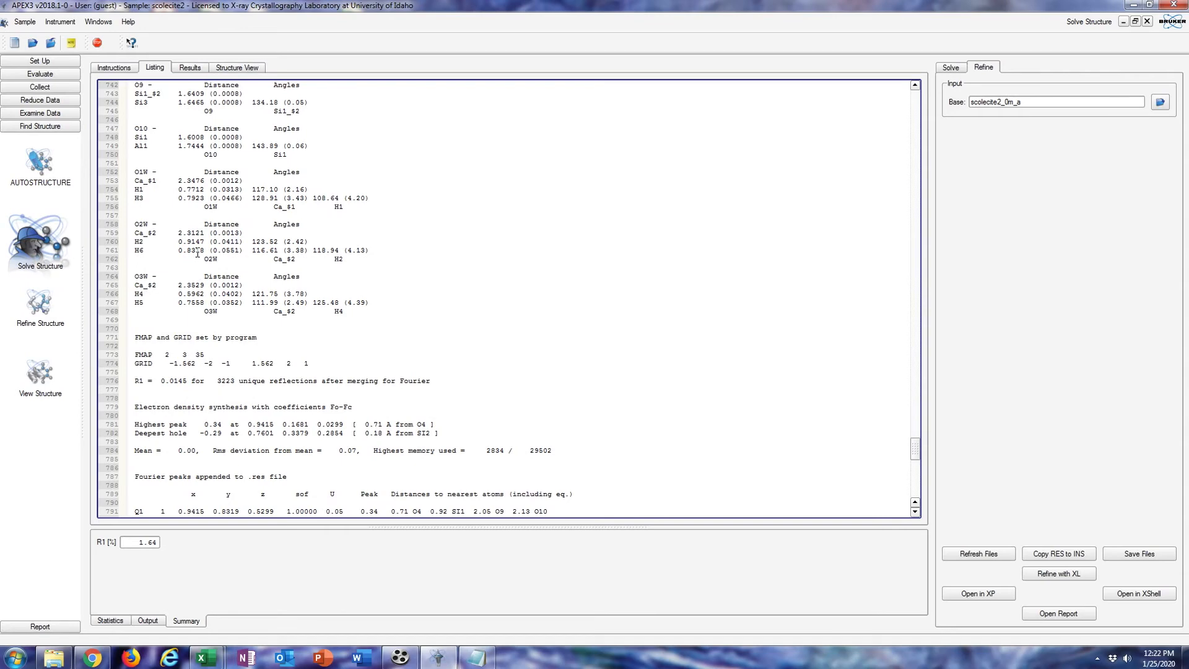
scroll(198, 252, "down", 11)
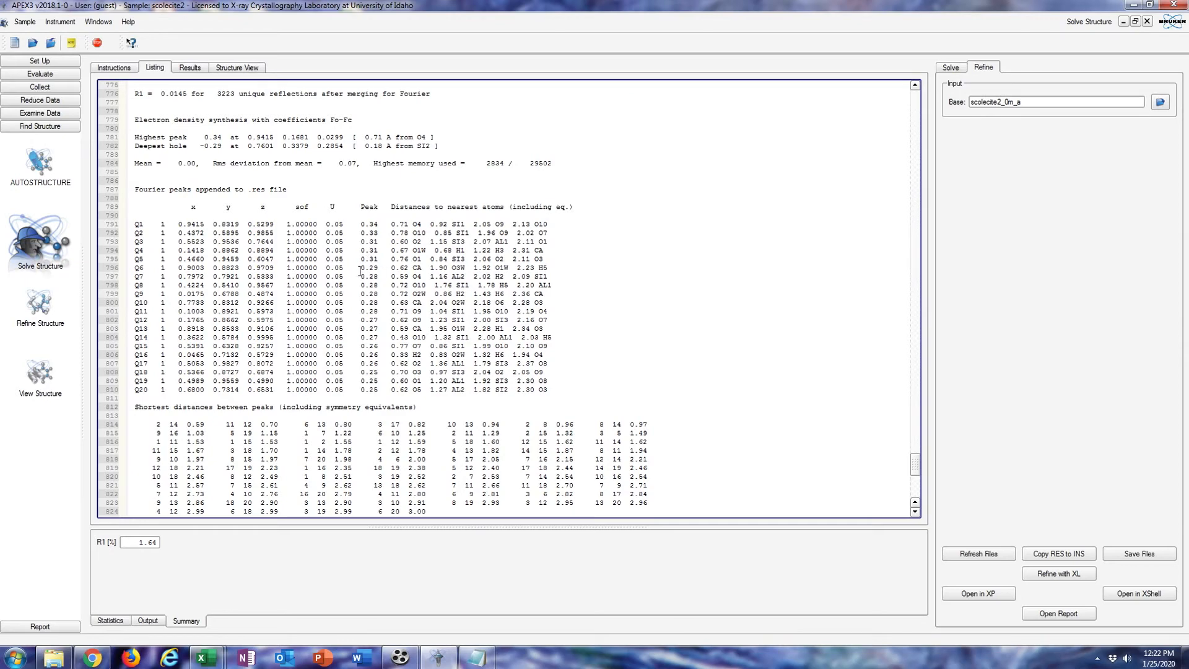
scroll(137, 219, "down", 20)
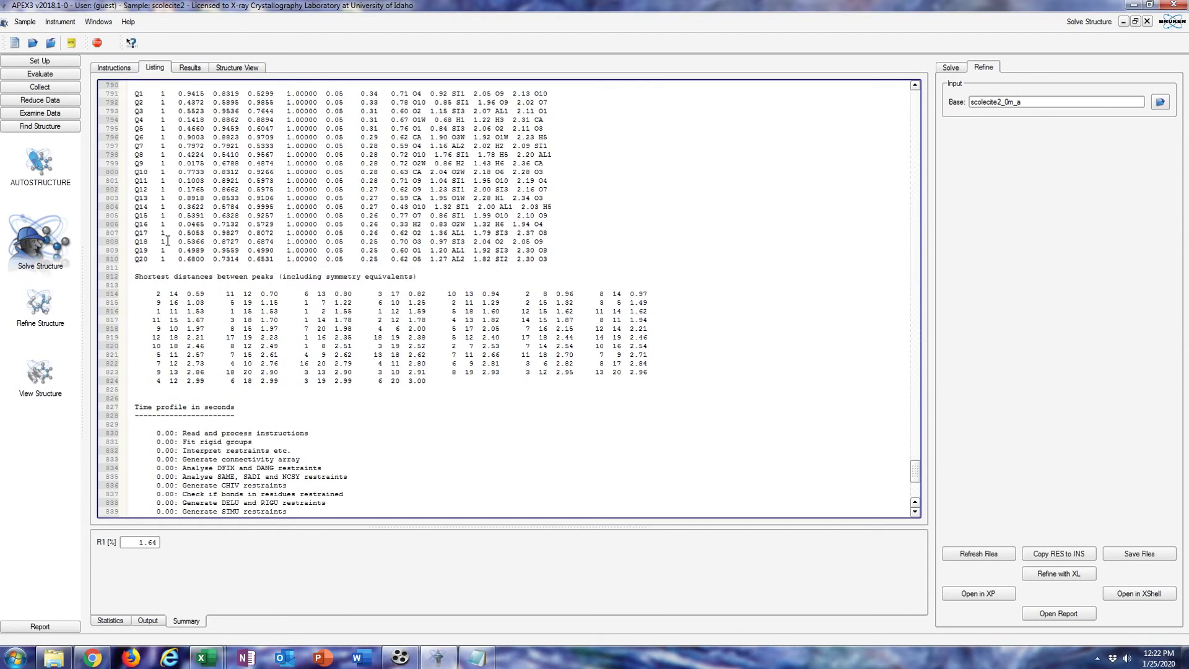
Check the O–H bond distances of the water oxygens O3W, O2W and O1W in the bond lengths table.
scroll(572, 326, "up", 20)
scroll(573, 326, "up", 8)
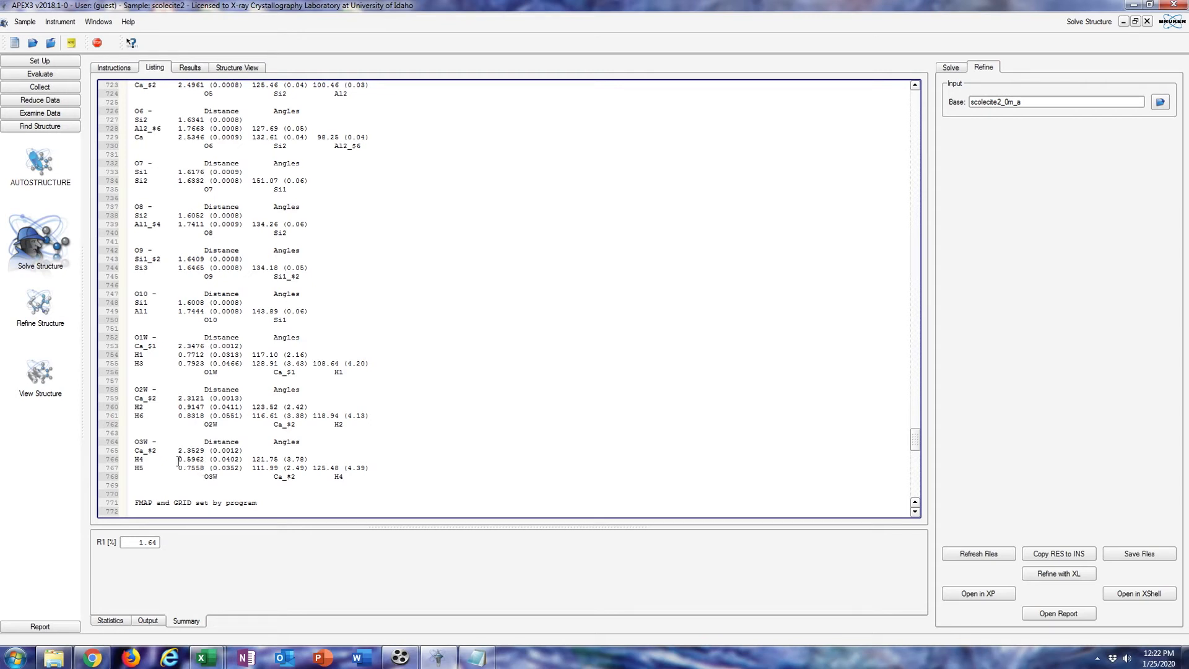
left_click_drag(178, 461, 209, 471)
left_click_drag(178, 408, 204, 413)
left_click(209, 415)
left_click_drag(178, 355, 211, 363)
left_click(210, 359)
Switch to Chrome, search for "shelx commands" and open the DFIX entry in the SHELXL instructions list.
left_click(91, 658)
left_click(751, 95)
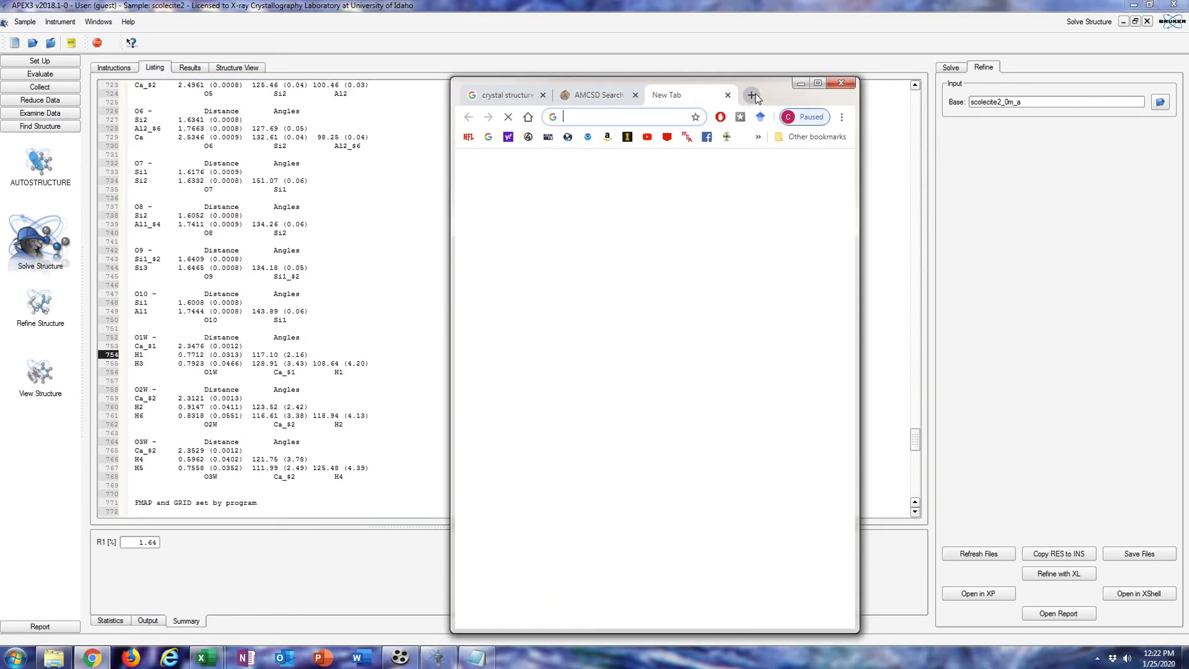
type("shelx commands")
key("Return")
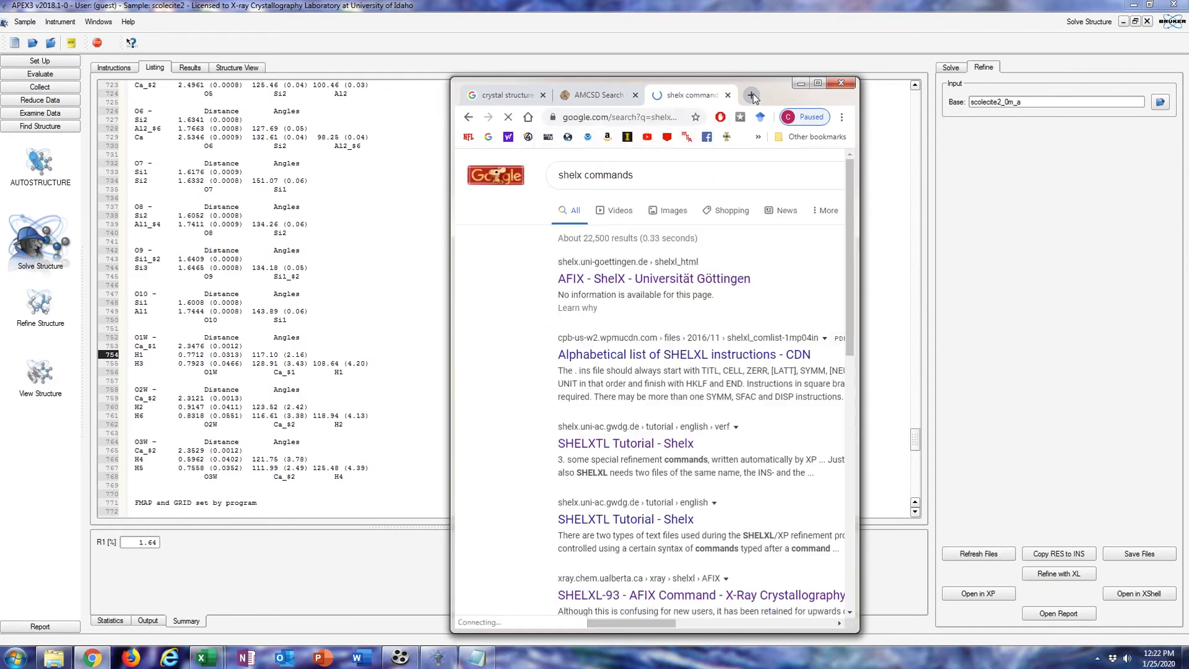
left_click(655, 282)
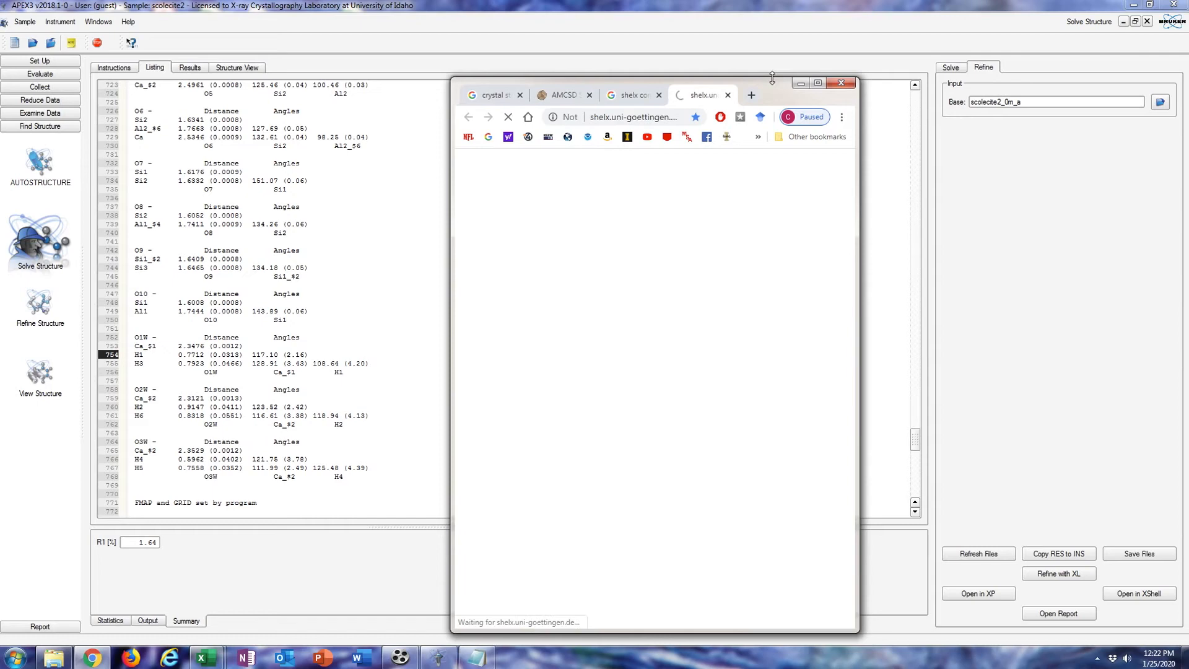
left_click_drag(858, 224, 1095, 213)
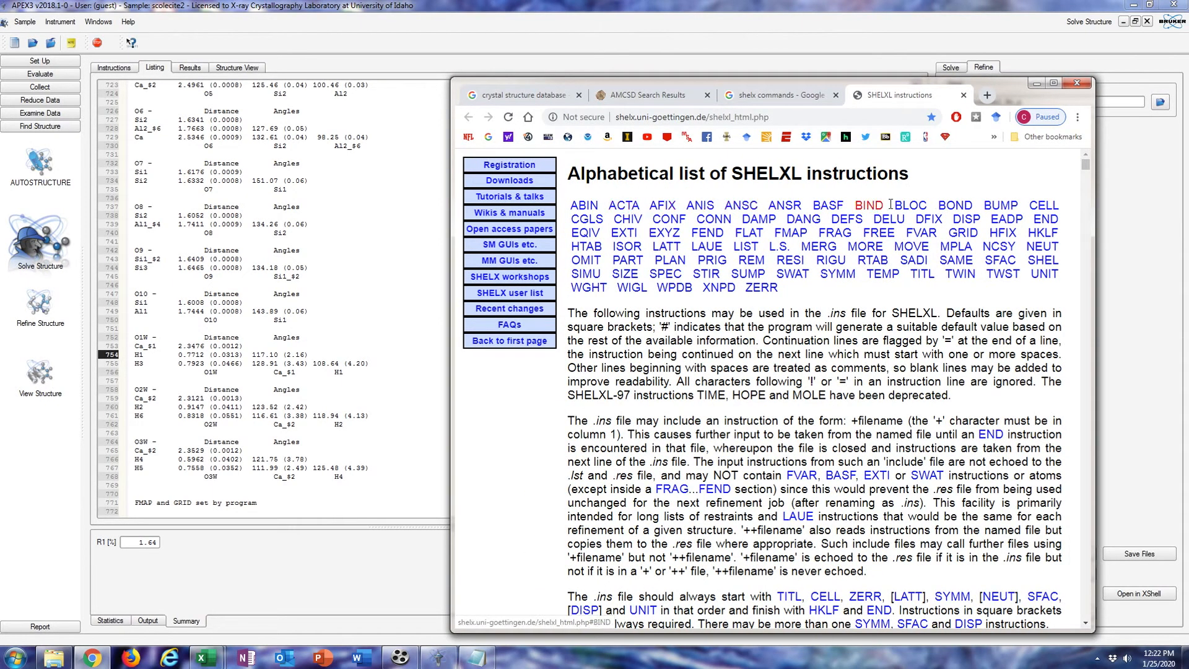
left_click(933, 220)
Read the DFIX syntax, including the target distance, standard deviation and atom pairs parameters.
left_click_drag(574, 191, 725, 192)
left_click(617, 195)
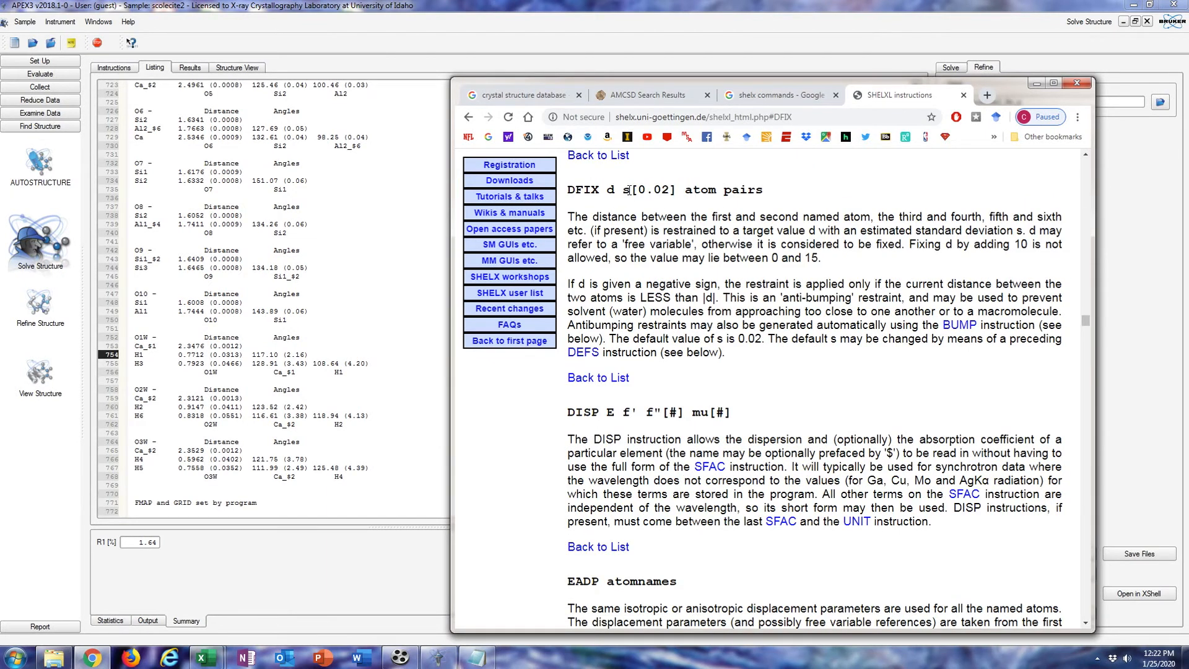
left_click_drag(623, 190, 678, 190)
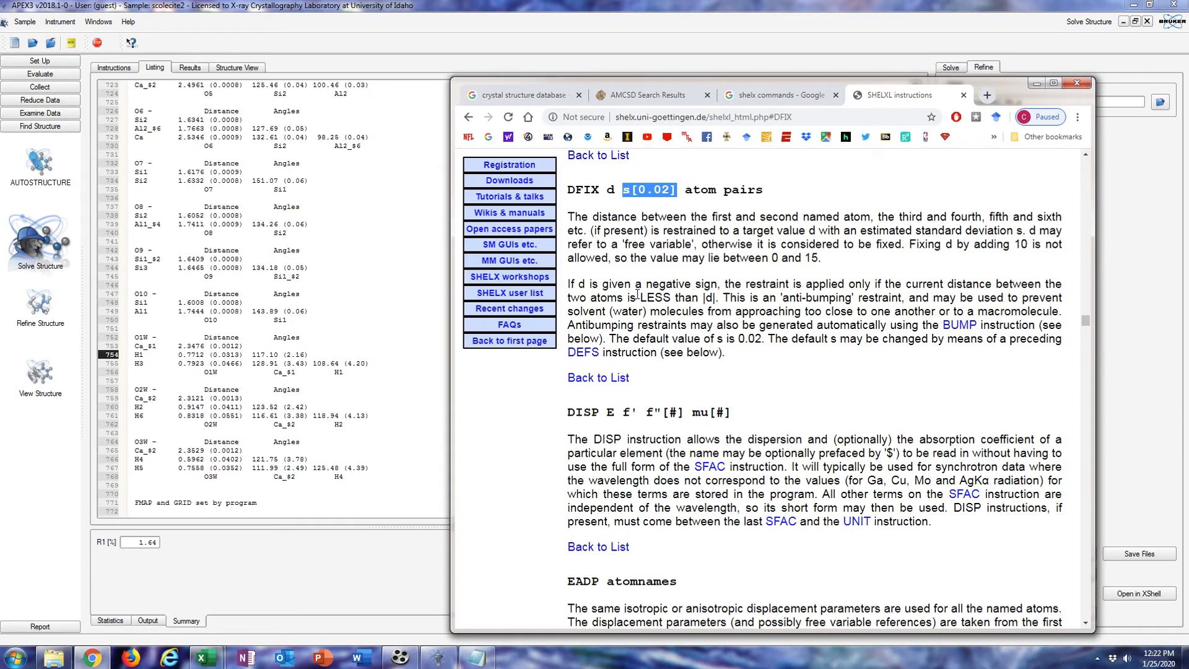
scroll(619, 285, "up", 1)
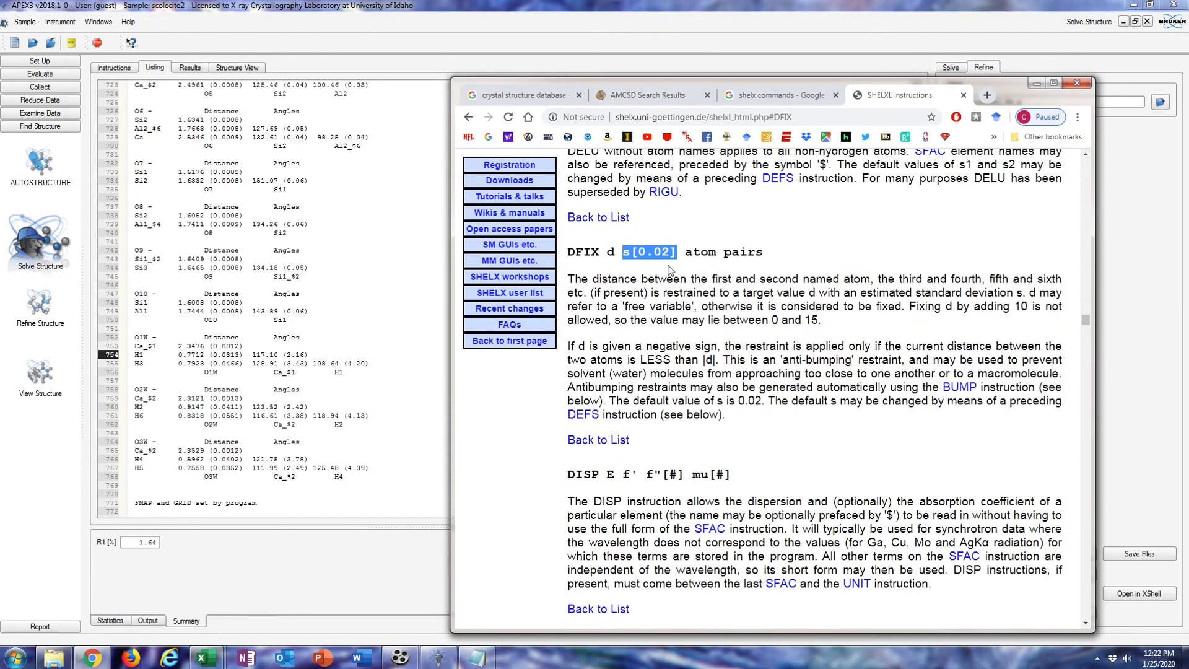
left_click_drag(451, 348, 342, 349)
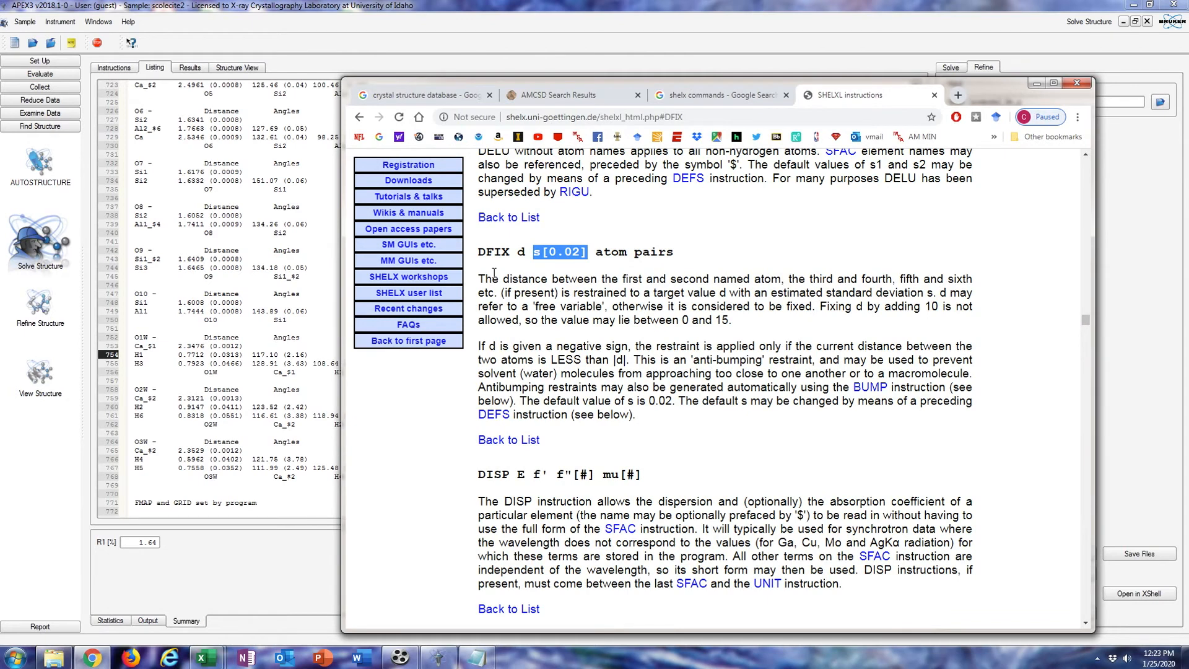
left_click_drag(594, 253, 686, 259)
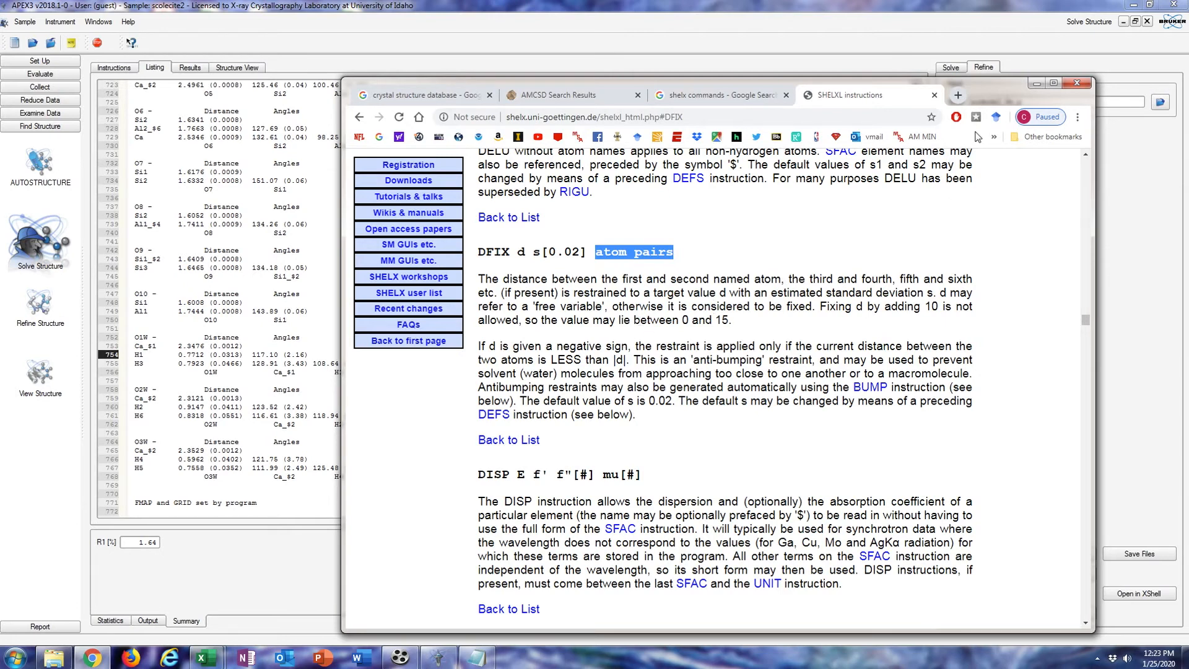
Switch back to APEX3 and start a DFIX instruction on a new line below LIST 6 in the instructions file.
left_click(1037, 83)
scroll(470, 338, "up", 11)
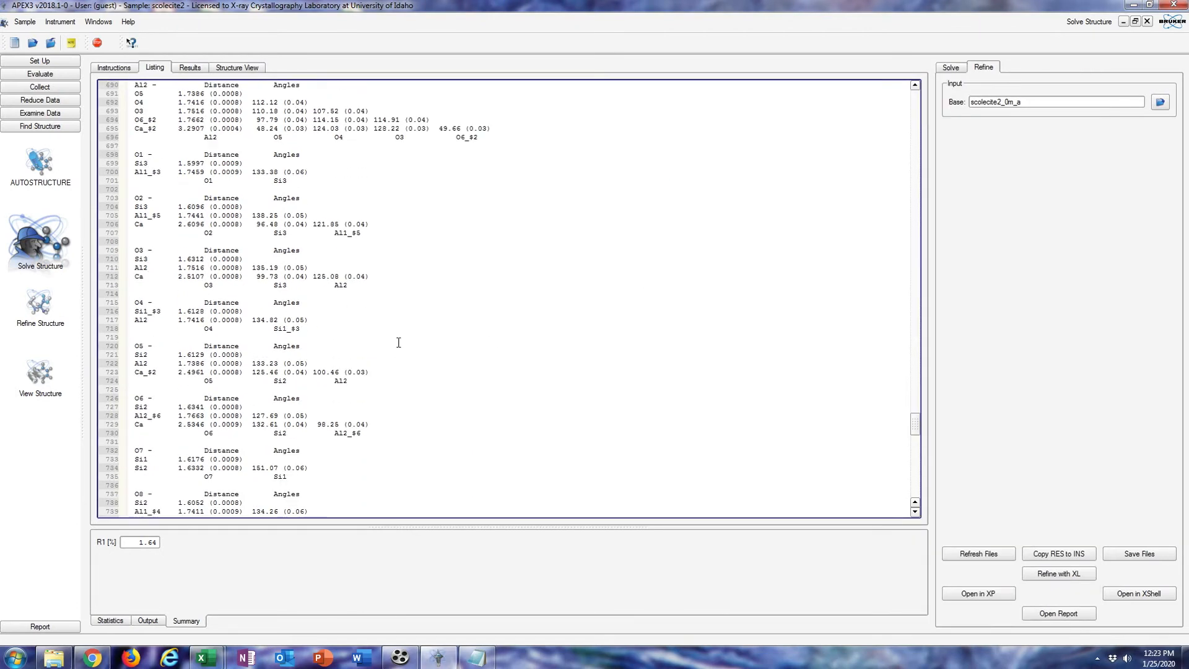
scroll(399, 342, "up", 20)
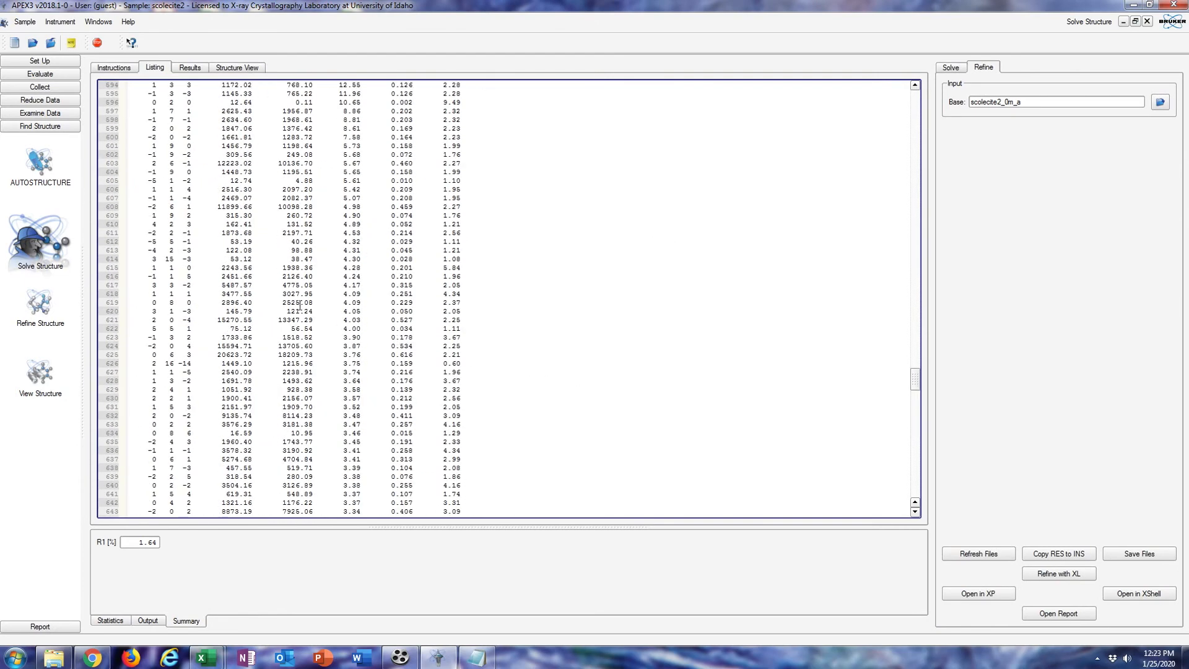
left_click(123, 70)
scroll(183, 255, "down", 4)
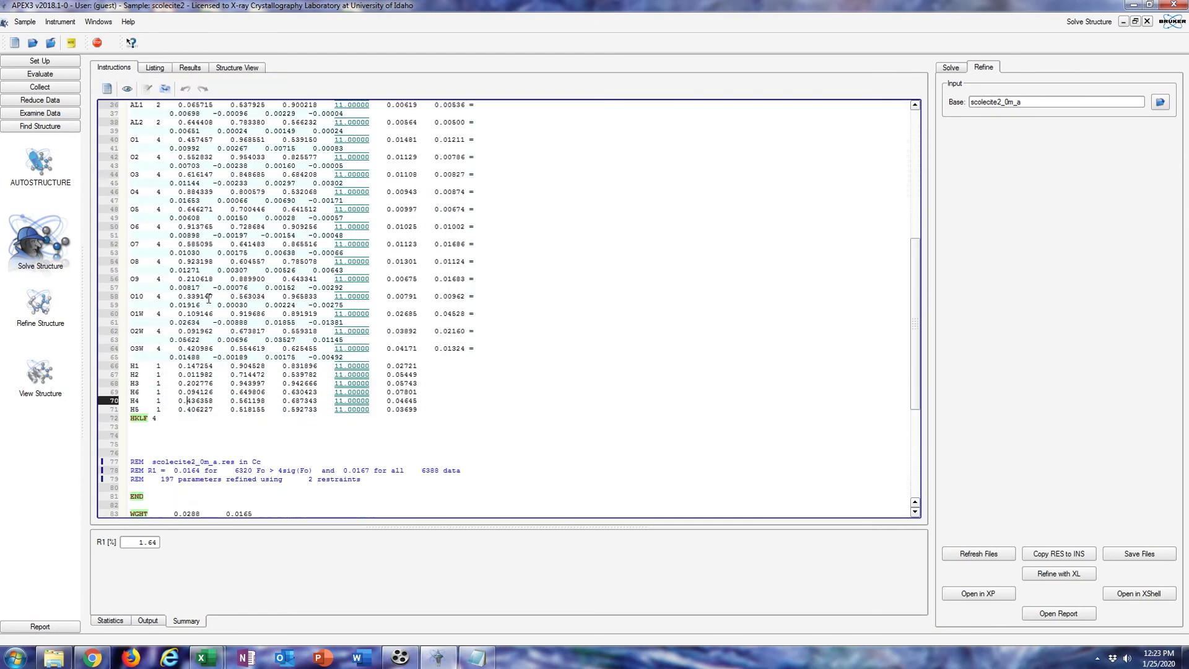
scroll(215, 319, "up", 5)
scroll(194, 236, "up", 5)
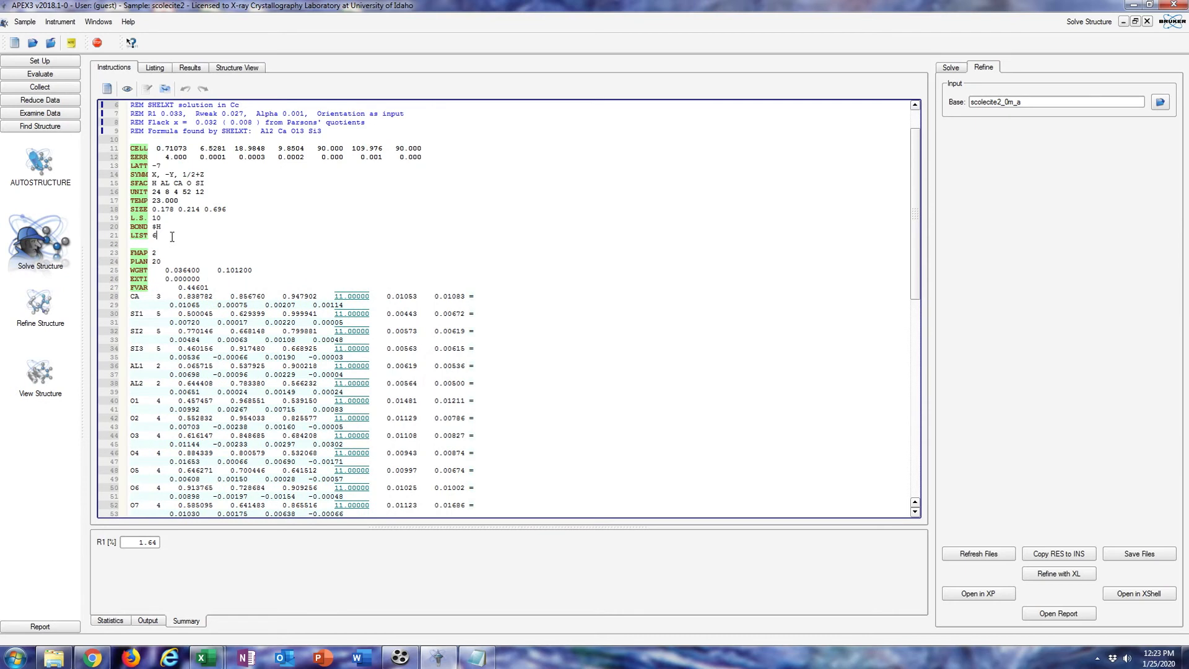
left_click(169, 238)
key("Return")
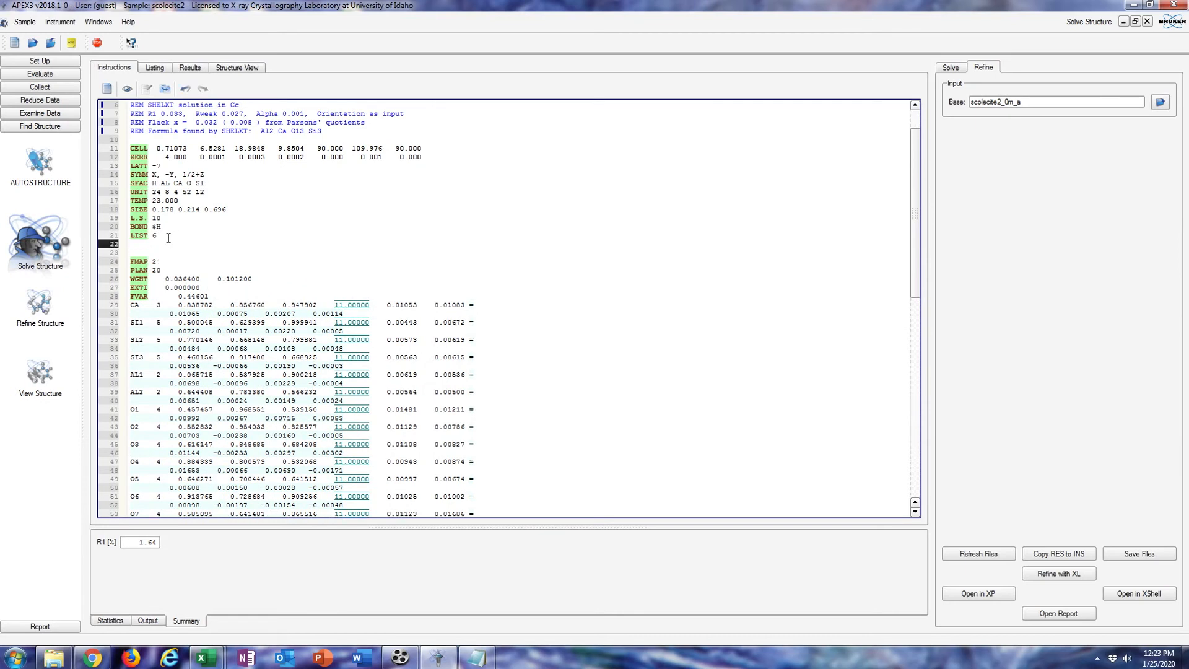
type("DFIX")
Look through the scolecite_template file in Notepad for an example DFIX line, and close it.
left_click(476, 658)
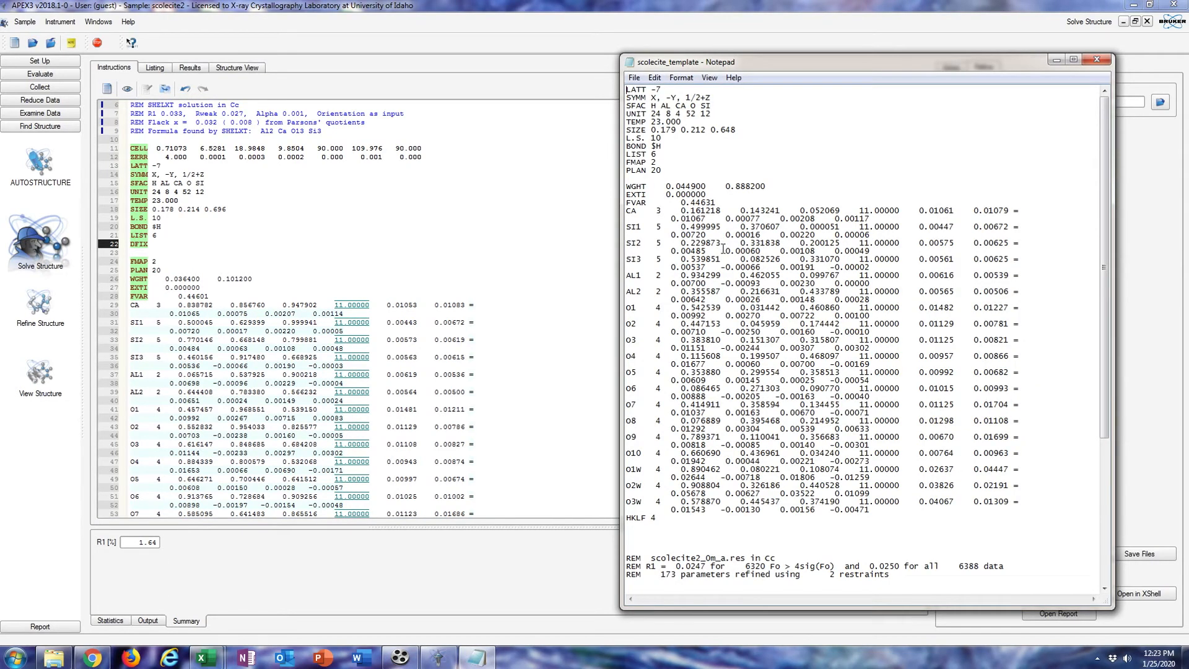
scroll(684, 216, "down", 3)
scroll(686, 219, "up", 2)
scroll(686, 220, "up", 1)
left_click(1096, 60)
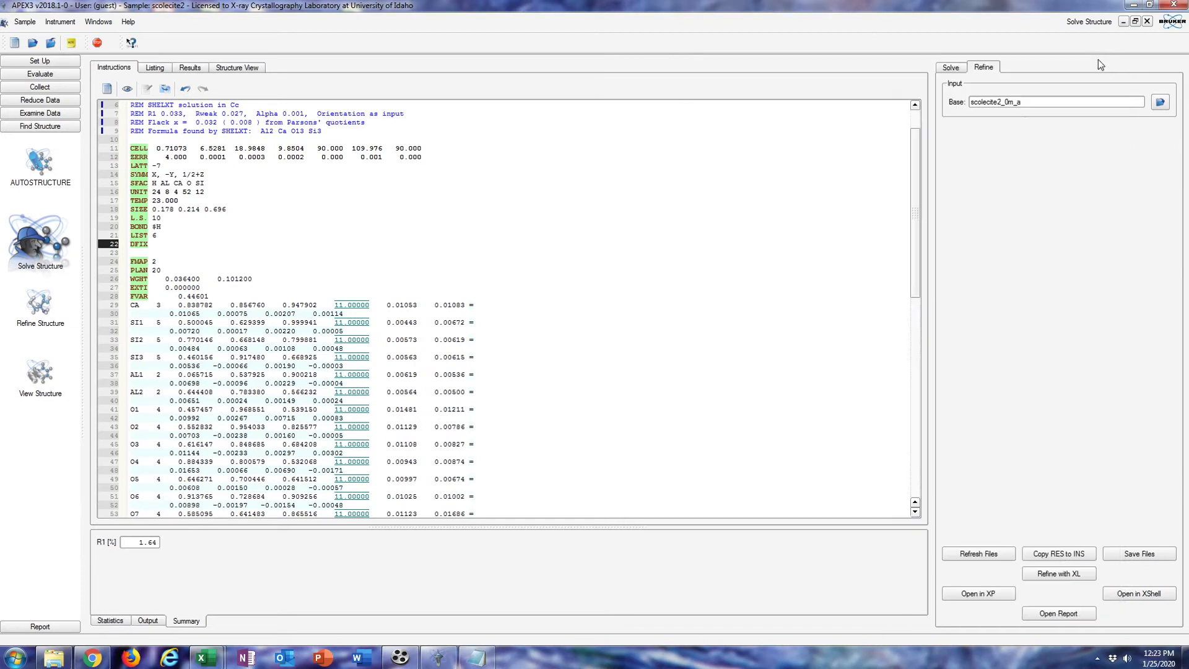
Open the low_R_scolecite file from the desktop and copy its DFIX line for H1.
left_click(1133, 5)
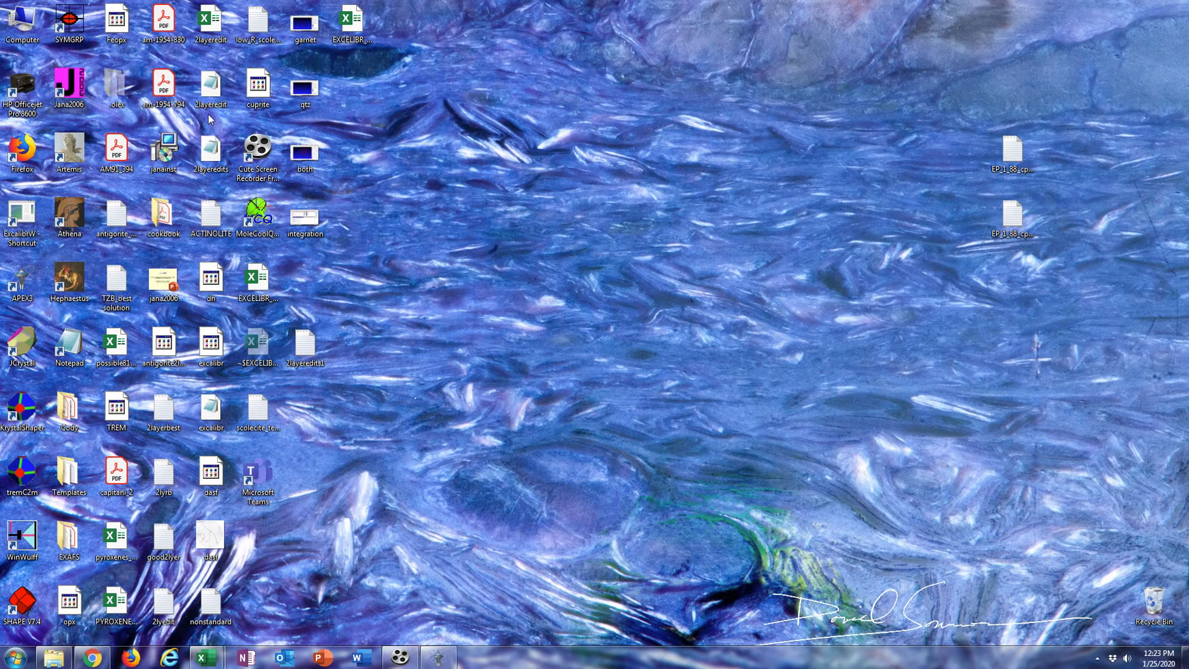
double_click(268, 45)
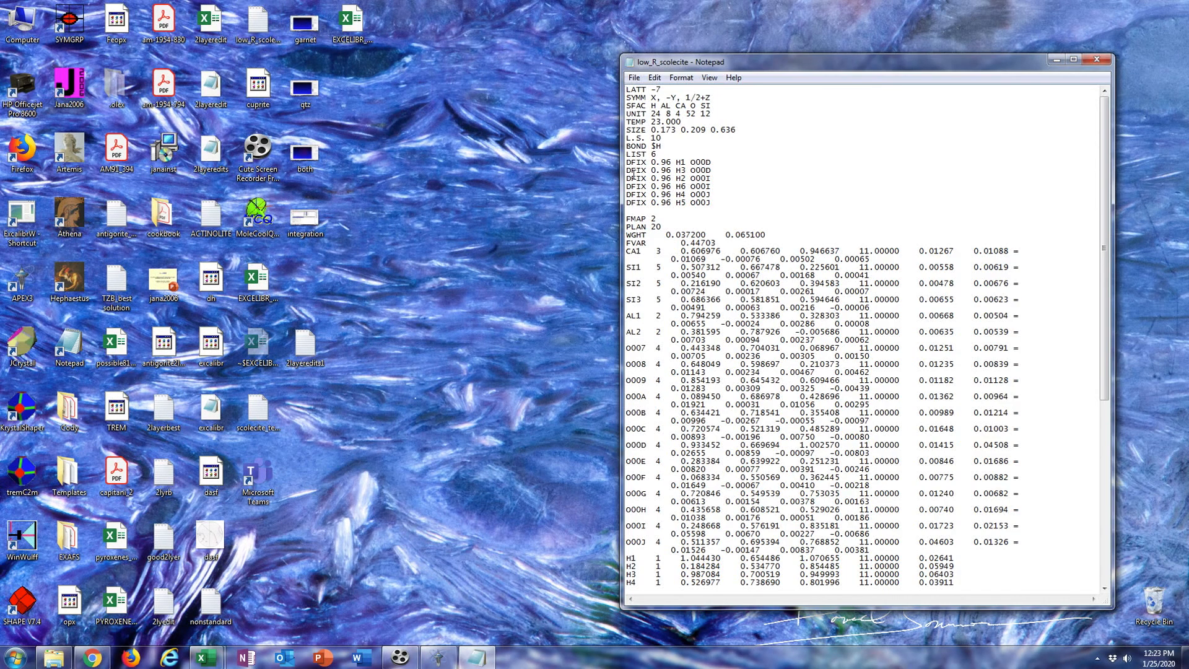
left_click_drag(626, 162, 711, 162)
left_click(670, 164)
left_click_drag(628, 162, 712, 164)
right_click(699, 164)
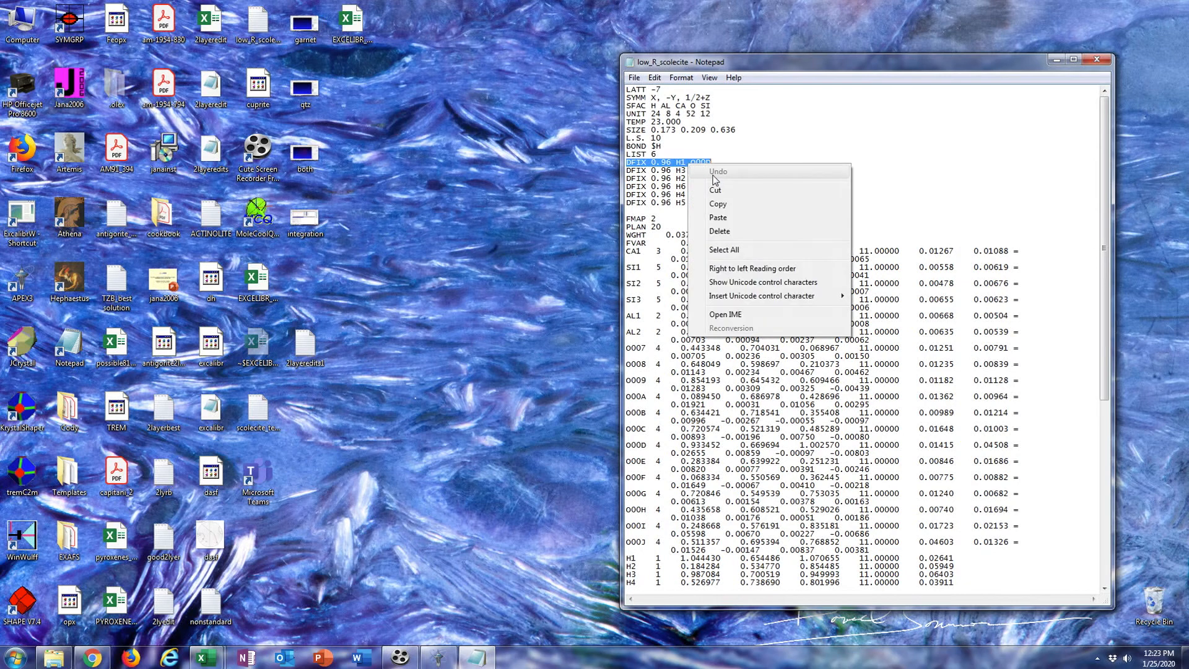
left_click(740, 202)
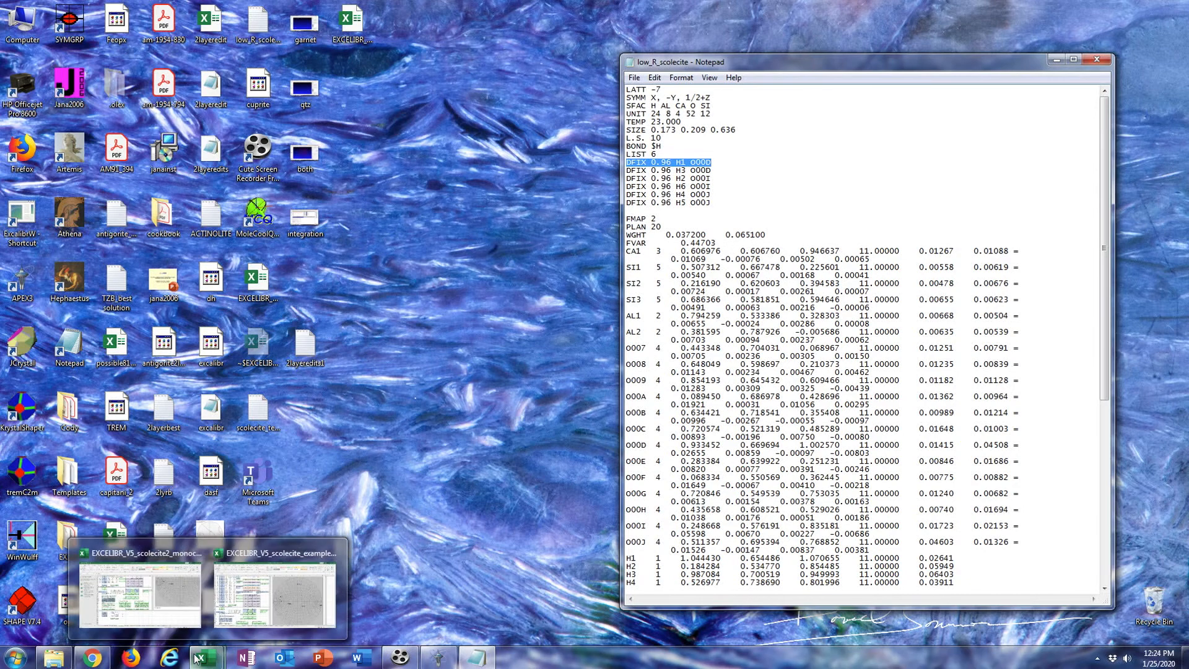
Return to APEX3 and complete the DFIX line from the copied text, adapted to read DFIX 0.96 H1 O1W.
left_click(438, 657)
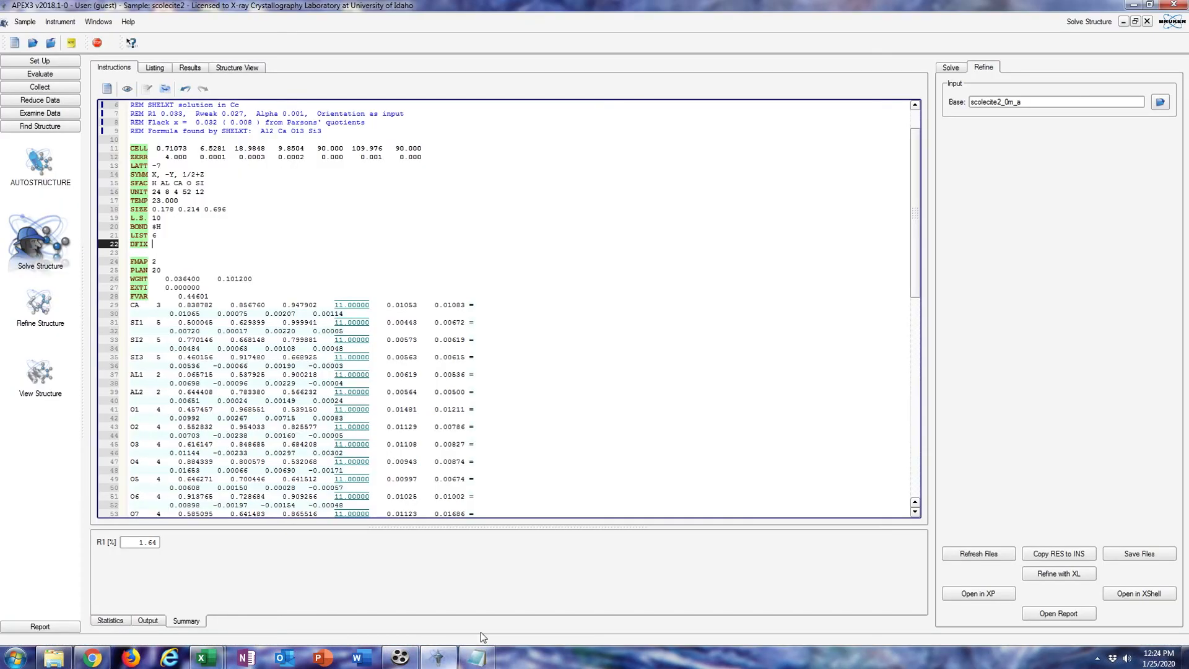
right_click(155, 244)
left_click(178, 301)
key("BackSpace")
key("BackSpace")
key("BackSpace")
key("BackSpace")
scroll(198, 261, "down", 1)
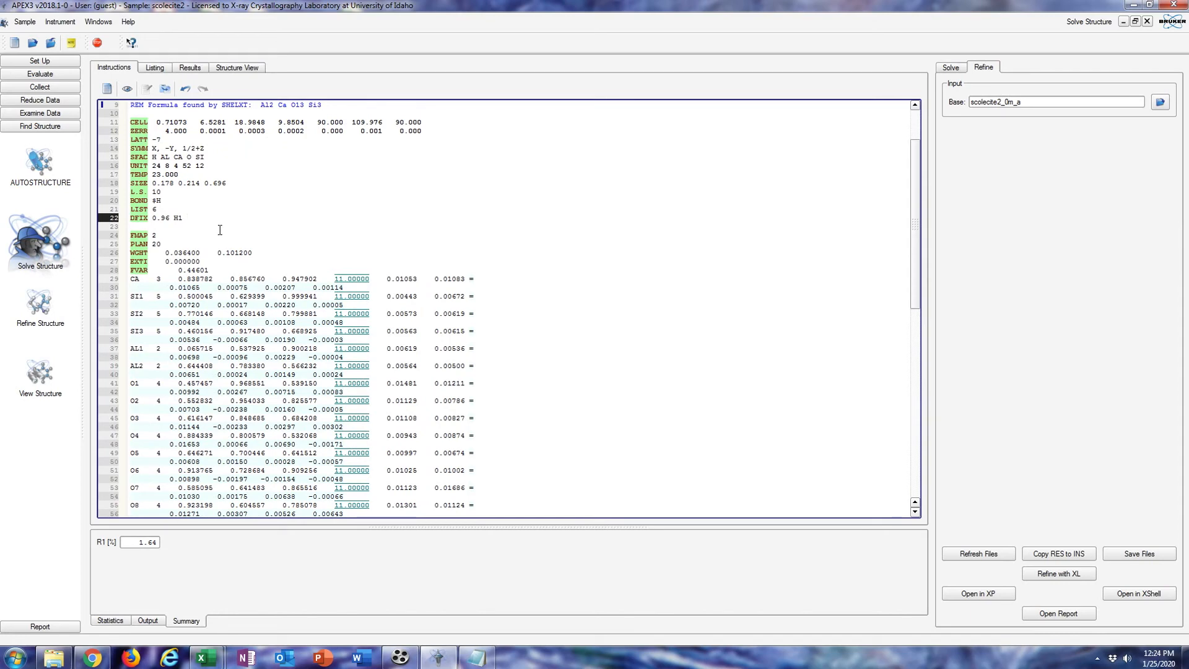
scroll(204, 253, "down", 7)
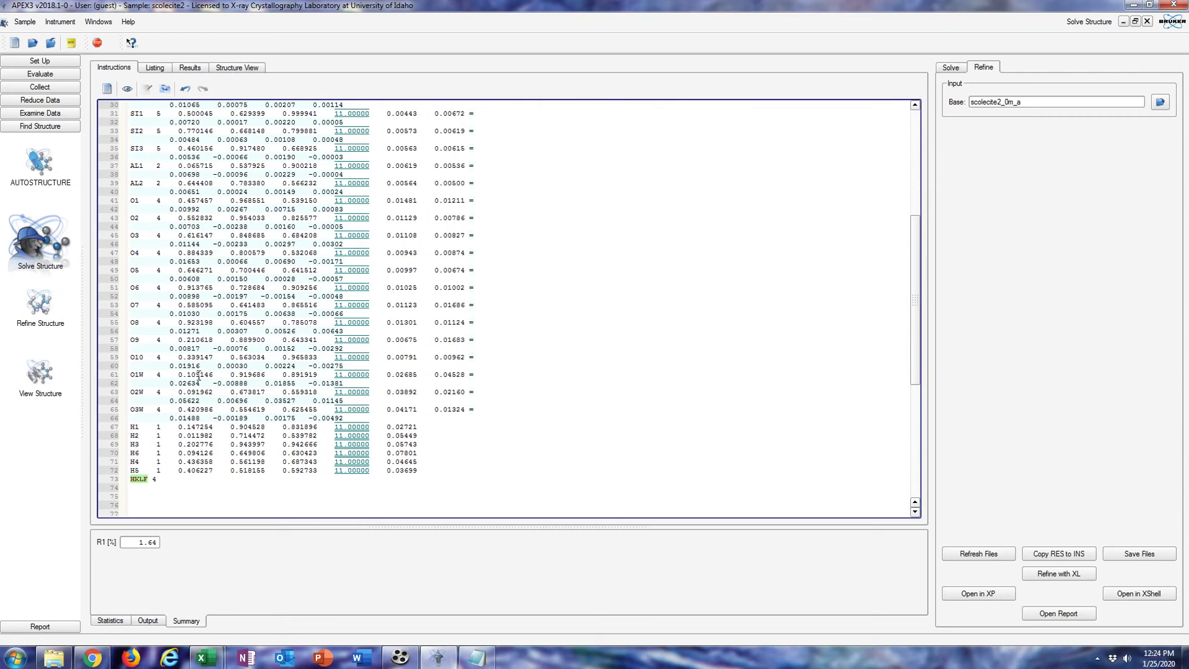
scroll(229, 329, "up", 9)
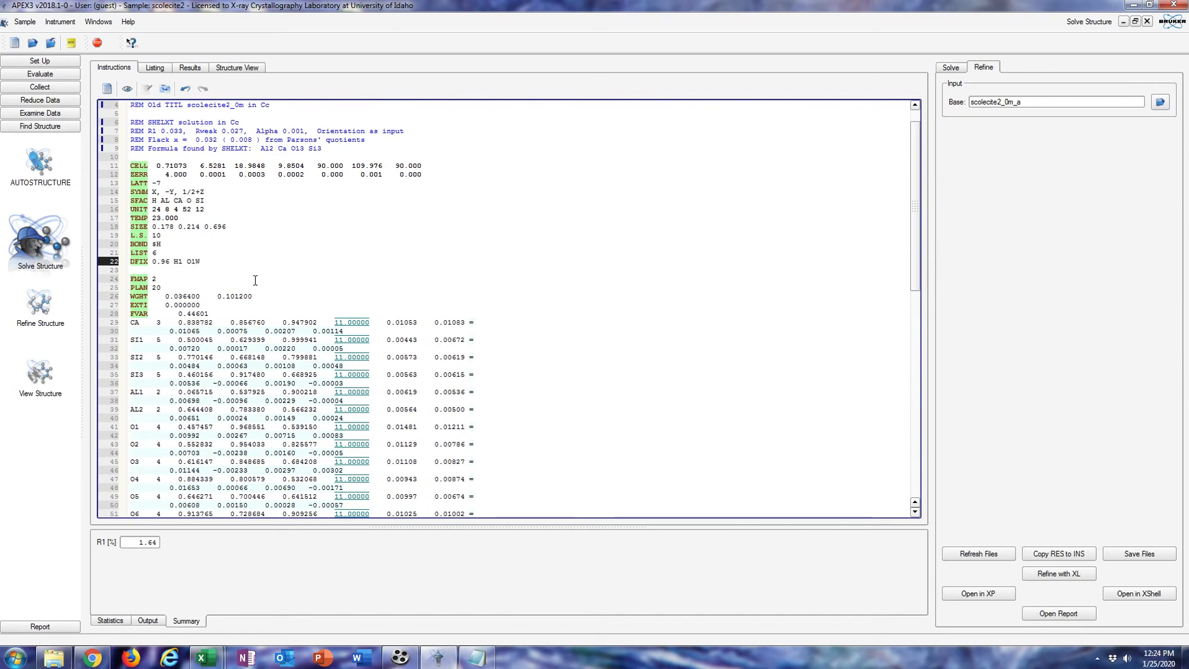
Check in the listing's bond table which hydrogens are bonded to each water oxygen.
left_click(155, 68)
scroll(848, 347, "up", 15)
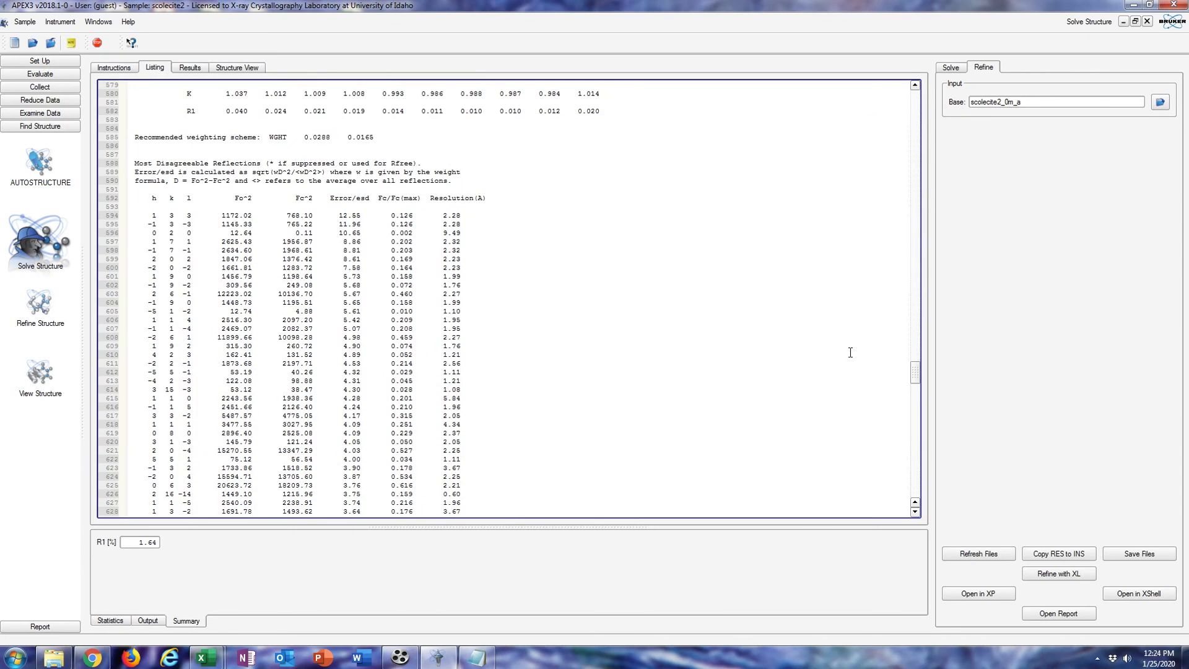
scroll(844, 347, "up", 12)
scroll(831, 358, "down", 7)
left_click_drag(917, 361, 912, 450)
left_click_drag(135, 346, 205, 347)
left_click(203, 347)
Duplicate the DFIX 0.96 H1 O1W line directly below itself in the instructions file.
left_click(121, 71)
left_click_drag(131, 261, 204, 262)
key("ctrl+c")
left_click(155, 273)
key("ctrl+v")
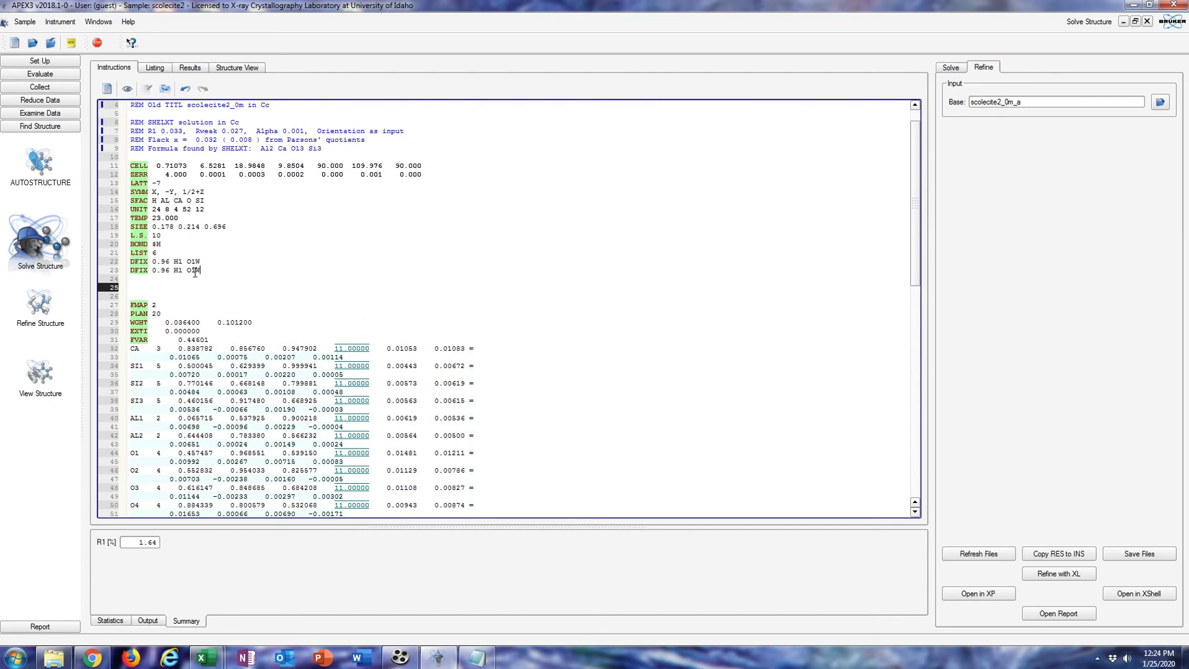
Change the duplicated restraint to DFIX 0.96 H3 O1W and check the hydrogens bonded to O2W in the listing.
left_click_drag(182, 272, 178, 272)
type("3")
left_click(155, 67)
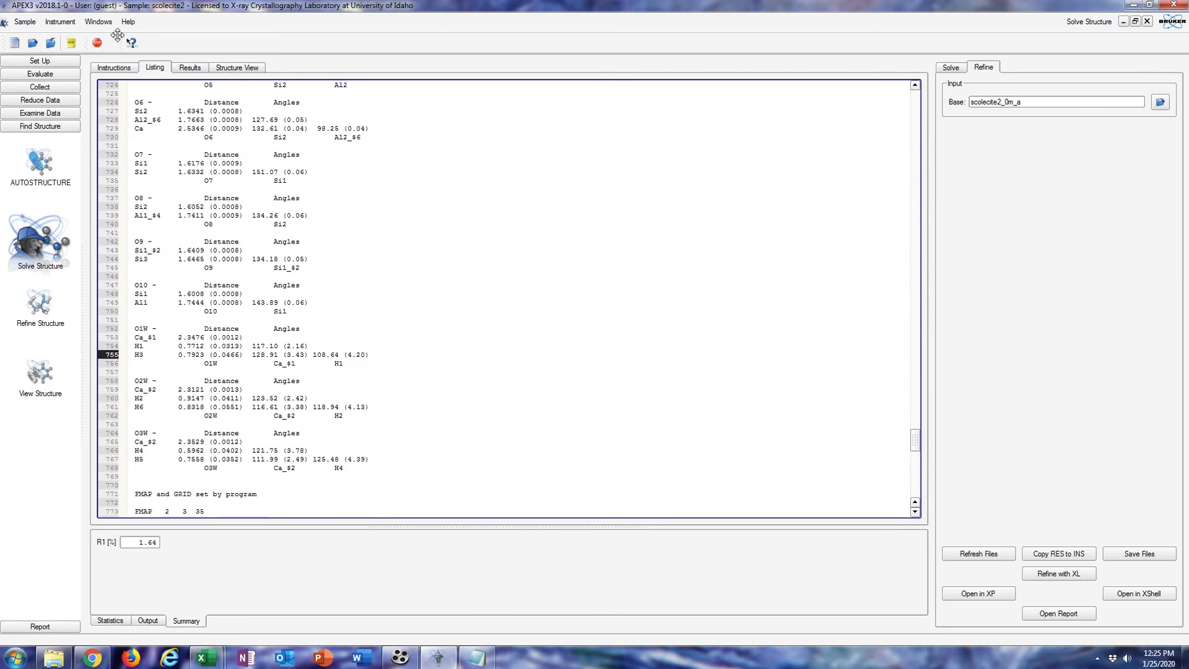
left_click(114, 69)
Add DFIX 0.96 lines for H2 and H6 to O2W and for H4 and H5 to O3W below the existing restraints.
key("ctrl+v")
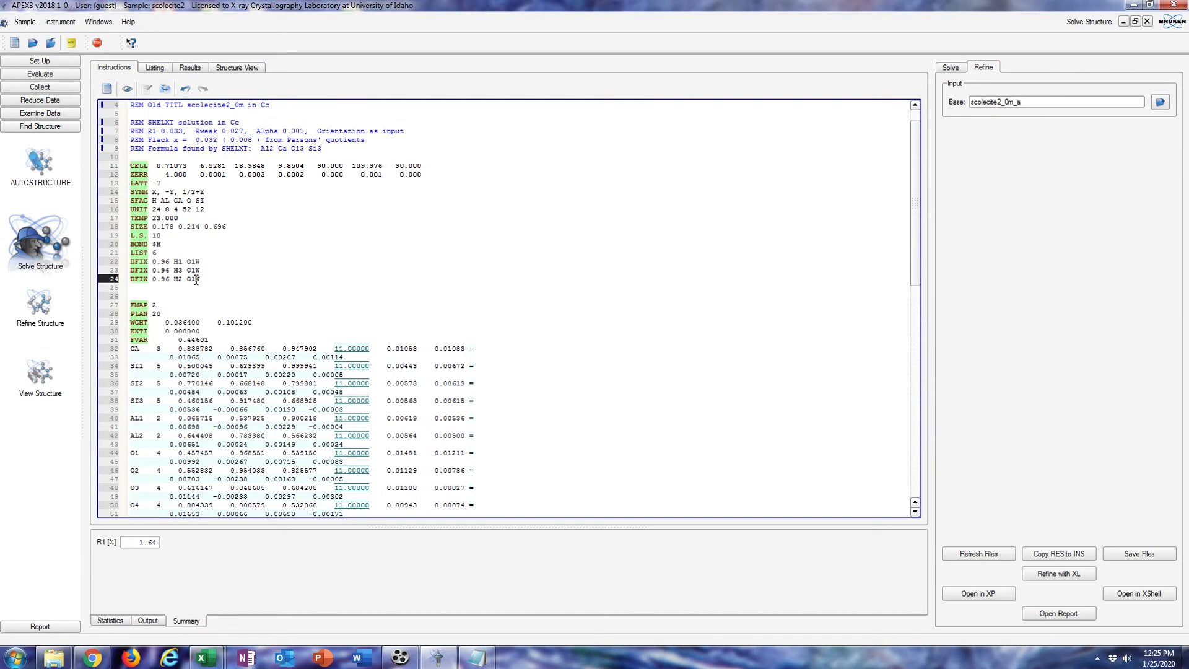
left_click_drag(207, 278, 134, 282)
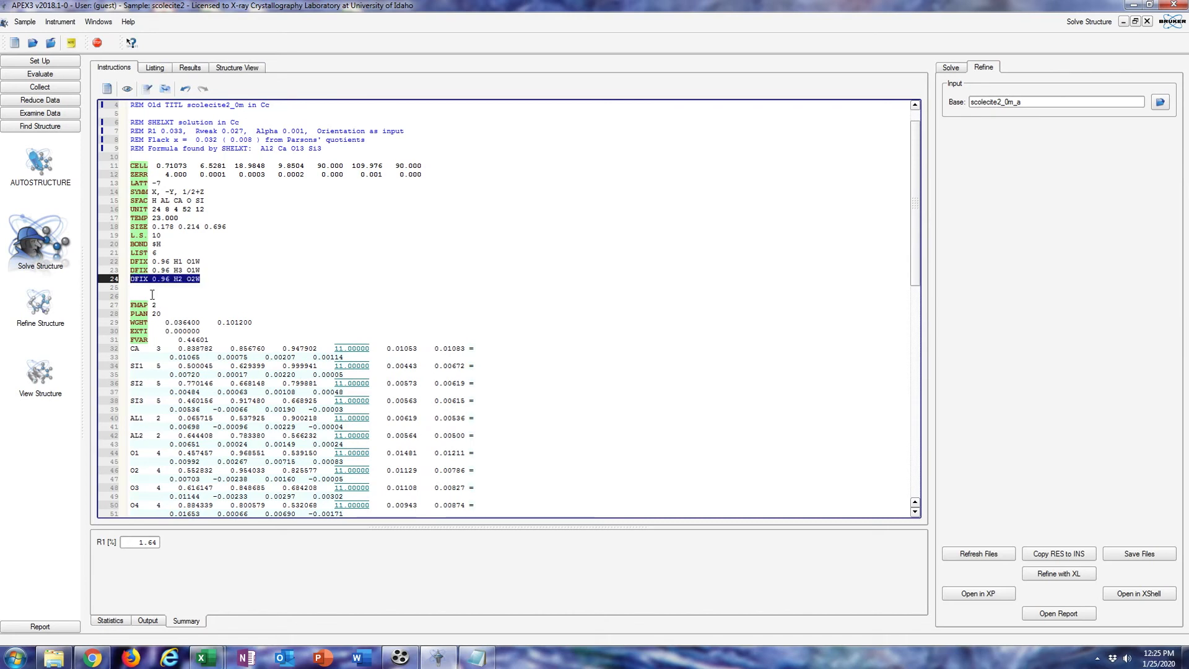
left_click(150, 288)
type("DFIX 0.96 H2 O2W")
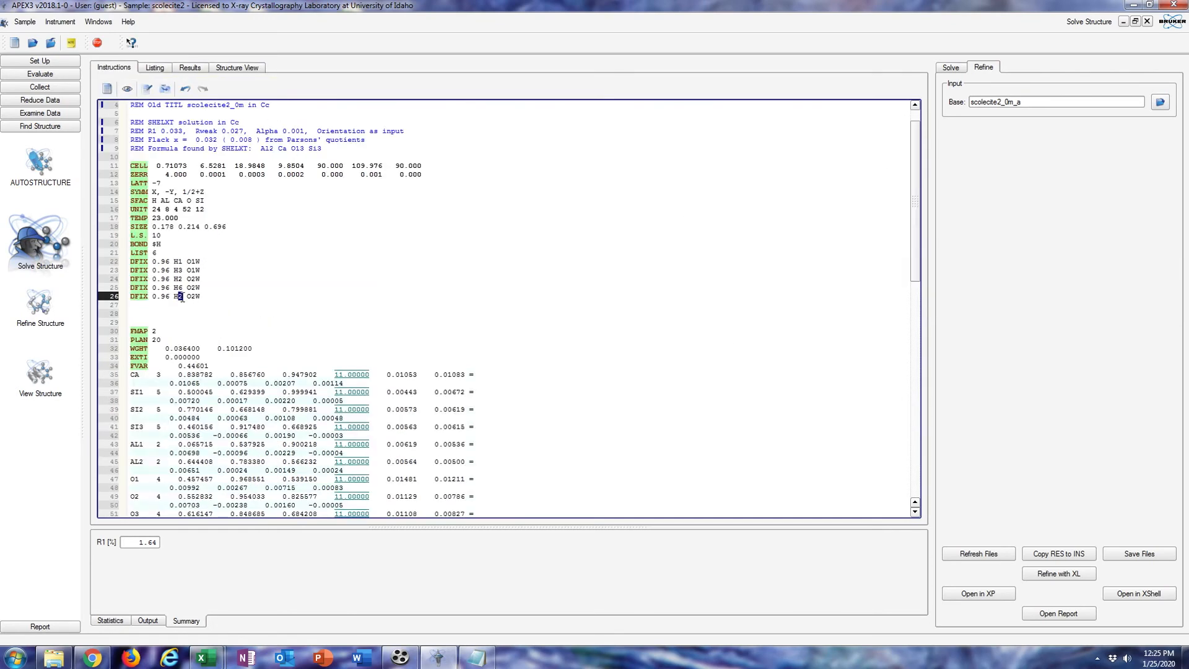
type("4 O3W")
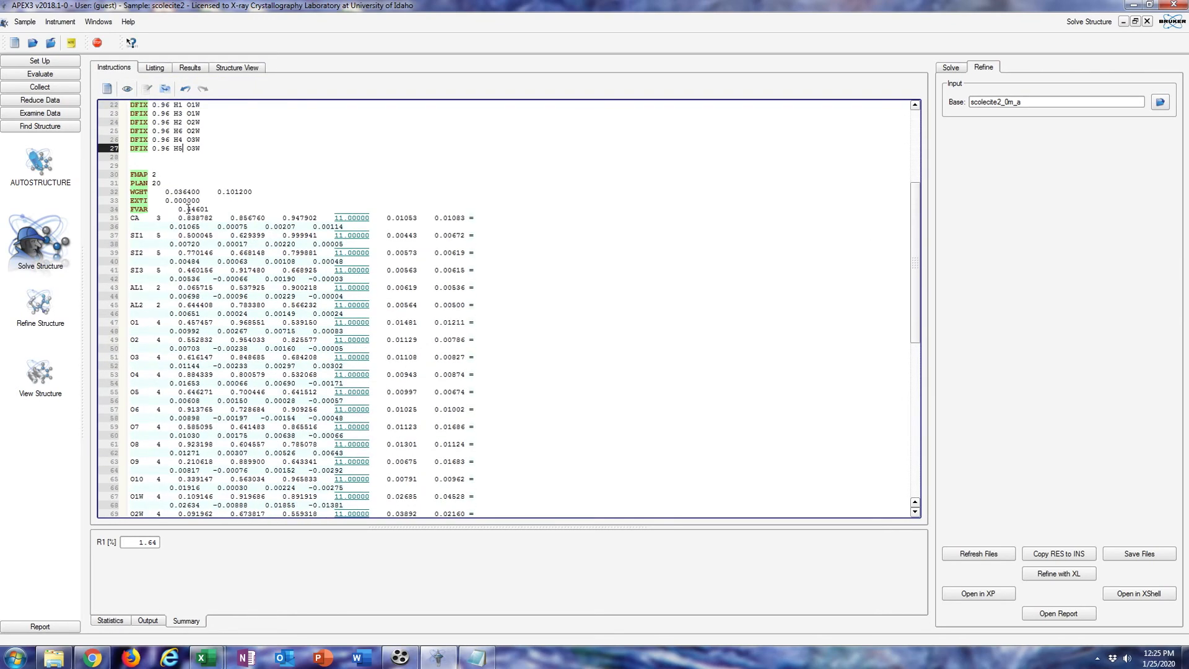
scroll(184, 200, "up", 3)
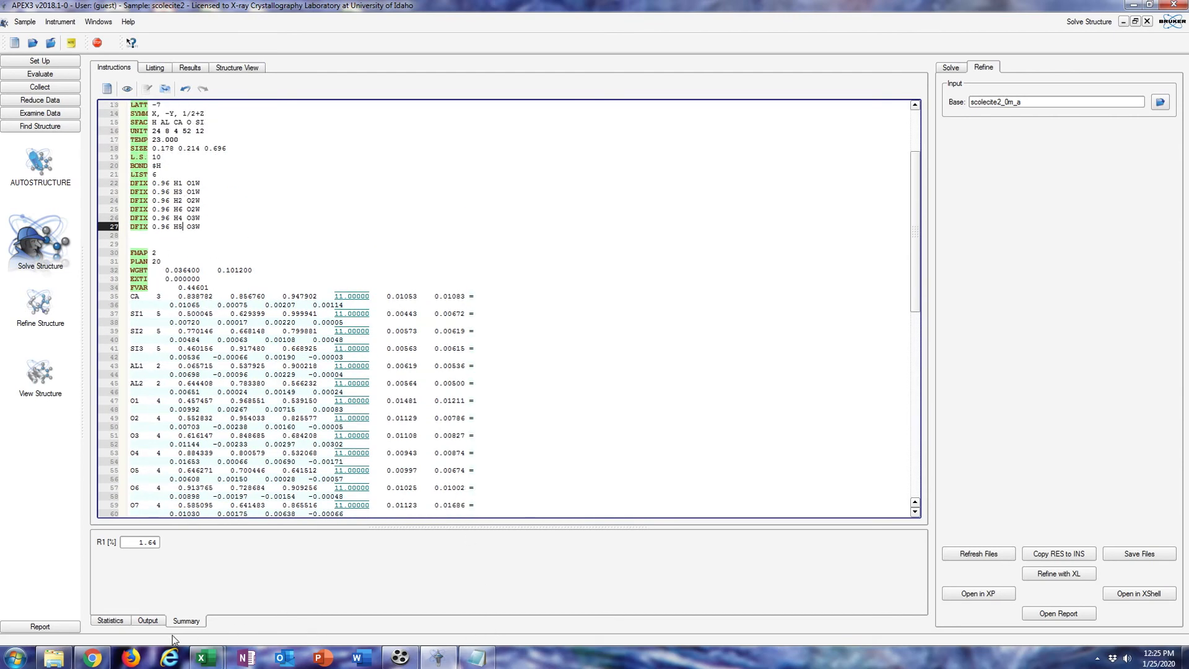
Switch to Chrome and search Google for "water molecule bond length" to look up the O–H distance.
left_click(91, 657)
left_click(718, 94)
left_click(502, 175)
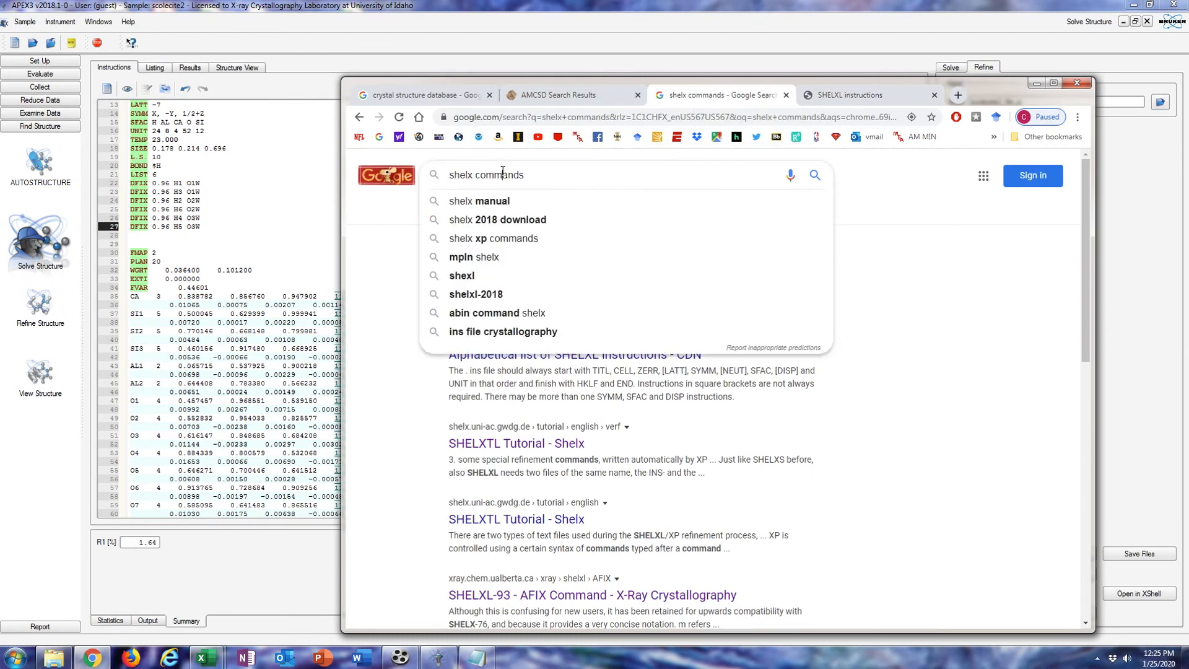
triple_click(502, 174)
type("wwater")
key("BackSpace")
key("BackSpace")
key("BackSpace")
key("BackSpace")
key("BackSpace")
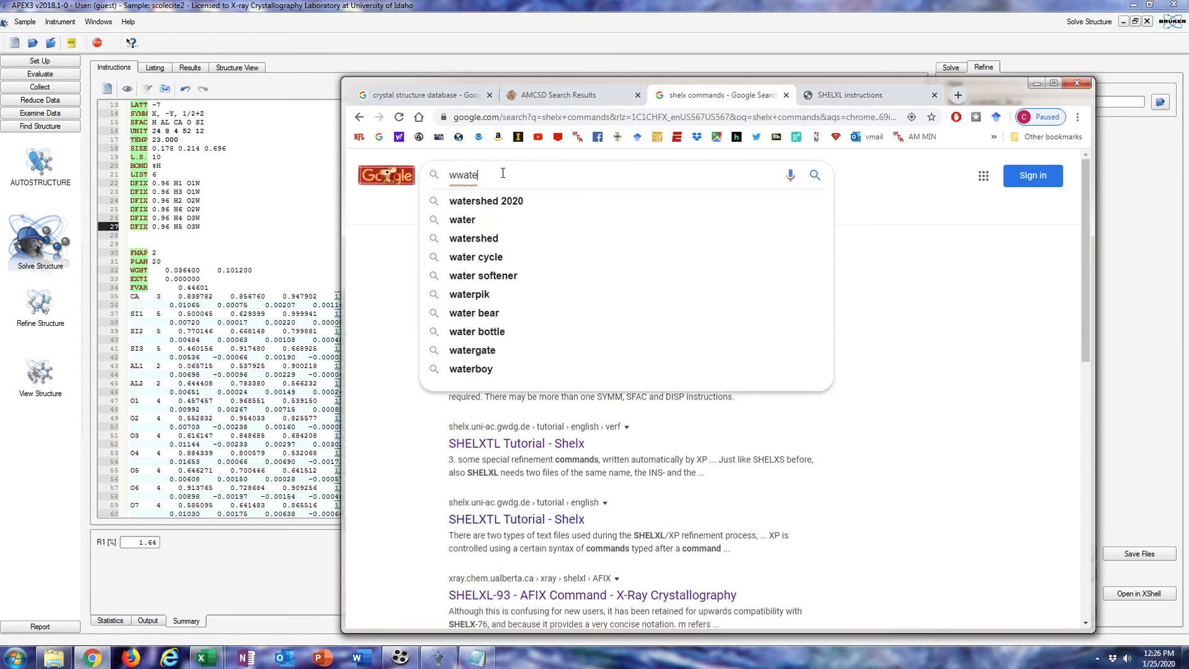
type("ater molecurl")
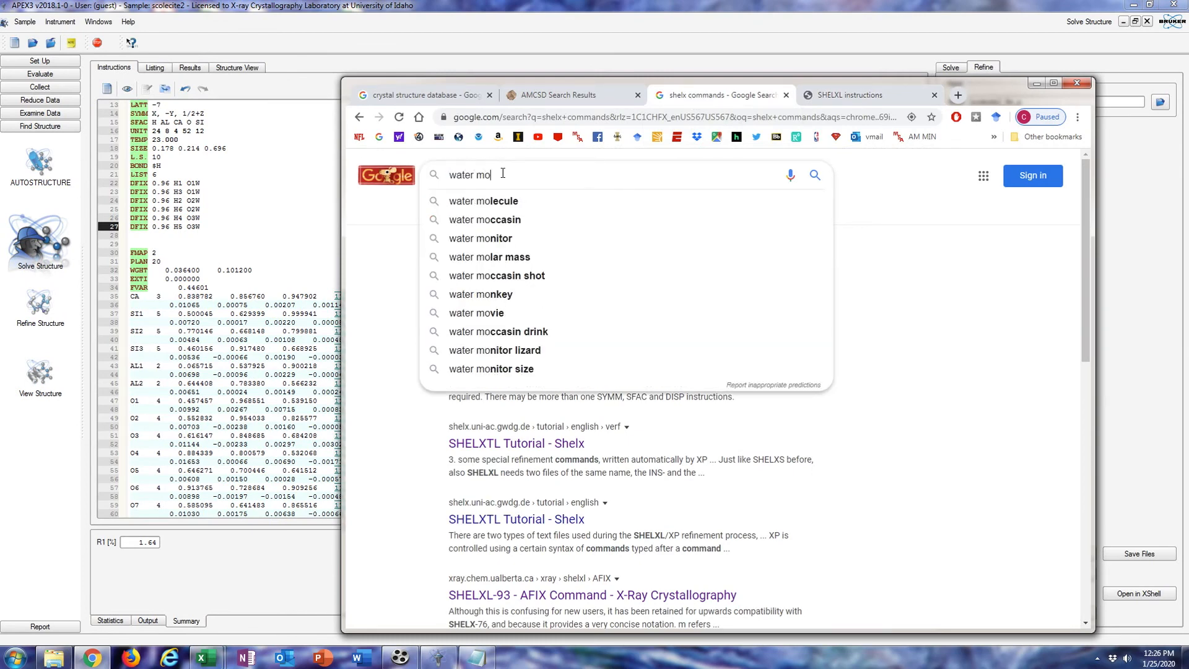
key("BackSpace")
key("BackSpace")
type("le bond")
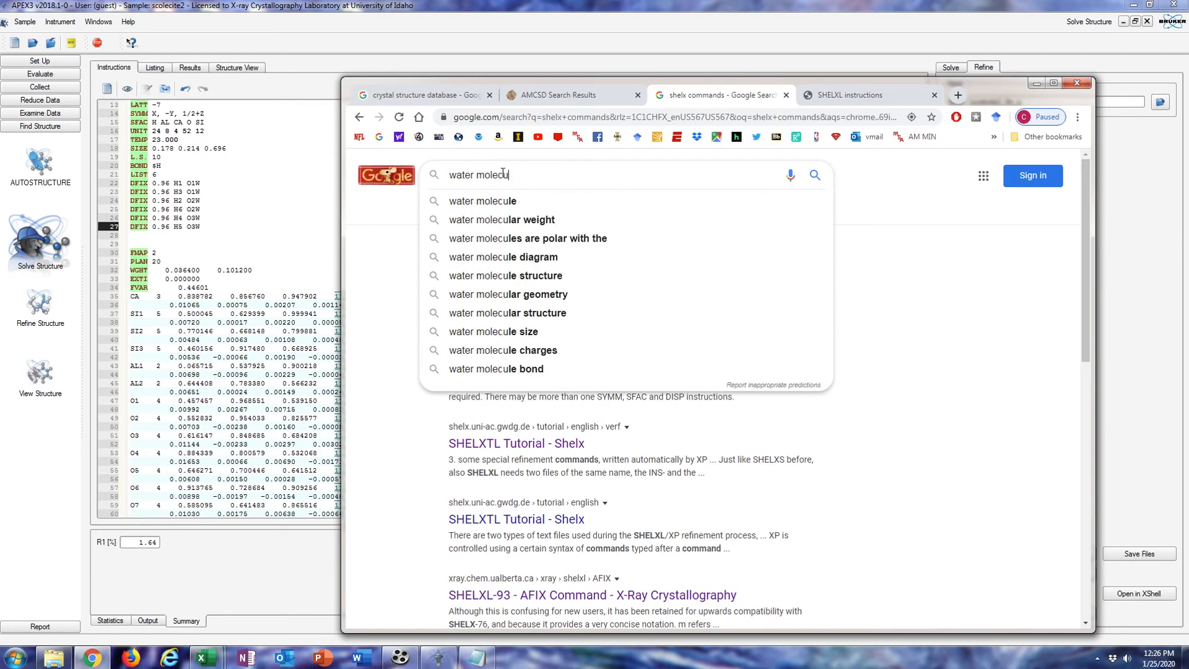
type(" length")
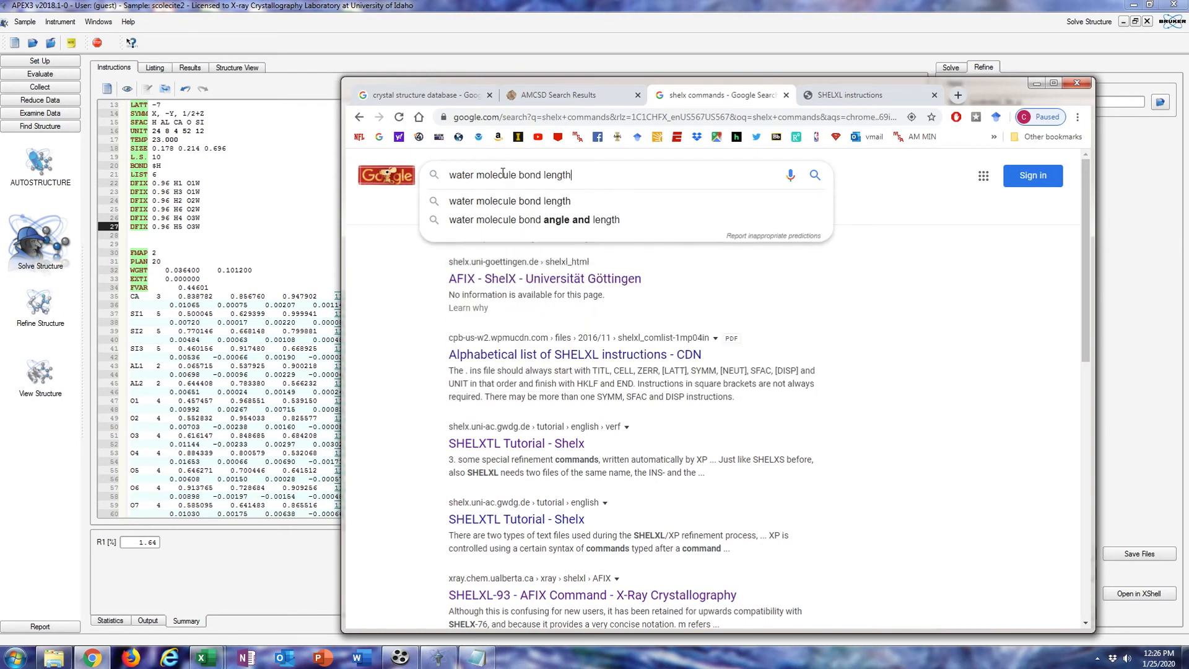
key("Return")
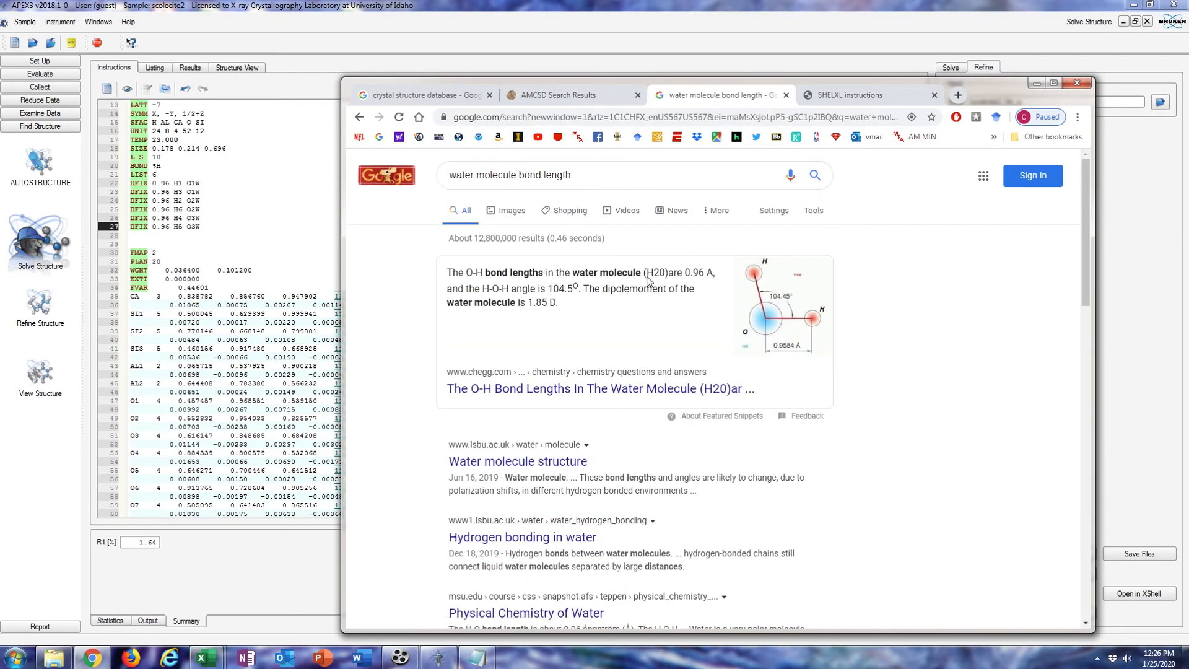
left_click_drag(643, 273, 716, 276)
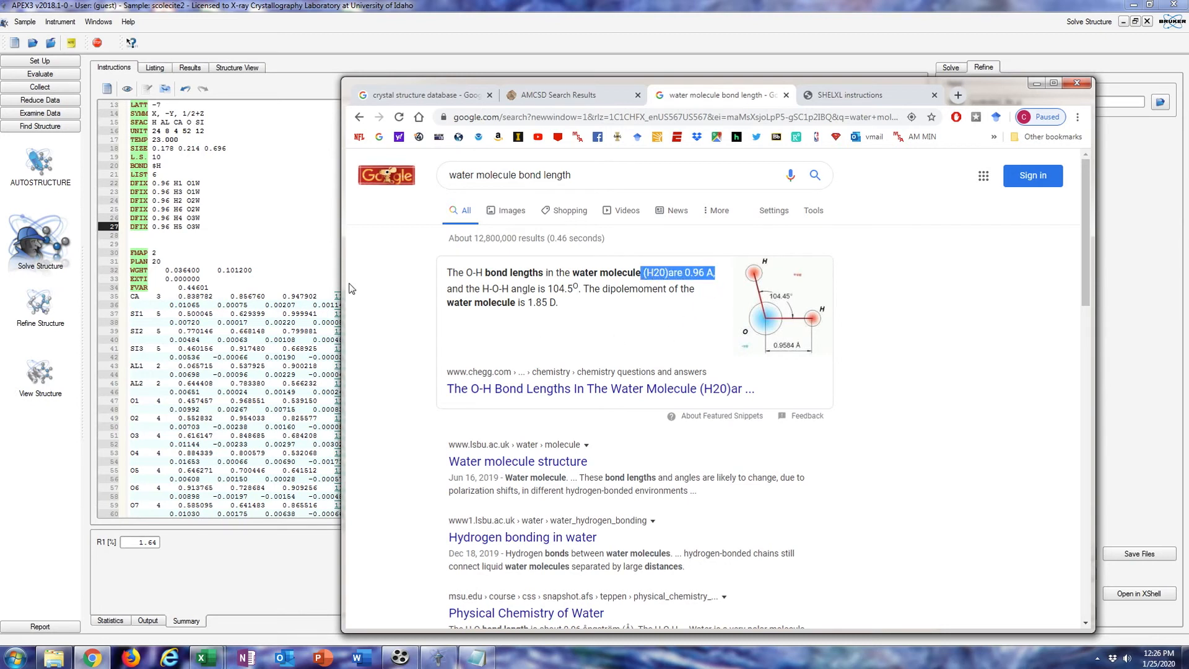
Return to APEX3, look over the instructions file and refine the structure with XL using the six DFIX restraints.
left_click(194, 215)
scroll(253, 239, "down", 3)
scroll(254, 239, "up", 1)
scroll(183, 228, "down", 13)
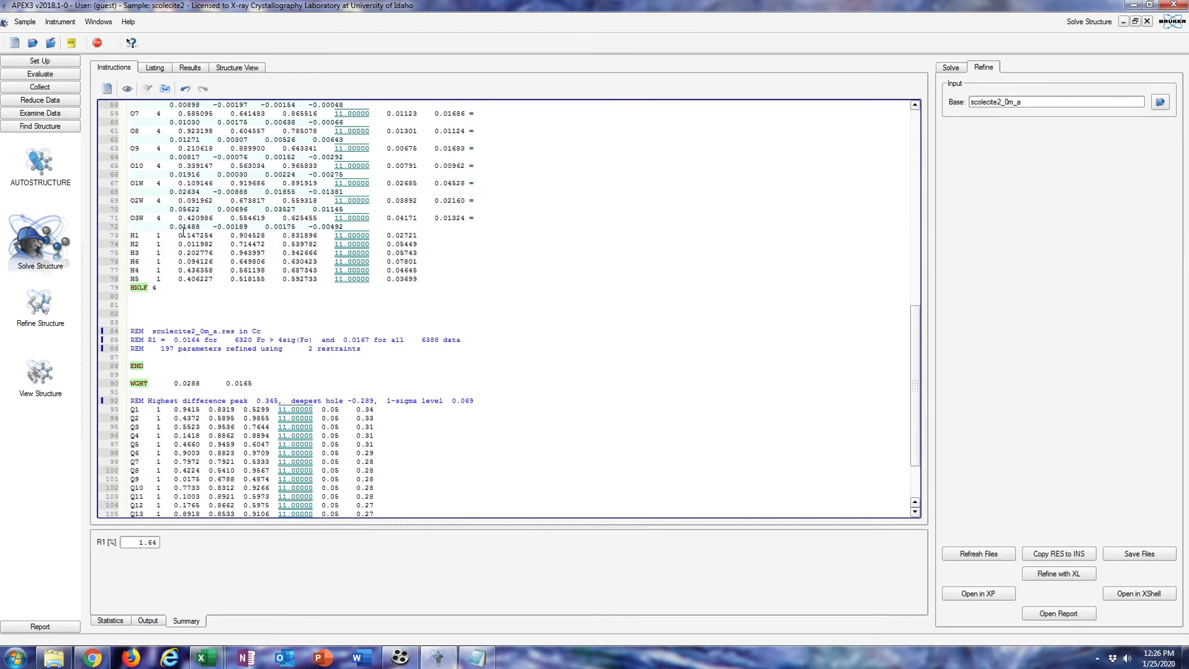
scroll(250, 296, "up", 7)
left_click(1045, 576)
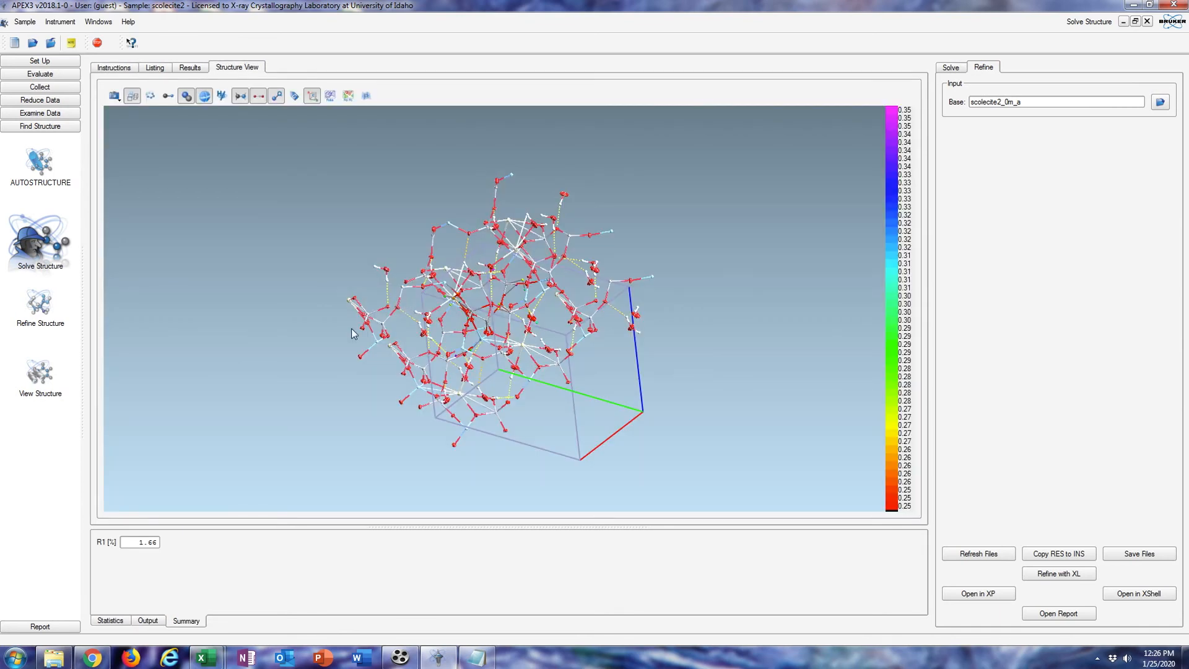
Copy the refined RES into the INS instructions and review the restraint lines and hydrogen parameters.
left_click_drag(537, 256, 565, 295)
left_click(1076, 556)
scroll(562, 192, "down", 18)
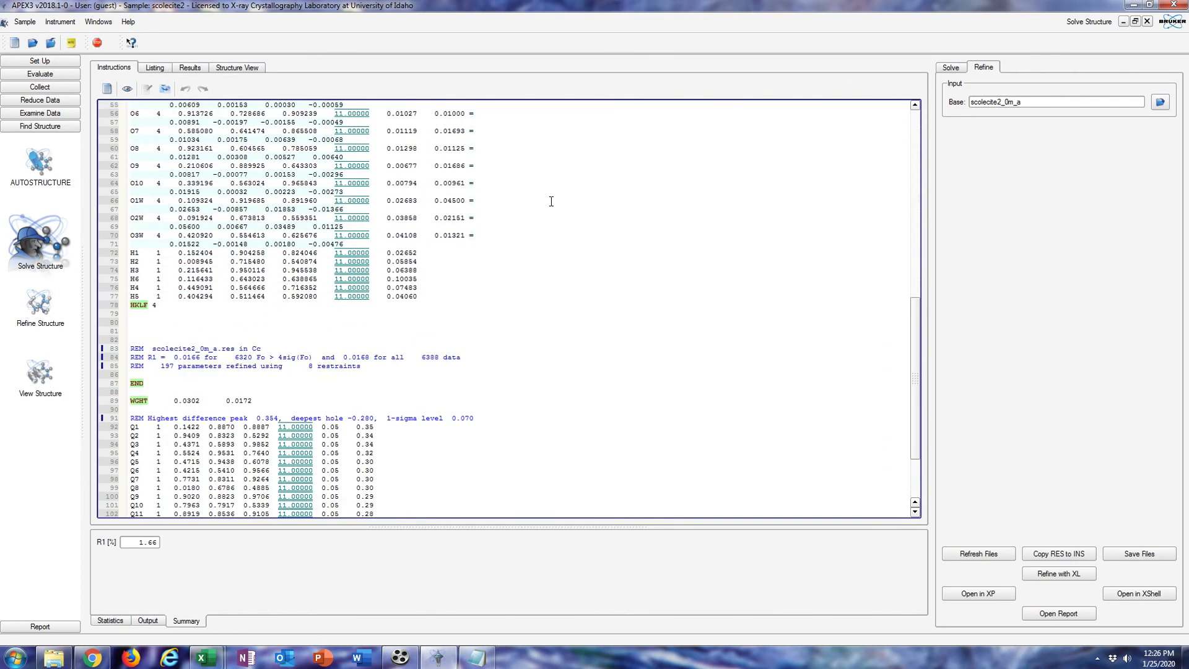
scroll(551, 201, "up", 13)
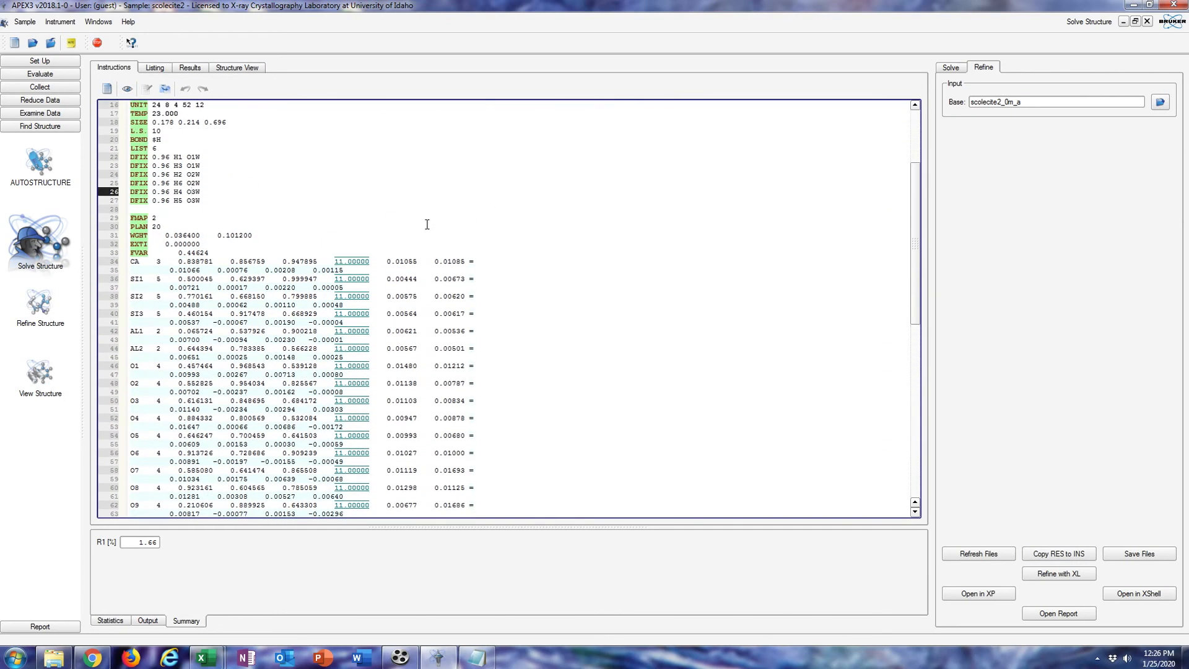
scroll(204, 206, "up", 3)
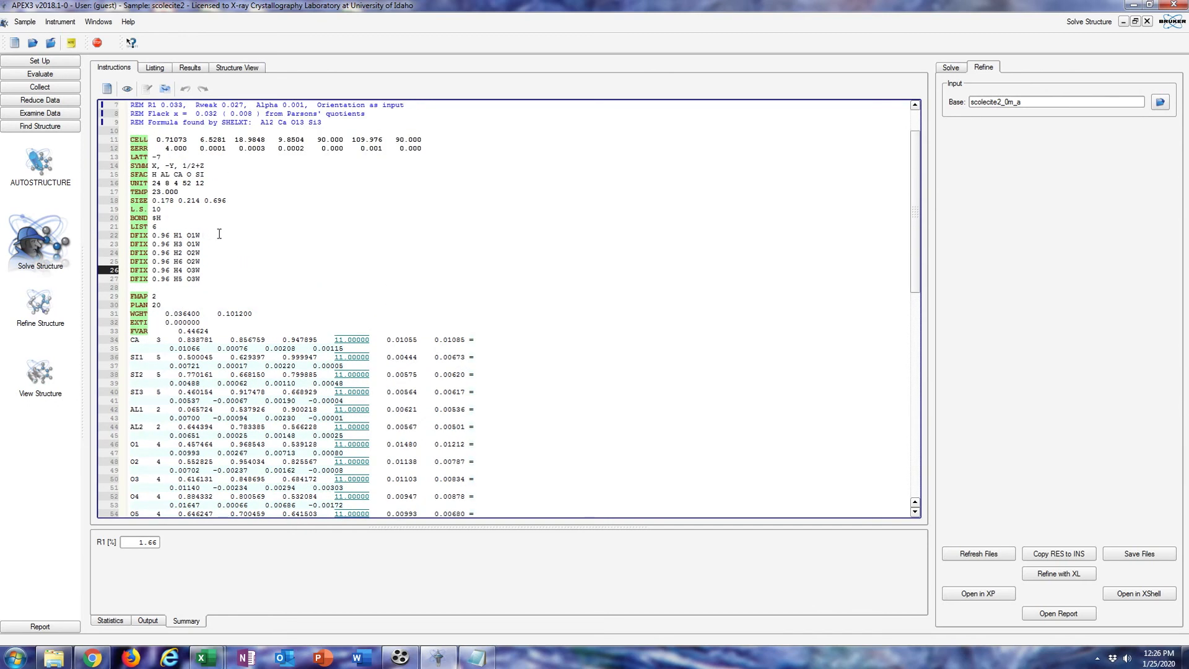
scroll(249, 272, "down", 13)
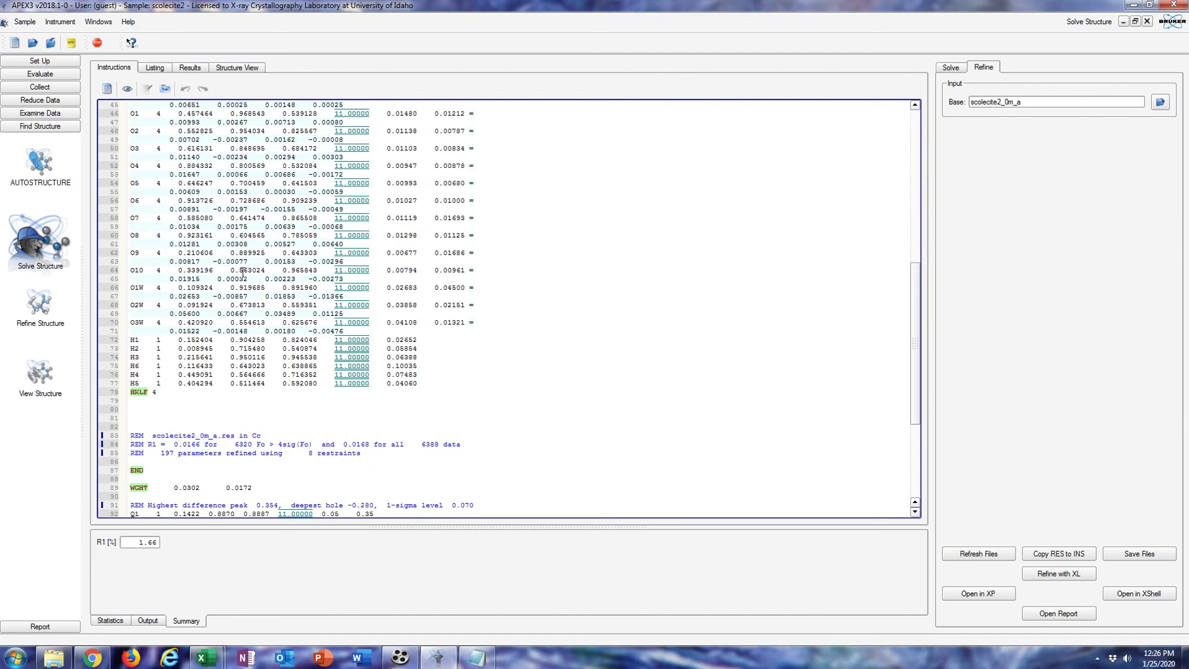
Move the H3 atom line directly below H1 in the atom list.
left_click(131, 366)
key("Return")
left_click_drag(131, 383, 429, 427)
left_click(237, 385)
scroll(214, 372, "up", 14)
scroll(173, 291, "down", 7)
scroll(172, 314, "down", 4)
key("ctrl+x")
left_click(143, 443)
key("ctrl+v")
left_click(131, 432)
key("BackSpace")
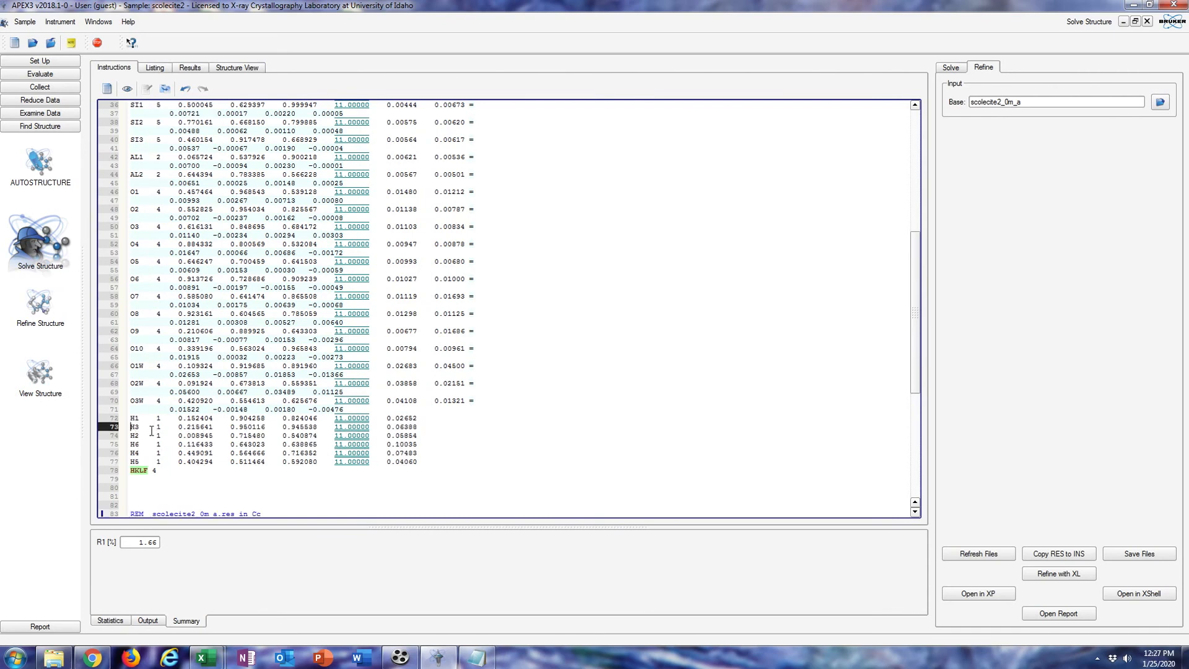
Renumber the hydrogens in the atom list consecutively from H1 to H6 in their listed order.
scroll(189, 321, "up", 12)
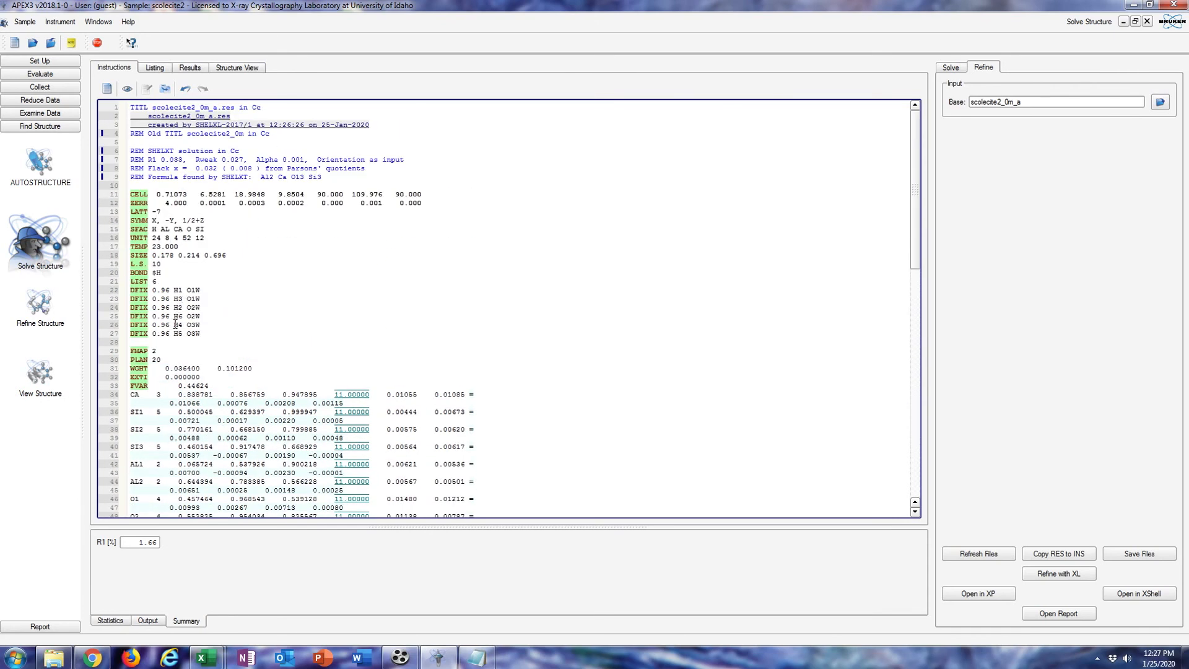
scroll(175, 323, "down", 16)
left_click(179, 357)
left_click_drag(140, 314, 135, 331)
type("23")
left_click_drag(140, 340, 134, 357)
type("45")
Renumber the DFIX lines to match, pairing H1 and H2 with O1W, H3 and H4 with O2W, H5 and H6 with O3W.
scroll(183, 245, "up", 14)
left_click_drag(182, 261, 176, 262)
type("4")
scroll(222, 243, "down", 9)
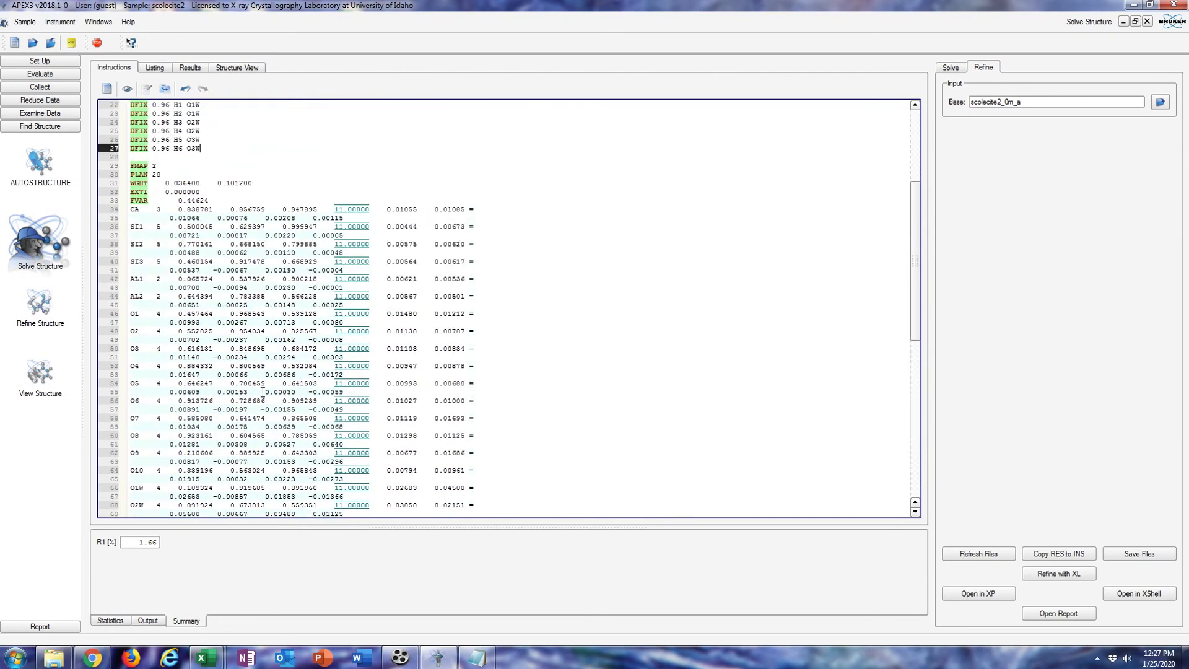
Replace the WGHT values with the suggested 0.0302 and 0.0172 and refine with XL.
scroll(181, 435, "up", 9)
left_click_drag(258, 313, 126, 313)
left_click(256, 314)
left_click(1057, 574)
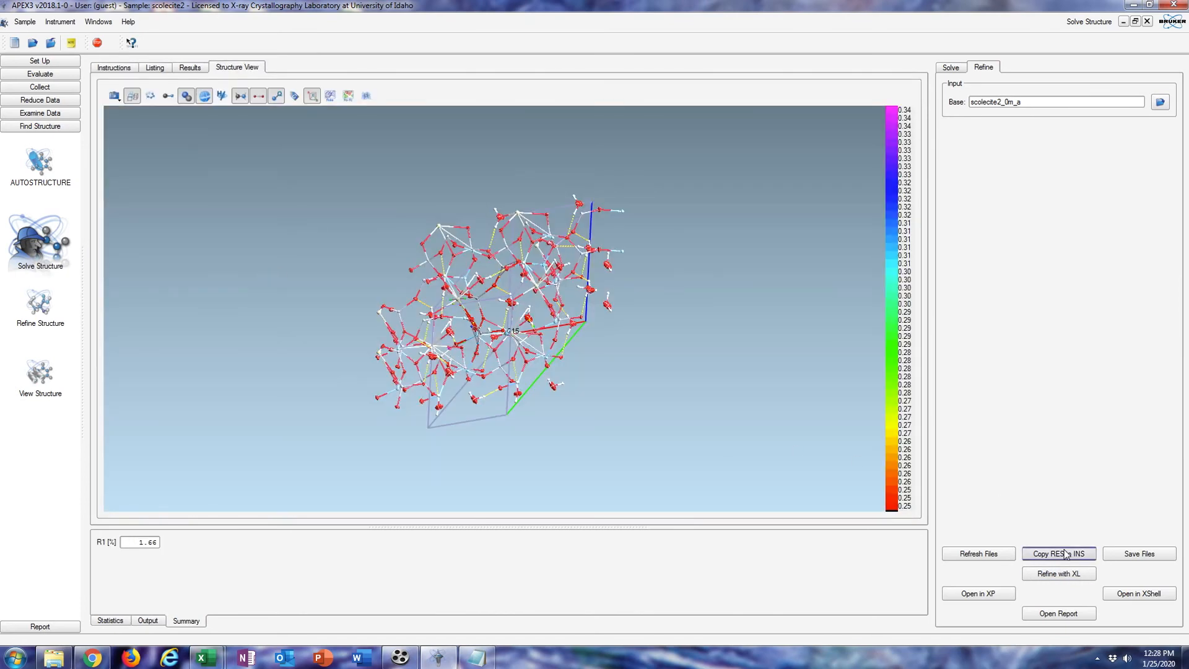
Copy the refined RES into the INS instructions and inspect the model in the structure view.
left_click(1058, 554)
left_click(155, 68)
left_click(190, 68)
left_click(240, 69)
left_click_drag(704, 302, 621, 365)
scroll(621, 365, "up", 5)
left_click_drag(499, 353, 382, 241)
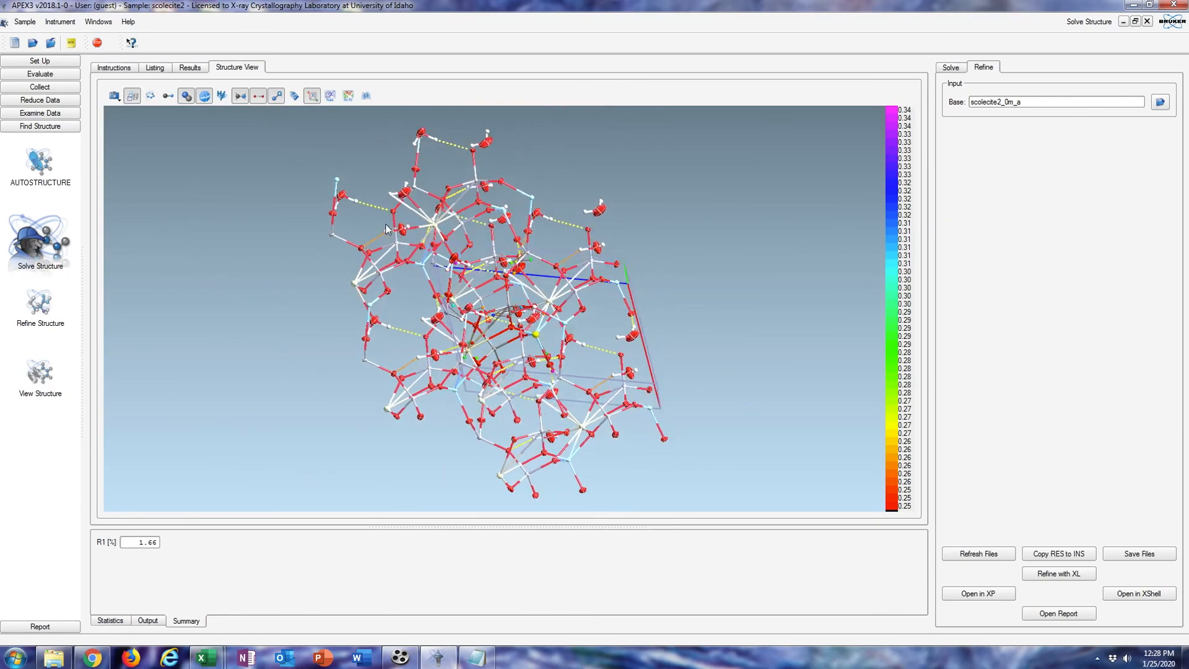
Delete the blank line between the H2 and H3 atoms in the instructions file.
left_click(114, 67)
scroll(399, 260, "down", 11)
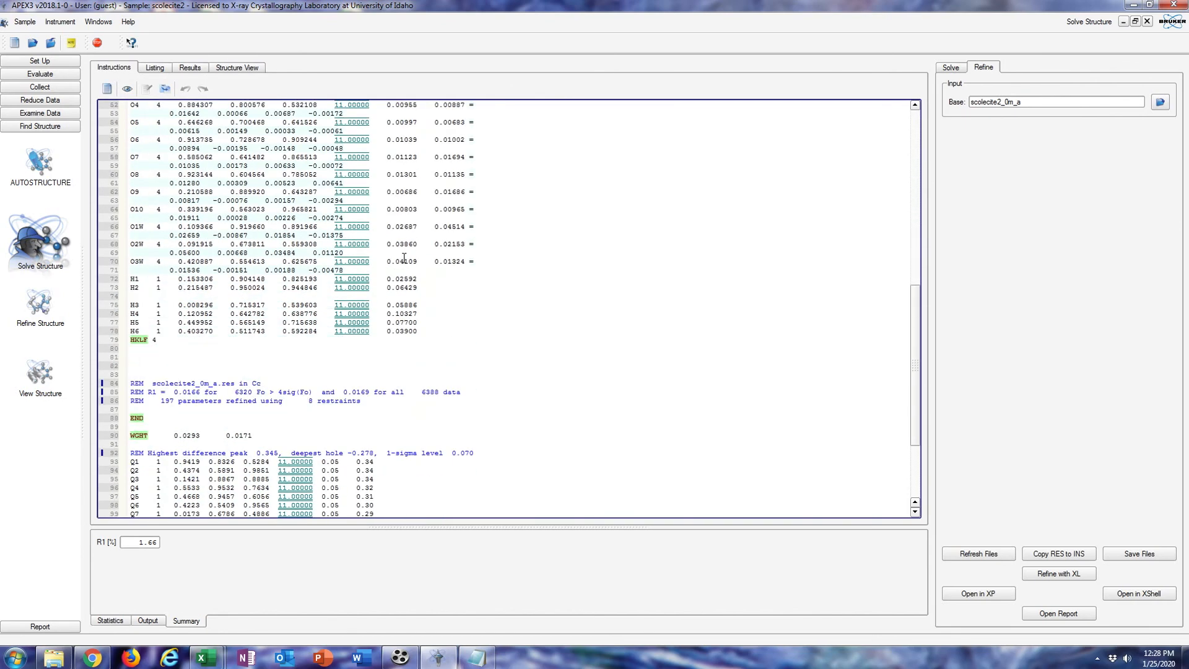
left_click(187, 296)
key("BackSpace")
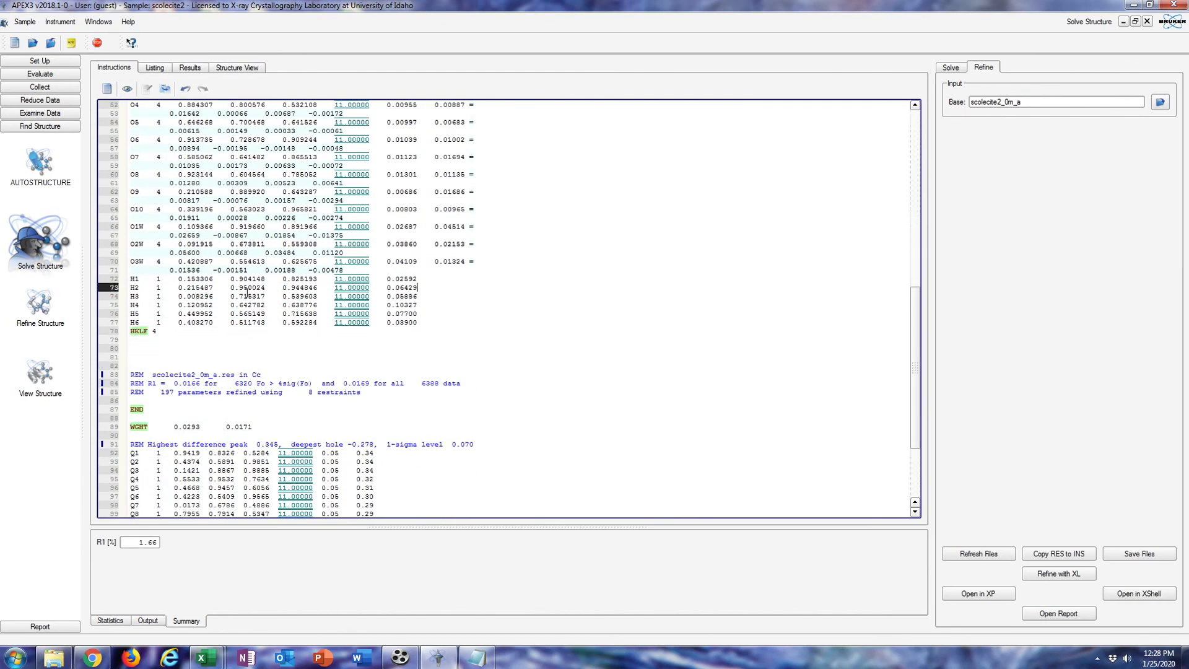
Replace the WGHT line with the suggested weights 0.0293 and 0.0171 and refine with XL.
scroll(385, 422, "up", 13)
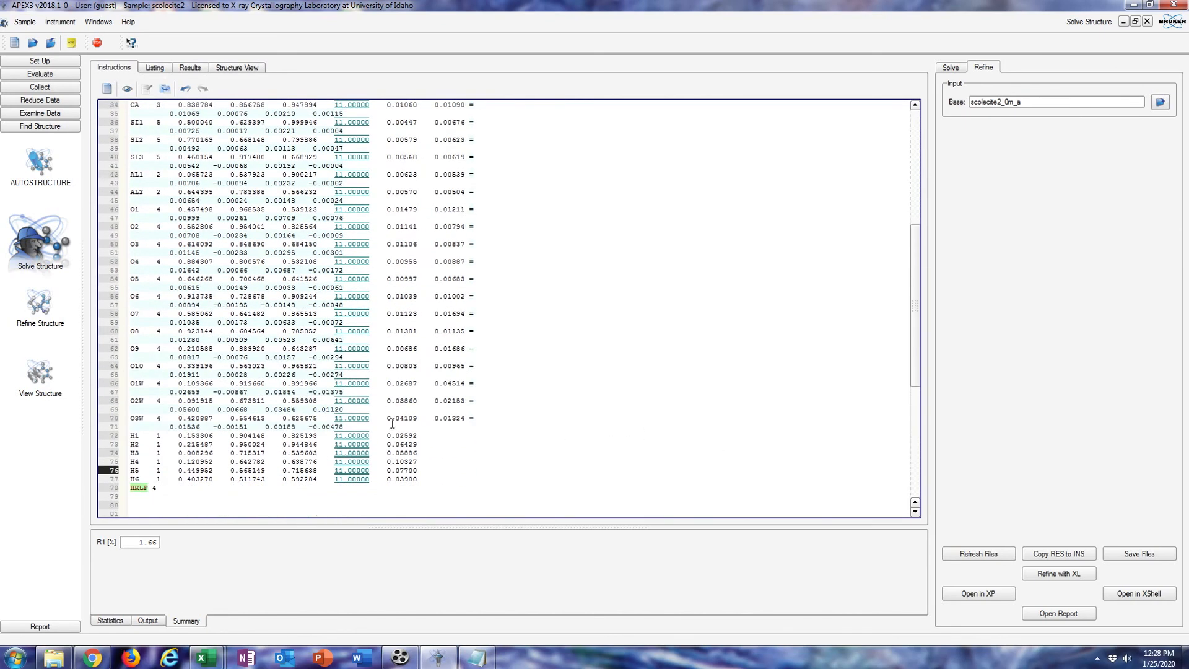
scroll(270, 369, "down", 12)
left_click_drag(258, 451, 126, 451)
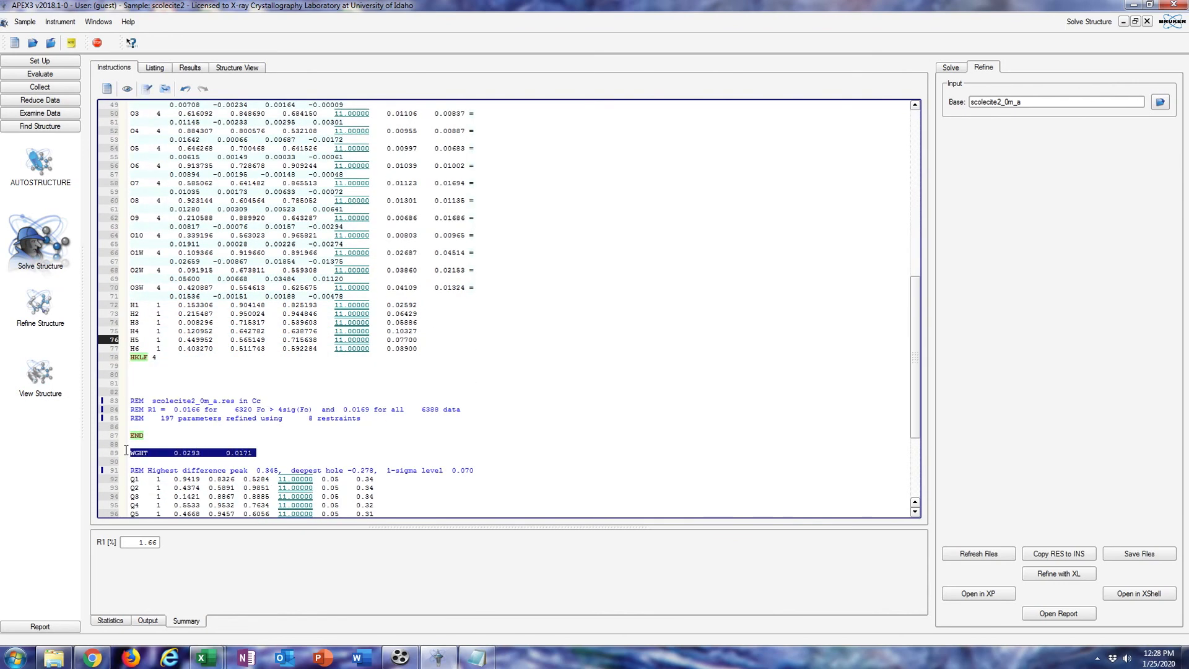
scroll(190, 434, "up", 11)
left_click_drag(260, 238, 132, 240)
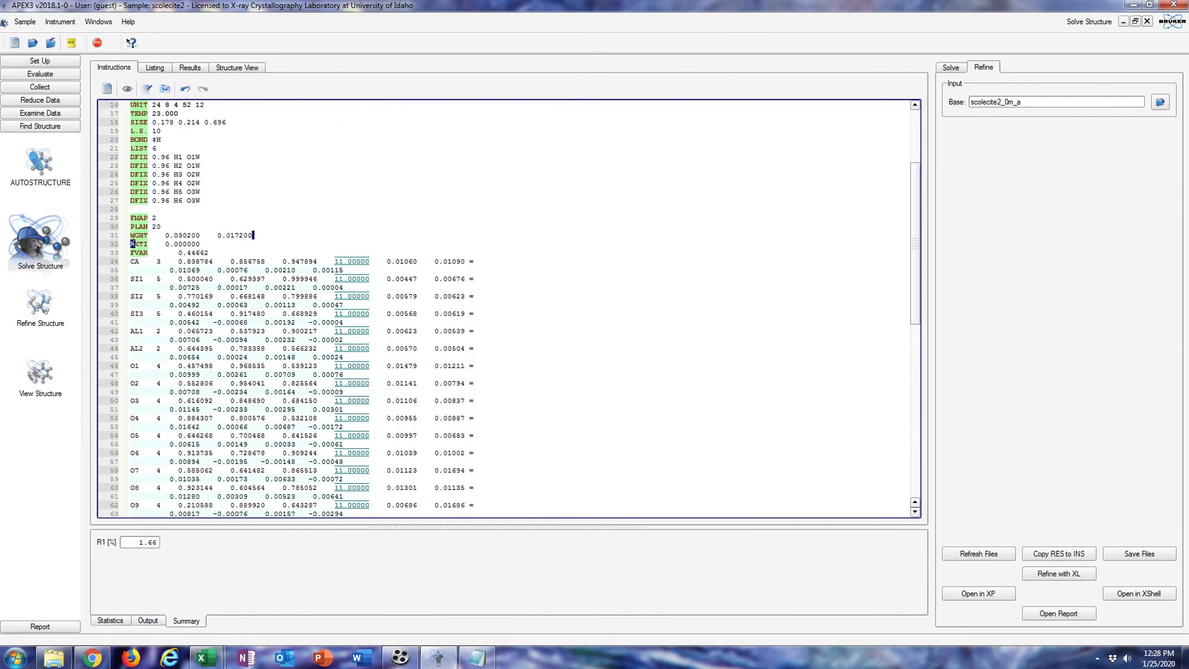
key("ctrl+v")
left_click(1079, 576)
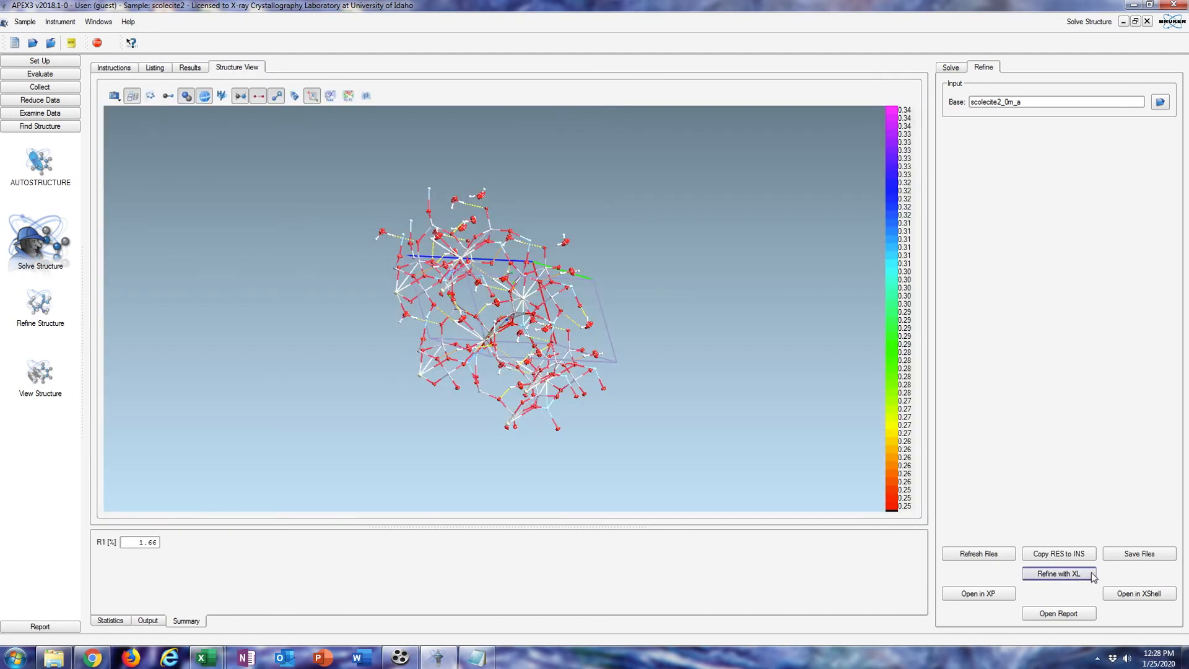
Start a new Notepad document and copy the APEX3 instructions text from the LATT line to the end into it.
key("alt+Tab")
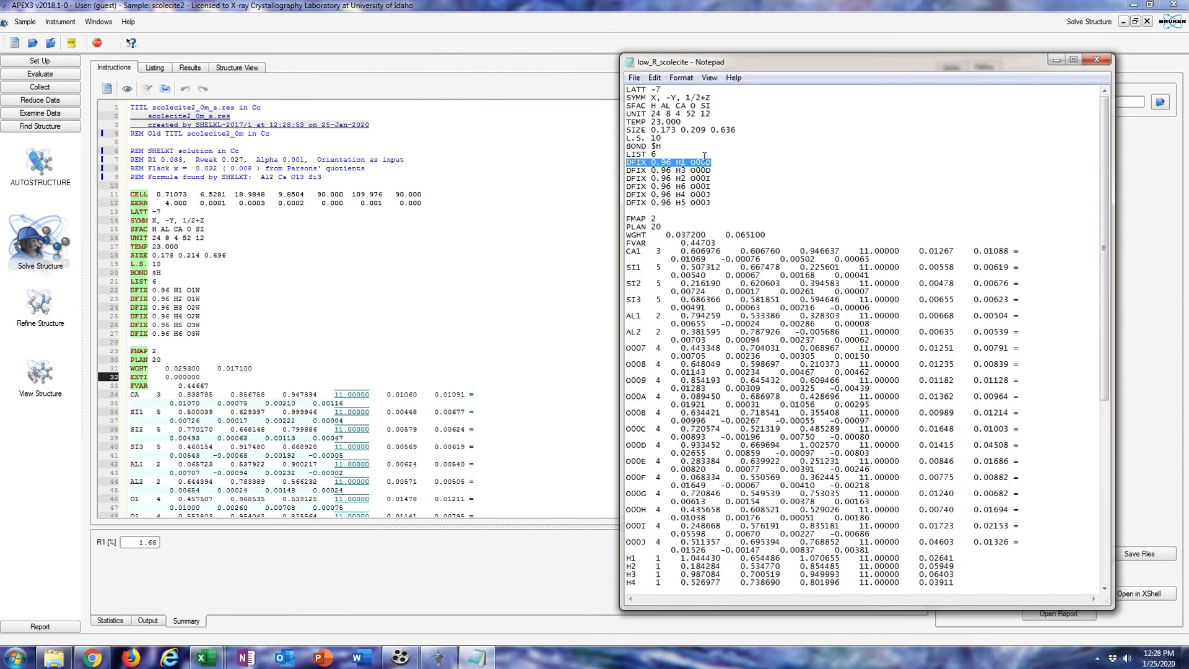
left_click(634, 77)
left_click(638, 93)
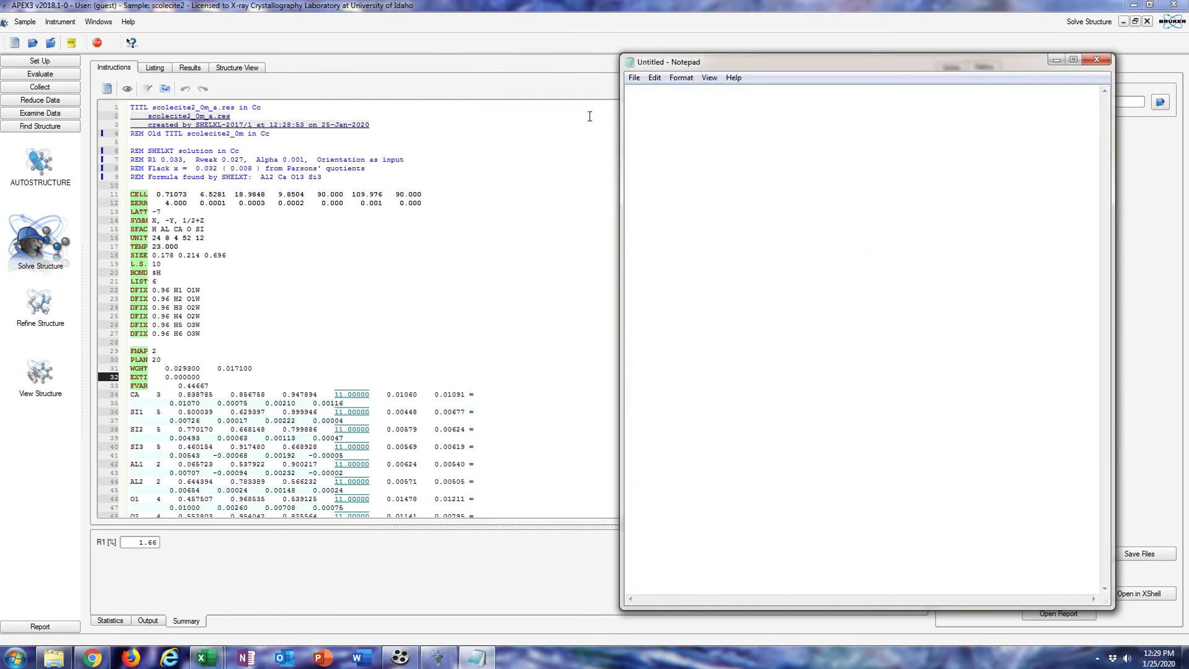
left_click(473, 161)
left_click_drag(129, 213, 314, 594)
right_click(254, 436)
left_click(287, 489)
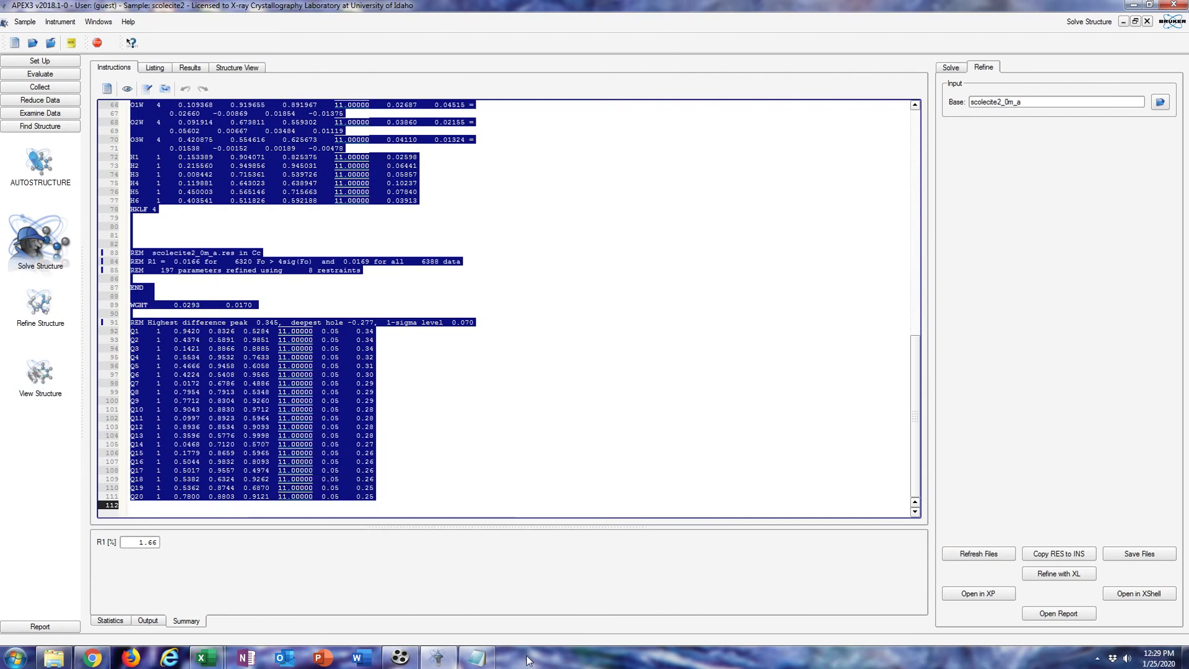
left_click(476, 658)
right_click(755, 279)
left_click(770, 334)
Save the Notepad copy of the instructions to the Desktop as scolecite_template2 and close it.
scroll(727, 138, "up", 15)
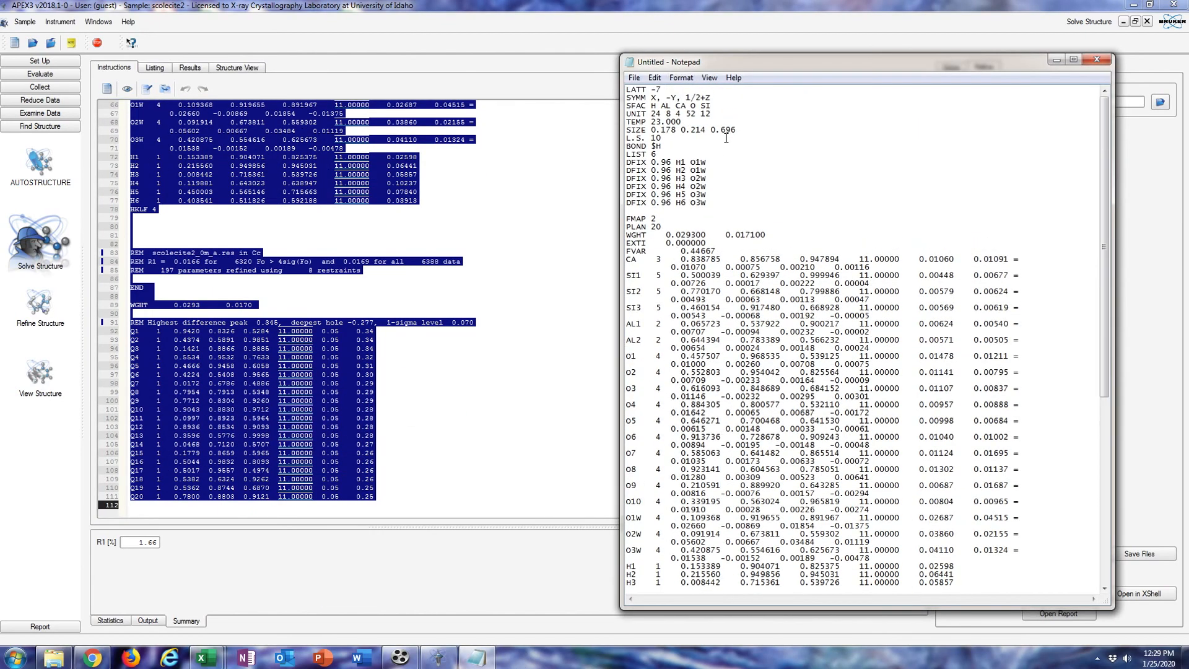
left_click(634, 78)
left_click(656, 134)
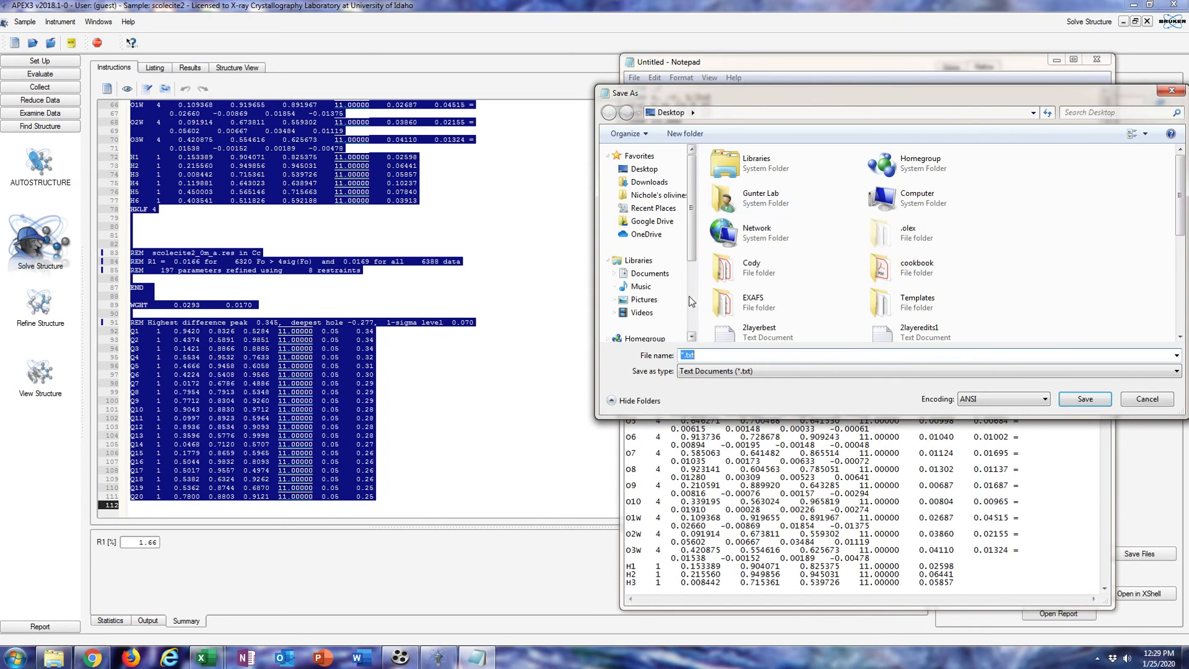
type("scol")
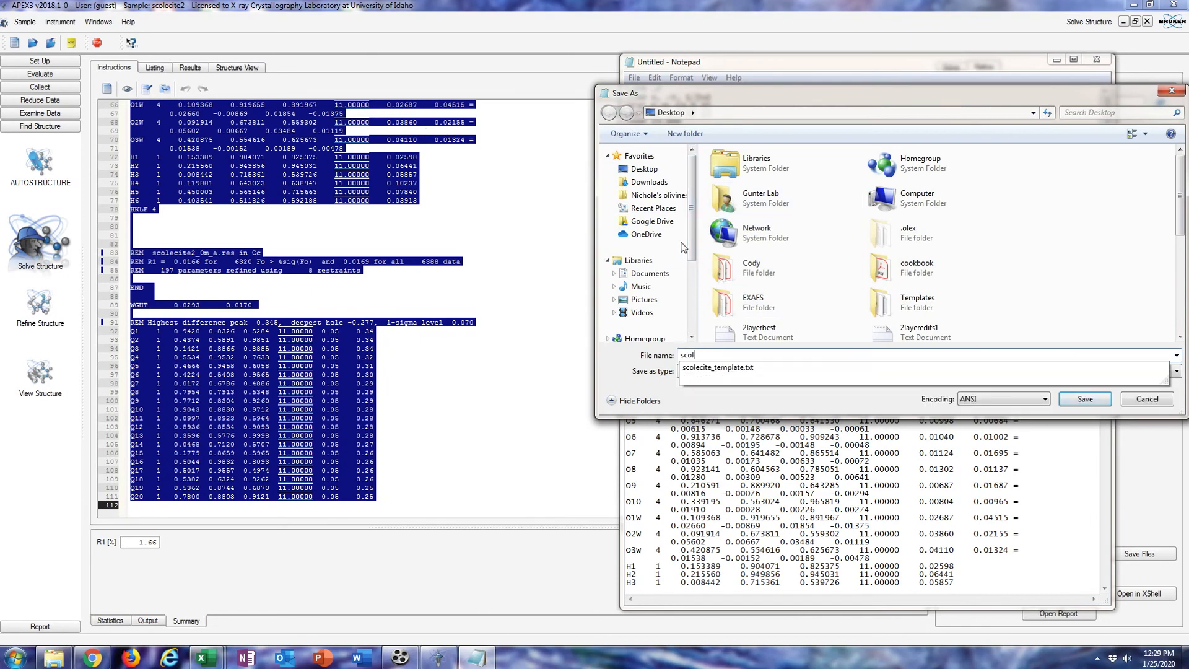
type("ecite_template2")
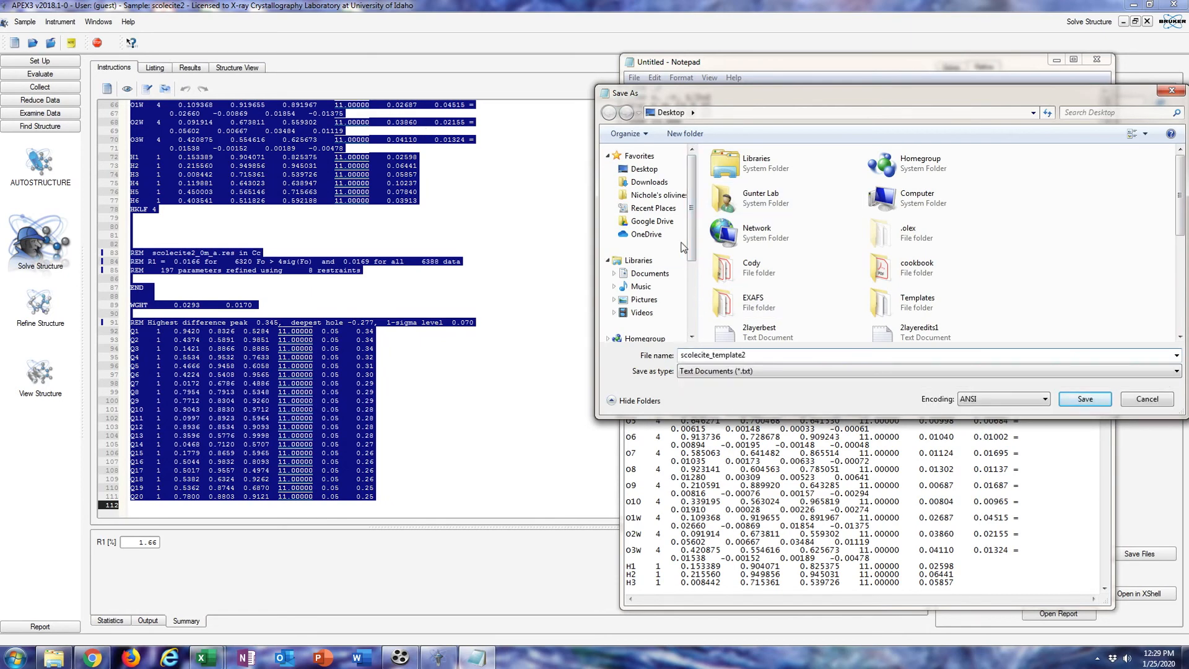
key("Return")
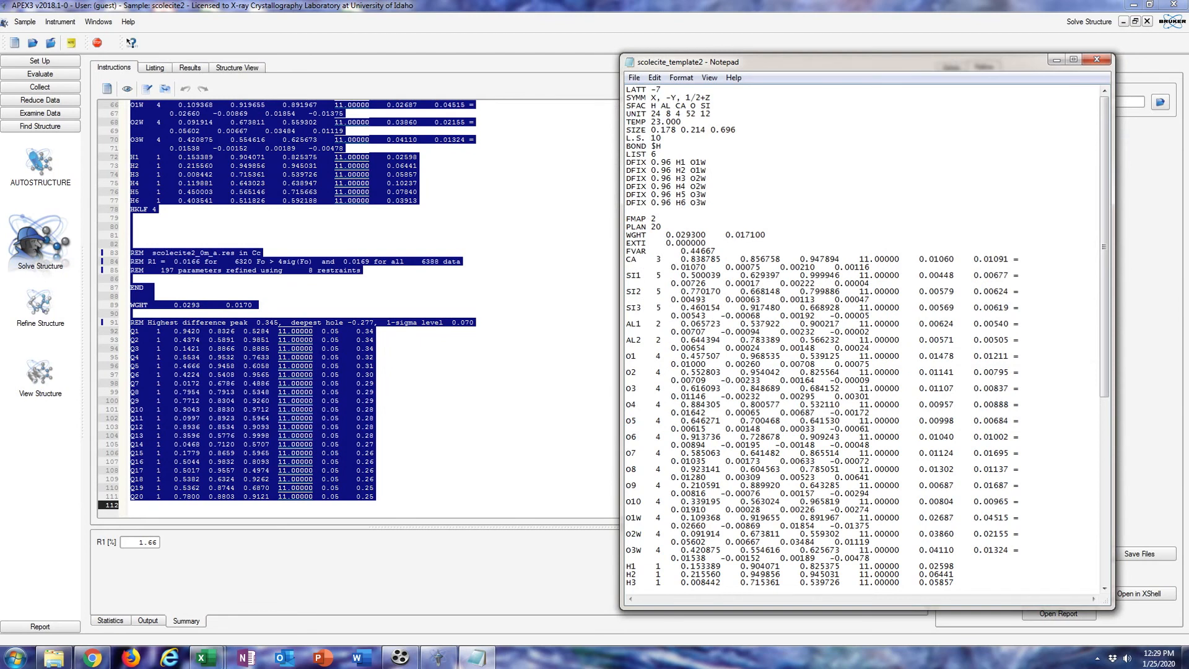
left_click(1095, 59)
Add an ACTA line below the last DFIX restraint in the APEX3 instructions and refine with XL.
scroll(552, 236, "up", 4)
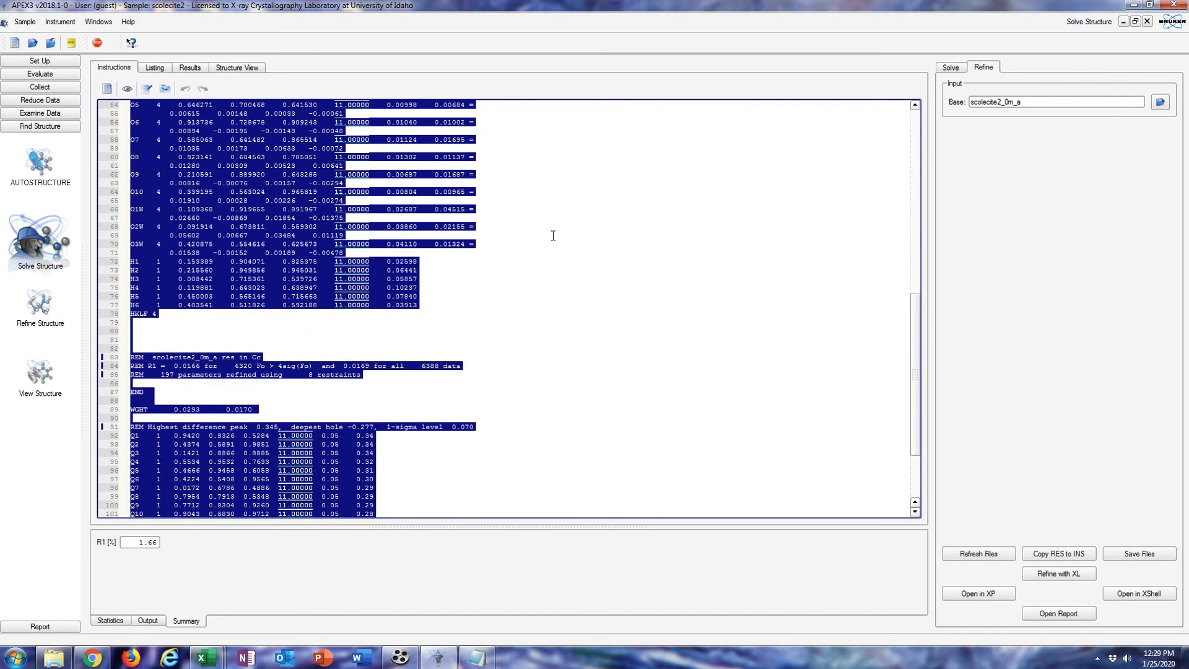
left_click(552, 236)
scroll(552, 236, "up", 16)
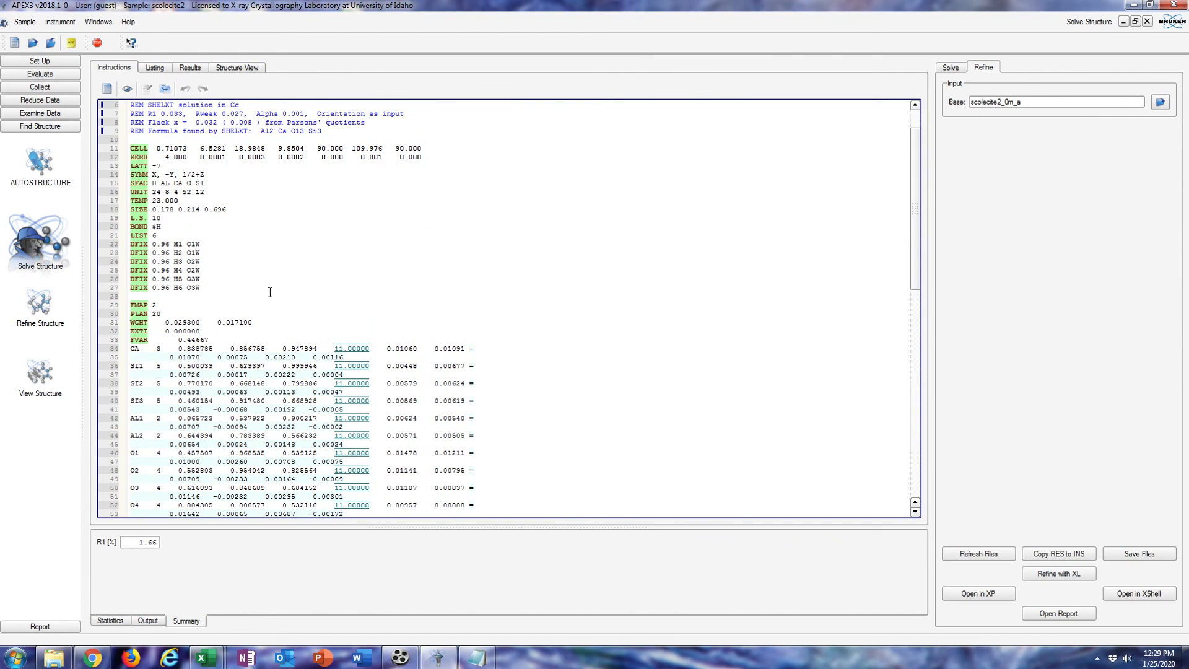
key("Return")
type("ACTA")
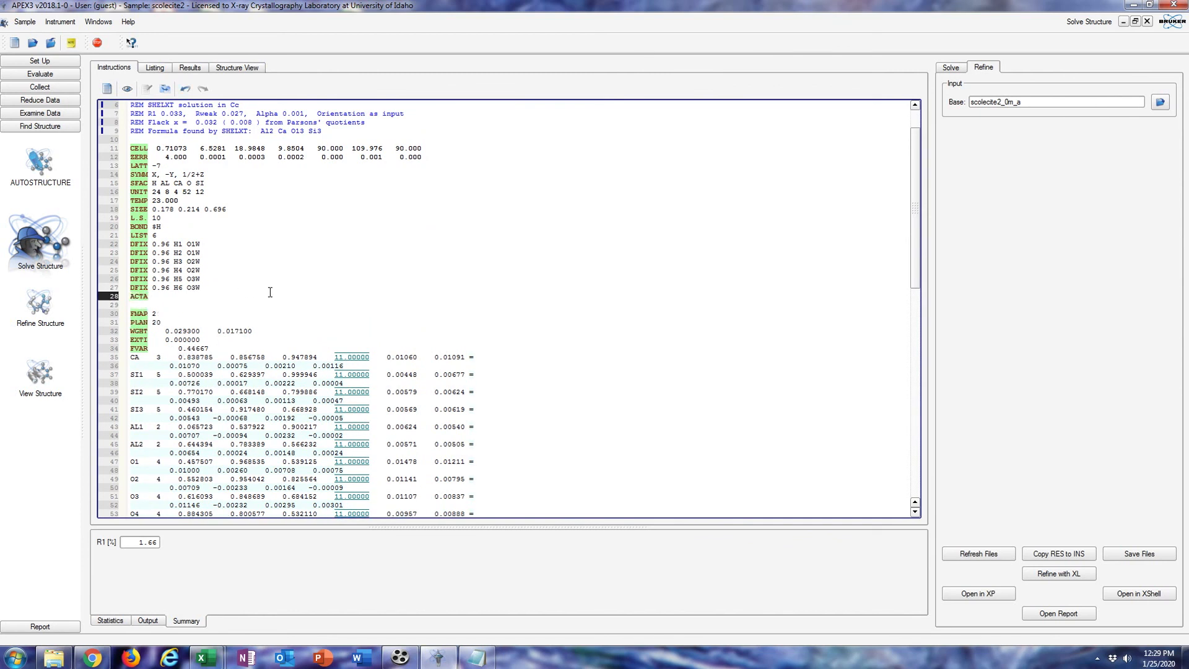
scroll(135, 271, "down", 3)
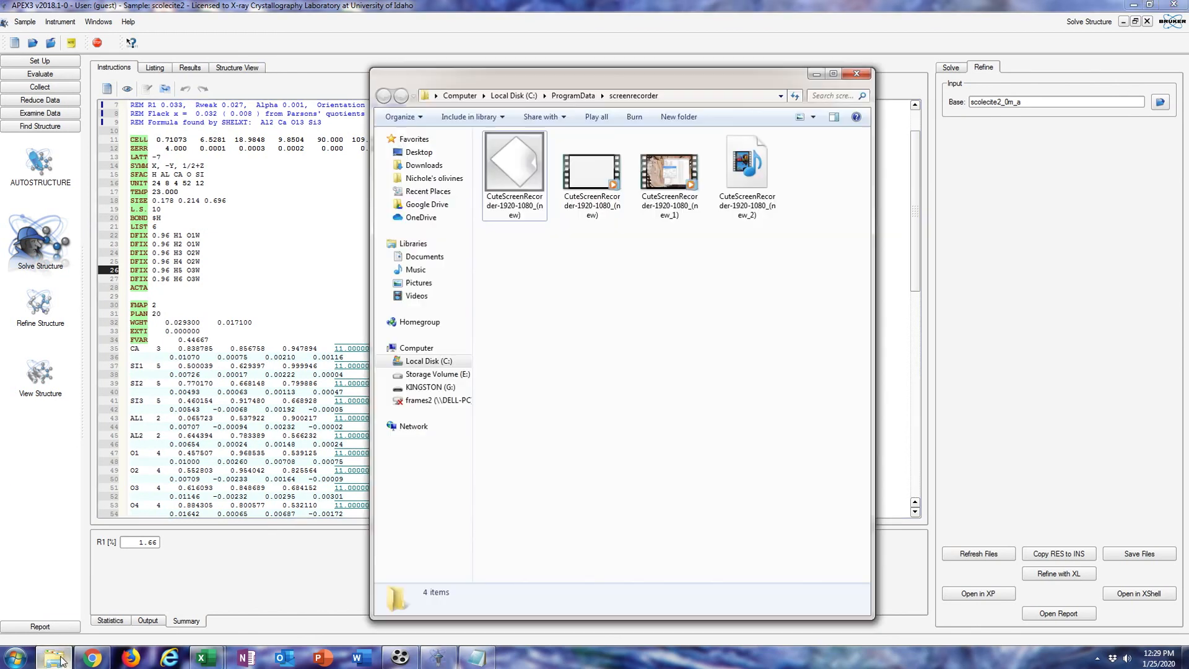
Browse in Windows Explorer to the work folder of scolecite2 under frames\guest on Local Disk (C:).
left_click(14, 657)
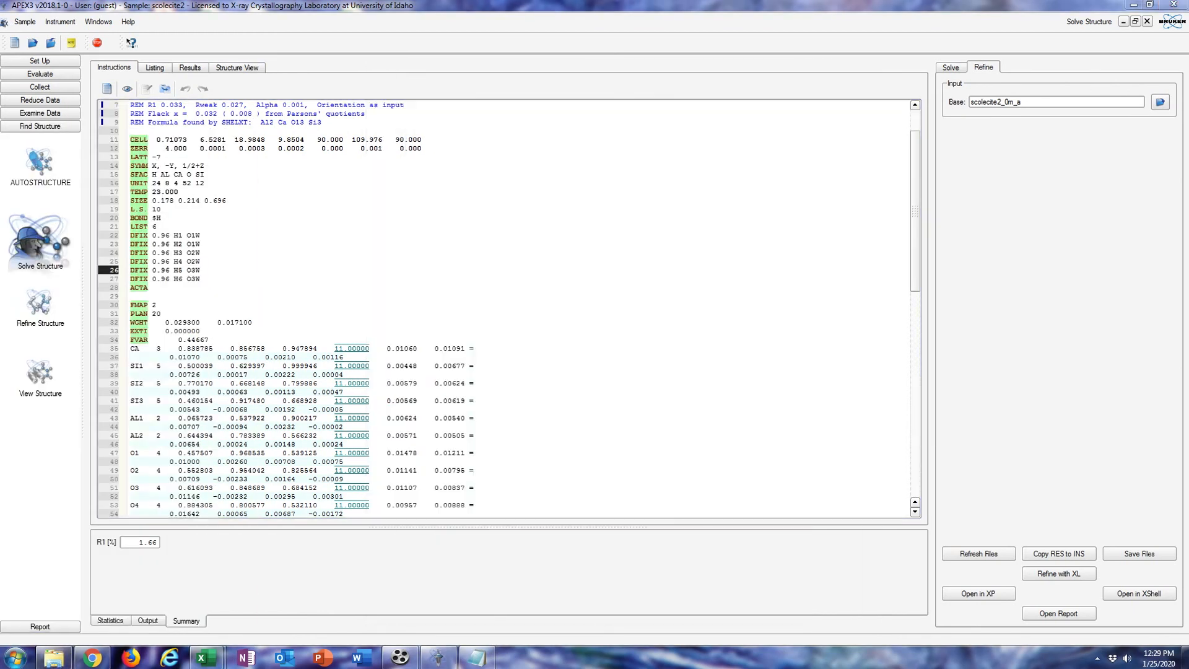
left_click(14, 657)
left_click(185, 238)
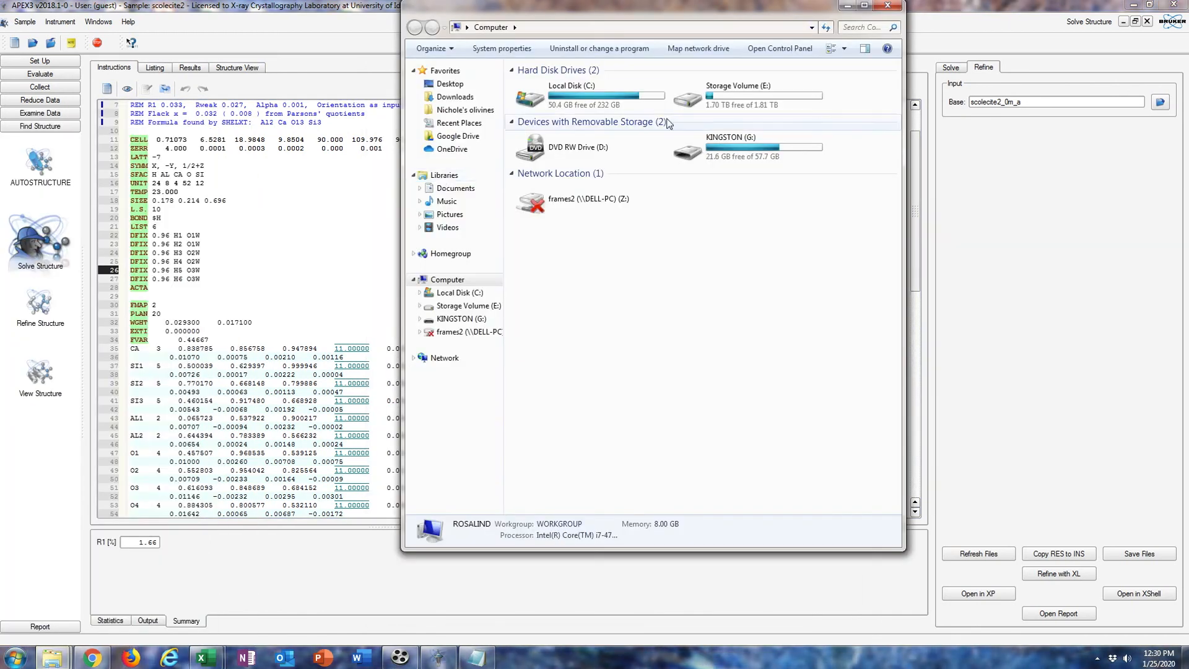
double_click(609, 90)
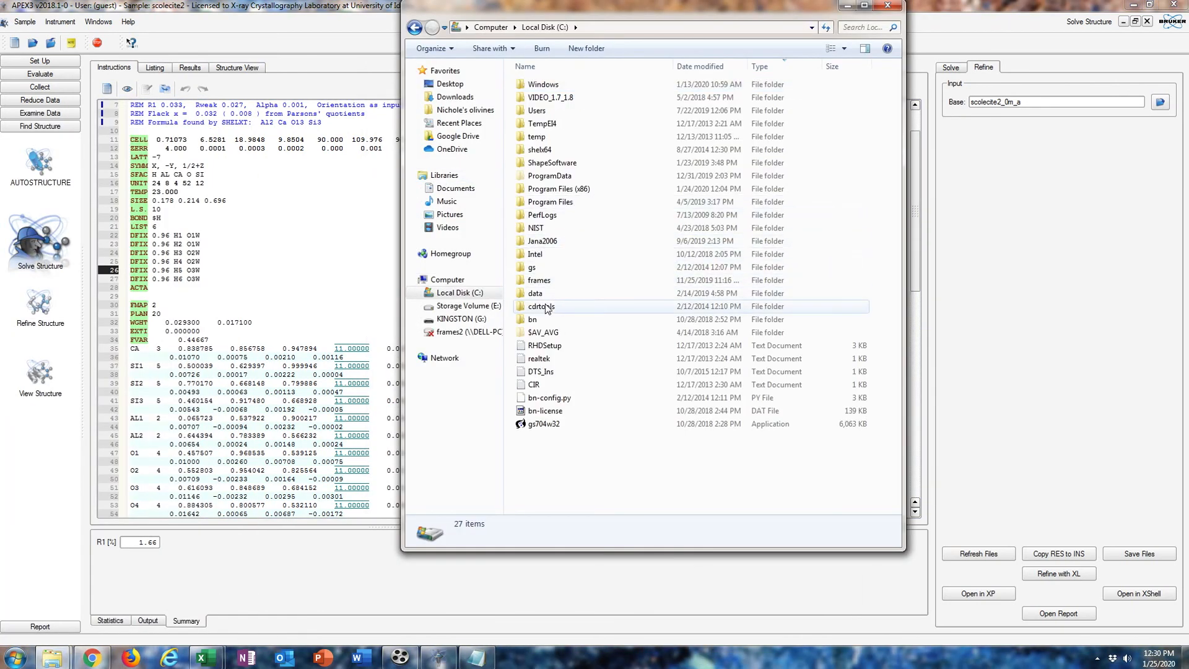
double_click(542, 279)
double_click(545, 155)
scroll(593, 249, "down", 8)
double_click(545, 397)
double_click(536, 178)
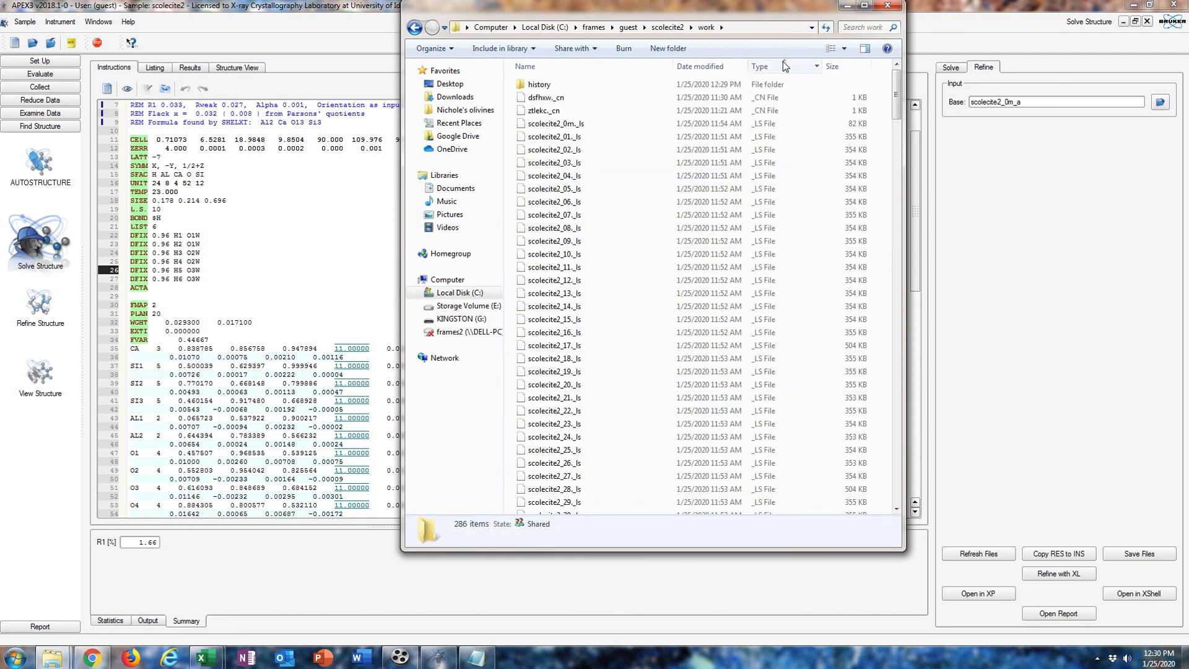
Open the scolecite2_0m_a CIF file in VESTA and rotate the unit cell to inspect the structure.
scroll(773, 234, "down", 6)
scroll(772, 234, "down", 6)
left_click(561, 142)
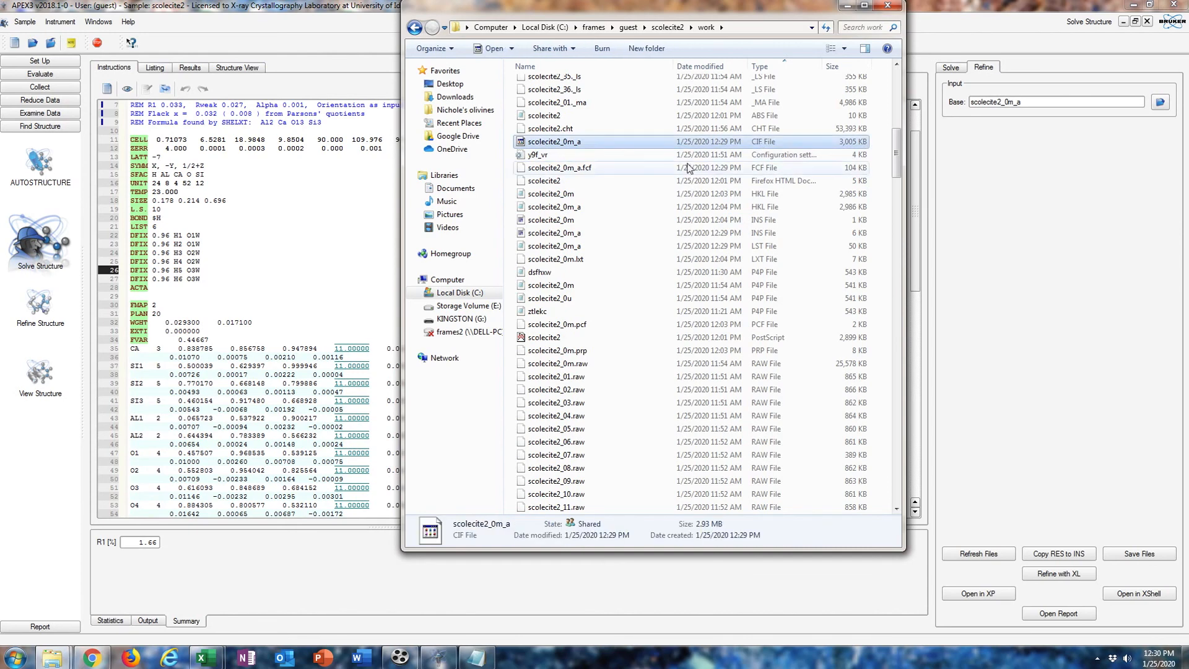
right_click(565, 143)
mouse_move(640, 217)
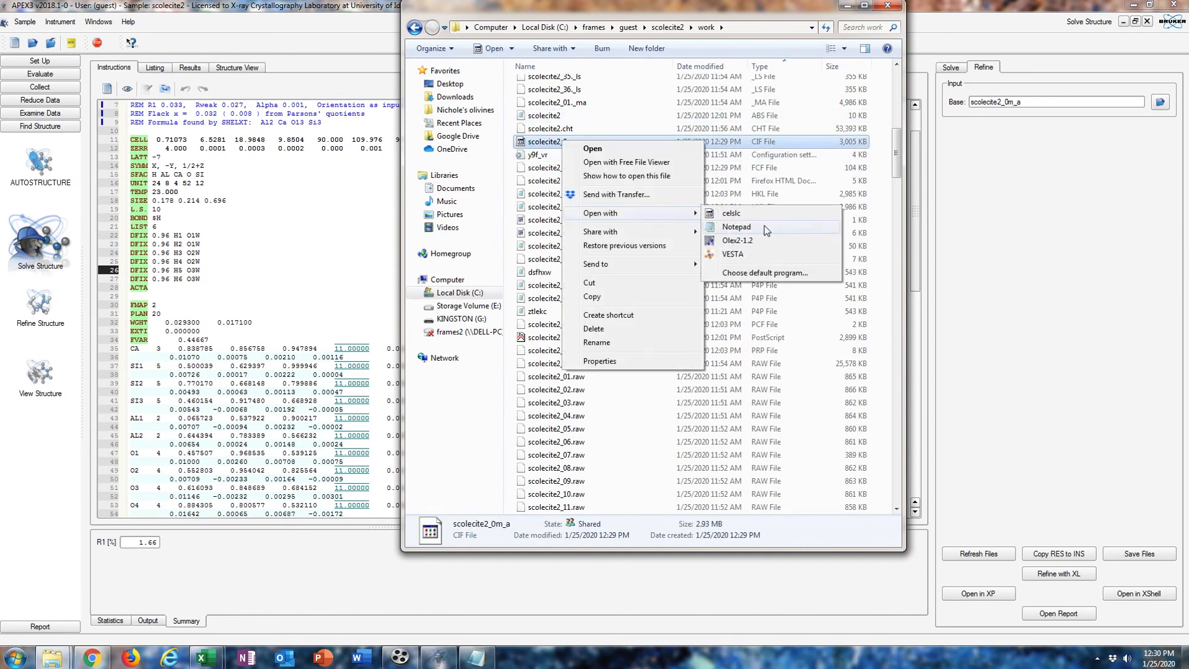
left_click(763, 257)
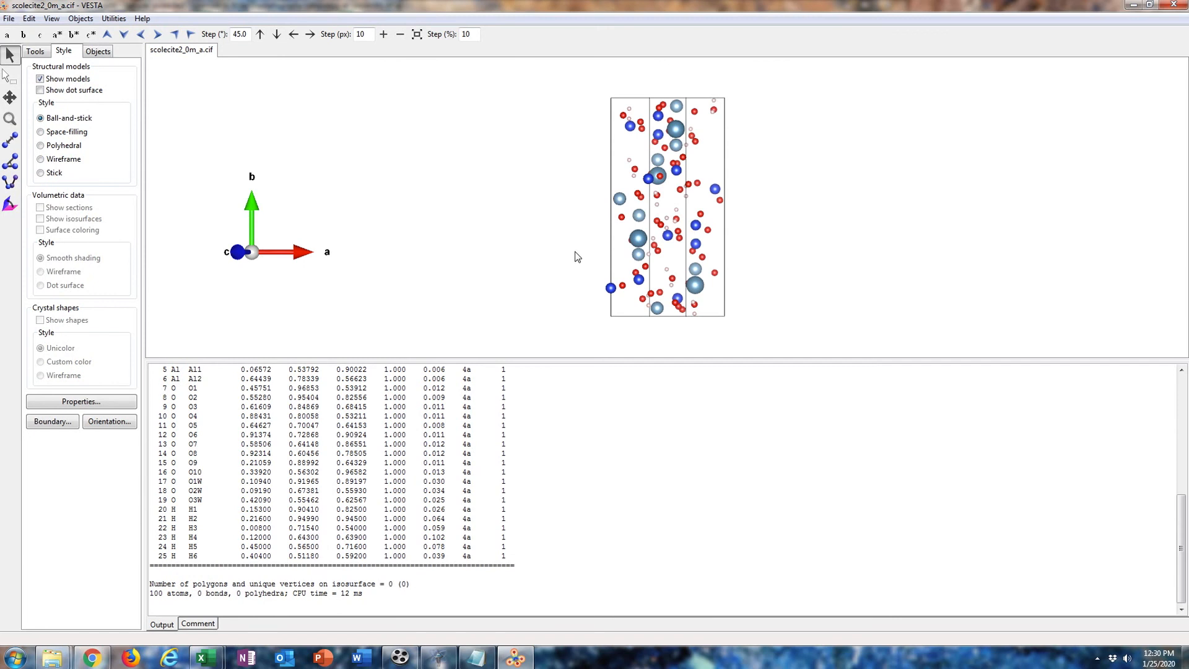
left_click_drag(577, 256, 712, 172)
left_click_drag(679, 268, 772, 276)
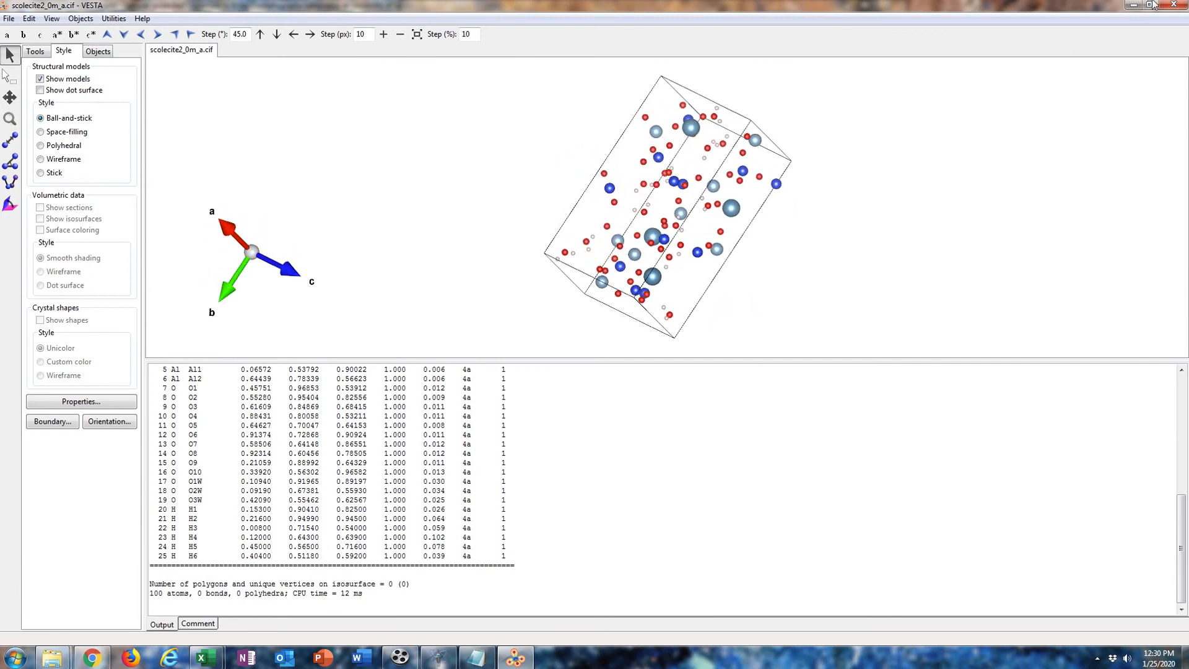
Set the structural model style to Polyhedral and look at the cell from another direction.
left_click(51, 18)
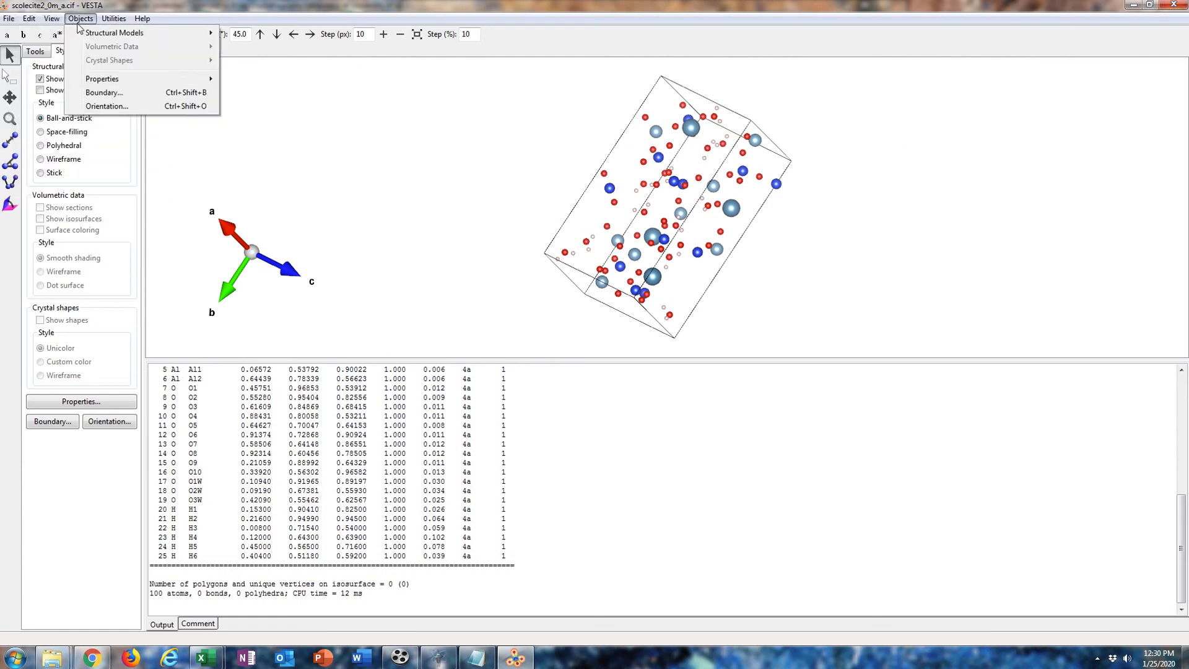
mouse_move(87, 23)
mouse_move(182, 34)
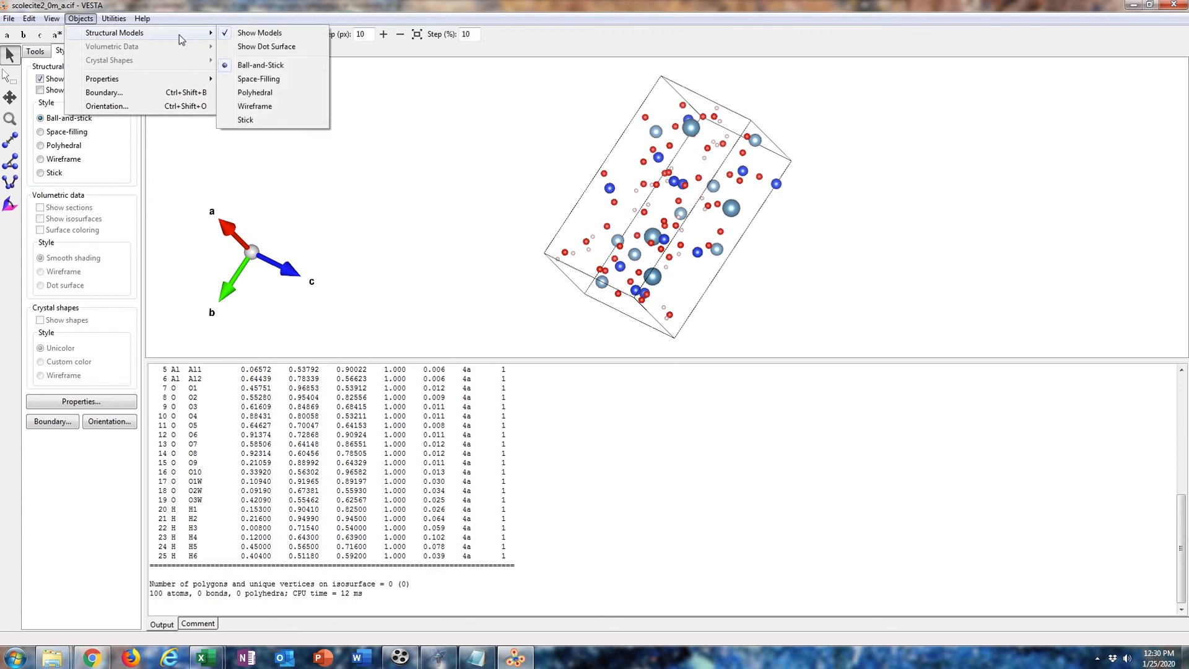
left_click(283, 92)
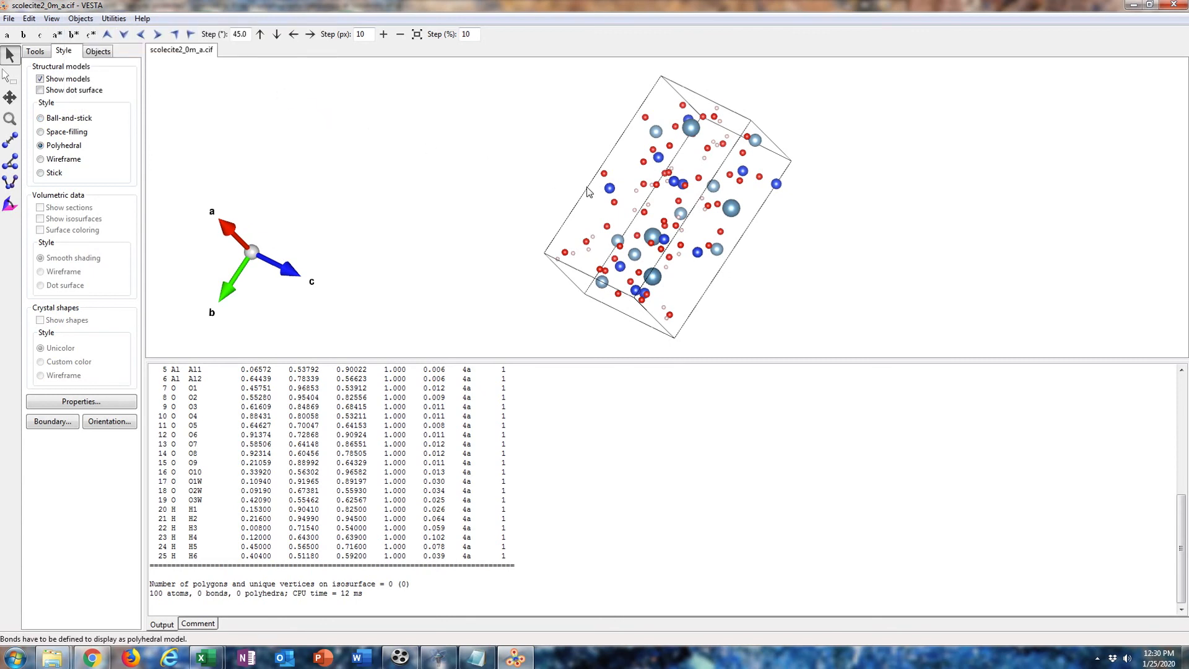
left_click_drag(535, 276, 613, 179)
Switch the model style to Space-filling and back to Polyhedral, and rotate the cell.
left_click(81, 19)
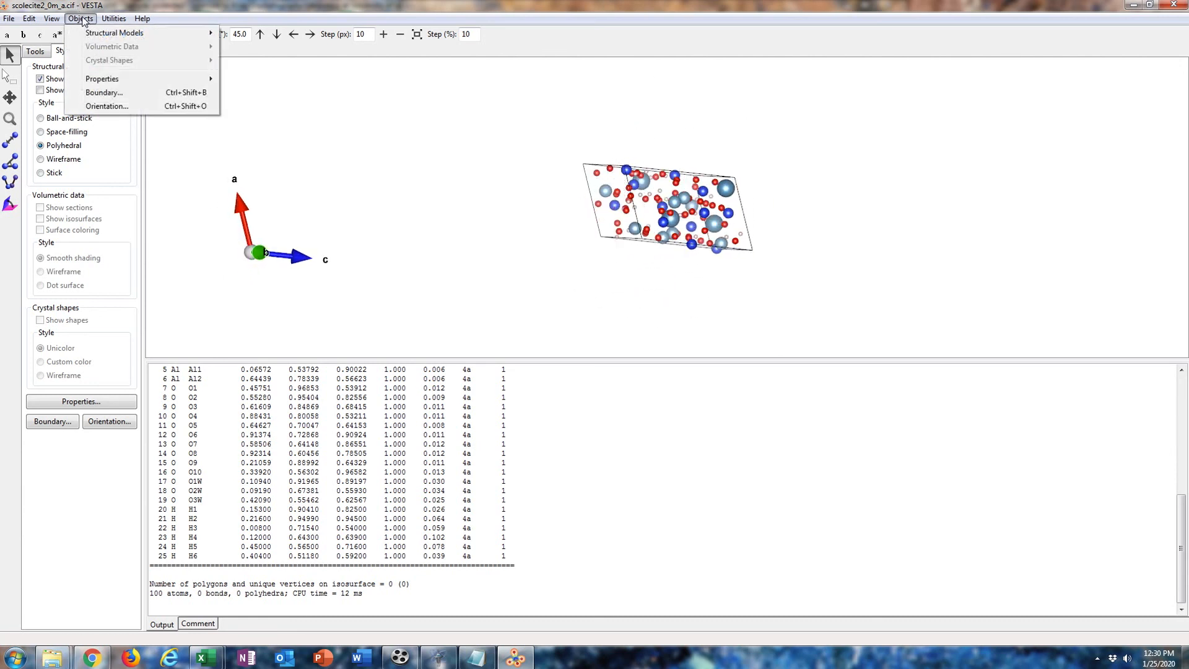
mouse_move(111, 35)
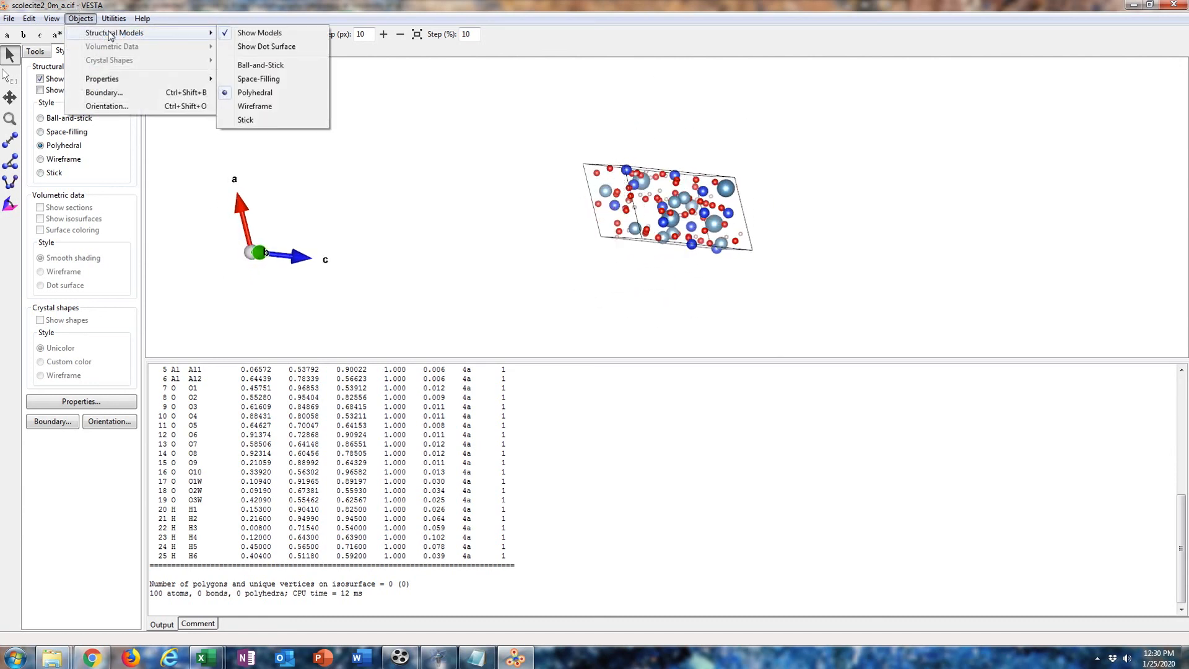
left_click(390, 116)
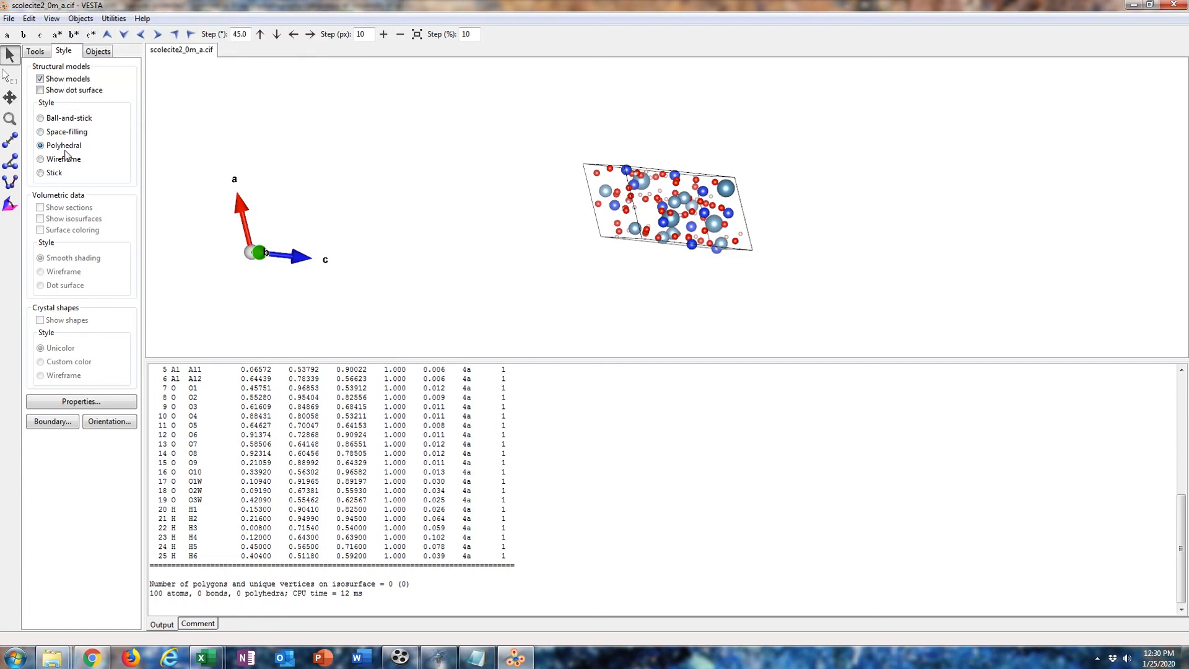
left_click(41, 132)
left_click(40, 146)
left_click_drag(195, 228, 283, 229)
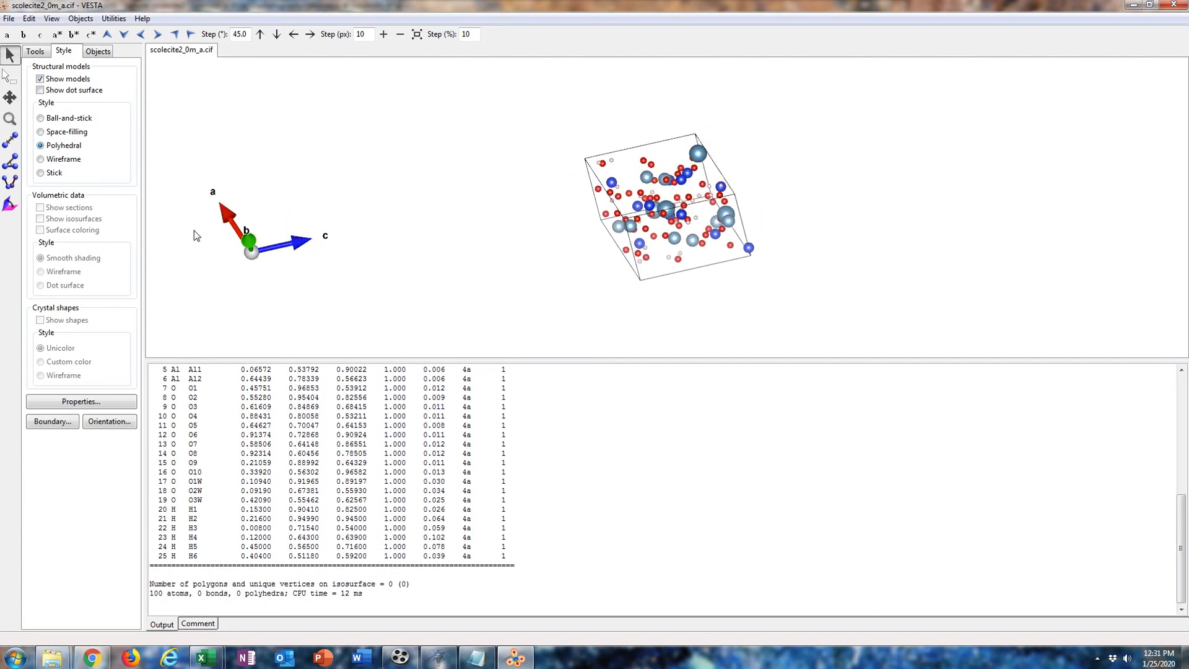
Minimise VESTA, look through the scolecite2_0m_a CIF file in Notepad, and close both it and the work folder.
left_click(1134, 5)
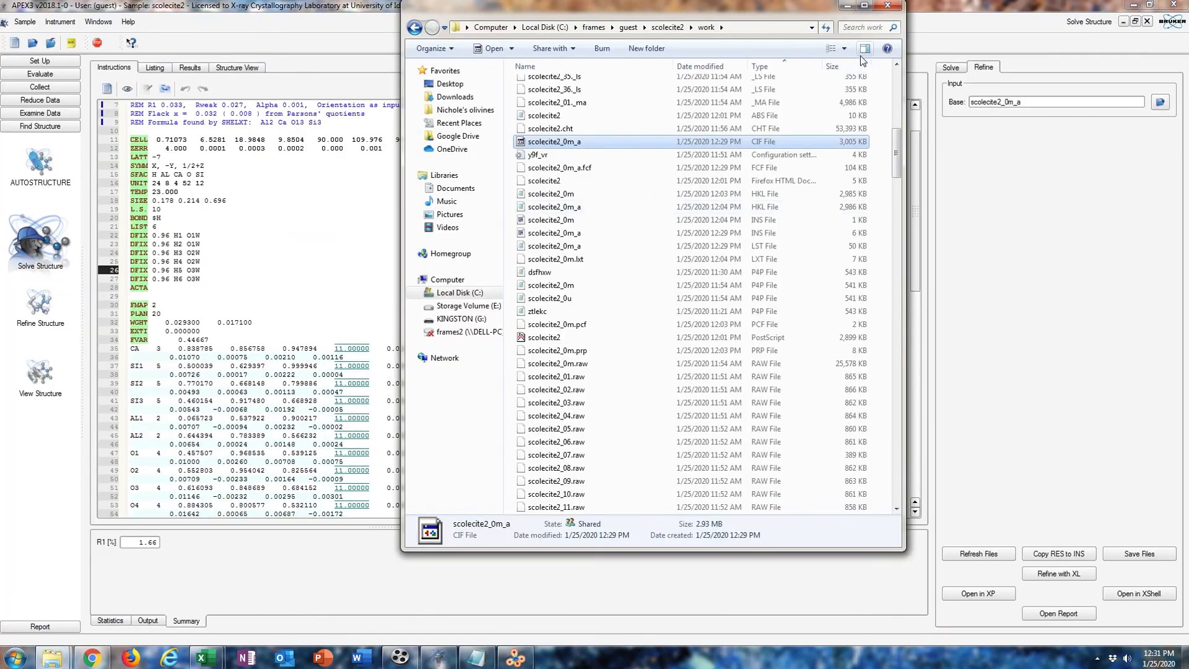
right_click(588, 142)
mouse_move(695, 221)
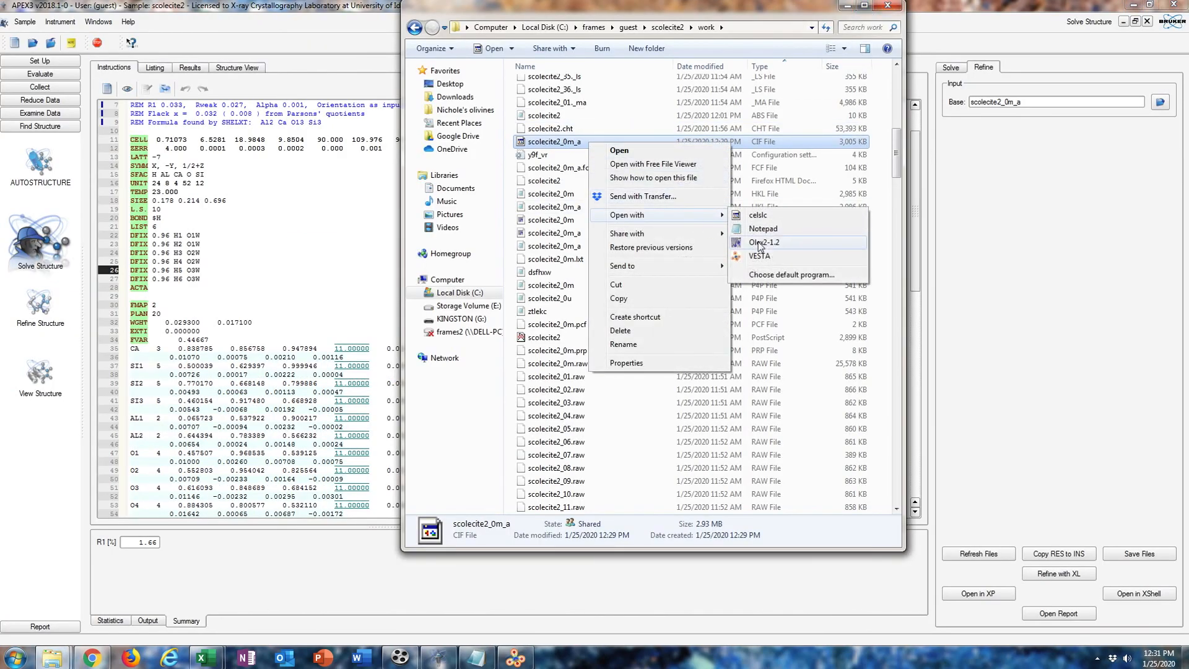
left_click(761, 227)
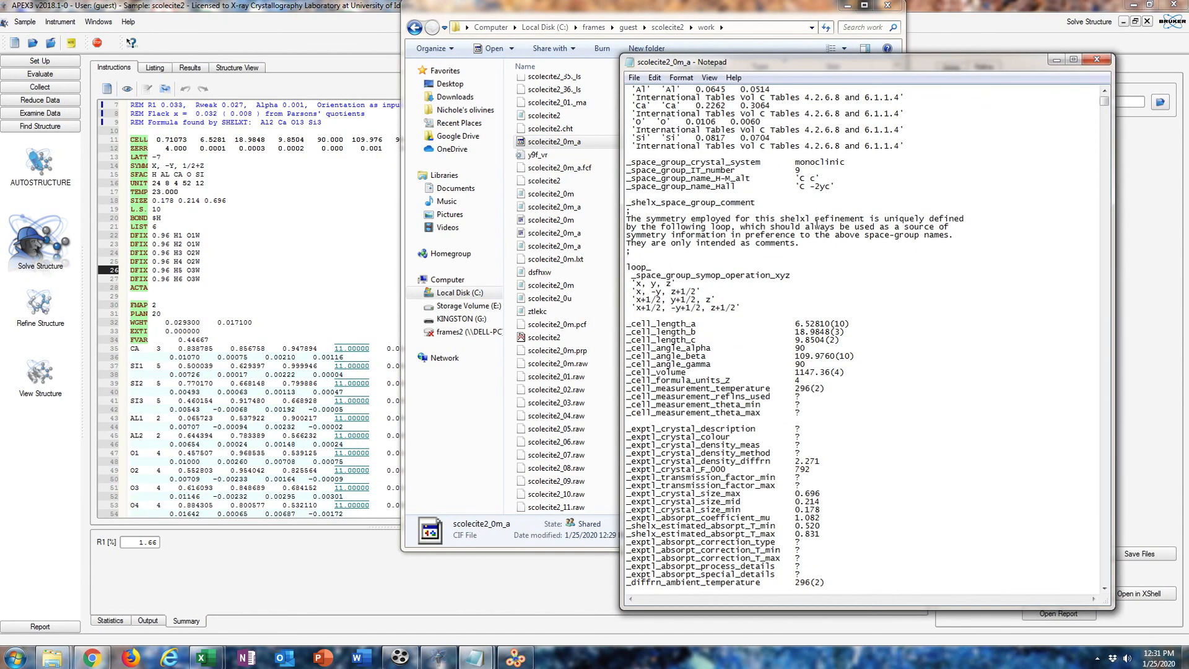
scroll(817, 221, "down", 11)
left_click_drag(1104, 104, 1104, 291)
left_click(1097, 59)
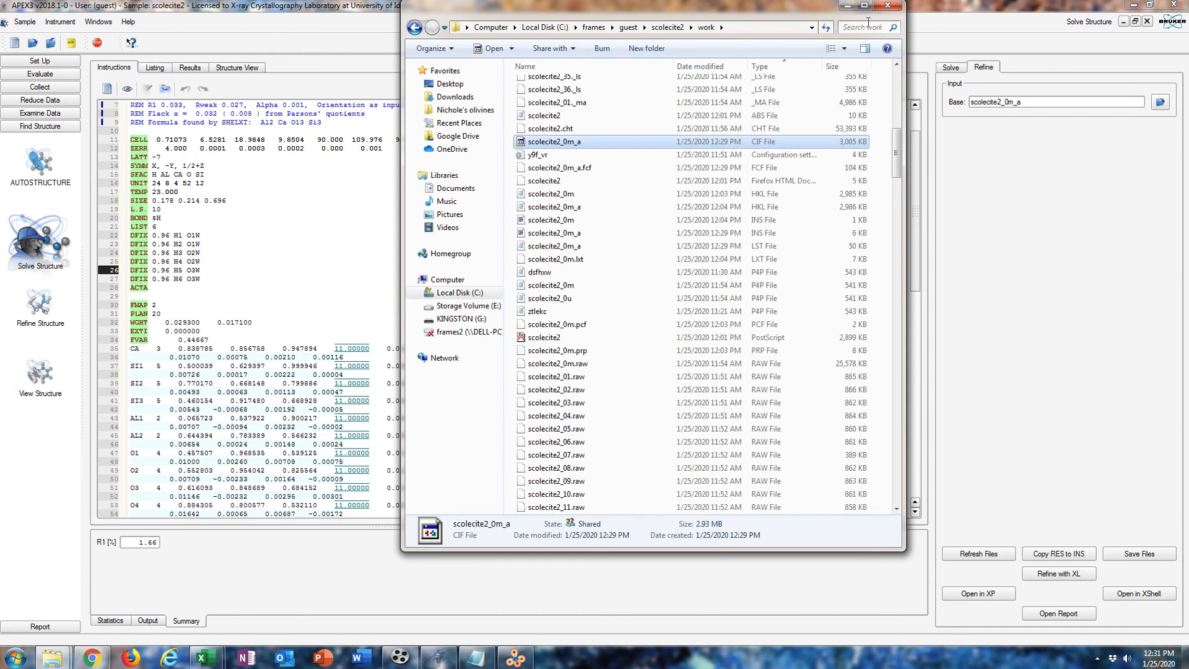
left_click(888, 6)
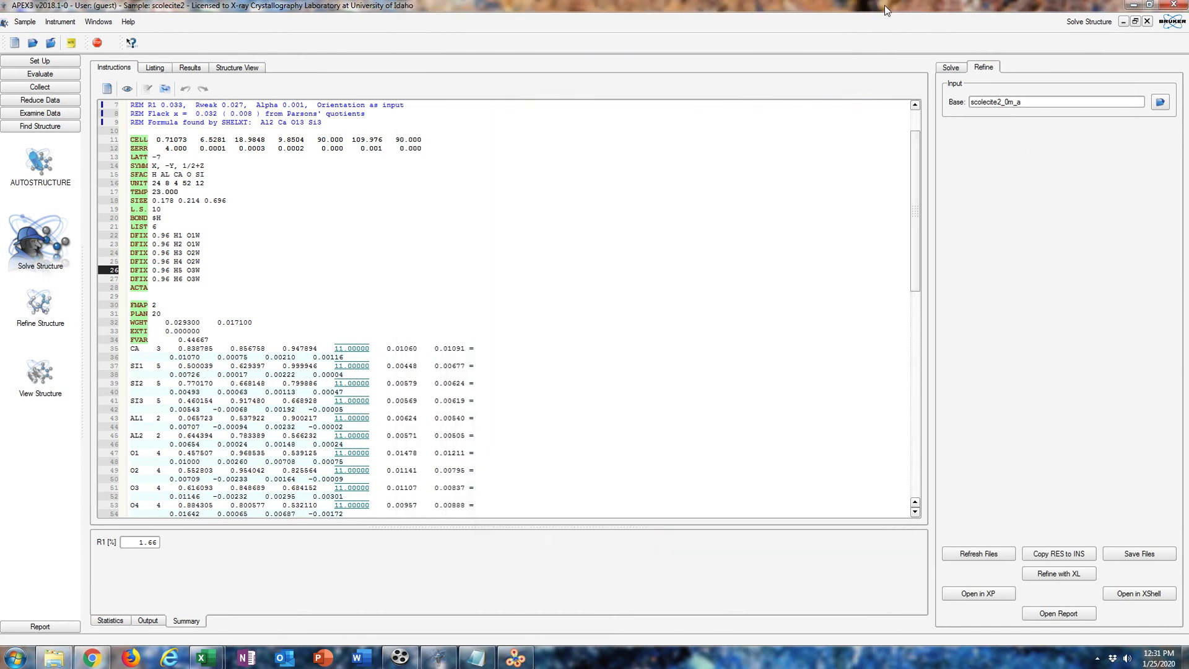
Examine the APEX3 refinement listing down to the table of most disagreeable reflections.
left_click(156, 69)
scroll(765, 178, "down", 7)
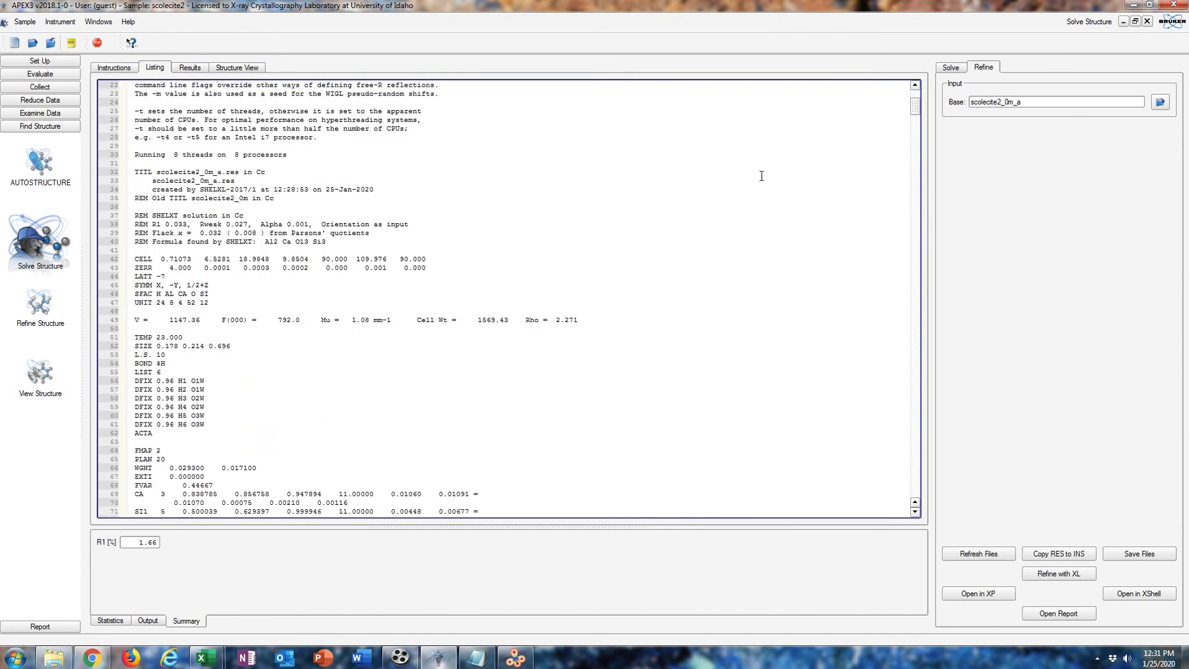
scroll(765, 178, "up", 4)
left_click(115, 68)
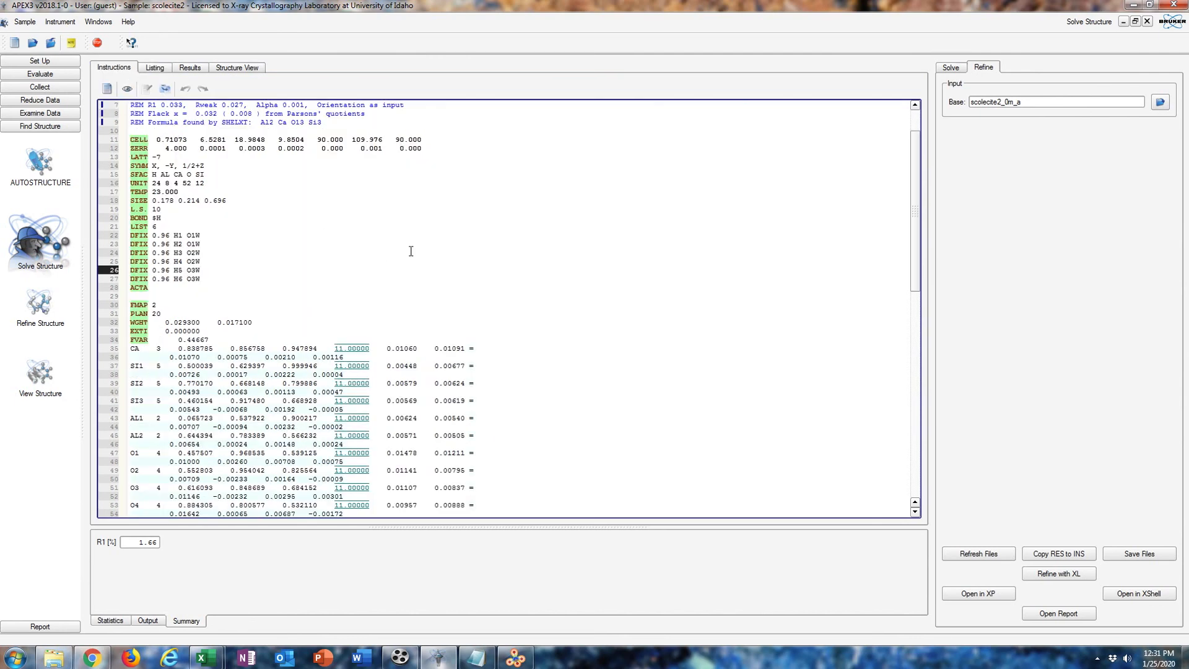
left_click(155, 68)
left_click_drag(915, 105, 929, 171)
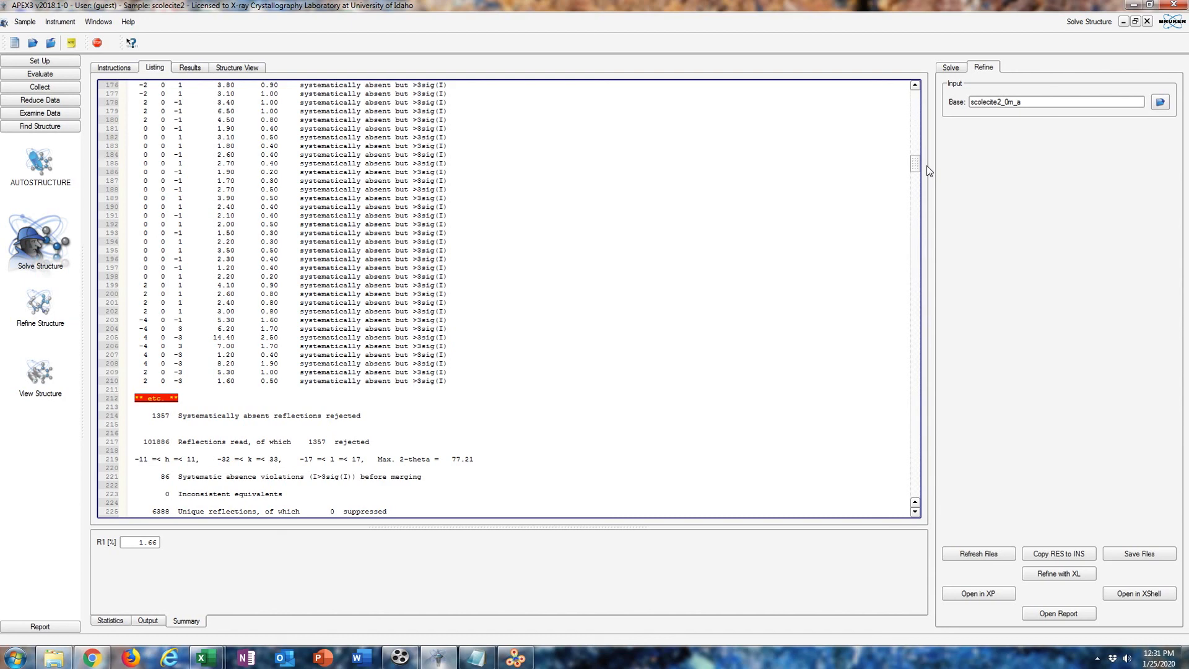
left_click_drag(929, 171, 915, 404)
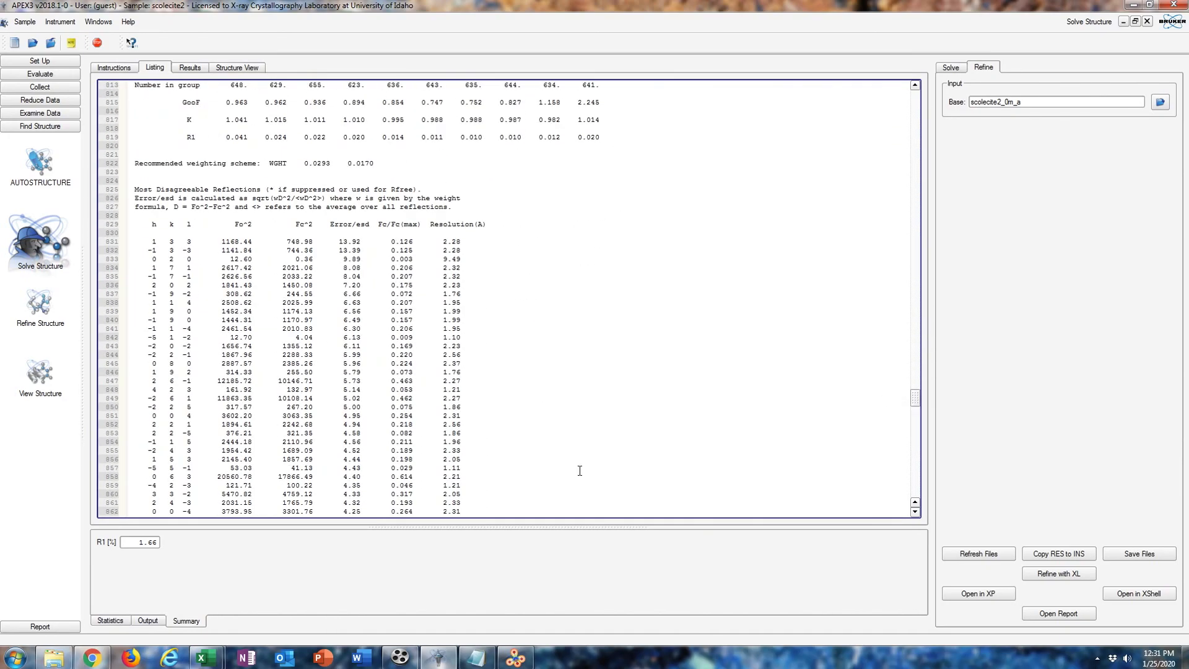
Copy the first six rows of the most disagreeable reflections table, from 1 3 3 through 2 0 2.
left_click_drag(154, 237, 460, 256)
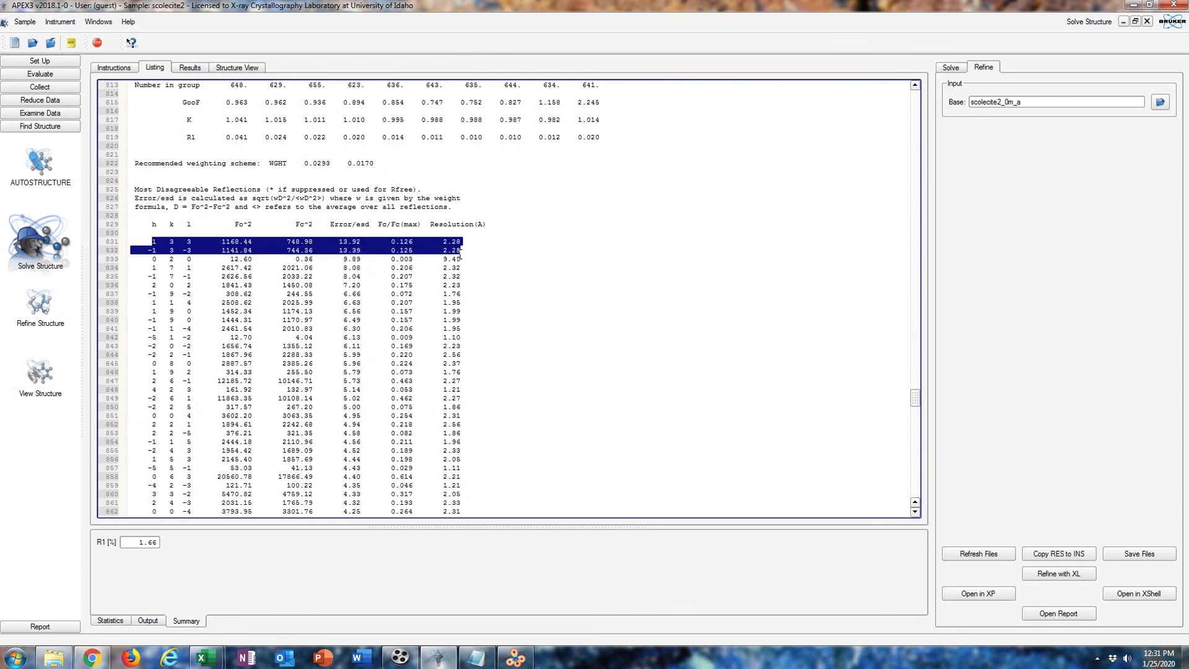
left_click_drag(460, 256, 489, 284)
key("ctrl+c")
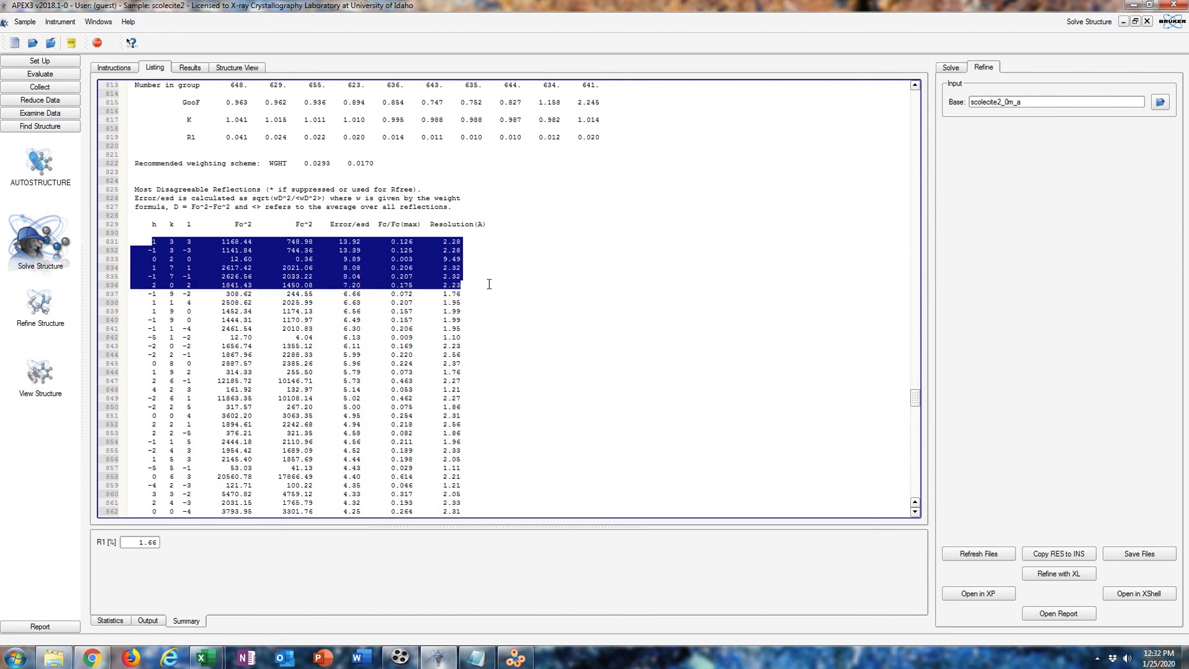
Replace ACTA in the refinement instructions with OMIT followed by the six copied disagreeable reflection rows.
right_click(243, 258)
left_click(267, 267)
left_click(113, 67)
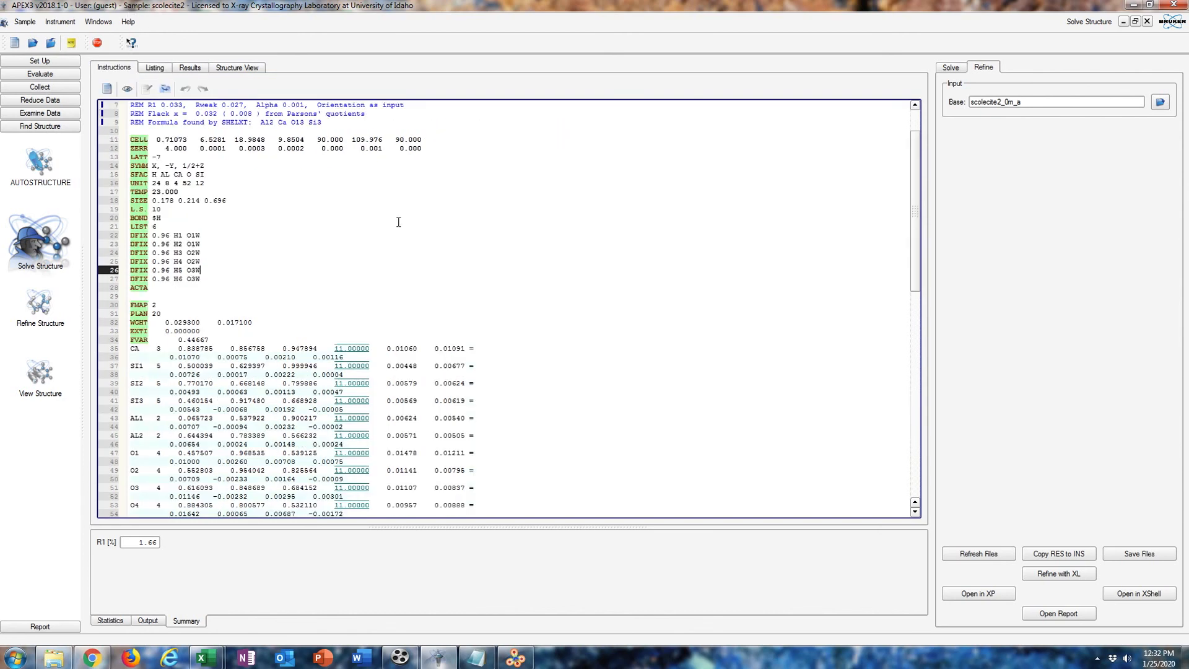
left_click(235, 289)
key("BackSpace")
key("BackSpace")
key("BackSpace")
key("BackSpace")
type("OMIT")
type(" v")
key("ctrl+v")
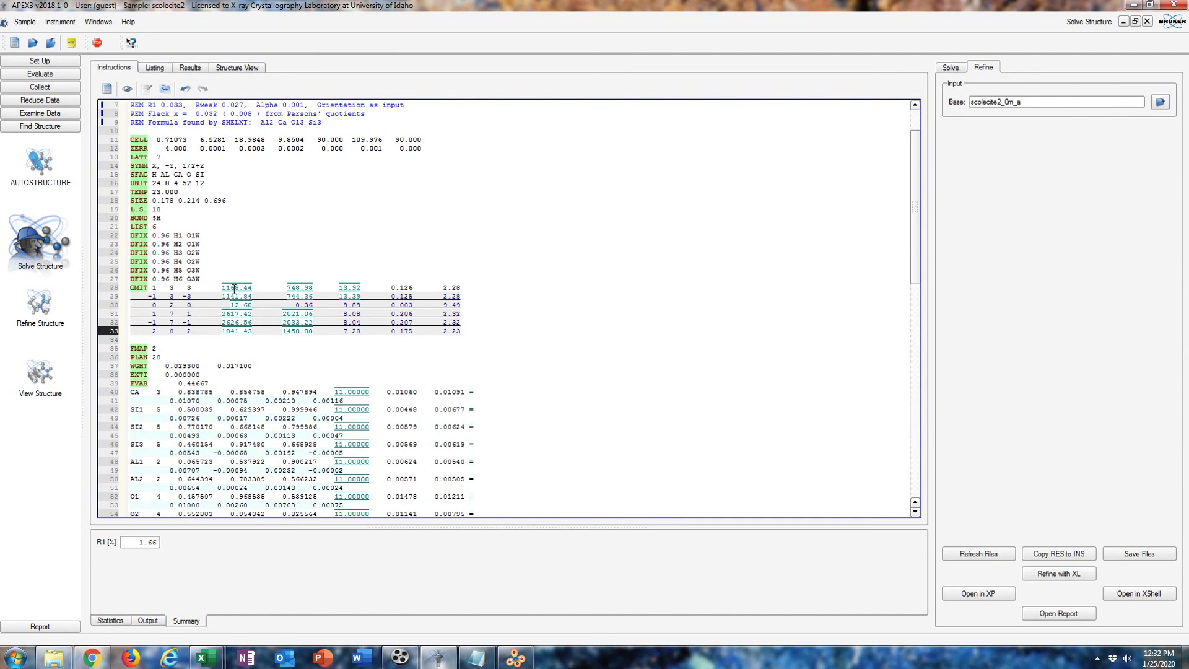
Strip everything after the h k l indices from the six pasted reflection rows.
left_click(219, 288)
key("shift+End")
key("Delete")
key("shift+End")
key("Delete")
key("shift+End")
key("Delete")
key("Down")
key("shift+End")
key("Delete")
key("Down")
key("shift+End")
key("Delete")
key("Down")
key("shift+End")
key("Delete")
Copy the OMIT keyword in front of the other five reflections, from -1 3 -3 through 2 0 2.
left_click_drag(150, 288, 131, 289)
key("ctrl+c")
left_click(131, 296)
key("ctrl+v")
left_click(131, 305)
key("ctrl+v")
left_click(132, 313)
key("ctrl+v")
left_click(132, 322)
key("ctrl+v")
key("ctrl+v")
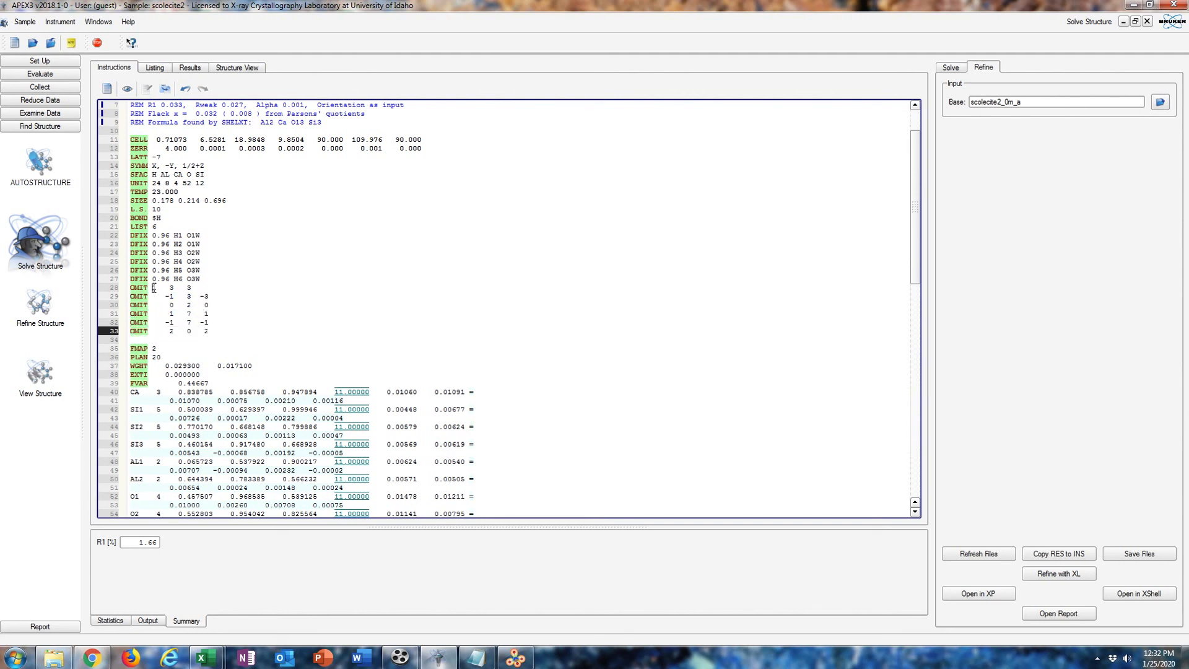
Refine with XL using the six OMIT instructions and copy the RES results into the INS.
left_click(1059, 573)
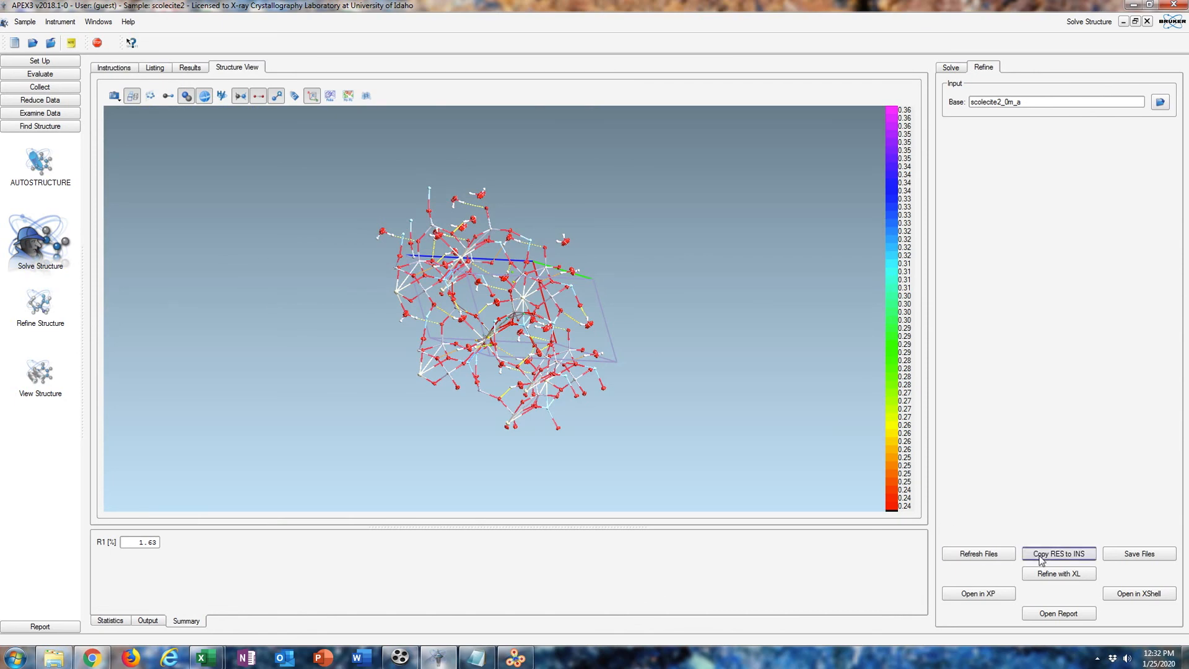
left_click(1040, 559)
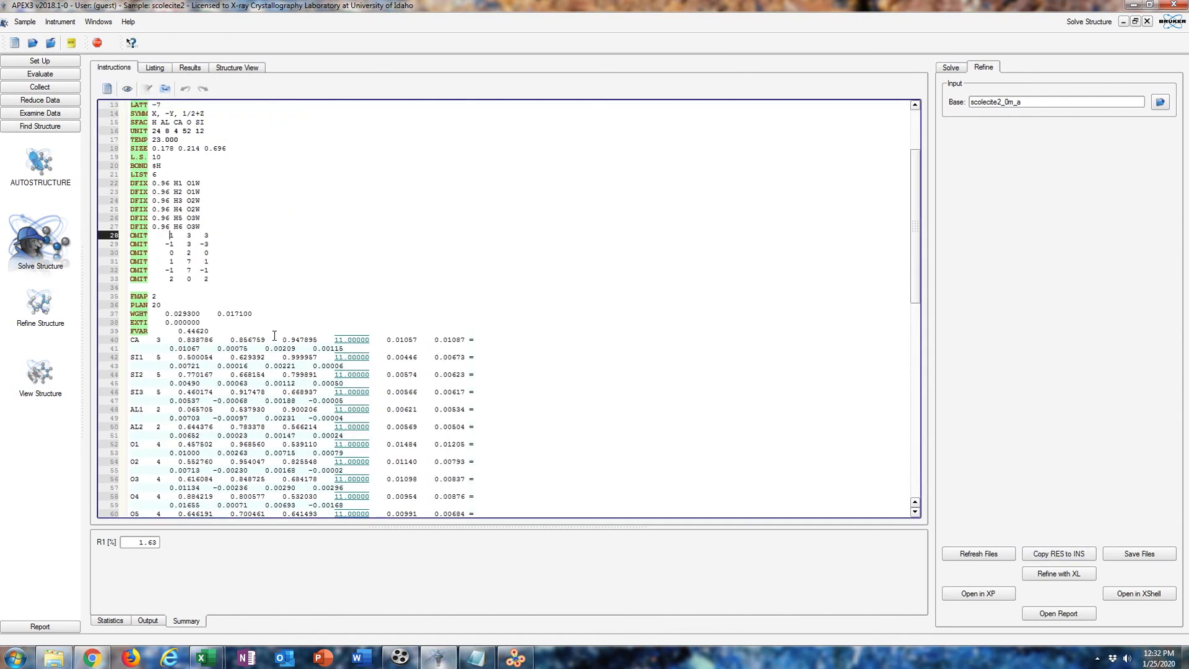
Add an acta instruction on a new line below OMIT 2 0 2 and rerun the XL refinement.
scroll(242, 282, "down", 1)
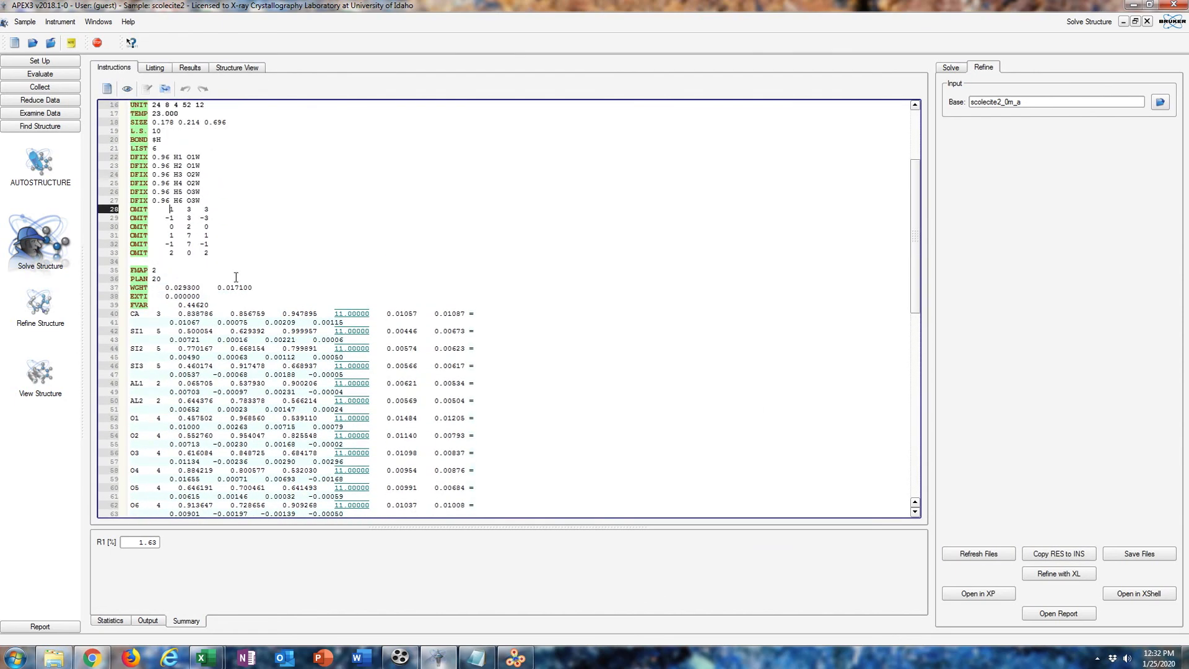
left_click(230, 253)
key("Return")
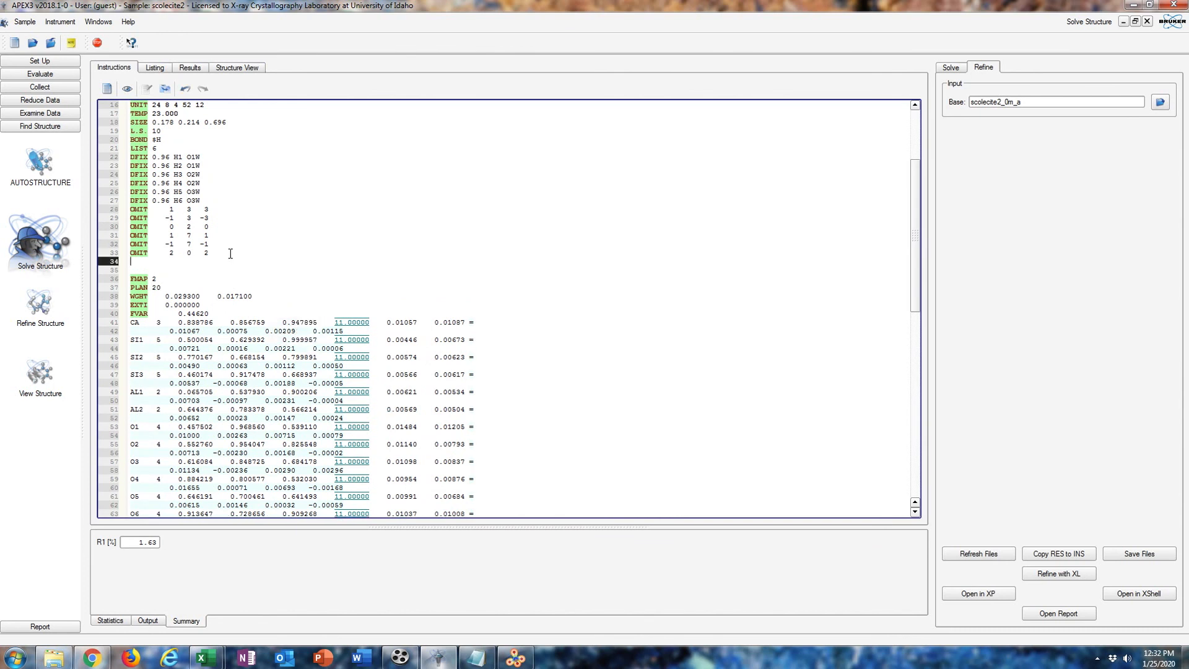
type("acta")
left_click(1089, 574)
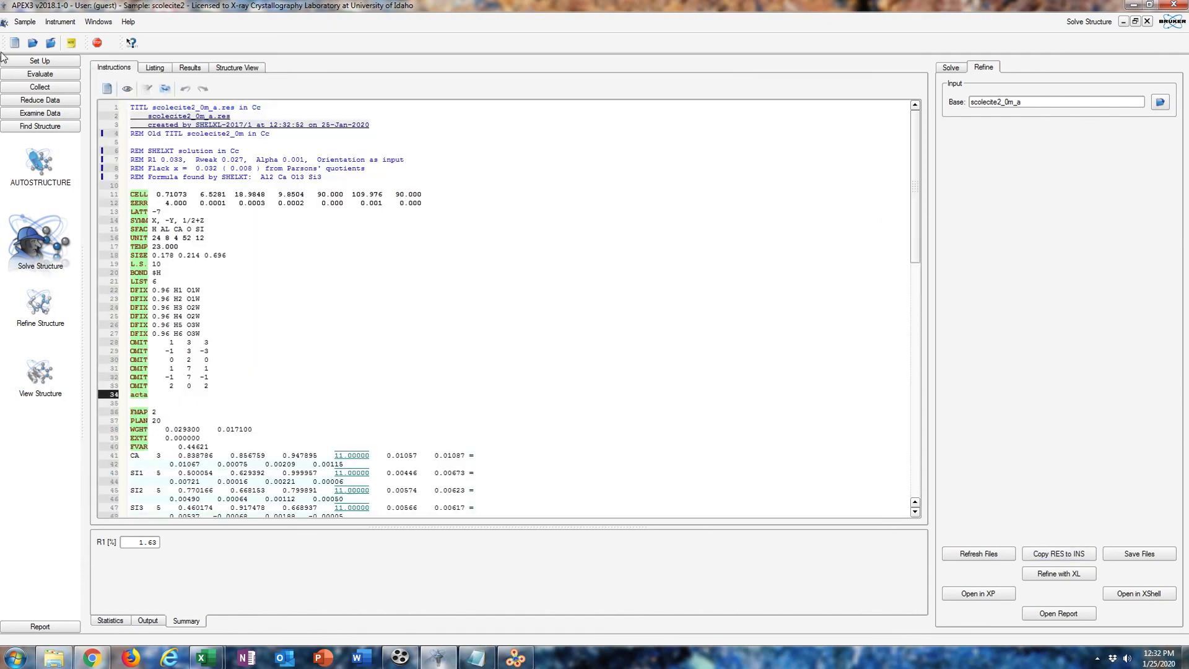
Examine the new refinement listing, including its rejected and unique reflection statistics.
left_click(155, 69)
left_click_drag(915, 99, 914, 178)
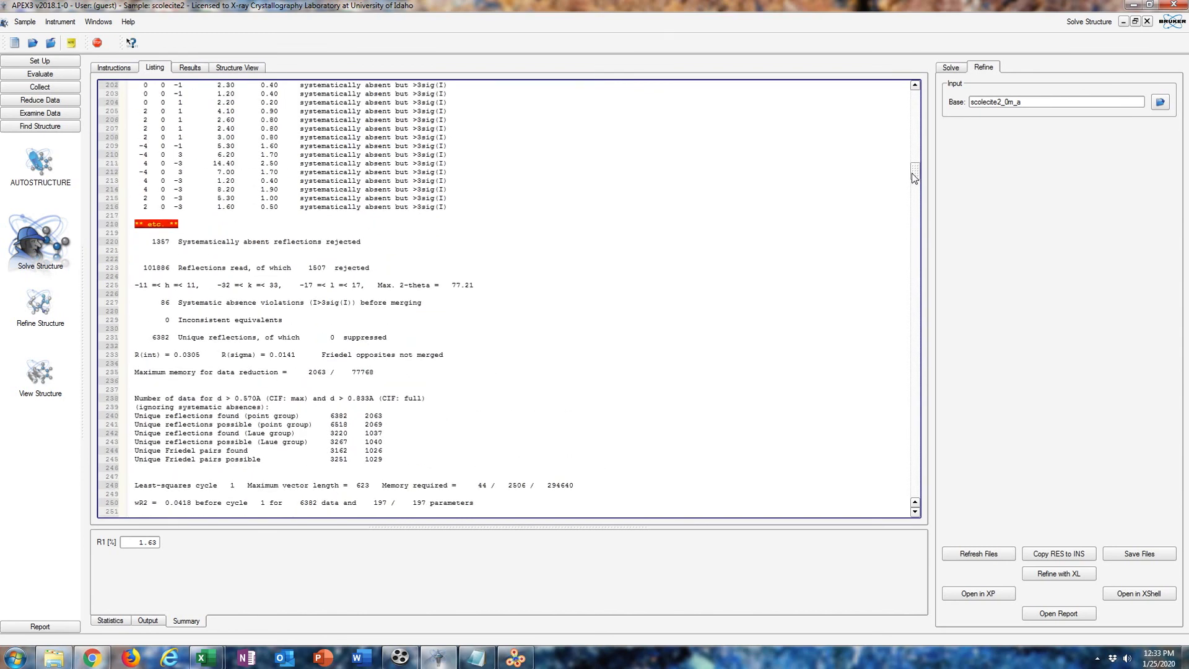